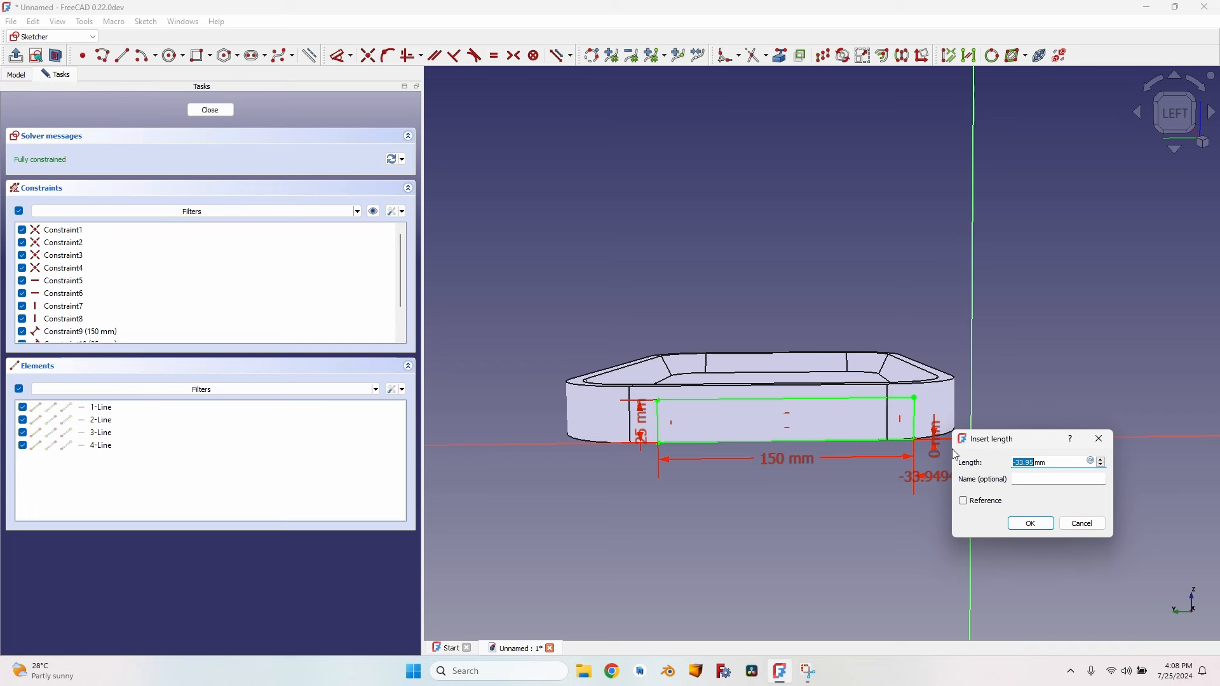
Set the horizontal distance between the rectangle's lower corner and the sketch origin to -50 mm.
{"action": "type", "text": "-50"}
{"action": "key", "text": "Return"}
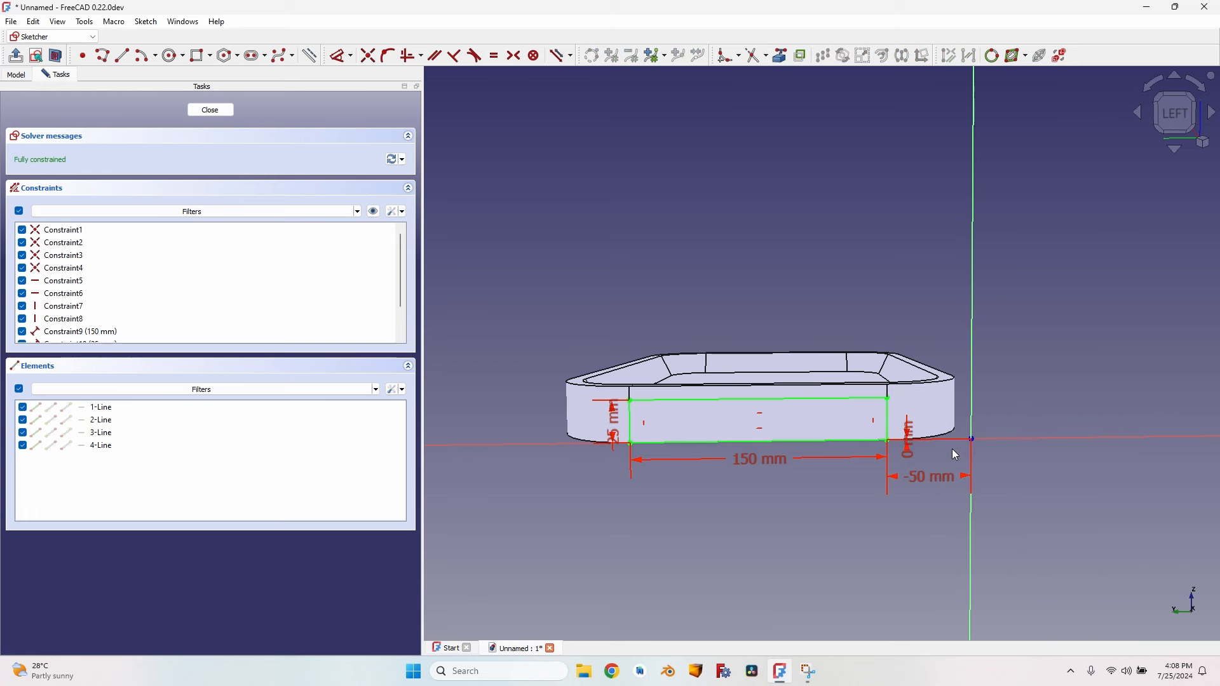
Fillet the two upper corners of the rectangle, preserving the corner points.
{"action": "scroll", "coordinate": [750, 421], "scroll_direction": "up", "scroll_amount": 3}
{"action": "scroll", "coordinate": [786, 505], "scroll_direction": "down", "scroll_amount": 2}
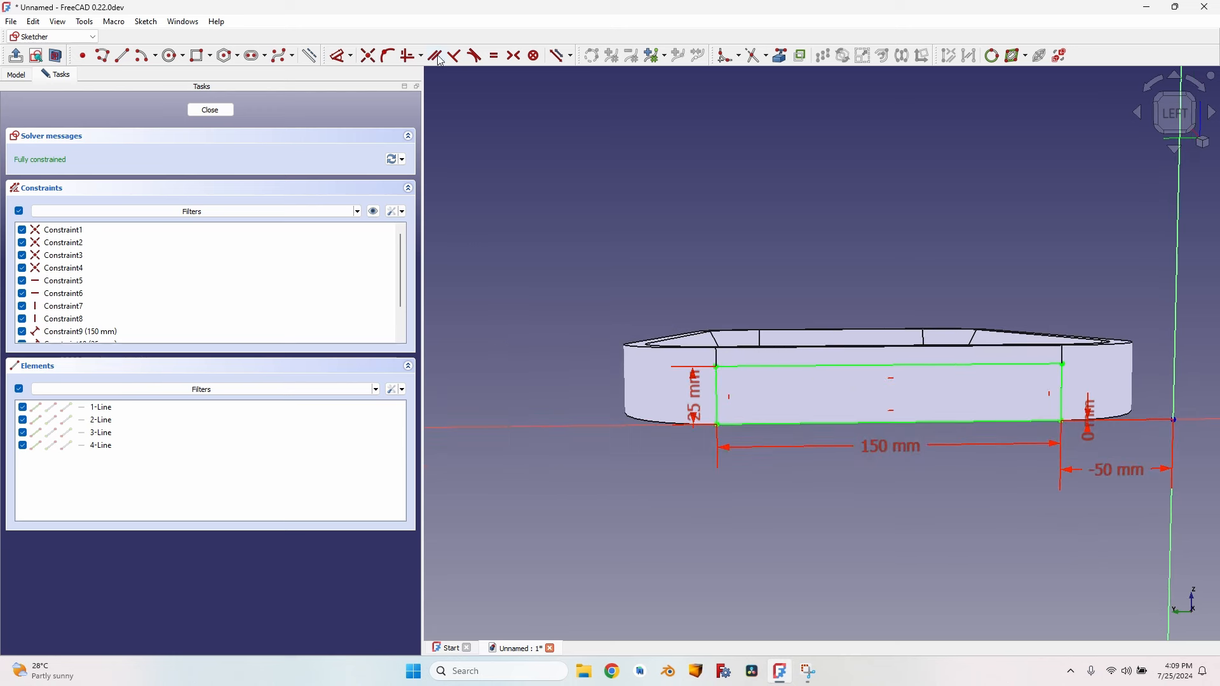
{"action": "left_click", "coordinate": [725, 56]}
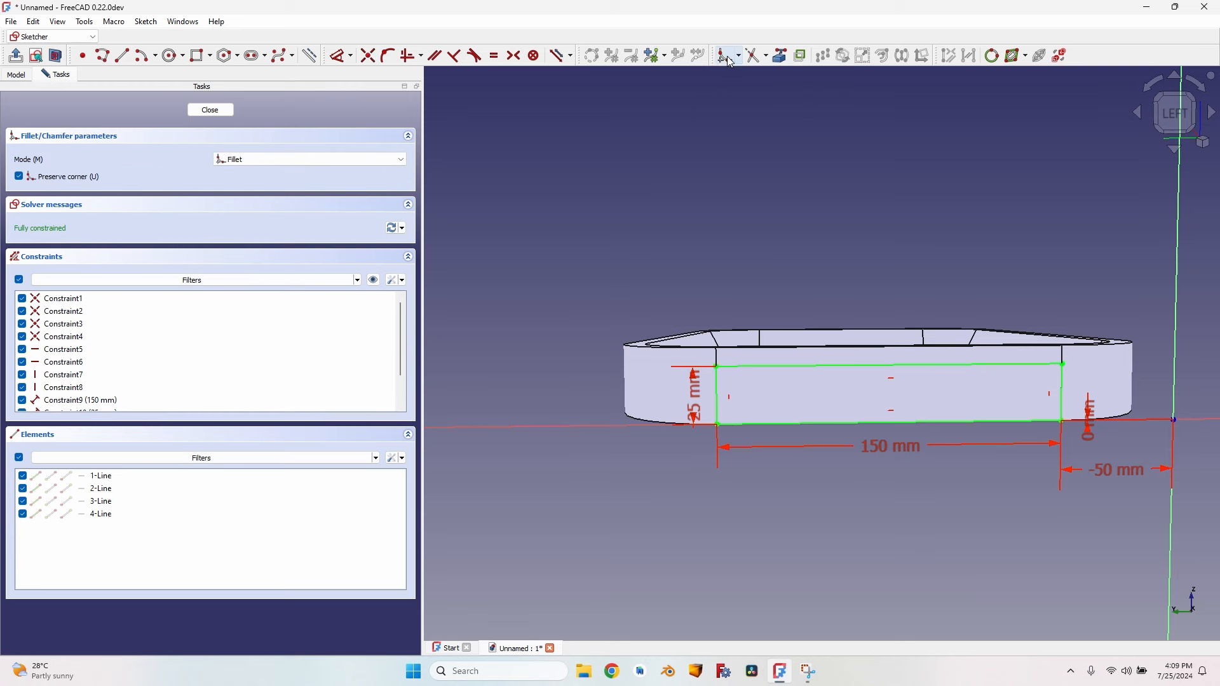
{"action": "left_click", "coordinate": [723, 390]}
{"action": "left_click", "coordinate": [743, 367]}
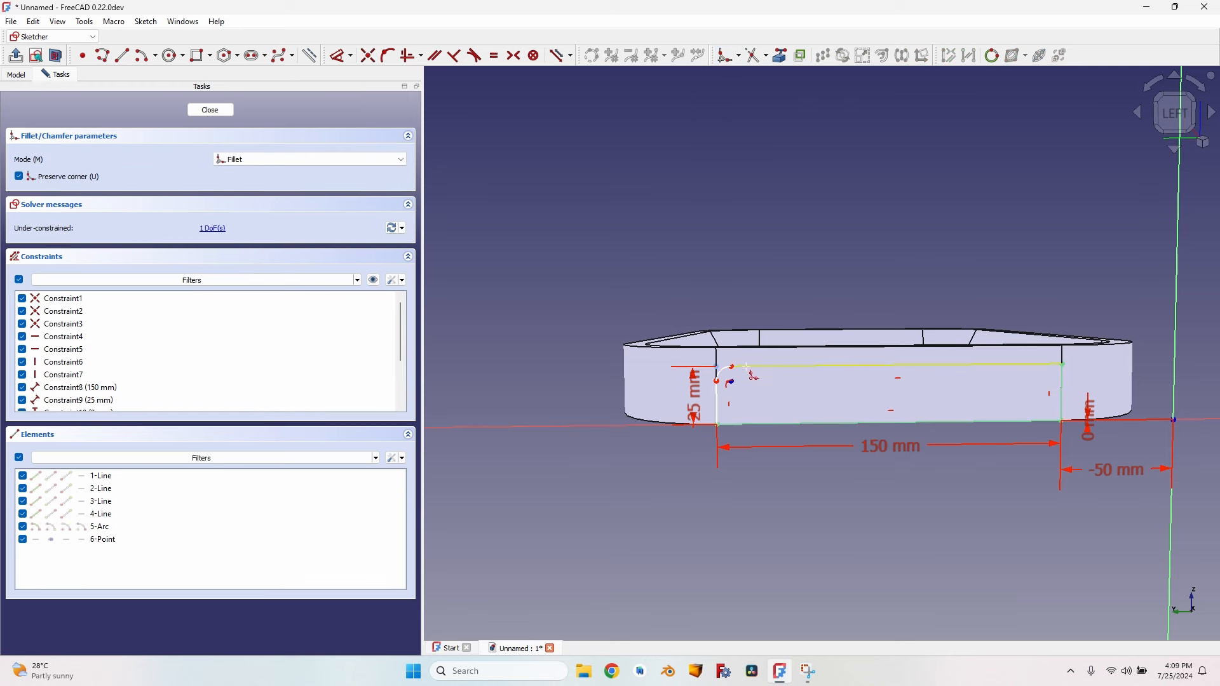
{"action": "left_click", "coordinate": [1063, 390]}
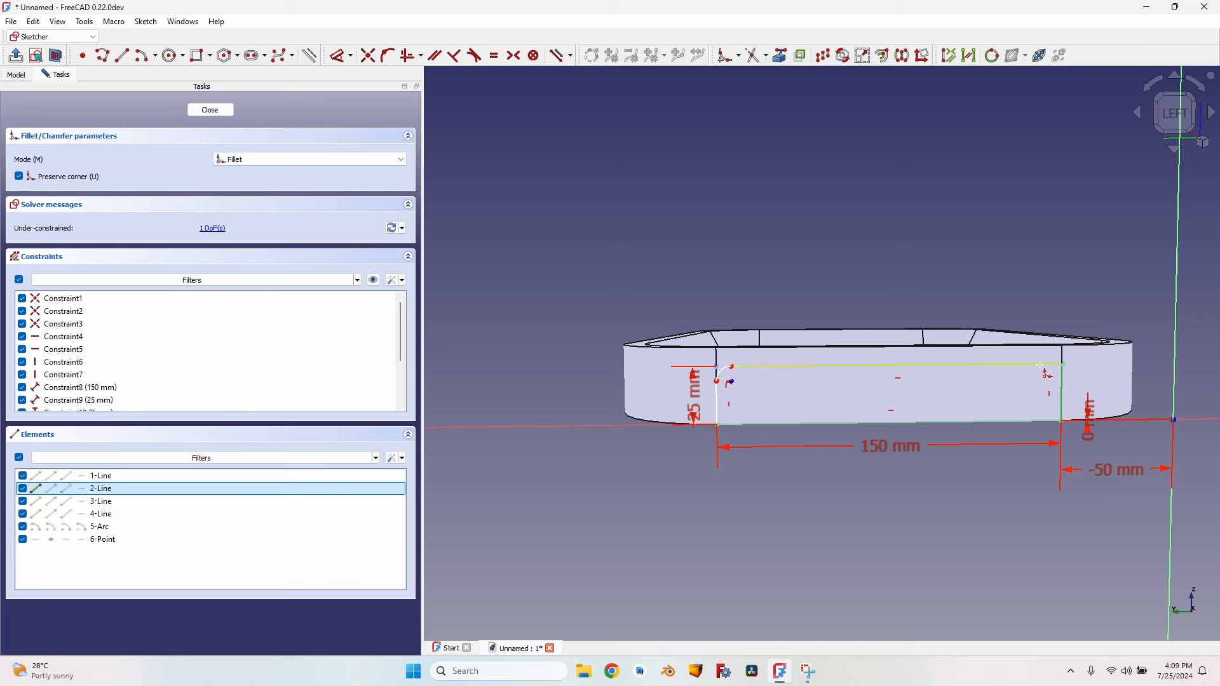
{"action": "left_click", "coordinate": [1045, 365]}
Apply an equal constraint to the two corner fillet arcs.
{"action": "scroll", "coordinate": [769, 380], "scroll_direction": "up", "scroll_amount": 2}
{"action": "left_click", "coordinate": [703, 372]}
{"action": "left_click", "coordinate": [1167, 367]}
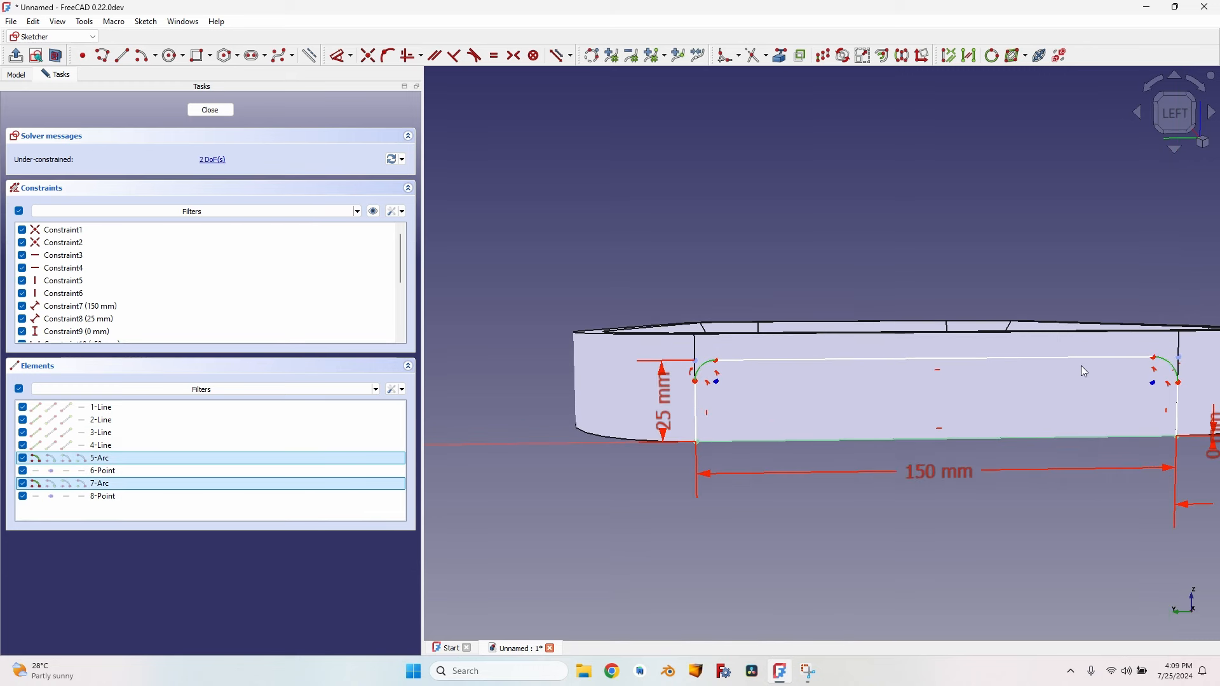
{"action": "key", "text": "e"}
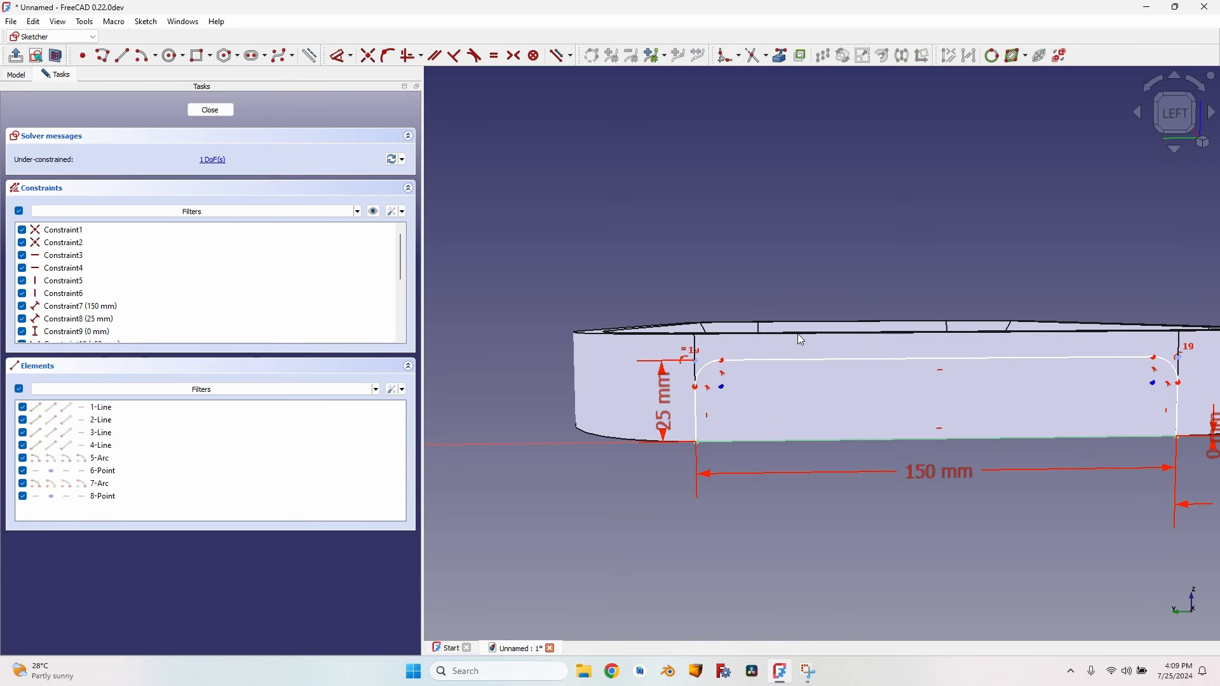
Constrain the corner arc's radius to 7.95 mm and finish the sketch.
{"action": "left_click", "coordinate": [704, 371]}
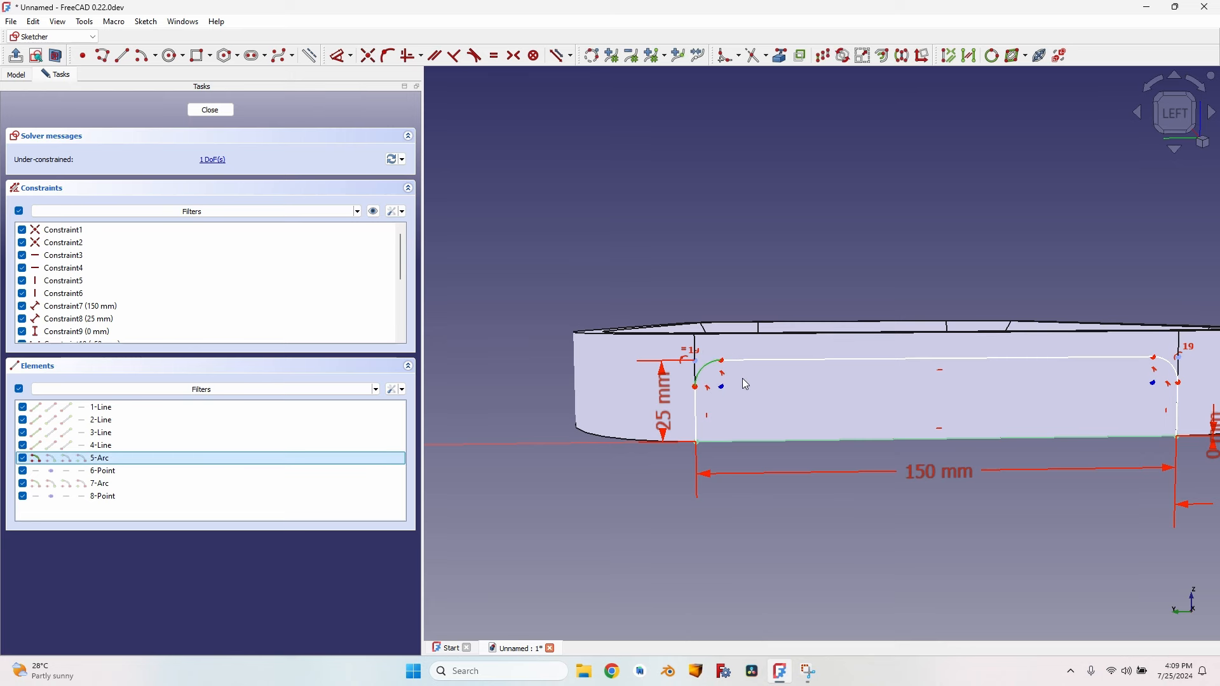
{"action": "key", "text": "k"}
{"action": "key", "text": "r"}
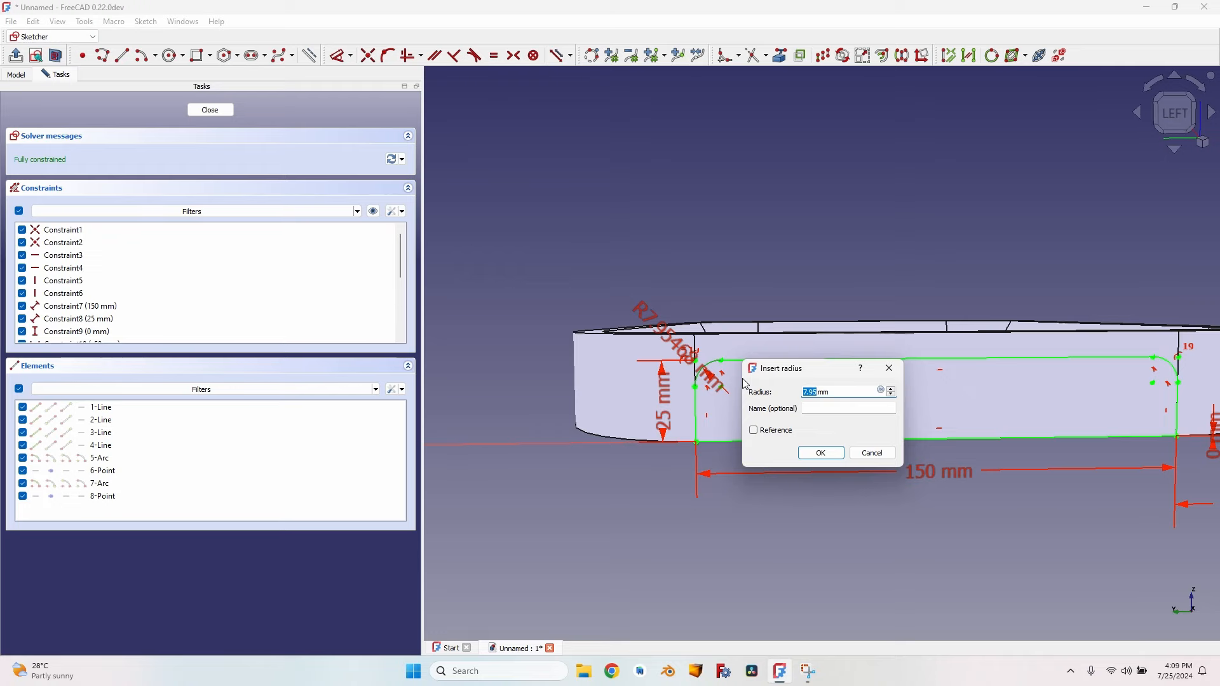
{"action": "key", "text": "Return"}
{"action": "scroll", "coordinate": [745, 384], "scroll_direction": "down", "scroll_amount": 2}
{"action": "middle_click_drag", "start_coordinate": [920, 384], "coordinate": [740, 375]}
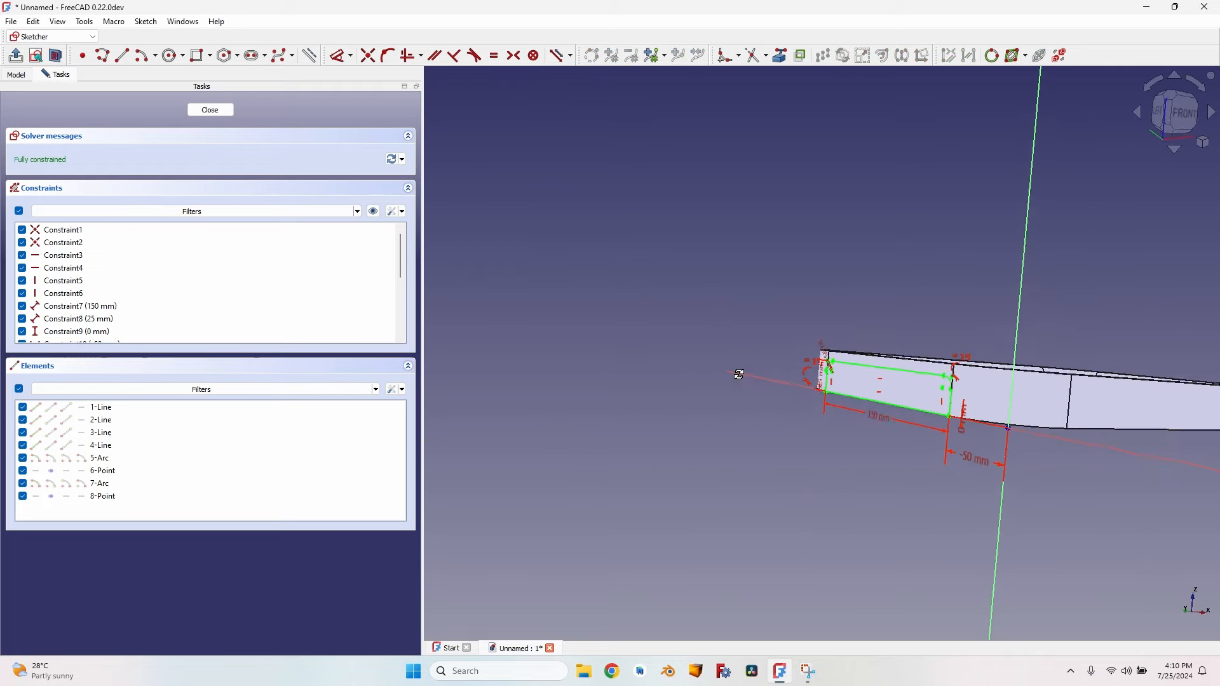
{"action": "left_click", "coordinate": [211, 109]}
Pocket the rounded profile 15 mm into the tray's side to form a hand grip.
{"action": "left_click", "coordinate": [407, 40]}
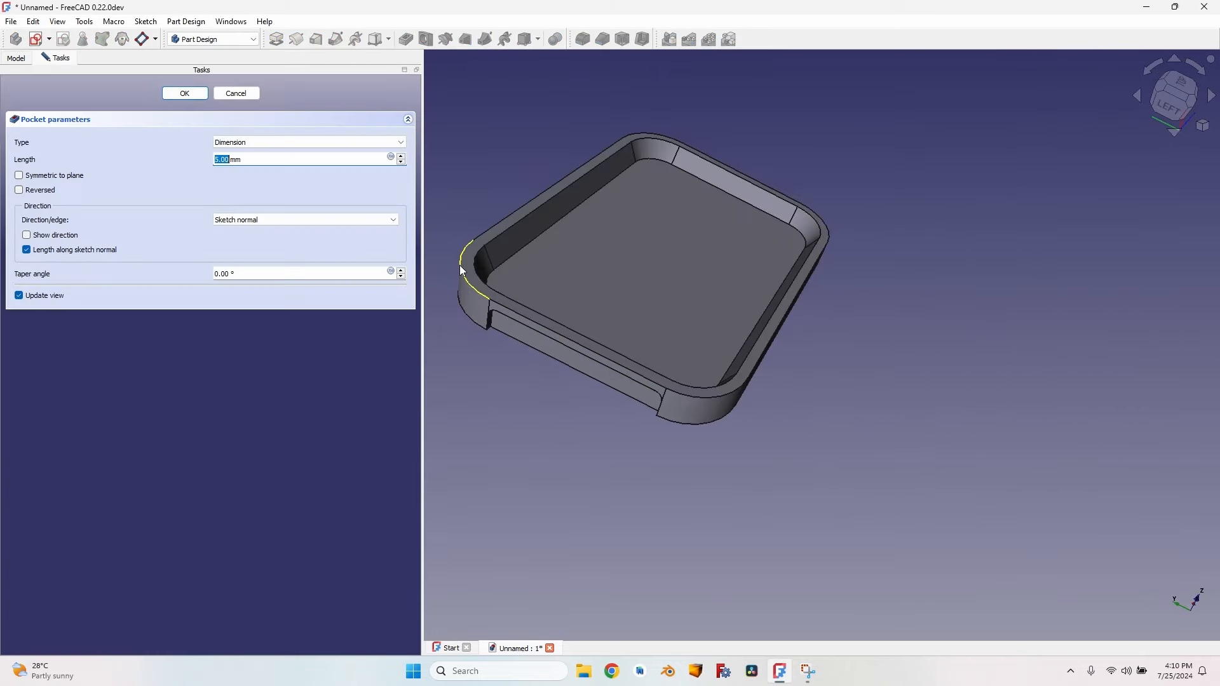
{"action": "type", "text": "15"}
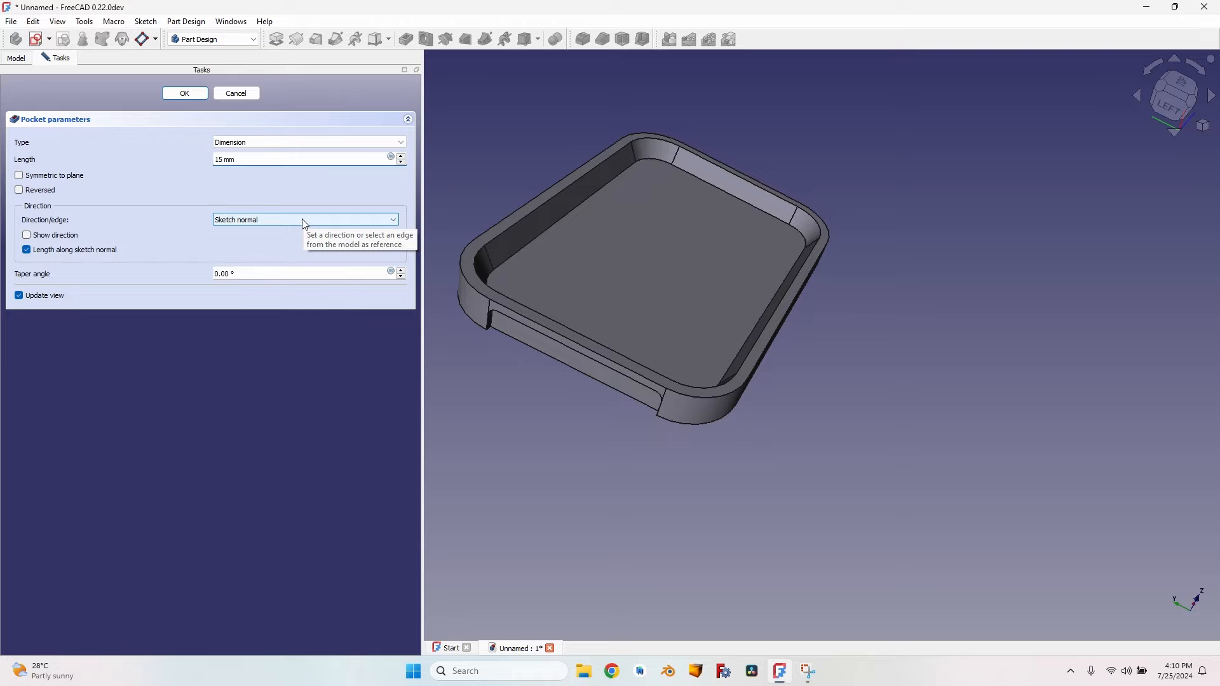
{"action": "key", "text": "Return"}
Edit the pocket's sketch, set the profile height to 20 mm, and finish the sketch.
{"action": "middle_click_drag", "start_coordinate": [742, 356], "coordinate": [620, 343]}
{"action": "scroll", "coordinate": [621, 342], "scroll_direction": "up", "scroll_amount": 6}
{"action": "scroll", "coordinate": [707, 367], "scroll_direction": "up", "scroll_amount": 1}
{"action": "middle_click_drag", "start_coordinate": [704, 369], "coordinate": [553, 391]}
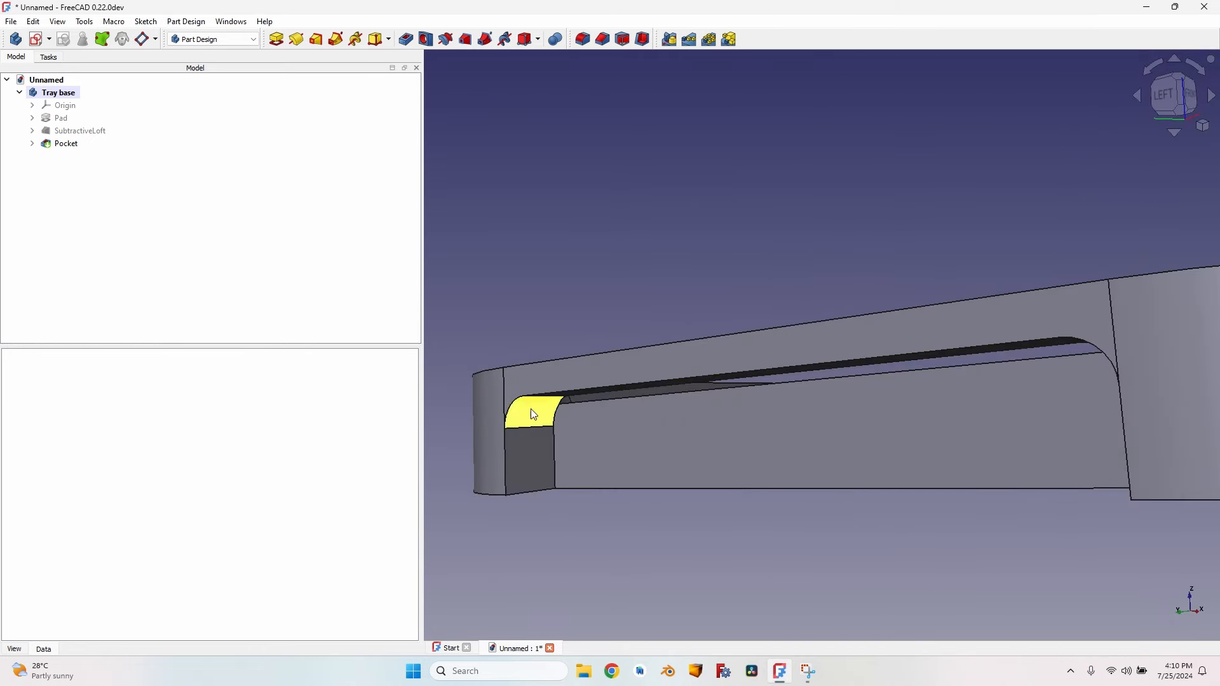
{"action": "left_click", "coordinate": [32, 144]}
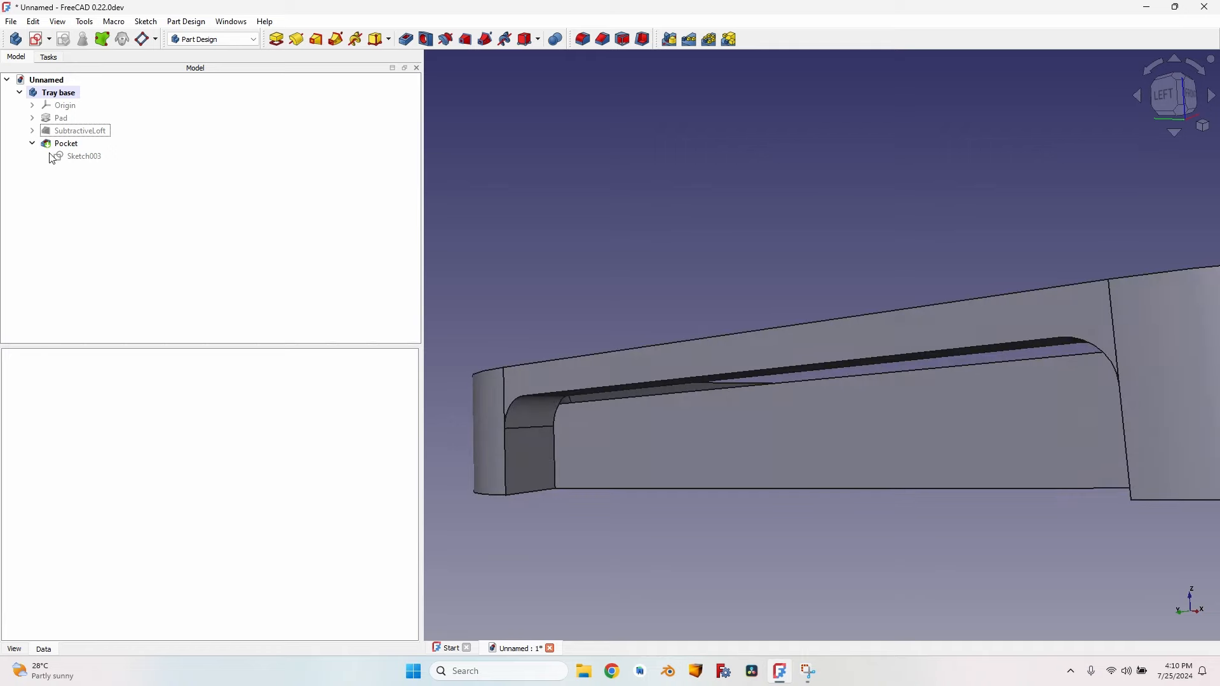
{"action": "double_click", "coordinate": [87, 159]}
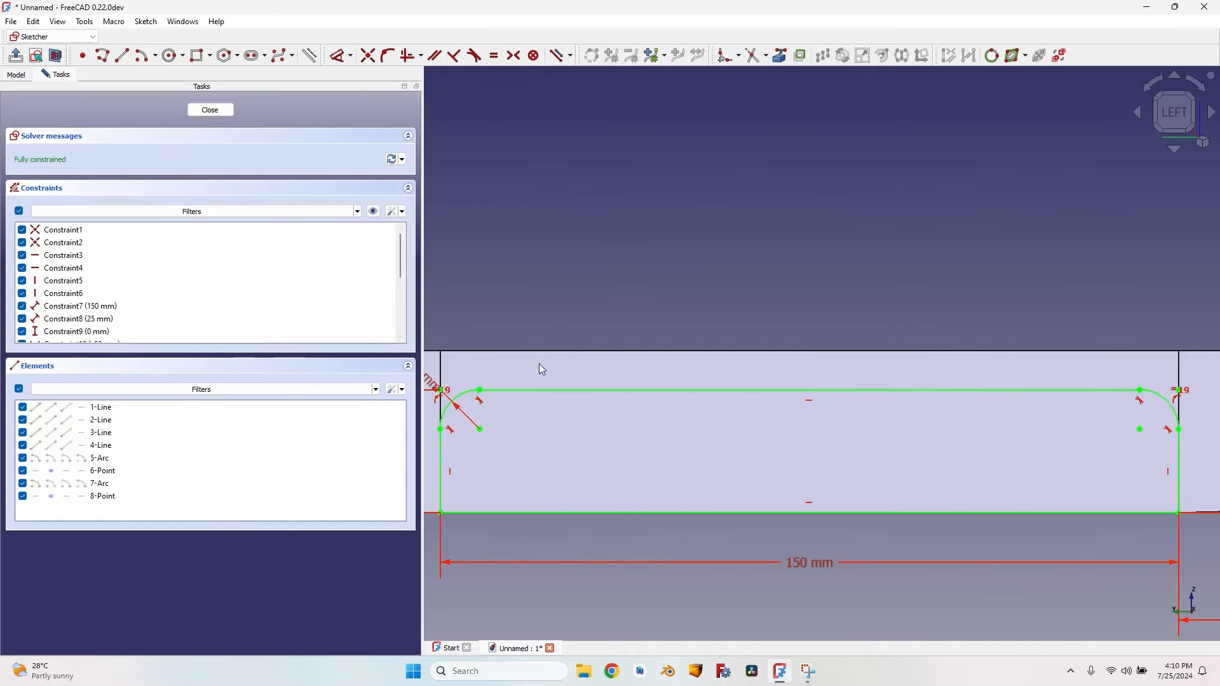
{"action": "scroll", "coordinate": [582, 385], "scroll_direction": "up", "scroll_amount": 2}
{"action": "double_click", "coordinate": [570, 413]}
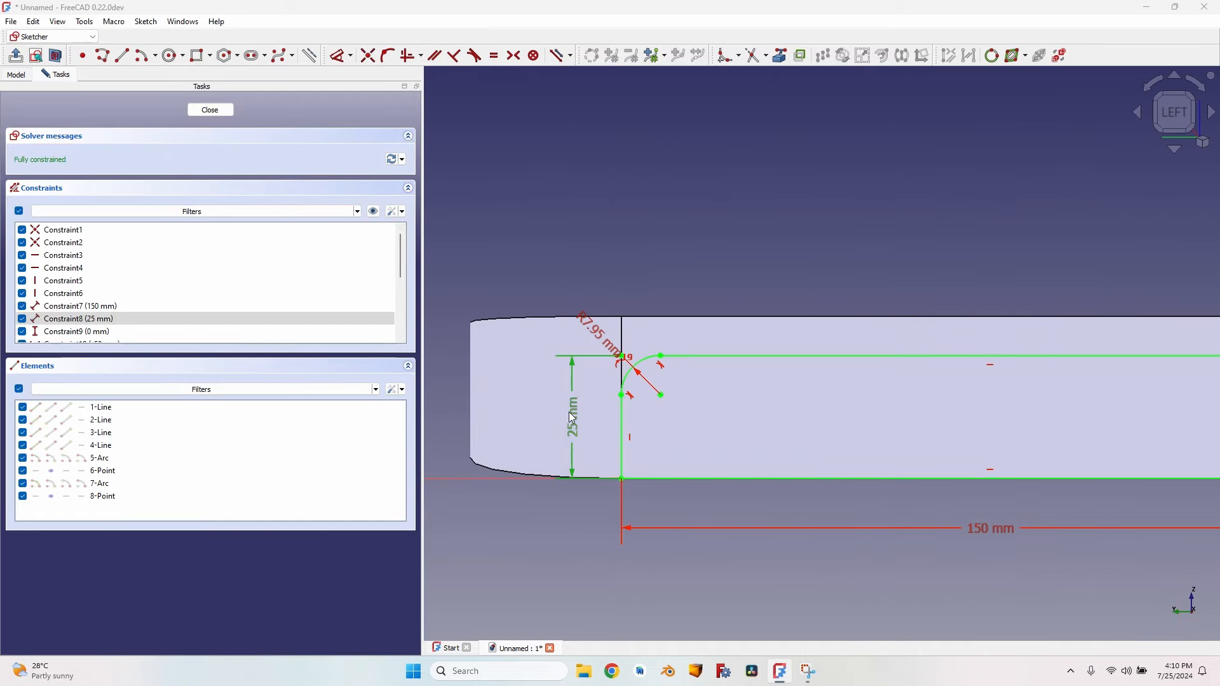
{"action": "type", "text": "20mm"}
{"action": "key", "text": "Return"}
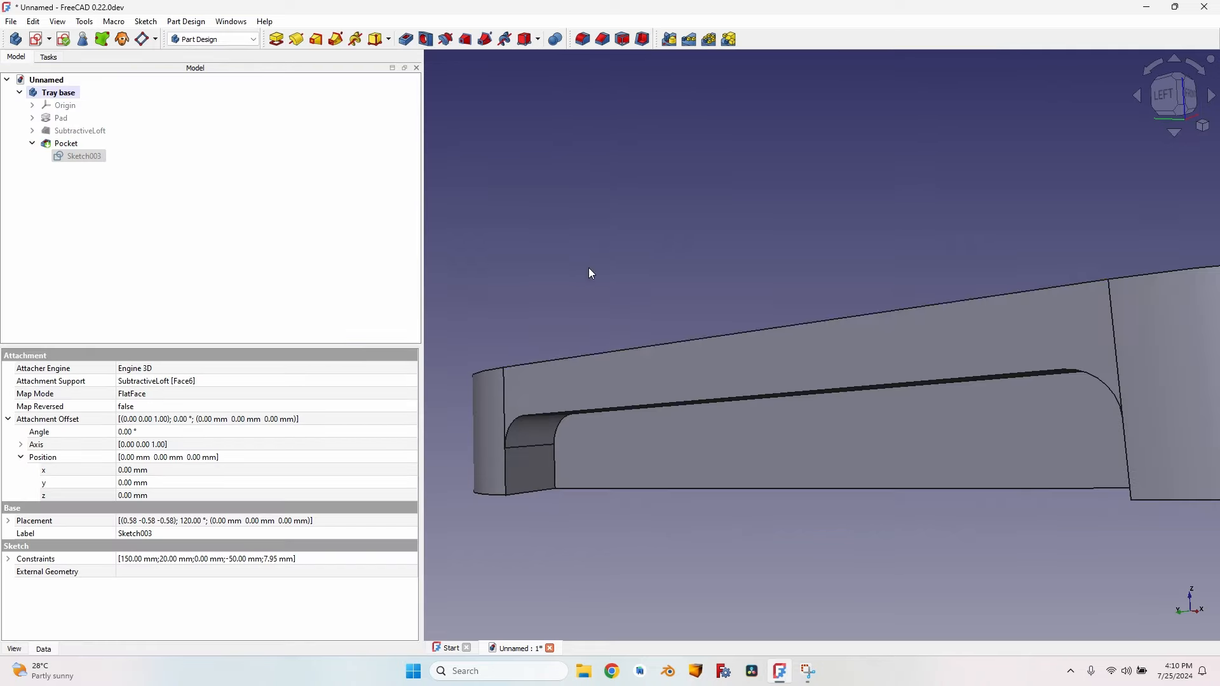
On the tray's opposite short side face, sketch a 150 x 20 mm rectangle with 7.95 mm upper corner radii, offset 50 mm from the vertical axis.
{"action": "scroll", "coordinate": [694, 374], "scroll_direction": "down", "scroll_amount": 5}
{"action": "mouse_move", "coordinate": [755, 375]}
{"action": "middle_mouse_down"}
{"action": "mouse_move", "coordinate": [688, 303]}
{"action": "mouse_move", "coordinate": [567, 487]}
{"action": "middle_mouse_up"}
{"action": "left_click_drag", "start_coordinate": [567, 487], "coordinate": [565, 485]}
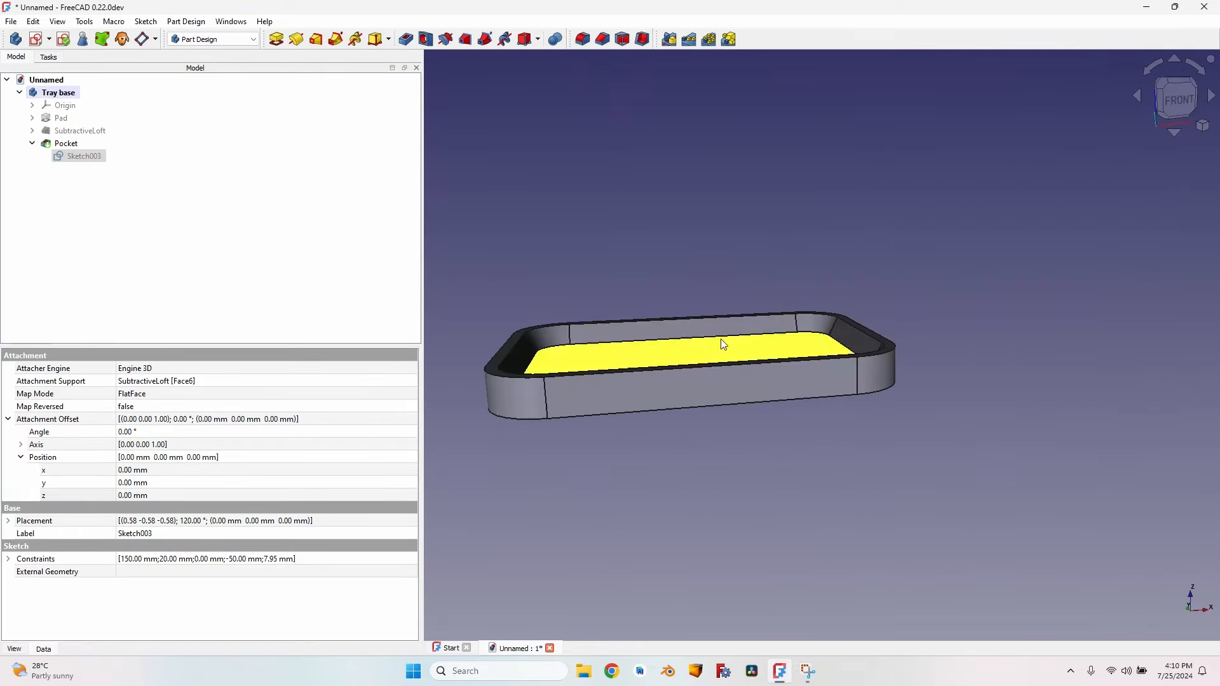
{"action": "middle_click_drag", "start_coordinate": [693, 339], "coordinate": [743, 403]}
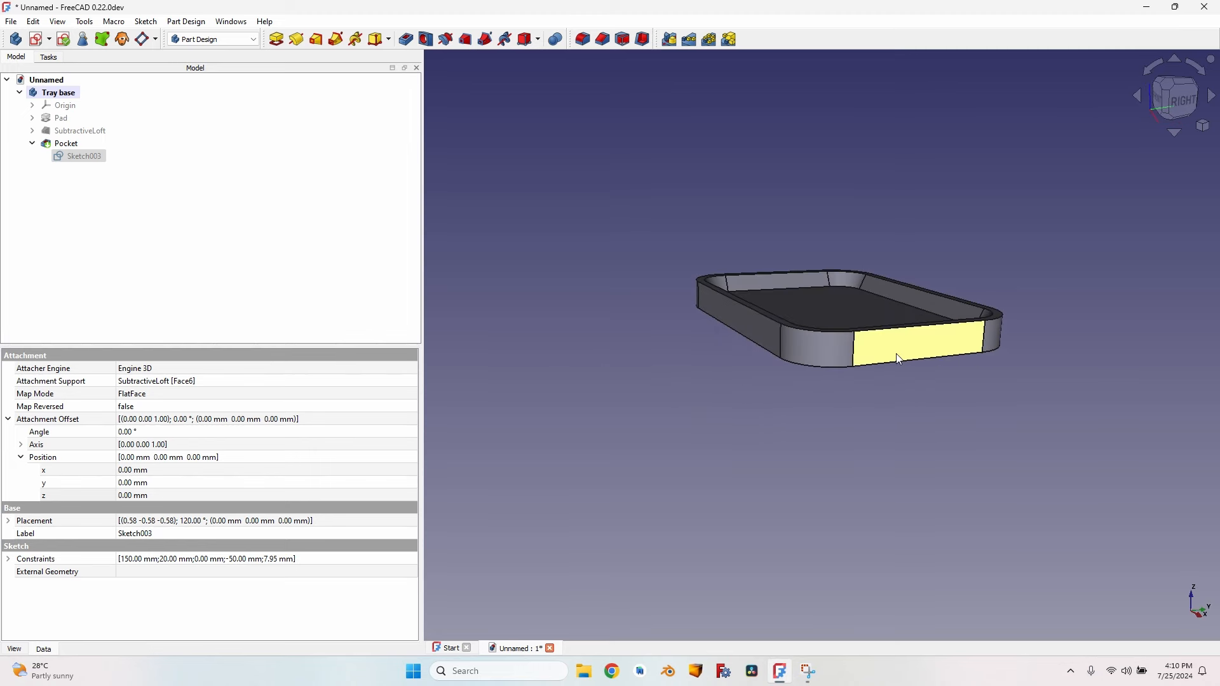
{"action": "left_click", "coordinate": [898, 358]}
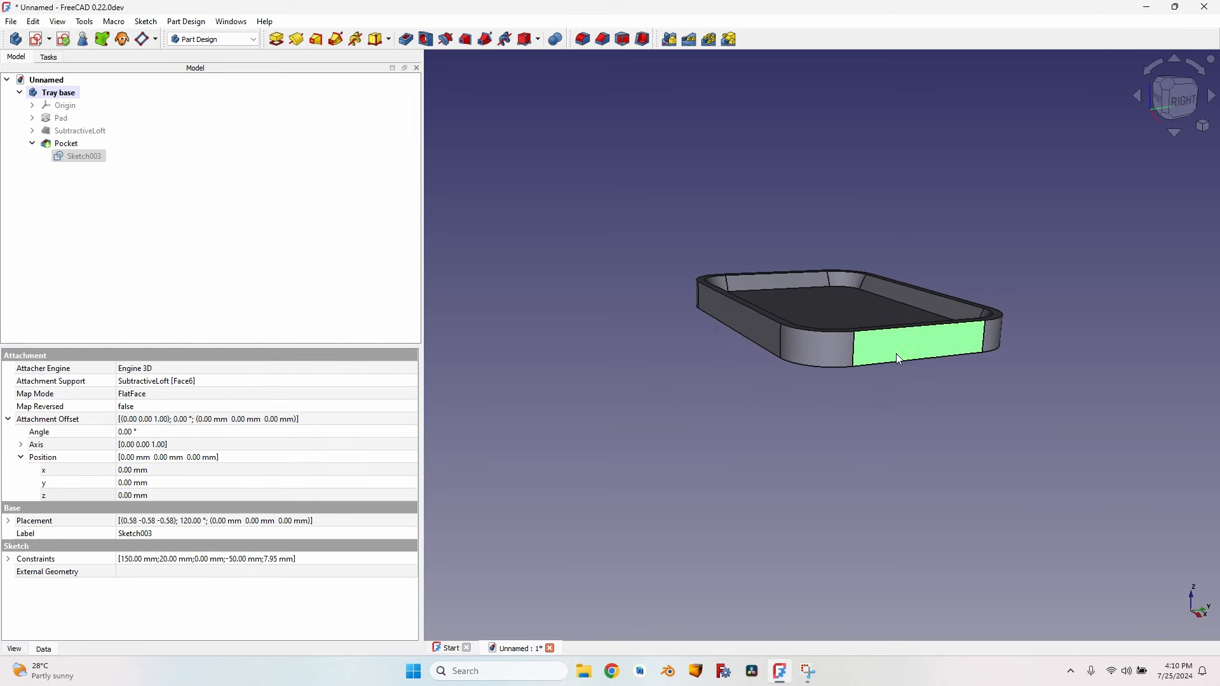
{"action": "left_click", "coordinate": [35, 39]}
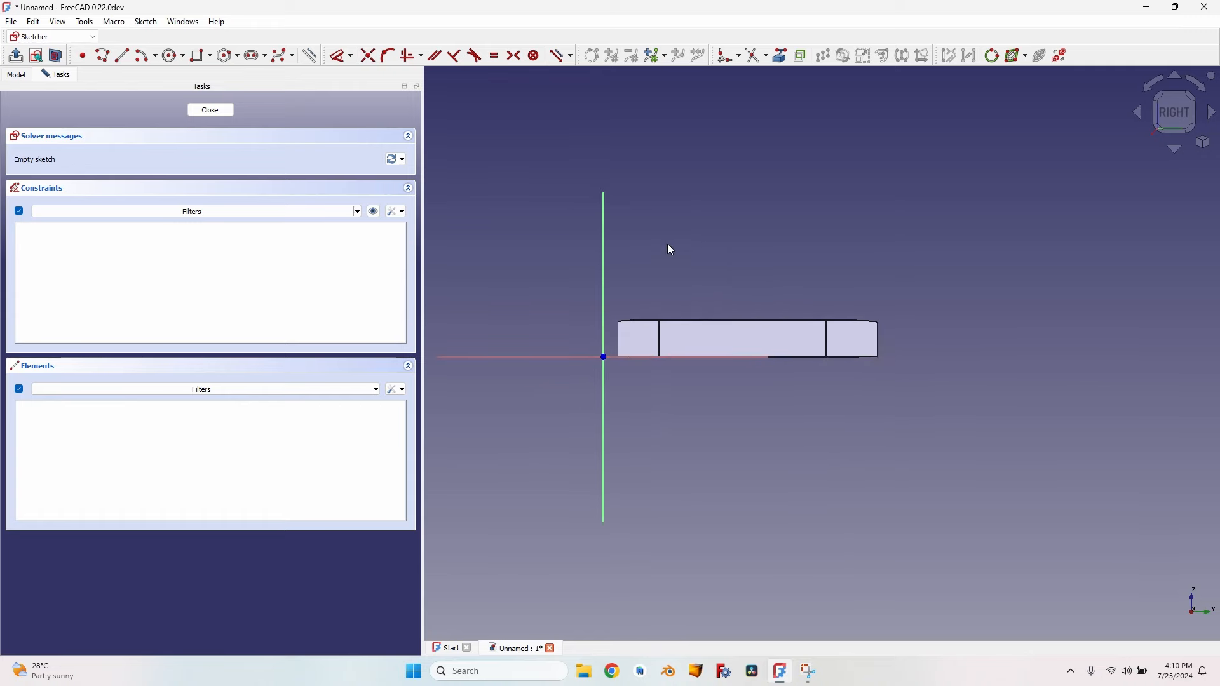
{"action": "left_click", "coordinate": [201, 56]}
{"action": "left_click", "coordinate": [669, 348]}
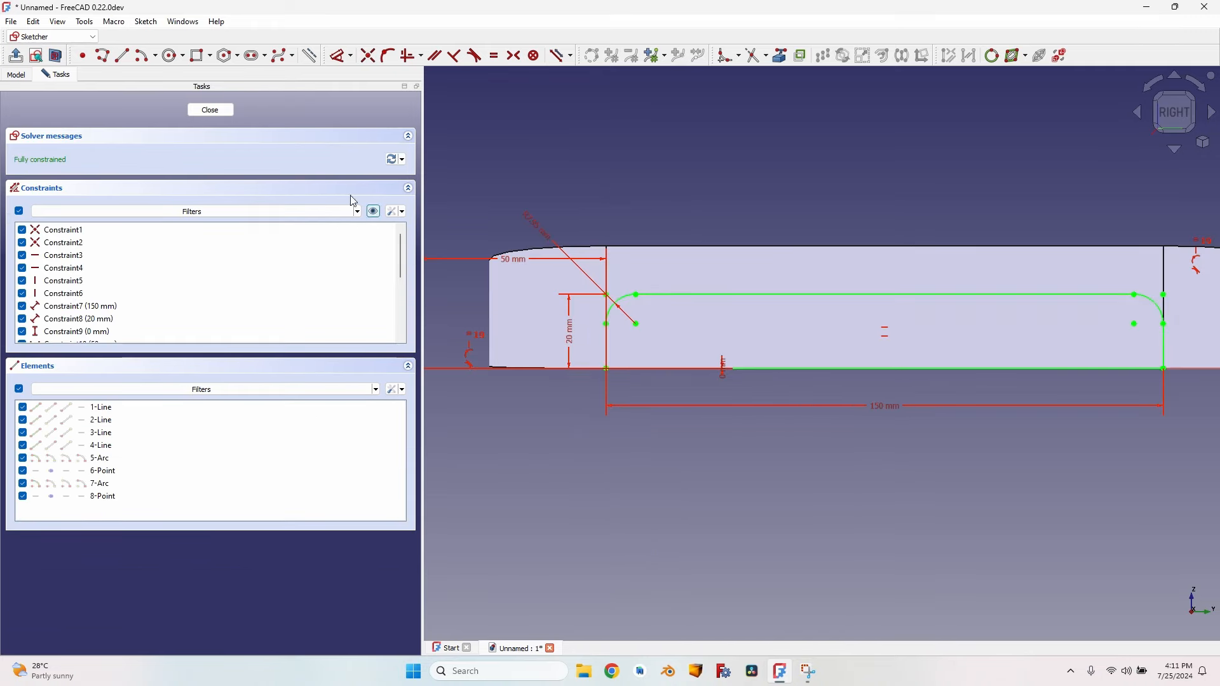
{"action": "left_click", "coordinate": [210, 109]}
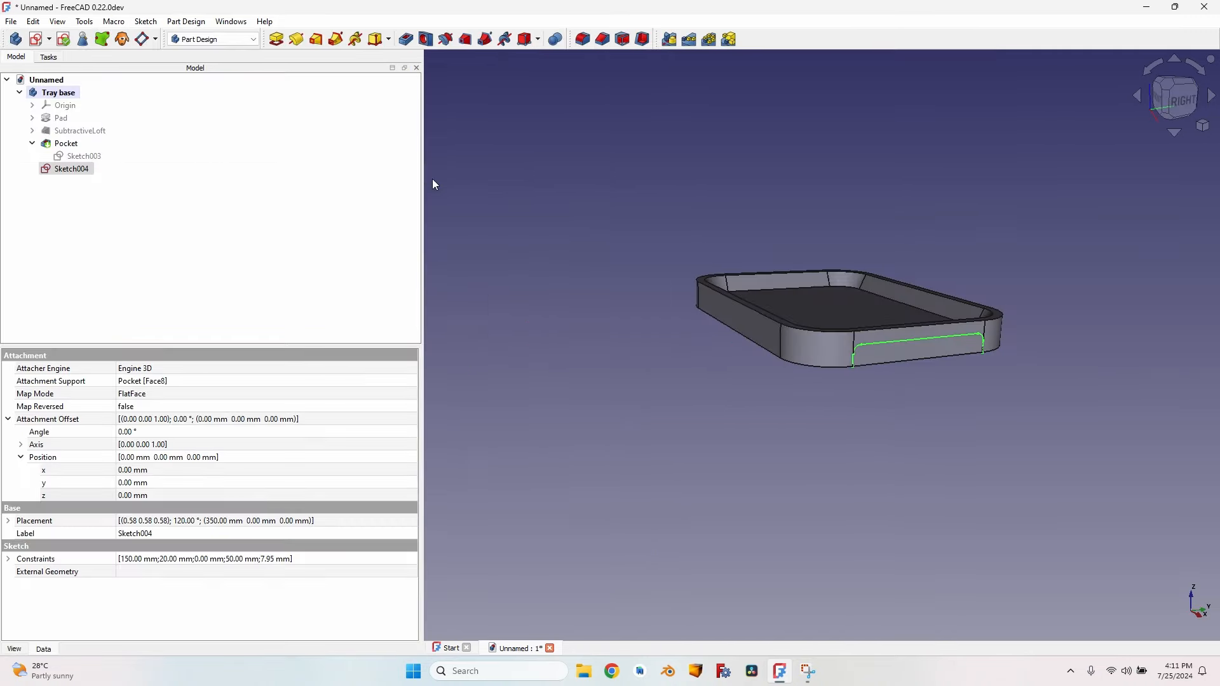
Pocket the second grip sketch 15 mm into the tray's side.
{"action": "left_click", "coordinate": [426, 39]}
{"action": "type", "text": "15"}
{"action": "key", "text": "Return"}
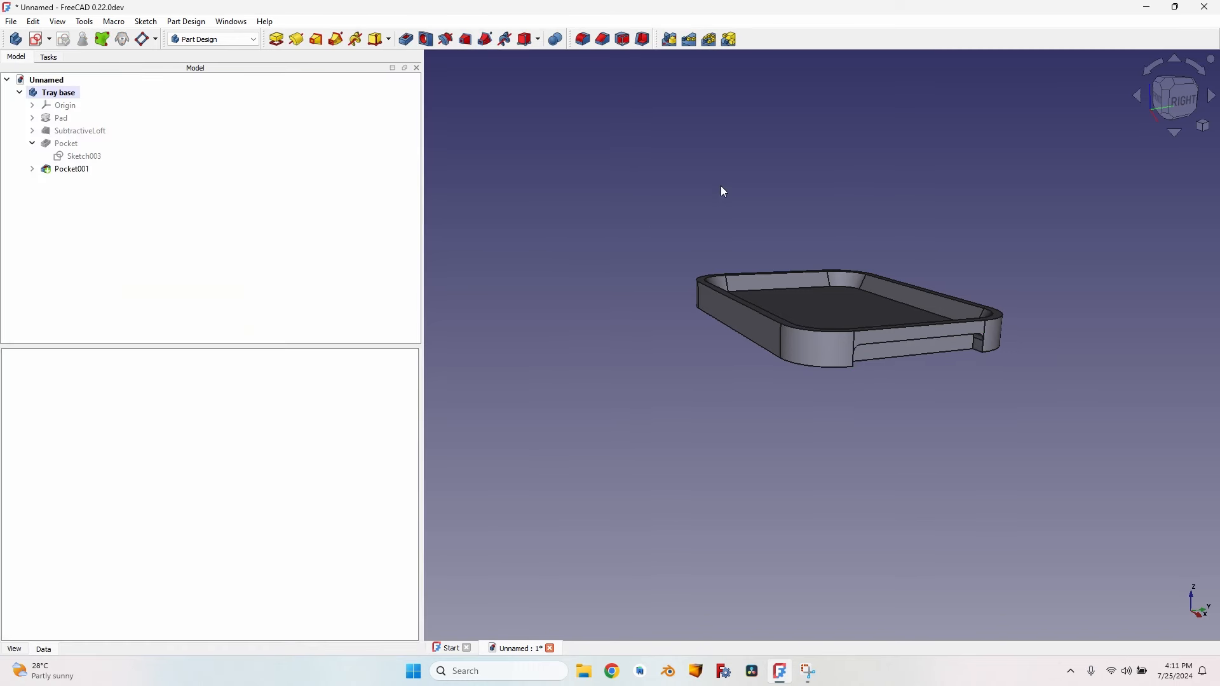
Import the basketball SVG file into the document, using the SVG as geometry (importSVG) option.
{"action": "middle_click_drag", "start_coordinate": [780, 375], "coordinate": [820, 414]}
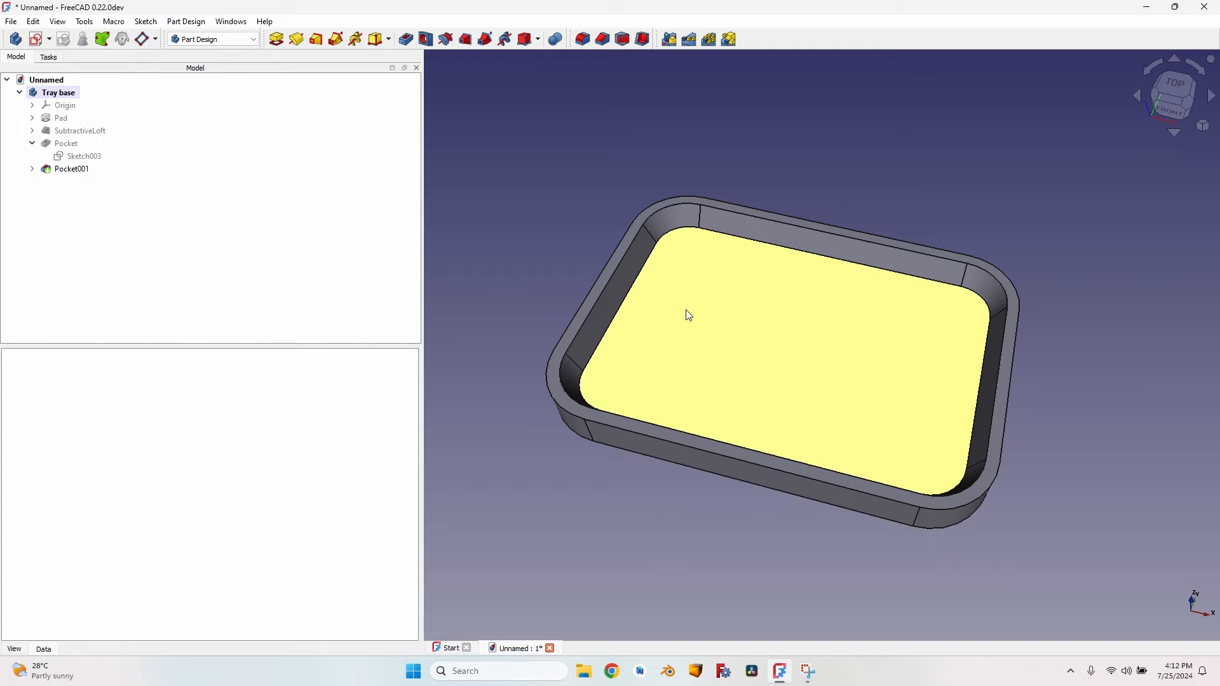
{"action": "left_click", "coordinate": [11, 23]}
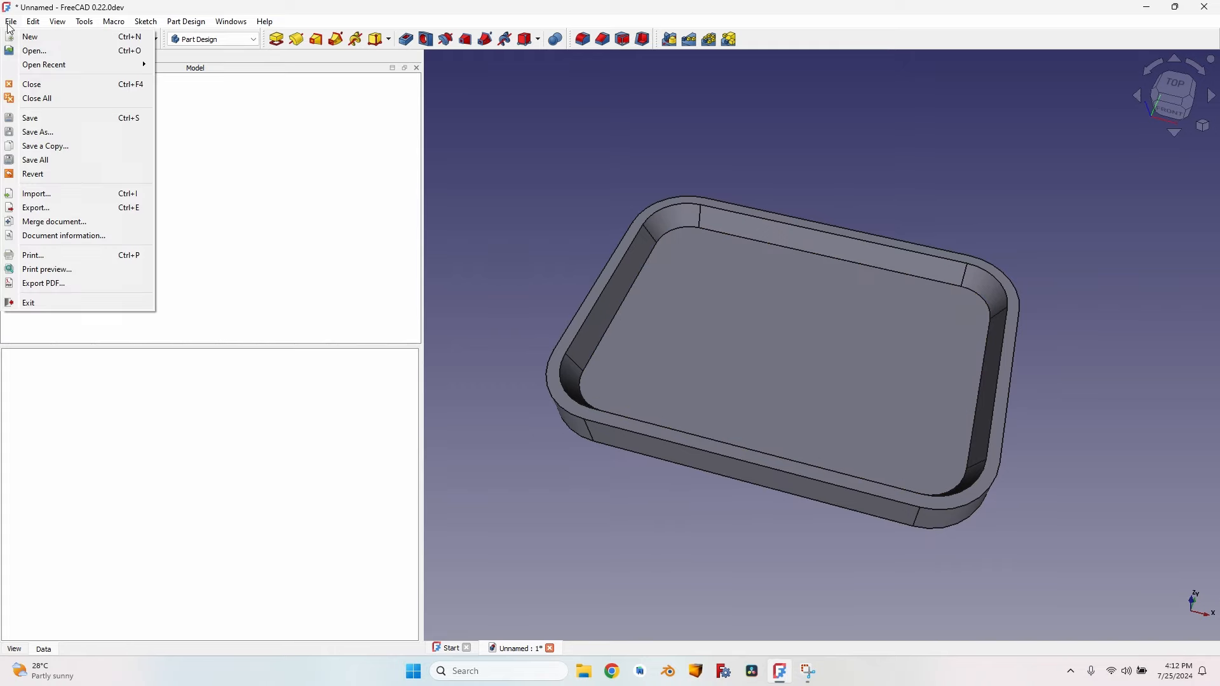
{"action": "left_click", "coordinate": [82, 197]}
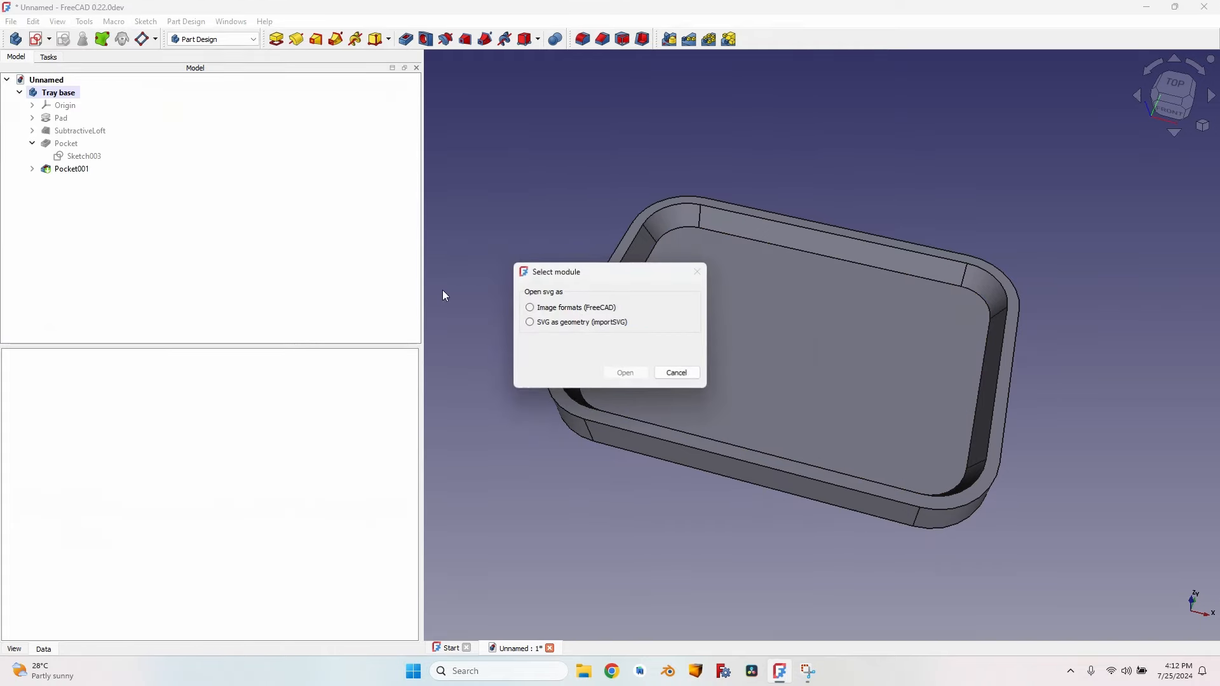
{"action": "left_click", "coordinate": [565, 324]}
{"action": "left_click", "coordinate": [626, 374]}
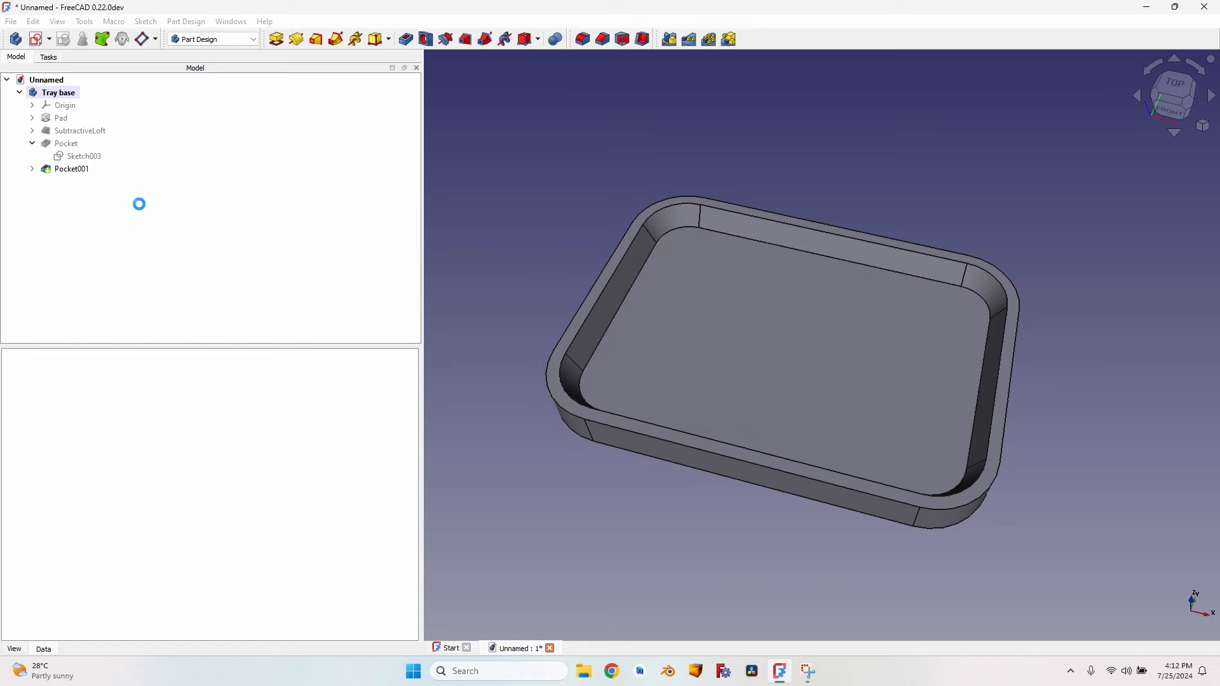
{"action": "middle_click_drag", "start_coordinate": [700, 431], "coordinate": [659, 461]}
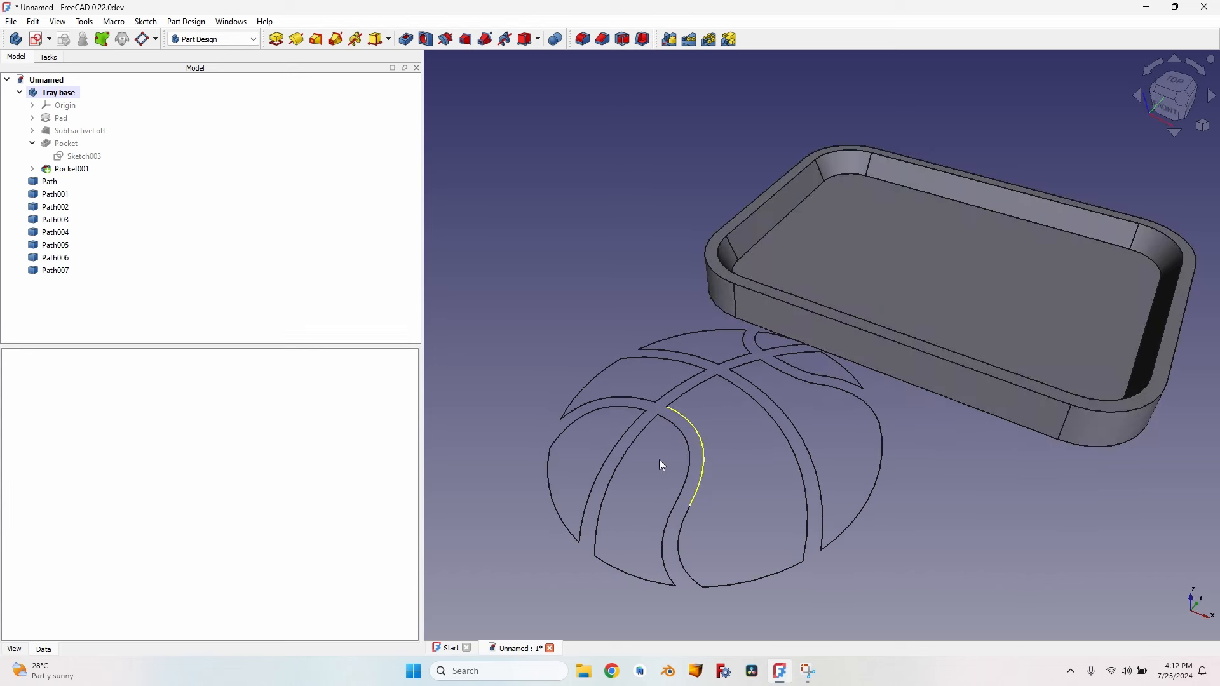
{"action": "left_click", "coordinate": [46, 182]}
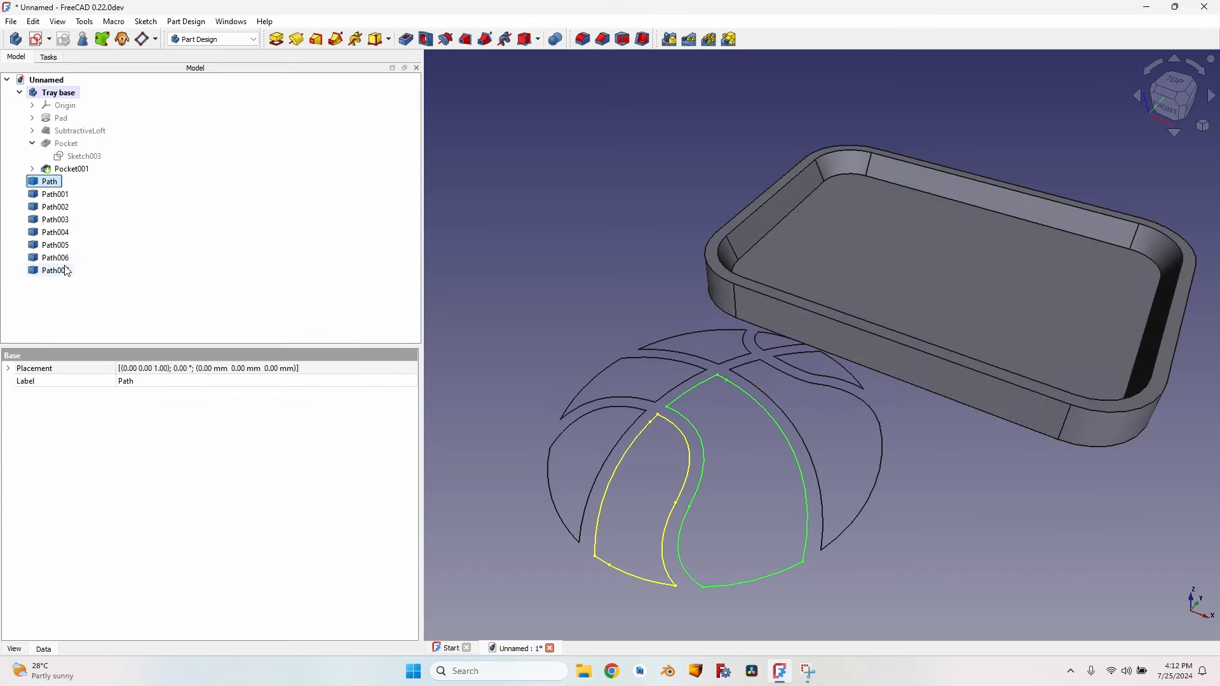
{"action": "left_click", "coordinate": [67, 271], "text": "shift"}
{"action": "left_click", "coordinate": [533, 326]}
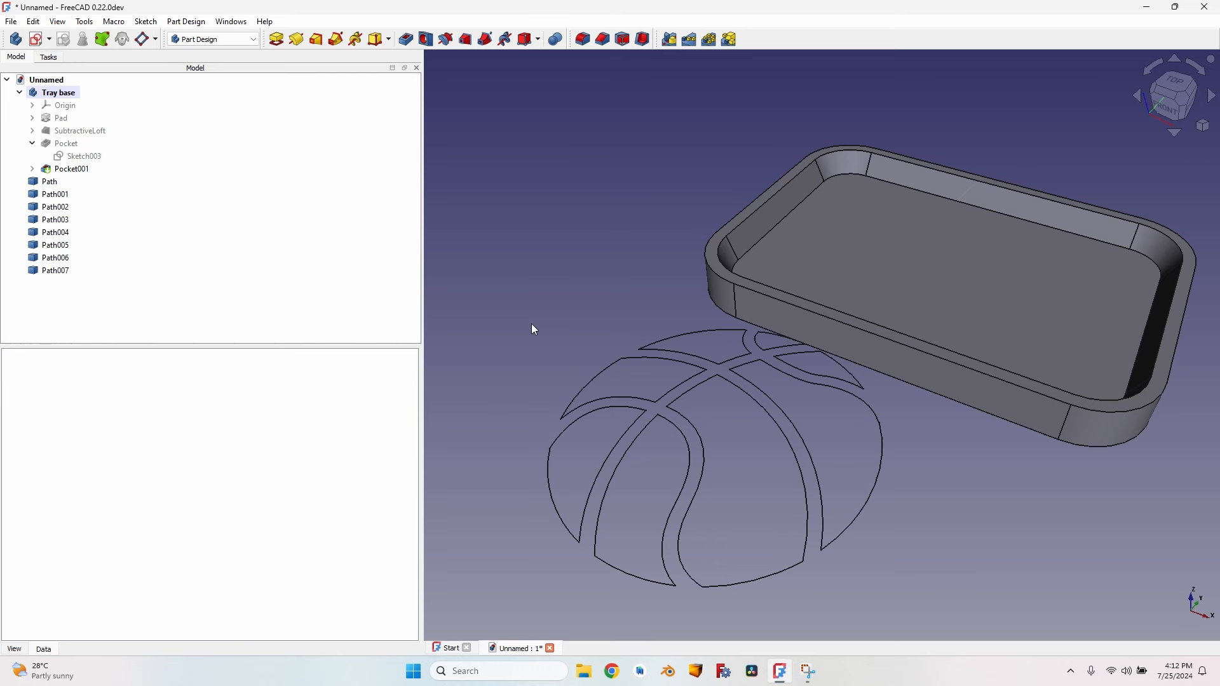
Switch to the Draft workbench and hide the working grid.
{"action": "left_click", "coordinate": [235, 40]}
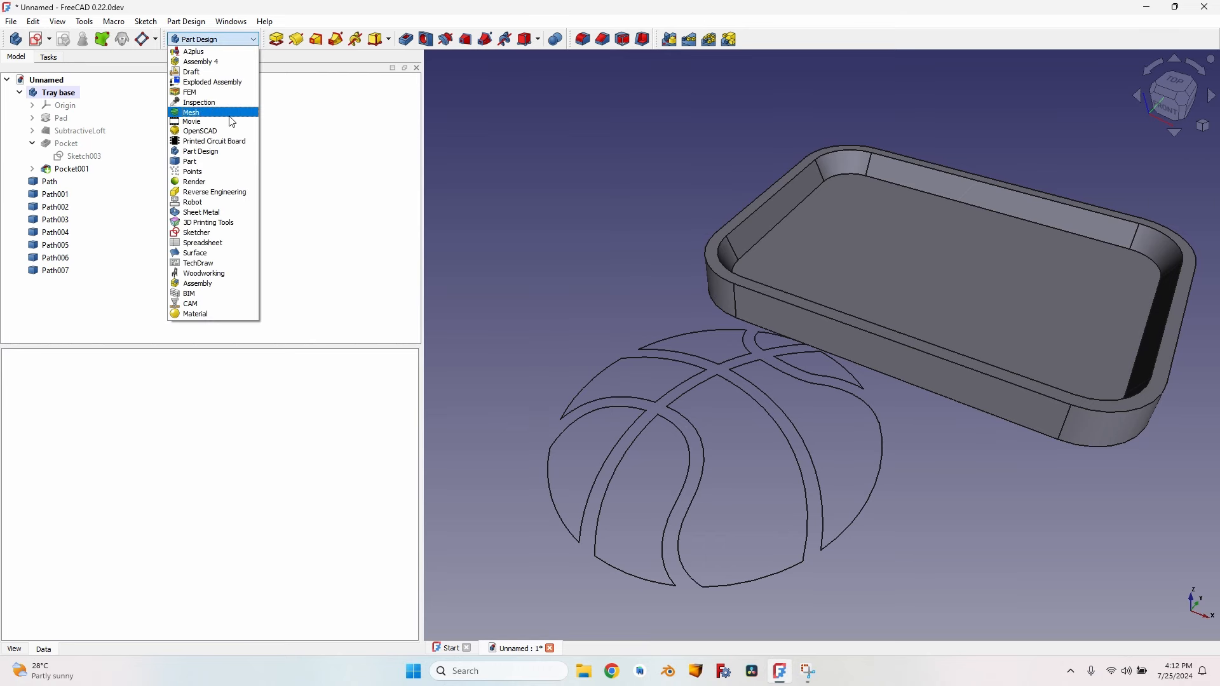
{"action": "left_click", "coordinate": [220, 72]}
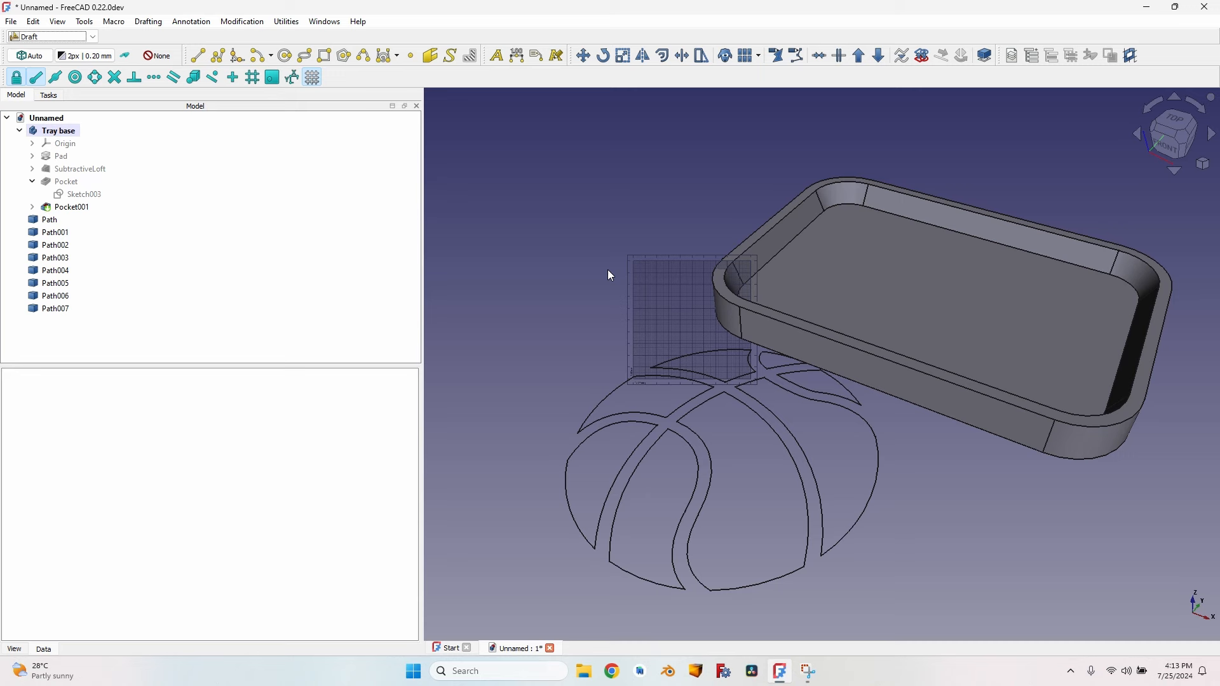
{"action": "key", "text": "g"}
{"action": "key", "text": "r"}
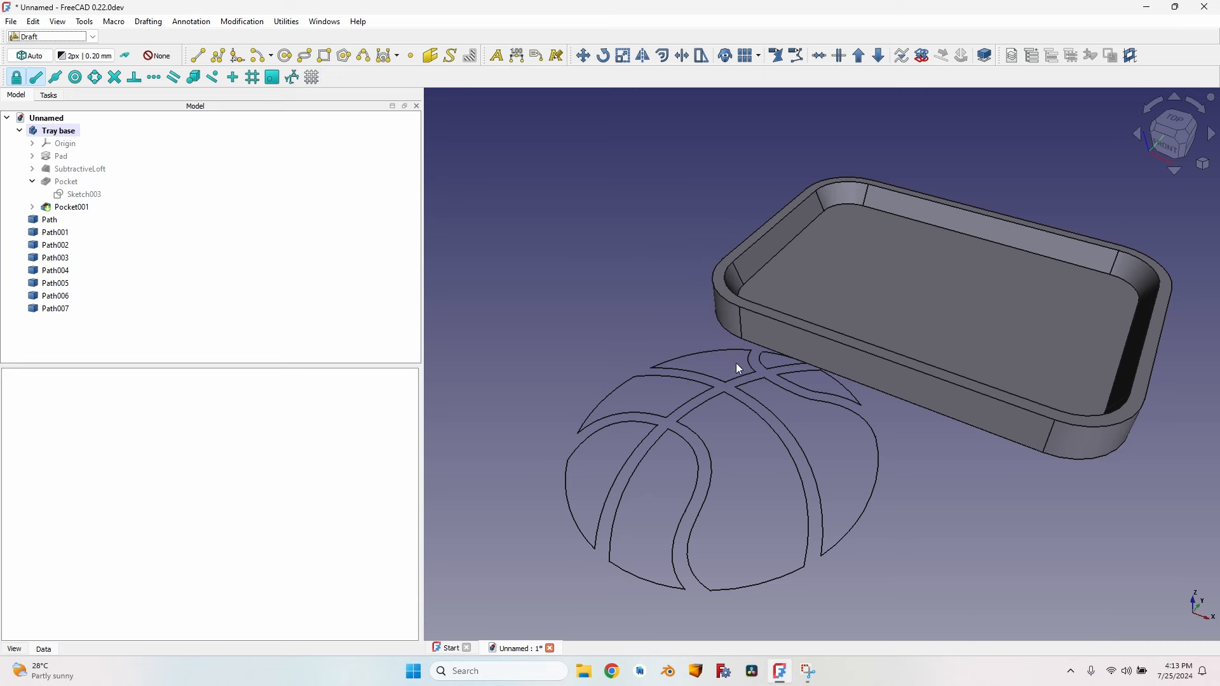
Convert all eight imported basketball paths into a single sketch with Draft to sketch, and delete the original paths.
{"action": "left_click", "coordinate": [49, 220]}
{"action": "left_click", "coordinate": [55, 309], "text": "shift"}
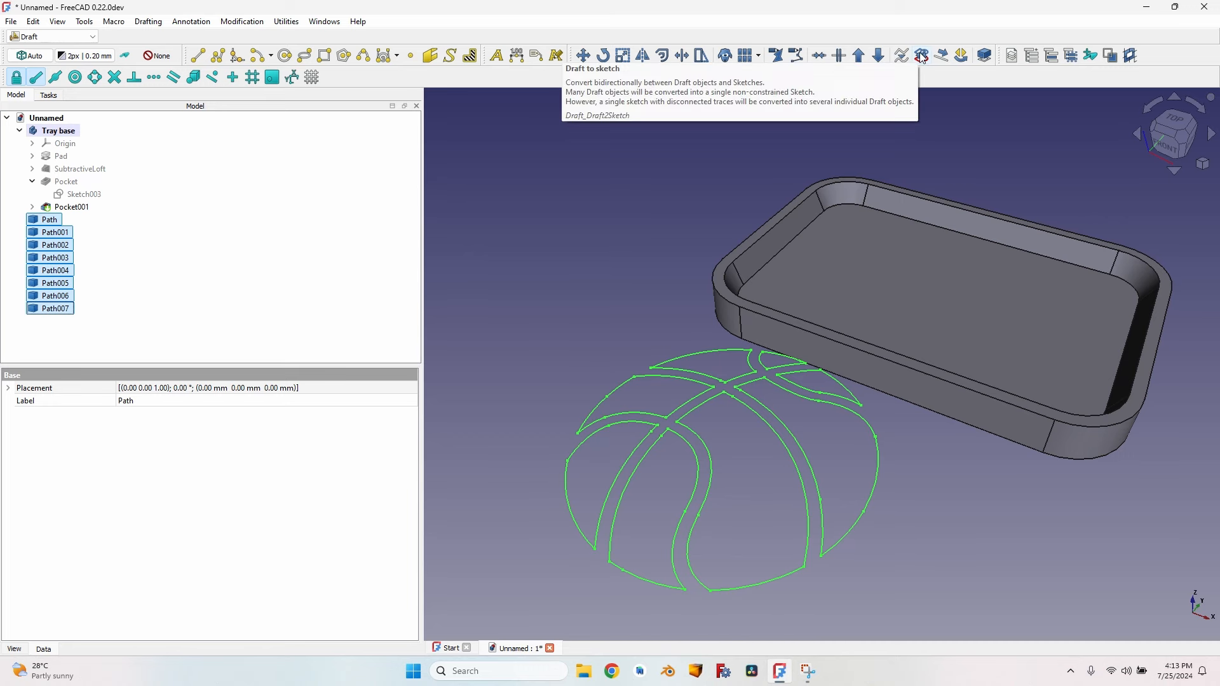
{"action": "left_click", "coordinate": [924, 57]}
{"action": "left_click", "coordinate": [44, 219]}
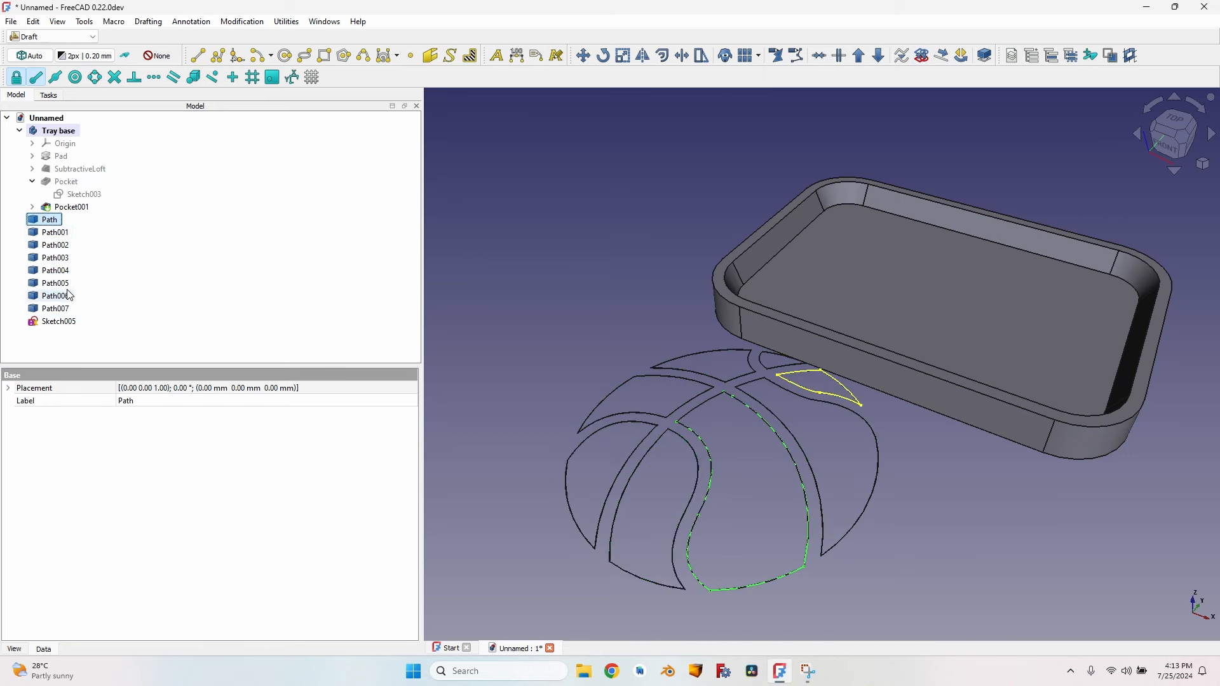
{"action": "left_click", "coordinate": [51, 308], "text": "shift"}
{"action": "key", "text": "Delete"}
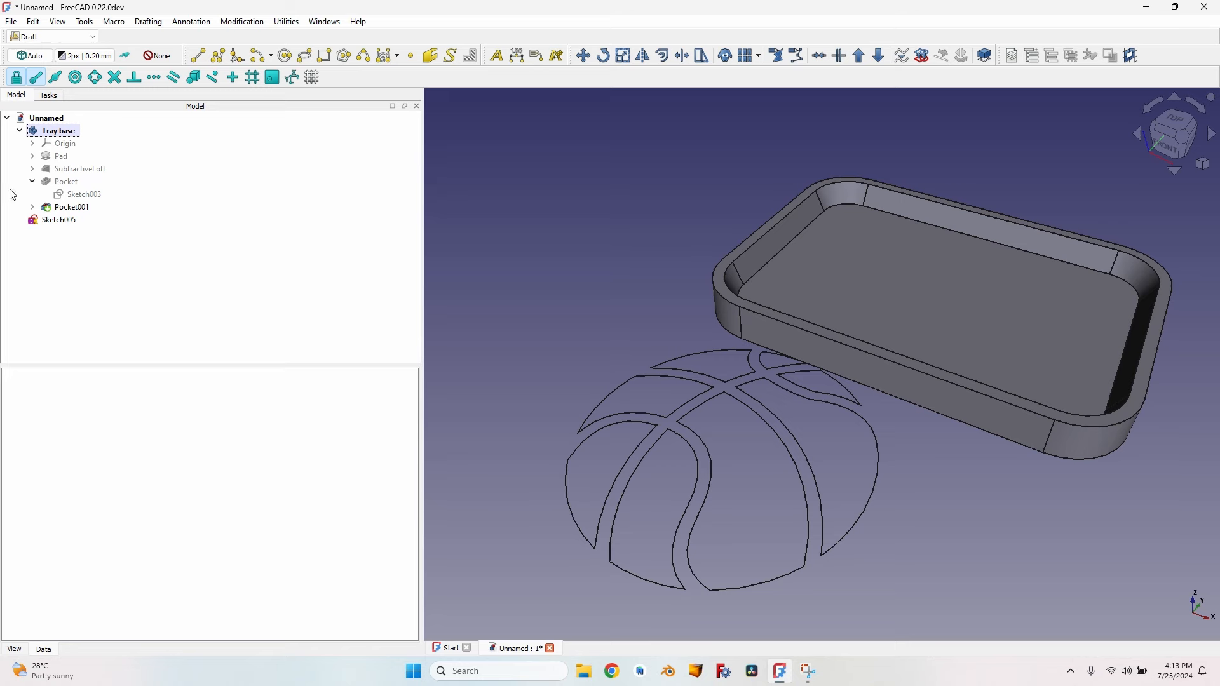
Create a uniformly scaled clone of the basketball sketch with a factor of 0.65, based at a point near the seam junction.
{"action": "left_click", "coordinate": [63, 222]}
{"action": "scroll", "coordinate": [646, 363], "scroll_direction": "down", "scroll_amount": 3}
{"action": "middle_click_drag", "start_coordinate": [707, 389], "coordinate": [747, 471]}
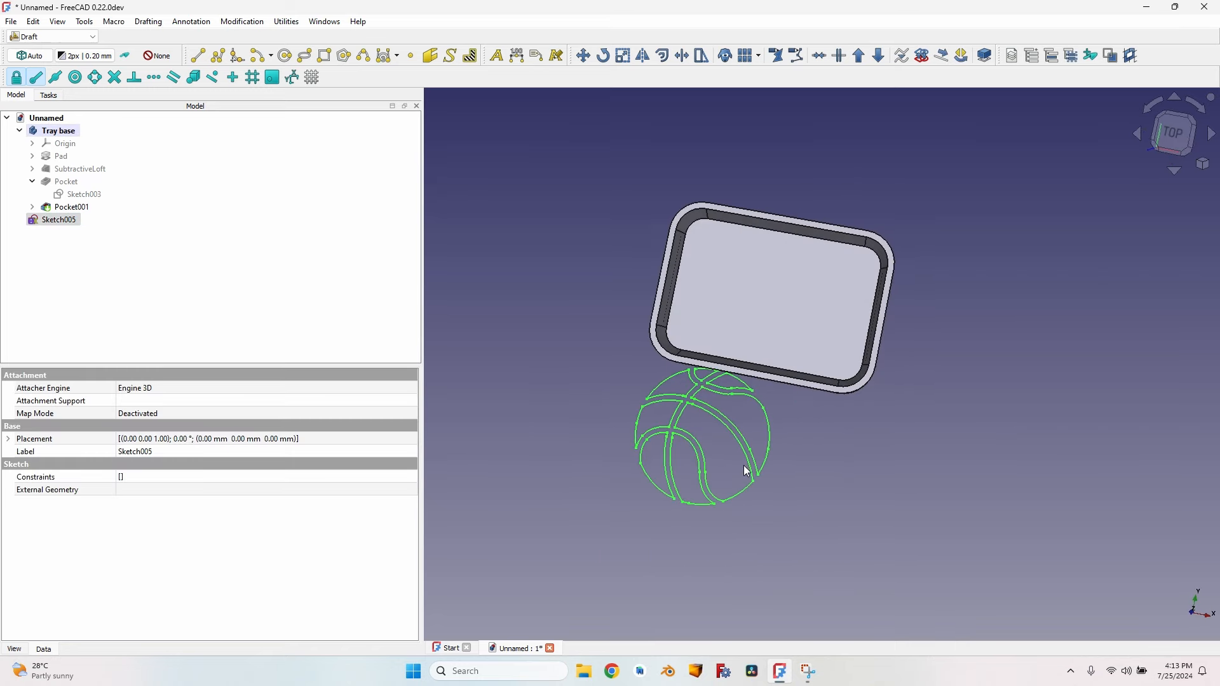
{"action": "left_click", "coordinate": [1175, 133]}
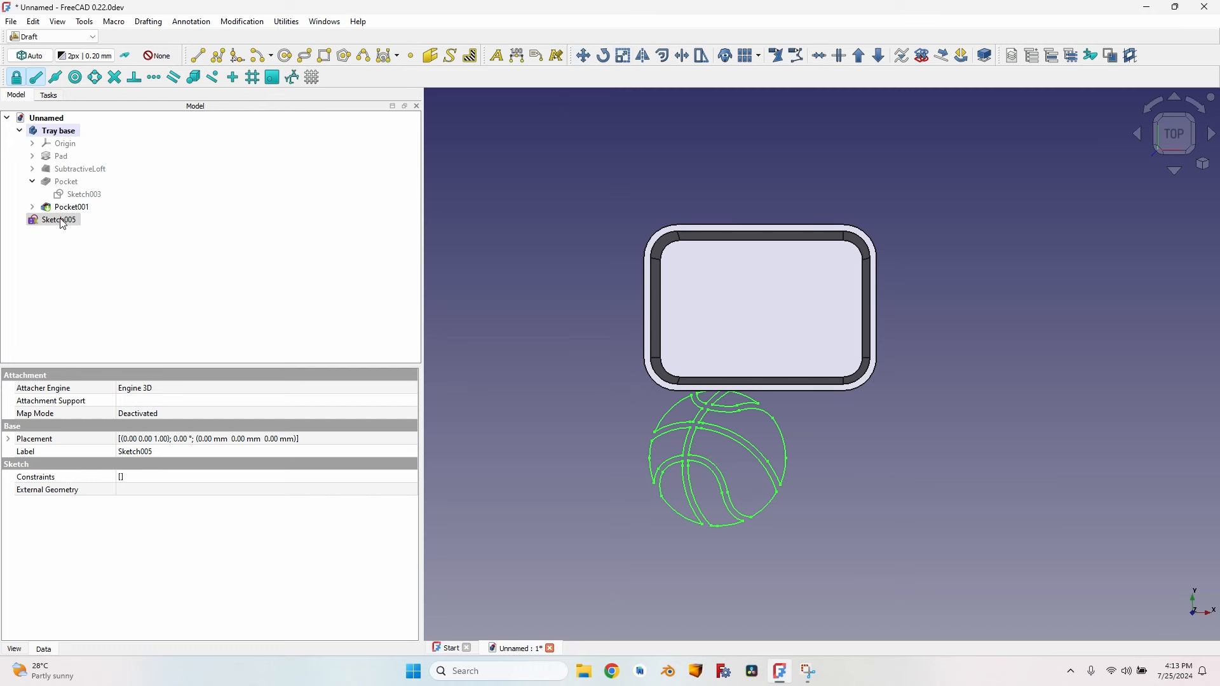
{"action": "left_click", "coordinate": [623, 57]}
{"action": "scroll", "coordinate": [667, 441], "scroll_direction": "up", "scroll_amount": 5}
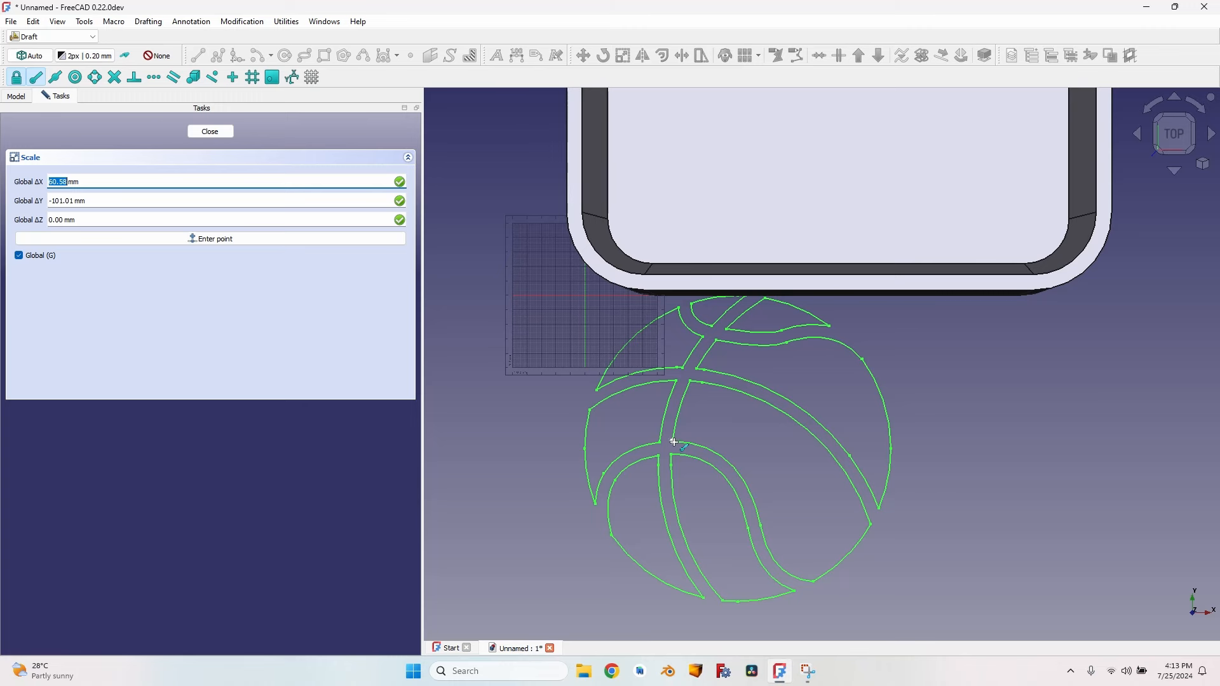
{"action": "left_click", "coordinate": [674, 442]}
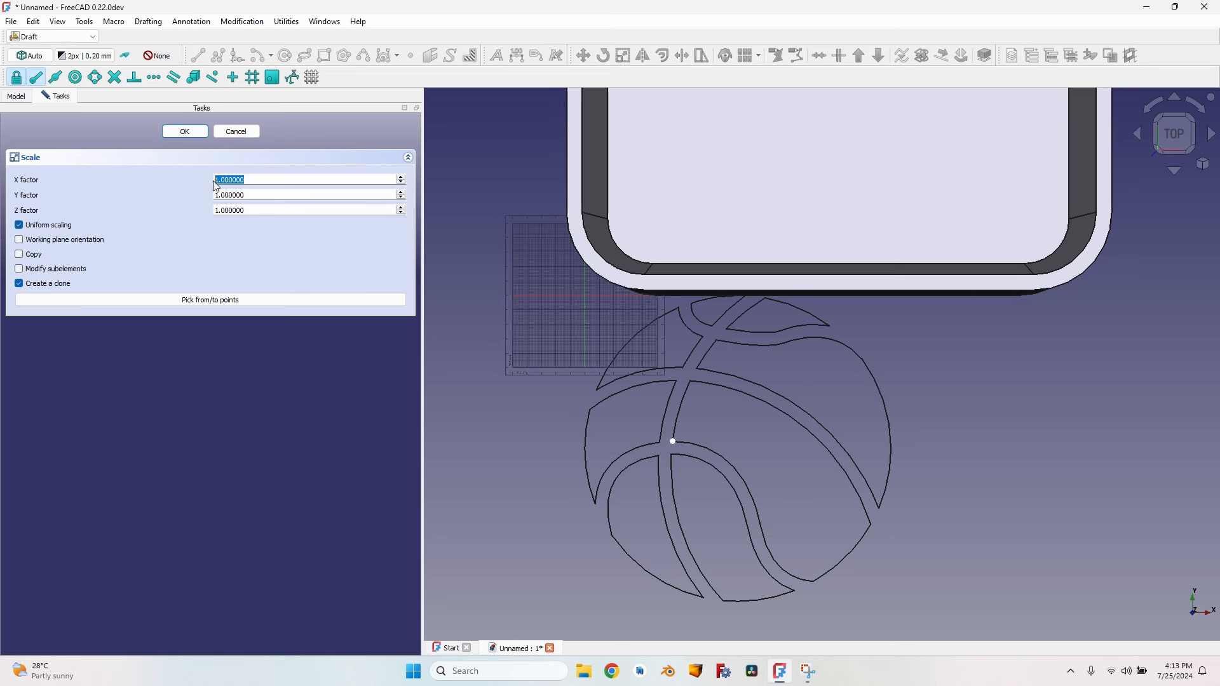
{"action": "type", "text": "0.65"}
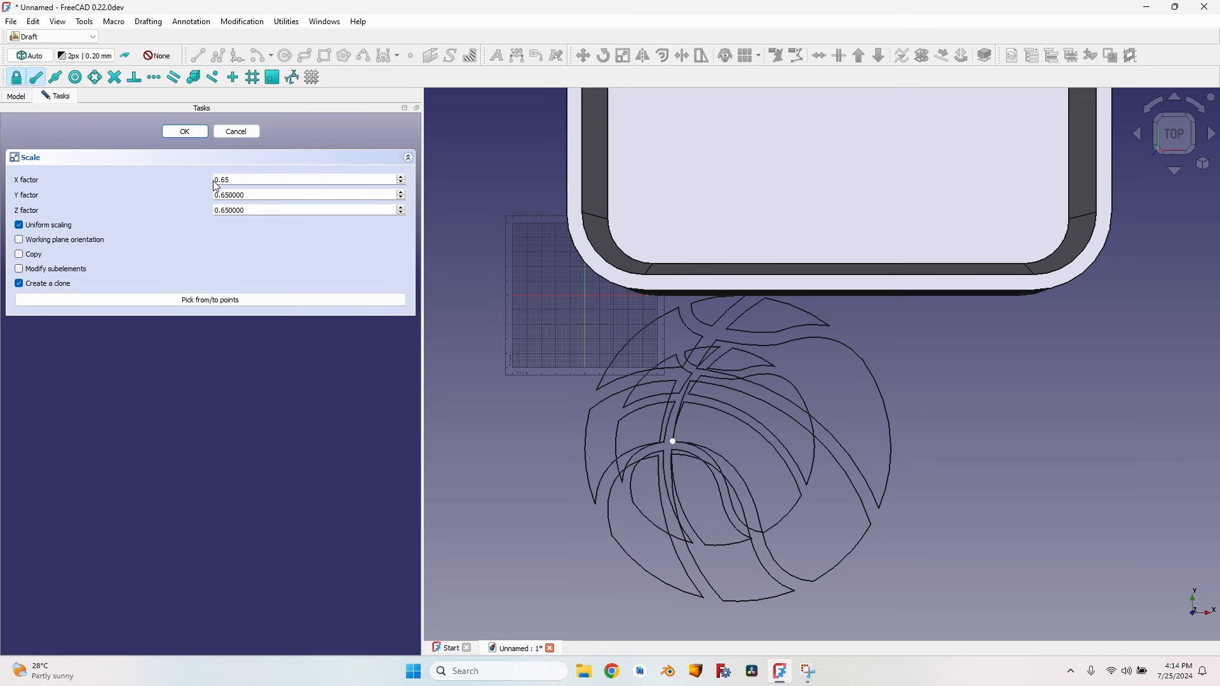
{"action": "key", "text": "Return"}
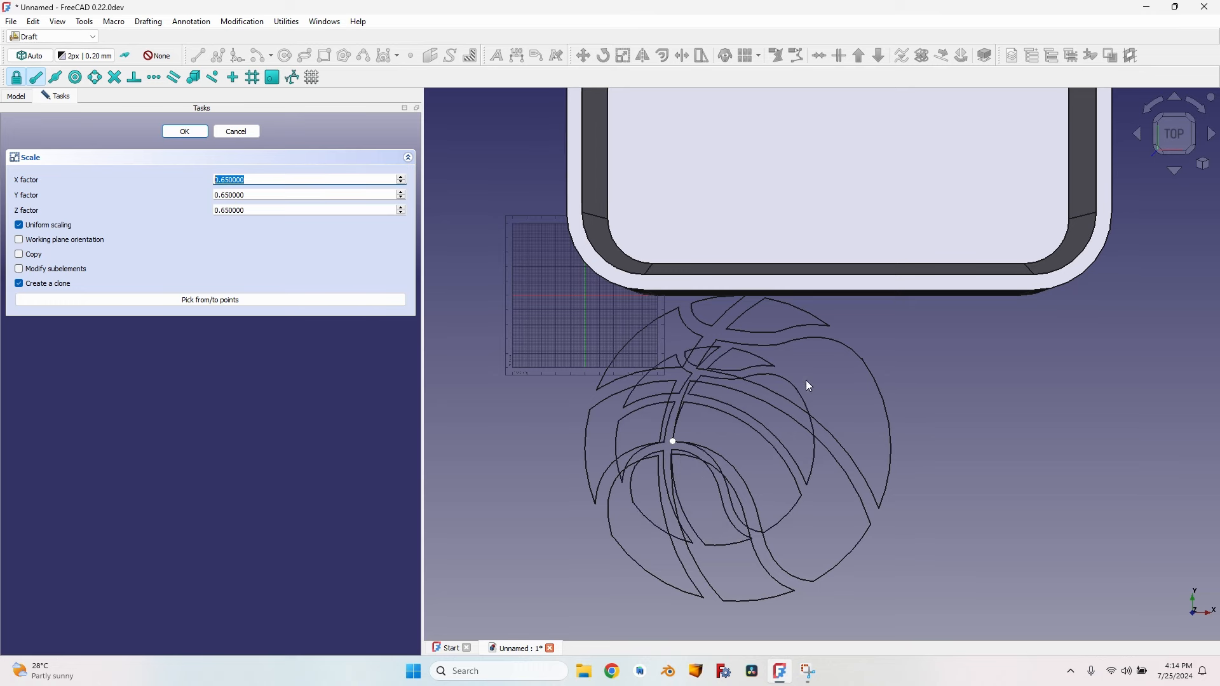
{"action": "left_click", "coordinate": [186, 133]}
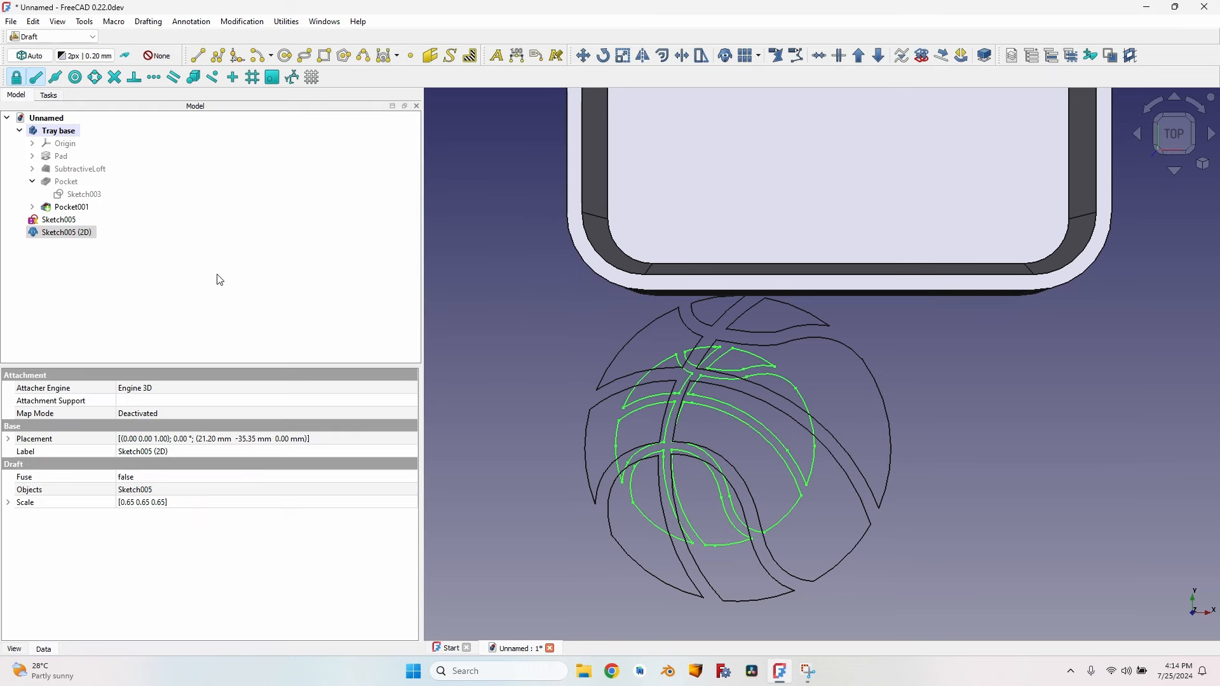
Hide the original full-size basketball sketch.
{"action": "scroll", "coordinate": [536, 398], "scroll_direction": "down", "scroll_amount": 2}
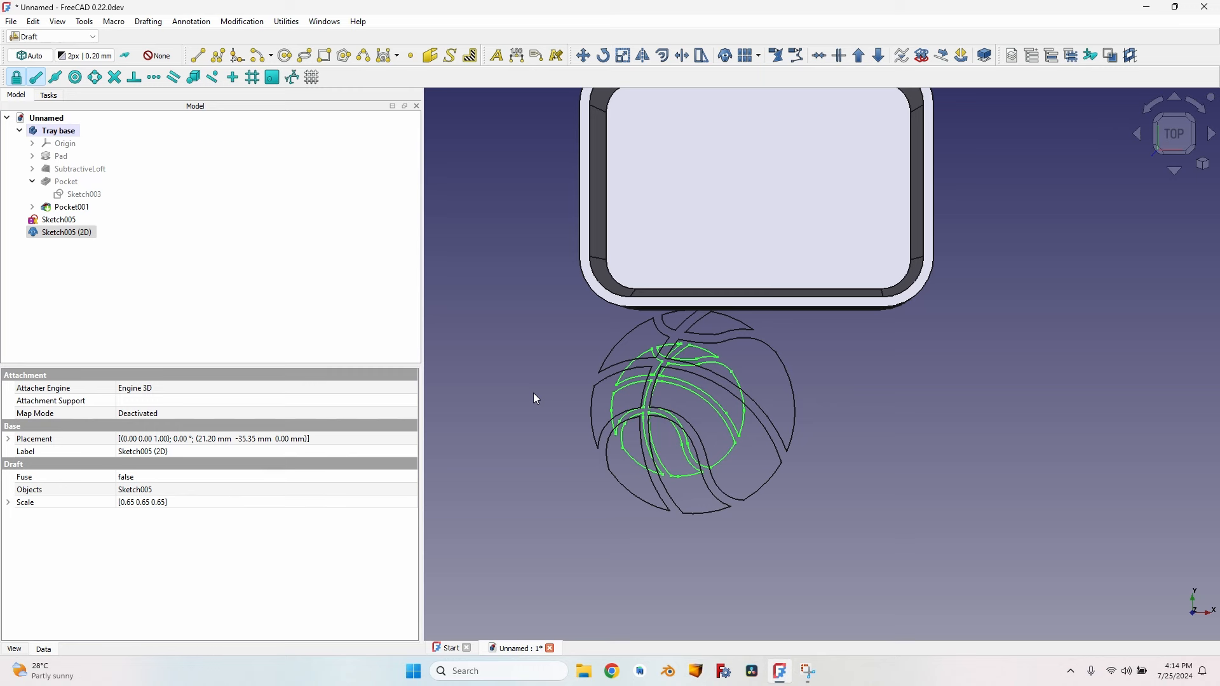
{"action": "left_click", "coordinate": [59, 221]}
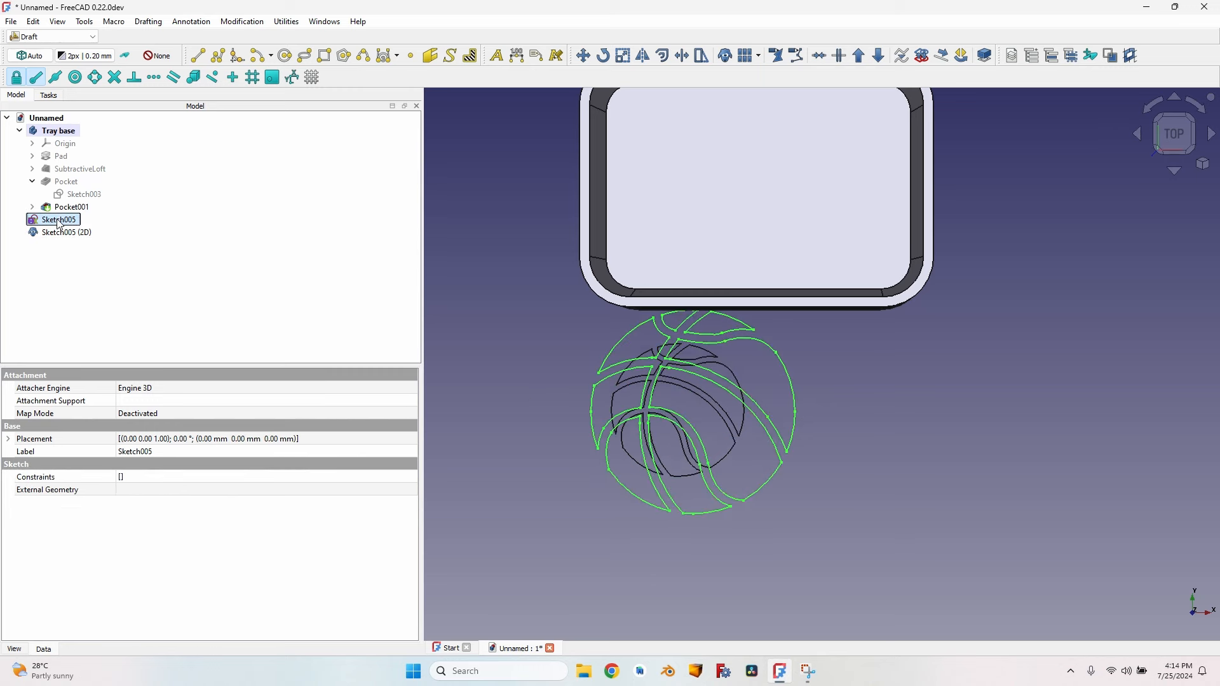
{"action": "key", "text": "space"}
Turn on the bounding box for the scaled basketball clone and check its overall dimensions.
{"action": "left_click", "coordinate": [63, 233]}
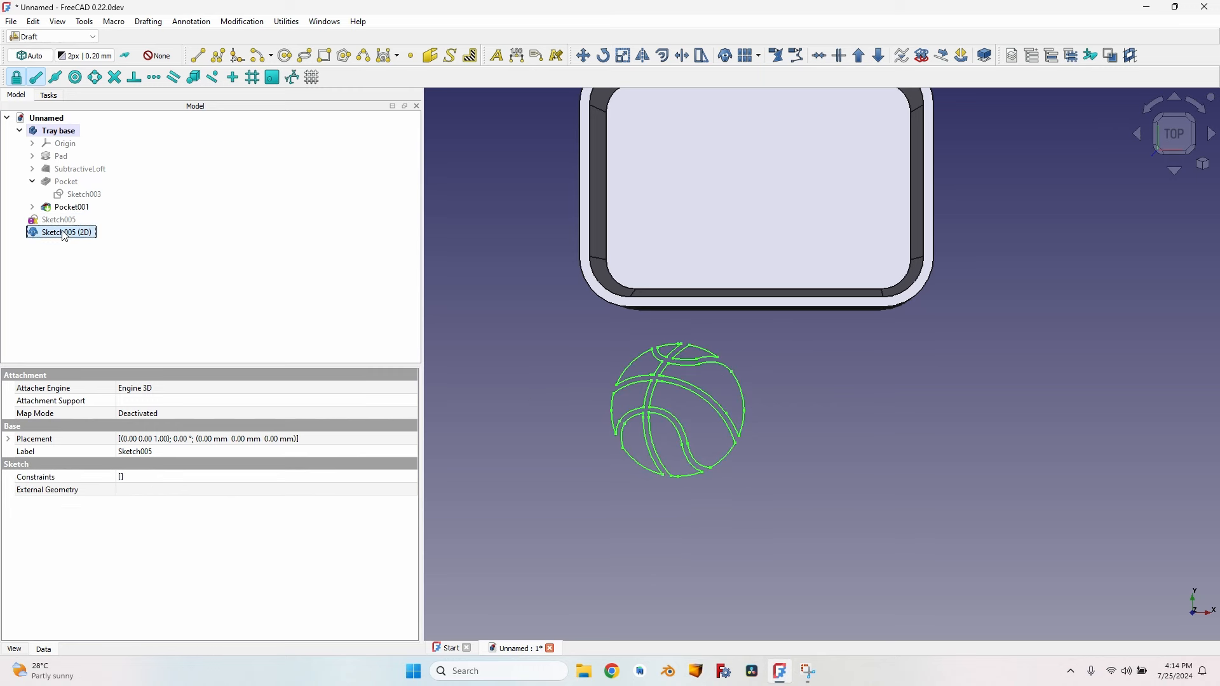
{"action": "scroll", "coordinate": [633, 435], "scroll_direction": "up", "scroll_amount": 2}
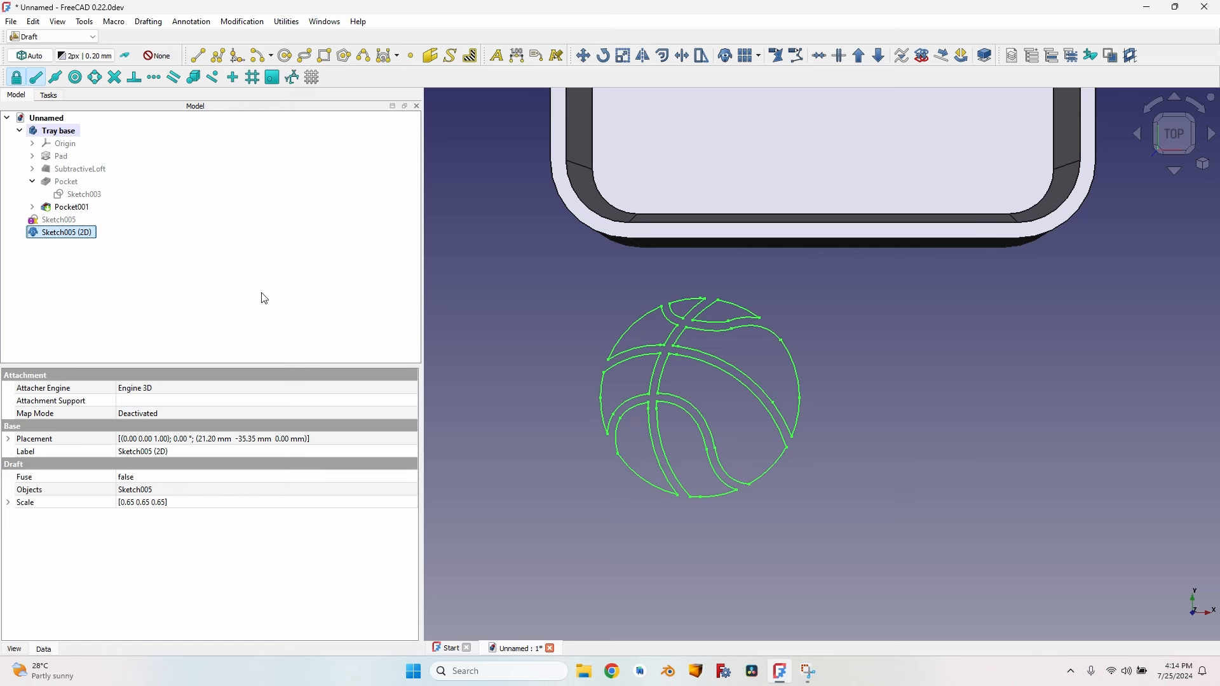
{"action": "left_click", "coordinate": [14, 649]}
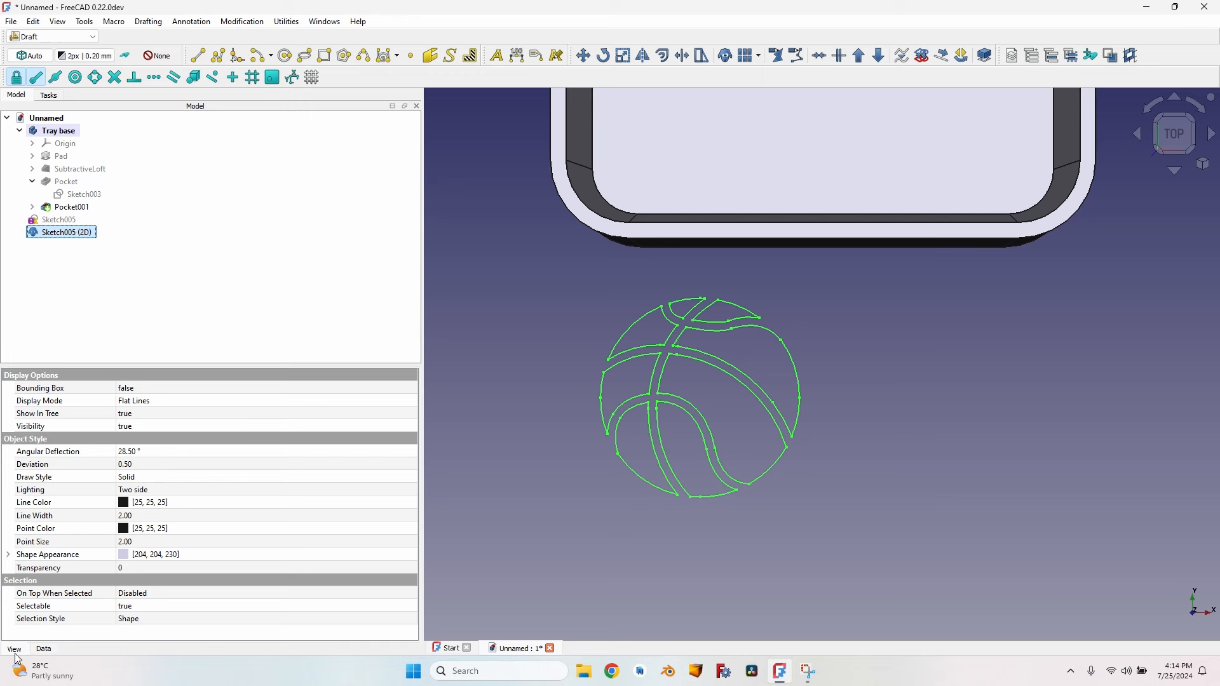
{"action": "left_click", "coordinate": [121, 388]}
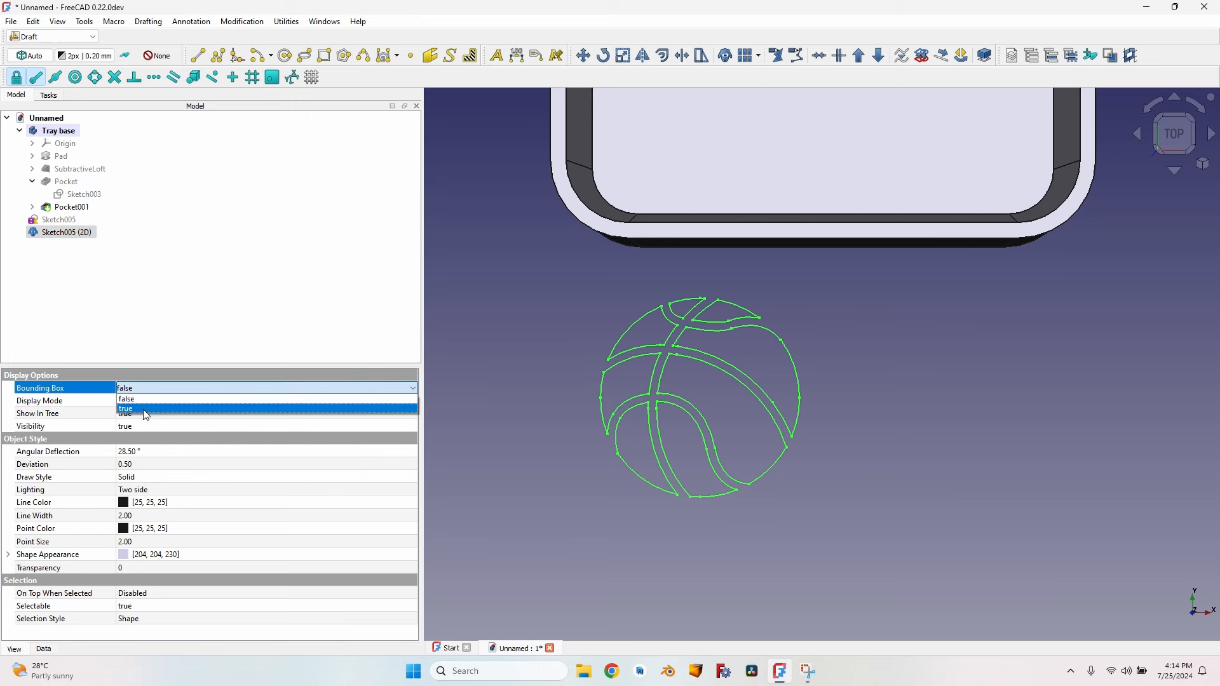
{"action": "left_click", "coordinate": [145, 410]}
{"action": "scroll", "coordinate": [595, 382], "scroll_direction": "up", "scroll_amount": 10}
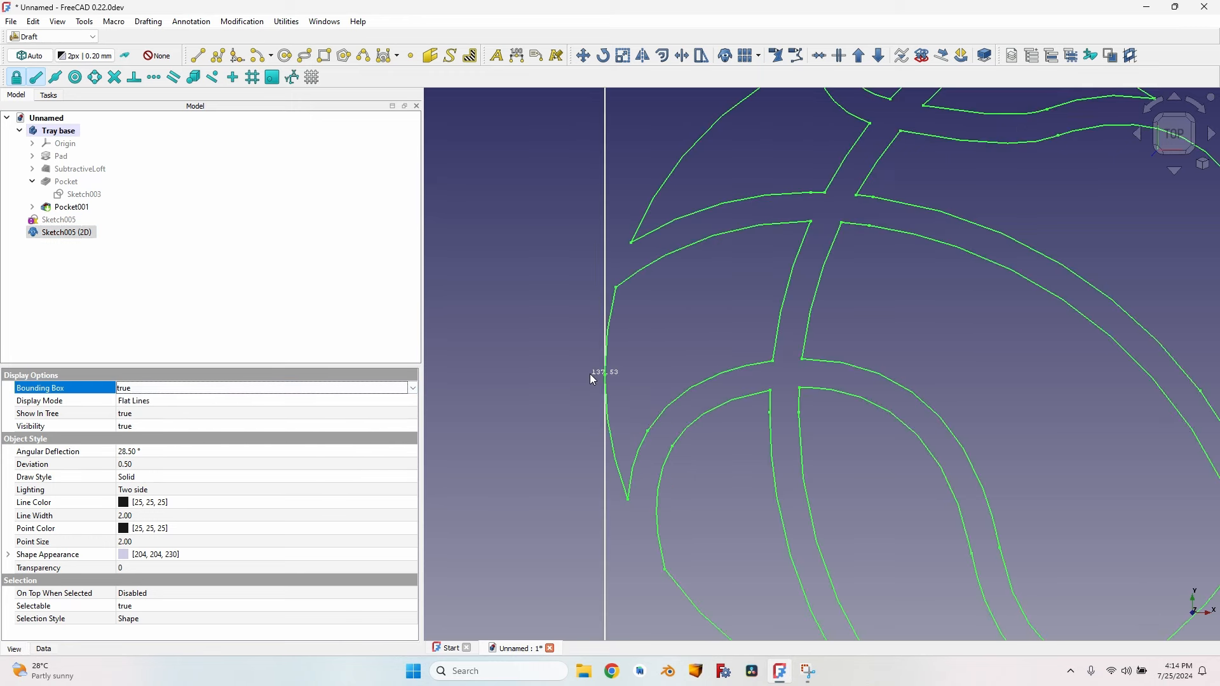
{"action": "scroll", "coordinate": [591, 374], "scroll_direction": "down", "scroll_amount": 5}
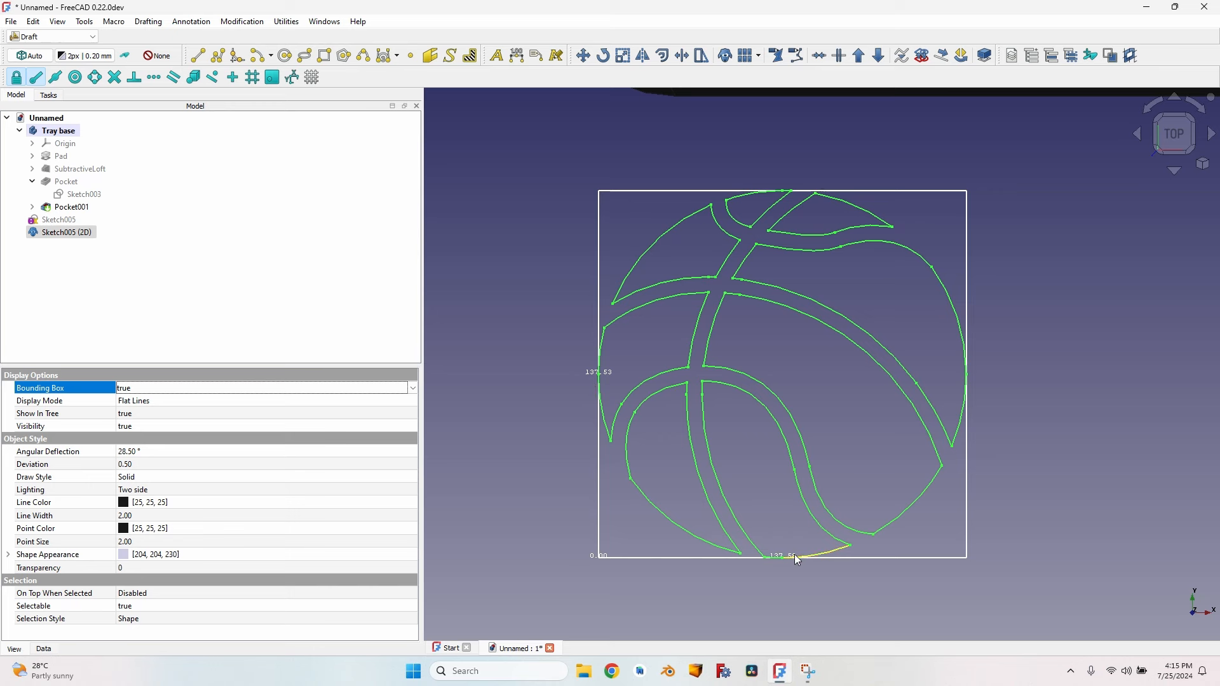
Delete the 0.65-scaled basketball clone and make the original sketch visible again.
{"action": "left_click", "coordinate": [66, 233]}
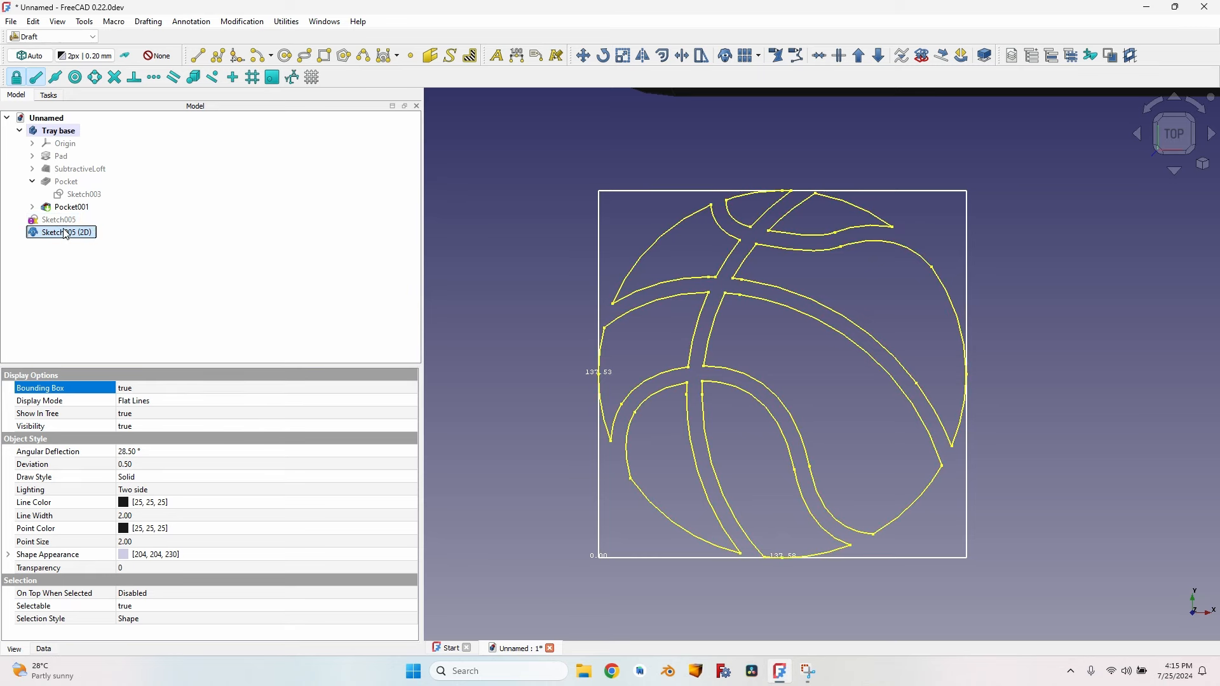
{"action": "key", "text": "Delete"}
{"action": "left_click", "coordinate": [77, 220]}
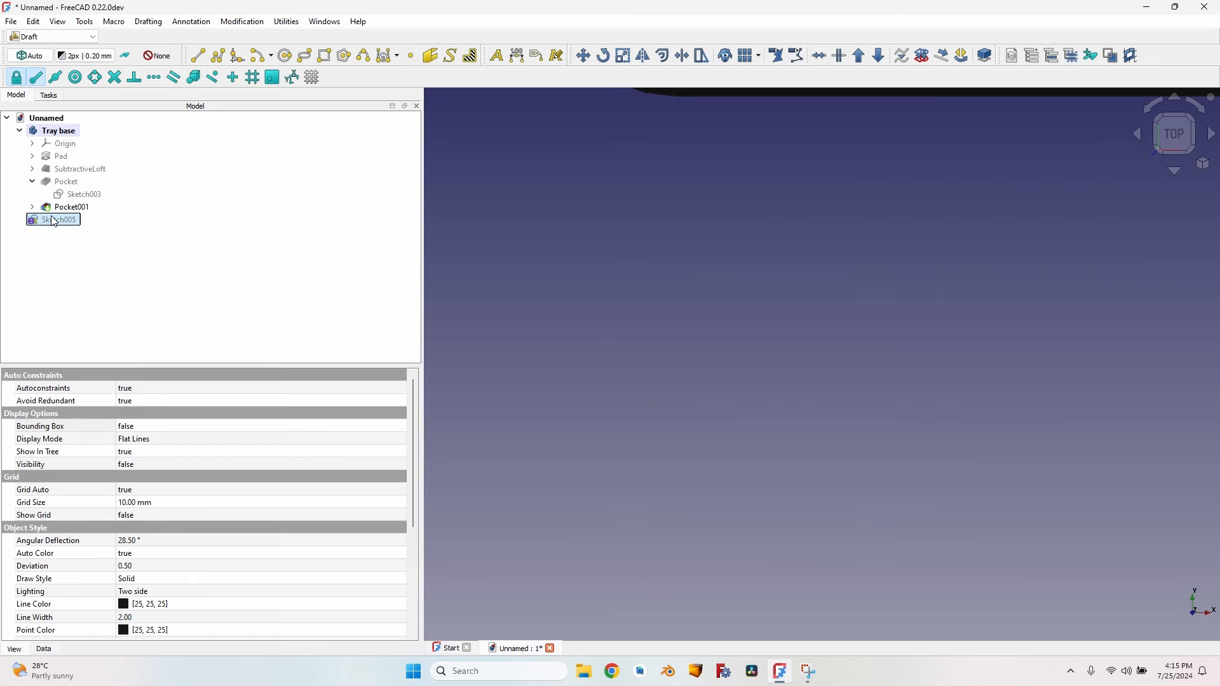
{"action": "key", "text": "space"}
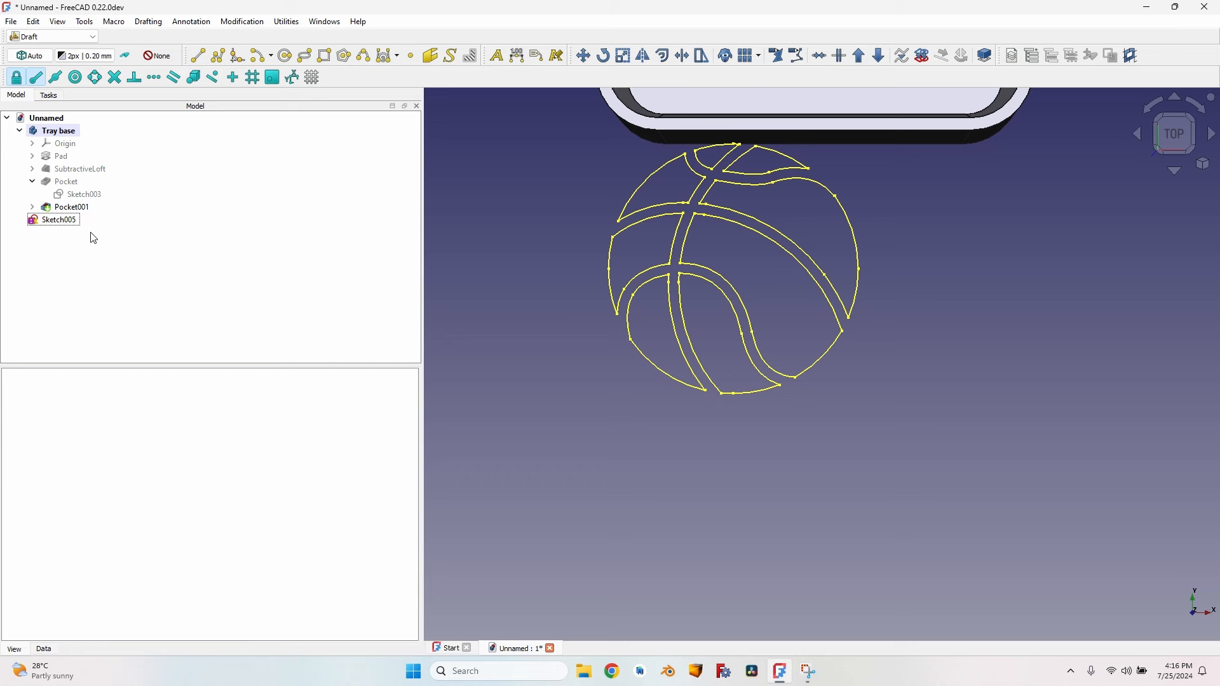
Turn on the bounding box for the original basketball sketch to read its overall size.
{"action": "left_click", "coordinate": [61, 220]}
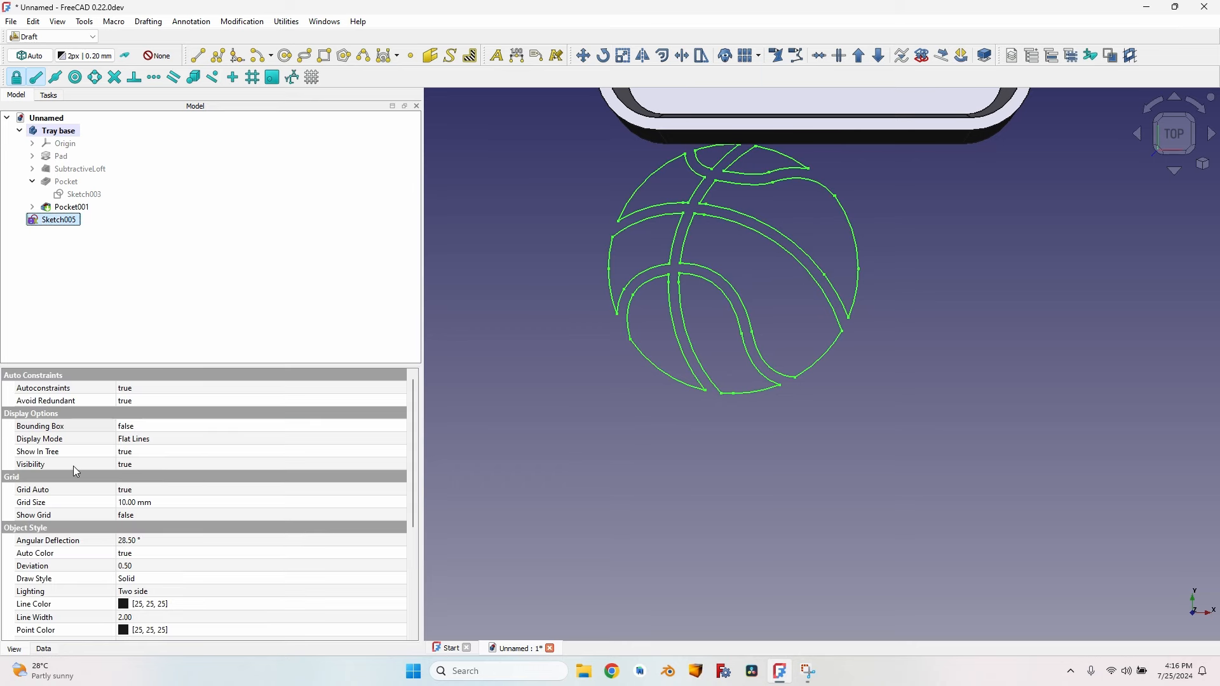
{"action": "left_click", "coordinate": [145, 427]}
{"action": "left_click", "coordinate": [145, 427]}
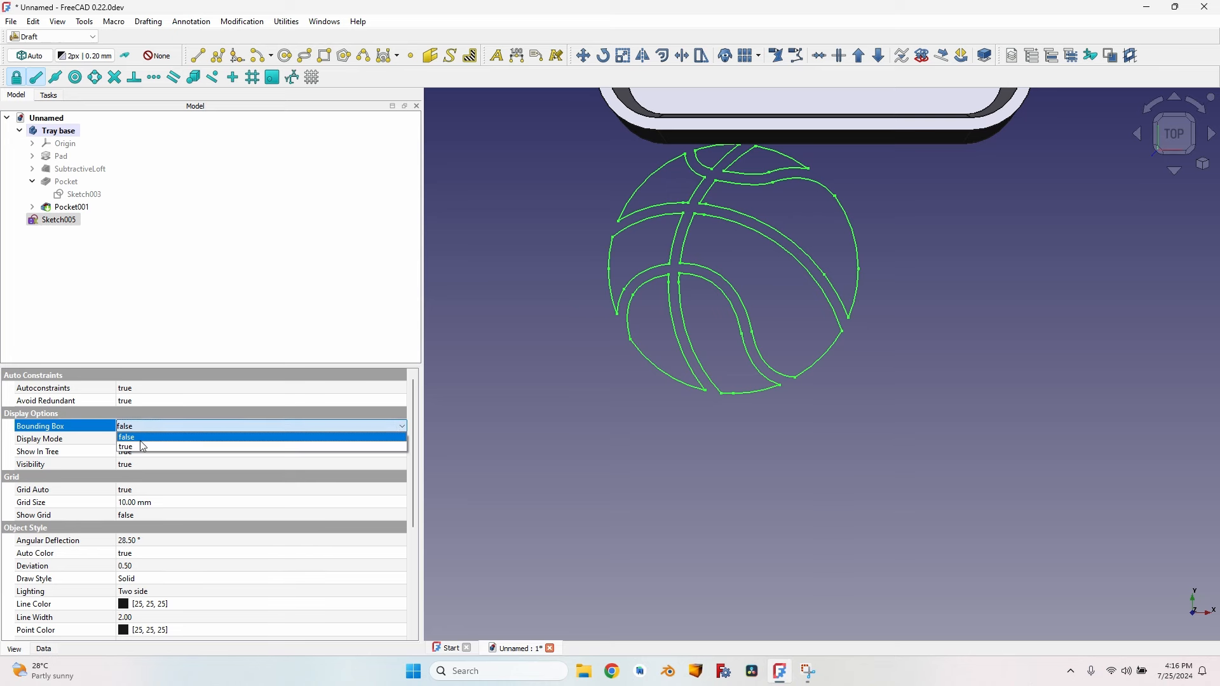
{"action": "left_click", "coordinate": [130, 452]}
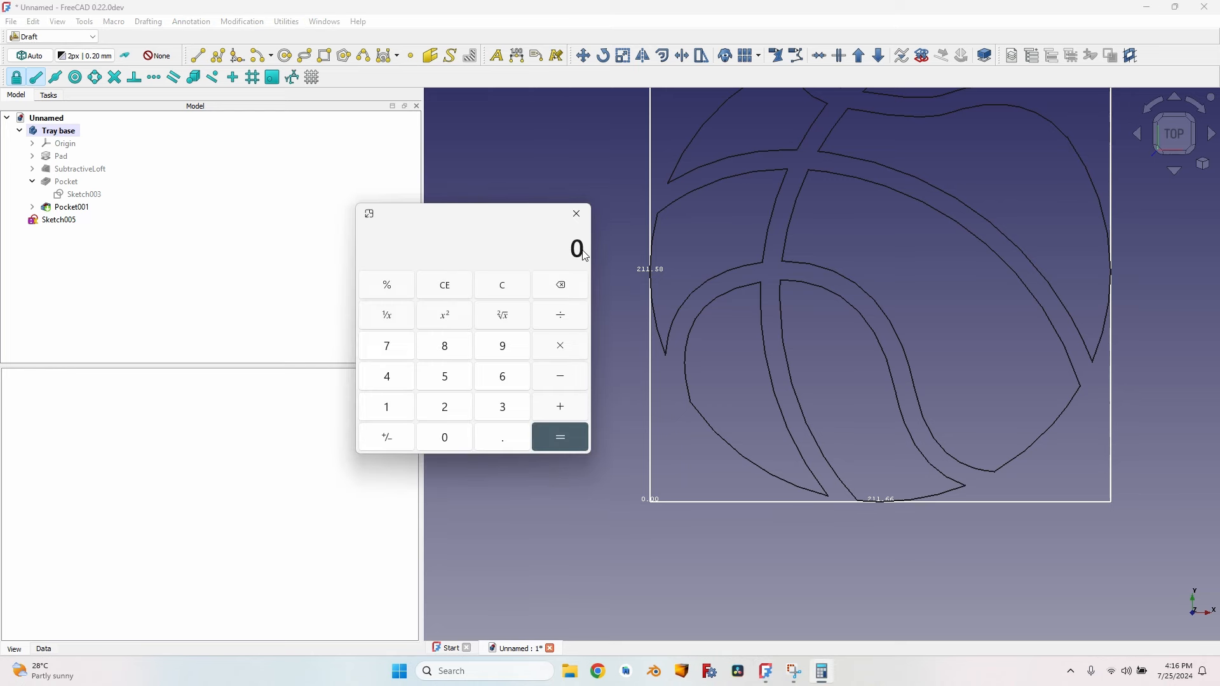
In the calculator, divide 110 by 211.88 to find the scale factor, and close the calculator.
{"action": "type", "text": "110"}
{"action": "type", "text": "211.88"}
{"action": "key", "text": "Return"}
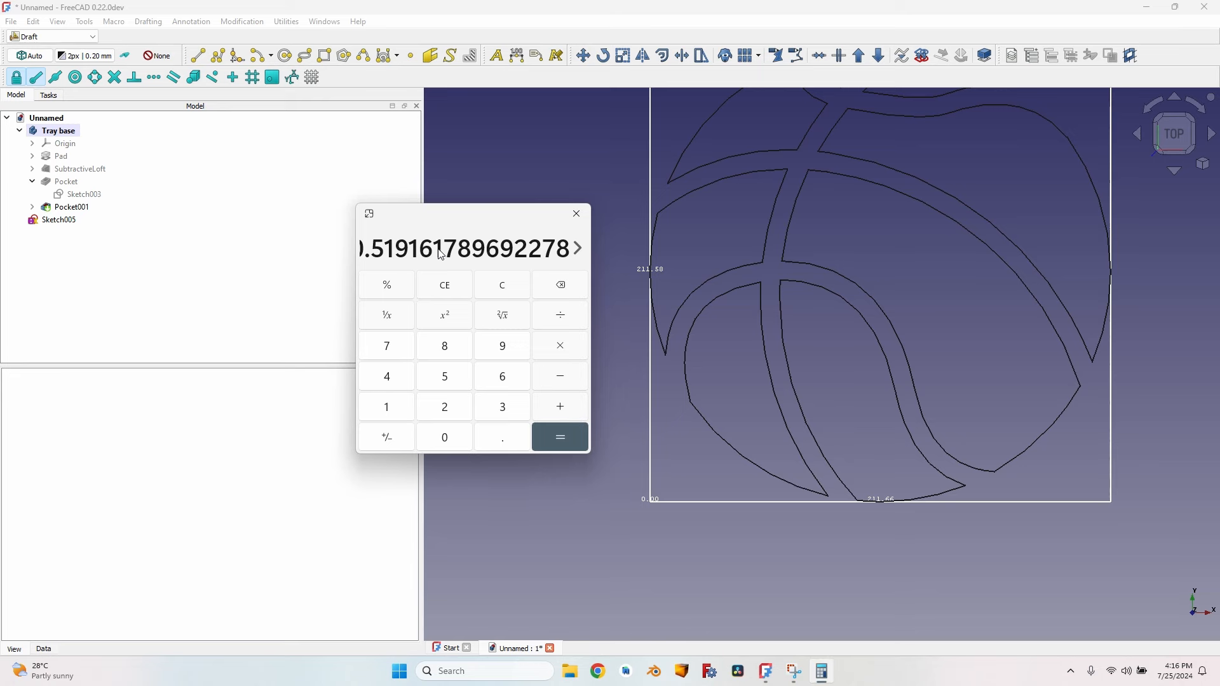
{"action": "left_click", "coordinate": [585, 218]}
Create a uniformly scaled clone of the basketball sketch with a factor of 0.5, based at the corner where the seams meet.
{"action": "left_click", "coordinate": [54, 220]}
{"action": "left_click", "coordinate": [624, 55]}
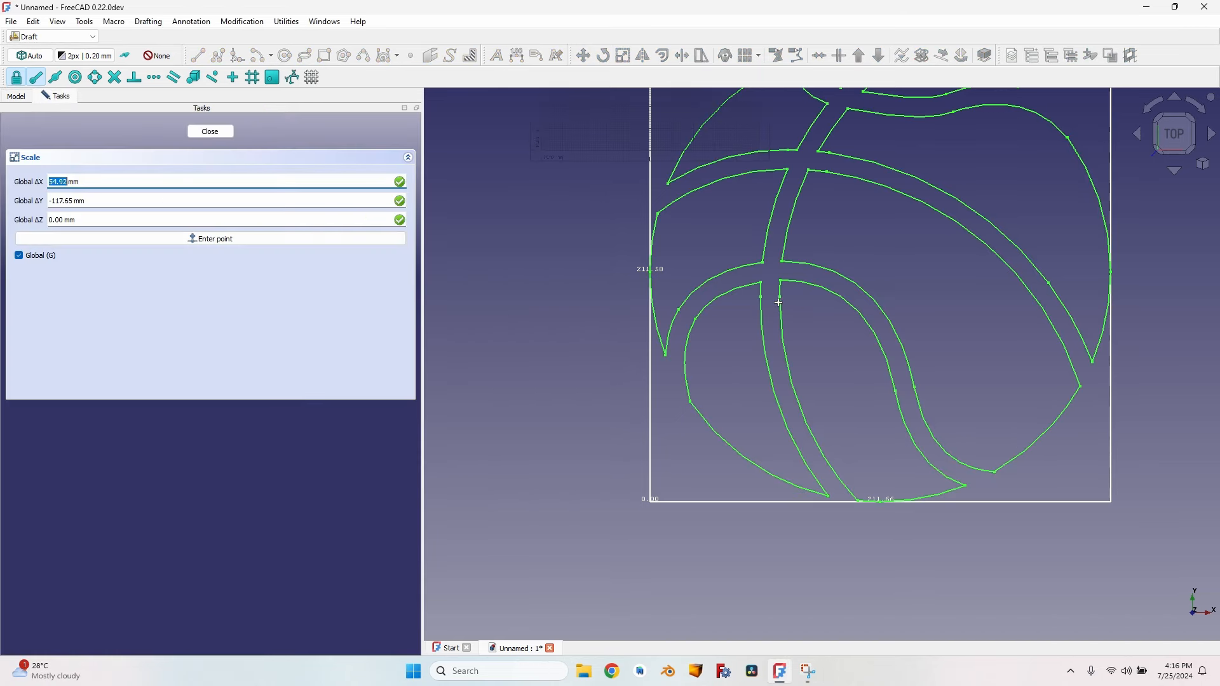
{"action": "left_click", "coordinate": [781, 281]}
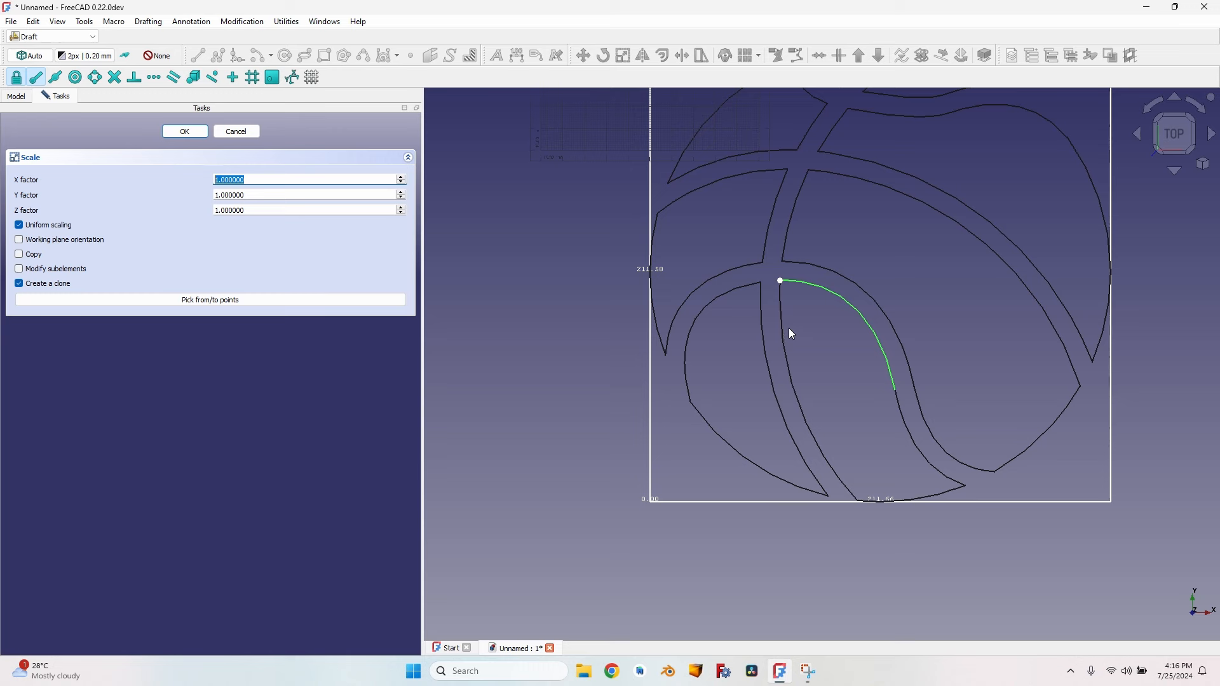
{"action": "type", "text": "0.5"}
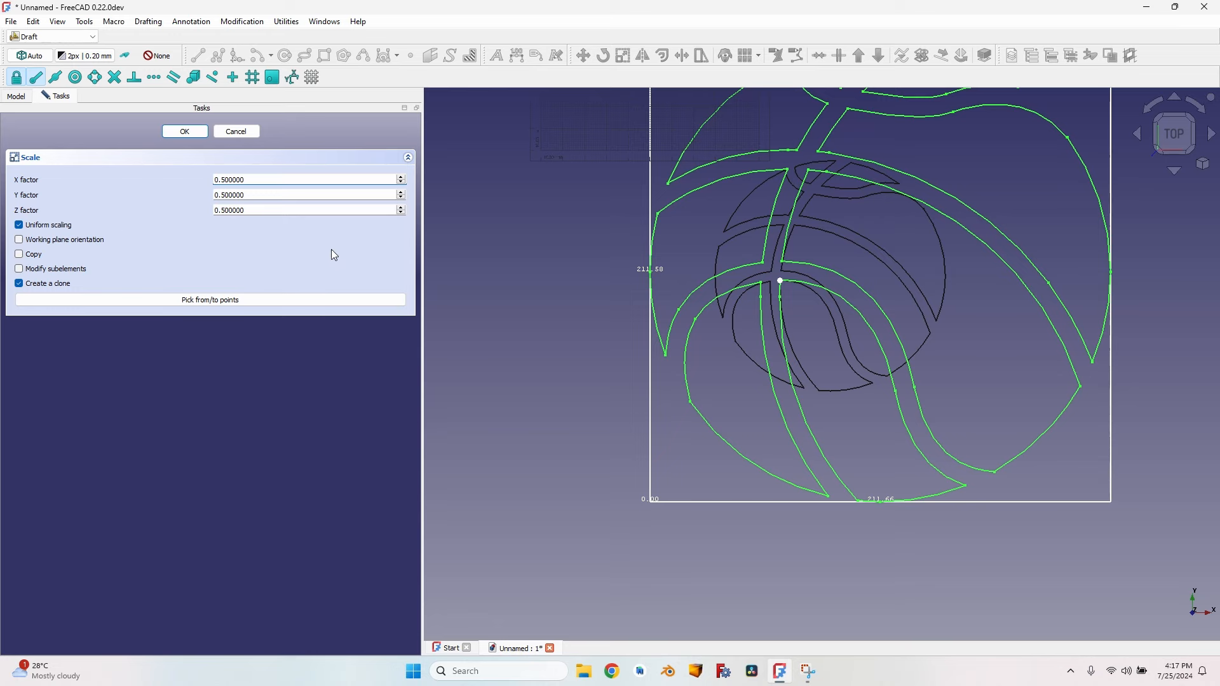
{"action": "left_click", "coordinate": [185, 132]}
Hide the original full-size basketball sketch and turn off its bounding box.
{"action": "left_click", "coordinate": [63, 219]}
{"action": "key", "text": "space"}
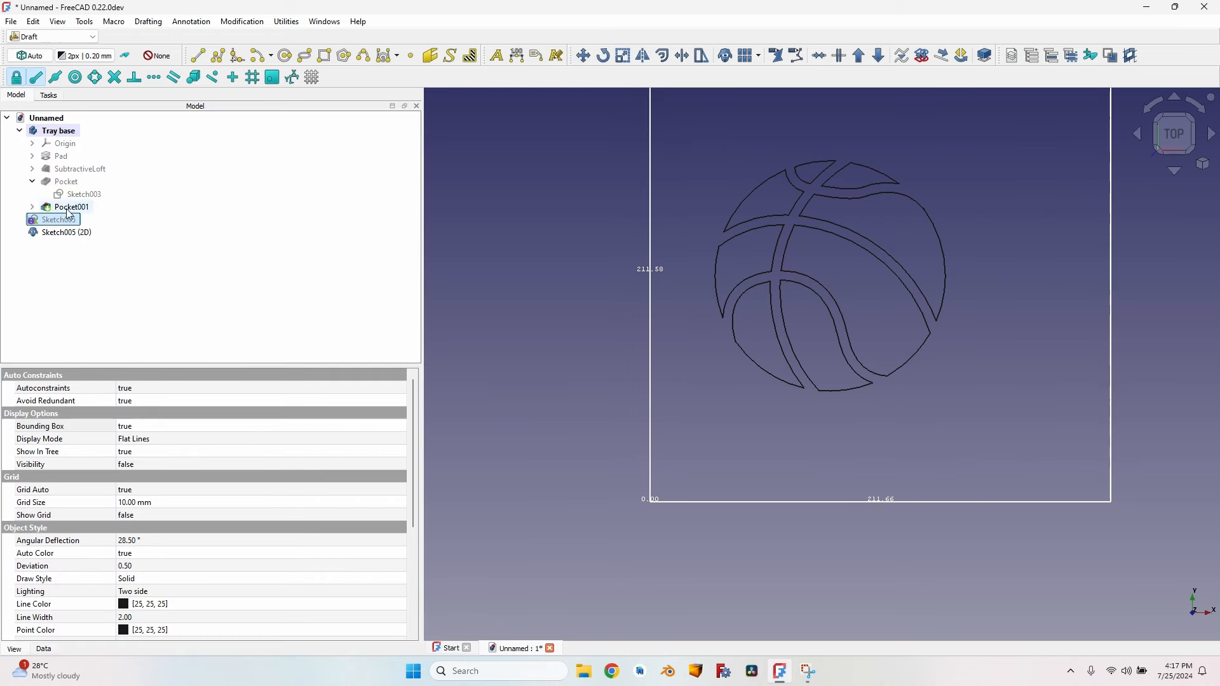
{"action": "scroll", "coordinate": [593, 272], "scroll_direction": "down", "scroll_amount": 4}
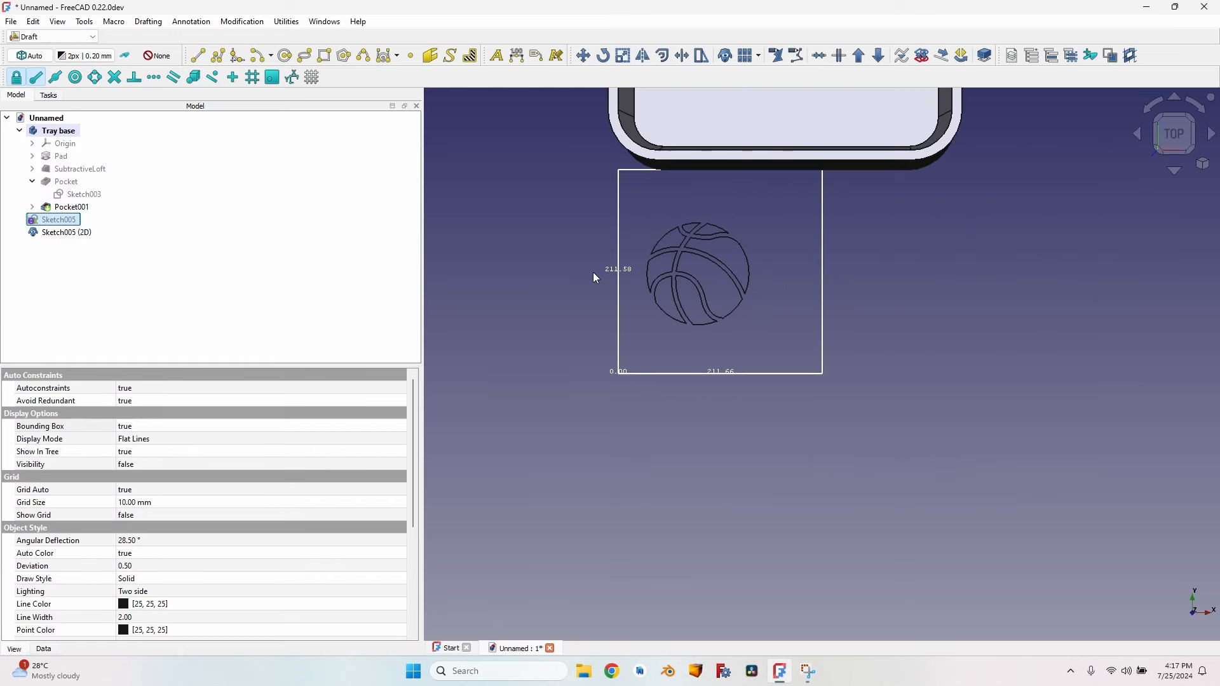
{"action": "left_click", "coordinate": [132, 427]}
{"action": "left_click", "coordinate": [132, 427]}
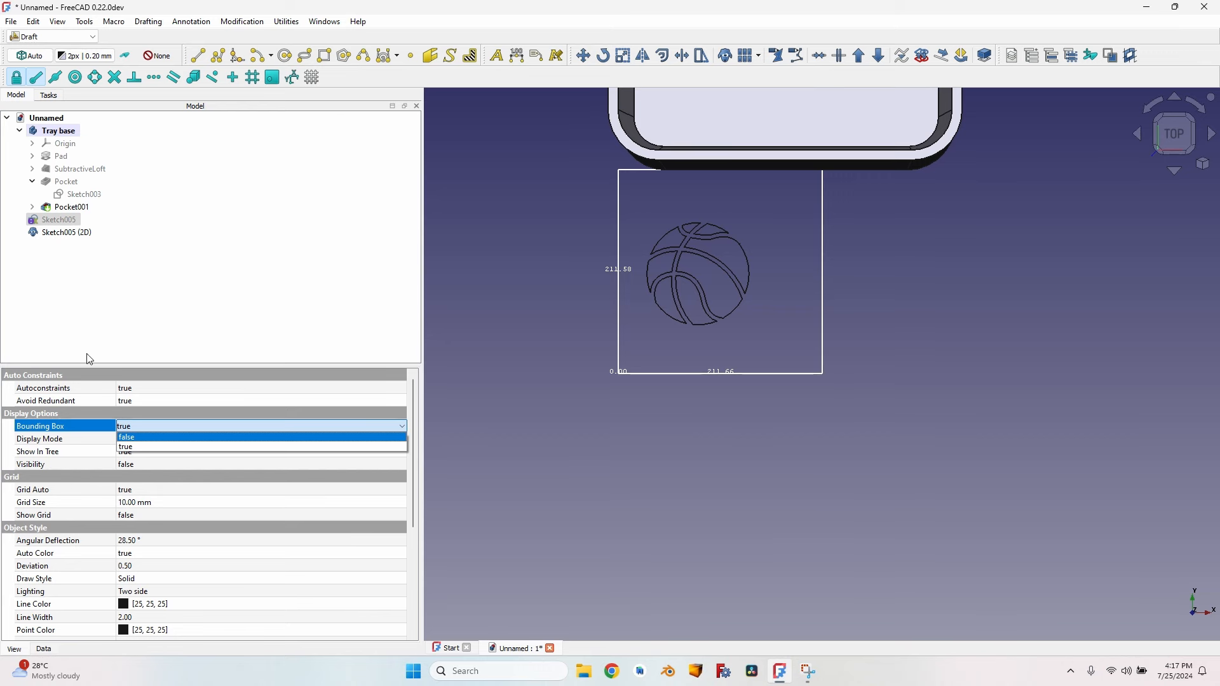
{"action": "left_click", "coordinate": [133, 437]}
Turn on the bounding box for the half-scale basketball clone and check its overall dimensions.
{"action": "left_click", "coordinate": [66, 233]}
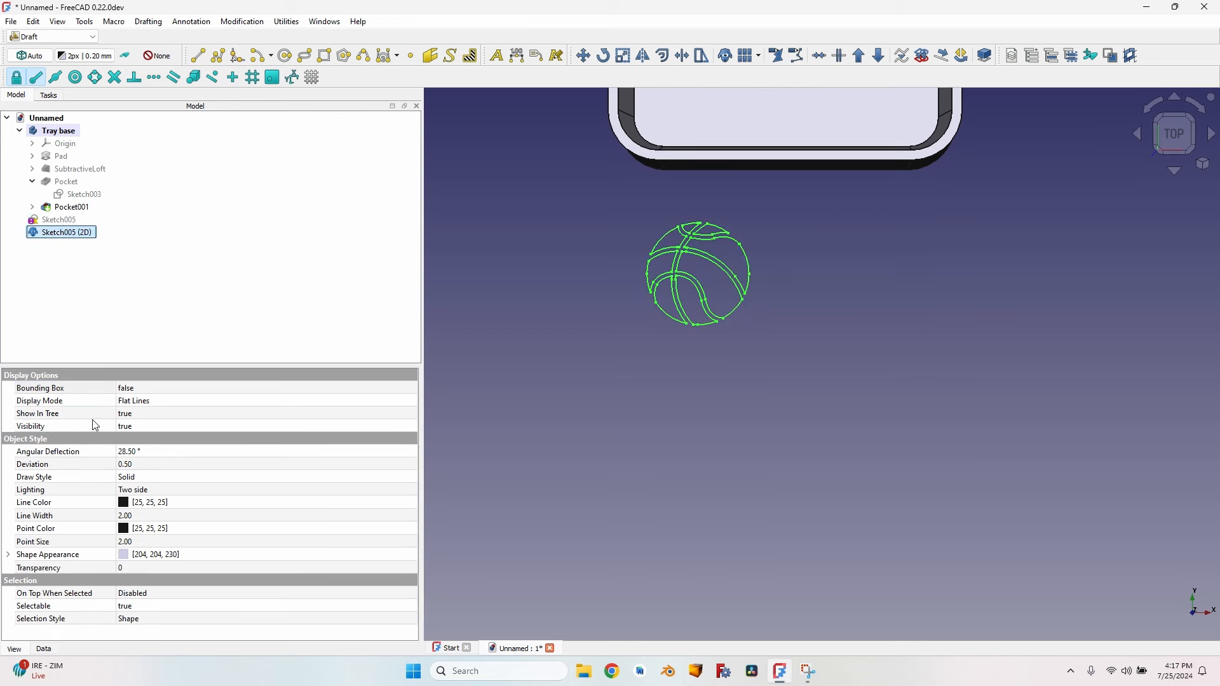
{"action": "left_click", "coordinate": [144, 389]}
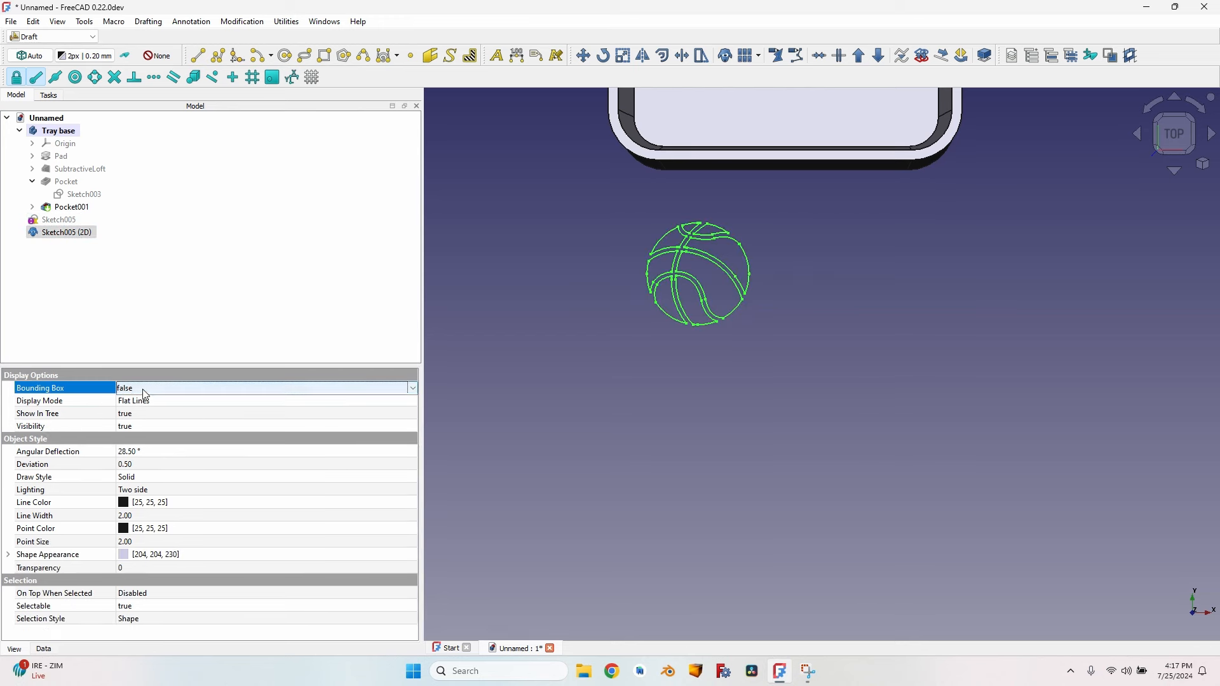
{"action": "left_click", "coordinate": [144, 394]}
{"action": "left_click", "coordinate": [142, 403]}
{"action": "scroll", "coordinate": [638, 270], "scroll_direction": "up", "scroll_amount": 3}
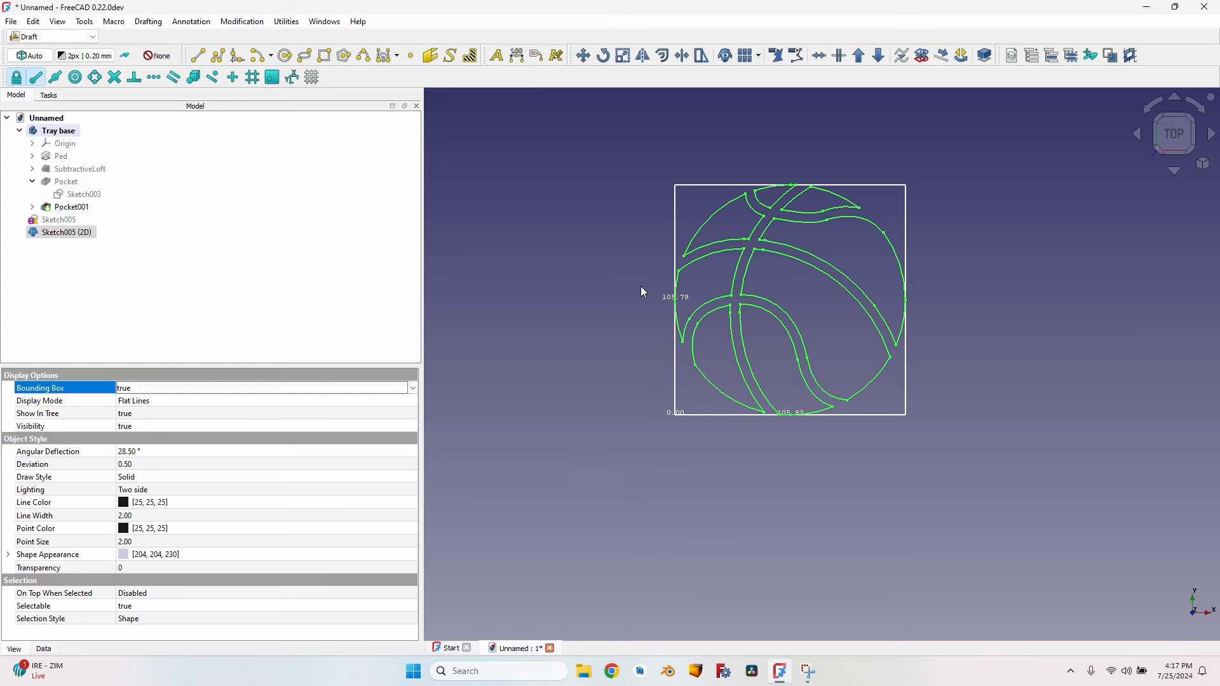
{"action": "scroll", "coordinate": [643, 292], "scroll_direction": "up", "scroll_amount": 3}
{"action": "scroll", "coordinate": [696, 312], "scroll_direction": "up", "scroll_amount": 5}
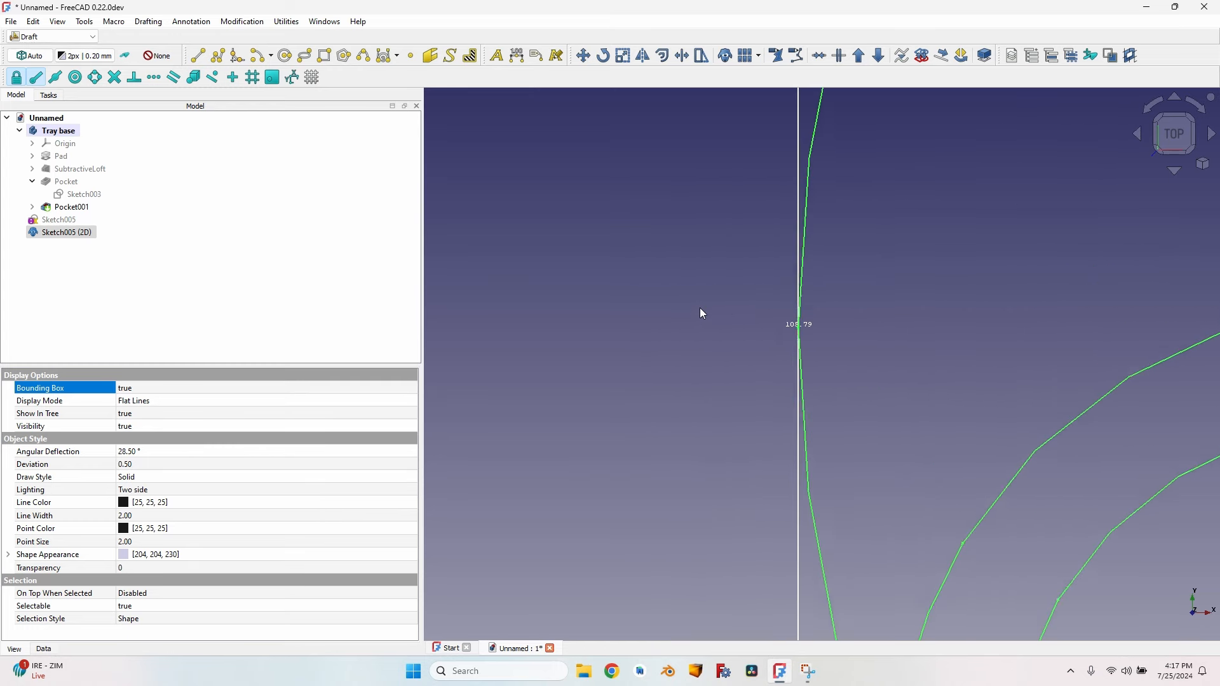
Move the half-scale basketball clone into the Tray base body.
{"action": "scroll", "coordinate": [700, 308], "scroll_direction": "down", "scroll_amount": 10}
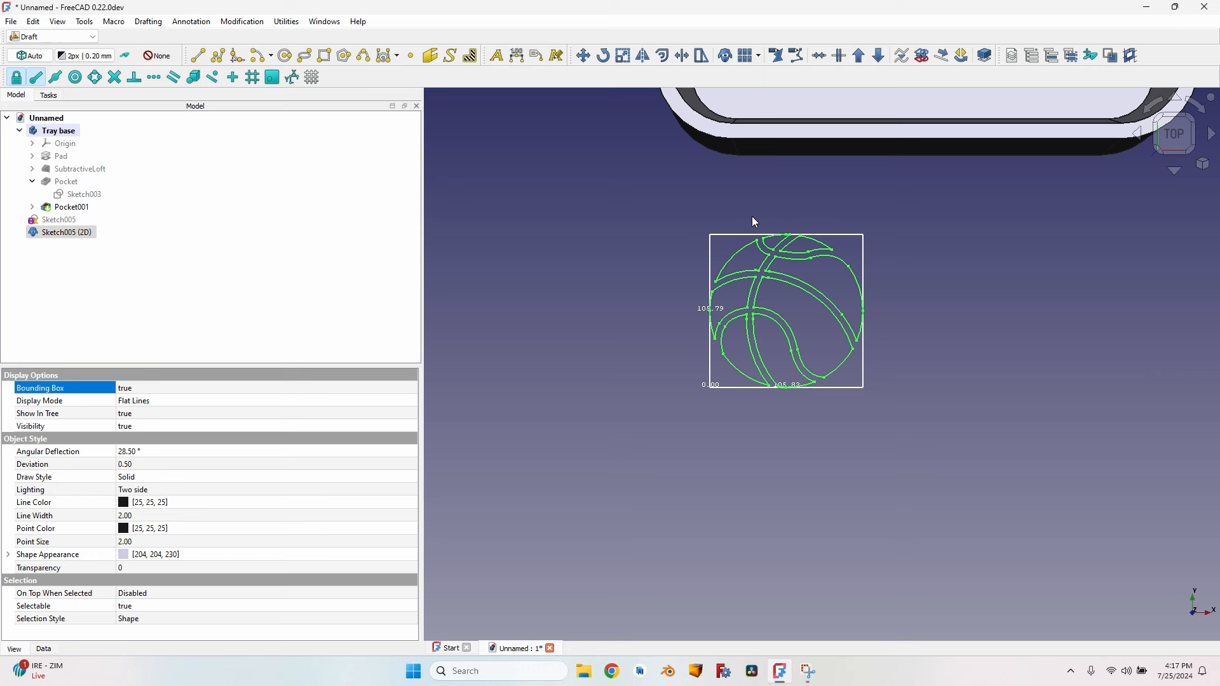
{"action": "scroll", "coordinate": [680, 276], "scroll_direction": "down", "scroll_amount": 4}
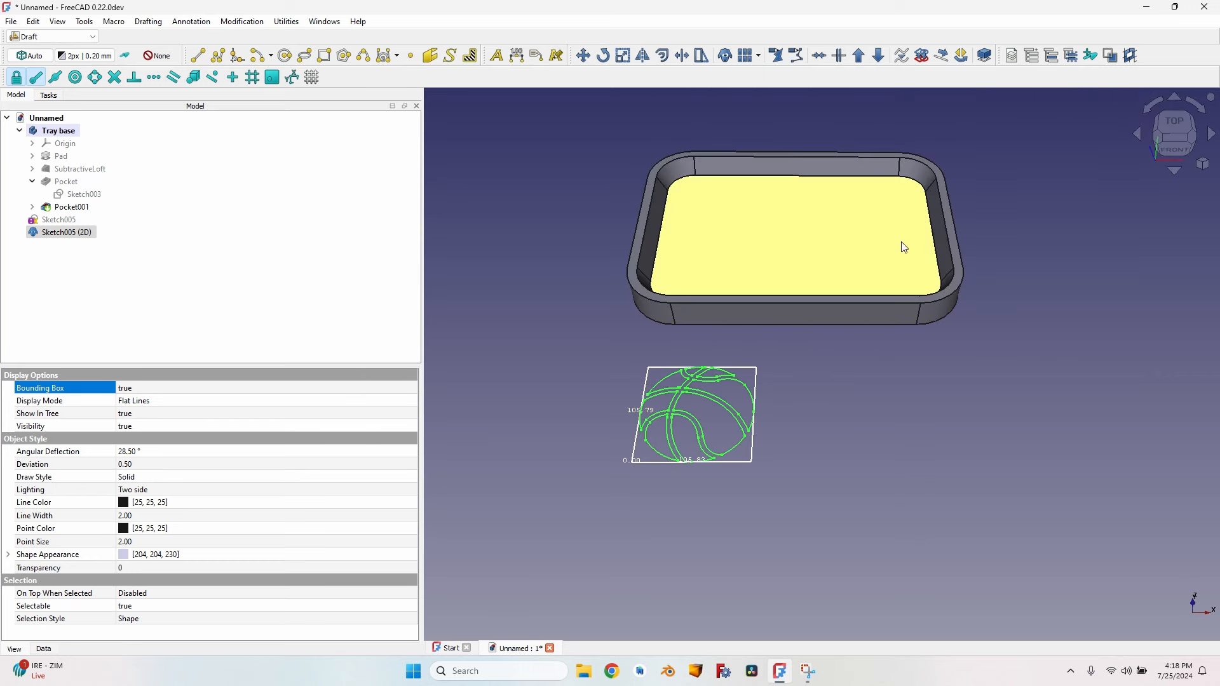
{"action": "left_click_drag", "start_coordinate": [64, 232], "coordinate": [81, 128]}
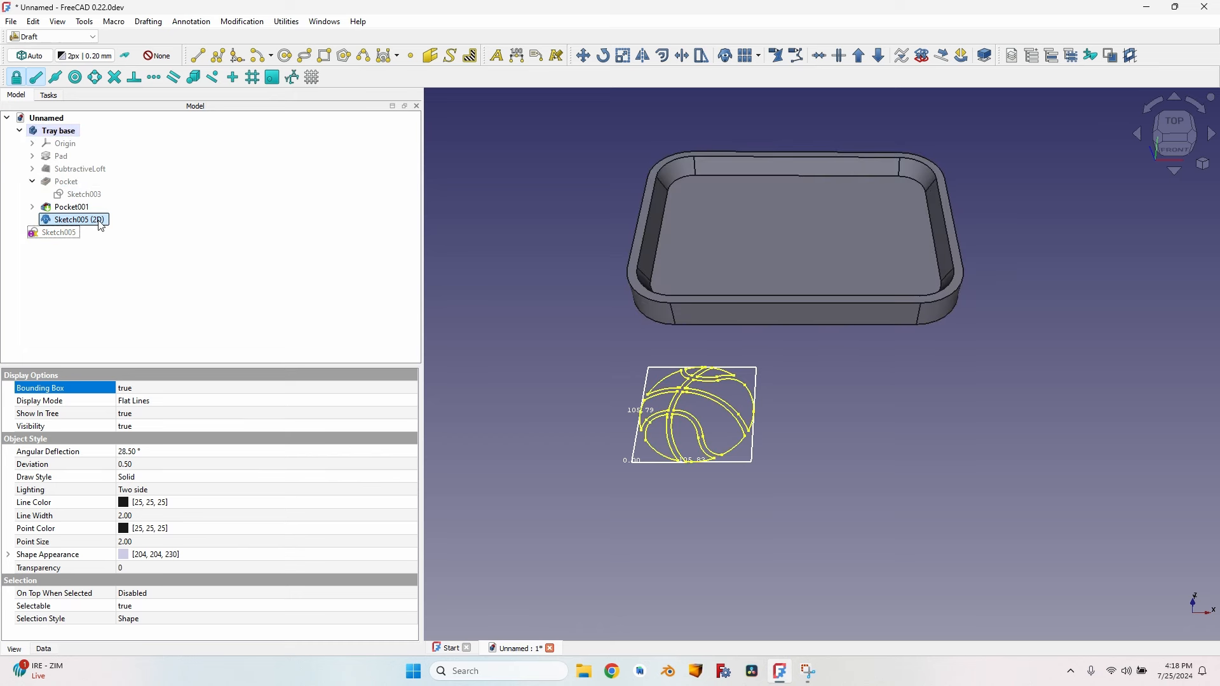
Attach the basketball clone to the tray's inner floor face using the Plane face mode.
{"action": "left_click", "coordinate": [44, 649]}
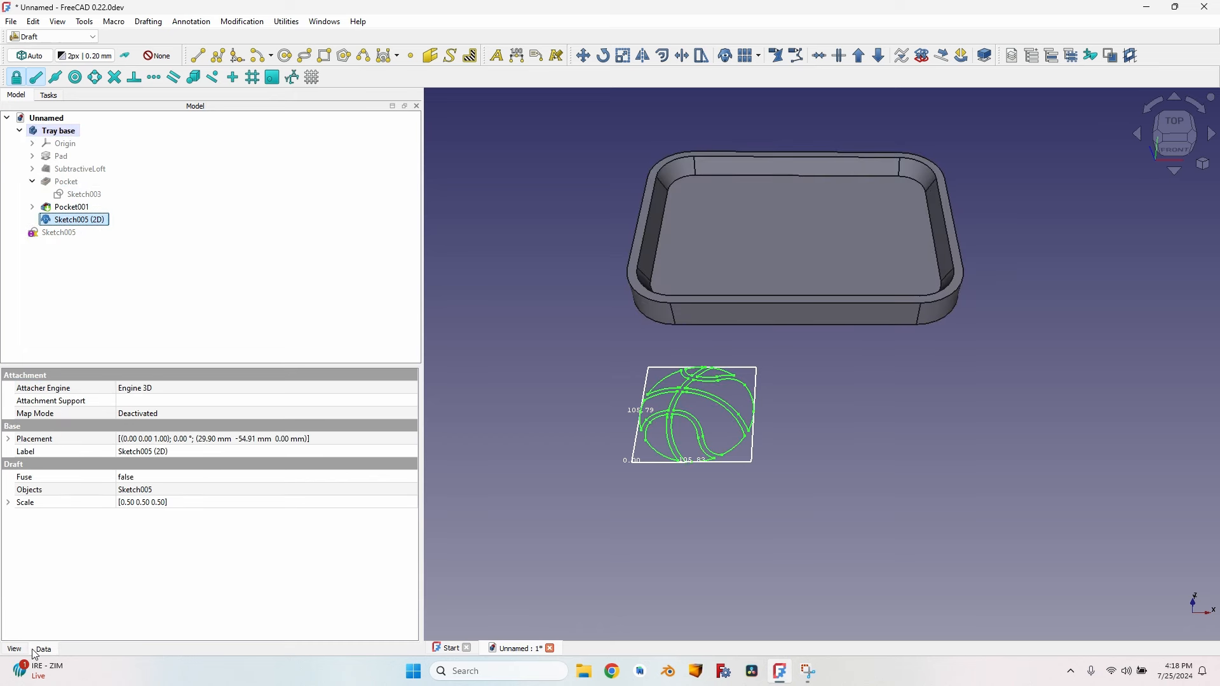
{"action": "left_click", "coordinate": [391, 414]}
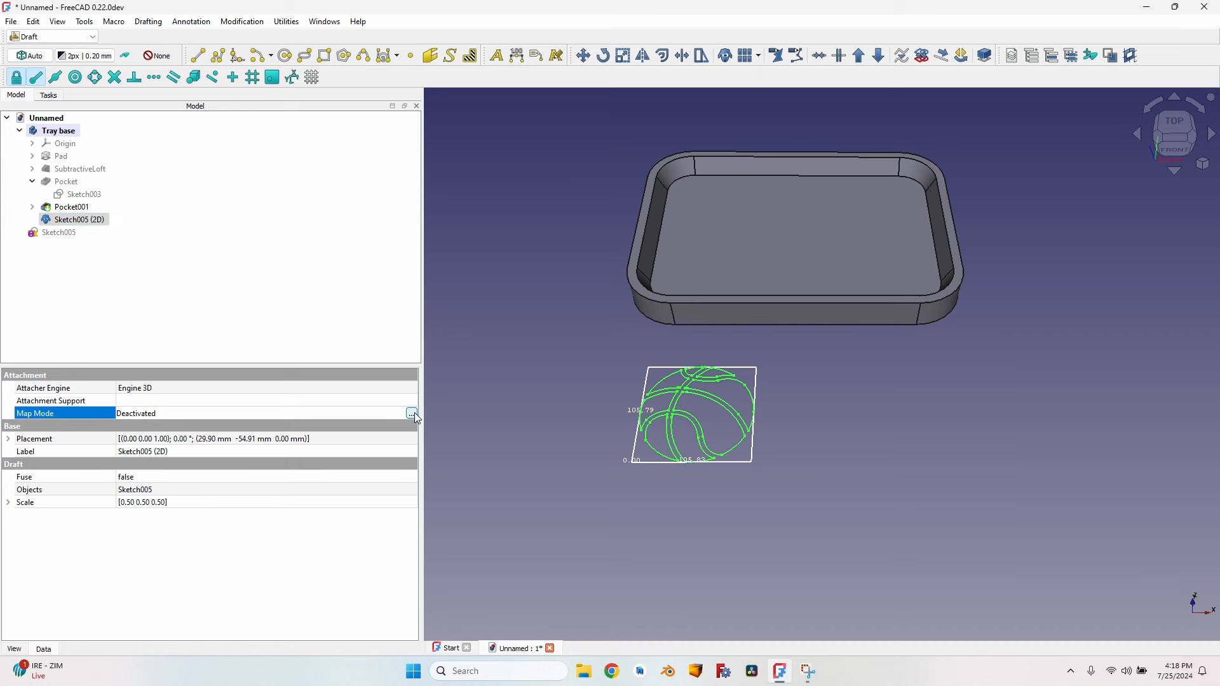
{"action": "left_click", "coordinate": [414, 413]}
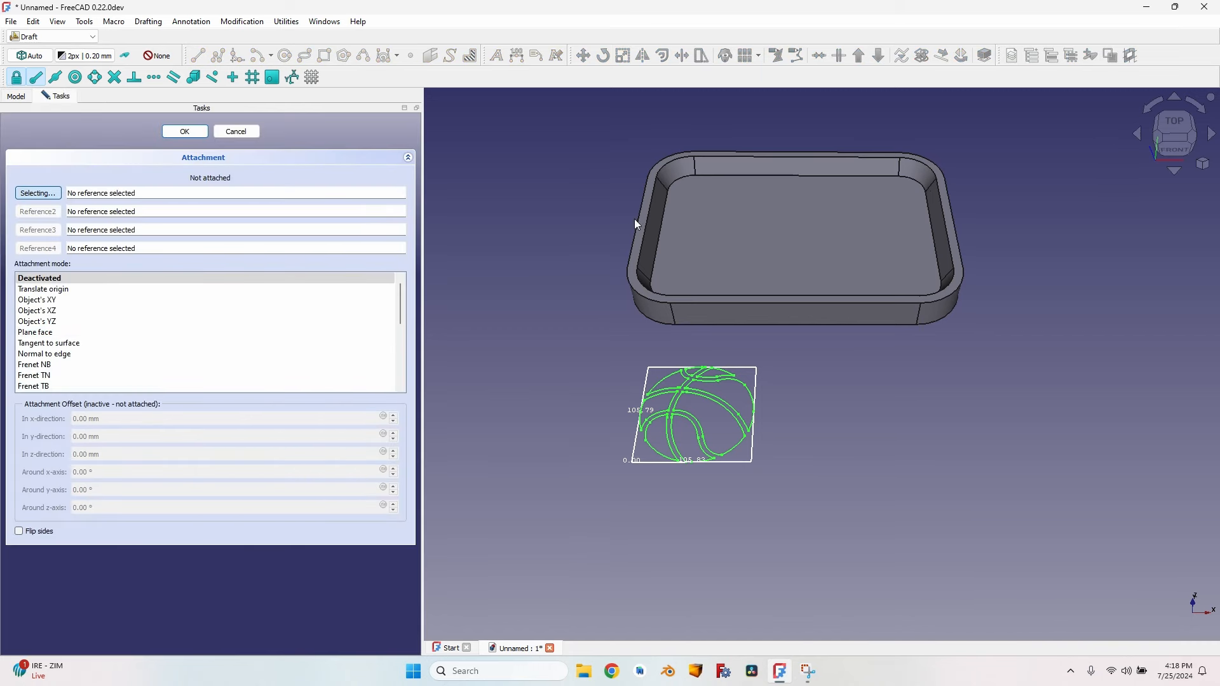
{"action": "left_click", "coordinate": [751, 235]}
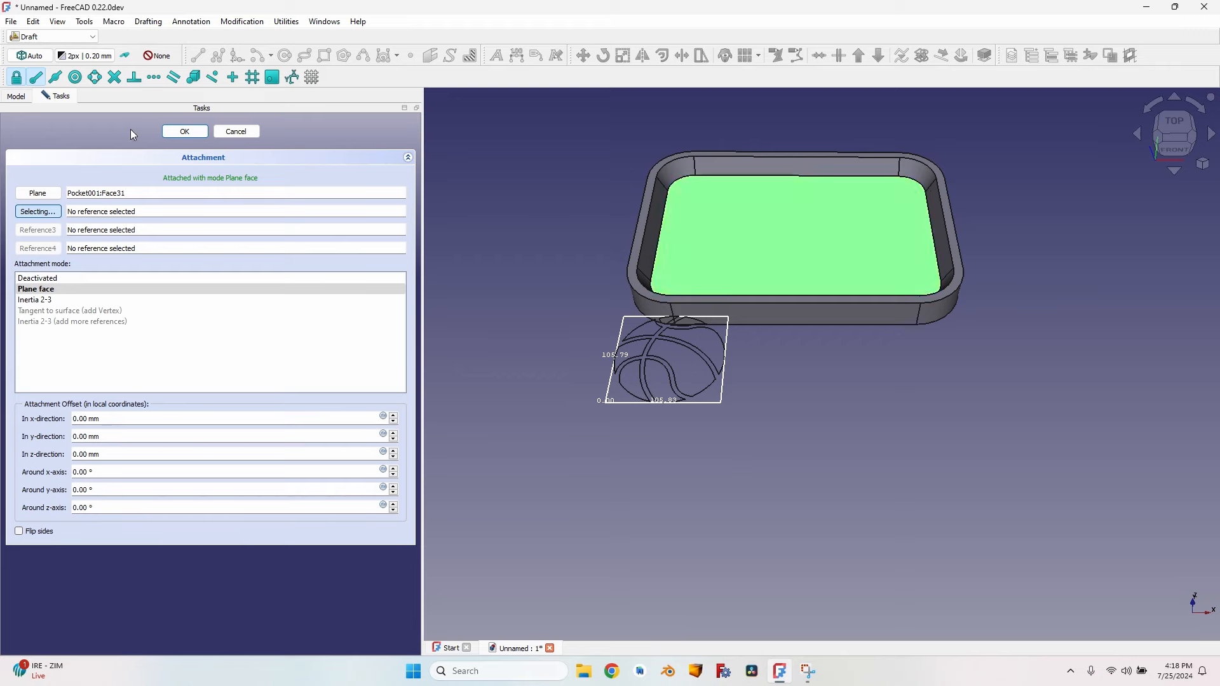
{"action": "left_click", "coordinate": [184, 130]}
Set the basketball clone's attachment offset position to 59 mm in x and 172 mm in y.
{"action": "scroll", "coordinate": [714, 302], "scroll_direction": "up", "scroll_amount": 2}
{"action": "mouse_move", "coordinate": [714, 303]}
{"action": "middle_mouse_down"}
{"action": "mouse_move", "coordinate": [675, 245]}
{"action": "mouse_move", "coordinate": [646, 286]}
{"action": "middle_mouse_up"}
{"action": "left_click", "coordinate": [76, 220]}
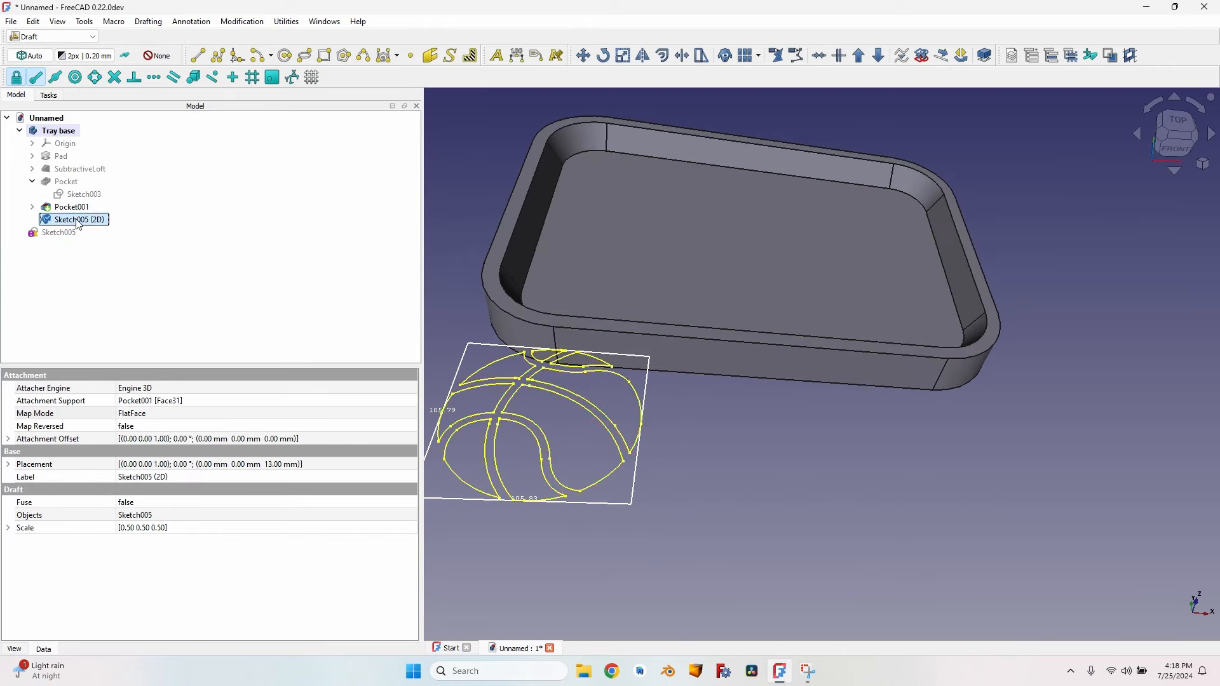
{"action": "left_click", "coordinate": [8, 438]}
{"action": "left_click", "coordinate": [21, 477]}
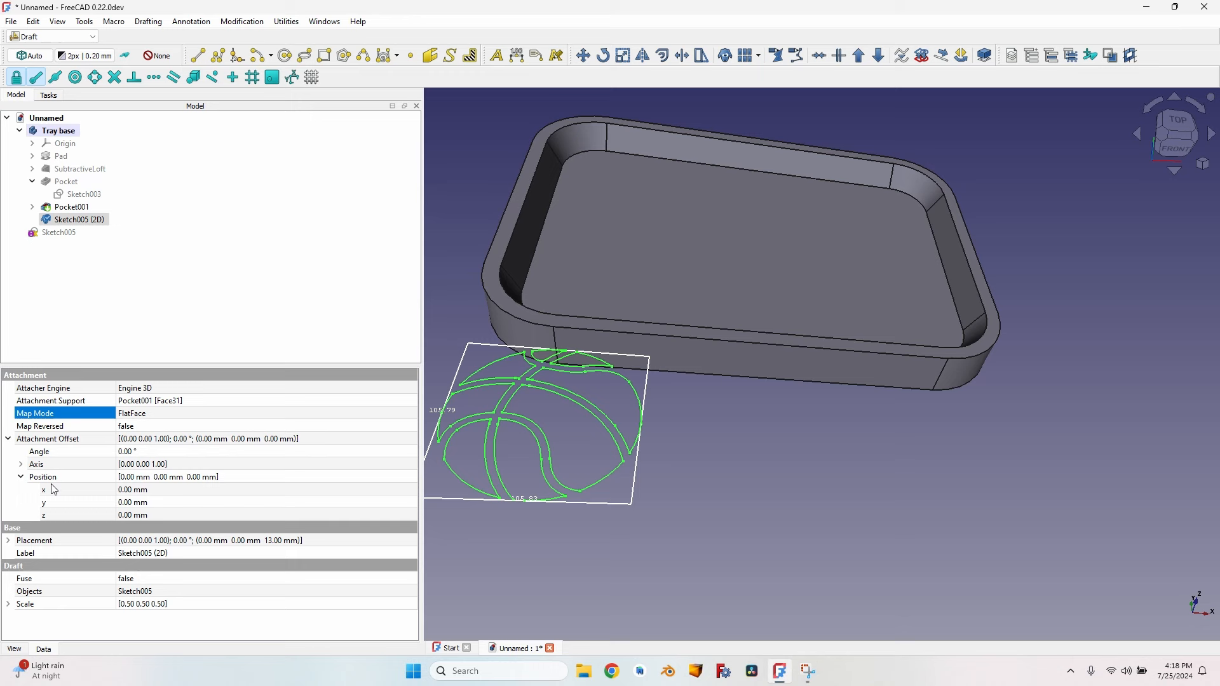
{"action": "left_click", "coordinate": [154, 490]}
{"action": "scroll", "coordinate": [154, 490], "scroll_direction": "up", "scroll_amount": 20}
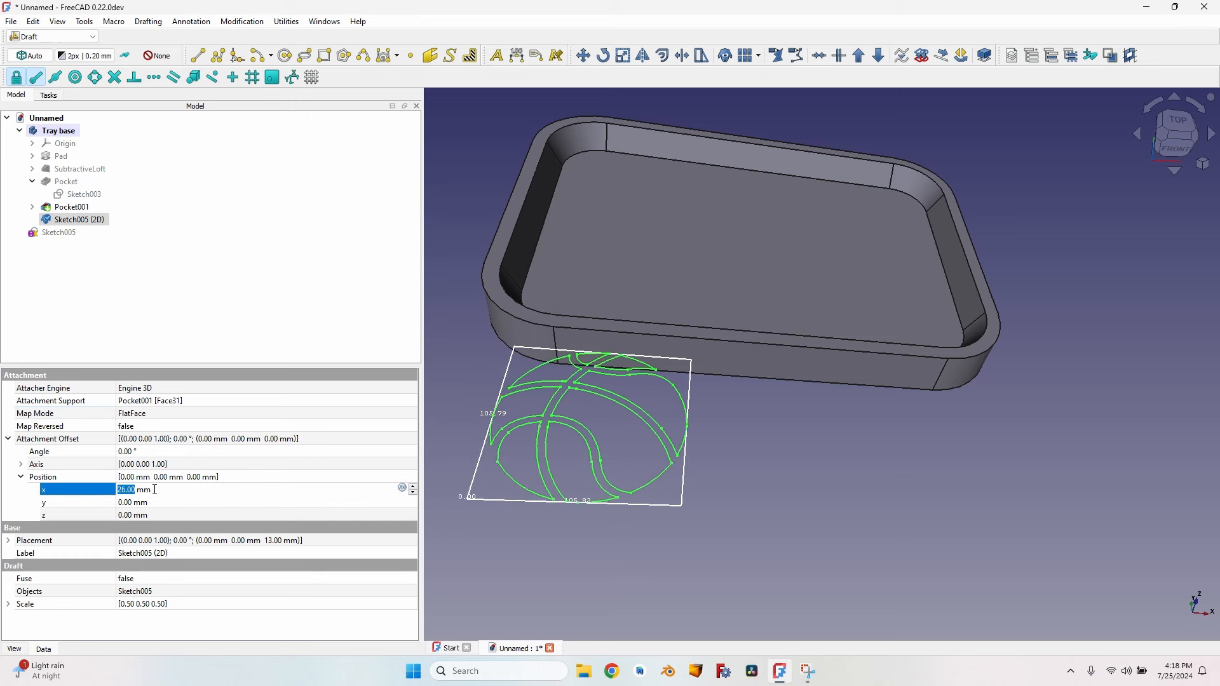
{"action": "left_click", "coordinate": [167, 502]}
{"action": "scroll", "coordinate": [170, 501], "scroll_direction": "up", "scroll_amount": 20}
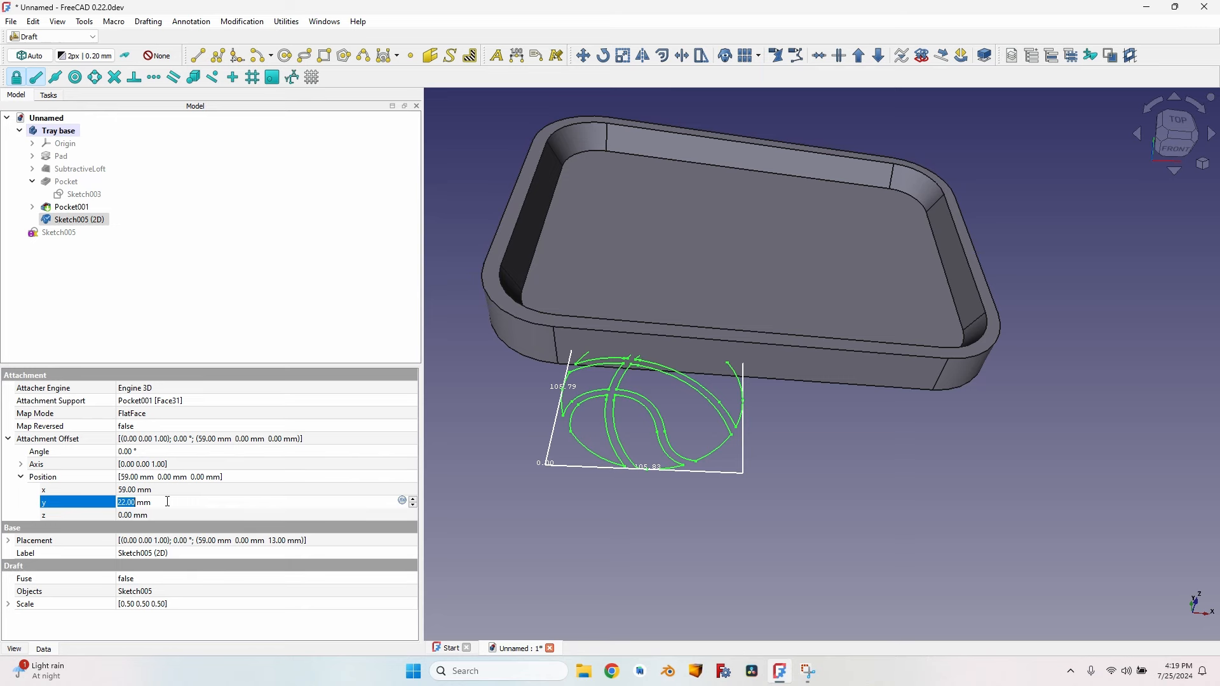
{"action": "scroll", "coordinate": [168, 502], "scroll_direction": "up", "scroll_amount": 20}
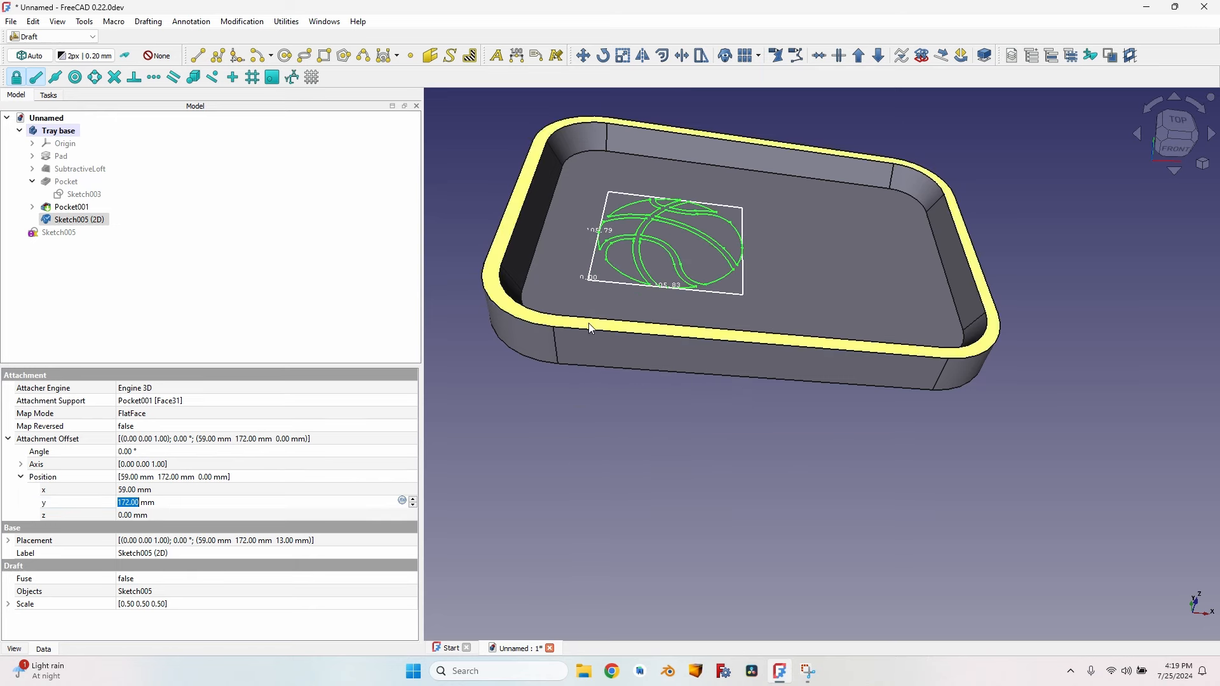
Check the design from the top, set the clone's y offset to 179 mm, and fine-tune its position on the tray floor.
{"action": "left_click", "coordinate": [1185, 133]}
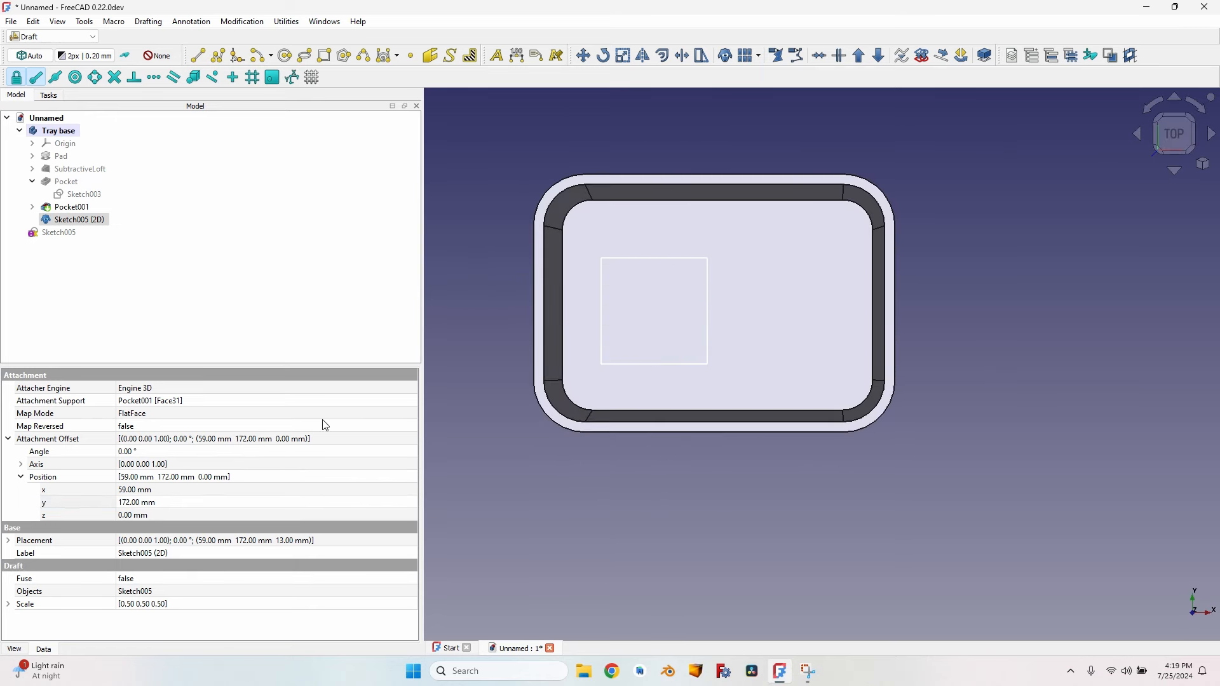
{"action": "left_click", "coordinate": [137, 507]}
{"action": "scroll", "coordinate": [136, 506], "scroll_direction": "up", "scroll_amount": 7}
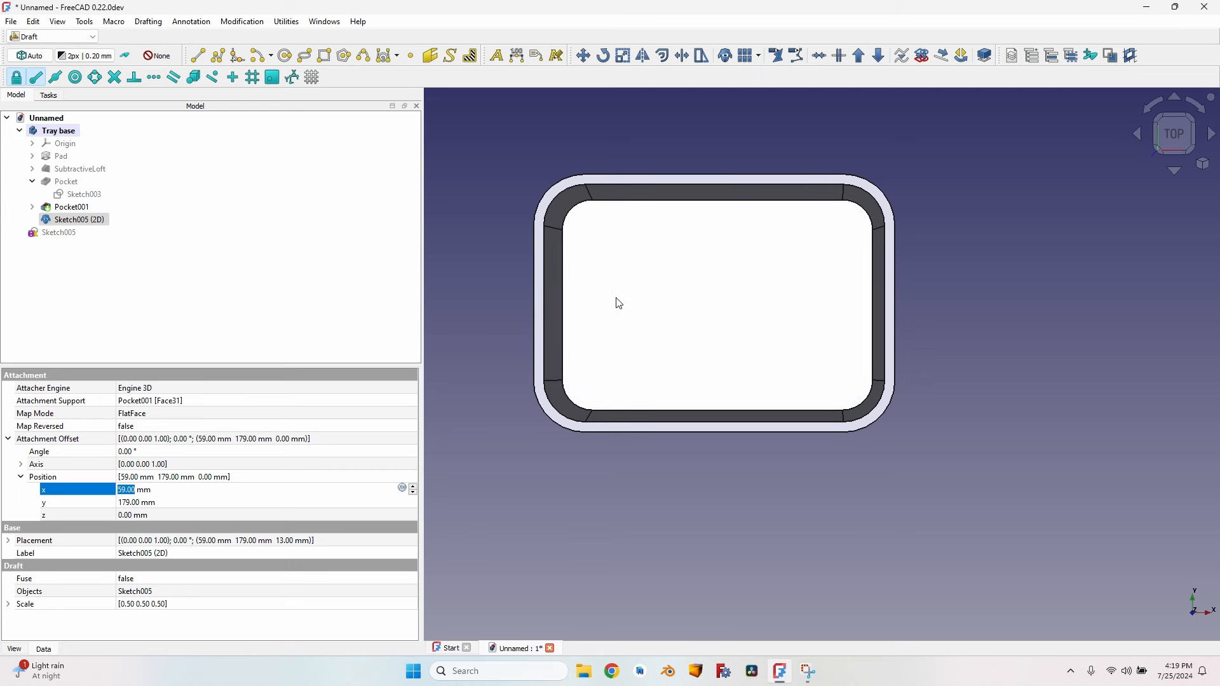
{"action": "scroll", "coordinate": [734, 451], "scroll_direction": "up", "scroll_amount": 1}
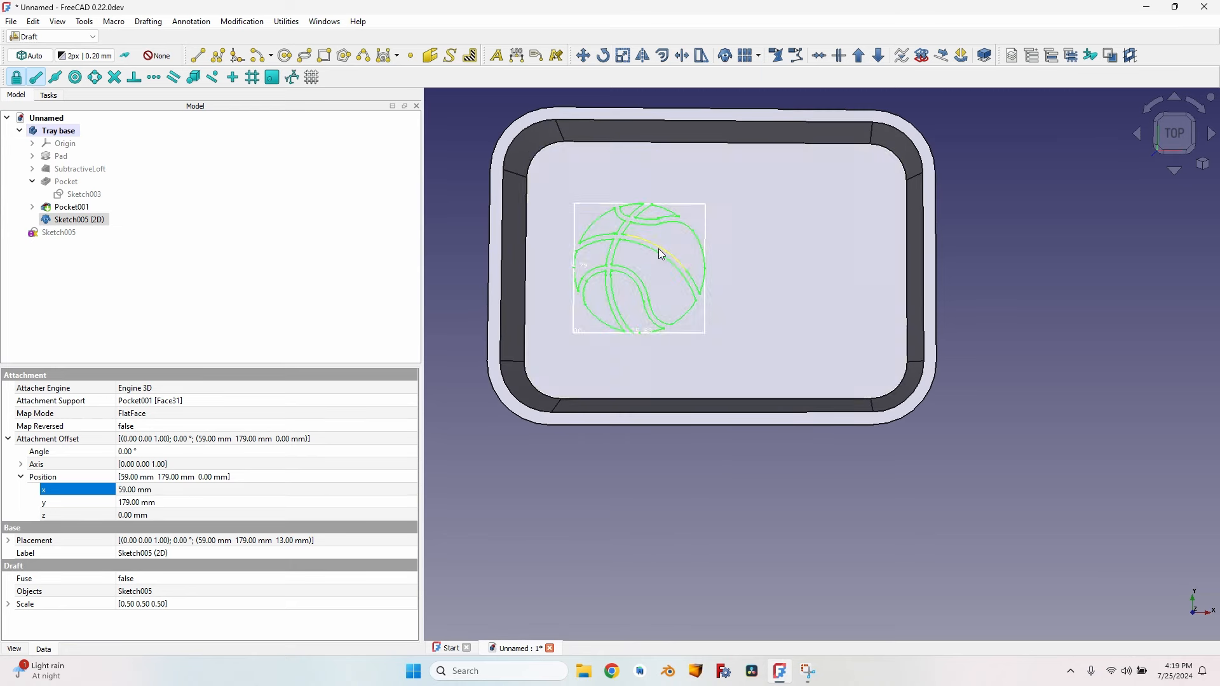
{"action": "left_click", "coordinate": [59, 523]}
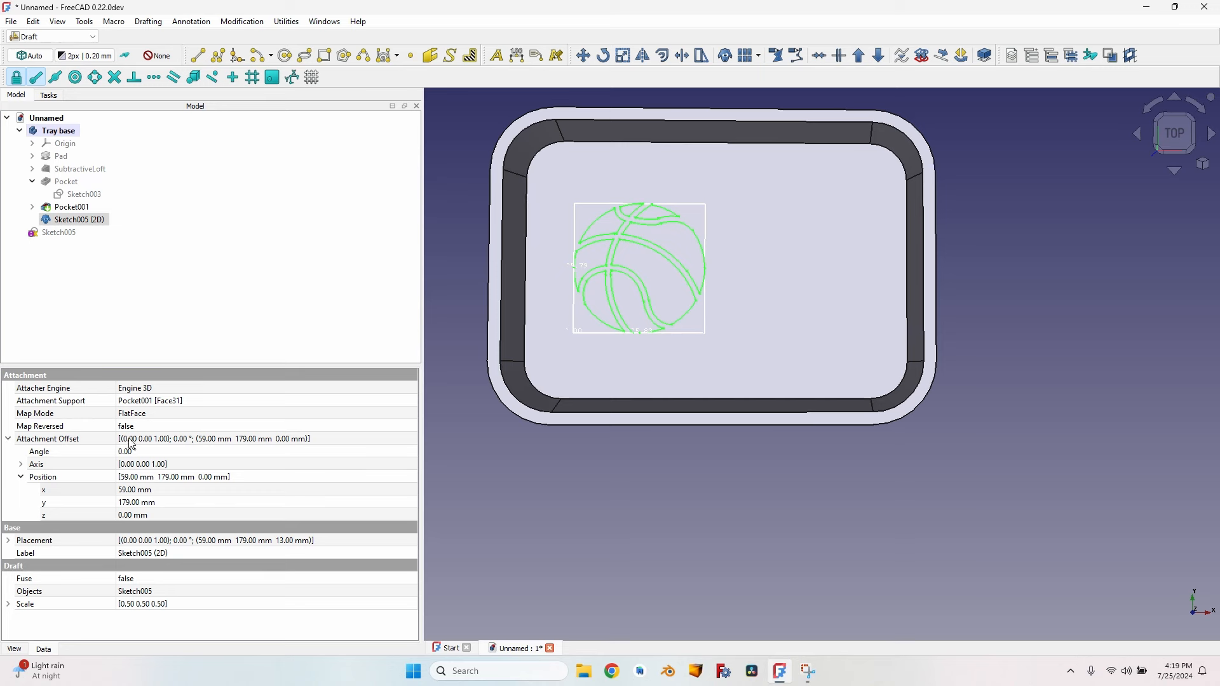
{"action": "left_click", "coordinate": [578, 471]}
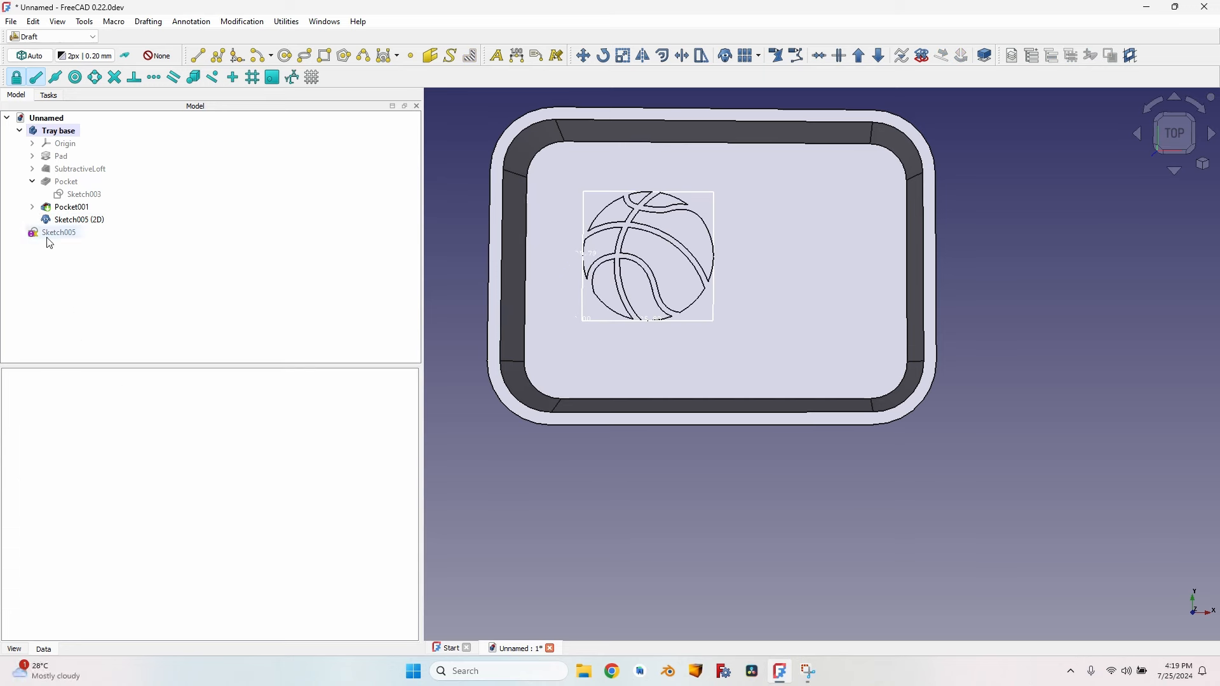
Turn off the basketball clone's bounding box.
{"action": "left_click", "coordinate": [71, 220]}
{"action": "left_click", "coordinate": [15, 650]}
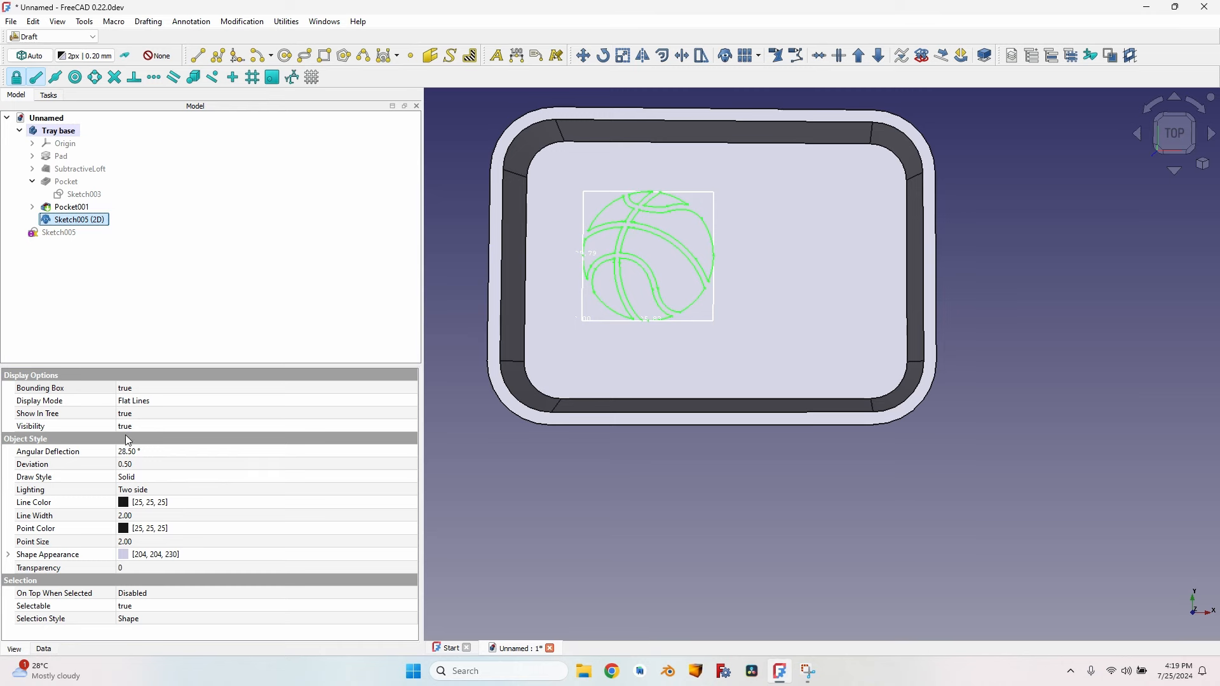
{"action": "left_click", "coordinate": [143, 389]}
{"action": "left_click", "coordinate": [144, 389]}
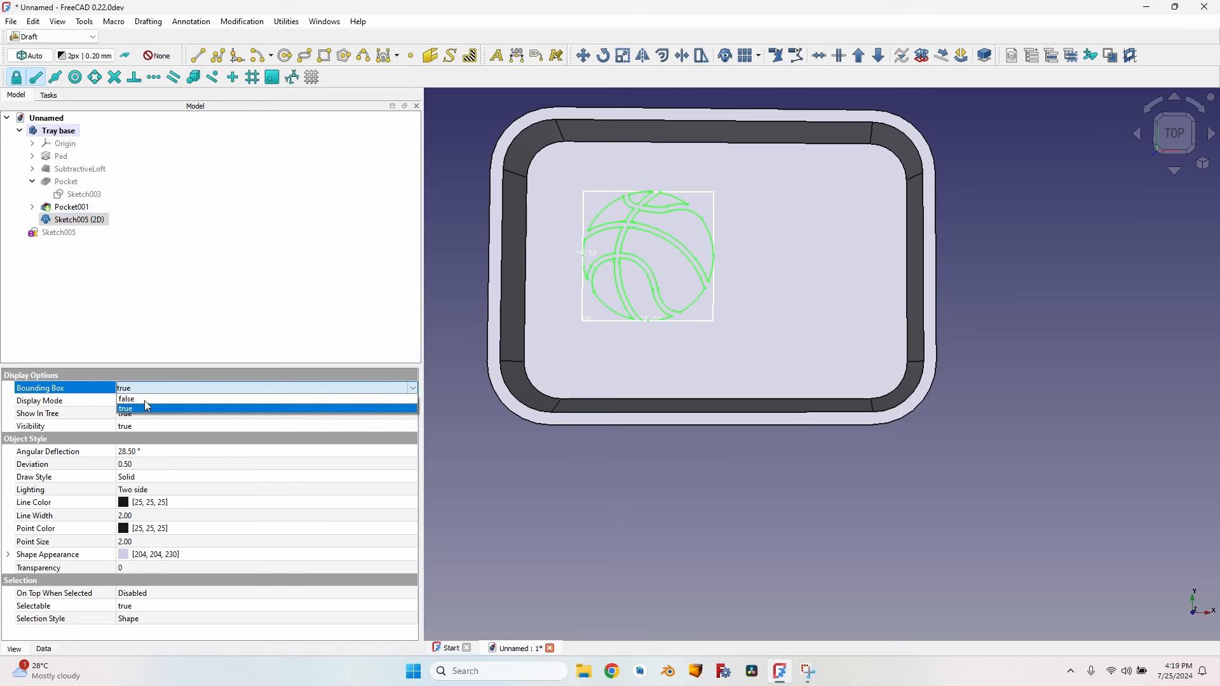
{"action": "left_click", "coordinate": [144, 400]}
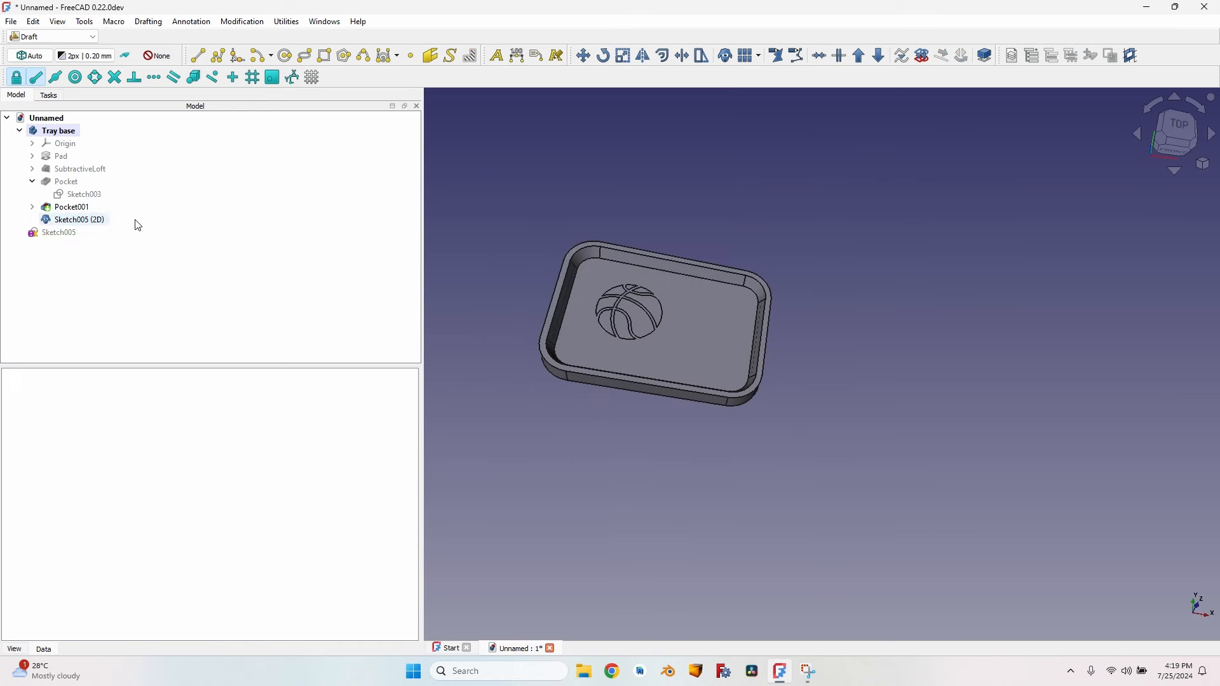
In the Part Design workbench, pocket the basketball clone 2 mm deep into the tray floor.
{"action": "scroll", "coordinate": [658, 319], "scroll_direction": "up", "scroll_amount": 4}
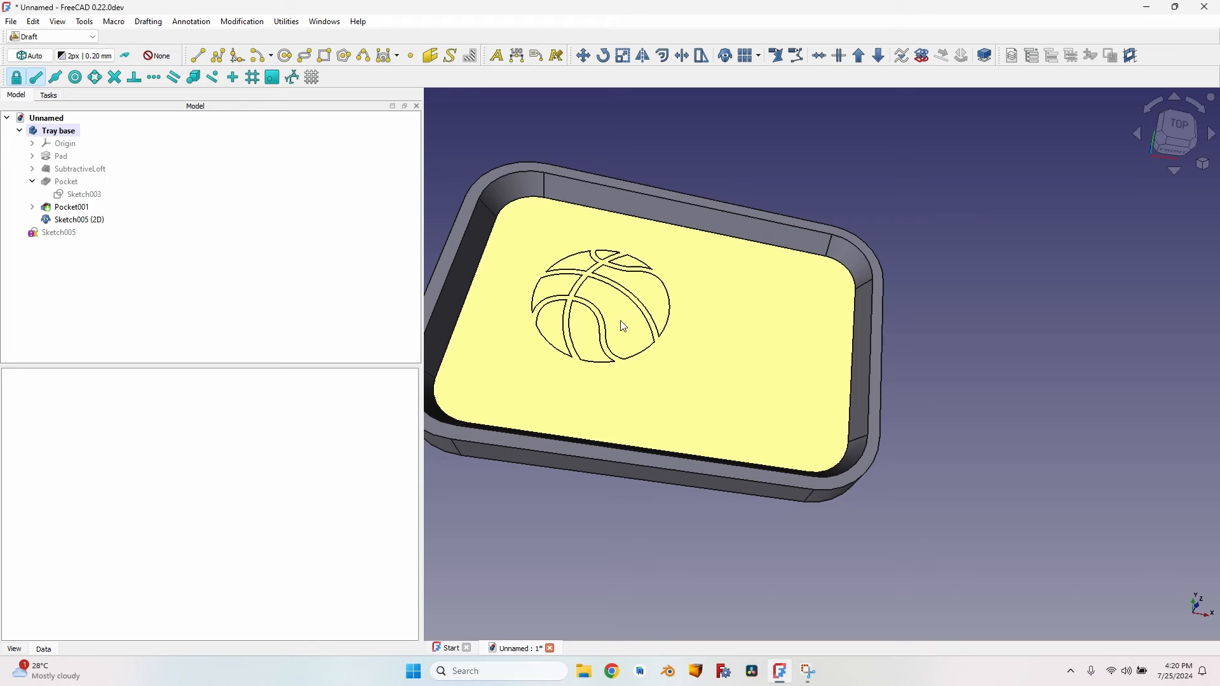
{"action": "left_click", "coordinate": [54, 36]}
{"action": "left_click", "coordinate": [59, 146]}
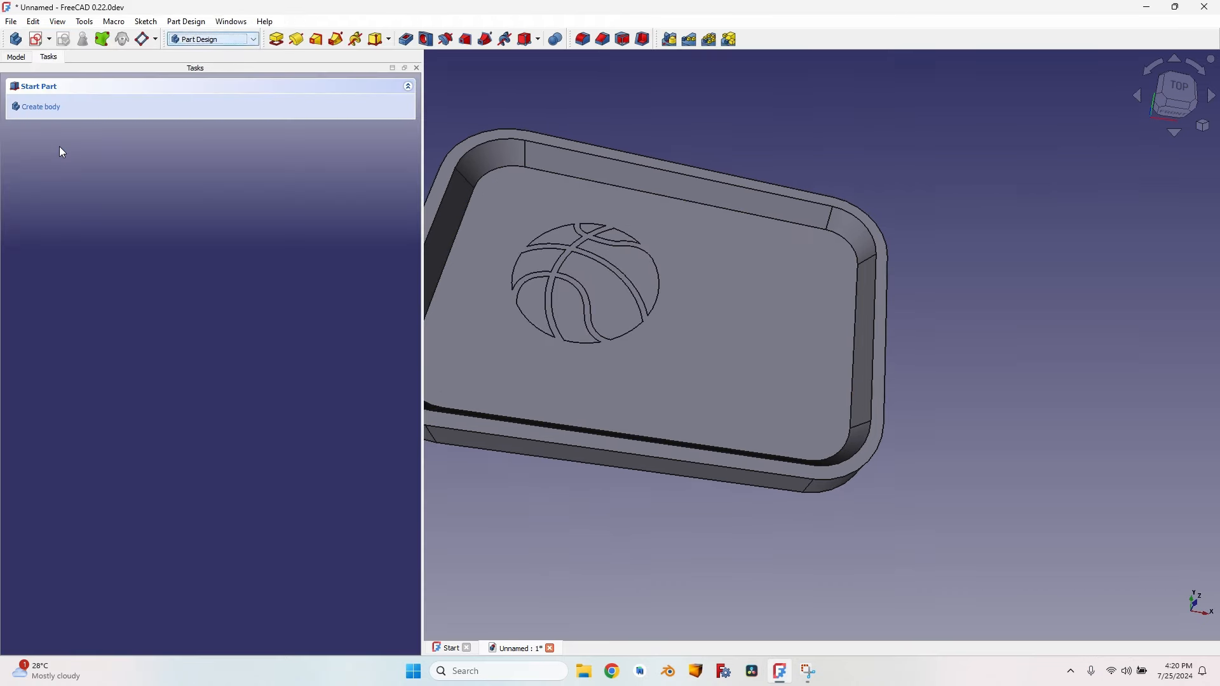
{"action": "left_click", "coordinate": [16, 56]}
{"action": "left_click", "coordinate": [79, 181]}
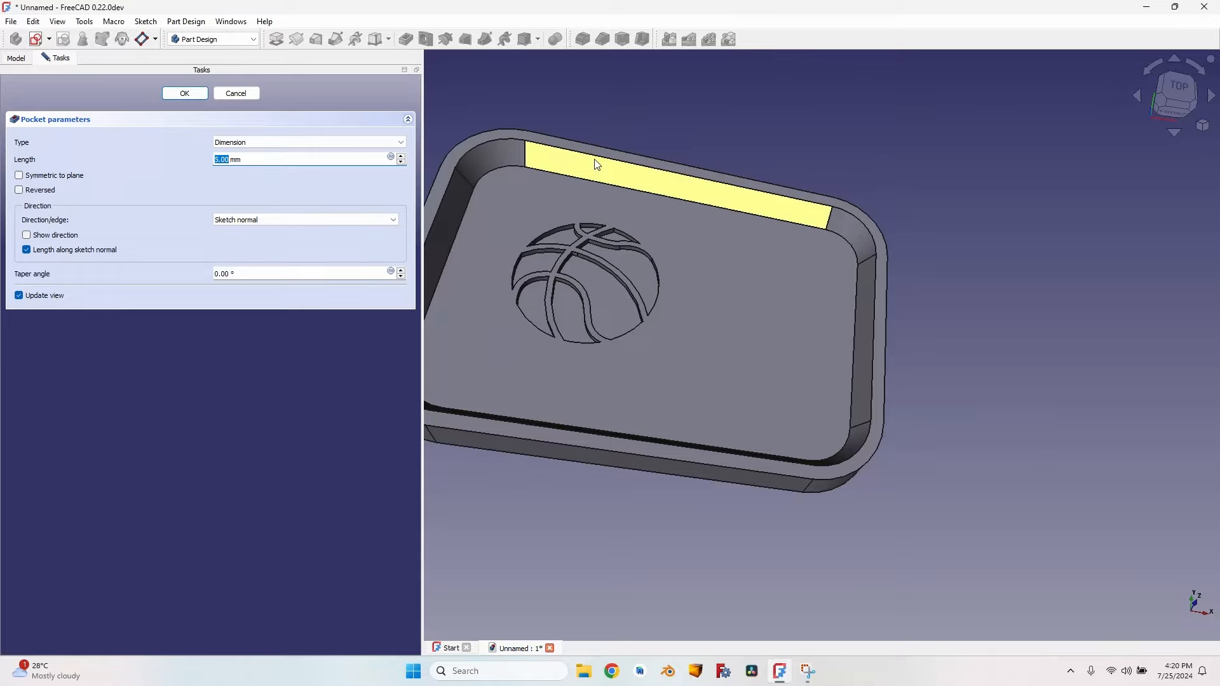
{"action": "type", "text": "2"}
{"action": "left_click", "coordinate": [195, 95]}
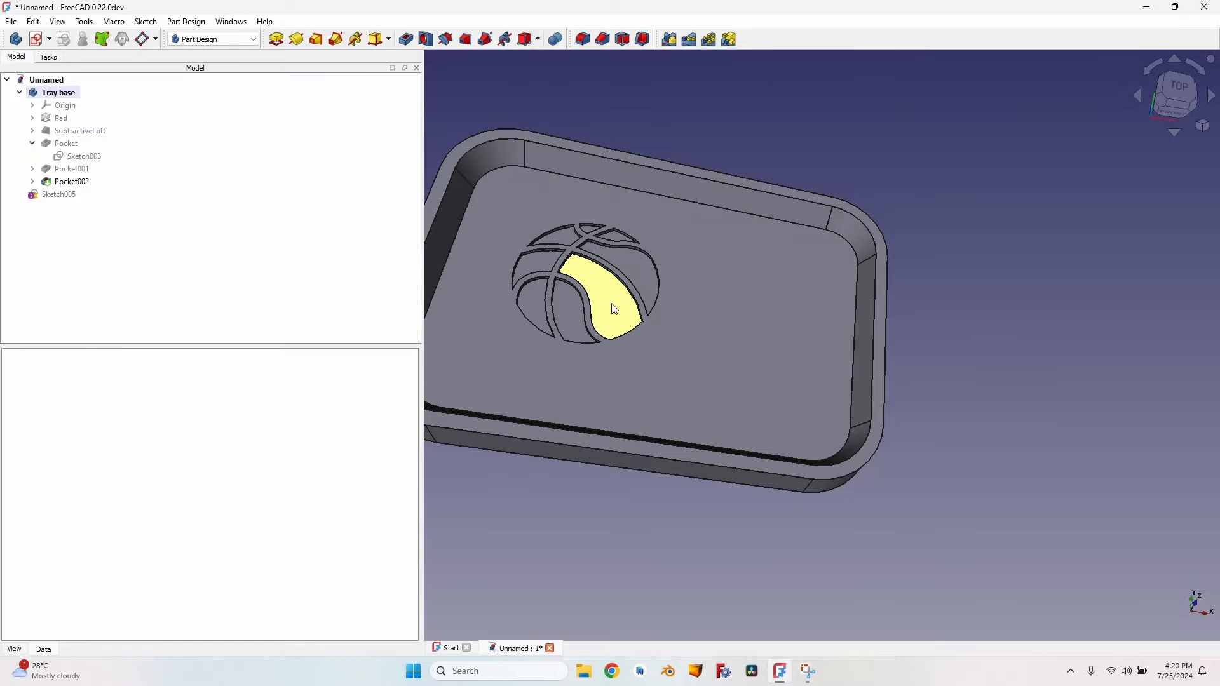
Move the original full-size basketball sketch into the Tray base body.
{"action": "middle_click_drag", "start_coordinate": [612, 305], "coordinate": [575, 293]}
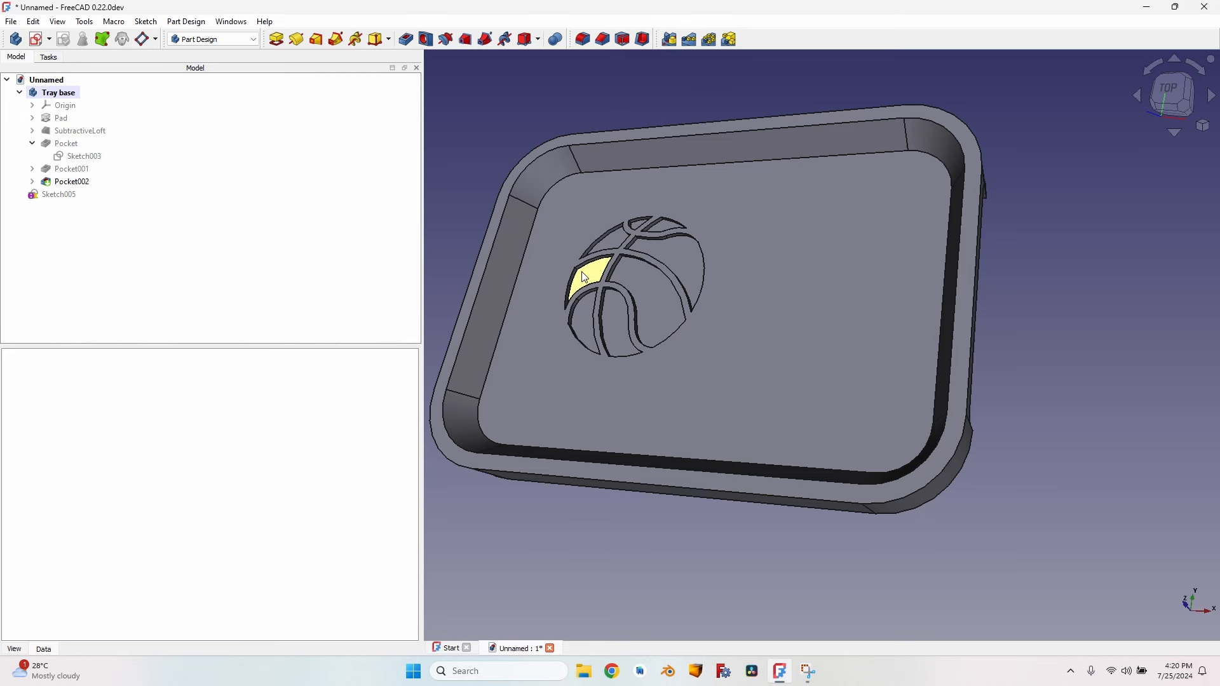
{"action": "left_click_drag", "start_coordinate": [58, 194], "coordinate": [63, 97]}
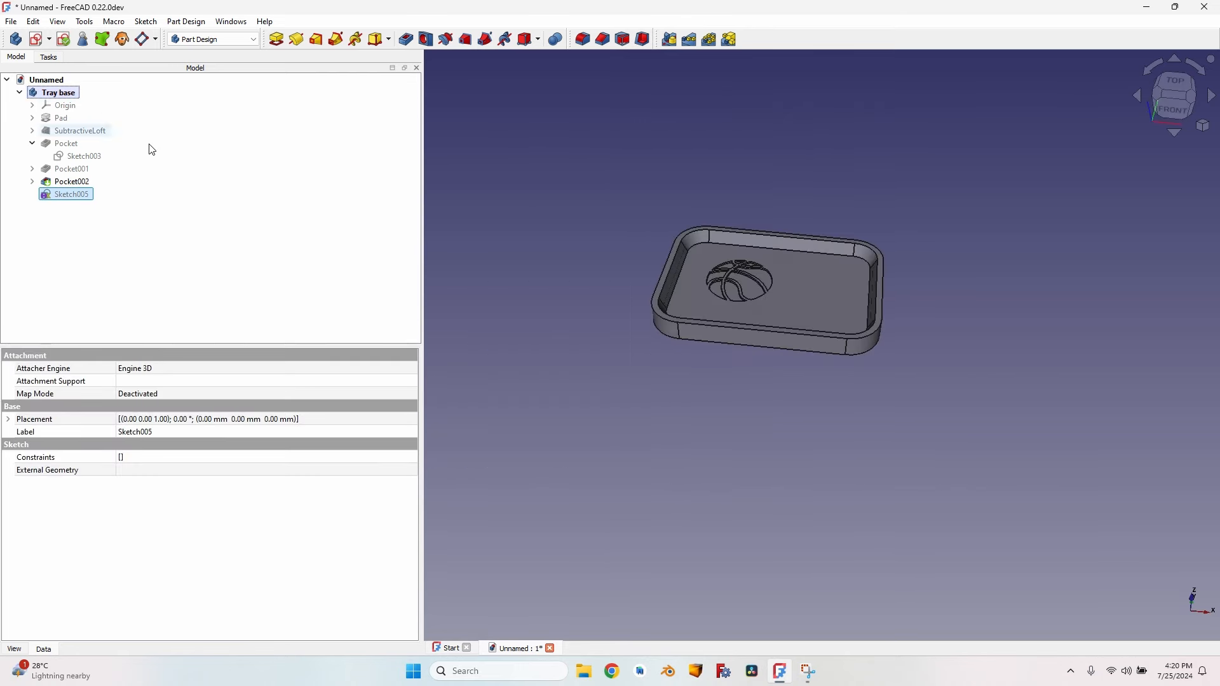
Try to delete the original basketball sketch from the Tray base body, and decline the deletion.
{"action": "left_click", "coordinate": [20, 94]}
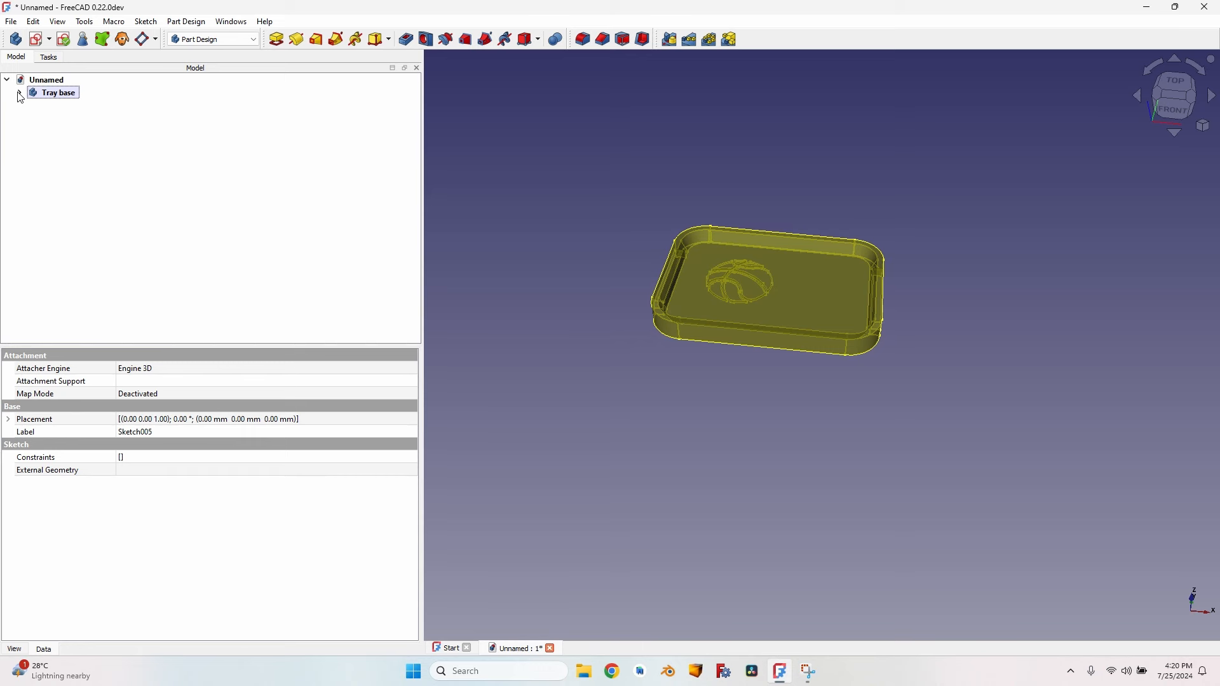
{"action": "left_click", "coordinate": [20, 94]}
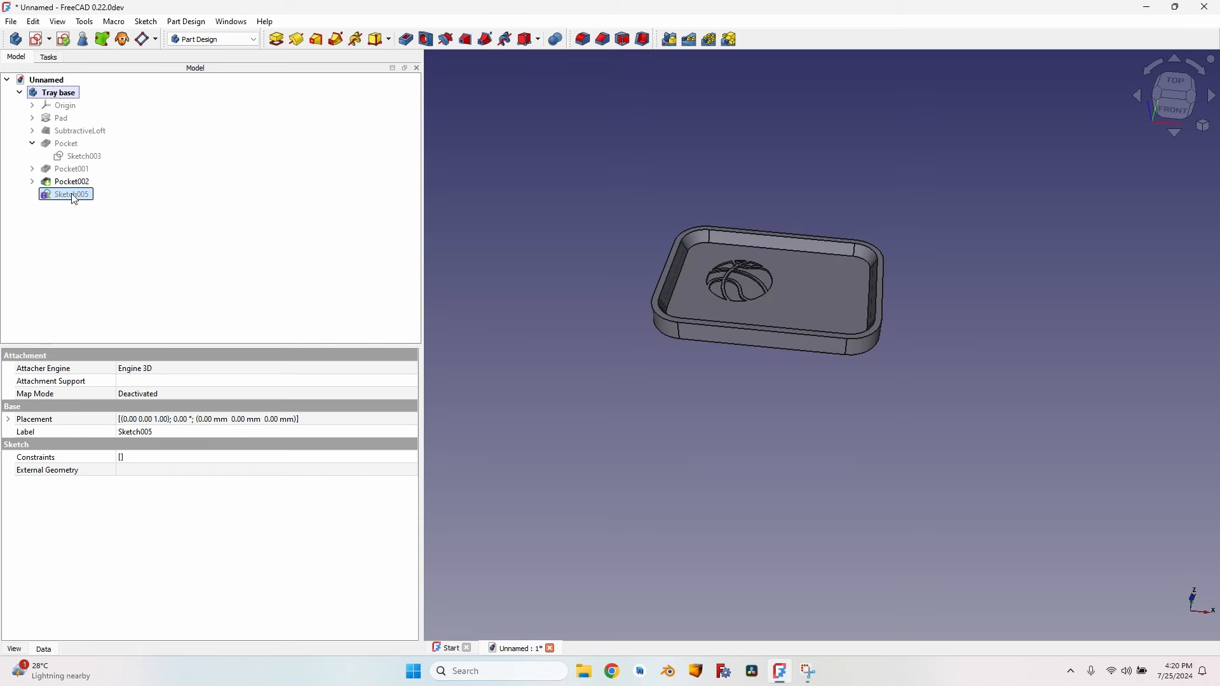
{"action": "key", "text": "Delete"}
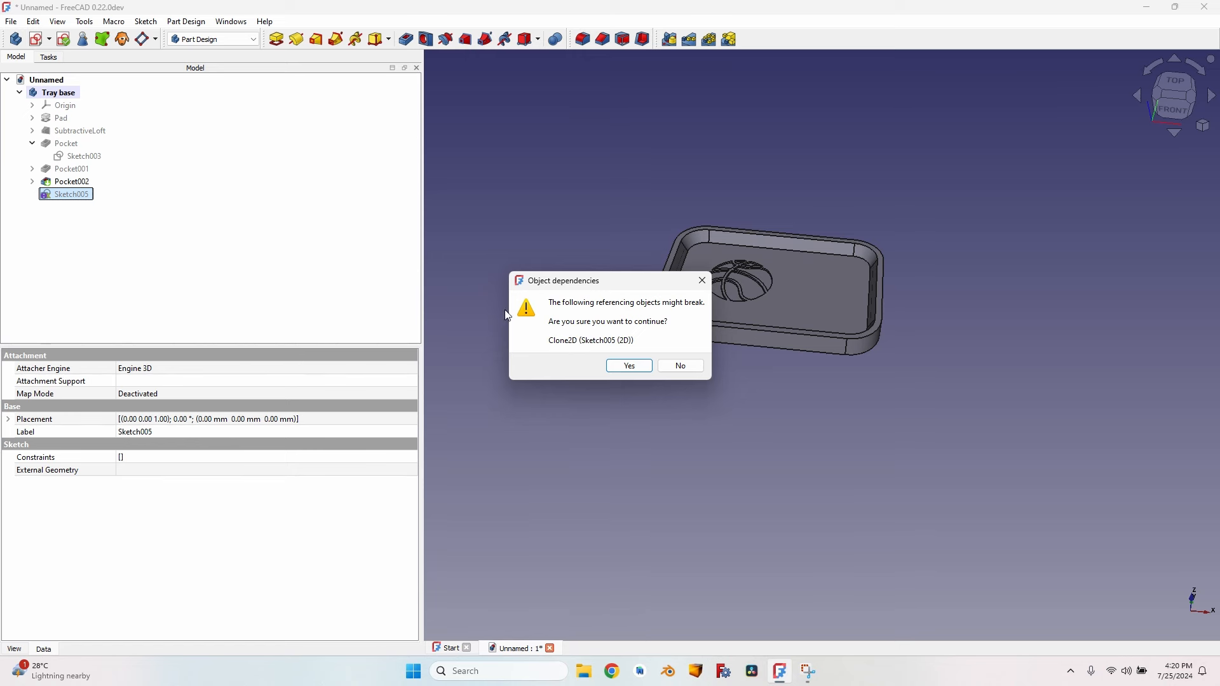
{"action": "left_click", "coordinate": [680, 366]}
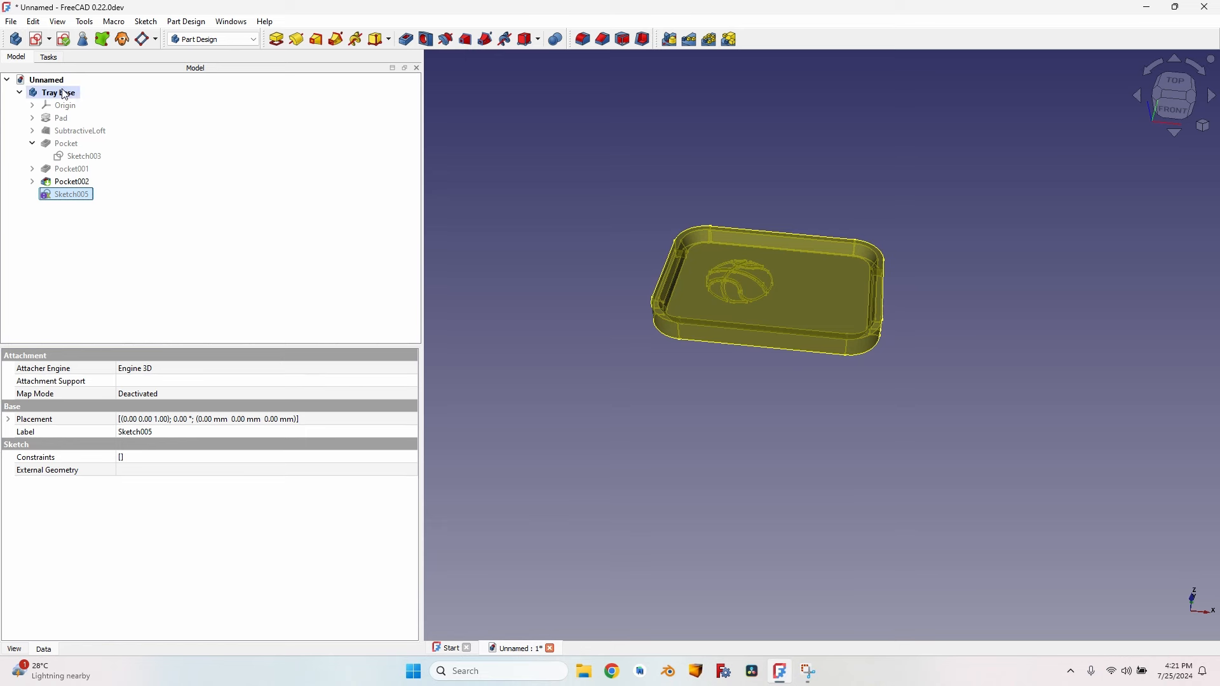
Collapse the Tray base body and create a new body named Insert.
{"action": "left_click", "coordinate": [20, 93]}
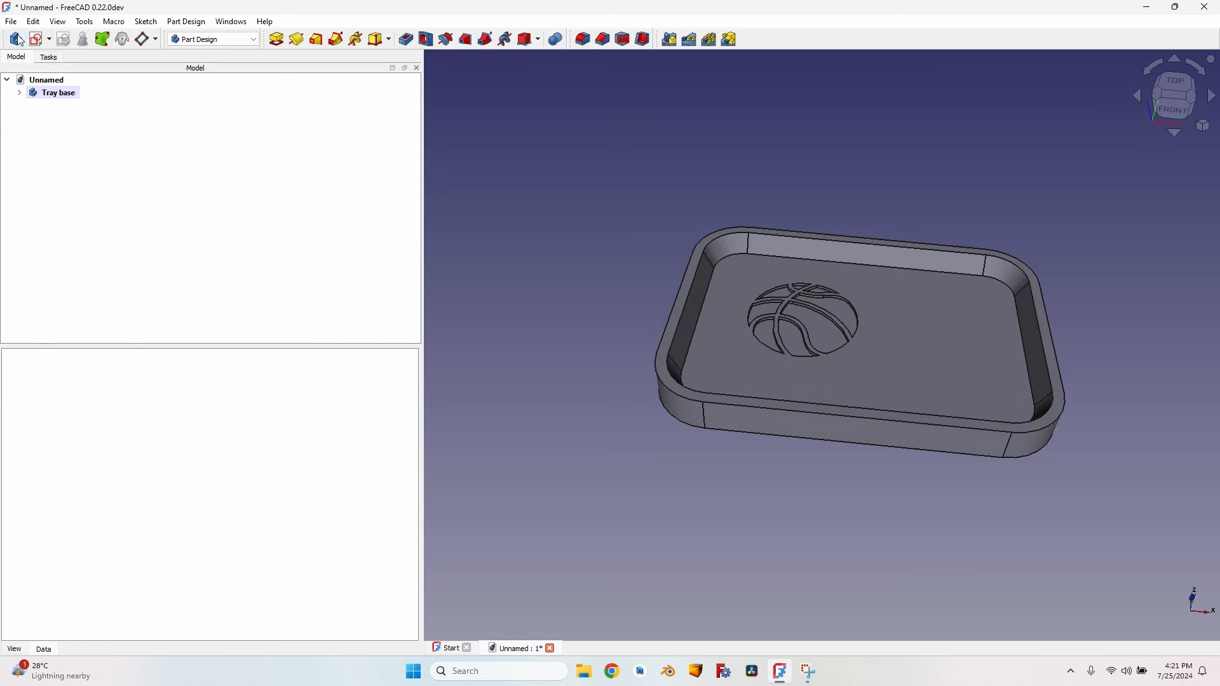
{"action": "left_click", "coordinate": [16, 40]}
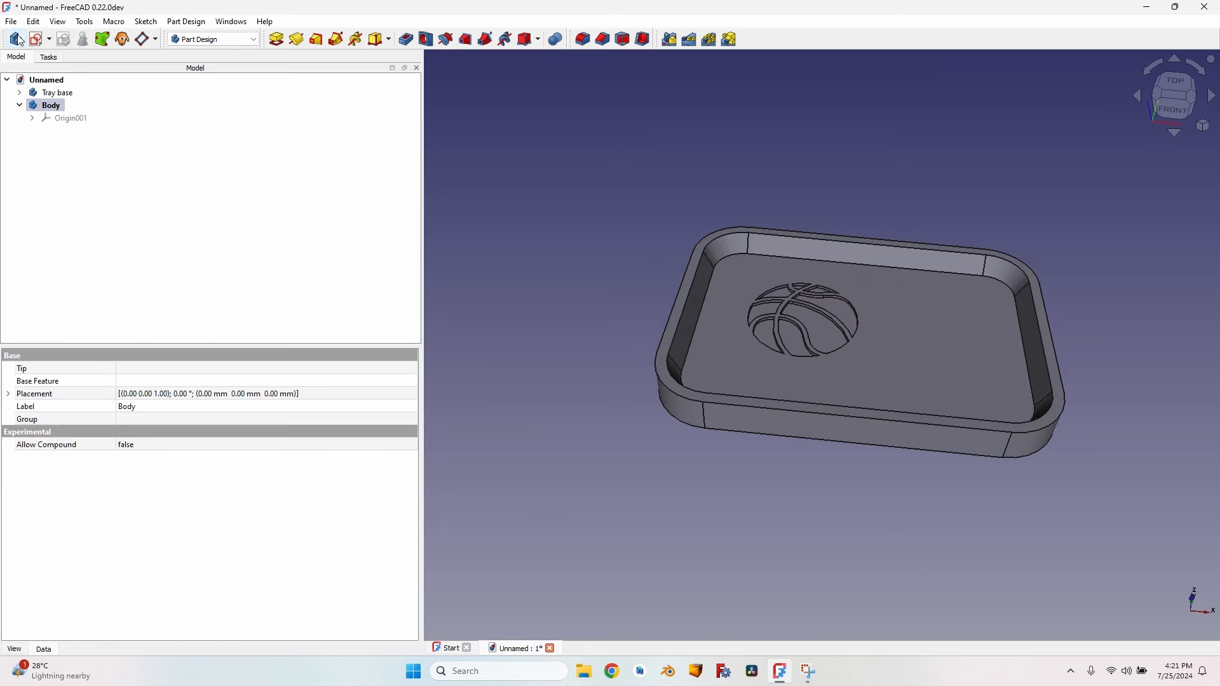
{"action": "type", "text": "Insert"}
{"action": "key", "text": "Return"}
Start a sketch on the XY plane in the Insert body and section the view at the sketch plane.
{"action": "left_click", "coordinate": [38, 39]}
{"action": "left_click", "coordinate": [608, 438]}
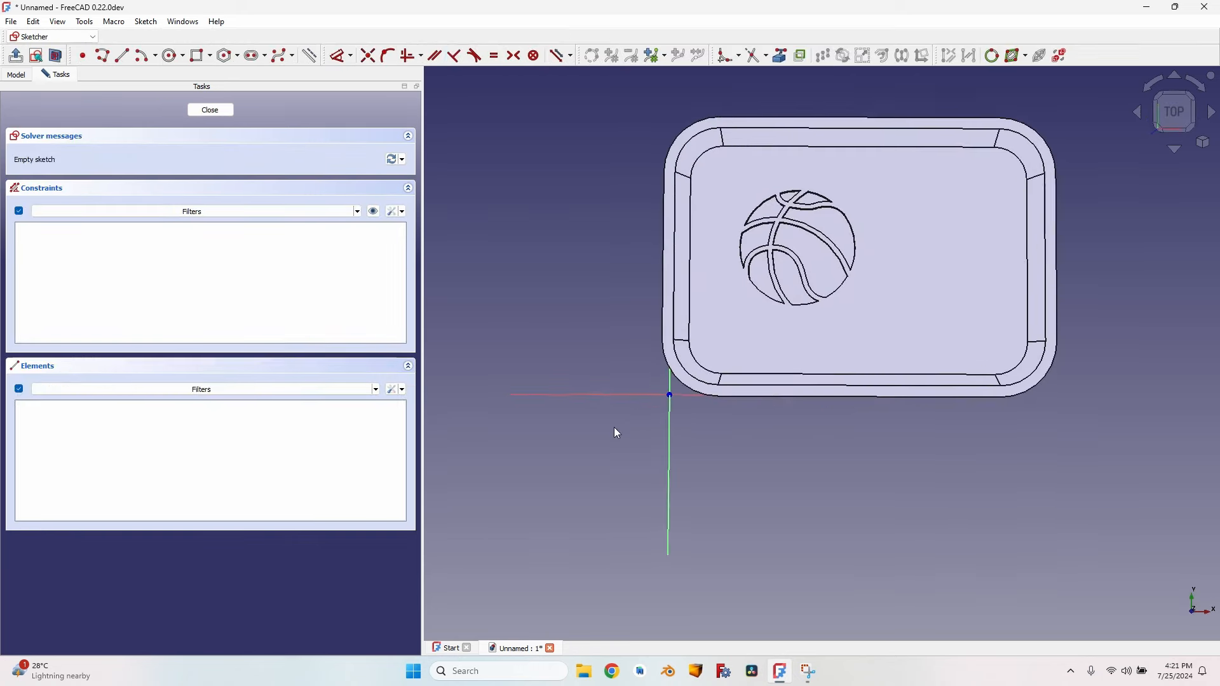
{"action": "left_click", "coordinate": [56, 56]}
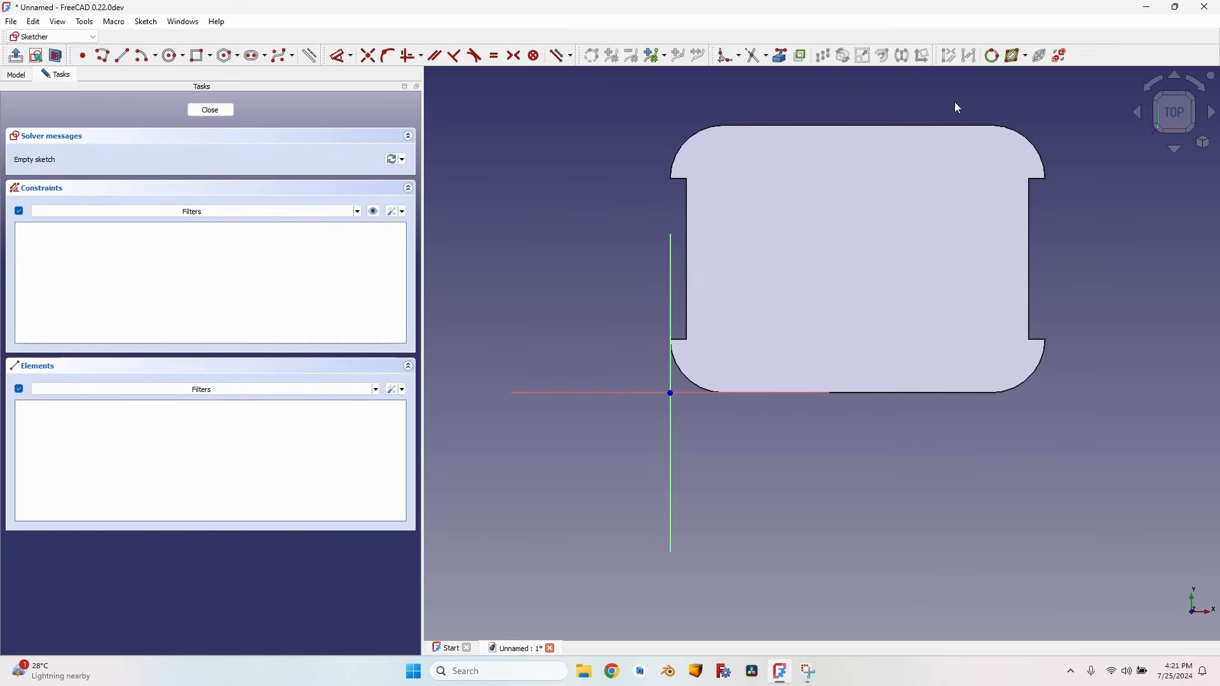
Sketch a 110 by 110 mm rectangle with one corner at the origin.
{"action": "left_click", "coordinate": [200, 65]}
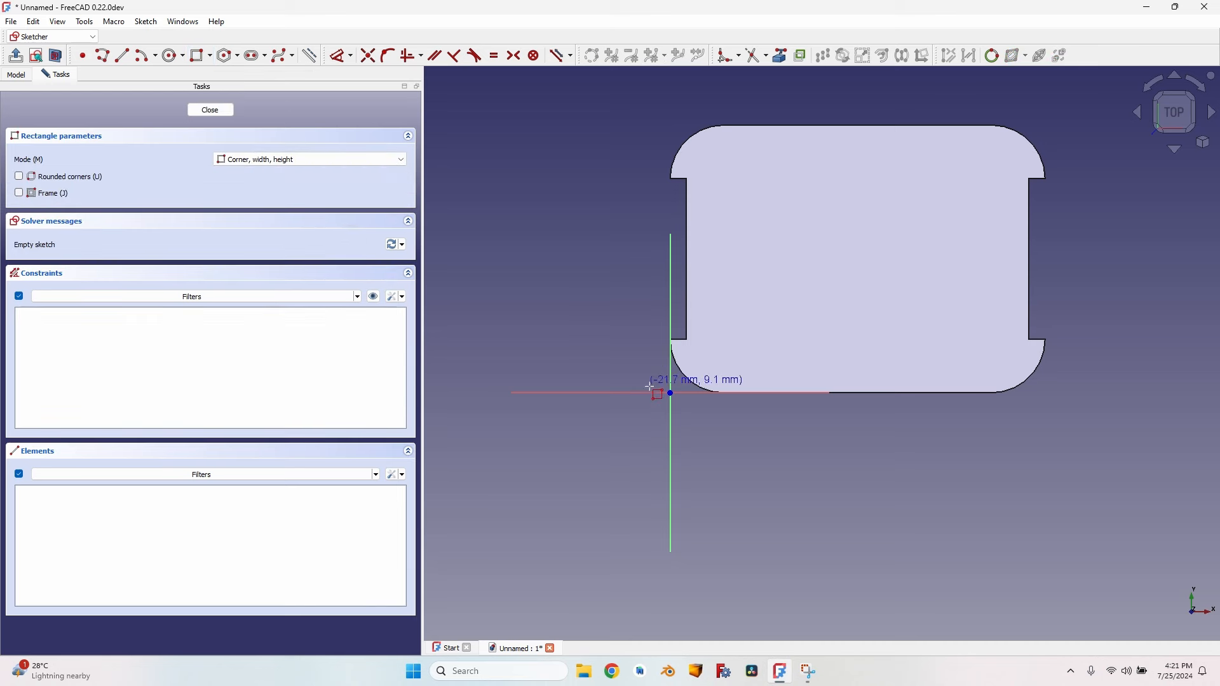
{"action": "left_click", "coordinate": [671, 393]}
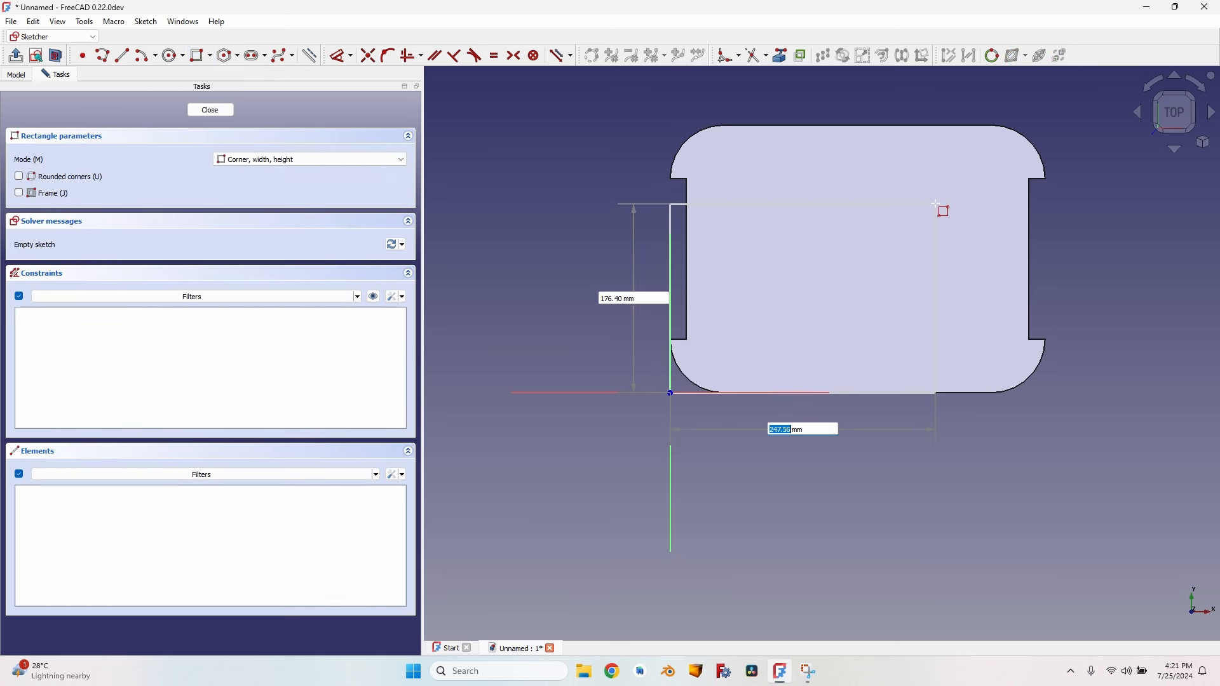
{"action": "type", "text": "110"}
{"action": "key", "text": "Tab"}
{"action": "type", "text": "1"}
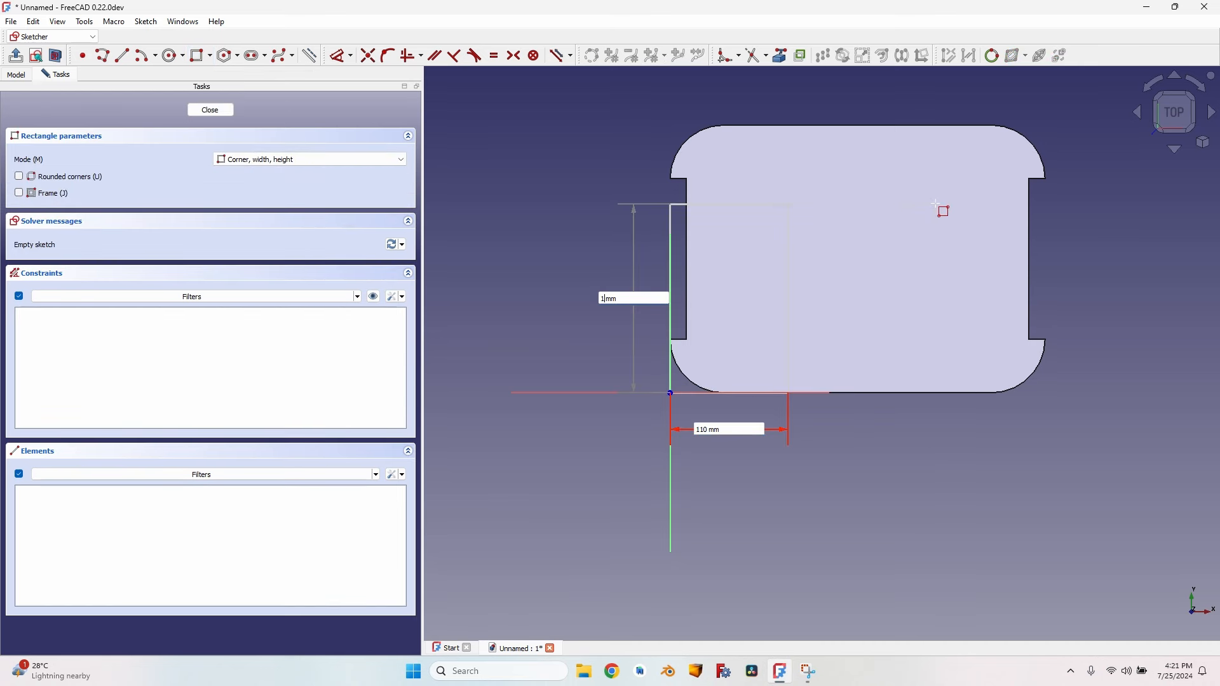
{"action": "key", "text": "BackSpace"}
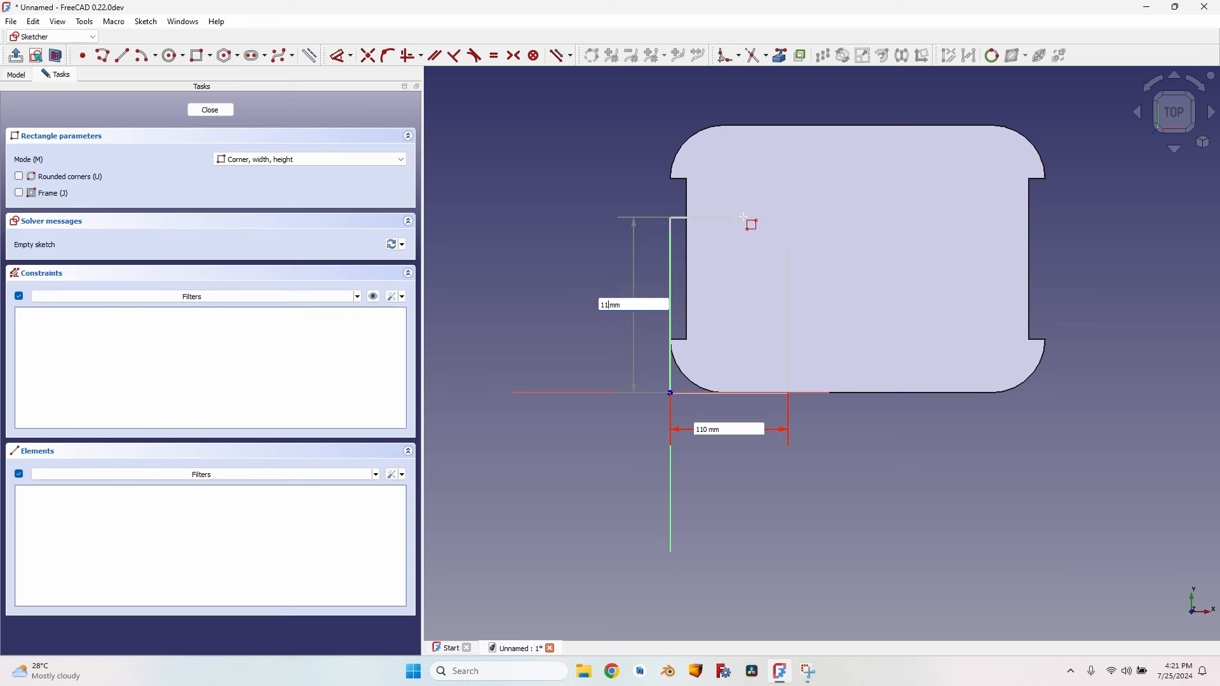
{"action": "type", "text": "0"}
{"action": "key", "text": "Return"}
Set the rectangle's horizontal length to 150 mm.
{"action": "scroll", "coordinate": [709, 444], "scroll_direction": "up", "scroll_amount": 2}
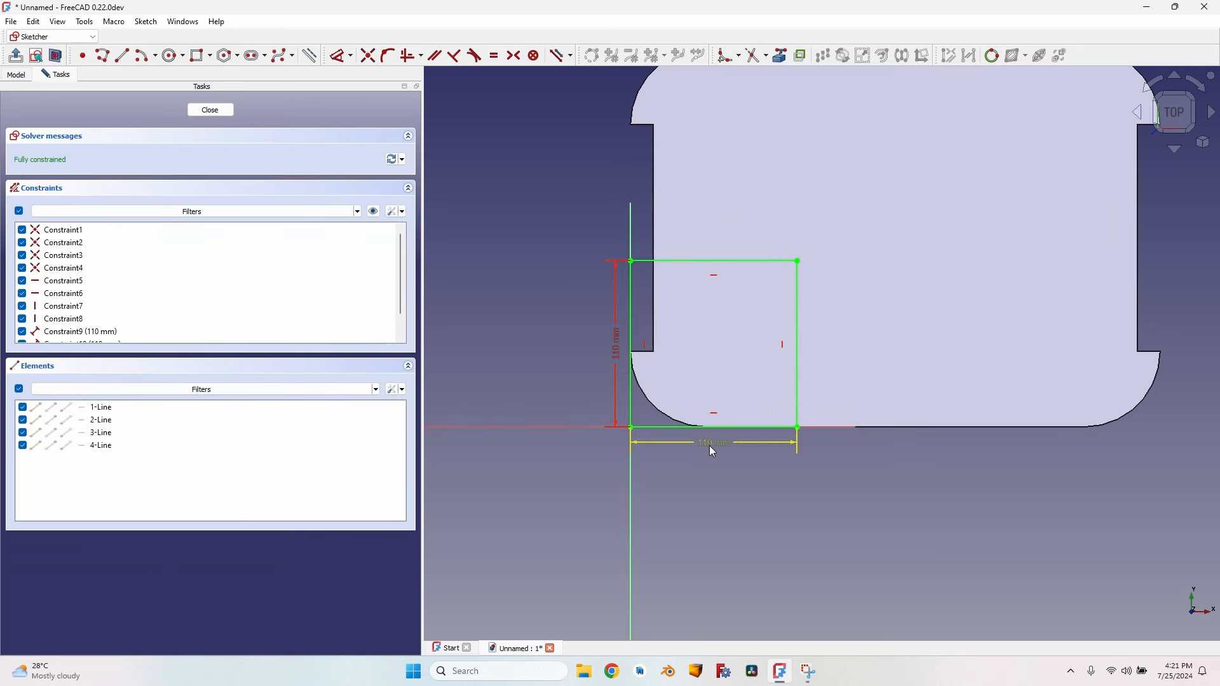
{"action": "double_click", "coordinate": [712, 445]}
{"action": "type", "text": "150"}
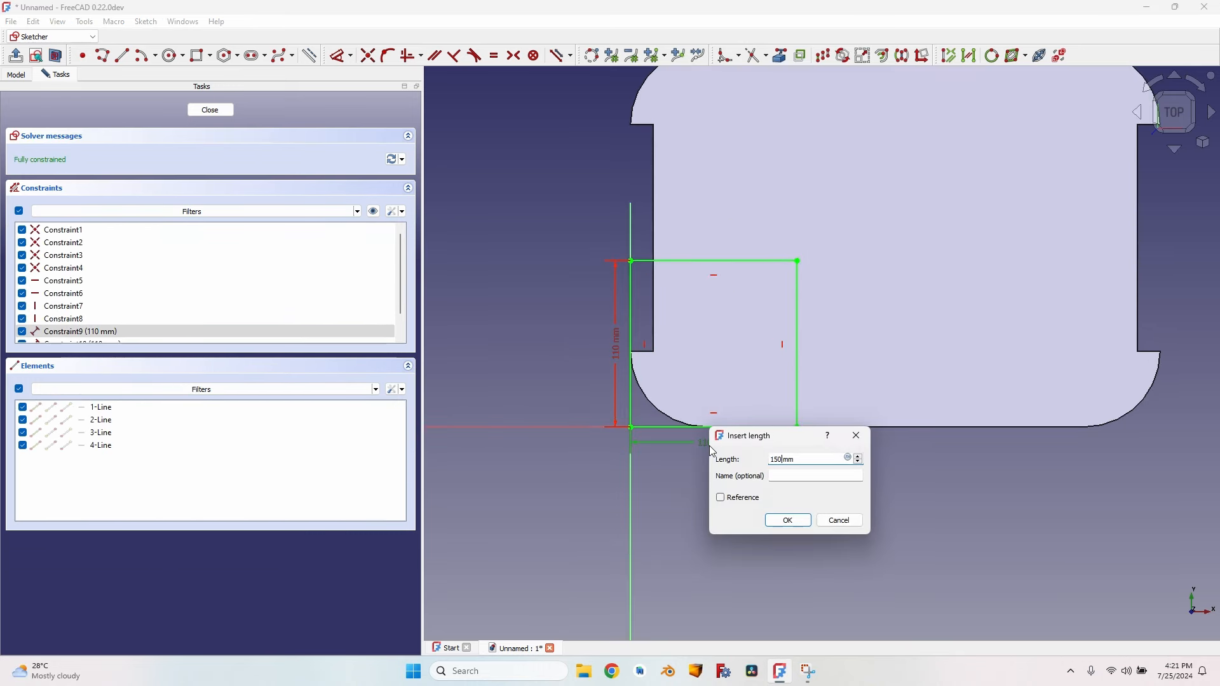
{"action": "key", "text": "Return"}
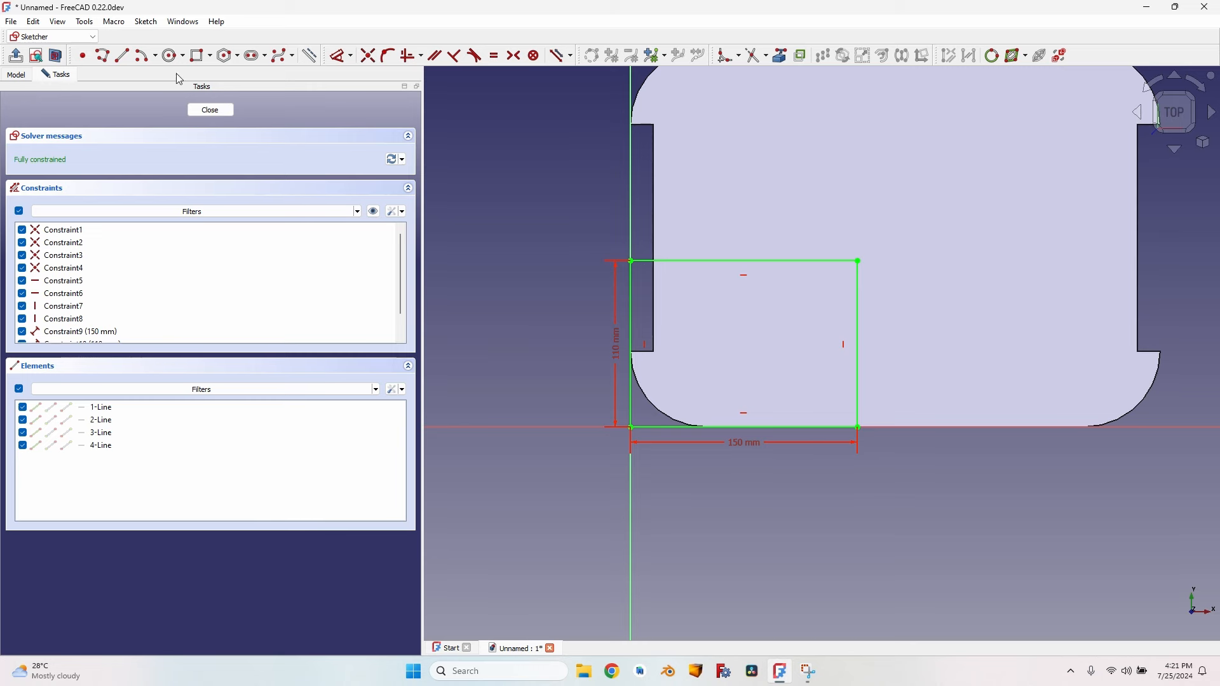
Close the rectangle sketch and pad it 8 mm.
{"action": "left_click", "coordinate": [210, 110]}
{"action": "left_click", "coordinate": [276, 39]}
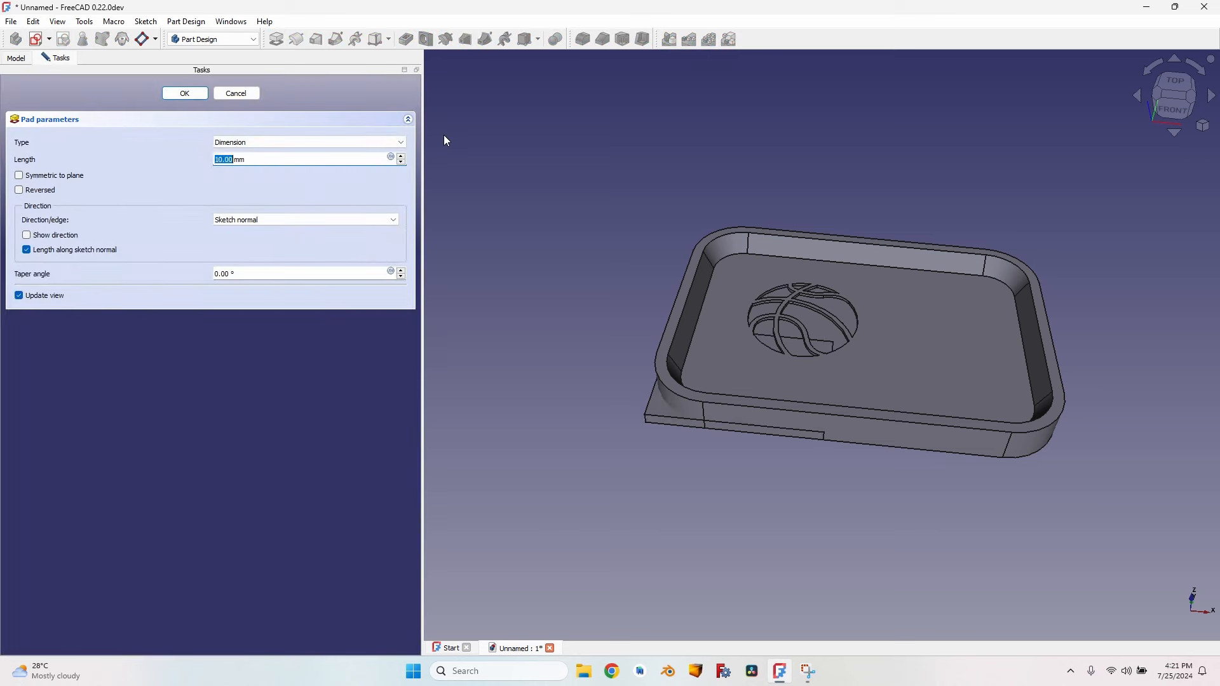
{"action": "type", "text": "8"}
{"action": "key", "text": "Return"}
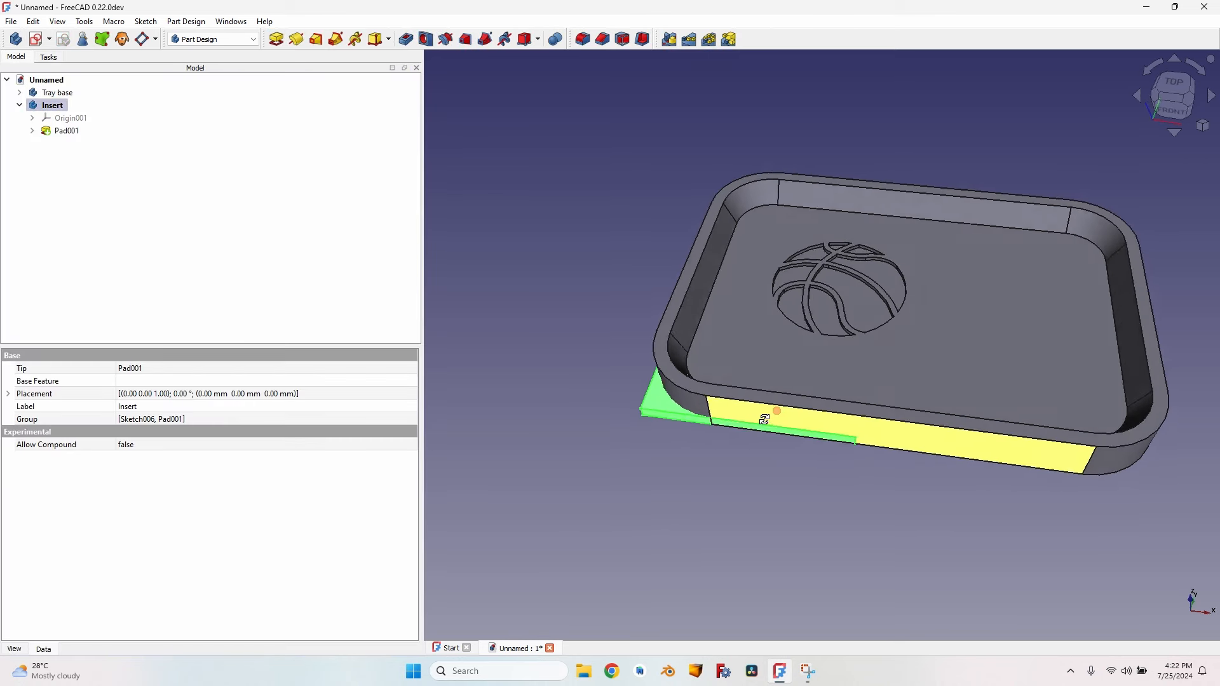
Examine the basketball pocket in the tray floor and check its depth in the pocket feature's properties.
{"action": "middle_click_drag", "start_coordinate": [770, 417], "coordinate": [775, 382]}
{"action": "scroll", "coordinate": [800, 277], "scroll_direction": "up", "scroll_amount": 5}
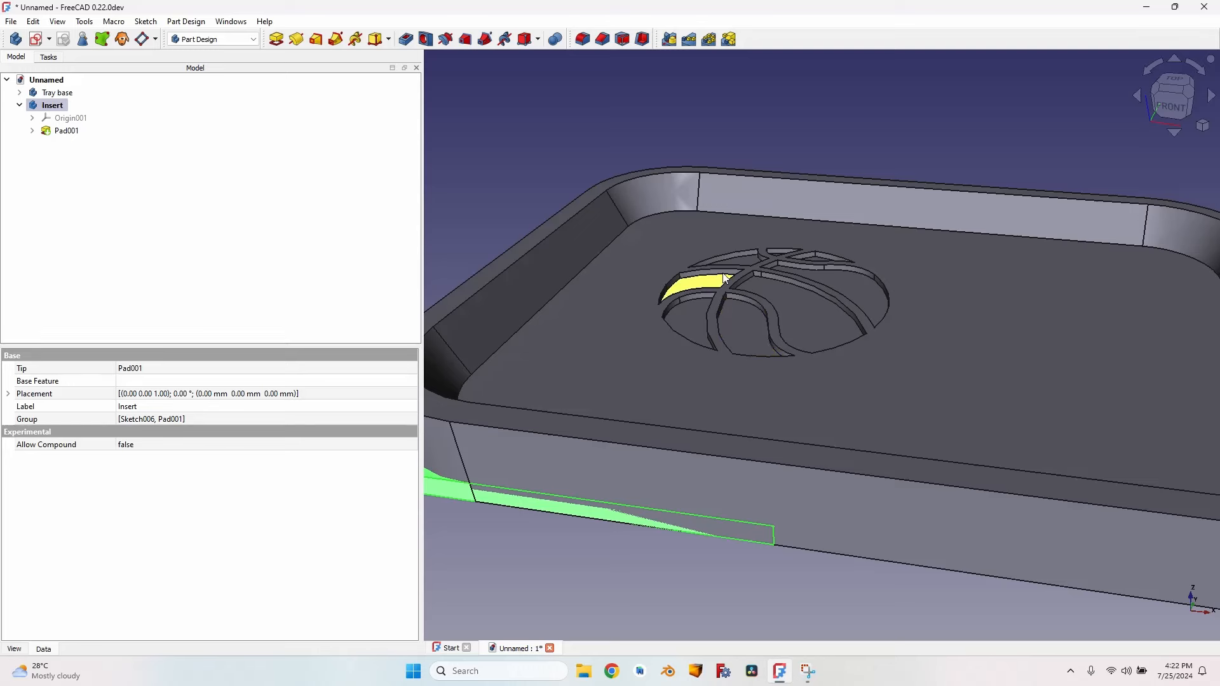
{"action": "scroll", "coordinate": [752, 401], "scroll_direction": "down", "scroll_amount": 3}
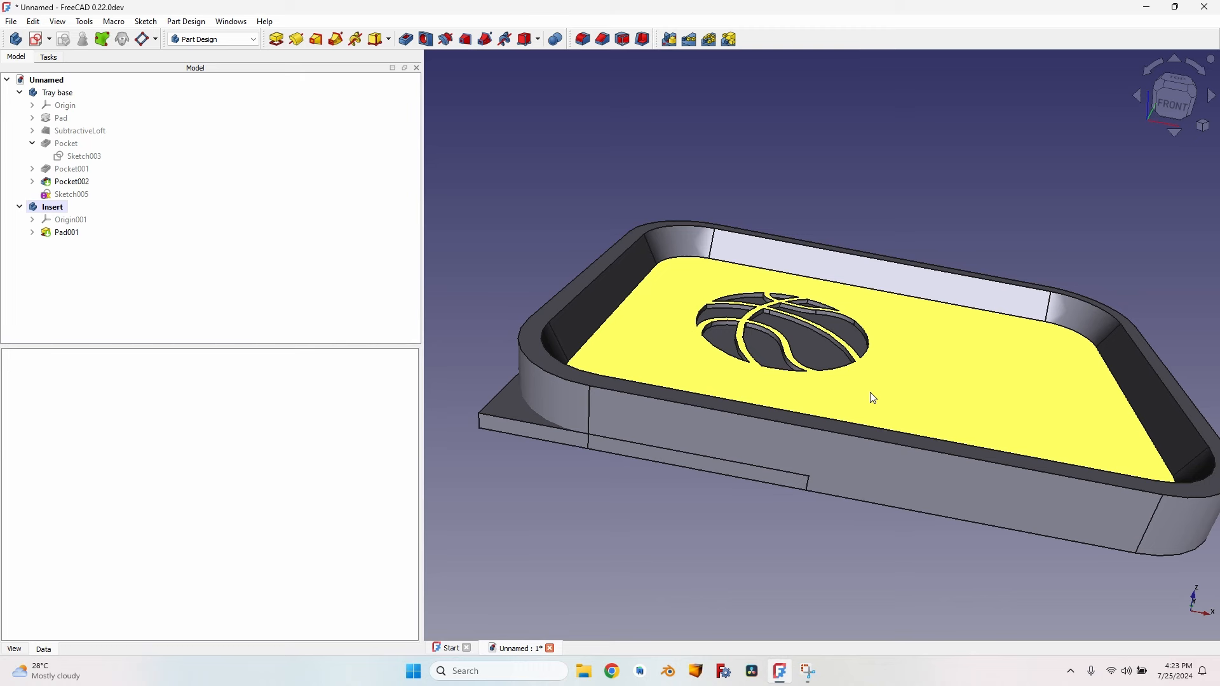
{"action": "left_click", "coordinate": [31, 131]}
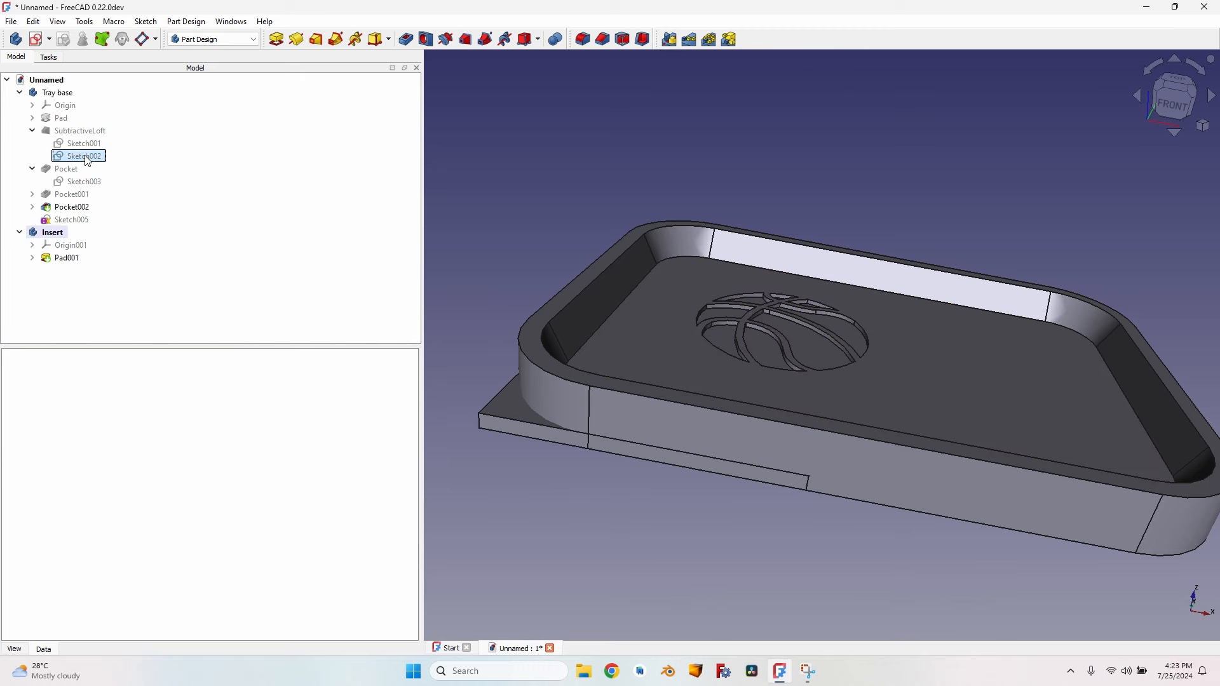
{"action": "left_click", "coordinate": [67, 207]}
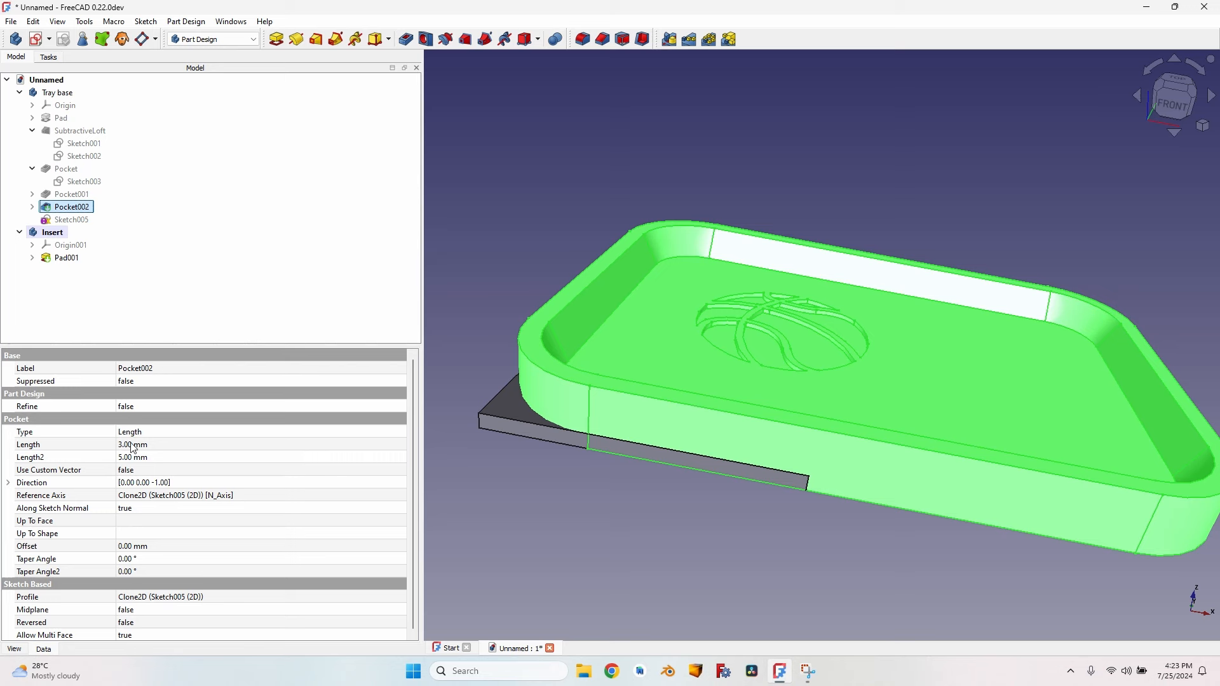
{"action": "left_click", "coordinate": [516, 222]}
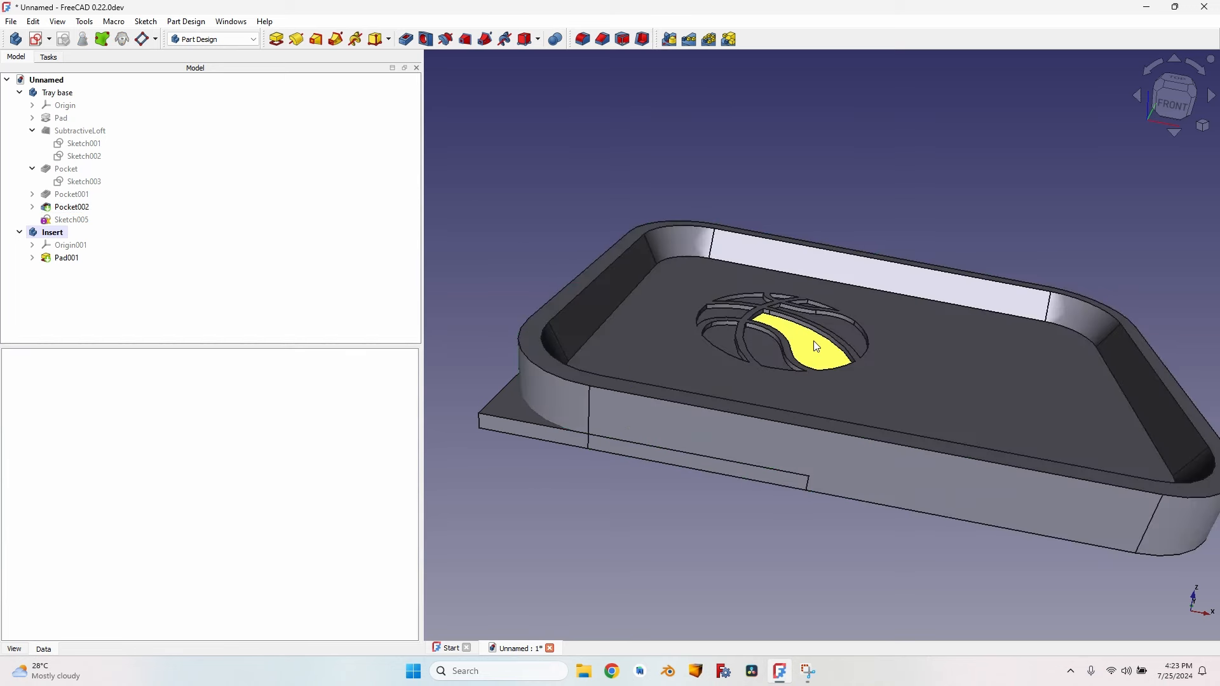
Raise the Insert body by setting its placement position z to 10 mm.
{"action": "left_click", "coordinate": [63, 235]}
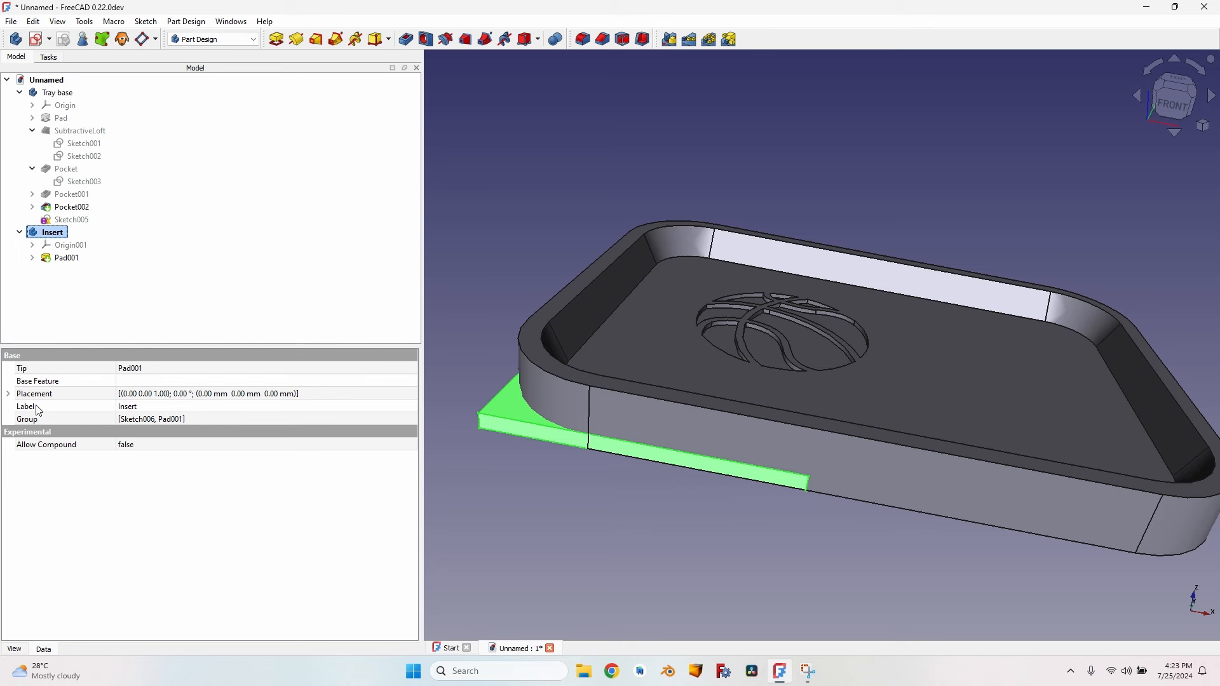
{"action": "left_click", "coordinate": [7, 395]}
{"action": "left_click", "coordinate": [22, 434]}
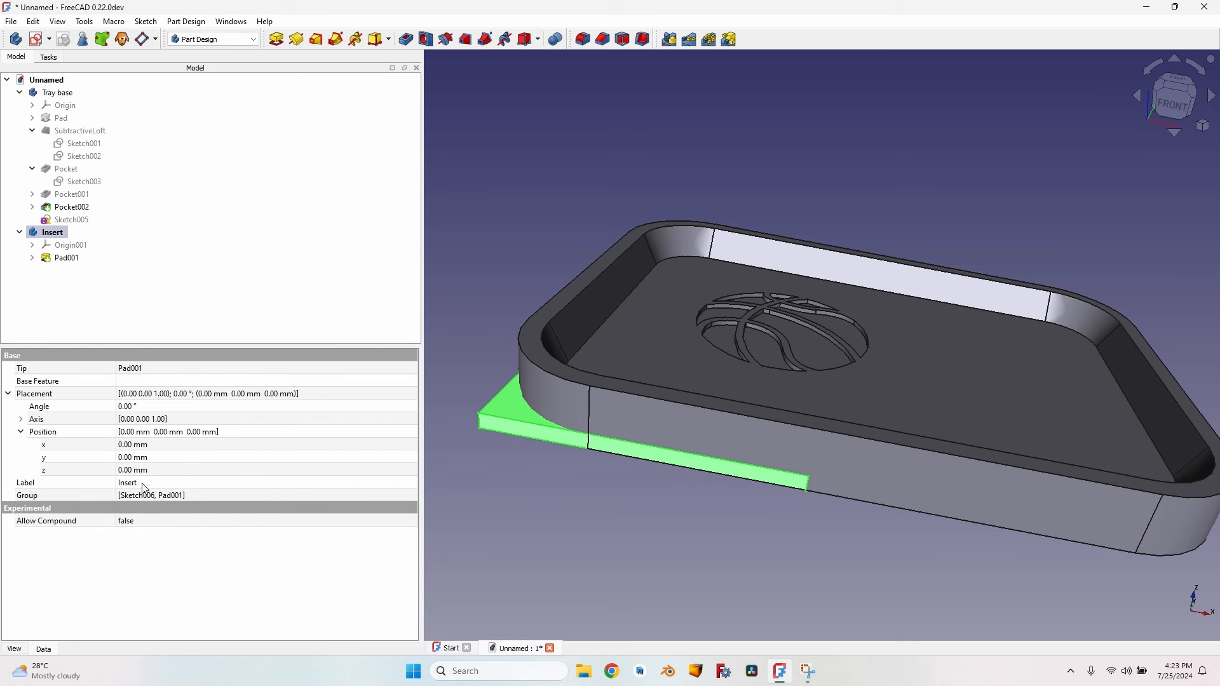
{"action": "left_click", "coordinate": [126, 471]}
{"action": "type", "text": "10"}
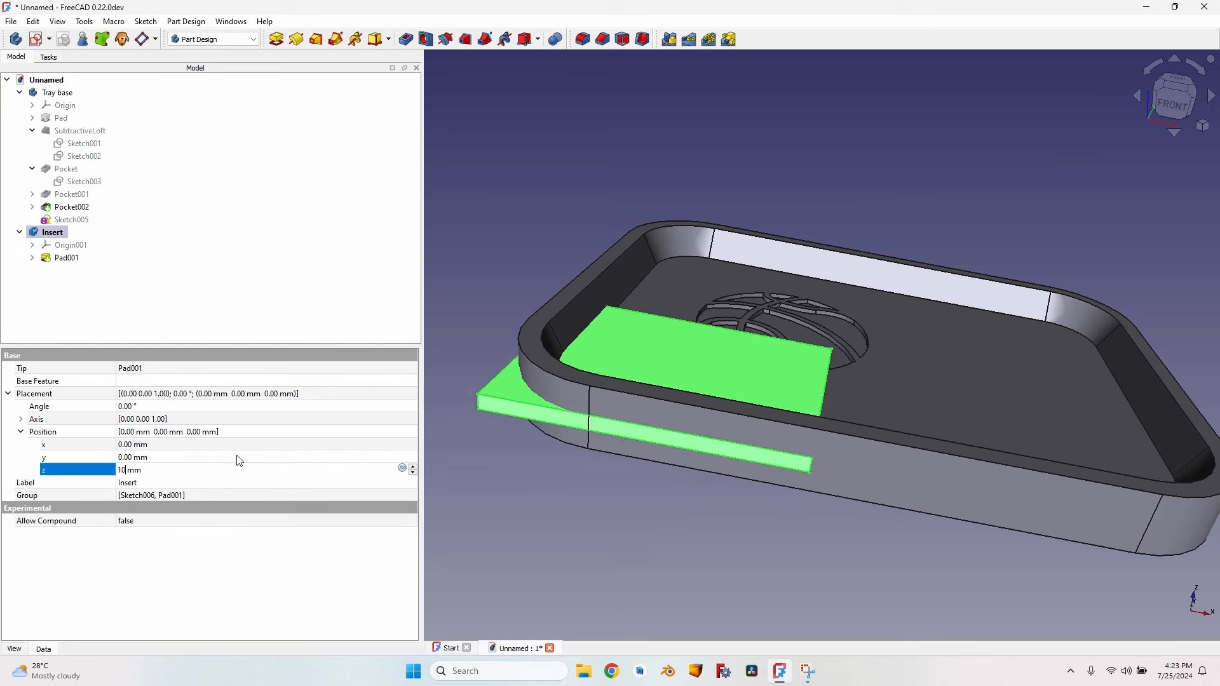
{"action": "key", "text": "Return"}
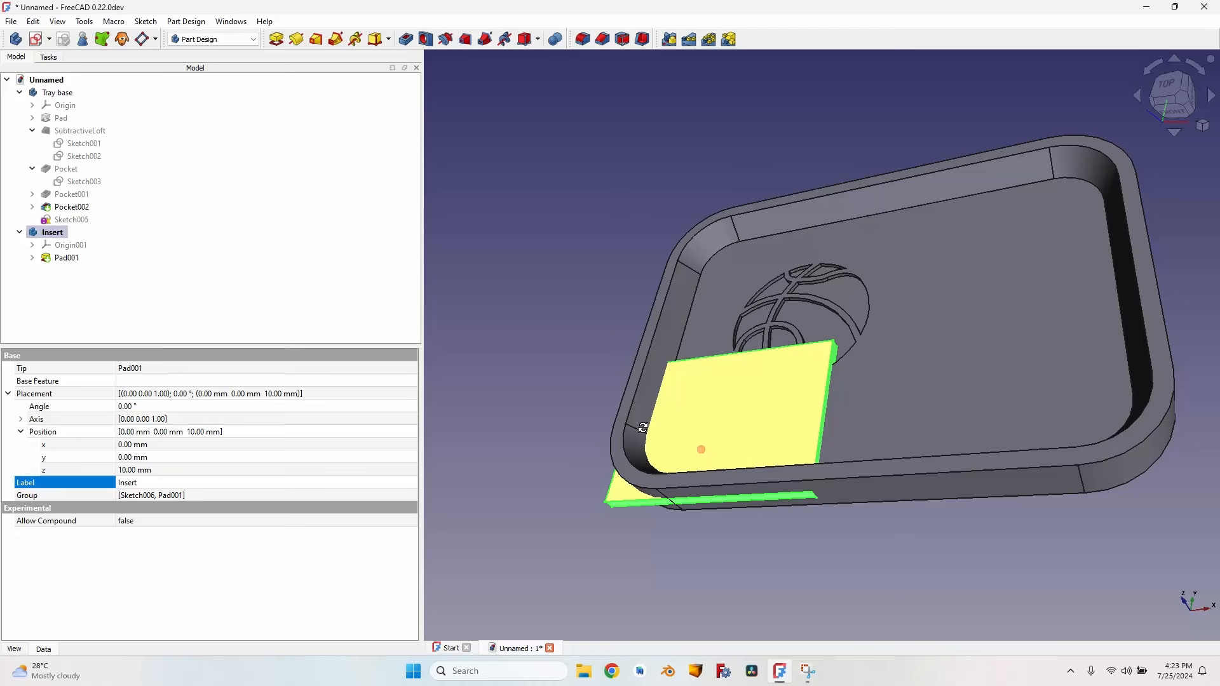
Place the Insert body over the basketball pocket by setting its position to x 50 mm and y 81 mm.
{"action": "middle_click_drag", "start_coordinate": [700, 449], "coordinate": [953, 356]}
{"action": "left_click", "coordinate": [1173, 85]}
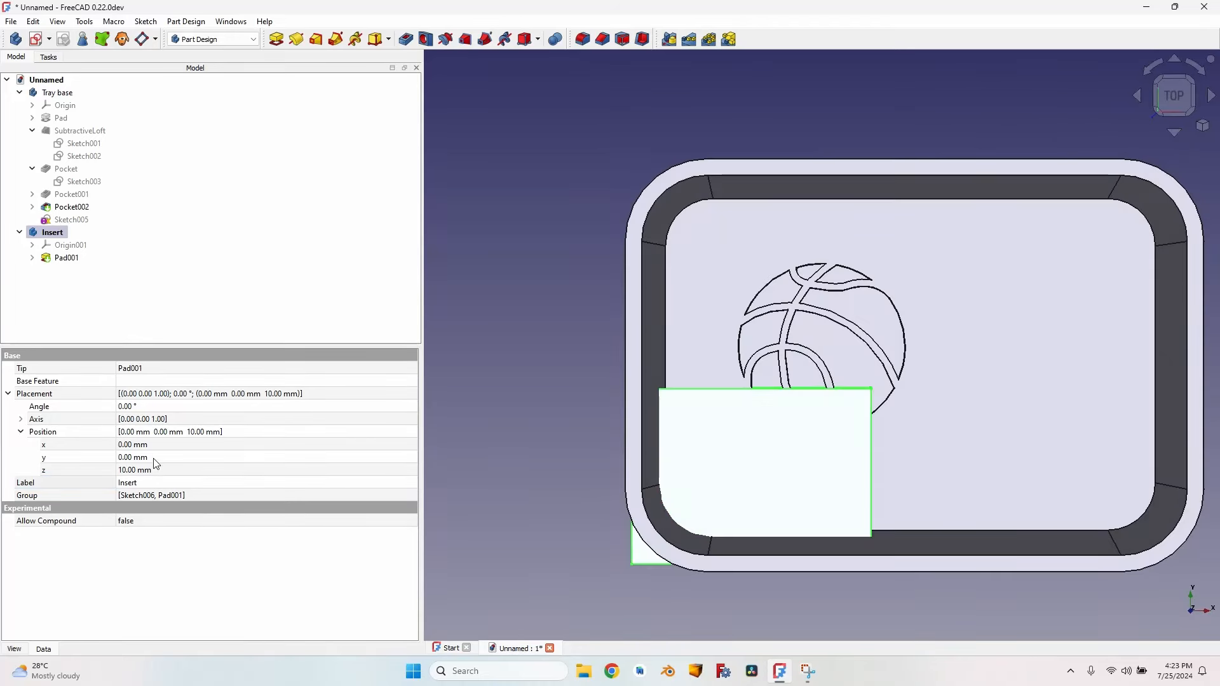
{"action": "left_click", "coordinate": [138, 447]}
{"action": "left_click", "coordinate": [138, 447]}
{"action": "type", "text": "50"}
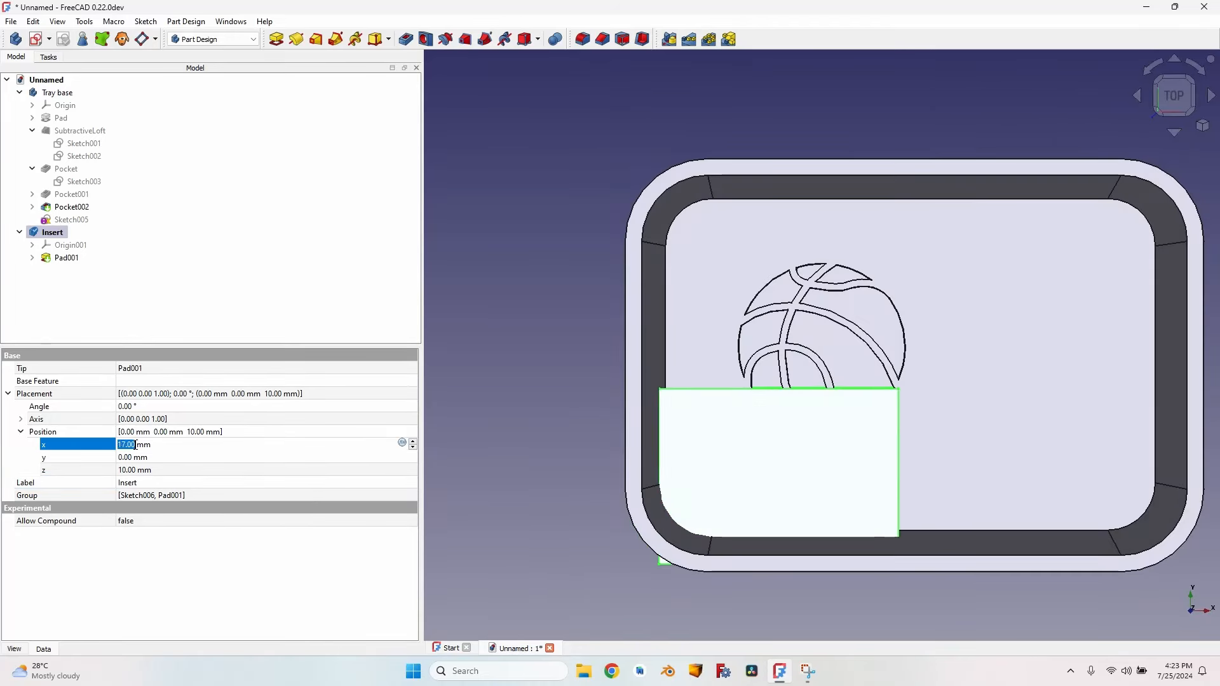
{"action": "key", "text": "Return"}
{"action": "scroll", "coordinate": [136, 459], "scroll_direction": "up", "scroll_amount": 20}
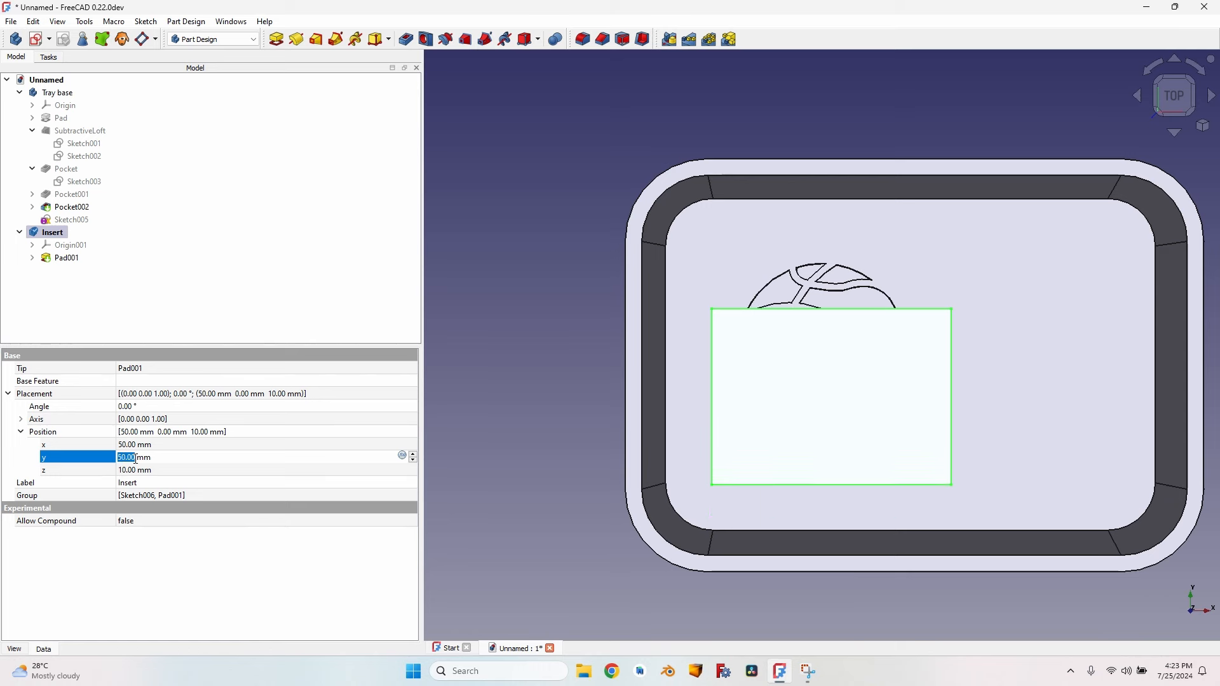
{"action": "scroll", "coordinate": [136, 458], "scroll_direction": "up", "scroll_amount": 20}
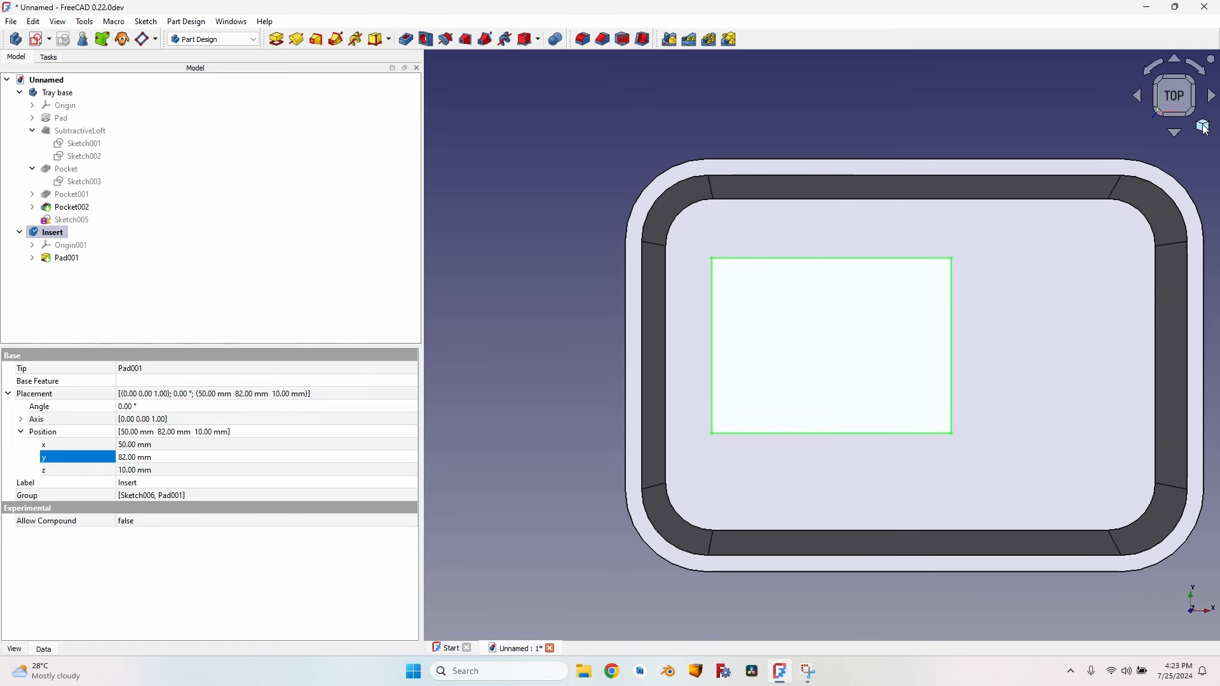
{"action": "left_click", "coordinate": [1203, 125]}
{"action": "left_click", "coordinate": [1162, 134]}
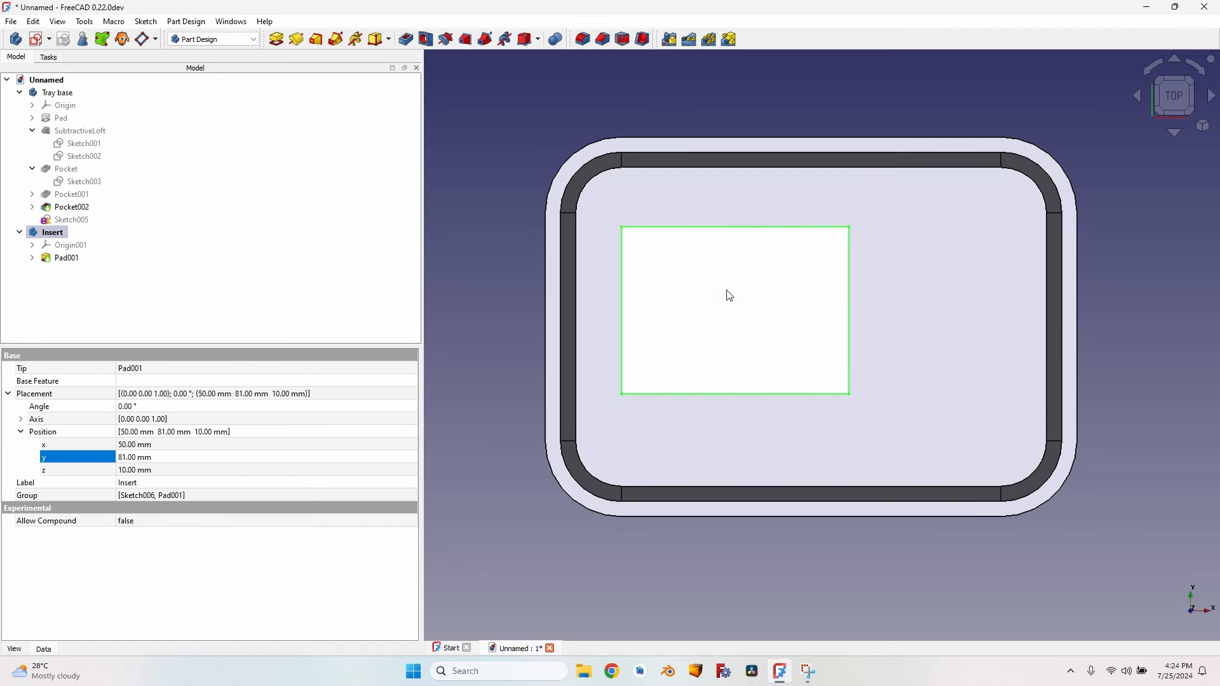
Clone the Tray base body and name the clone "tray base clone".
{"action": "key", "text": "0"}
{"action": "left_click", "coordinate": [93, 93]}
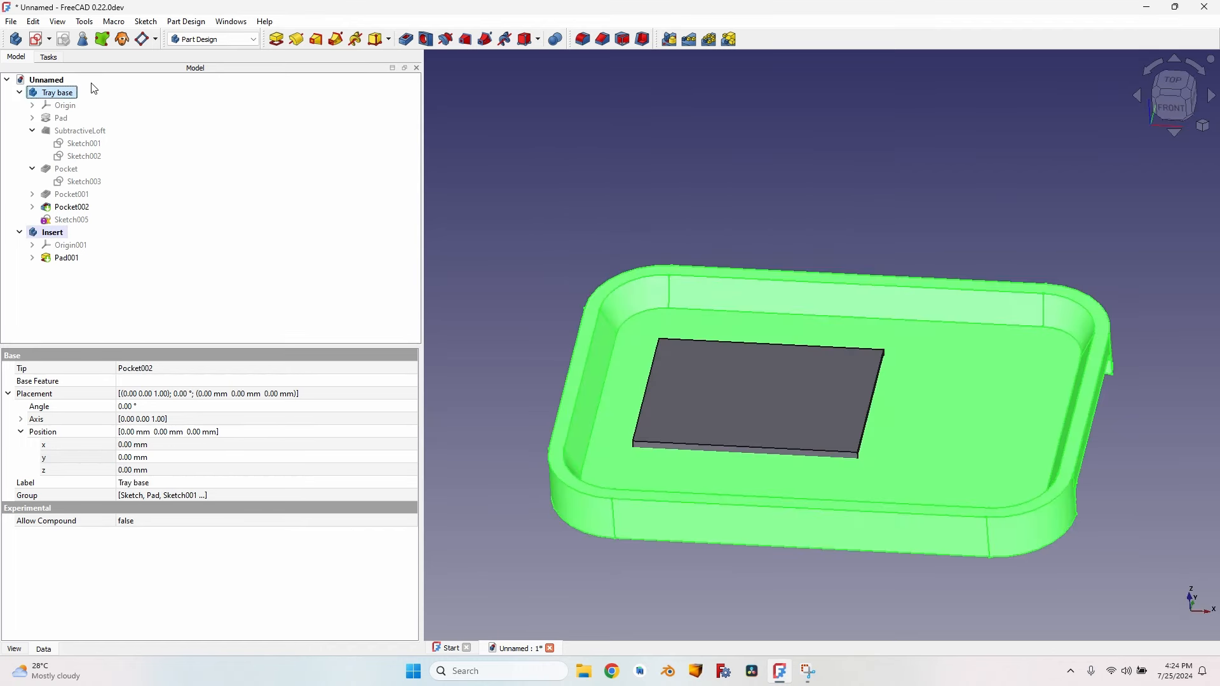
{"action": "left_click", "coordinate": [123, 40]}
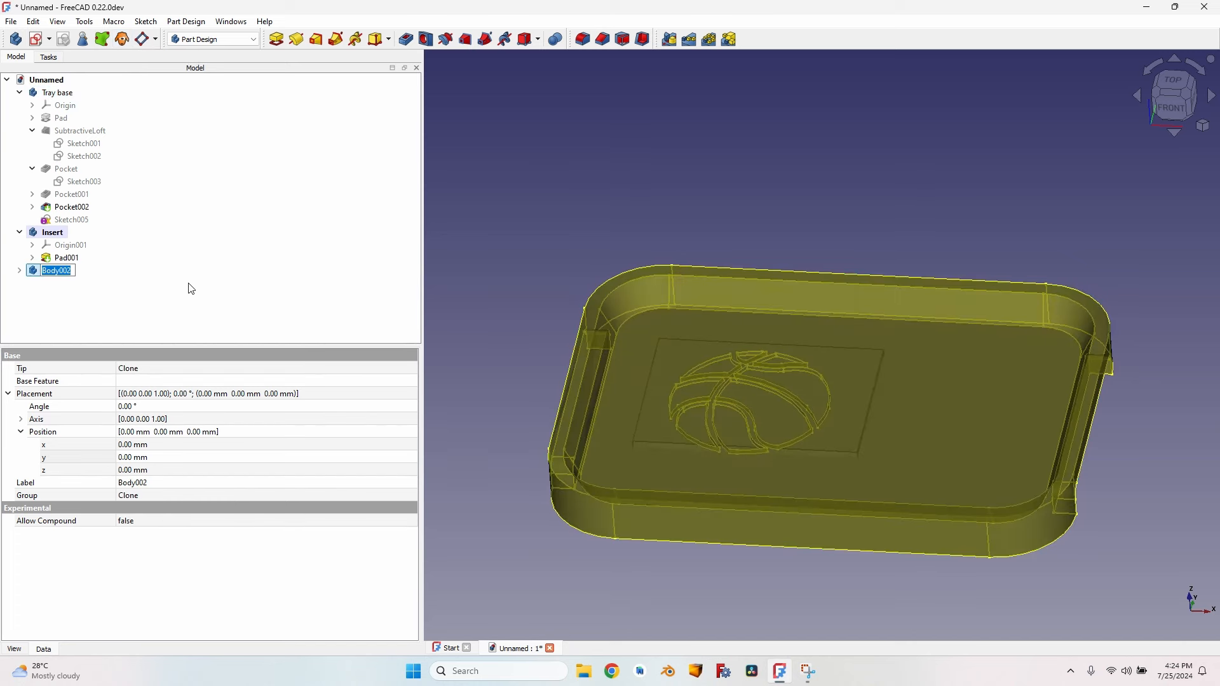
{"action": "type", "text": "tray"}
{"action": "type", "text": " base clo"}
{"action": "type", "text": "ne"}
{"action": "key", "text": "Return"}
In the Part workbench, subtract the tray base clone from the Insert body with a Boolean cut.
{"action": "left_click", "coordinate": [214, 39]}
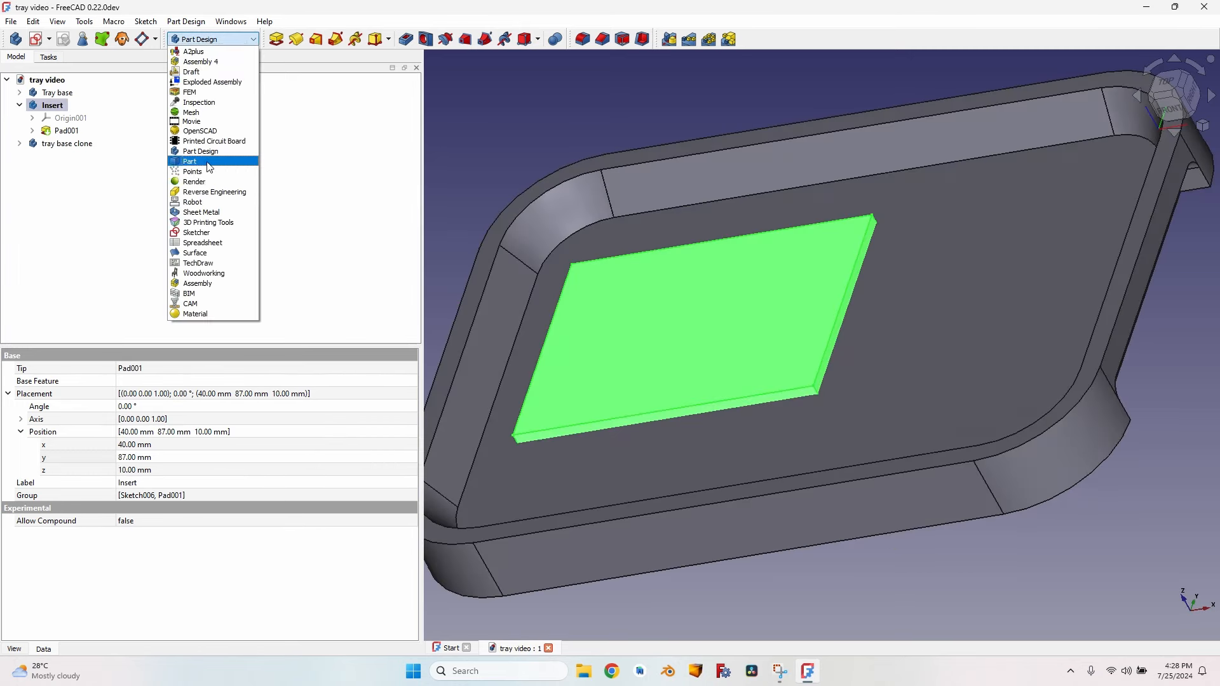
{"action": "left_click", "coordinate": [185, 164]}
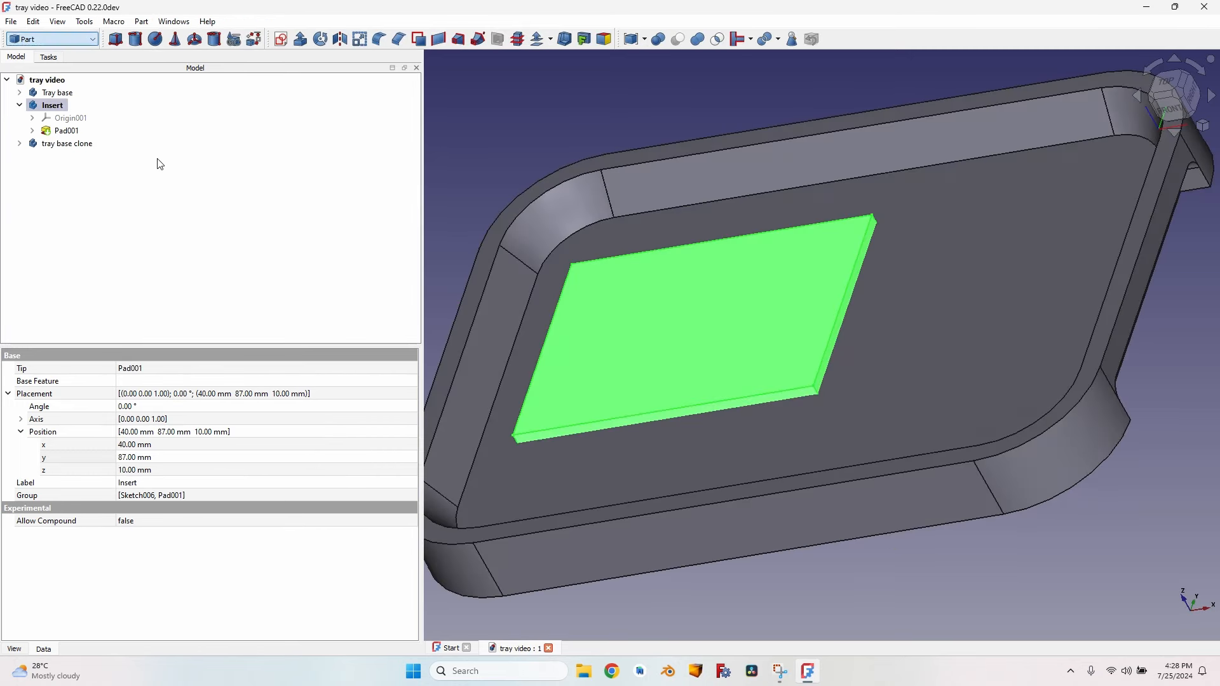
{"action": "left_click", "coordinate": [74, 145], "text": "ctrl"}
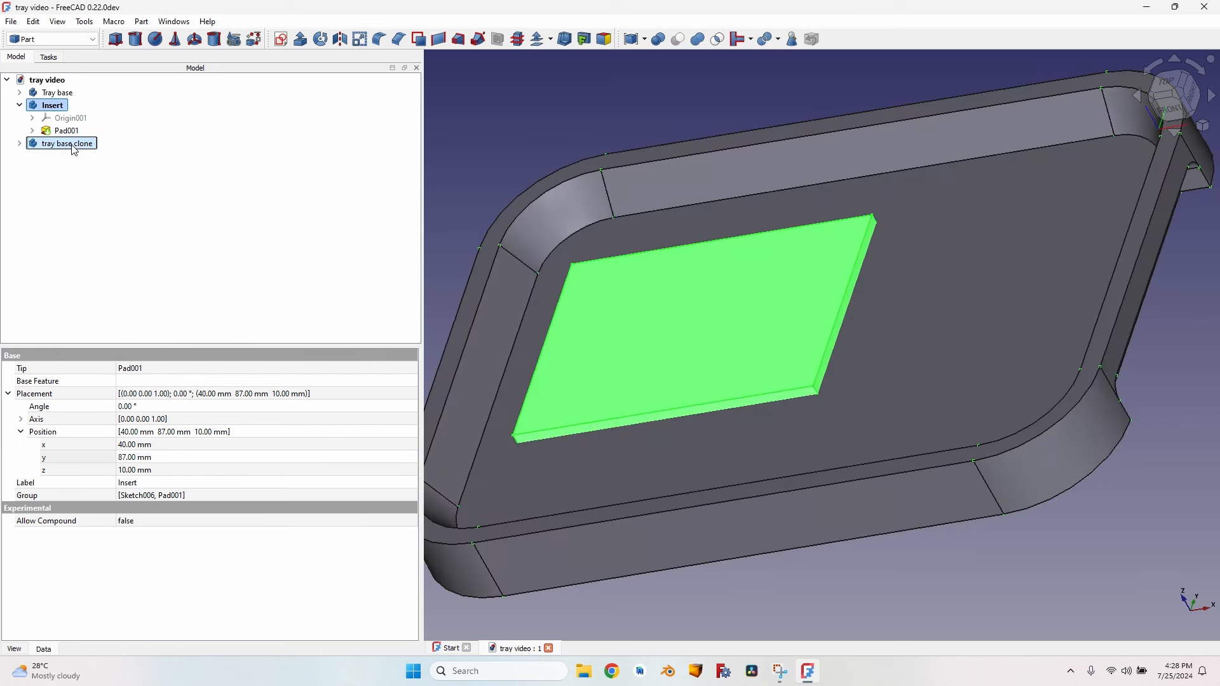
{"action": "left_click", "coordinate": [678, 40]}
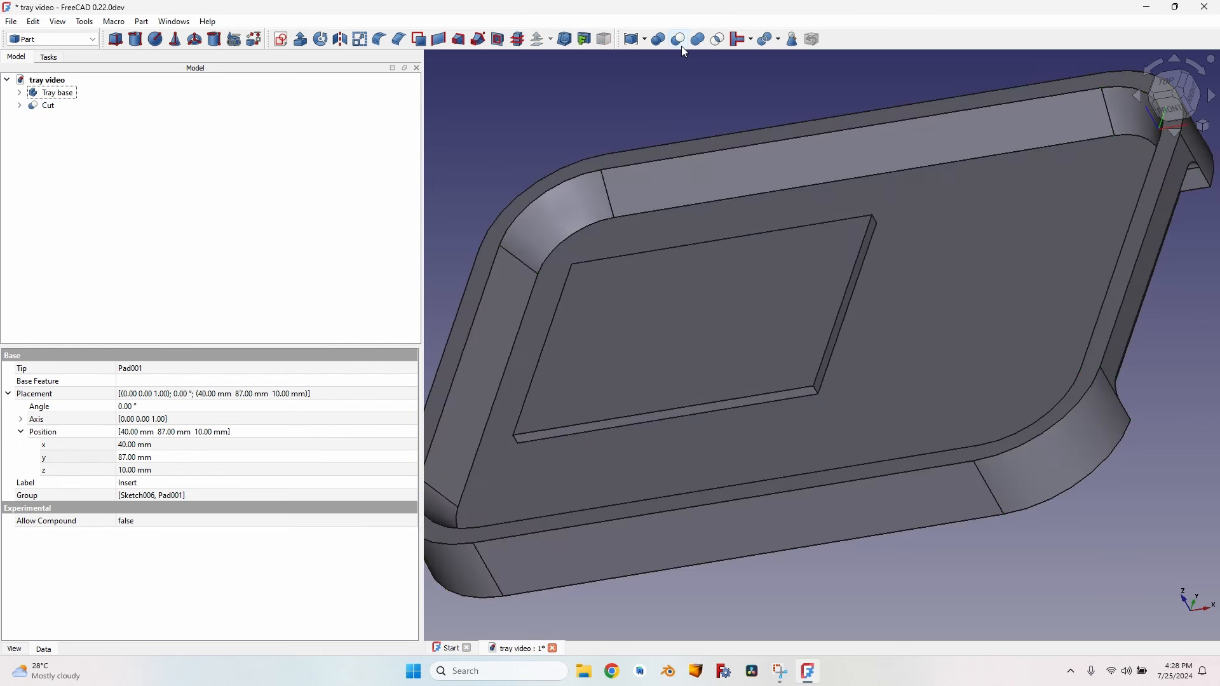
Hide the Tray base body and inspect the underside of the cut insert.
{"action": "left_click", "coordinate": [53, 92]}
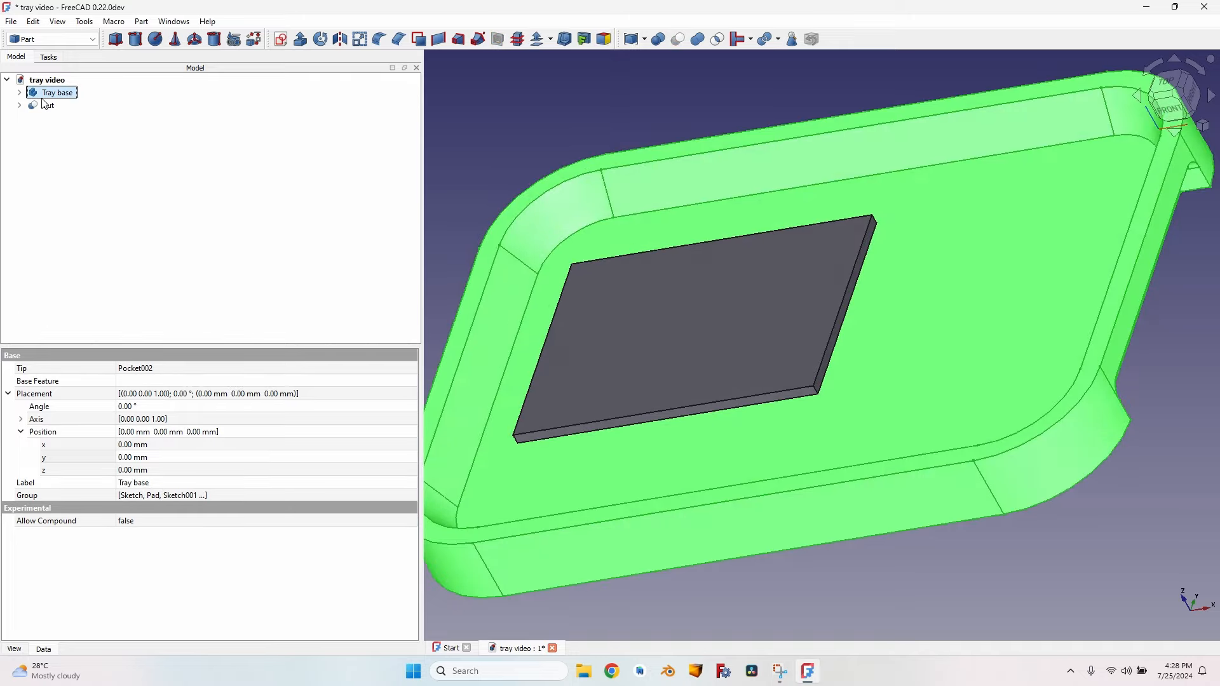
{"action": "key", "text": "space"}
{"action": "middle_click_drag", "start_coordinate": [856, 286], "coordinate": [652, 156]}
{"action": "middle_click_drag", "start_coordinate": [887, 401], "coordinate": [852, 483]}
Rename the cut result to "Insert cutout".
{"action": "left_click", "coordinate": [43, 106]}
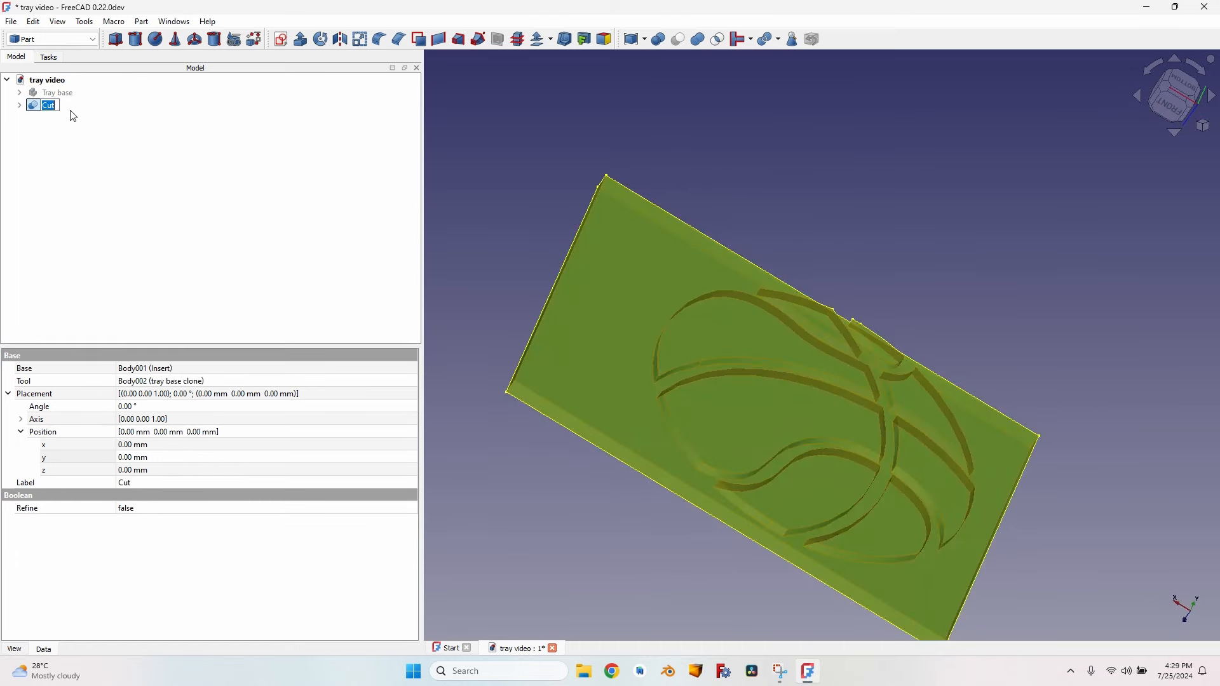
{"action": "type", "text": "Insert"}
{"action": "type", "text": " cutout"}
{"action": "key", "text": "Return"}
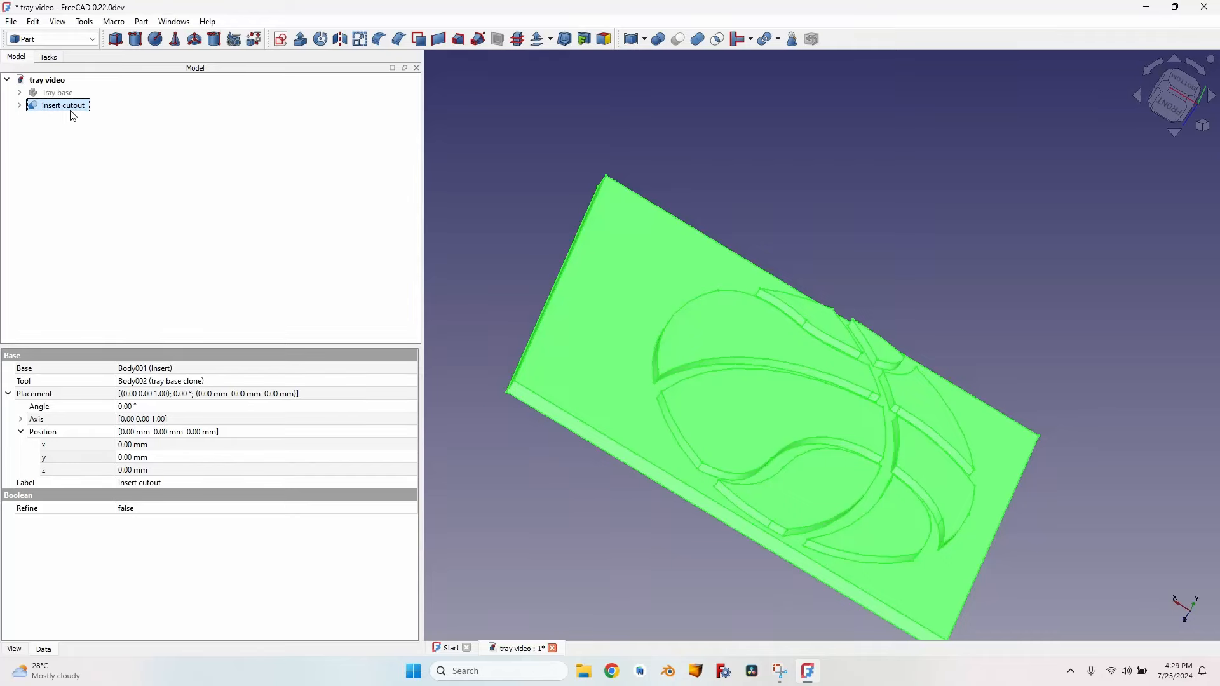
Show the Tray base, hide the Insert cutout and examine the basketball pocket's inner corners from above.
{"action": "left_click", "coordinate": [71, 95]}
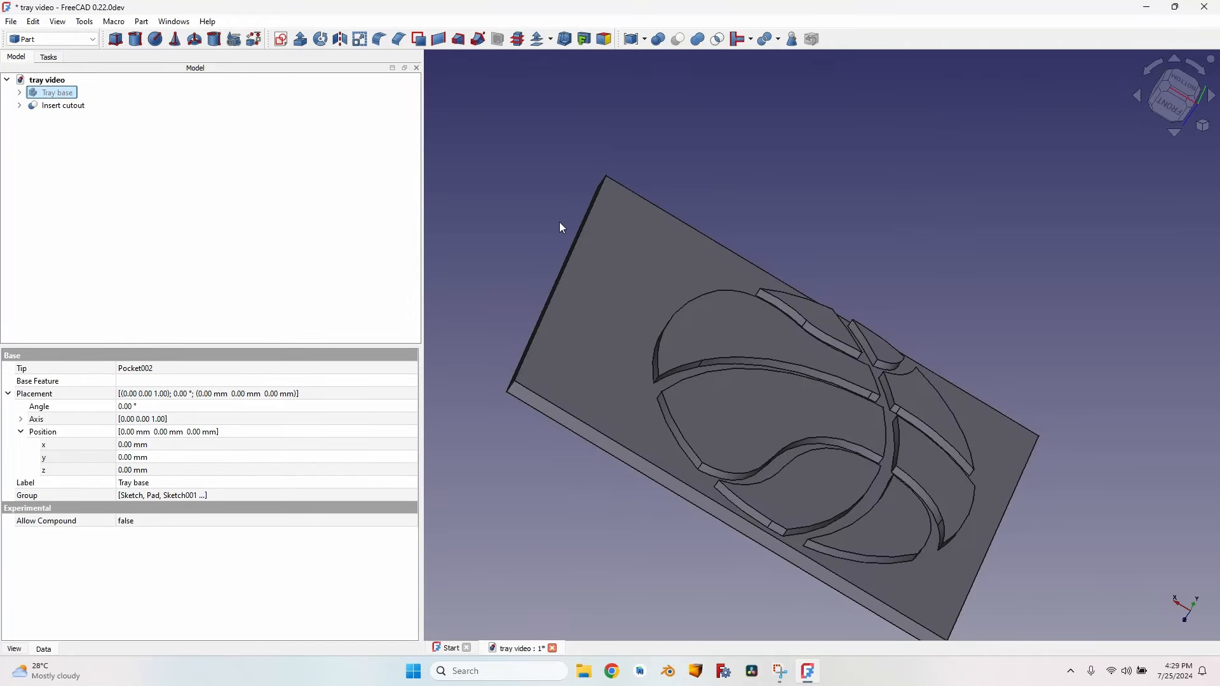
{"action": "scroll", "coordinate": [777, 416], "scroll_direction": "up", "scroll_amount": 5}
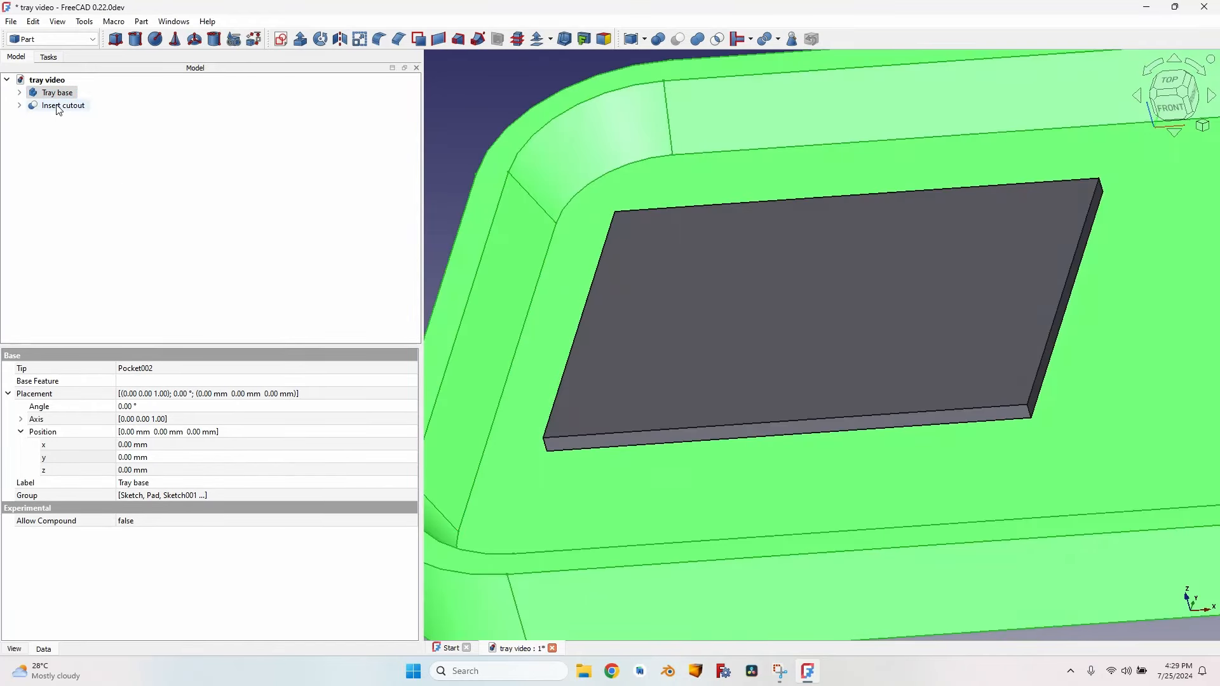
{"action": "left_click", "coordinate": [57, 106]}
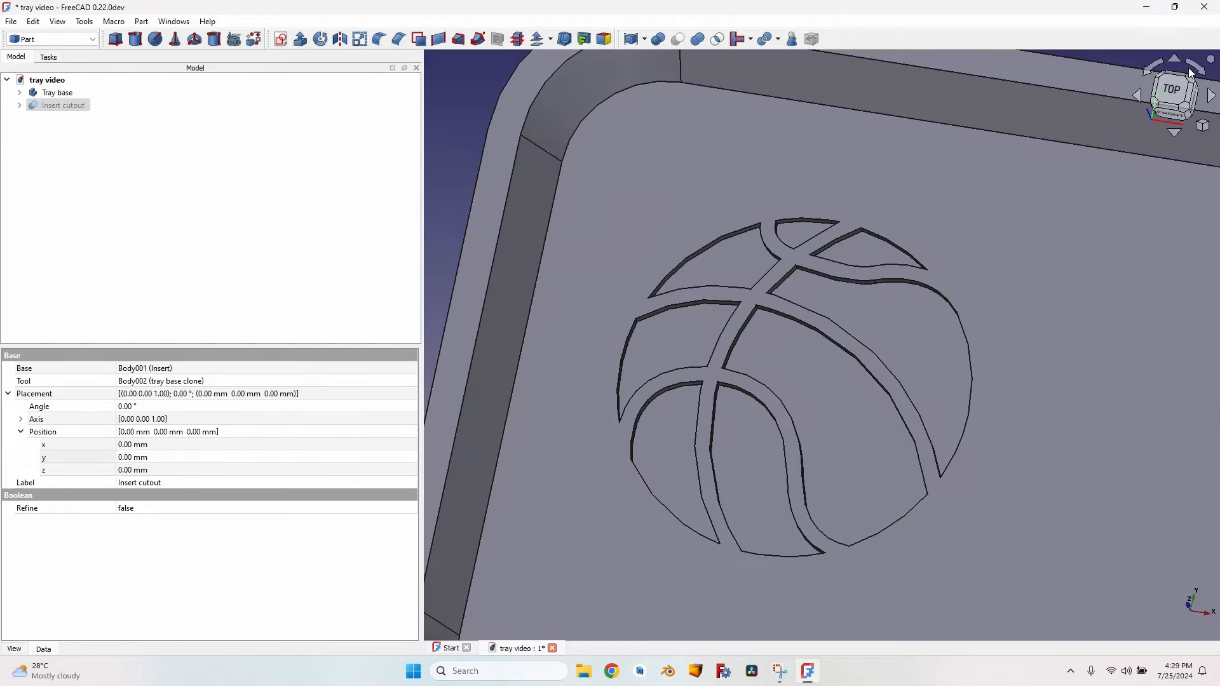
{"action": "left_click", "coordinate": [1174, 82]}
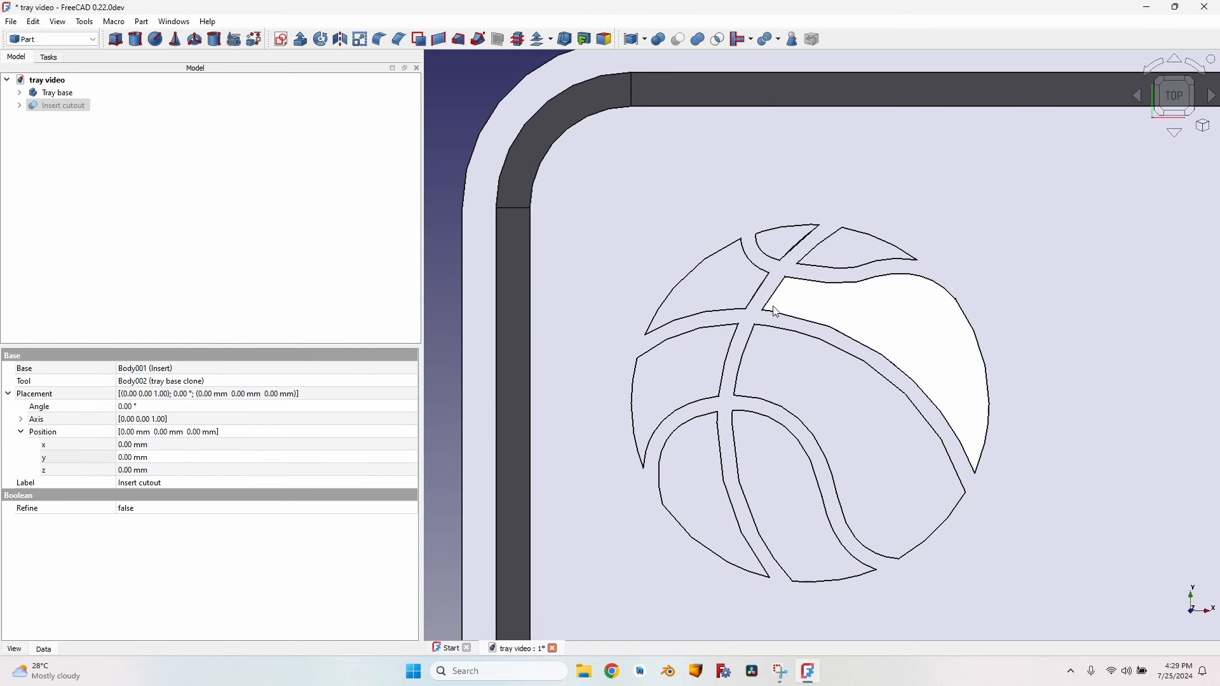
{"action": "scroll", "coordinate": [771, 311], "scroll_direction": "up", "scroll_amount": 8}
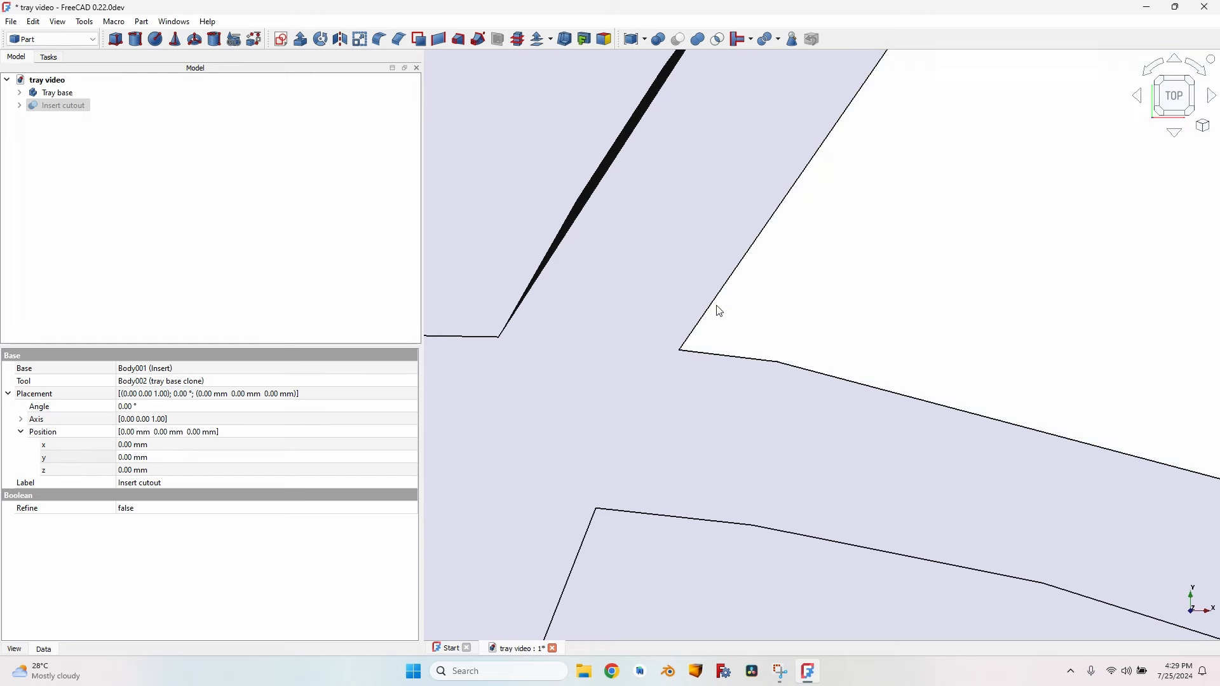
Show the Insert cutout, hide the Tray base and examine the corners of the basketball shapes on the insert's underside.
{"action": "left_click", "coordinate": [57, 109]}
{"action": "key", "text": "space"}
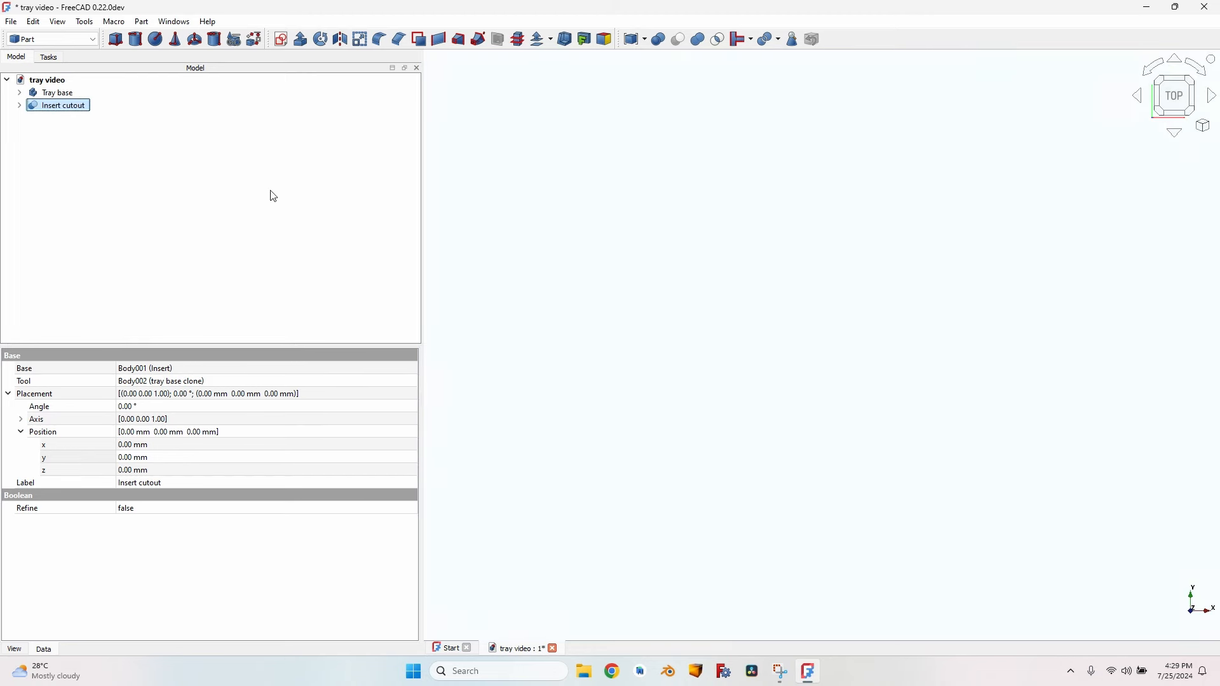
{"action": "left_click", "coordinate": [58, 95]}
{"action": "middle_click_drag", "start_coordinate": [879, 310], "coordinate": [536, 326]}
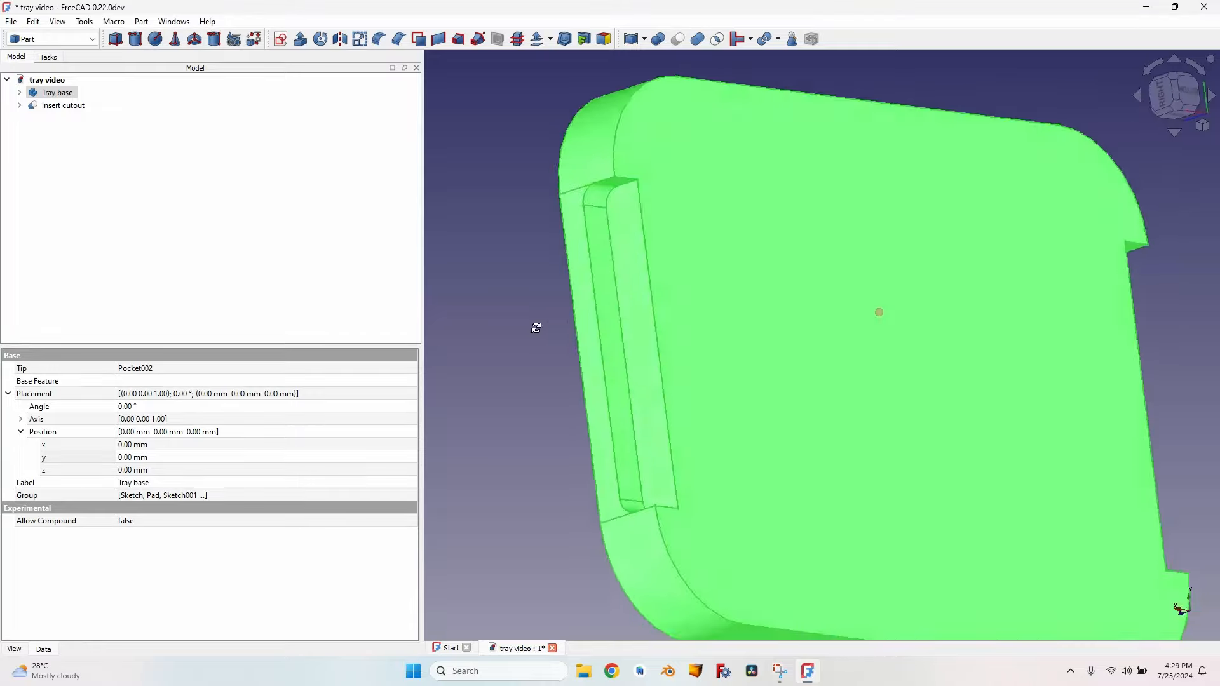
{"action": "key", "text": "space"}
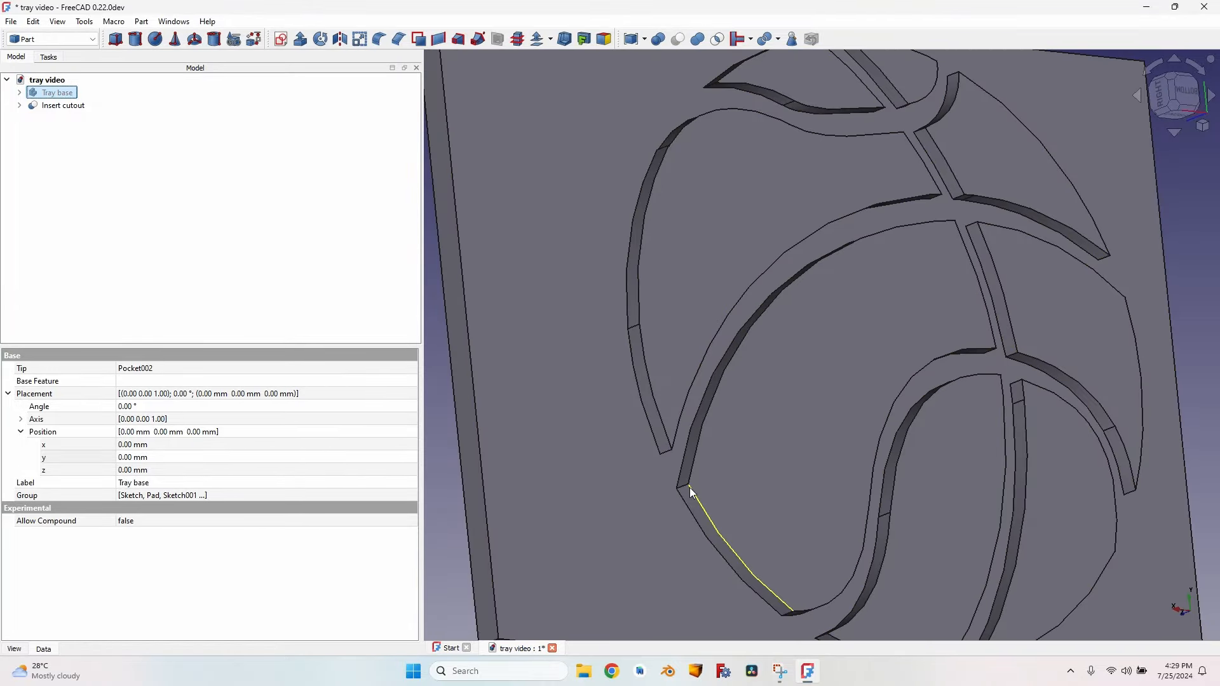
Show the Tray base again and examine the whole tray together with the Insert cutout.
{"action": "key", "text": "space"}
{"action": "left_click", "coordinate": [62, 105]}
{"action": "scroll", "coordinate": [766, 324], "scroll_direction": "down", "scroll_amount": 10}
{"action": "middle_click_drag", "start_coordinate": [608, 286], "coordinate": [954, 224]}
{"action": "scroll", "coordinate": [575, 364], "scroll_direction": "up", "scroll_amount": 1}
{"action": "middle_click_drag", "start_coordinate": [576, 365], "coordinate": [811, 331]}
{"action": "scroll", "coordinate": [730, 362], "scroll_direction": "up", "scroll_amount": 1}
{"action": "middle_click_drag", "start_coordinate": [729, 363], "coordinate": [643, 340]}
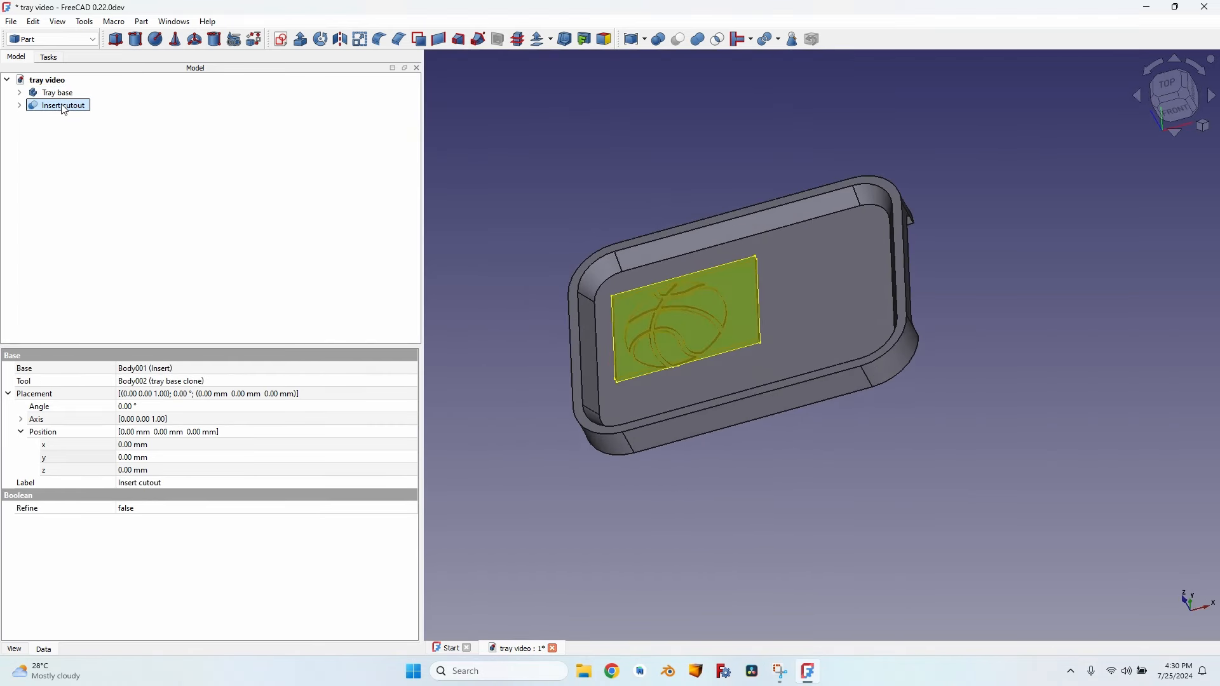
{"action": "left_click", "coordinate": [485, 169]}
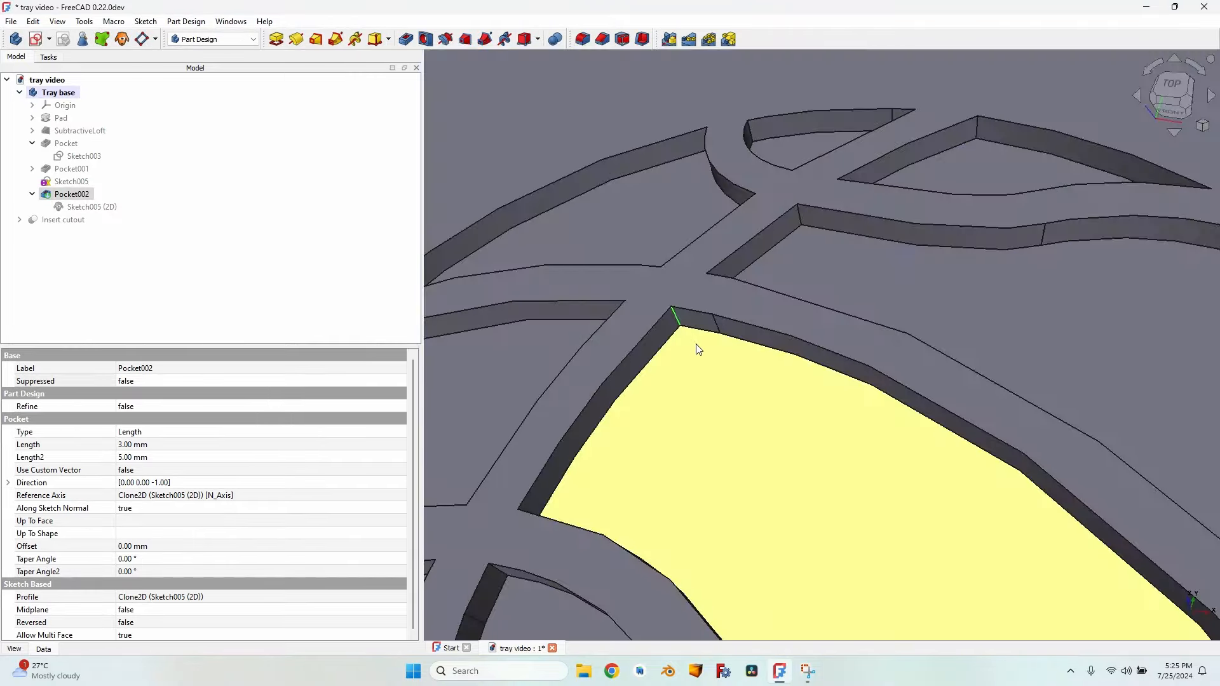
Fillet the four vertical corner edges of the basketball pocket's large central segment with a 1.59 mm radius.
{"action": "scroll", "coordinate": [696, 347], "scroll_direction": "down", "scroll_amount": 5}
{"action": "scroll", "coordinate": [876, 441], "scroll_direction": "up", "scroll_amount": 5}
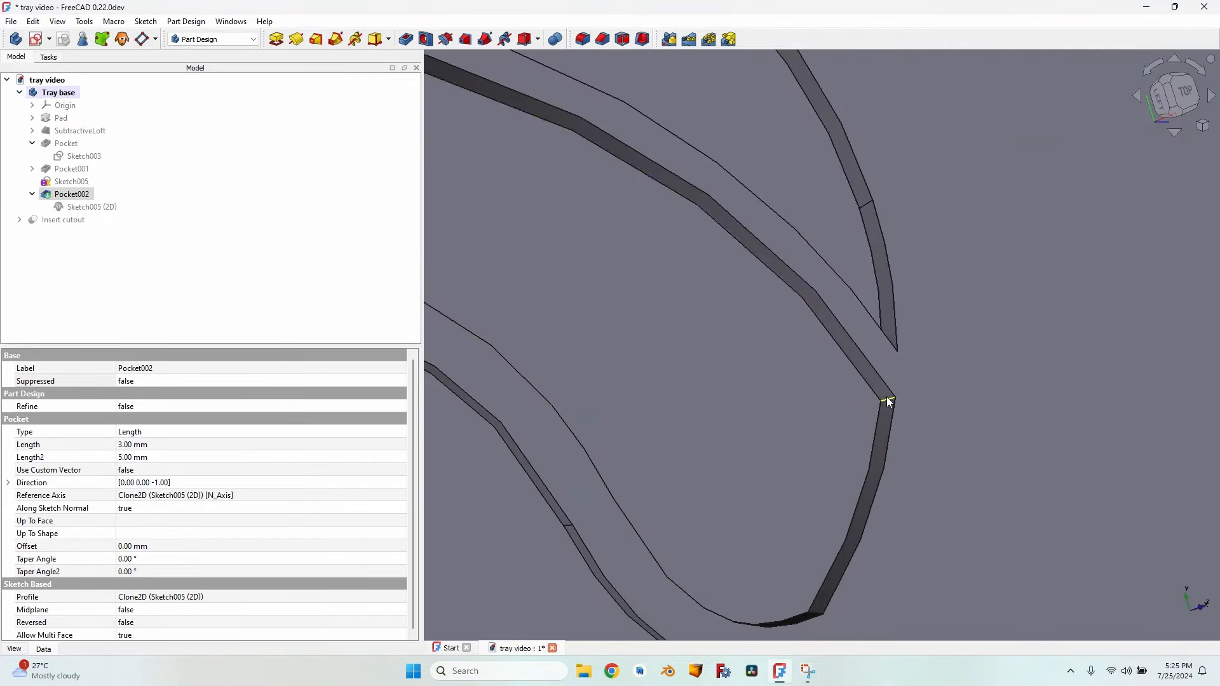
{"action": "scroll", "coordinate": [762, 440], "scroll_direction": "down", "scroll_amount": 5}
{"action": "scroll", "coordinate": [788, 470], "scroll_direction": "up", "scroll_amount": 10}
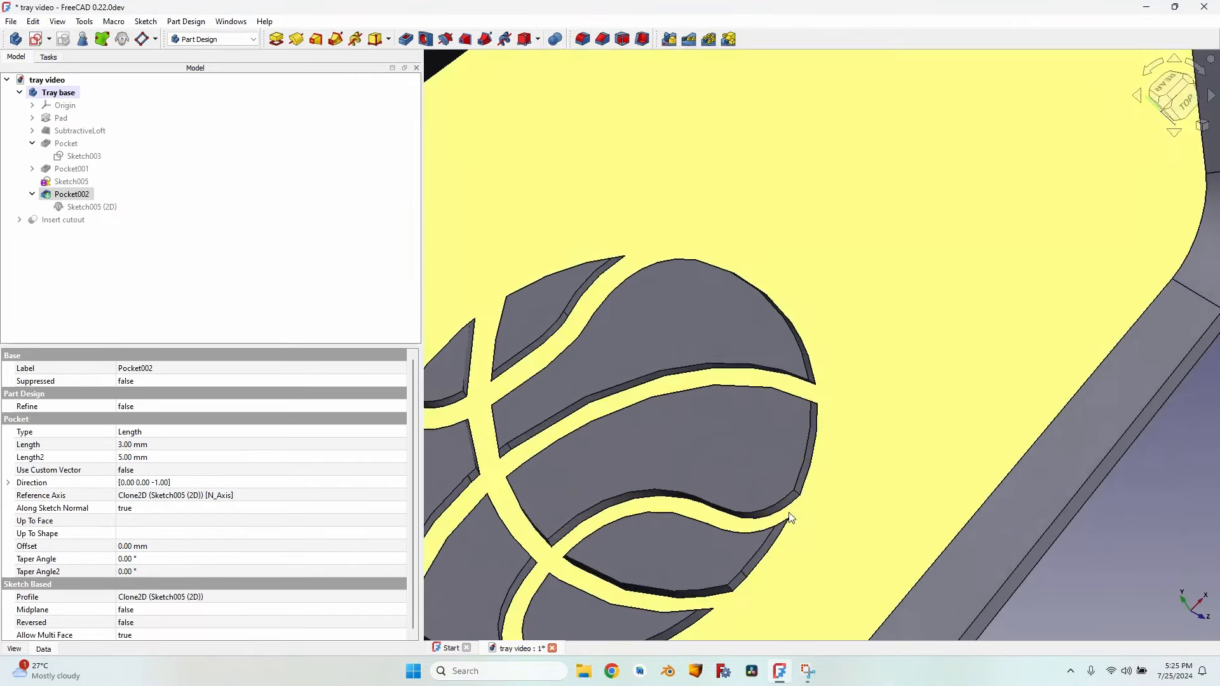
{"action": "scroll", "coordinate": [812, 481], "scroll_direction": "down", "scroll_amount": 5}
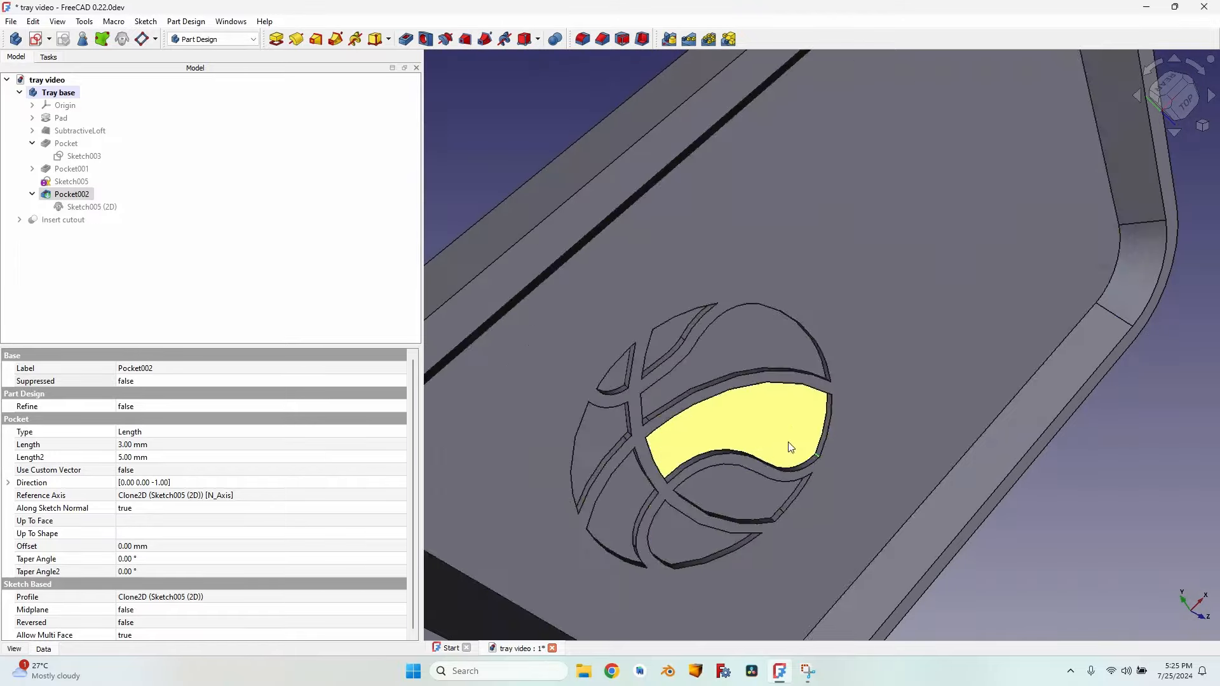
{"action": "scroll", "coordinate": [790, 449], "scroll_direction": "up", "scroll_amount": 8}
{"action": "scroll", "coordinate": [687, 433], "scroll_direction": "down", "scroll_amount": 3}
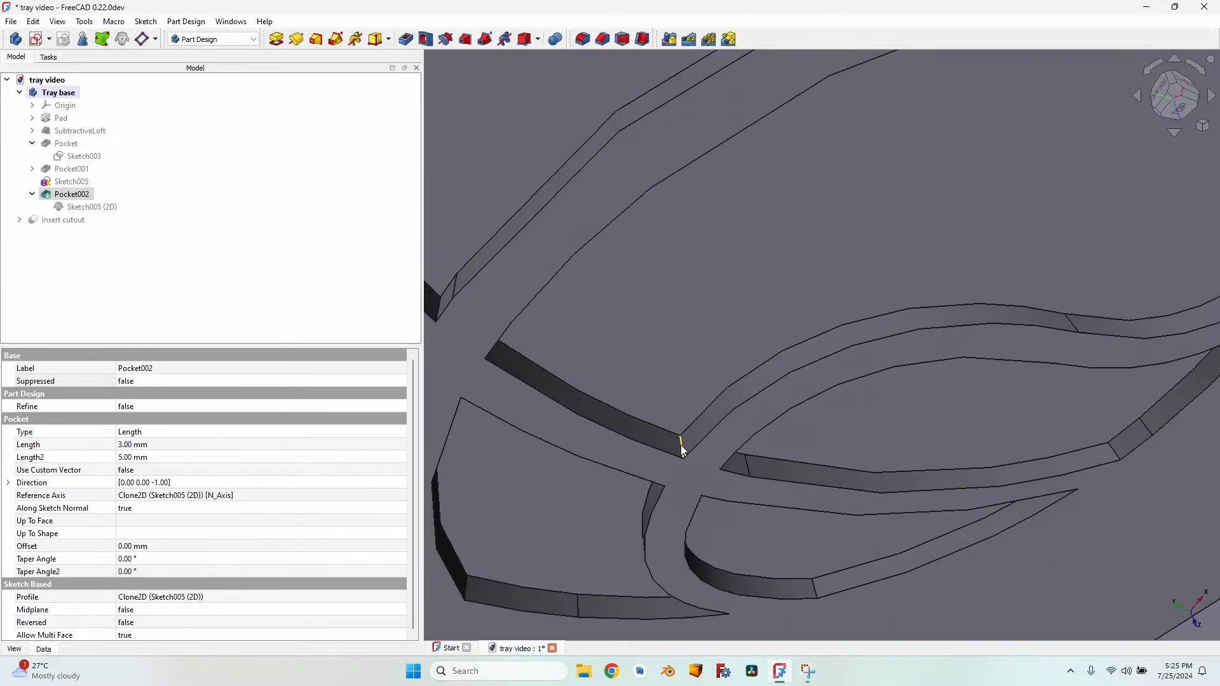
{"action": "scroll", "coordinate": [680, 445], "scroll_direction": "down", "scroll_amount": 3}
{"action": "key", "text": "2"}
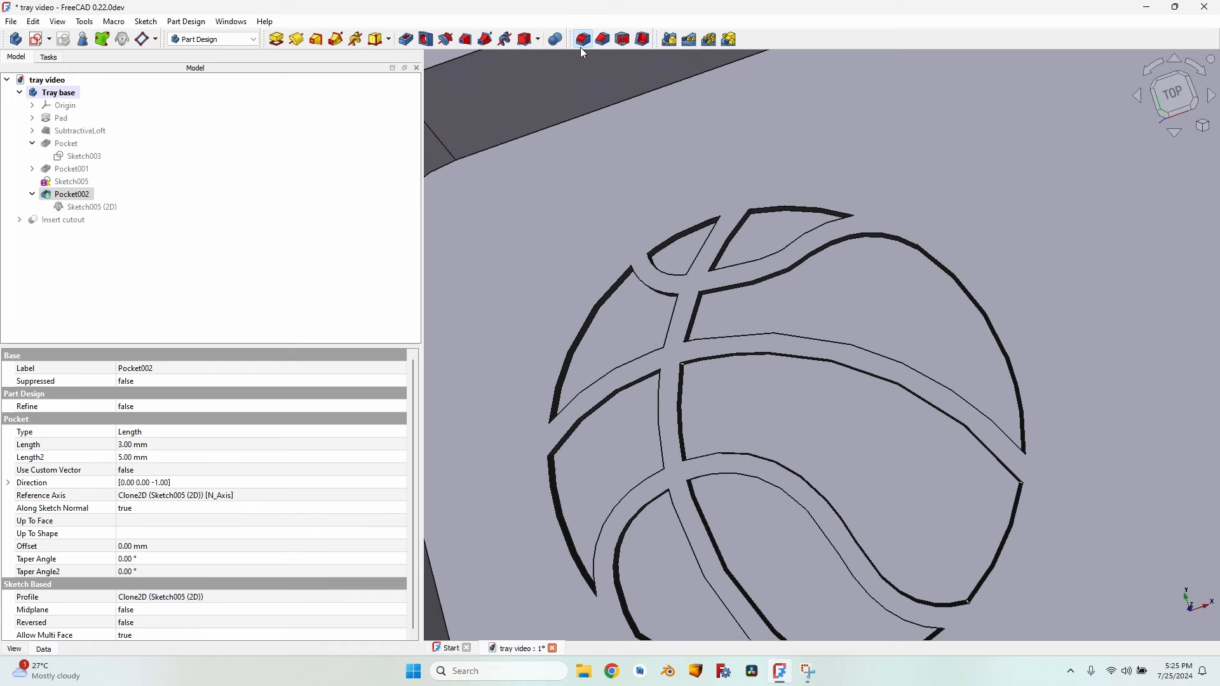
{"action": "left_click", "coordinate": [581, 45]}
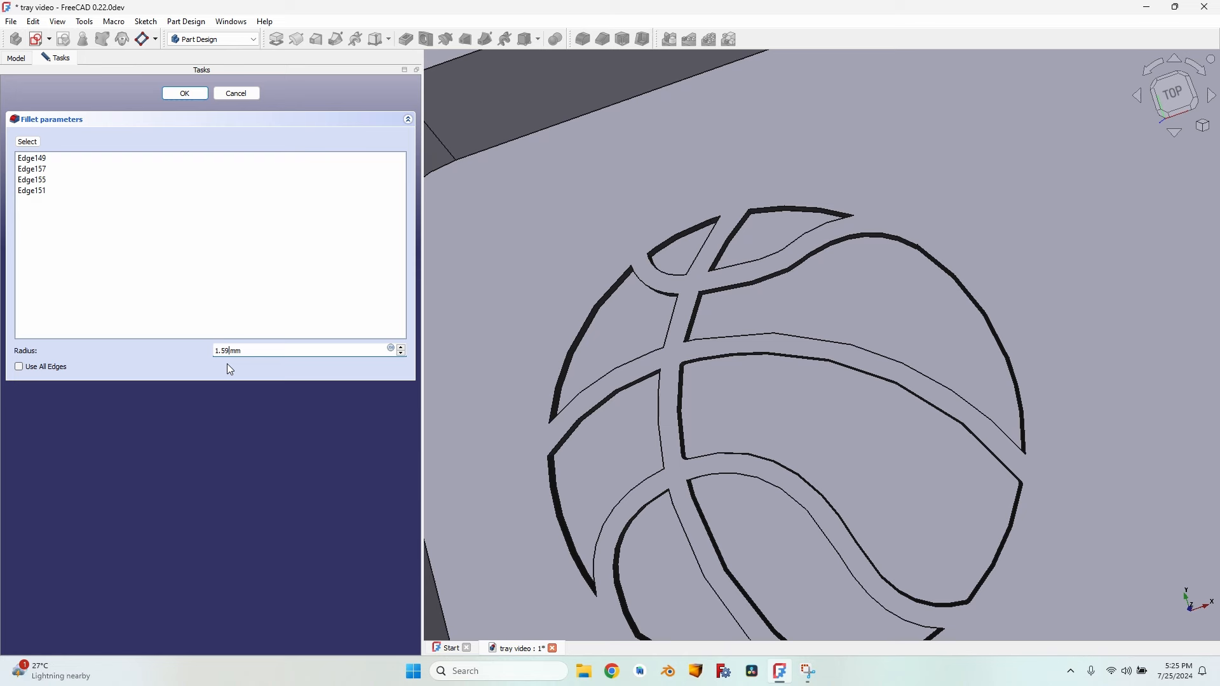
{"action": "left_click", "coordinate": [185, 93]}
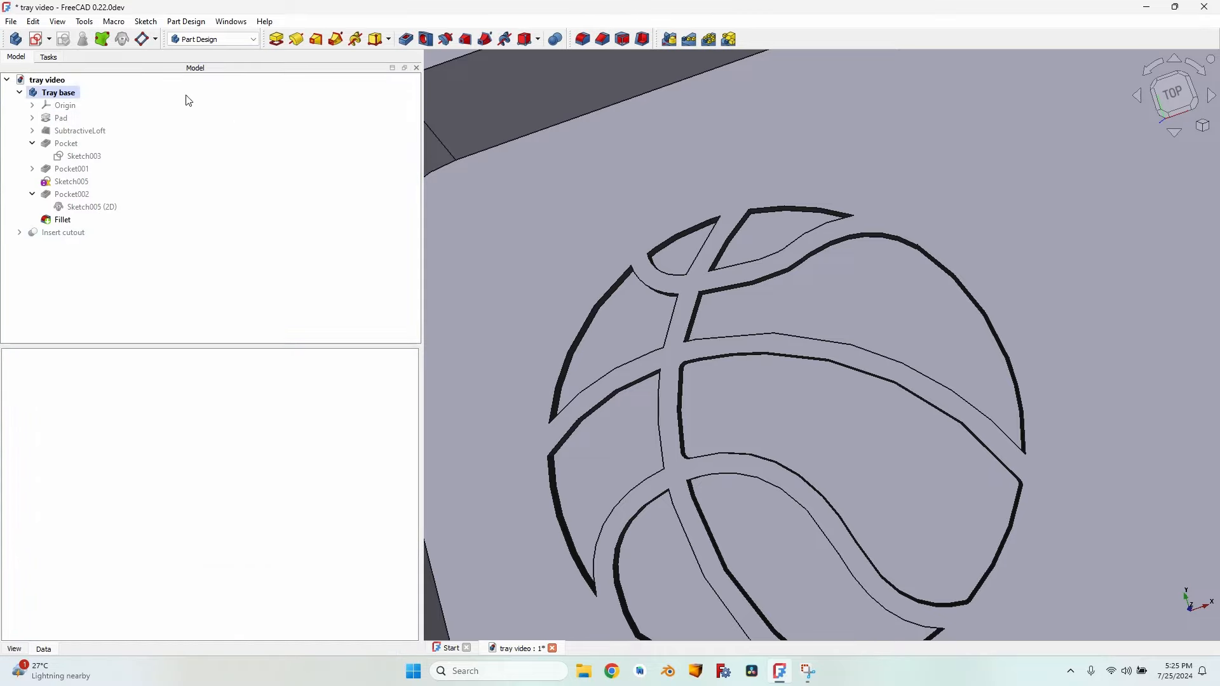
Reopen the basketball fillet and add the three vertical corner edges of the lower middle pocket segment.
{"action": "scroll", "coordinate": [651, 378], "scroll_direction": "down", "scroll_amount": 1}
{"action": "scroll", "coordinate": [902, 524], "scroll_direction": "up", "scroll_amount": 3}
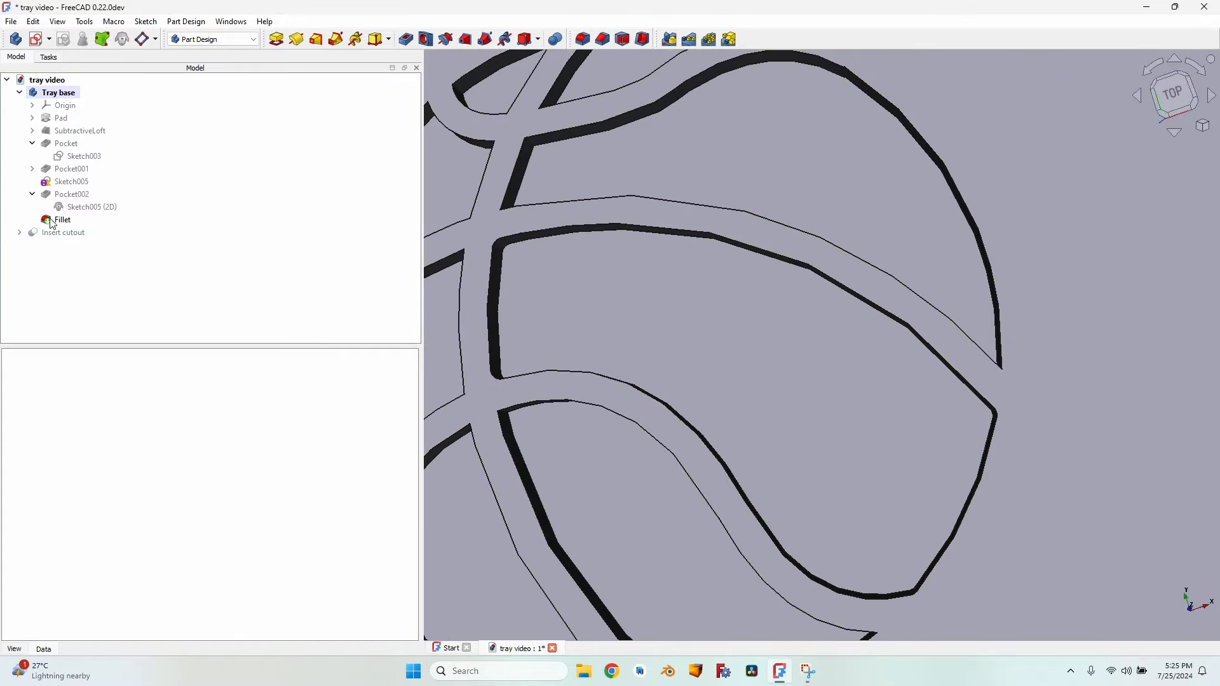
{"action": "double_click", "coordinate": [53, 224]}
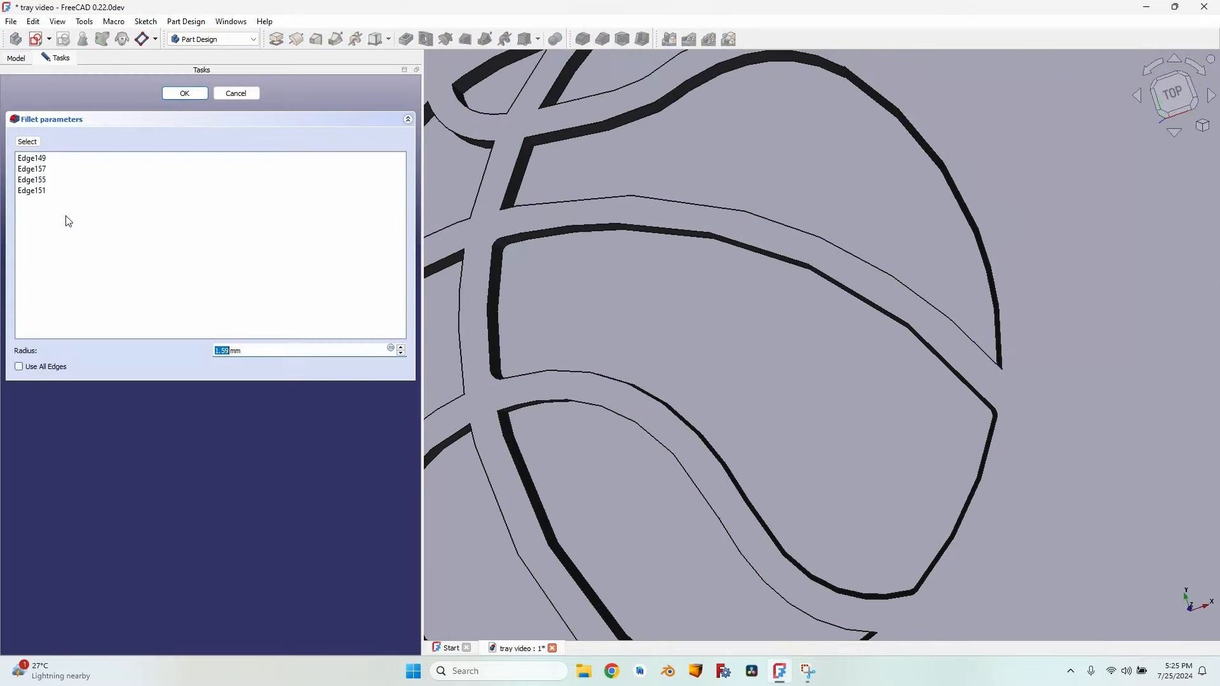
{"action": "scroll", "coordinate": [563, 228], "scroll_direction": "up", "scroll_amount": 4}
{"action": "scroll", "coordinate": [563, 227], "scroll_direction": "up", "scroll_amount": 3}
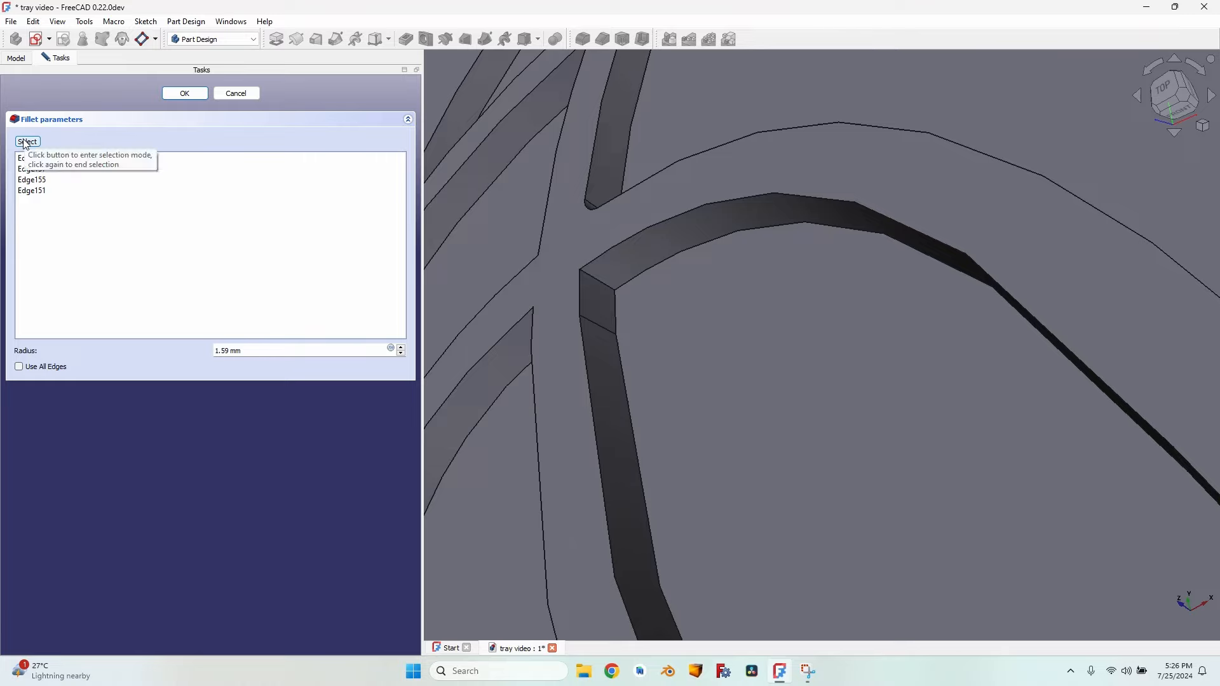
{"action": "left_click", "coordinate": [27, 141]}
{"action": "left_click", "coordinate": [597, 280]}
{"action": "middle_click_drag", "start_coordinate": [648, 280], "coordinate": [781, 391]}
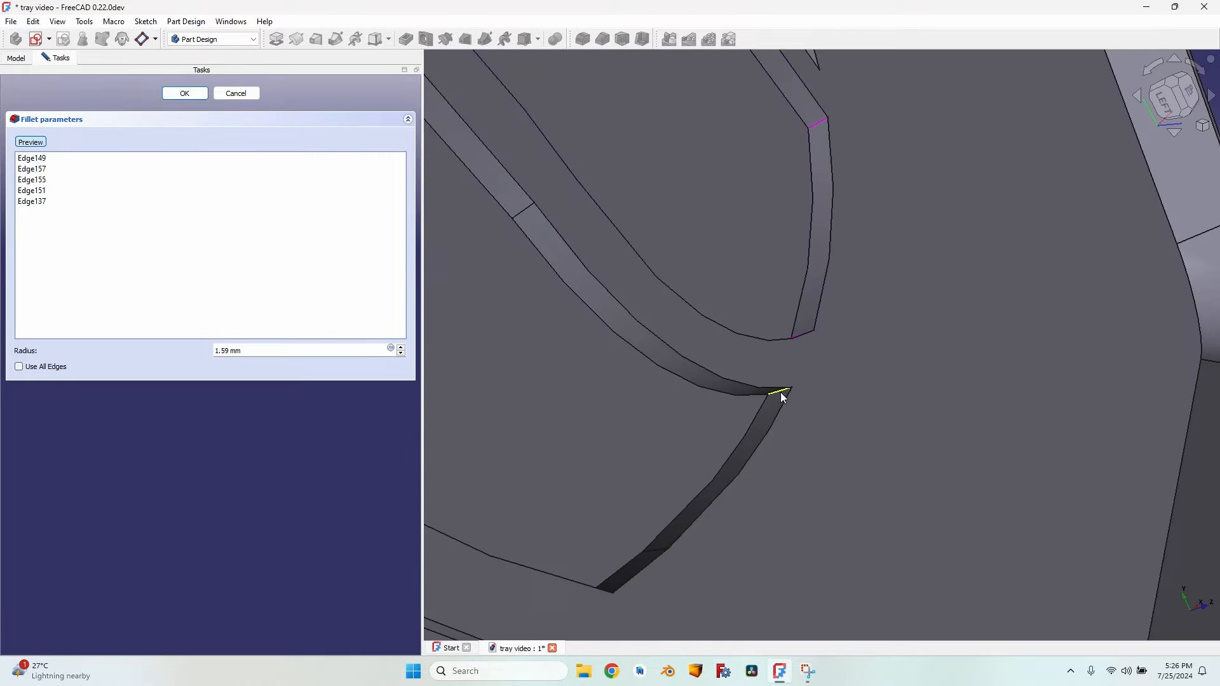
{"action": "left_click", "coordinate": [780, 391]}
{"action": "scroll", "coordinate": [617, 425], "scroll_direction": "down", "scroll_amount": 4}
{"action": "scroll", "coordinate": [651, 540], "scroll_direction": "up", "scroll_amount": 4}
{"action": "left_click", "coordinate": [649, 548]}
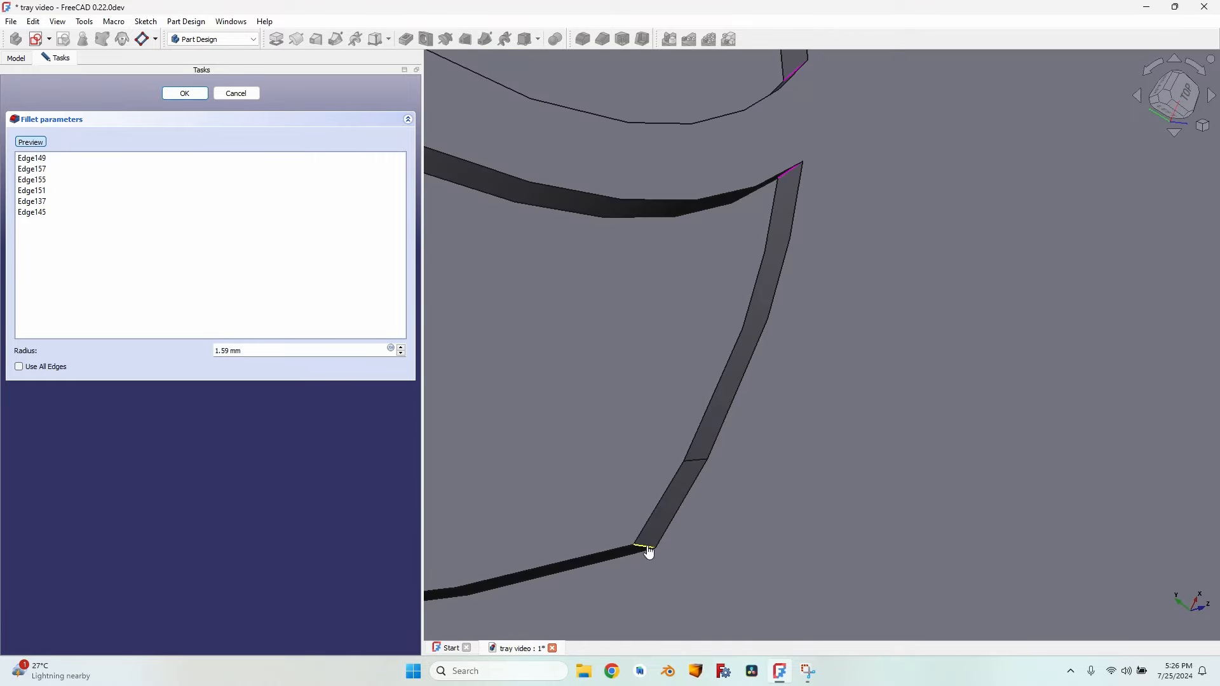
Add the three corner edges of the lower-left pocket segment to the fillet and preview the rounding.
{"action": "scroll", "coordinate": [684, 482], "scroll_direction": "down", "scroll_amount": 4}
{"action": "middle_click_drag", "start_coordinate": [683, 483], "coordinate": [723, 487]}
{"action": "scroll", "coordinate": [724, 487], "scroll_direction": "up", "scroll_amount": 4}
{"action": "left_click", "coordinate": [724, 487]}
{"action": "scroll", "coordinate": [734, 435], "scroll_direction": "down", "scroll_amount": 5}
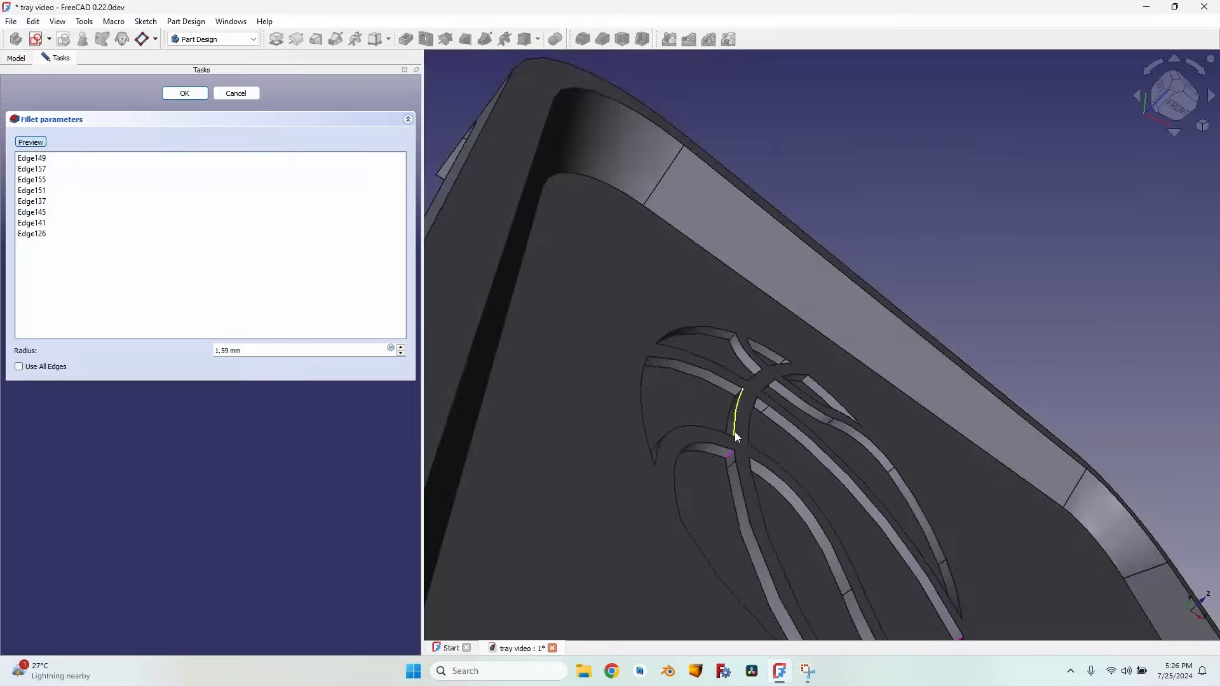
{"action": "scroll", "coordinate": [546, 457], "scroll_direction": "up", "scroll_amount": 5}
{"action": "middle_click_drag", "start_coordinate": [734, 435], "coordinate": [568, 505]}
{"action": "left_click", "coordinate": [546, 457]}
{"action": "left_click", "coordinate": [757, 500]}
{"action": "left_click", "coordinate": [31, 142]}
{"action": "scroll", "coordinate": [741, 495], "scroll_direction": "down", "scroll_amount": 3}
{"action": "scroll", "coordinate": [555, 434], "scroll_direction": "up", "scroll_amount": 5}
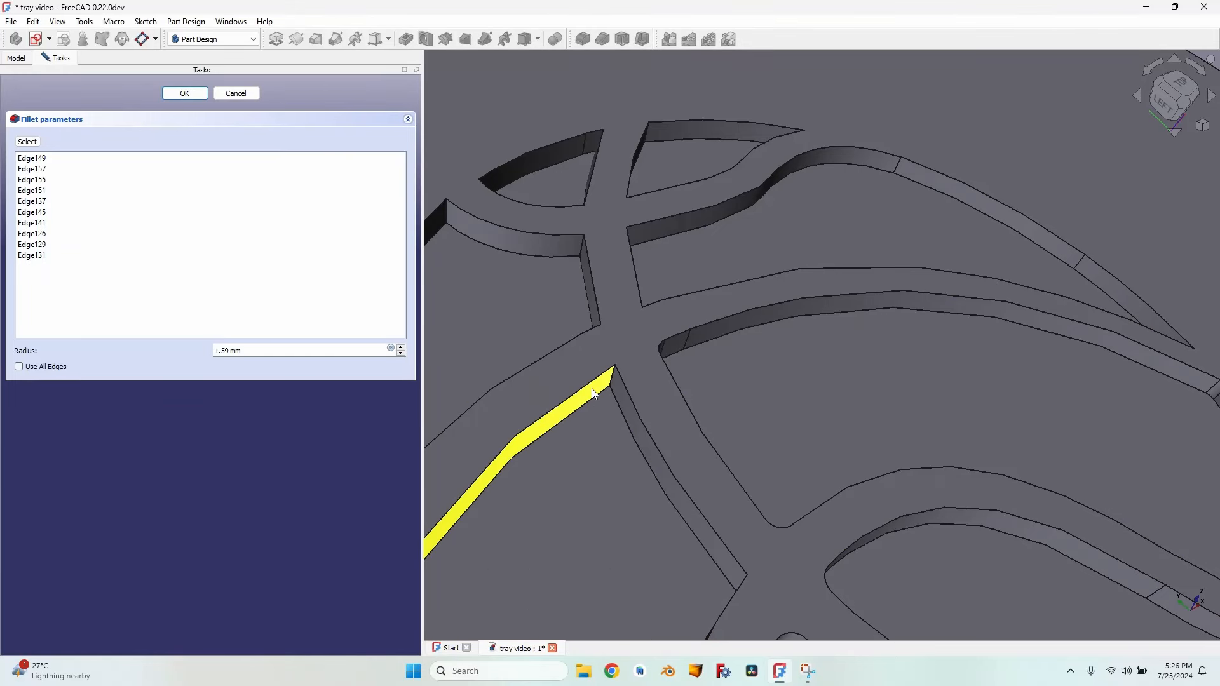
Add the remaining sharp vertical corner edges of the other basketball segments to the 1.59 mm fillet and accept it.
{"action": "left_click", "coordinate": [28, 141]}
{"action": "scroll", "coordinate": [618, 406], "scroll_direction": "up", "scroll_amount": 1}
{"action": "left_click", "coordinate": [619, 412]}
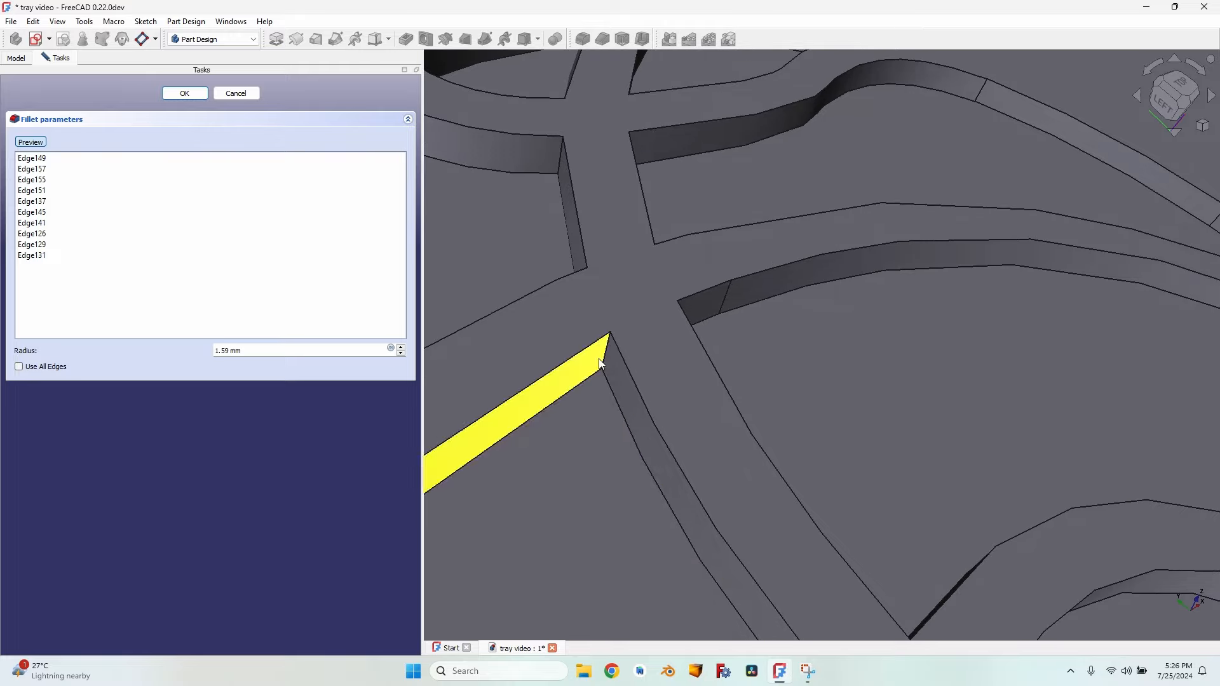
{"action": "scroll", "coordinate": [636, 381], "scroll_direction": "down", "scroll_amount": 5}
{"action": "middle_click_drag", "start_coordinate": [756, 450], "coordinate": [788, 439]}
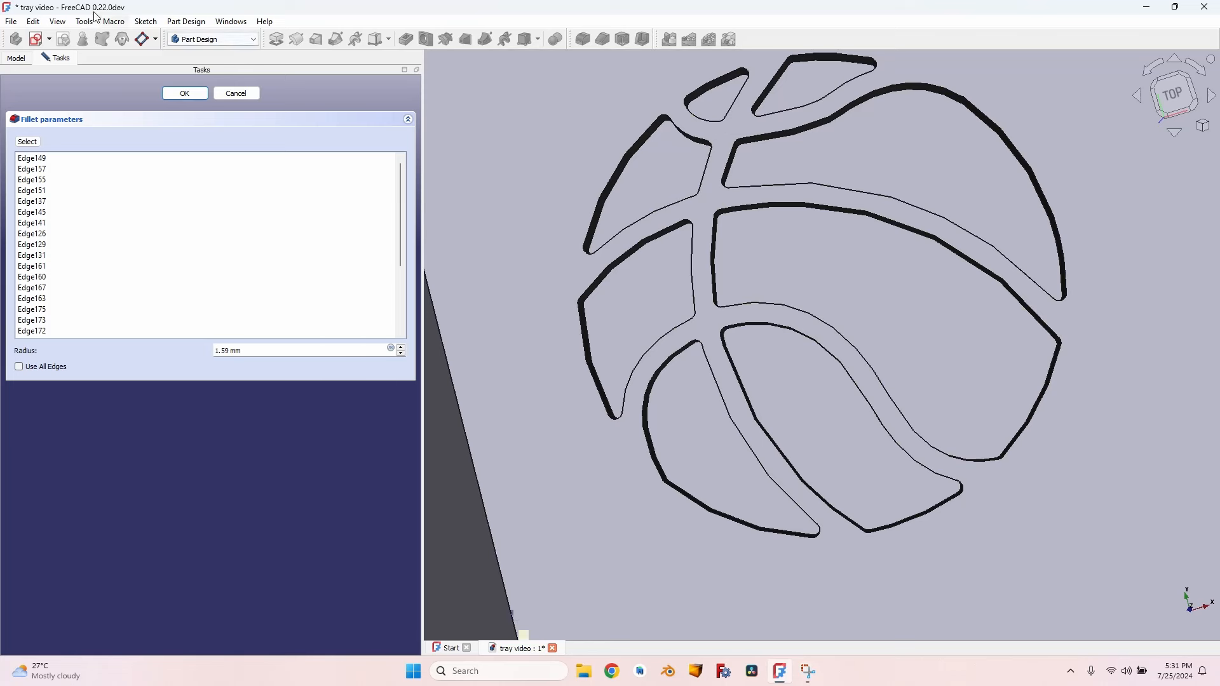
{"action": "left_click", "coordinate": [174, 94]}
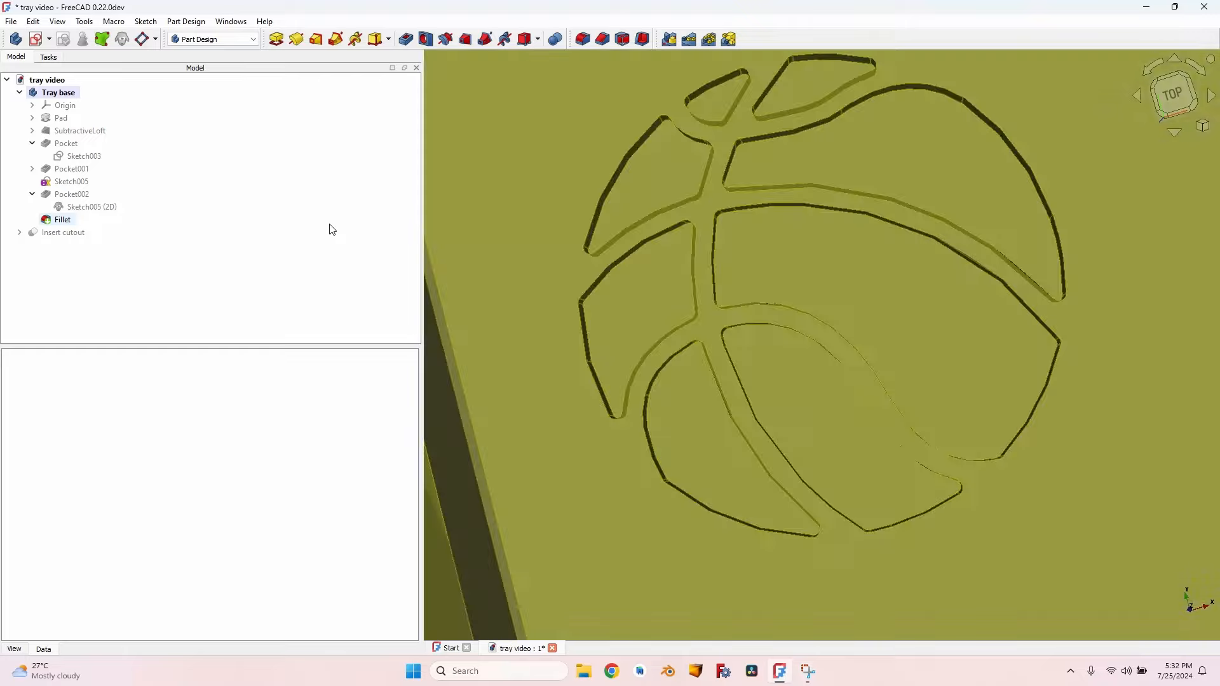
In the CAM workbench, create a job from the Tray base body without a template.
{"action": "scroll", "coordinate": [642, 345], "scroll_direction": "down", "scroll_amount": 5}
{"action": "middle_click_drag", "start_coordinate": [642, 345], "coordinate": [665, 298]}
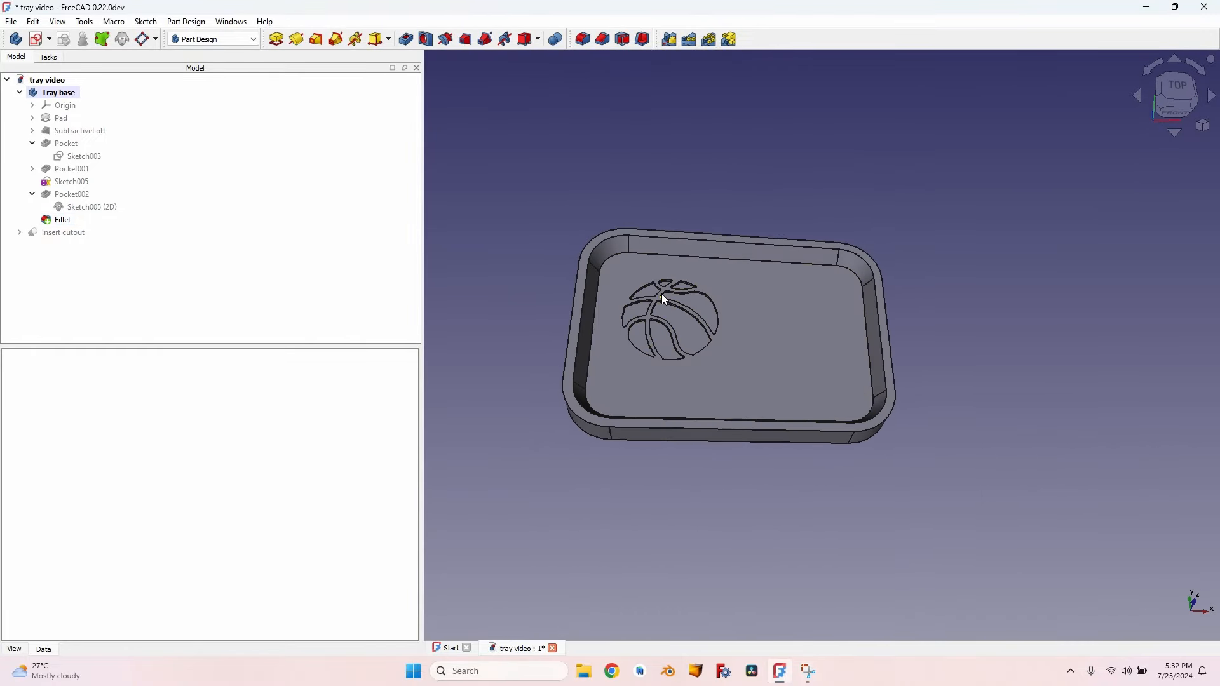
{"action": "left_click", "coordinate": [240, 38]}
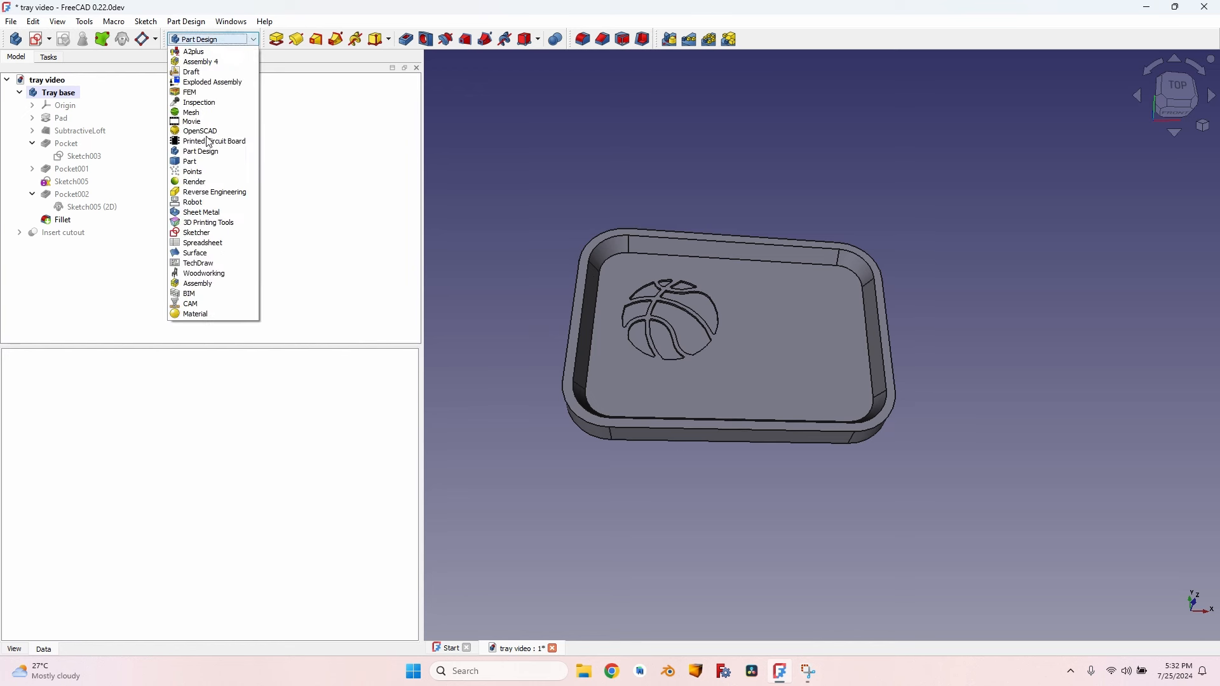
{"action": "left_click", "coordinate": [226, 305]}
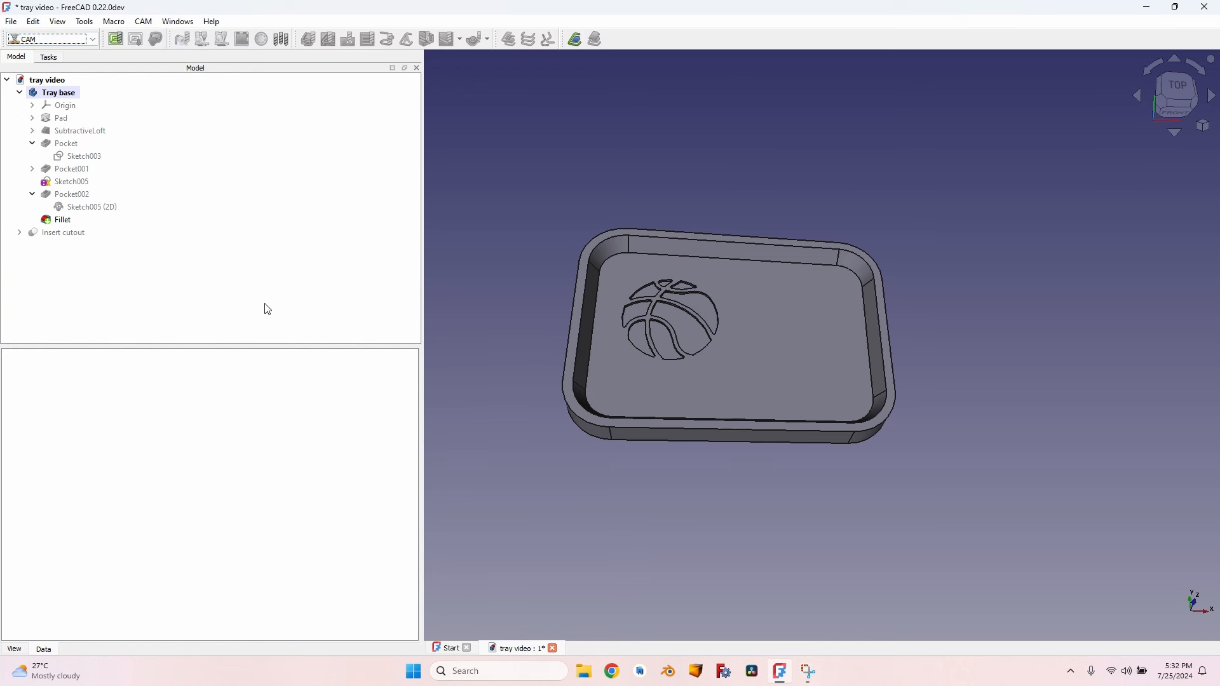
{"action": "left_click", "coordinate": [57, 93]}
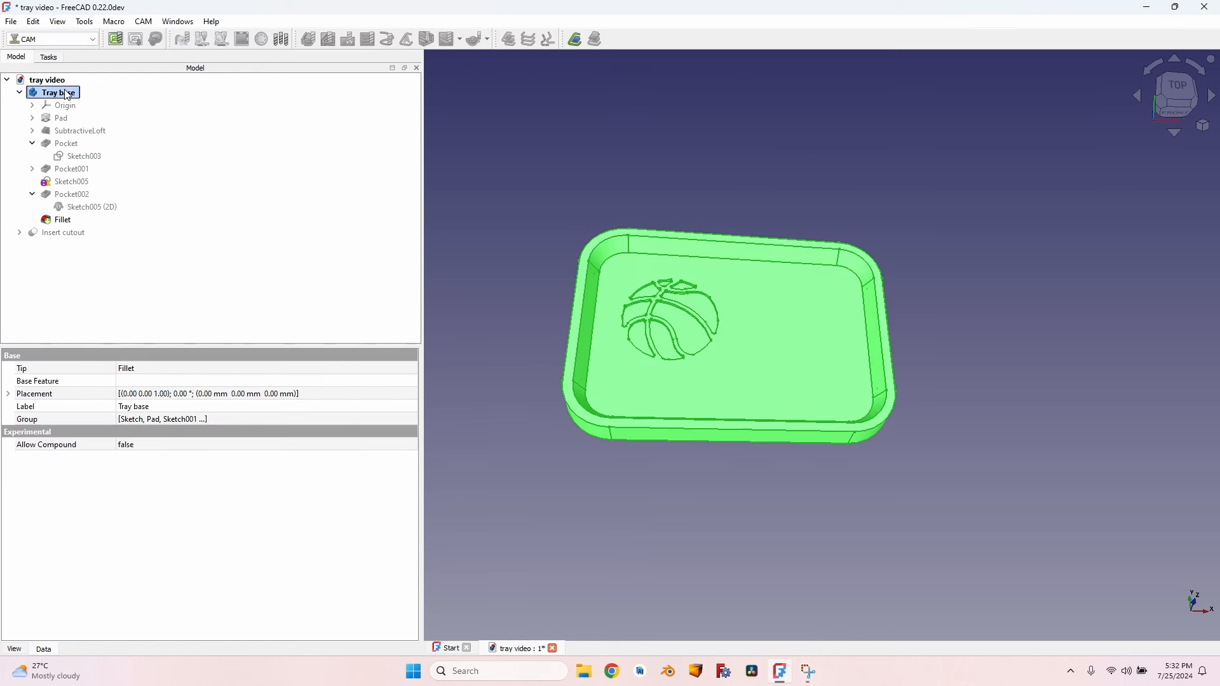
{"action": "left_click", "coordinate": [116, 40]}
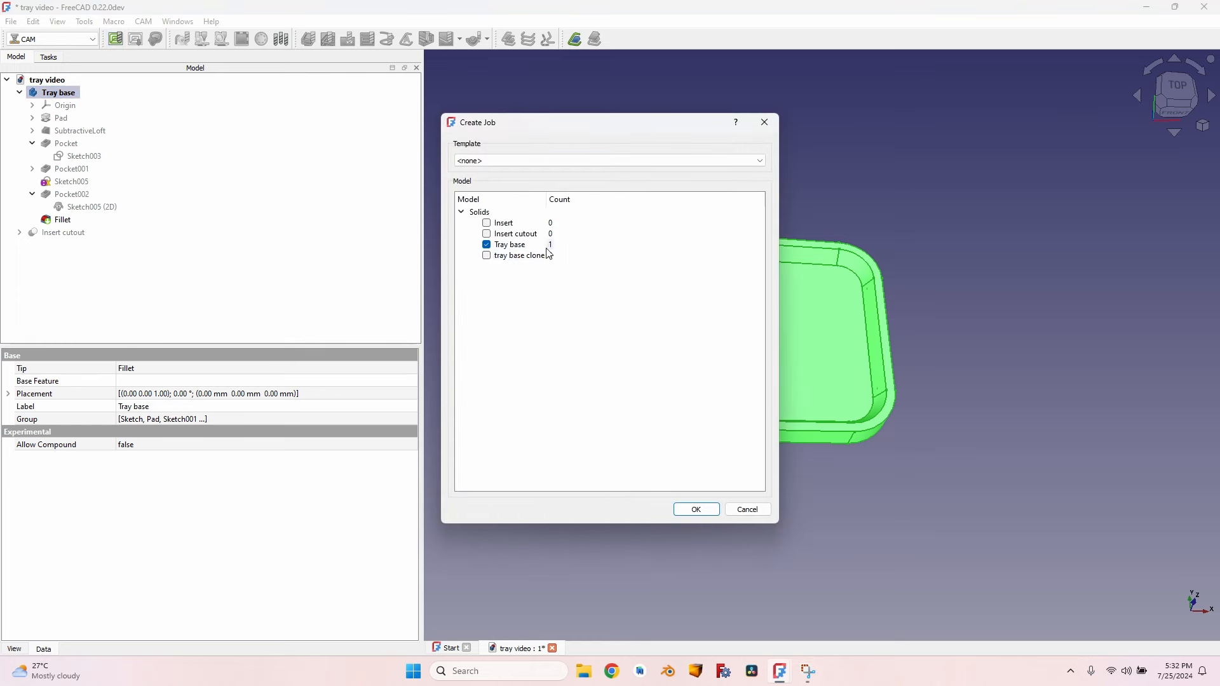
{"action": "left_click", "coordinate": [698, 511]}
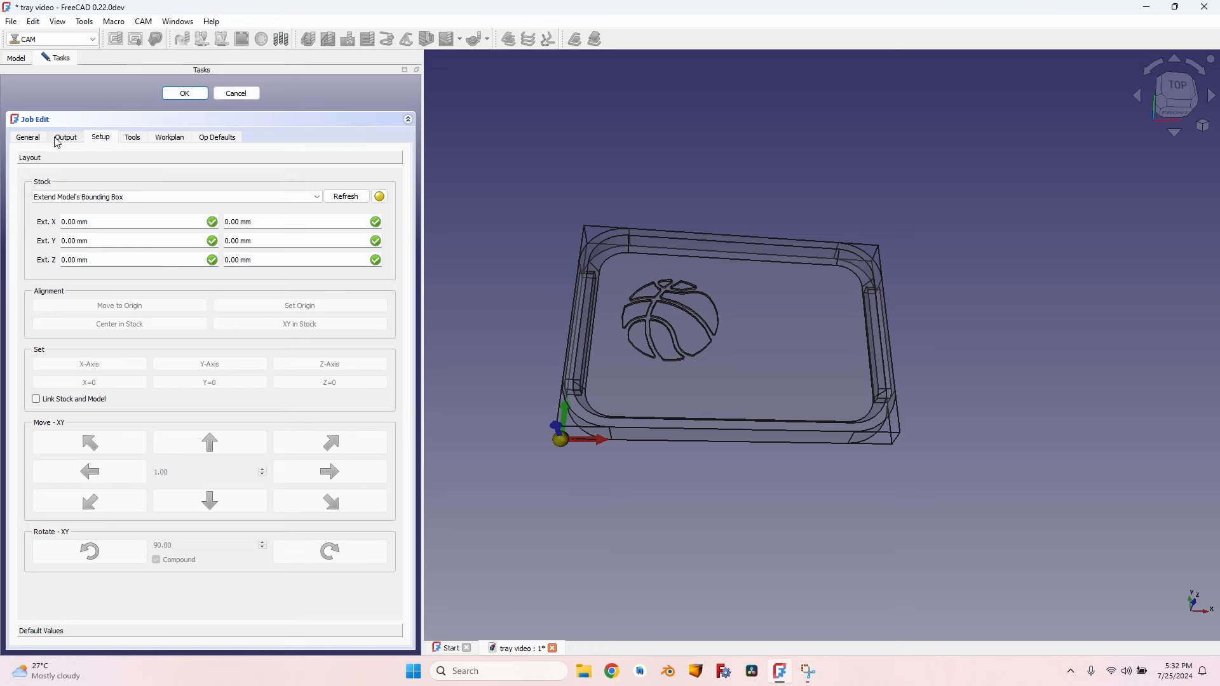
Check the job's output processor, add the 15.9 Bullnose bit to its tools and remove the default tool.
{"action": "left_click", "coordinate": [59, 140]}
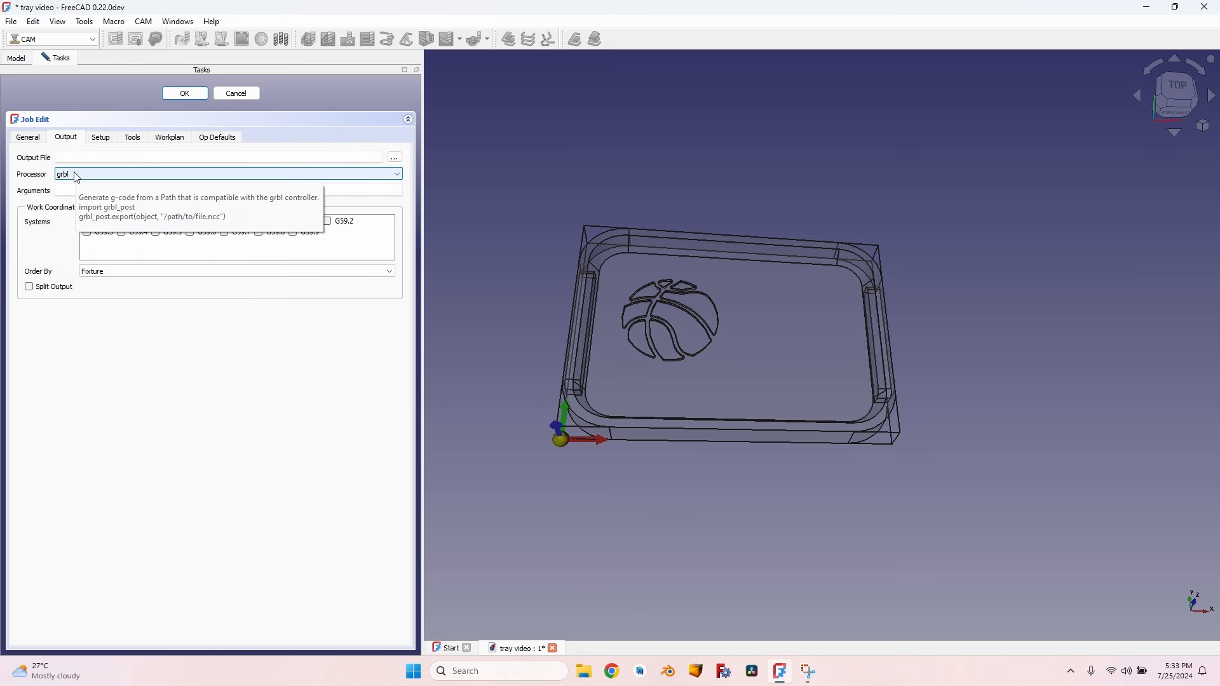
{"action": "left_click", "coordinate": [101, 141]}
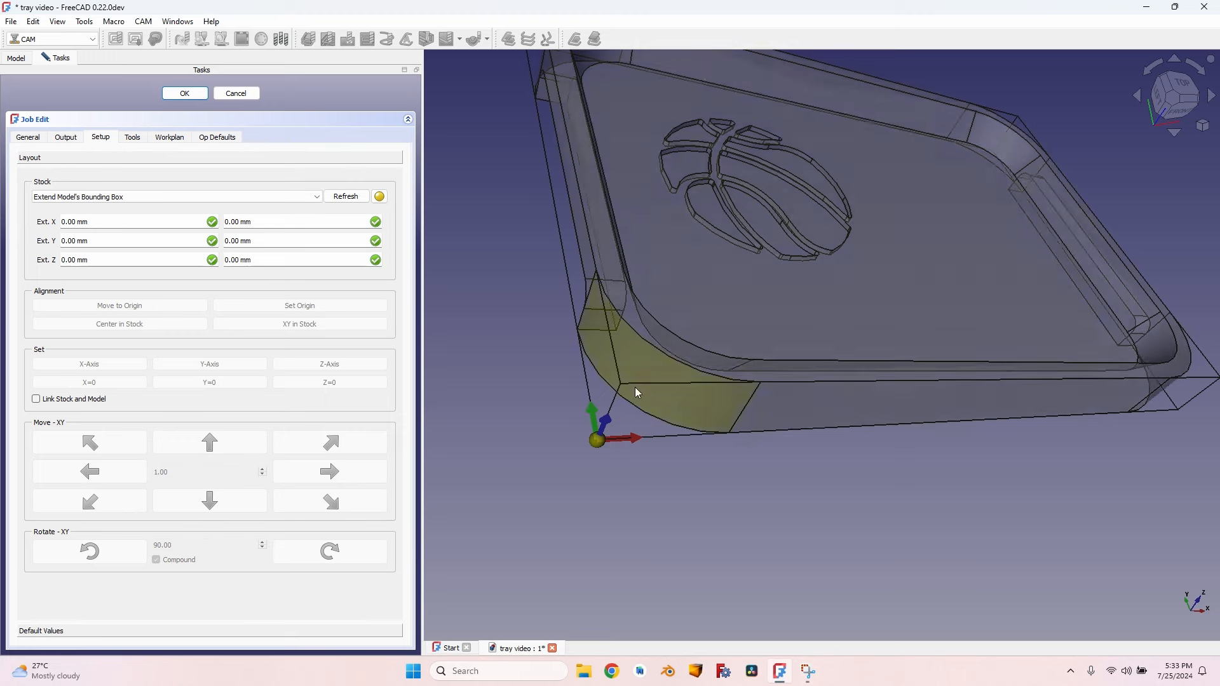
{"action": "left_click", "coordinate": [130, 140]}
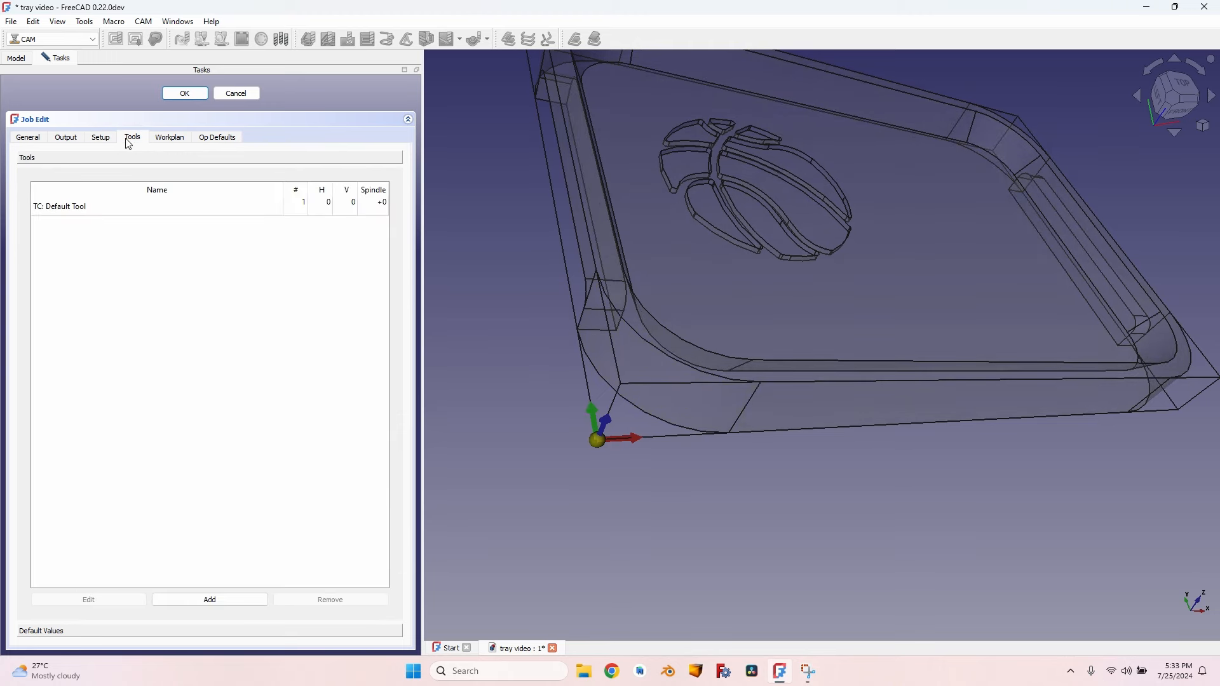
{"action": "left_click", "coordinate": [222, 594]}
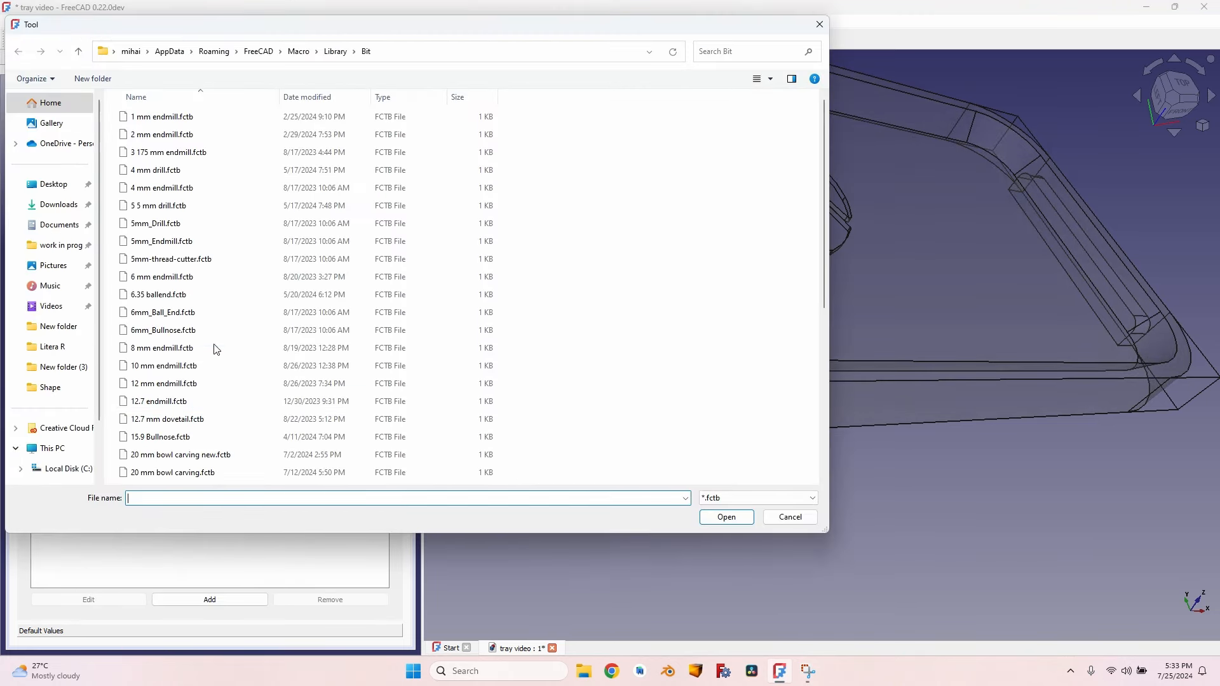
{"action": "double_click", "coordinate": [167, 438]}
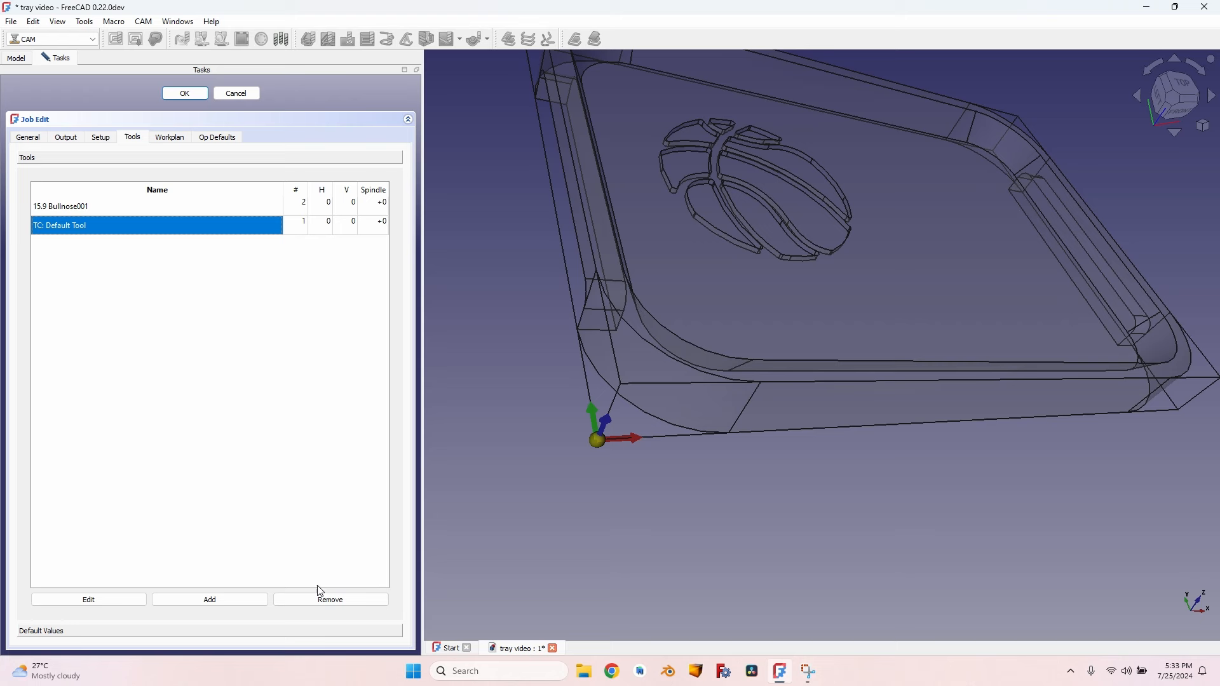
{"action": "left_click", "coordinate": [331, 600]}
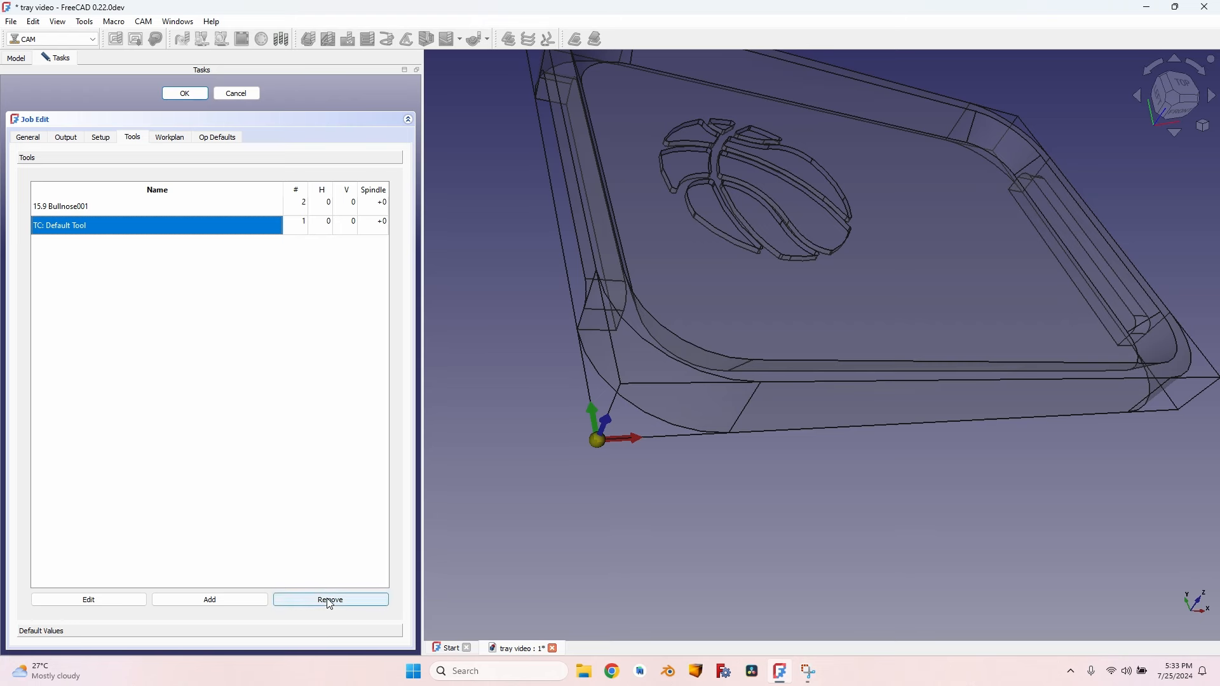
Set the bullnose's horizontal and vertical feeds to 3000 and spindle speed to 18500, and open the job setup's default values.
{"action": "double_click", "coordinate": [321, 206]}
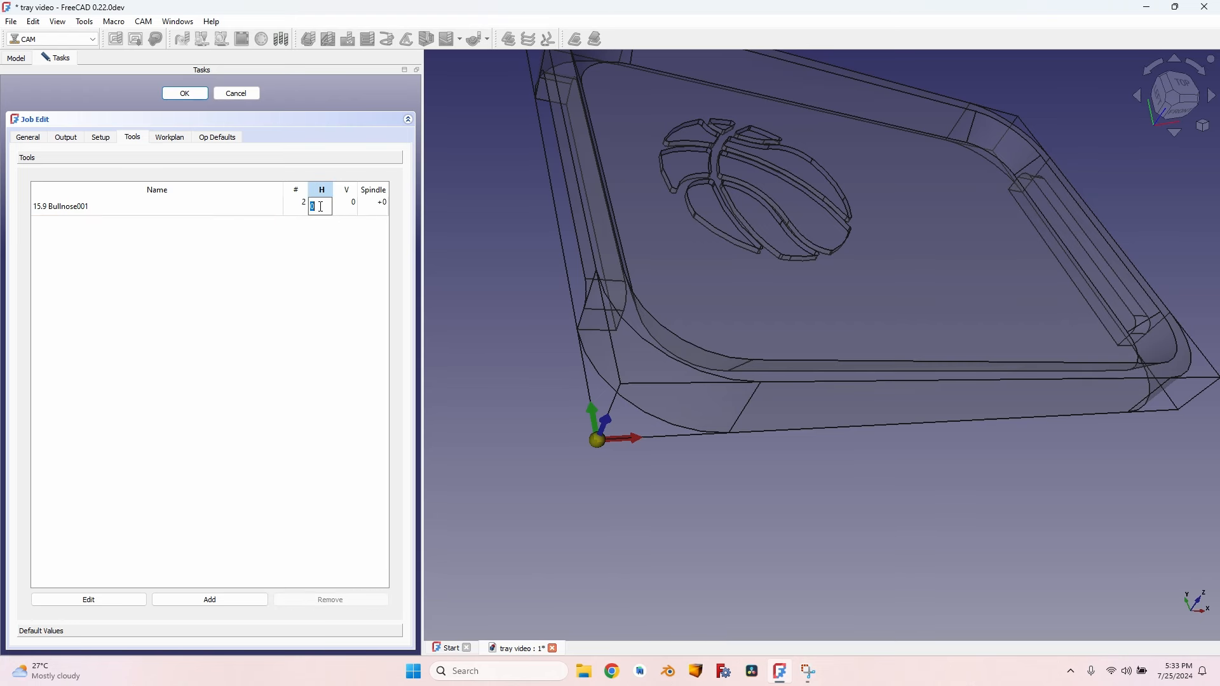
{"action": "type", "text": "3000"}
{"action": "key", "text": "Tab"}
{"action": "type", "text": "3000"}
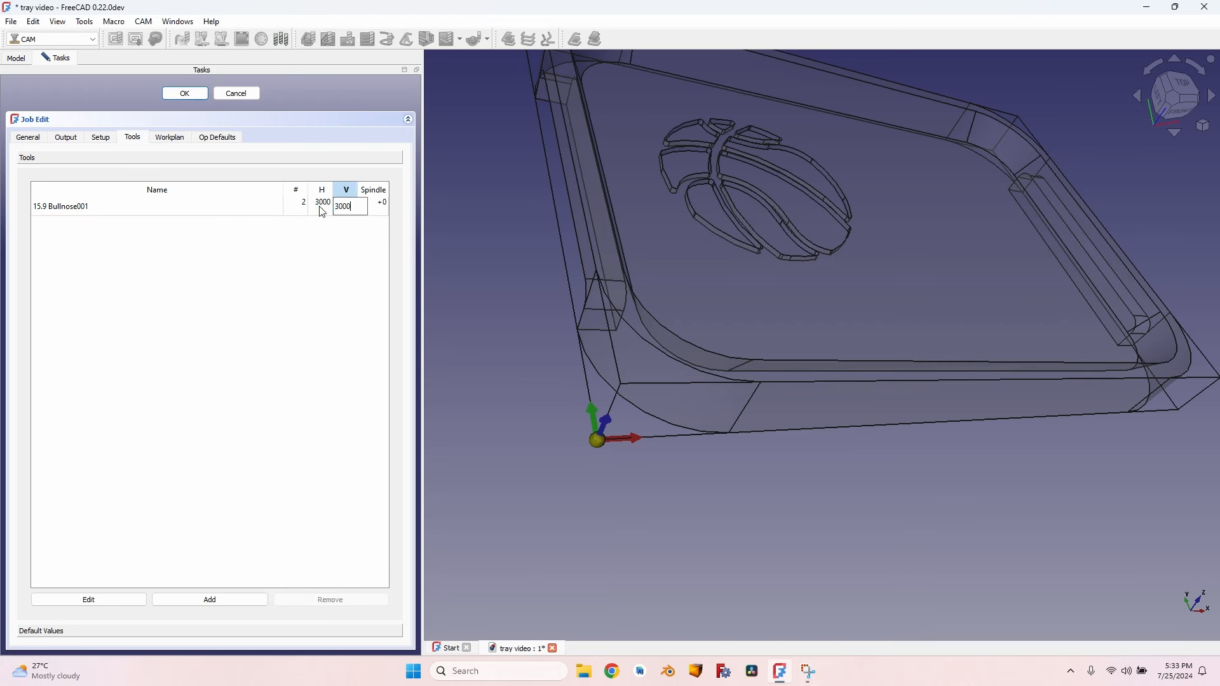
{"action": "key", "text": "Tab"}
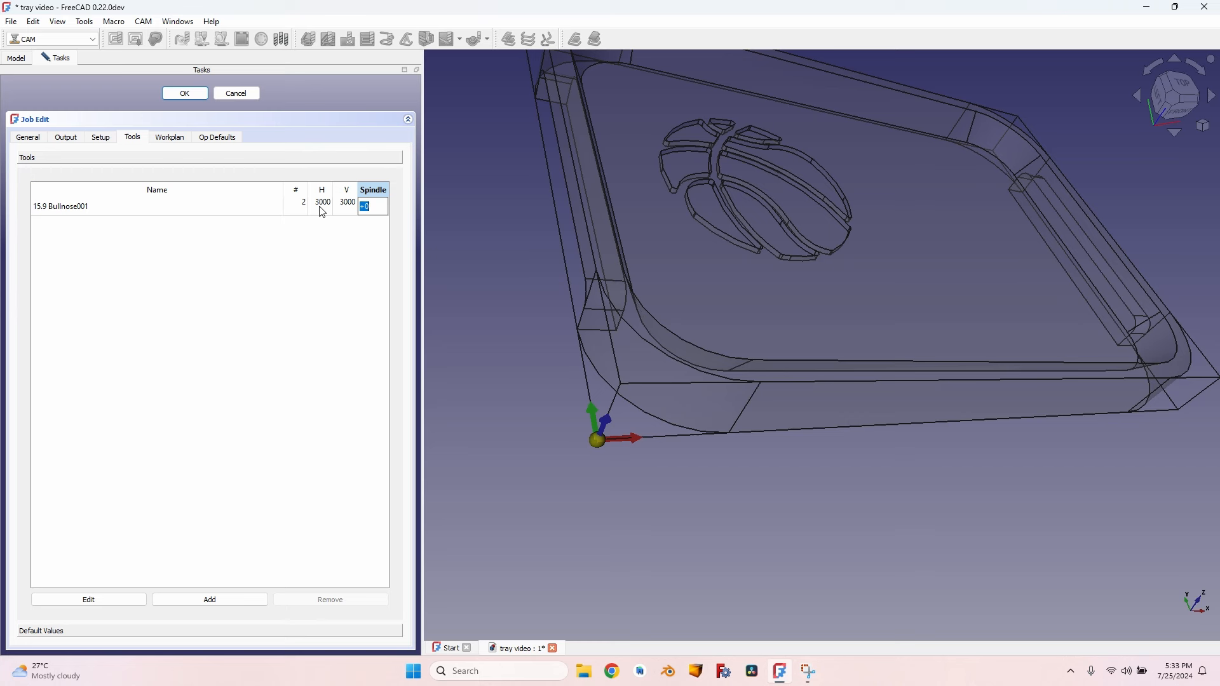
{"action": "key", "text": "BackSpace"}
{"action": "type", "text": "18500"}
{"action": "key", "text": "Return"}
{"action": "left_click", "coordinate": [102, 138]}
{"action": "left_click", "coordinate": [67, 632]}
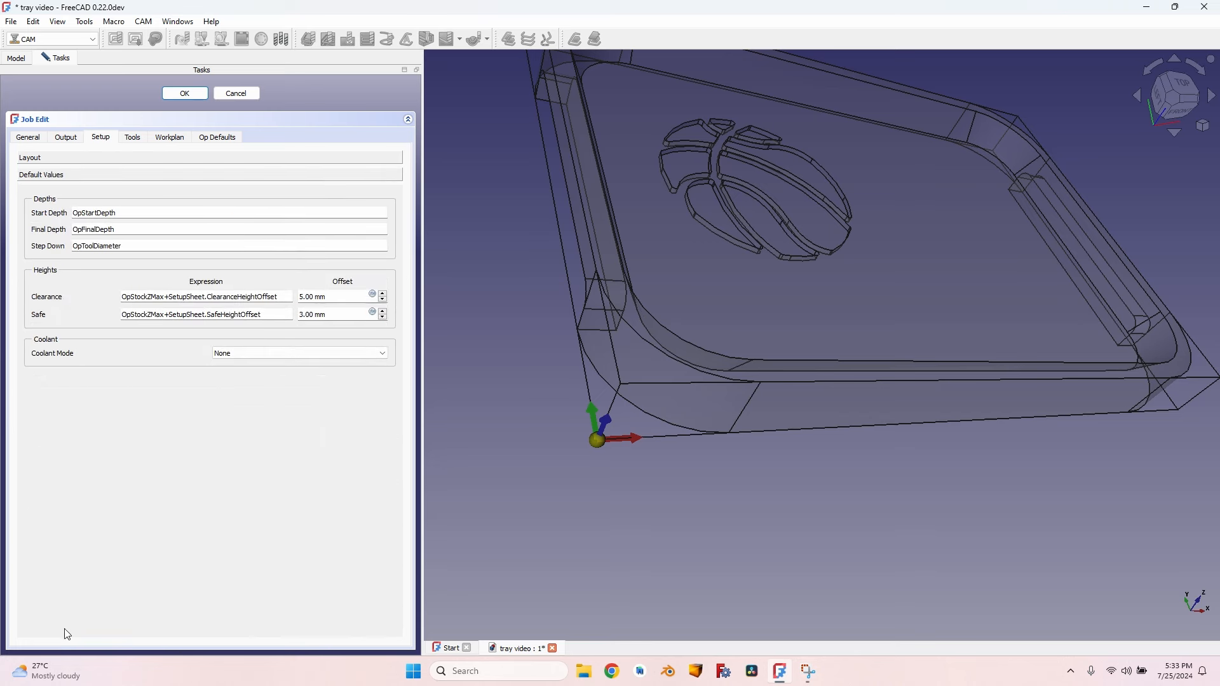
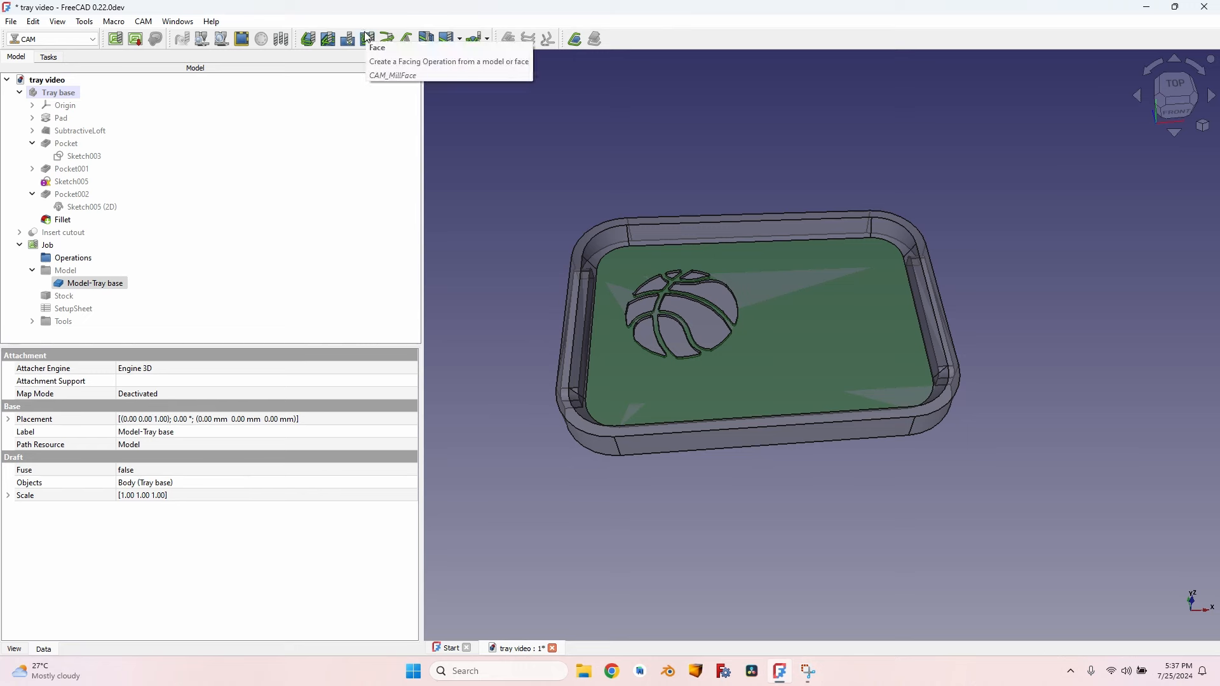
Create a facing operation on the tray floor with a Face Region boundary and the ZigZagOffset pattern.
{"action": "left_click", "coordinate": [368, 39]}
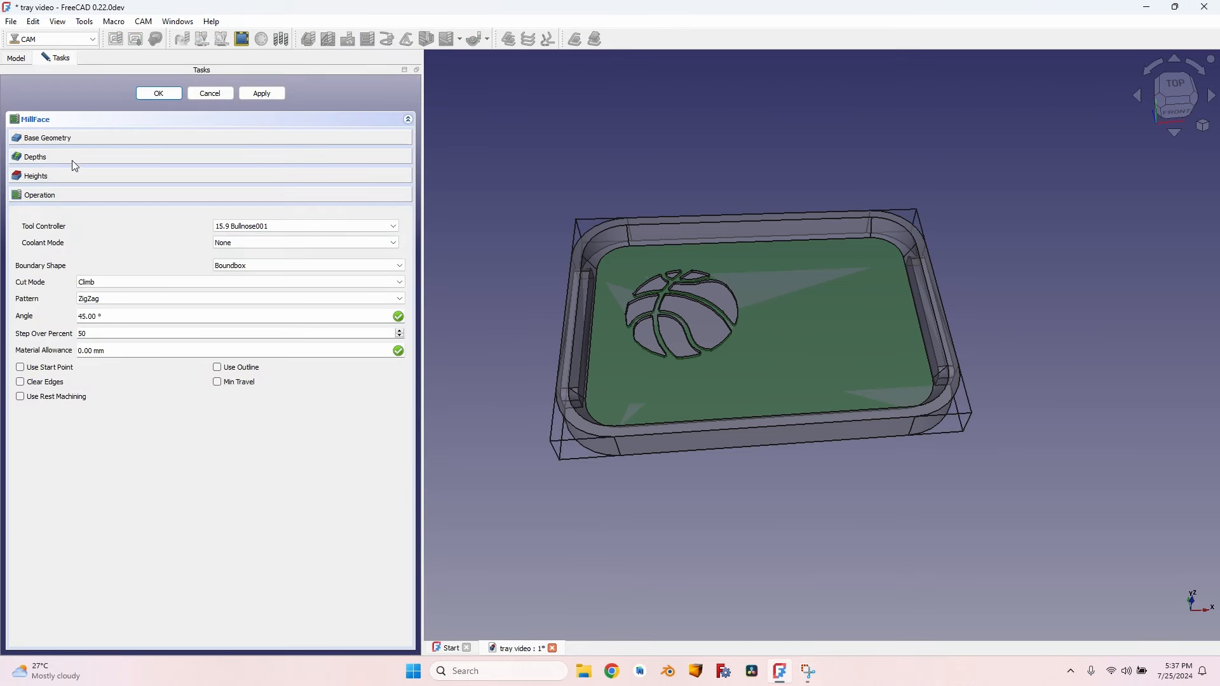
{"action": "left_click", "coordinate": [261, 268]}
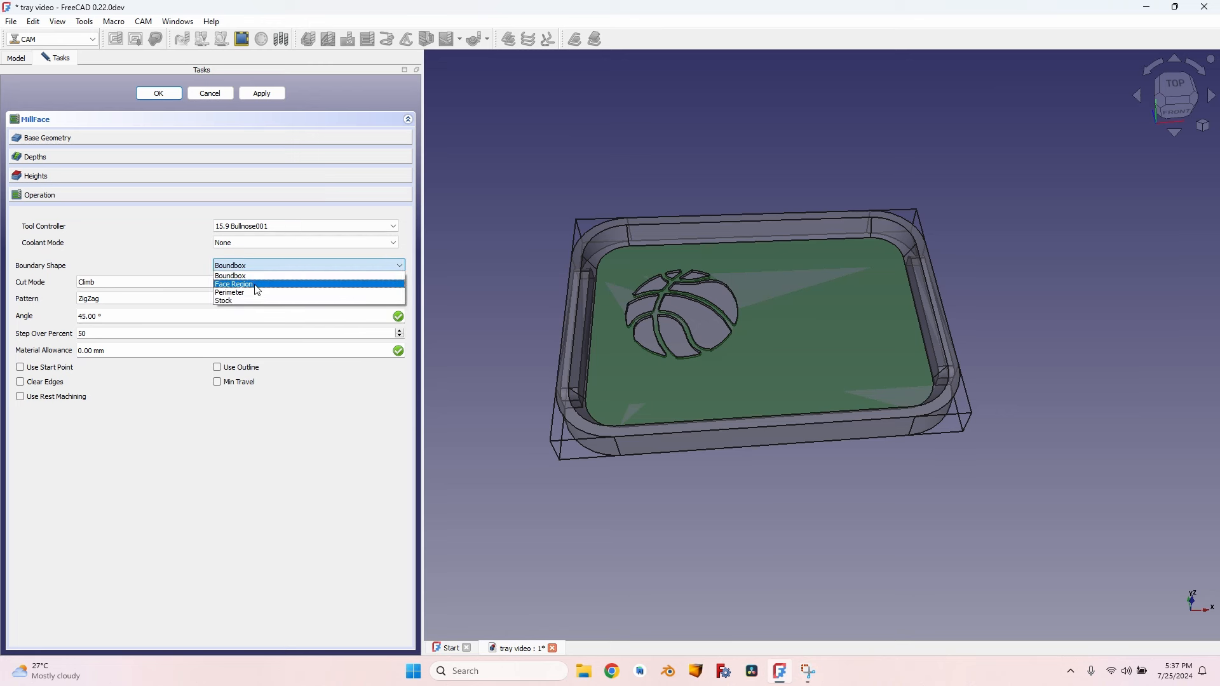
{"action": "left_click", "coordinate": [257, 286]}
{"action": "left_click", "coordinate": [134, 299]}
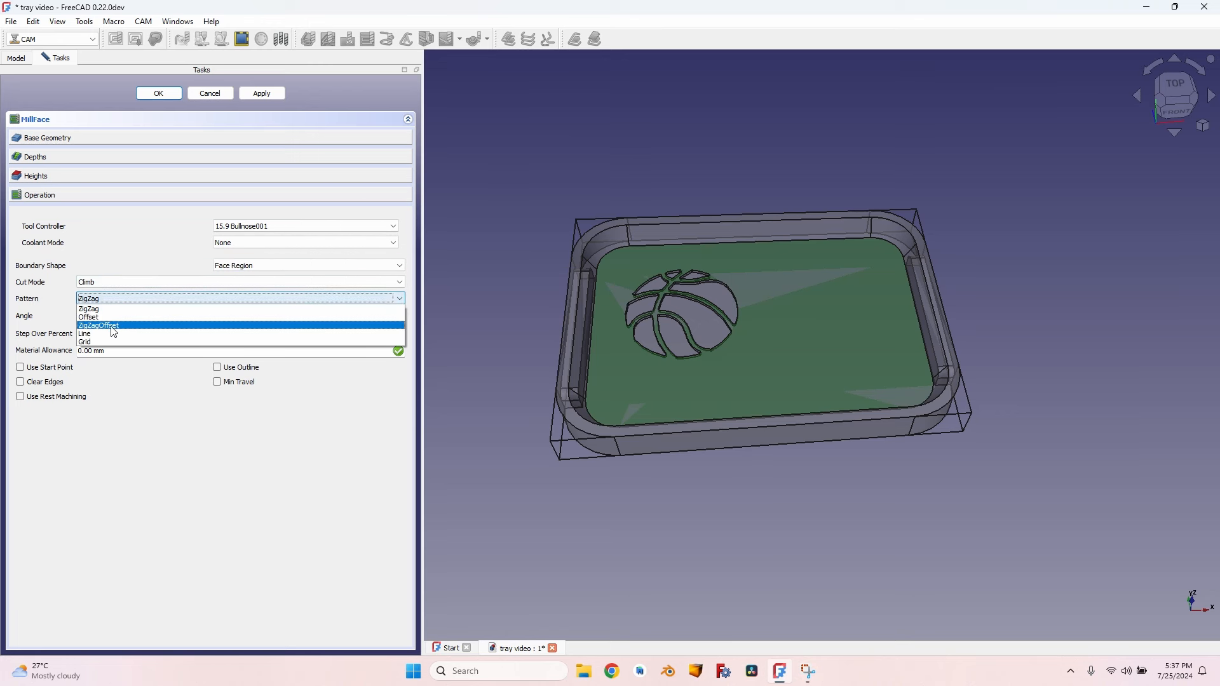
{"action": "left_click", "coordinate": [119, 327]}
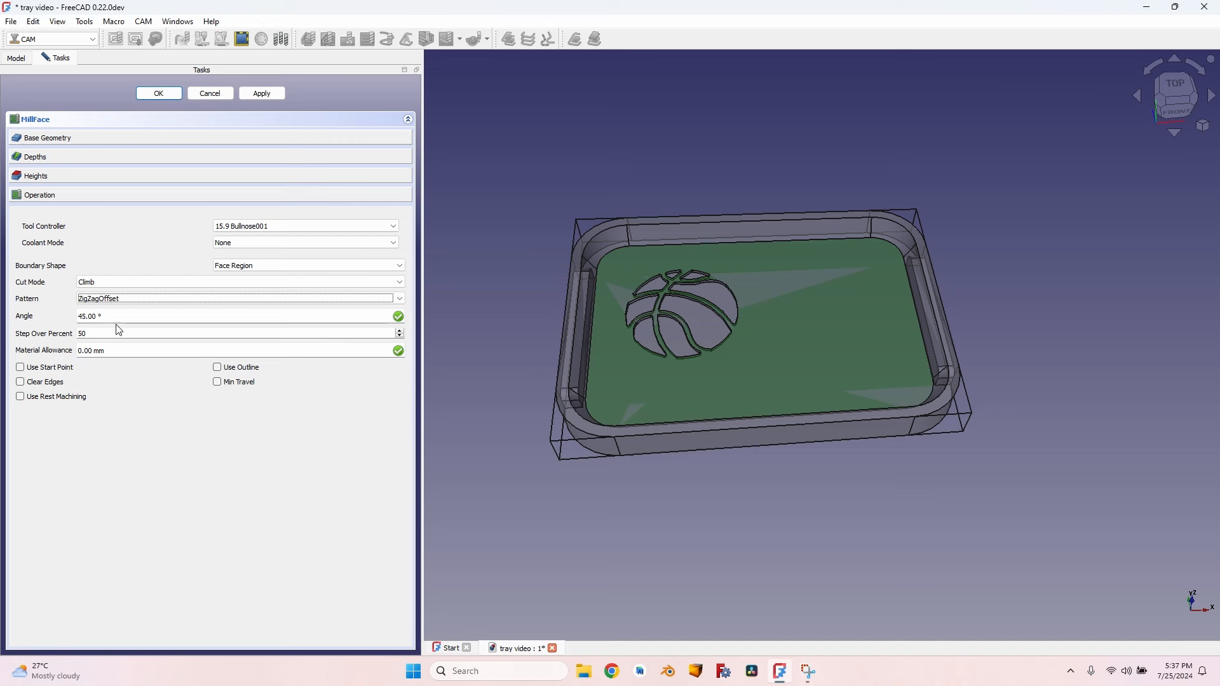
Set the facing angle to 0° and the step over to 80 percent, and apply the operation.
{"action": "double_click", "coordinate": [87, 317]}
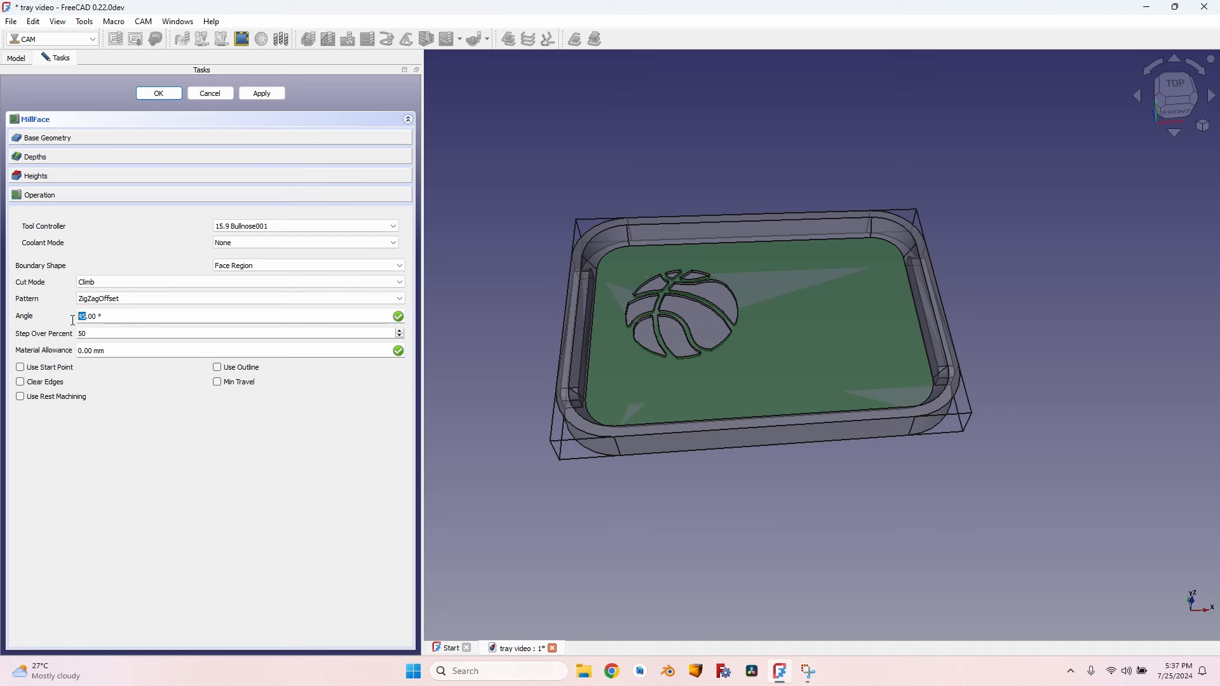
{"action": "type", "text": "0"}
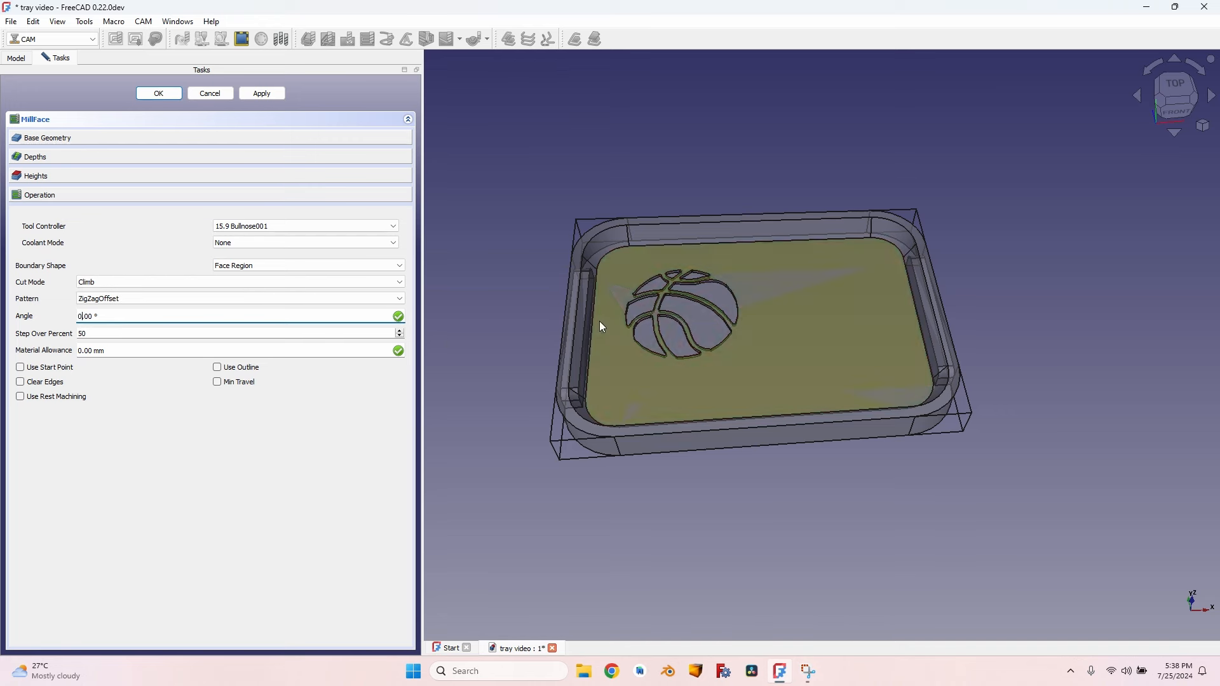
{"action": "double_click", "coordinate": [125, 332]}
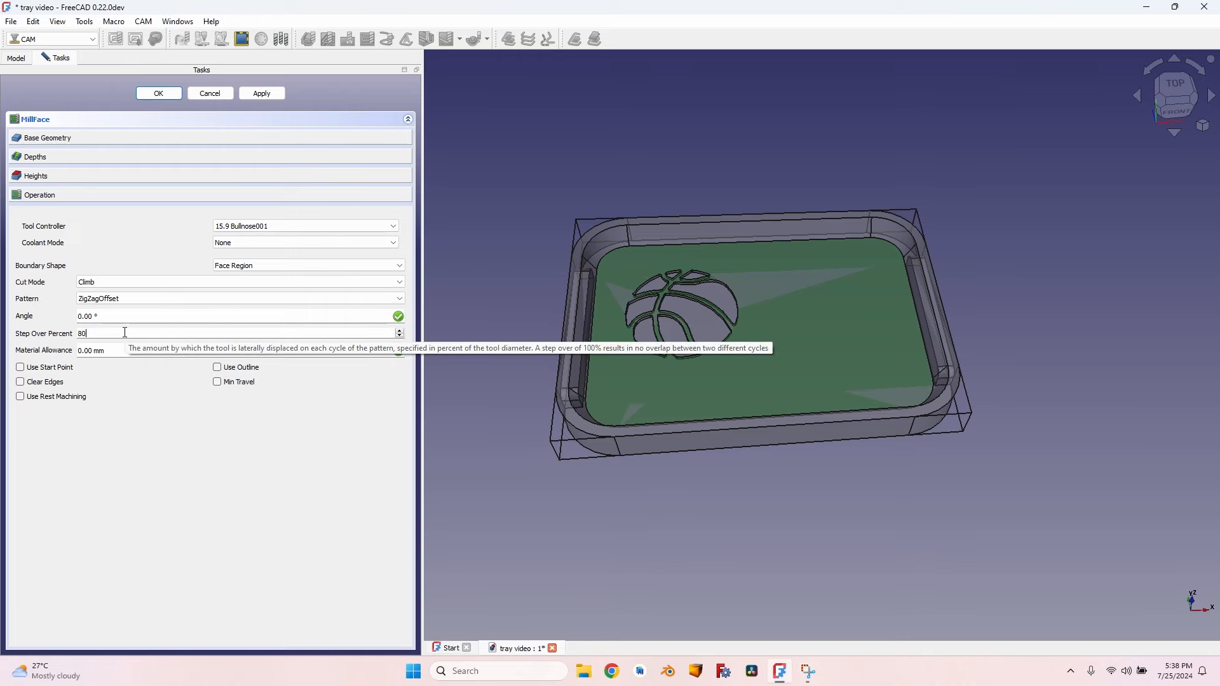
{"action": "key", "text": "Tab"}
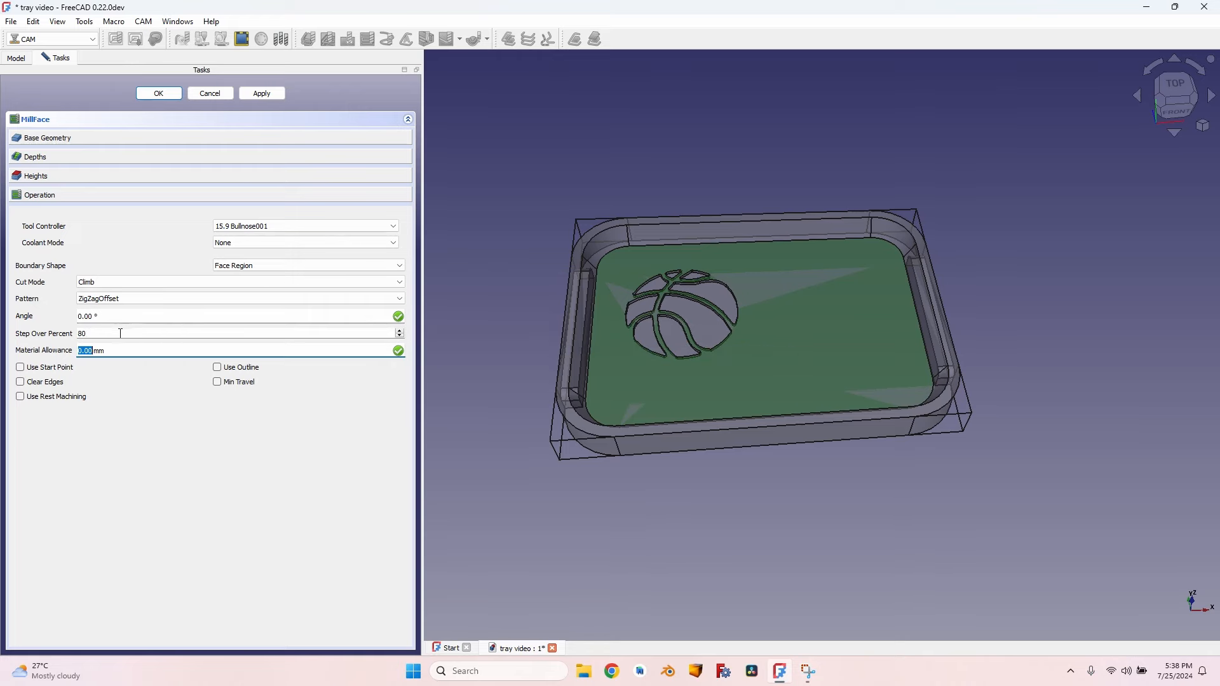
{"action": "left_click", "coordinate": [260, 93]}
Examine the facing toolpath and the tray floor from several angles.
{"action": "scroll", "coordinate": [712, 375], "scroll_direction": "up", "scroll_amount": 5}
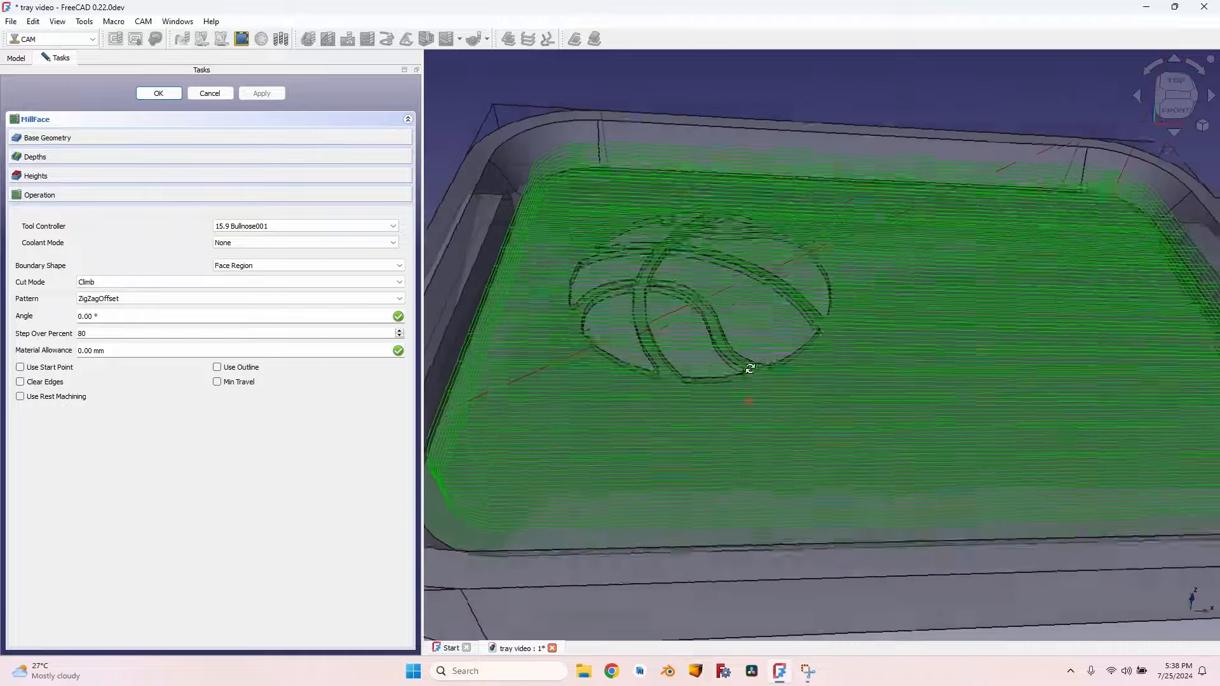
{"action": "middle_click_drag", "start_coordinate": [751, 369], "coordinate": [758, 364]}
{"action": "scroll", "coordinate": [686, 293], "scroll_direction": "down", "scroll_amount": 5}
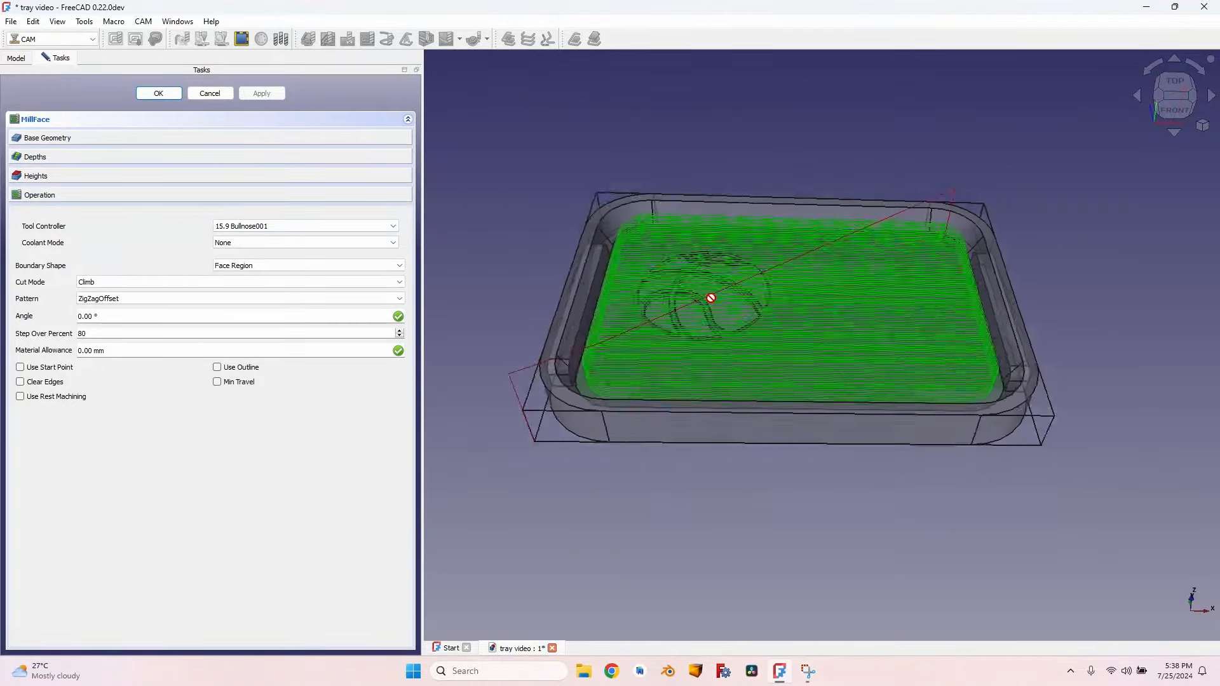
{"action": "mouse_move", "coordinate": [711, 297]}
{"action": "middle_mouse_down"}
{"action": "mouse_move", "coordinate": [826, 392]}
{"action": "mouse_move", "coordinate": [719, 294]}
{"action": "middle_mouse_up"}
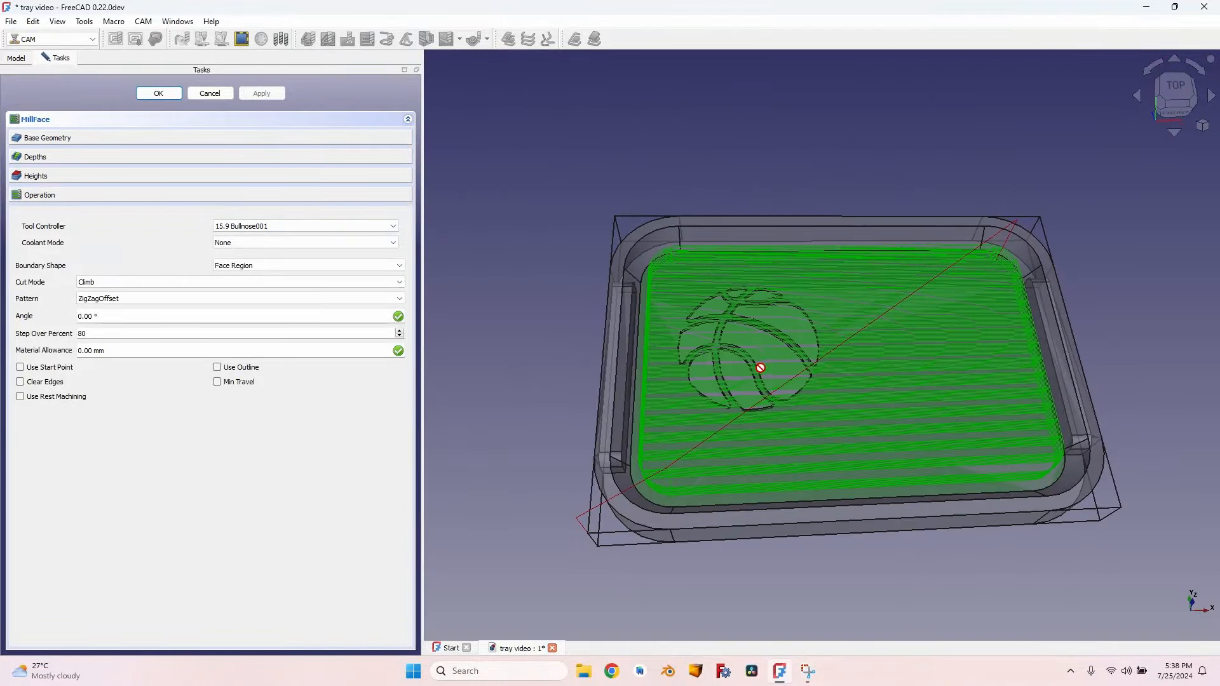
{"action": "middle_click_drag", "start_coordinate": [771, 354], "coordinate": [660, 316]}
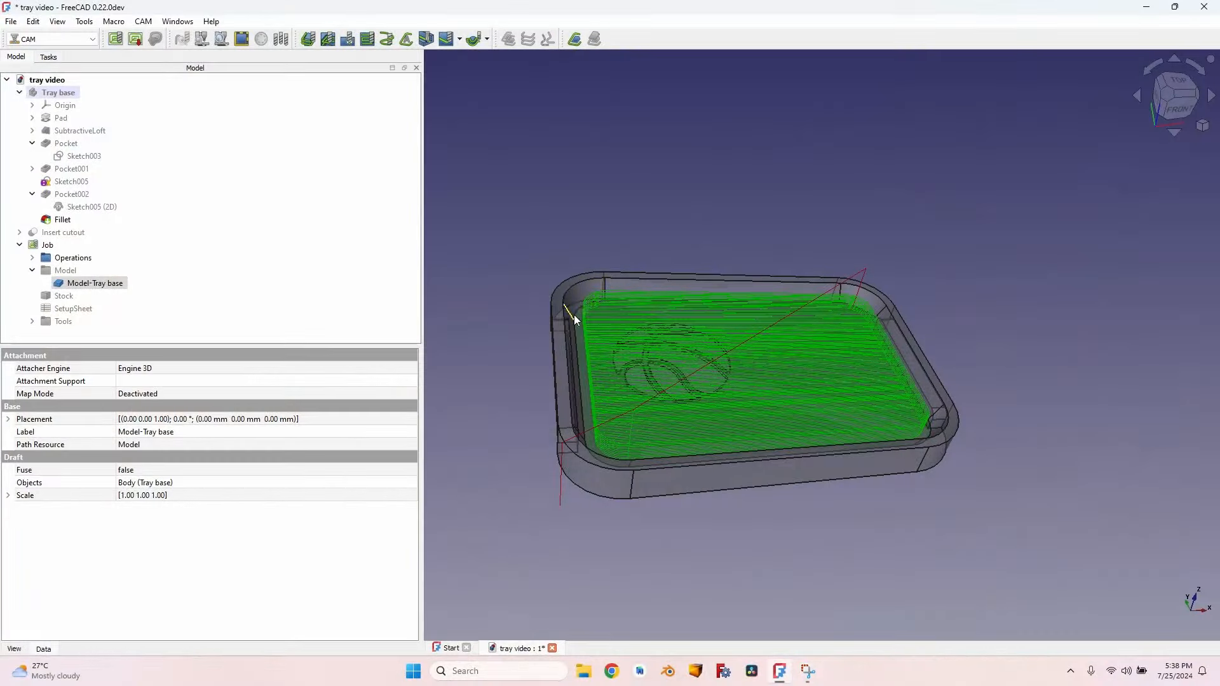
{"action": "middle_click_drag", "start_coordinate": [870, 298], "coordinate": [833, 333]}
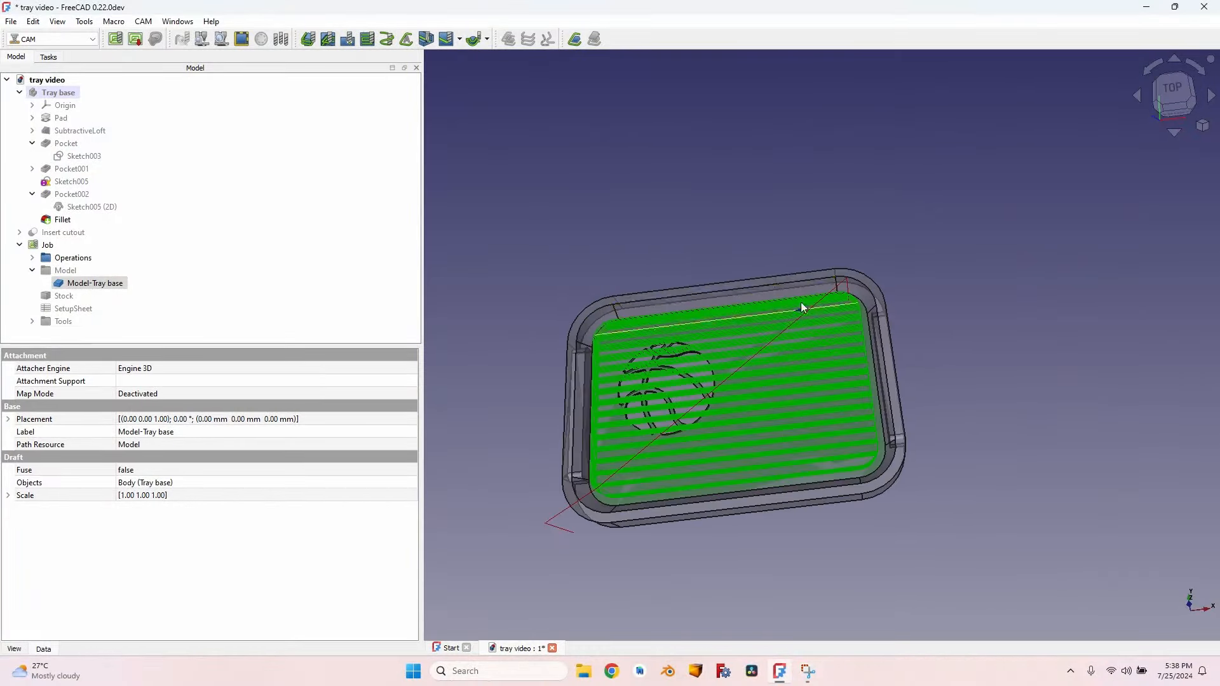
{"action": "middle_click_drag", "start_coordinate": [851, 288], "coordinate": [827, 261]}
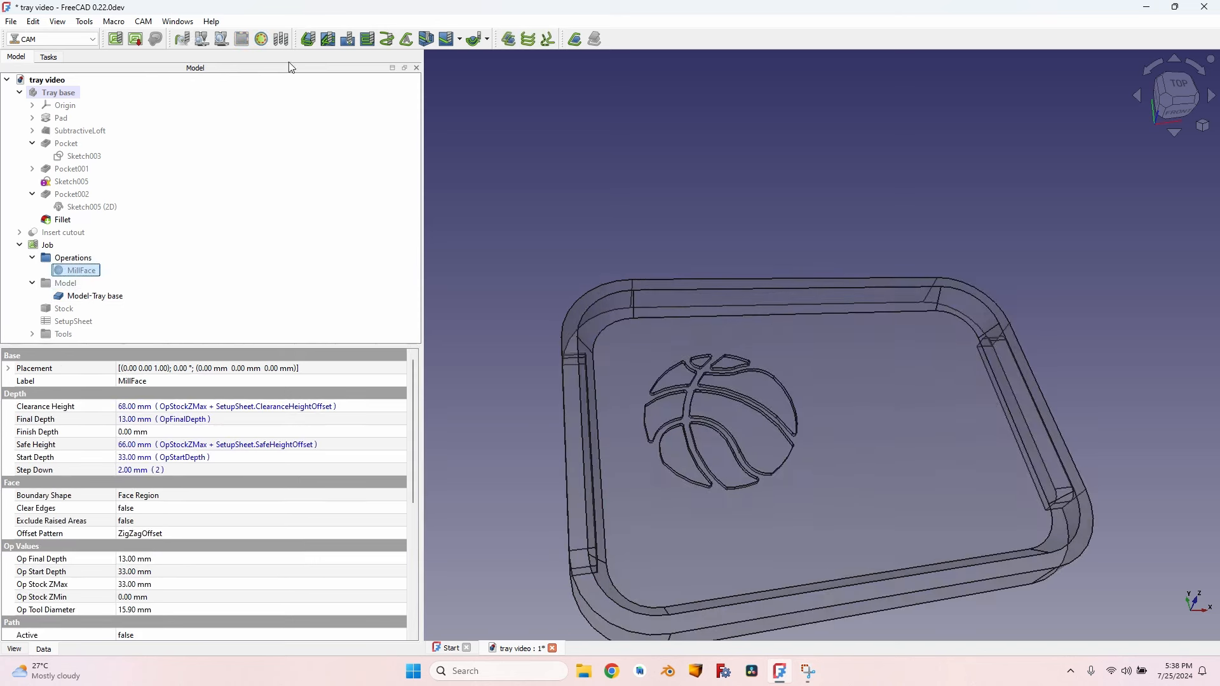
{"action": "middle_click_drag", "start_coordinate": [535, 379], "coordinate": [758, 323]}
{"action": "scroll", "coordinate": [891, 413], "scroll_direction": "down", "scroll_amount": 2}
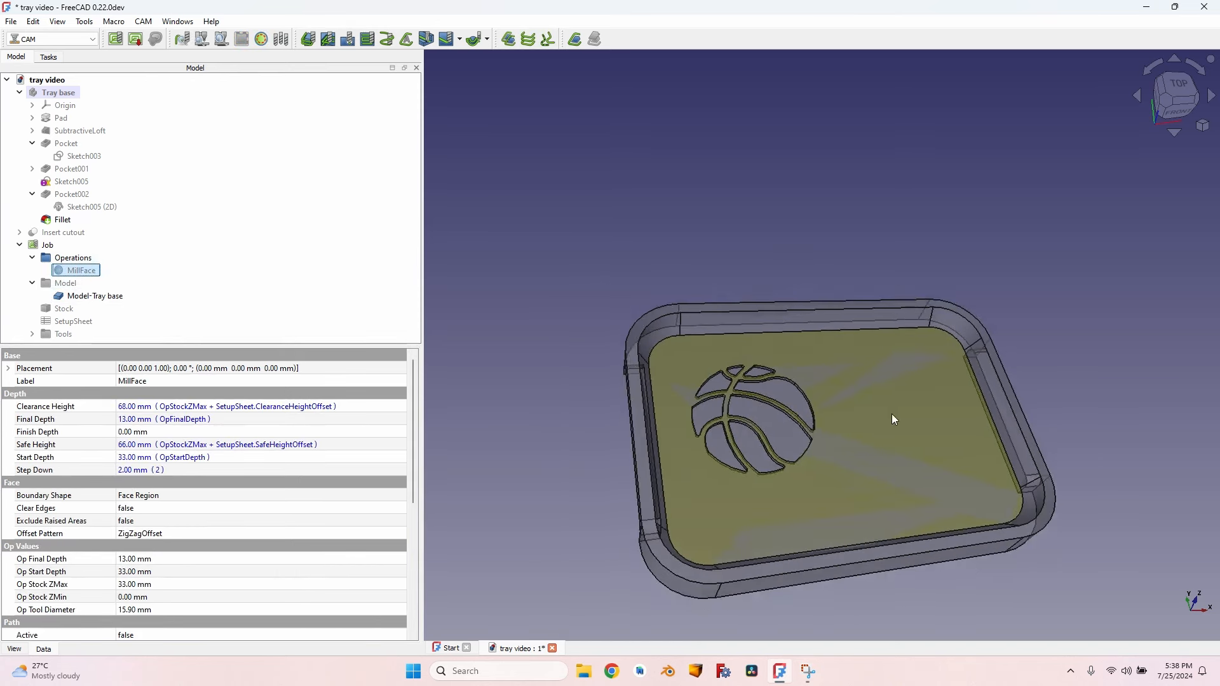
{"action": "middle_click_drag", "start_coordinate": [843, 321], "coordinate": [756, 369]}
Reopen the job and add the 6 mm endmill to its tools.
{"action": "double_click", "coordinate": [47, 245]}
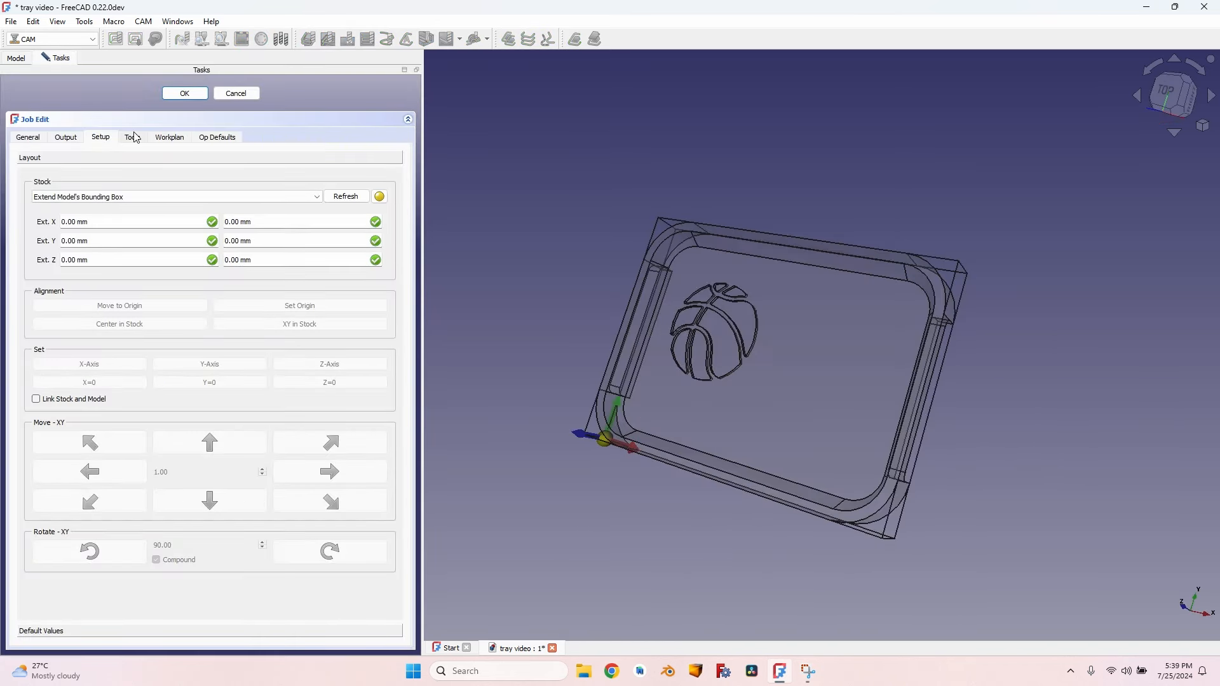
{"action": "left_click", "coordinate": [133, 138]}
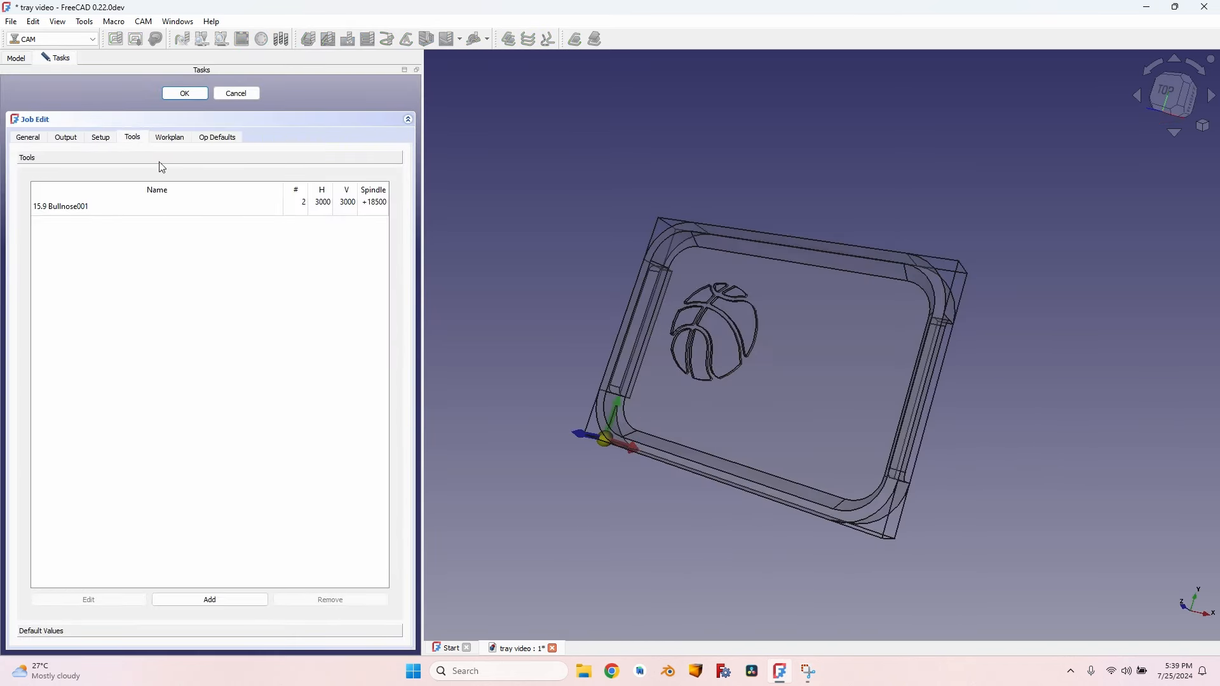
{"action": "left_click", "coordinate": [205, 598]}
{"action": "double_click", "coordinate": [201, 283]}
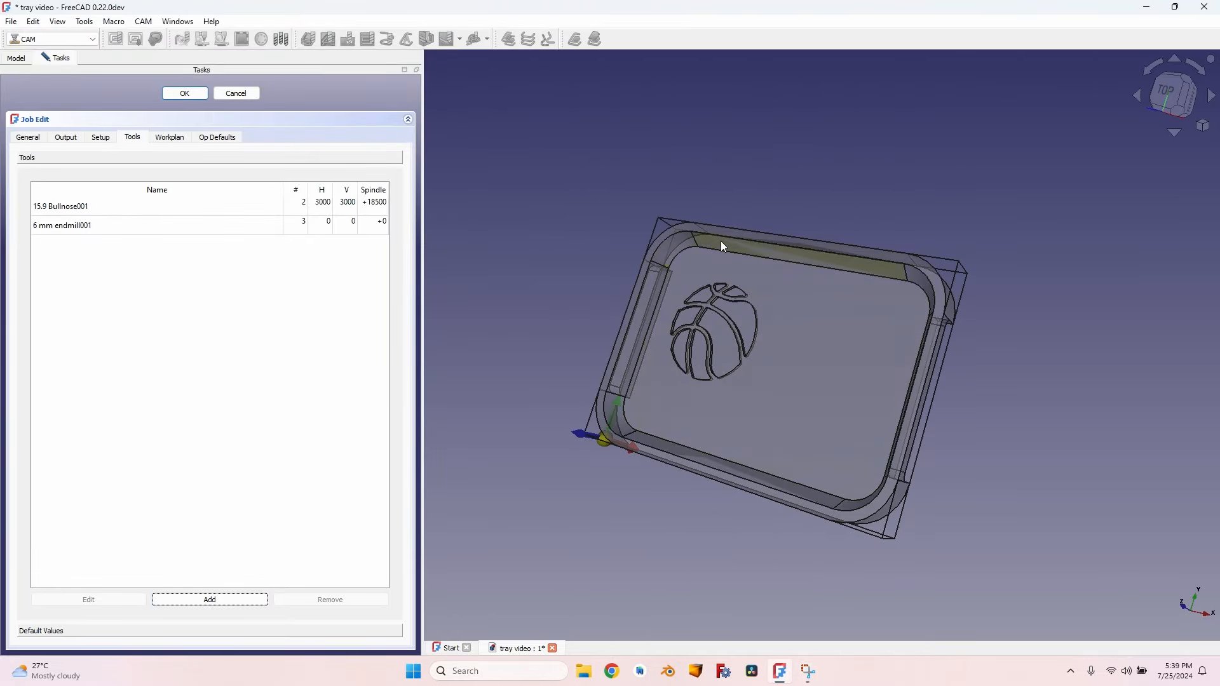
Set the 6 mm endmill's horizontal and vertical feeds to 3000 and its spindle speed to 18500, and accept the job.
{"action": "double_click", "coordinate": [321, 225]}
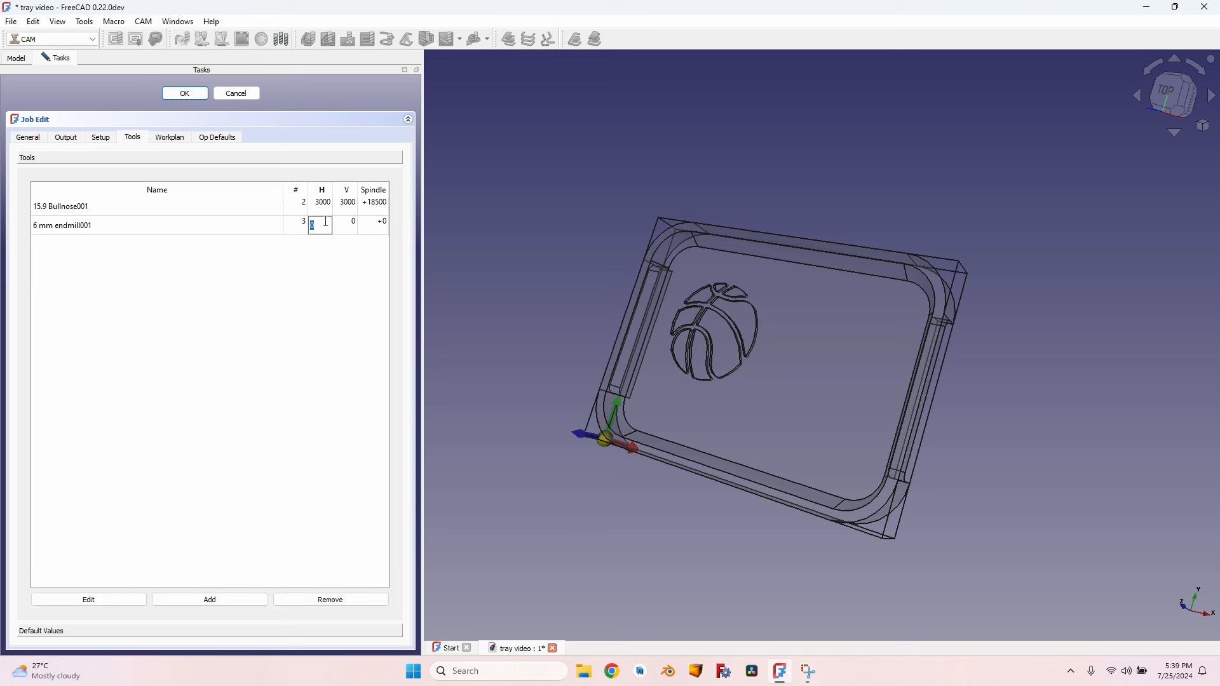
{"action": "type", "text": "3000"}
{"action": "key", "text": "Tab"}
{"action": "type", "text": "300"}
{"action": "key", "text": "Tab"}
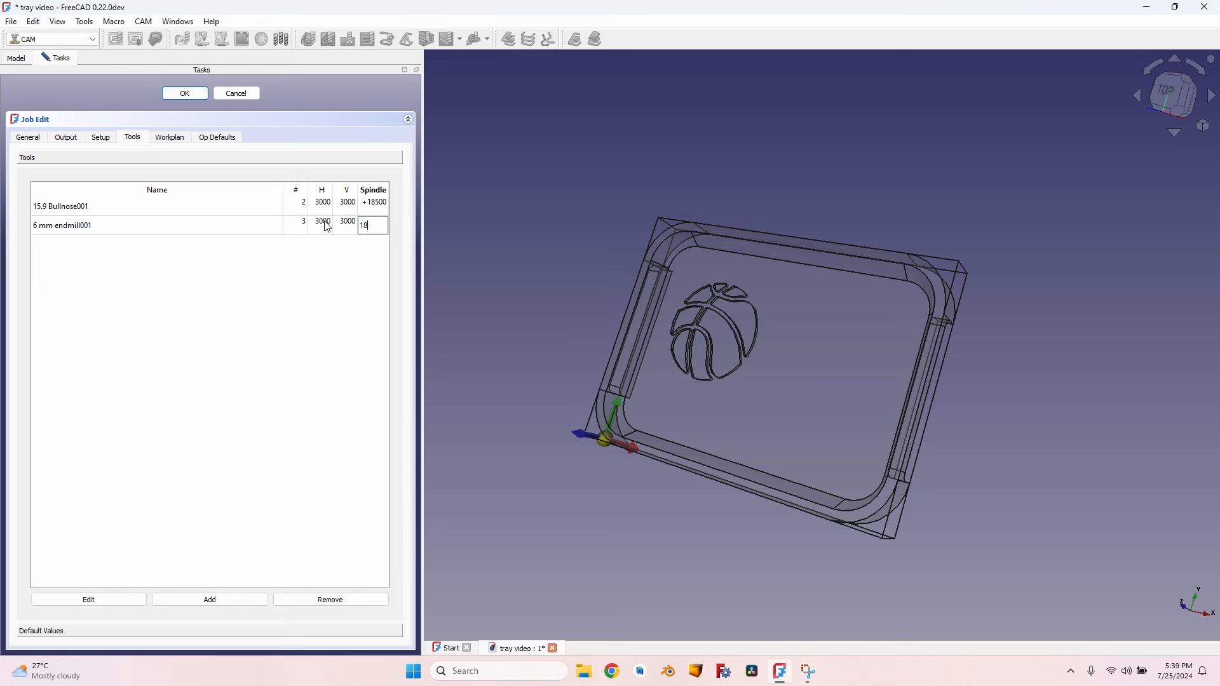
{"action": "type", "text": "185000"}
{"action": "key", "text": "Return"}
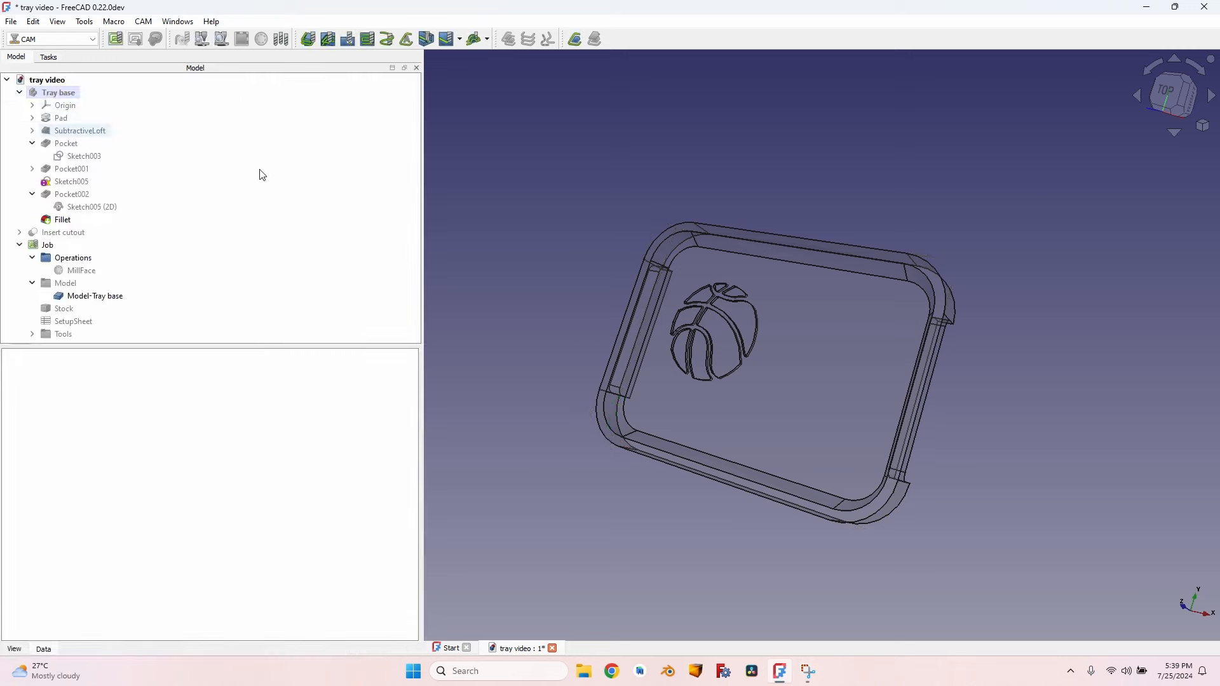
Select all the inner side wall faces around the tray recess, including the rounded corners and both handle sides.
{"action": "left_click", "coordinate": [607, 358]}
{"action": "left_click", "coordinate": [765, 223], "text": "ctrl"}
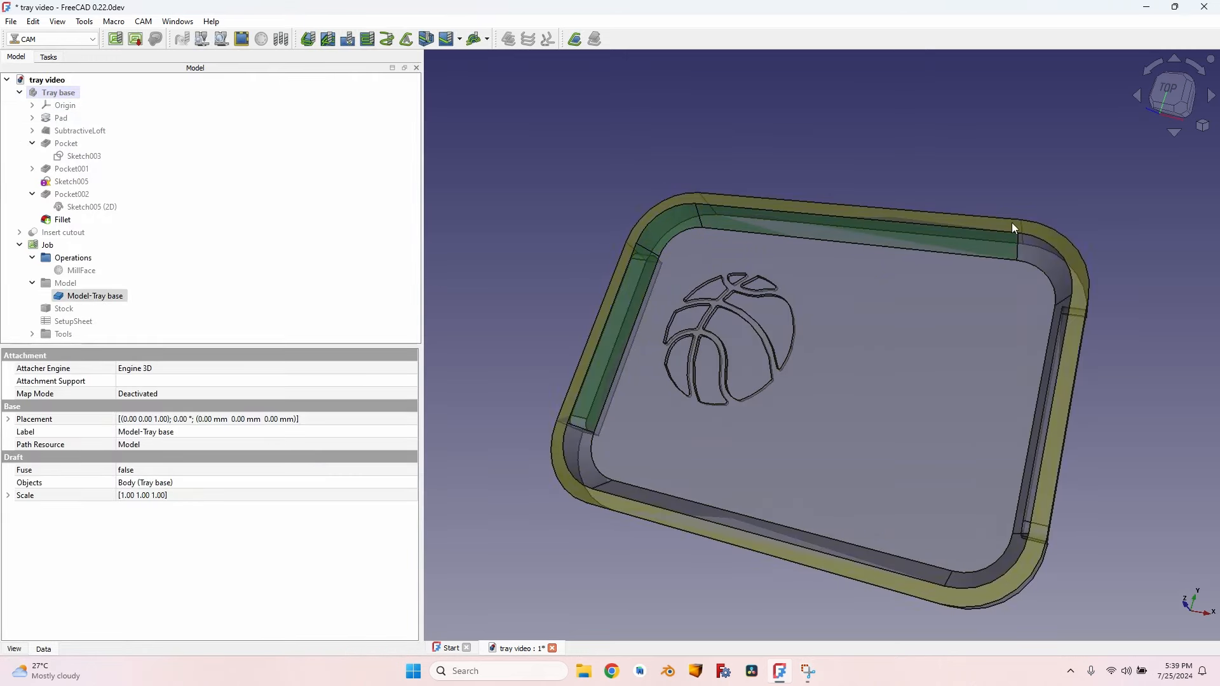
{"action": "left_click", "coordinate": [1044, 255], "text": "ctrl"}
{"action": "middle_click_drag", "start_coordinate": [1036, 375], "coordinate": [1100, 399]}
{"action": "left_click", "coordinate": [1054, 405], "text": "ctrl"}
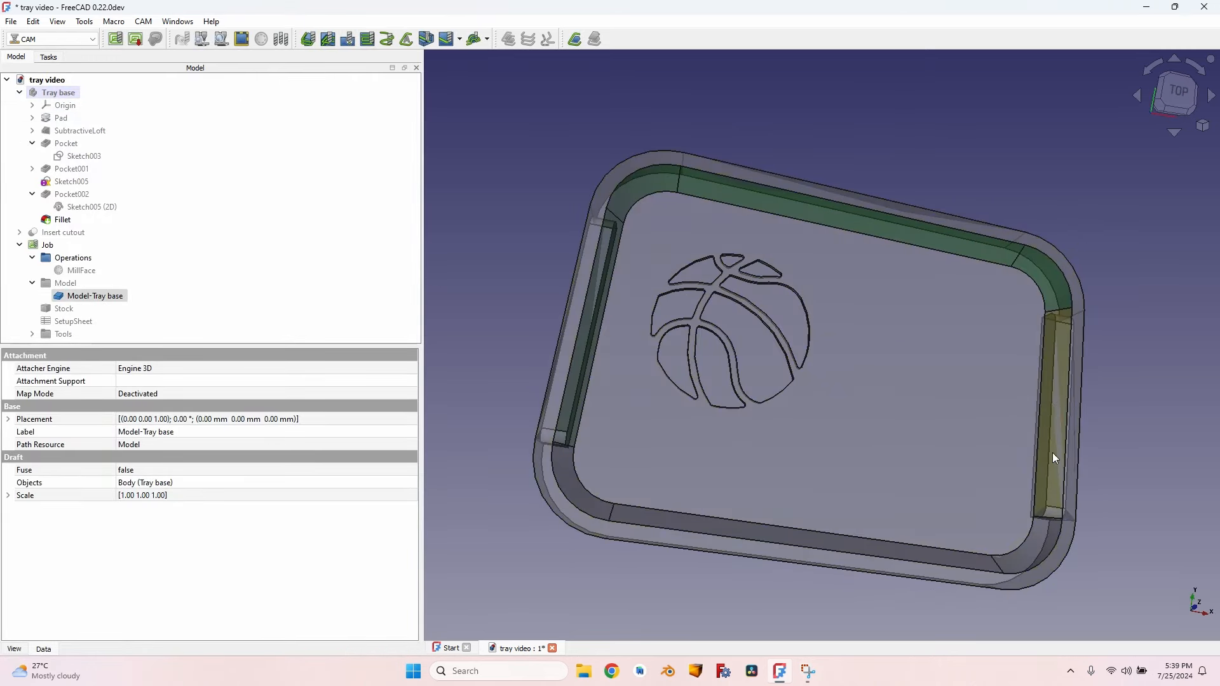
{"action": "left_click", "coordinate": [1041, 544], "text": "ctrl"}
{"action": "left_click", "coordinate": [941, 566], "text": "ctrl"}
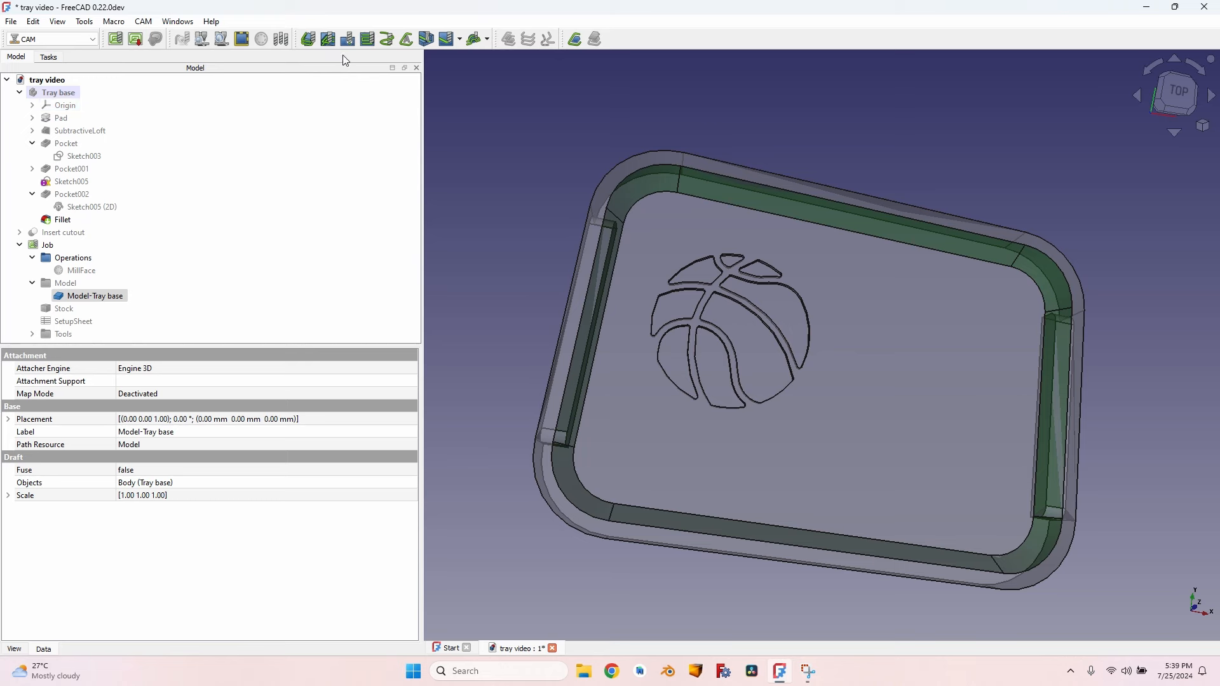
Create a 3D Surface operation on the selected wall faces with the 6 mm endmill and calculate its toolpath.
{"action": "left_click", "coordinate": [490, 40]}
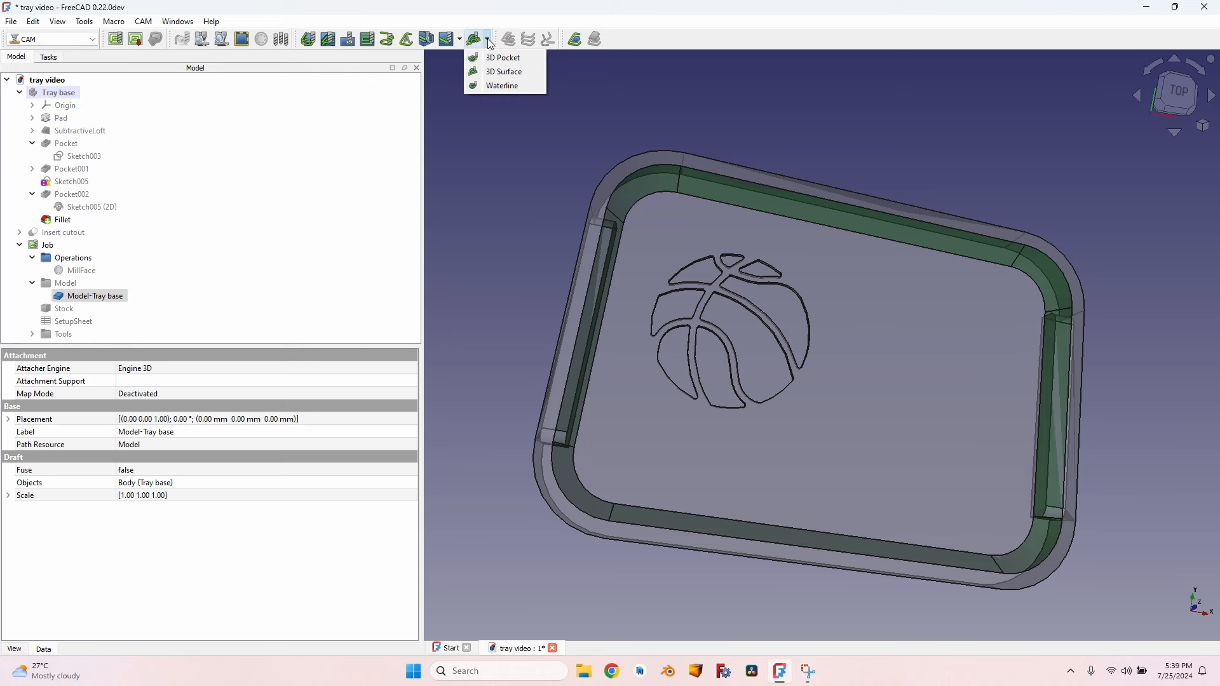
{"action": "left_click", "coordinate": [511, 67]}
{"action": "left_click", "coordinate": [101, 226]}
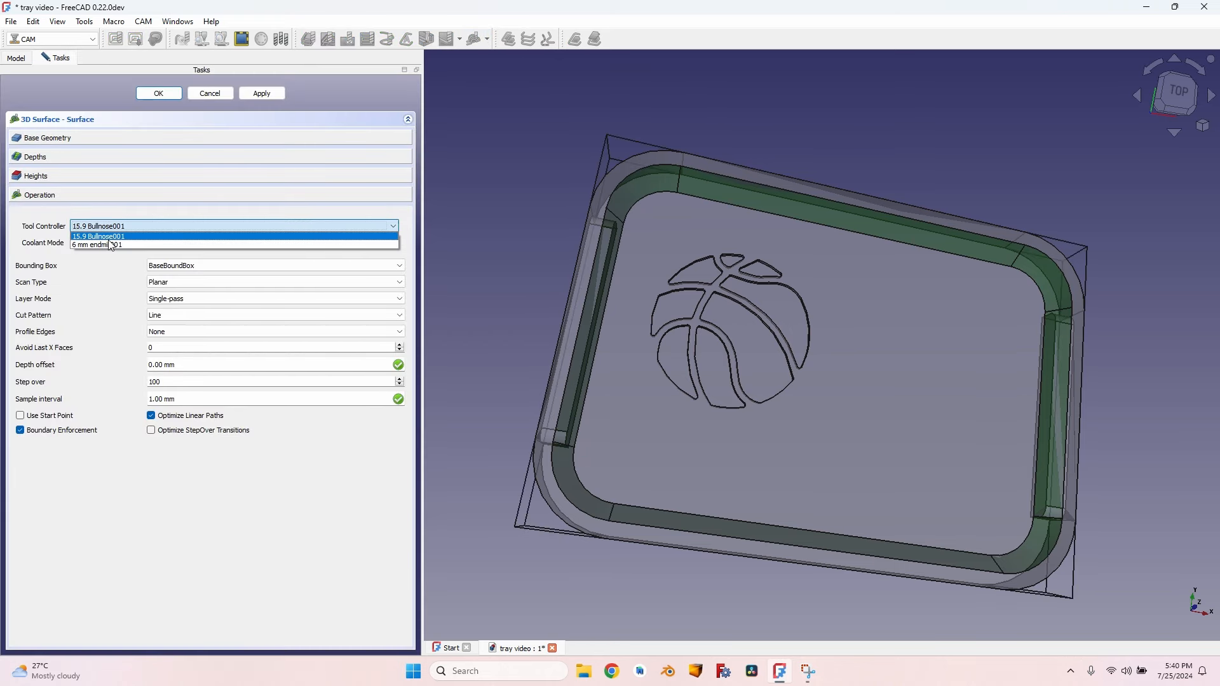
{"action": "left_click", "coordinate": [93, 244]}
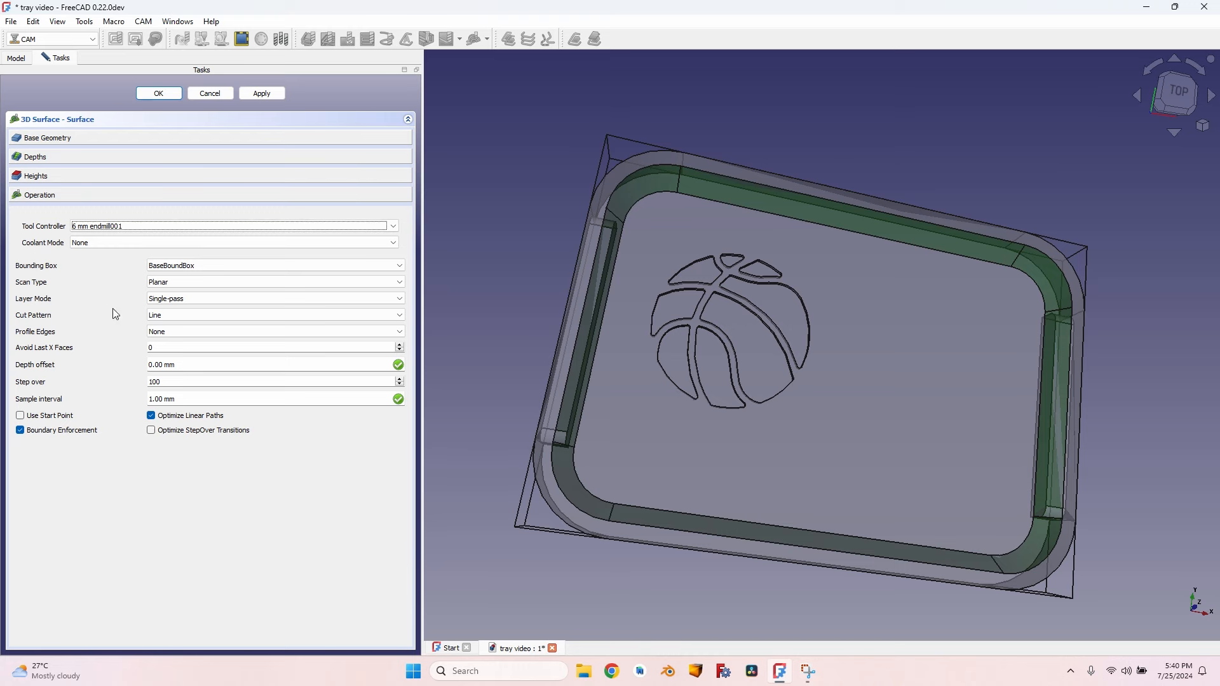
{"action": "left_click", "coordinate": [262, 93]}
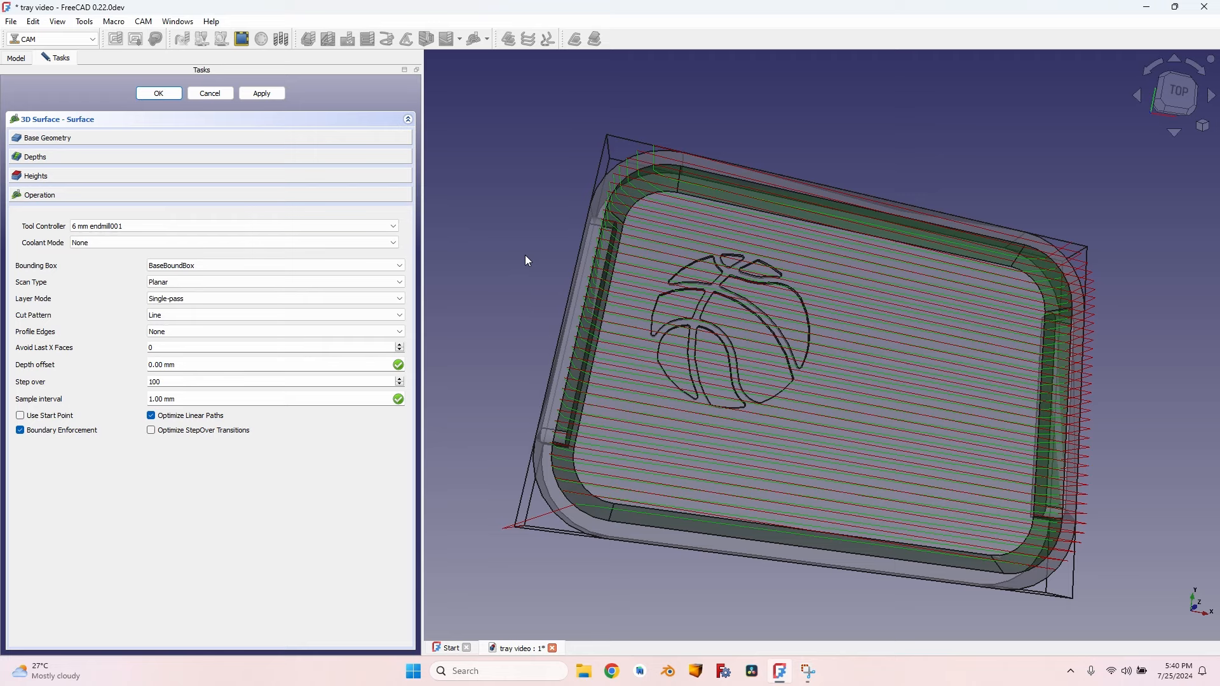
{"action": "middle_click_drag", "start_coordinate": [527, 257], "coordinate": [710, 389]}
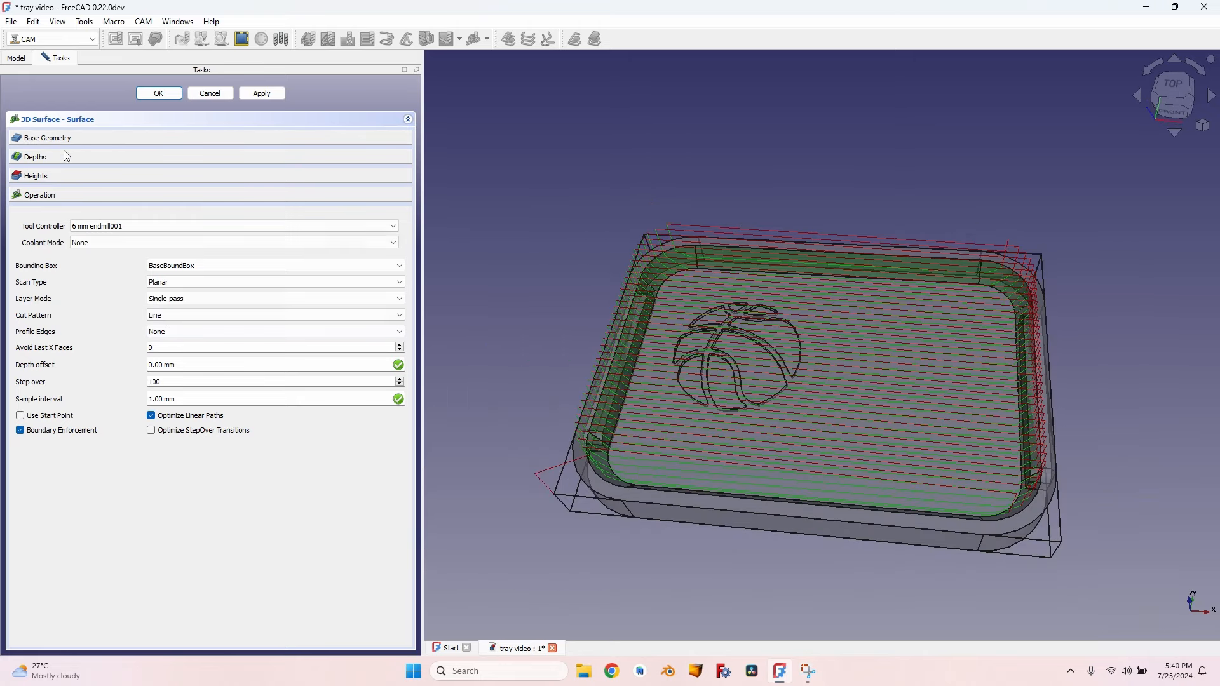
Remove the front-left corner face, Face11, from the surface operation's base geometry and inspect the recalculated toolpath.
{"action": "left_click", "coordinate": [66, 139]}
{"action": "left_click", "coordinate": [86, 257]}
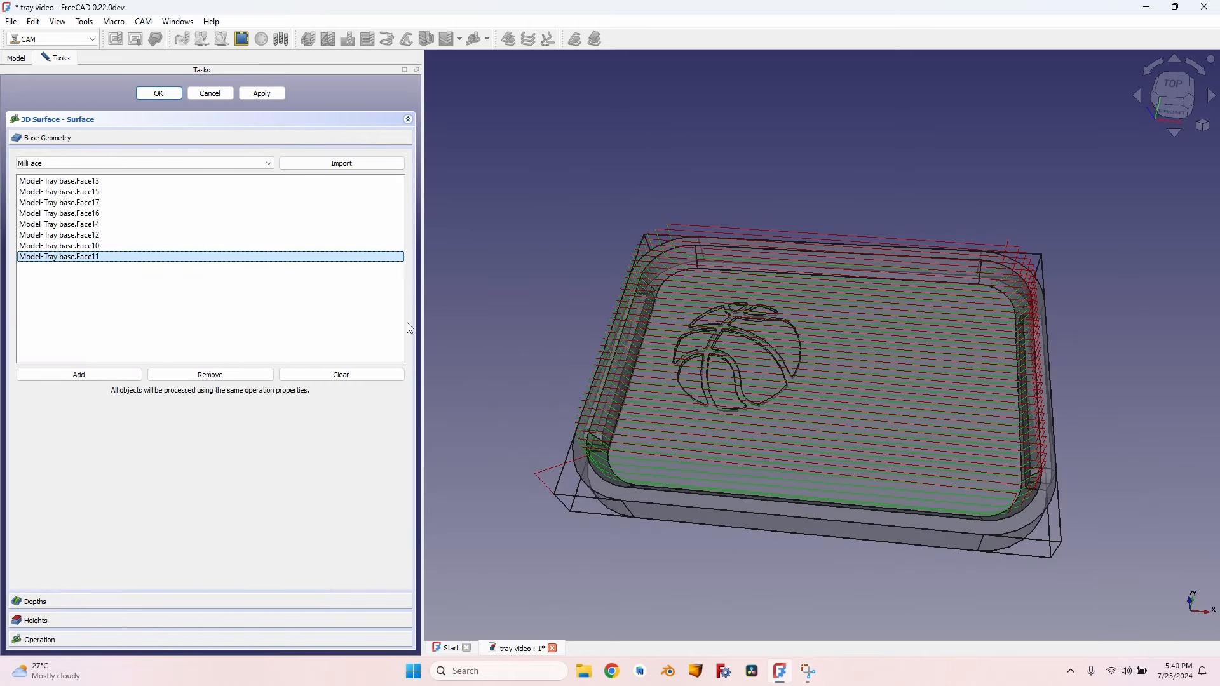
{"action": "scroll", "coordinate": [517, 493], "scroll_direction": "up", "scroll_amount": 5}
{"action": "middle_click_drag", "start_coordinate": [517, 493], "coordinate": [550, 417]}
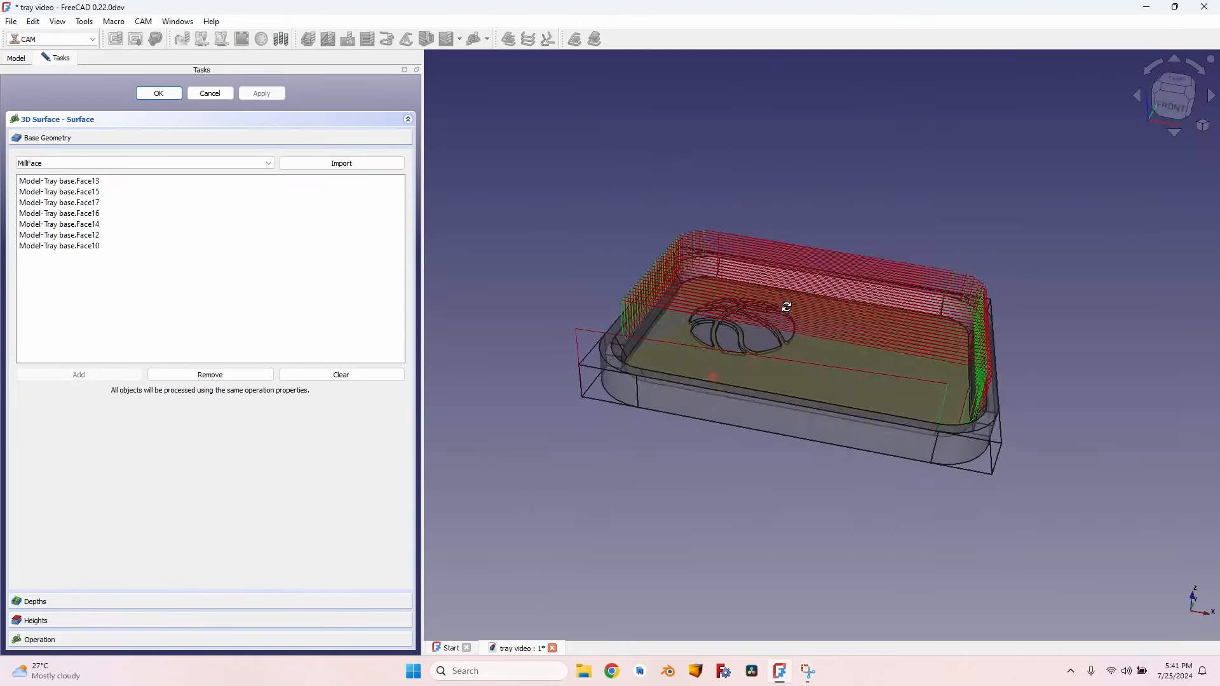
{"action": "middle_click_drag", "start_coordinate": [785, 308], "coordinate": [811, 354]}
{"action": "scroll", "coordinate": [810, 355], "scroll_direction": "up", "scroll_amount": 3}
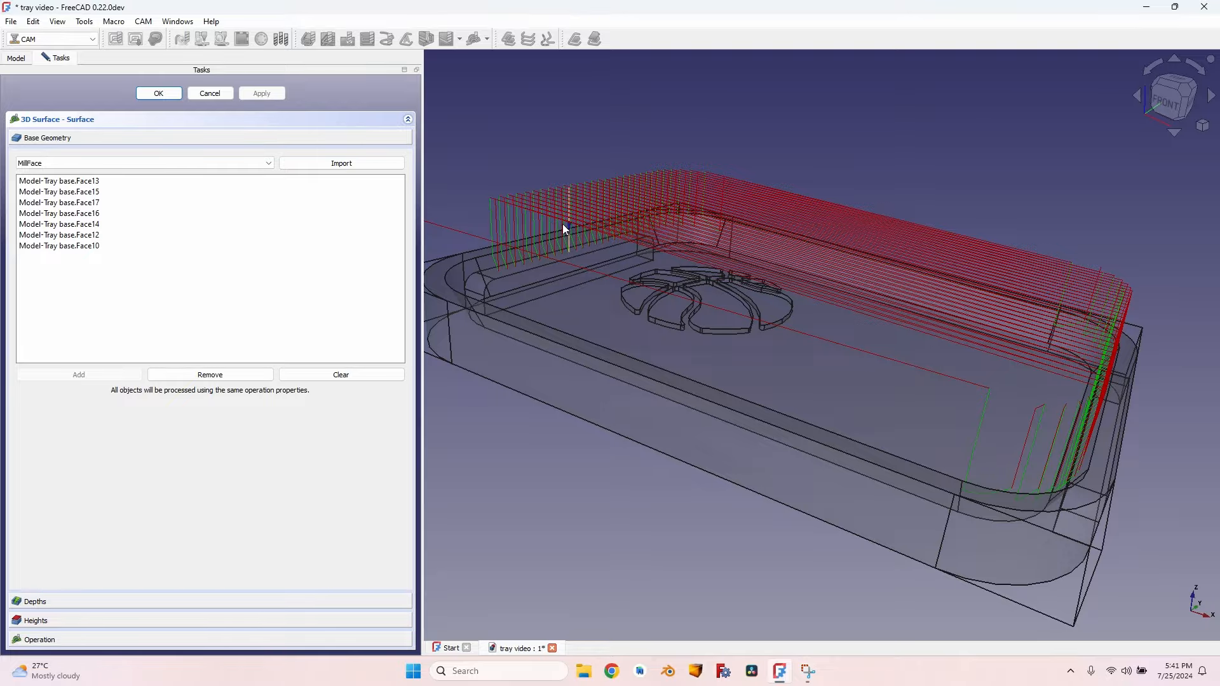
{"action": "mouse_move", "coordinate": [691, 265]}
{"action": "middle_mouse_down"}
{"action": "mouse_move", "coordinate": [687, 413]}
{"action": "mouse_move", "coordinate": [644, 247]}
{"action": "mouse_move", "coordinate": [686, 277]}
{"action": "middle_mouse_up"}
{"action": "scroll", "coordinate": [708, 241], "scroll_direction": "down", "scroll_amount": 2}
{"action": "scroll", "coordinate": [586, 264], "scroll_direction": "up", "scroll_amount": 4}
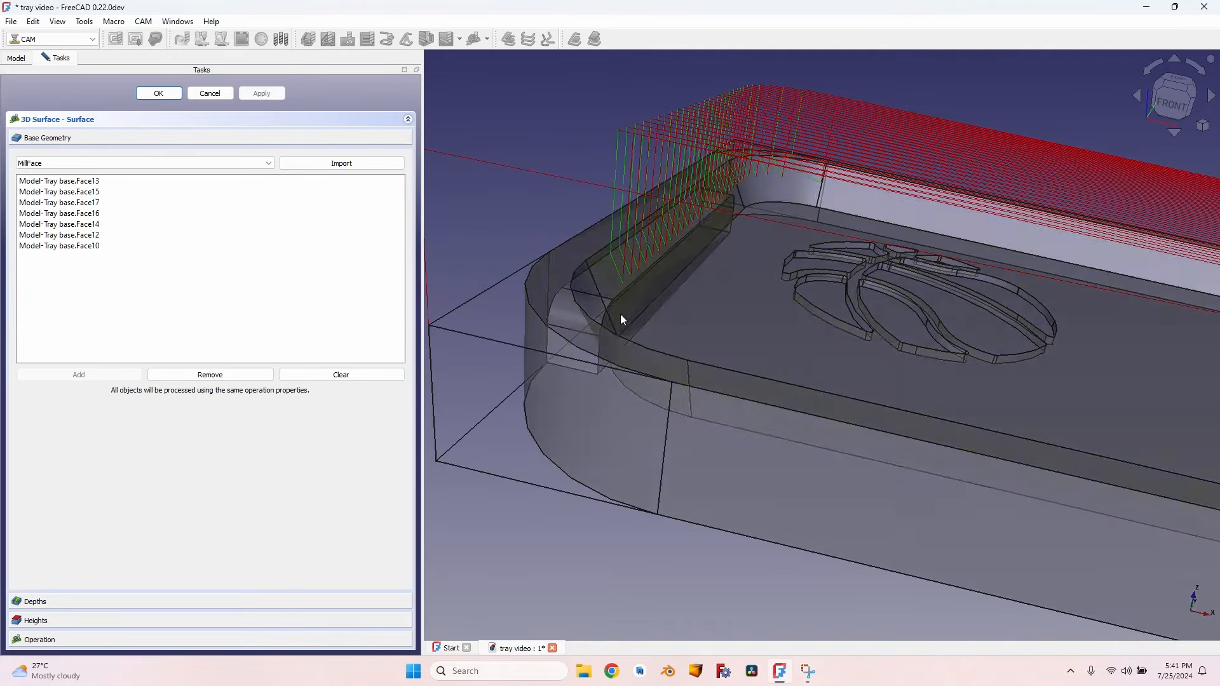
Change the surface operation's cut pattern to Offset and inspect the toolpath around the tray walls.
{"action": "left_click", "coordinate": [86, 639]}
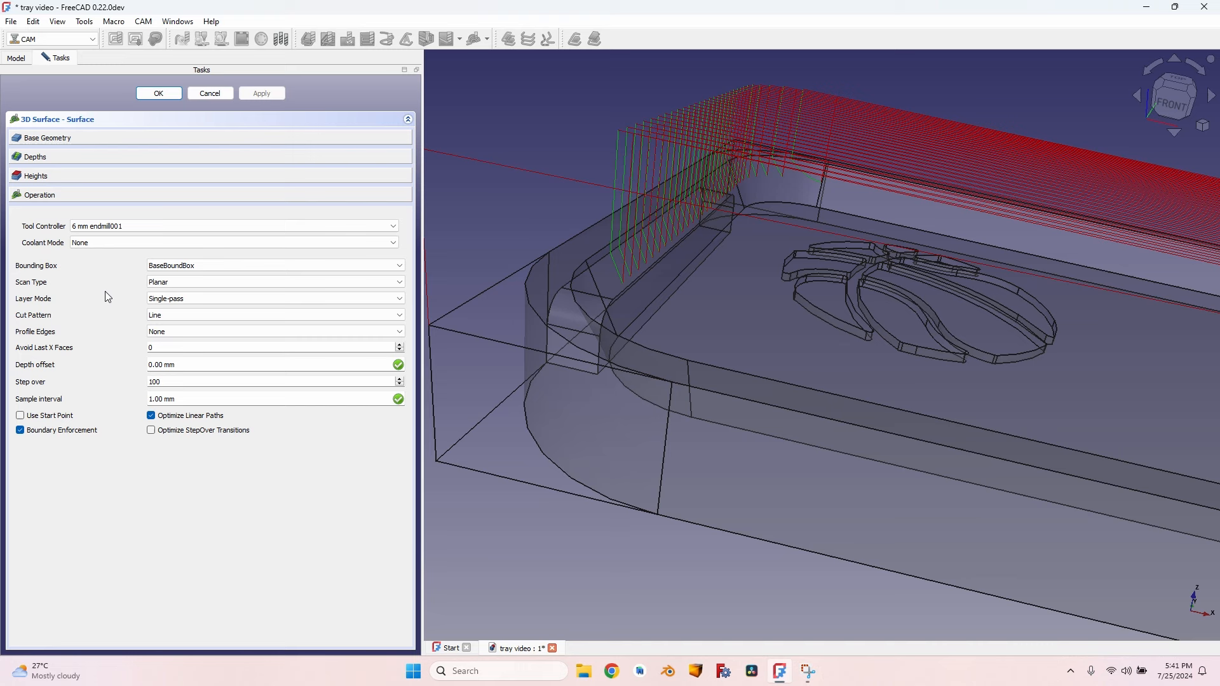
{"action": "left_click", "coordinate": [182, 316]}
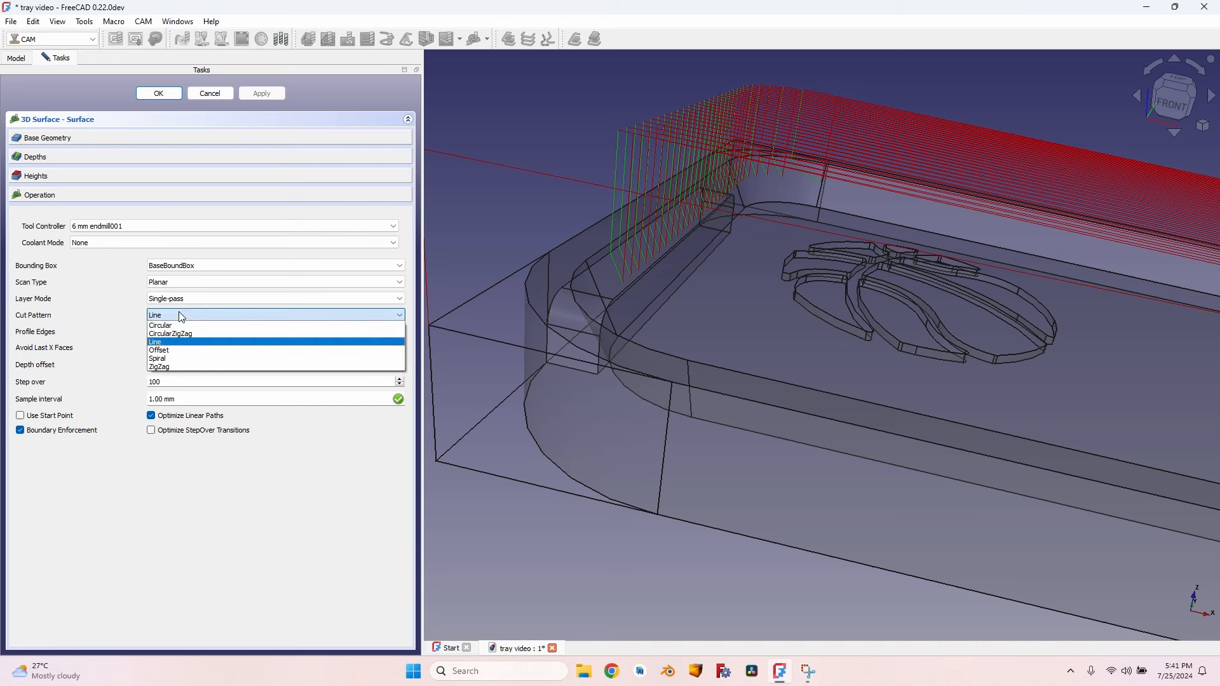
{"action": "left_click", "coordinate": [177, 351]}
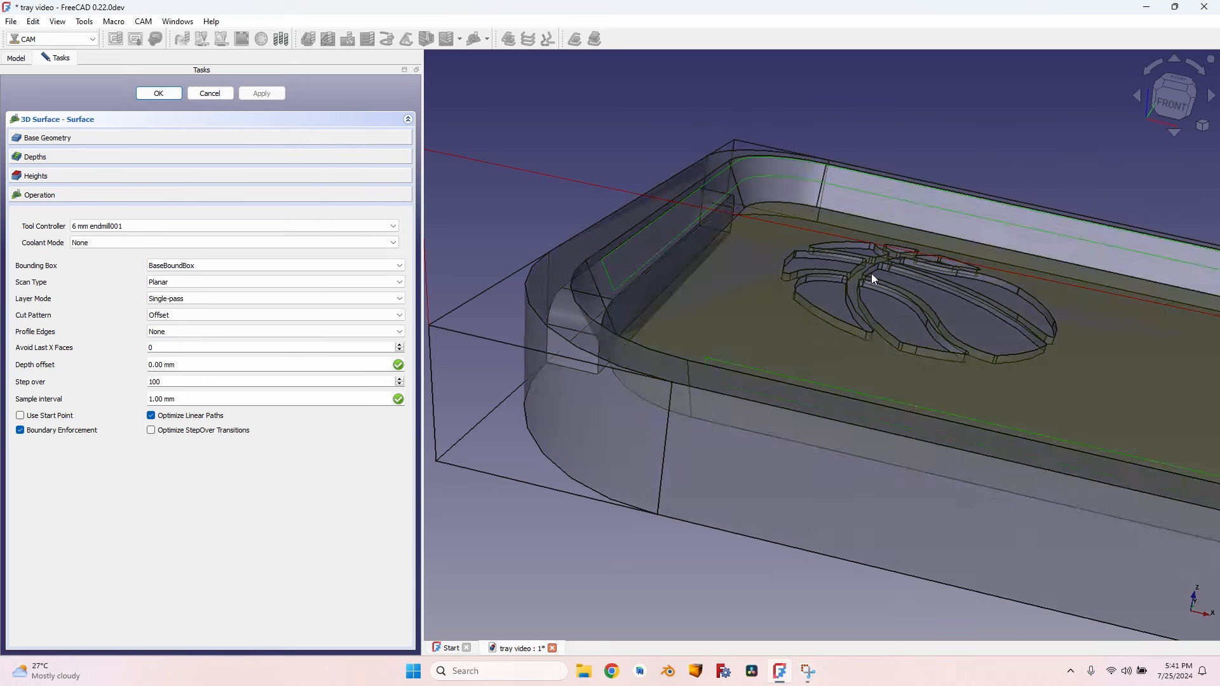
{"action": "middle_click_drag", "start_coordinate": [871, 274], "coordinate": [726, 244]}
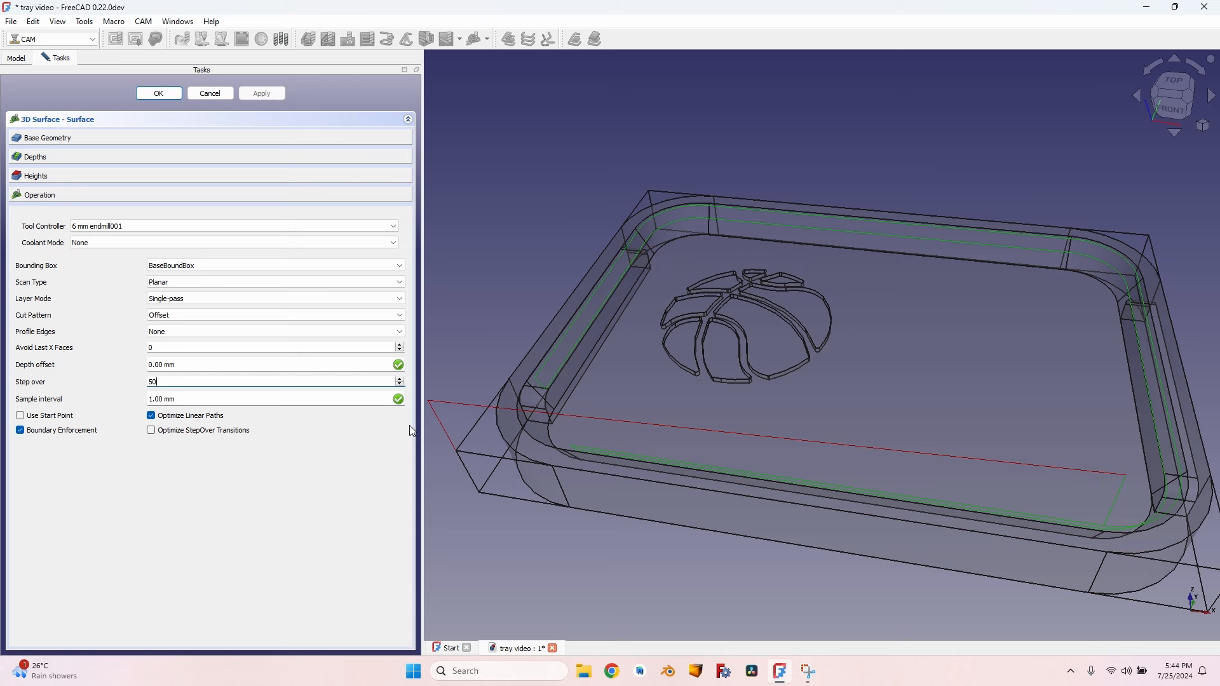
Set the surface operation's step over to 50, turn off boundary enforcement, and accept the operation.
{"action": "left_click", "coordinate": [37, 434]}
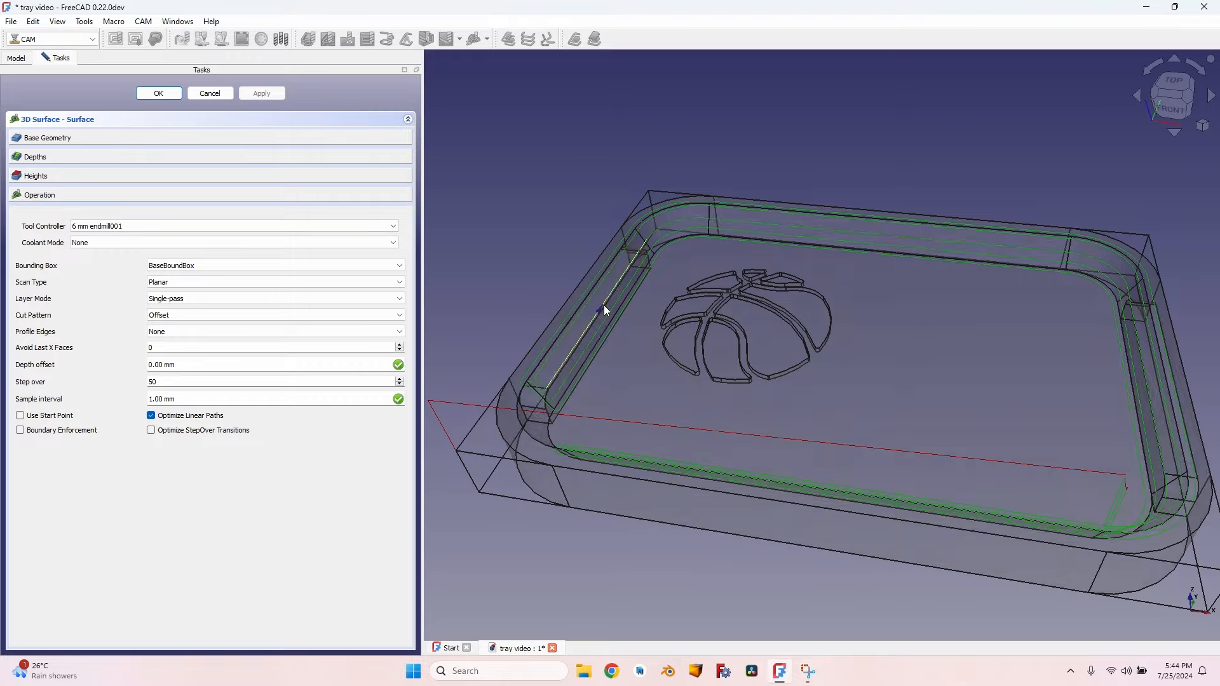
{"action": "scroll", "coordinate": [615, 295], "scroll_direction": "up", "scroll_amount": 3}
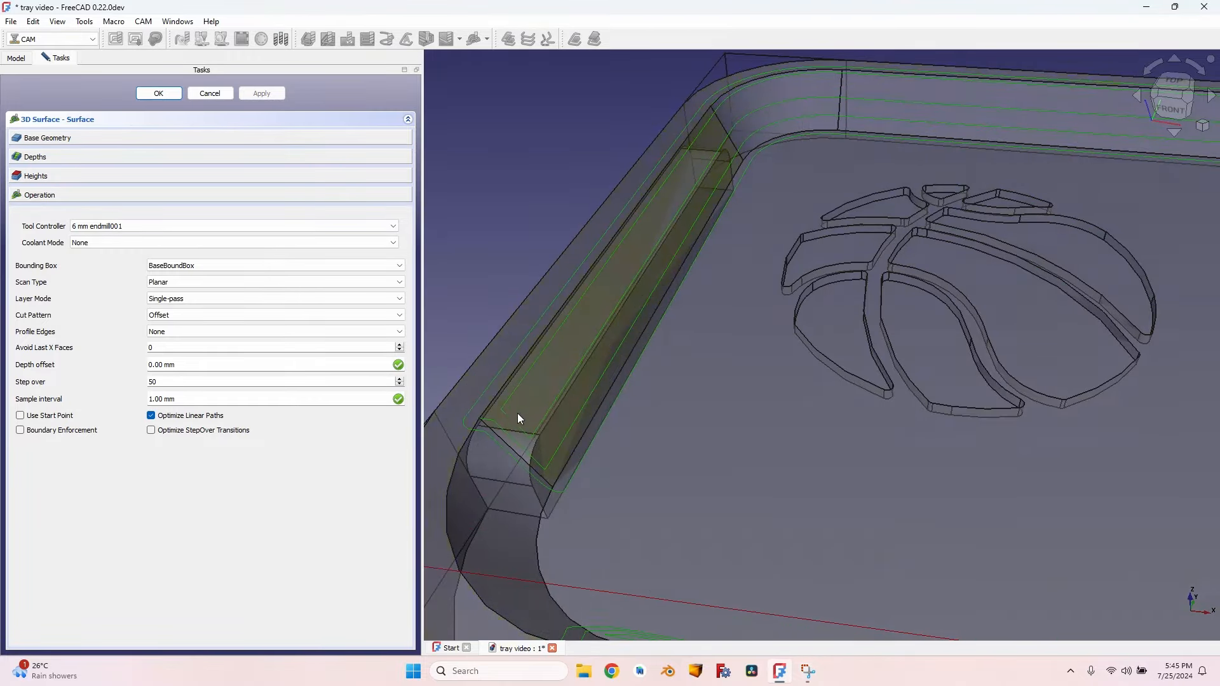
{"action": "scroll", "coordinate": [556, 396], "scroll_direction": "down", "scroll_amount": 4}
{"action": "mouse_move", "coordinate": [555, 397]}
{"action": "middle_mouse_down"}
{"action": "mouse_move", "coordinate": [580, 452]}
{"action": "mouse_move", "coordinate": [444, 433]}
{"action": "mouse_move", "coordinate": [556, 383]}
{"action": "middle_mouse_up"}
{"action": "scroll", "coordinate": [556, 383], "scroll_direction": "up", "scroll_amount": 3}
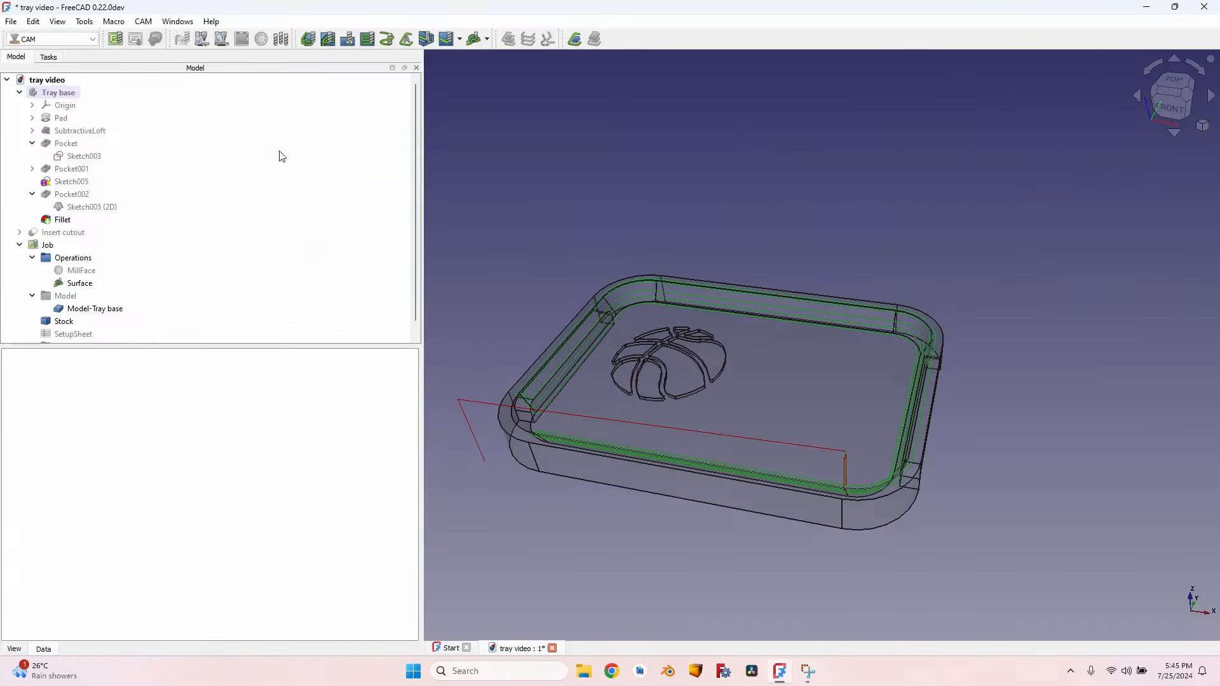
{"action": "scroll", "coordinate": [546, 379], "scroll_direction": "up", "scroll_amount": 4}
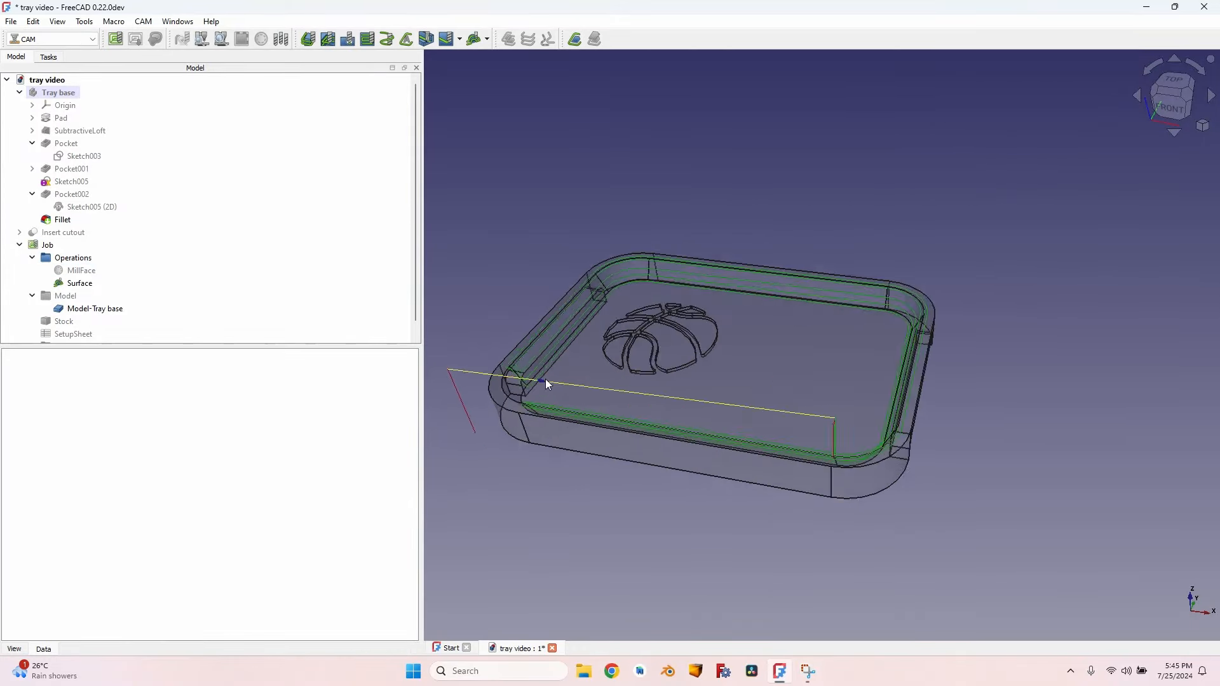
Duplicate the surface operation in the job and clear all base geometry from the copy.
{"action": "left_click", "coordinate": [83, 286]}
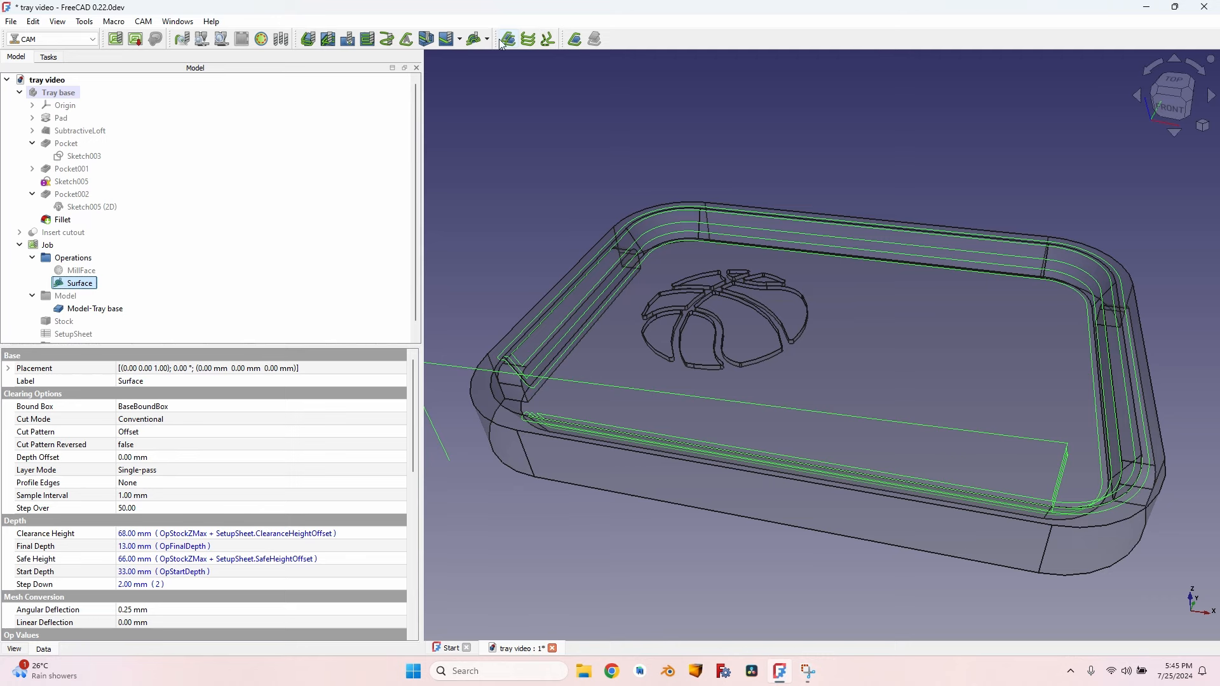
{"action": "left_click", "coordinate": [508, 40]}
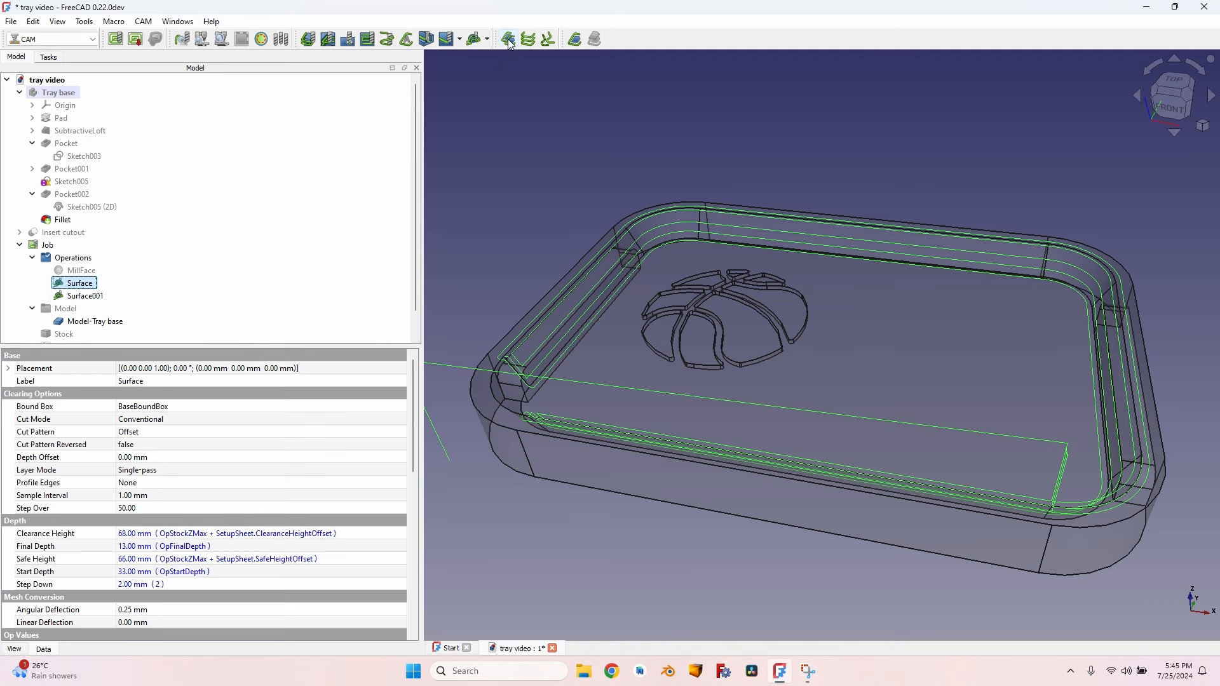
{"action": "double_click", "coordinate": [84, 296]}
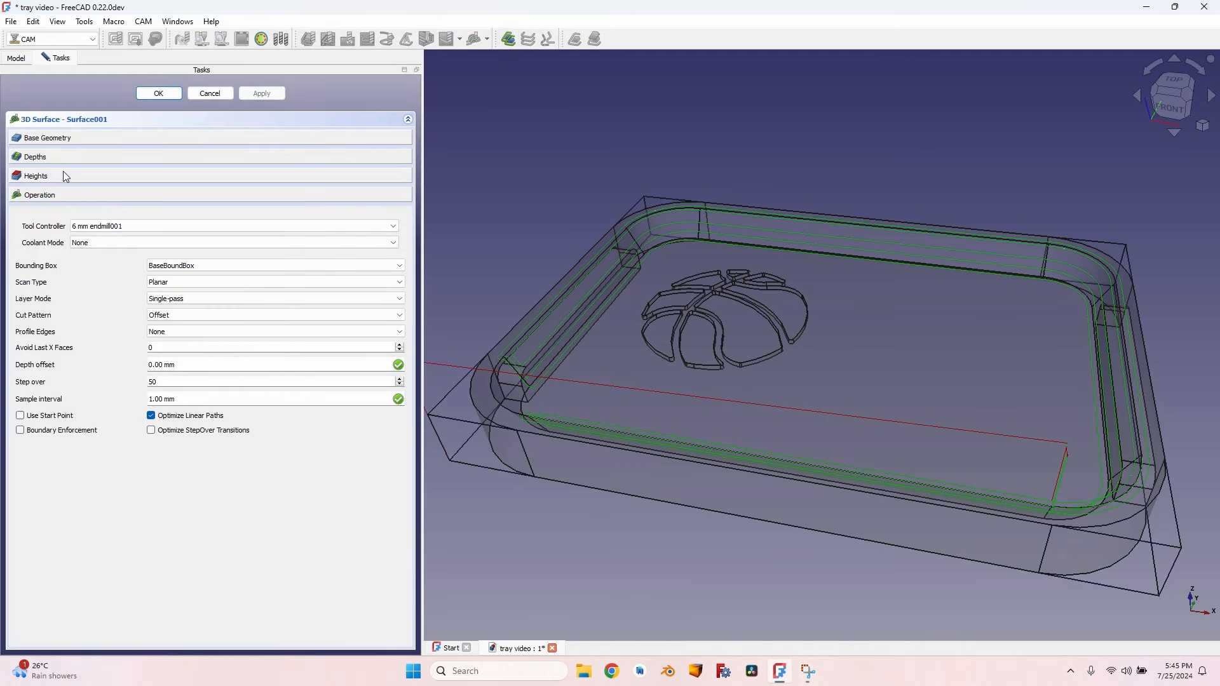
{"action": "left_click", "coordinate": [38, 139]}
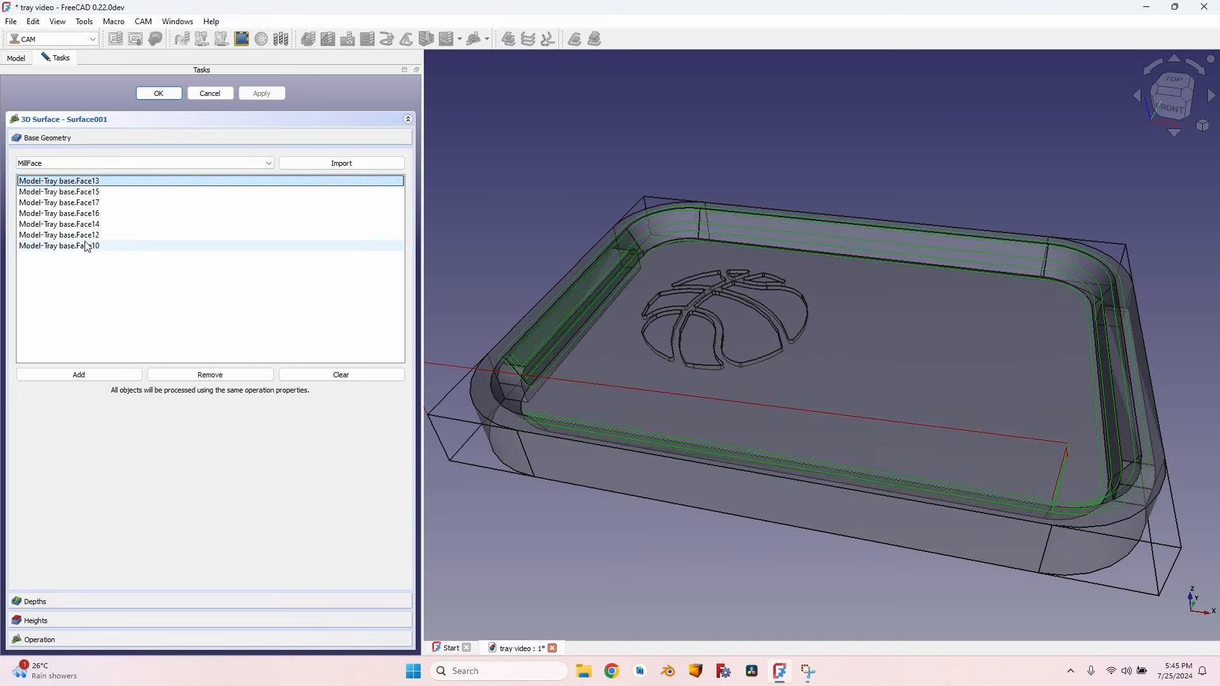
{"action": "left_click", "coordinate": [87, 246], "text": "shift"}
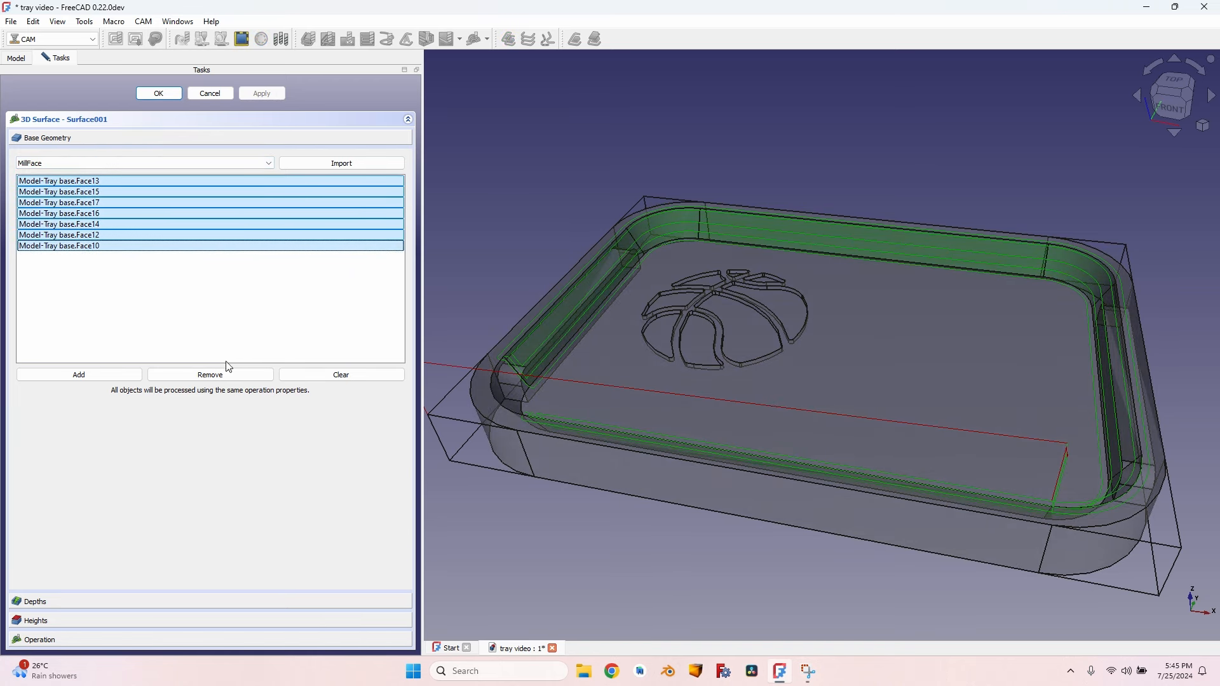
{"action": "left_click", "coordinate": [344, 376]}
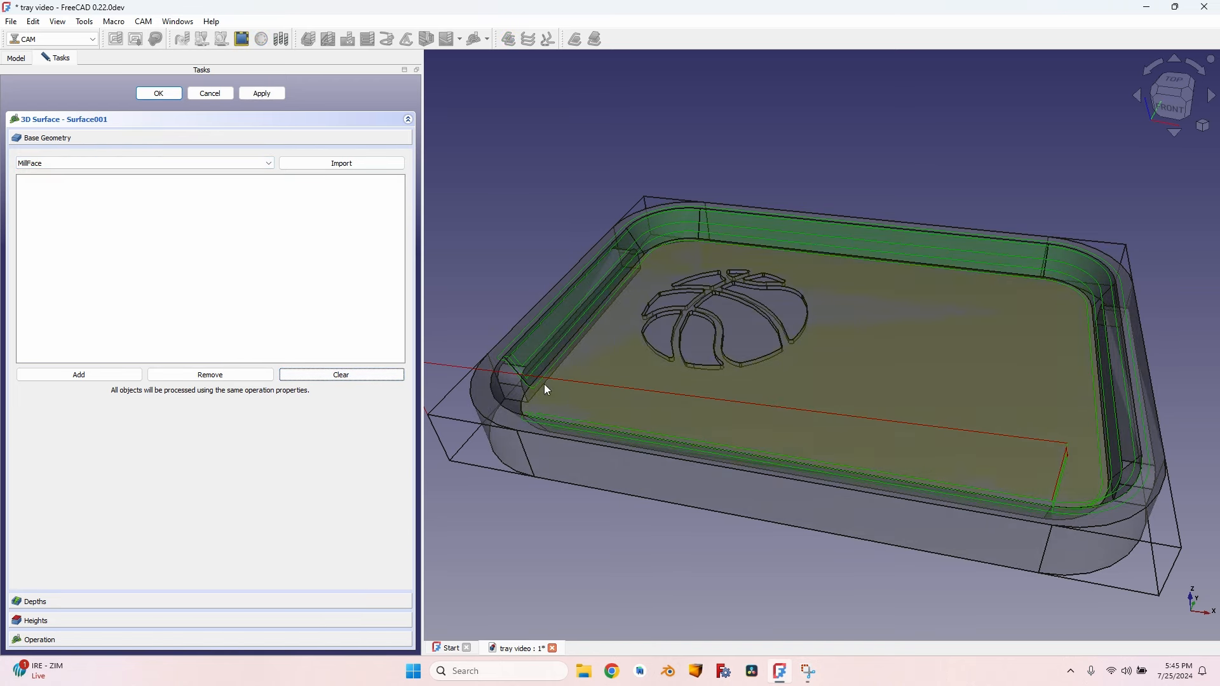
Add the tray's front-left inner corner face as the copy's only base geometry, recalculate, and accept it.
{"action": "left_click", "coordinate": [490, 393]}
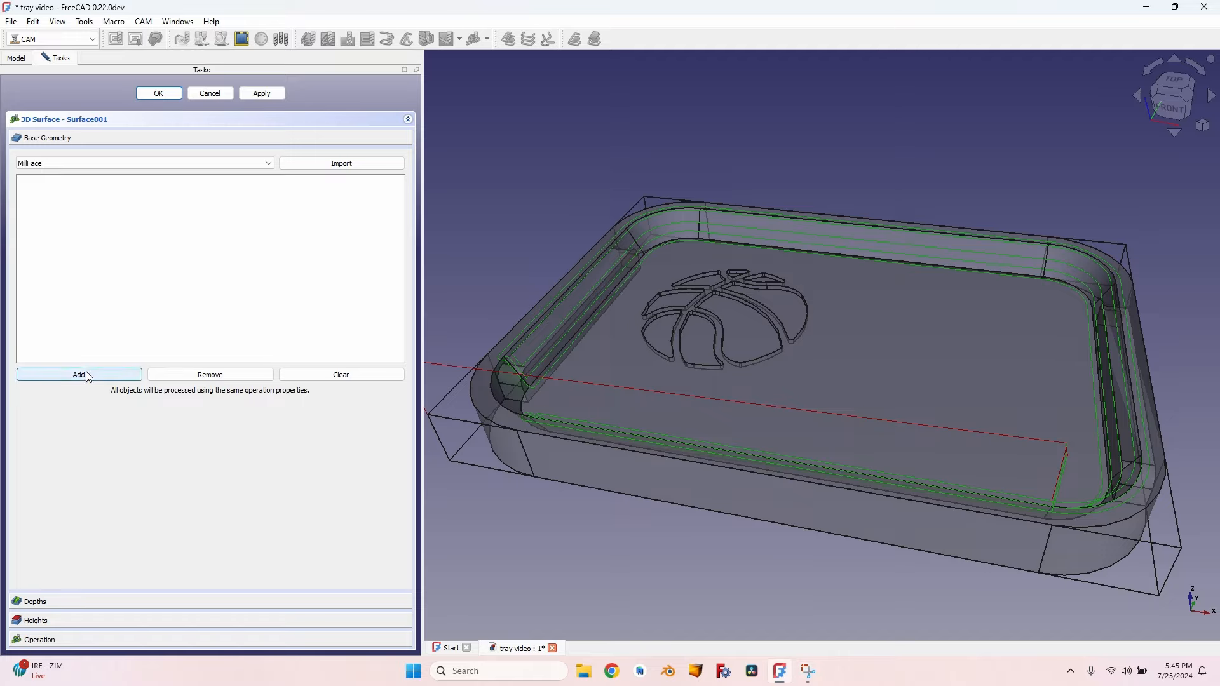
{"action": "left_click", "coordinate": [89, 376]}
{"action": "left_click", "coordinate": [260, 94]}
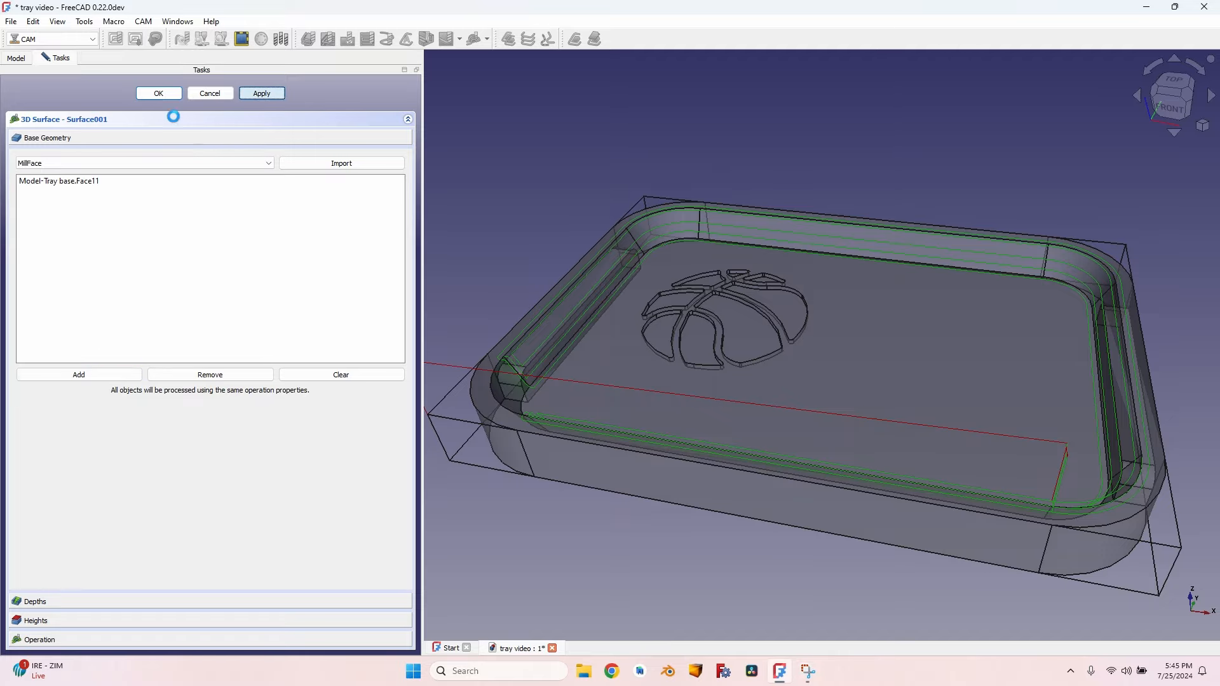
{"action": "left_click", "coordinate": [160, 93]}
Examine both wall toolpaths from several angles, especially around the front-left corner and handle side.
{"action": "scroll", "coordinate": [502, 412], "scroll_direction": "up", "scroll_amount": 5}
{"action": "scroll", "coordinate": [657, 321], "scroll_direction": "down", "scroll_amount": 2}
{"action": "middle_click_drag", "start_coordinate": [657, 320], "coordinate": [667, 371]}
{"action": "scroll", "coordinate": [724, 452], "scroll_direction": "down", "scroll_amount": 2}
{"action": "scroll", "coordinate": [635, 232], "scroll_direction": "down", "scroll_amount": 5}
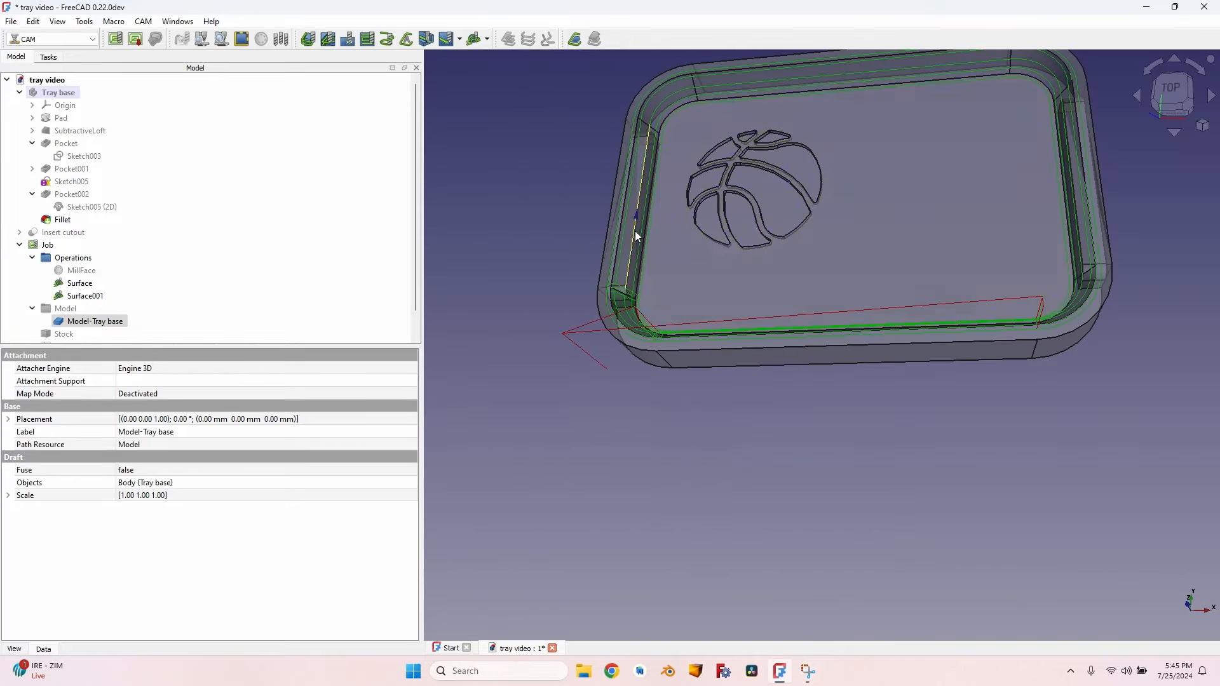
{"action": "scroll", "coordinate": [619, 299], "scroll_direction": "up", "scroll_amount": 5}
{"action": "scroll", "coordinate": [822, 371], "scroll_direction": "down", "scroll_amount": 5}
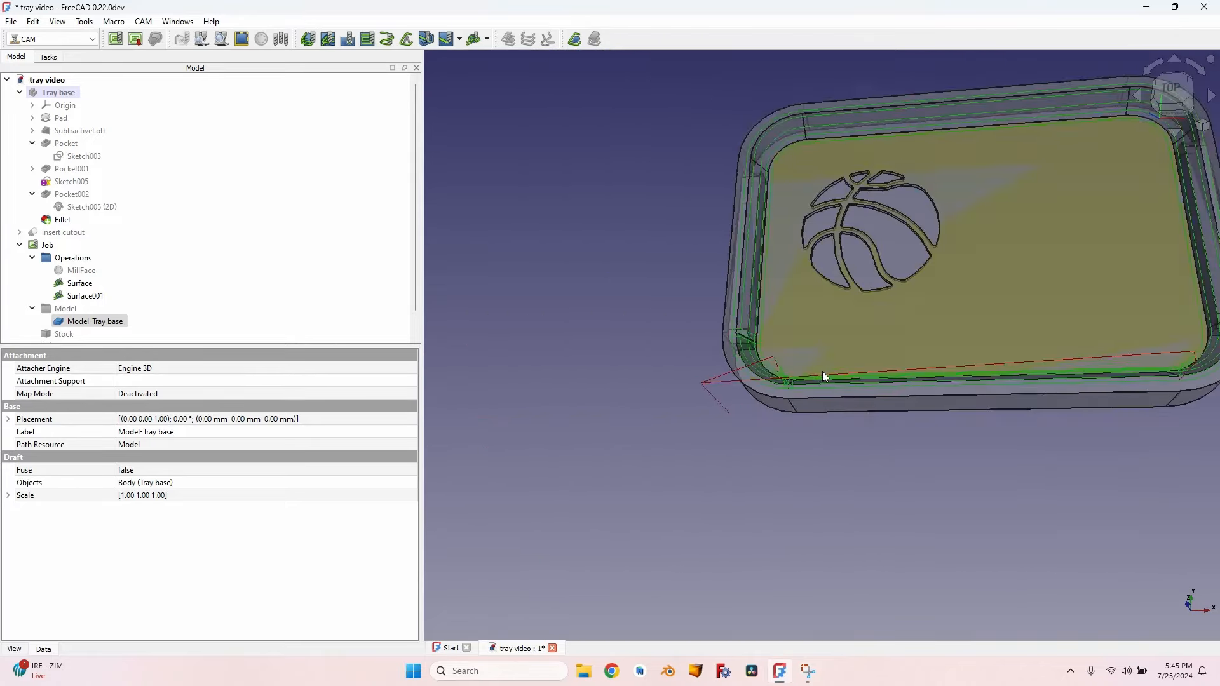
{"action": "middle_click_drag", "start_coordinate": [823, 371], "coordinate": [669, 381]}
{"action": "scroll", "coordinate": [625, 217], "scroll_direction": "up", "scroll_amount": 3}
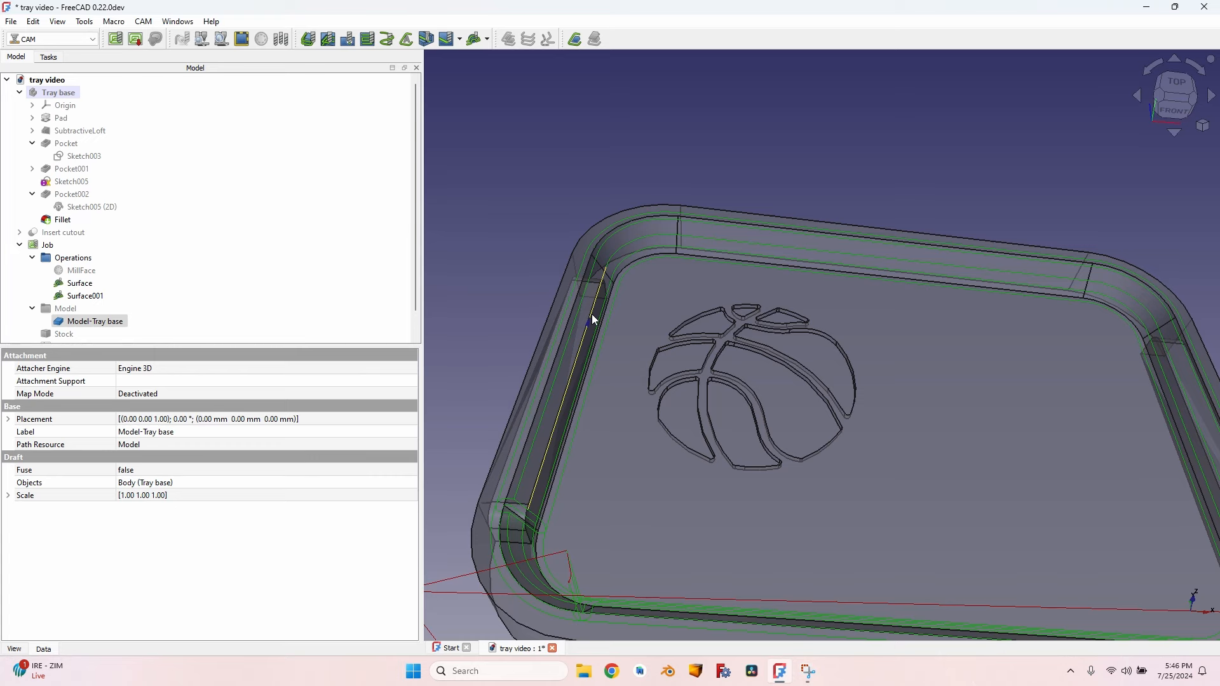
Rename the first surface operation as "Surface roughing".
{"action": "left_click", "coordinate": [75, 283]}
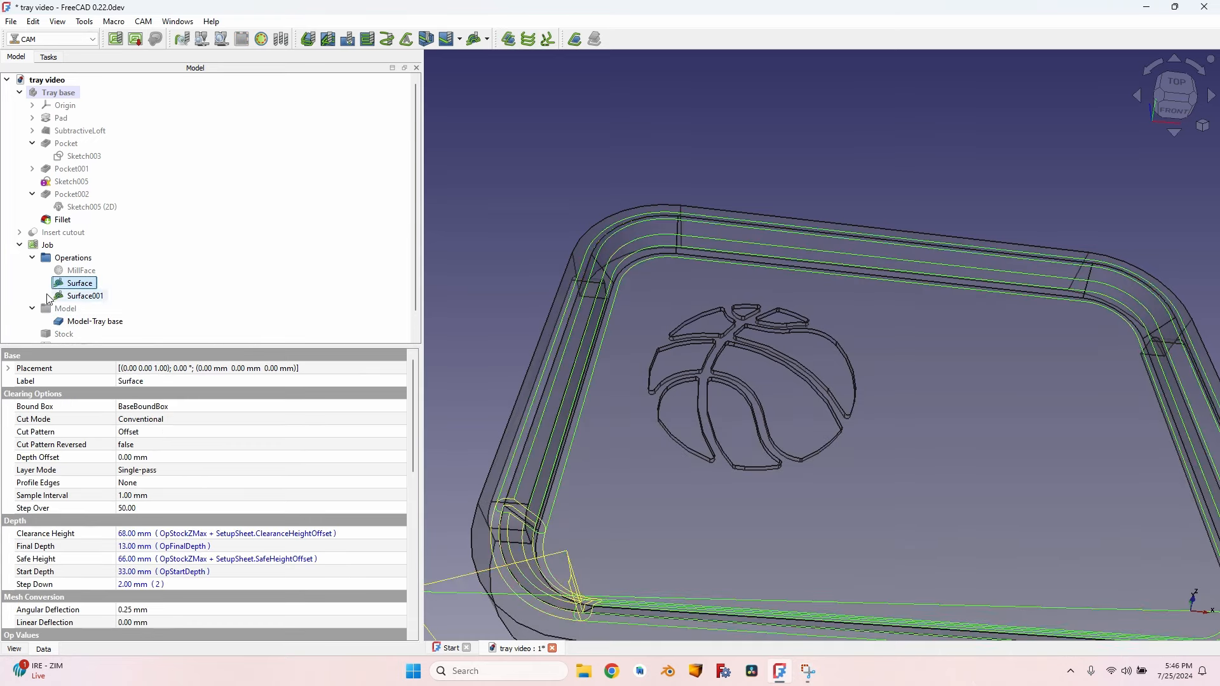
{"action": "left_click", "coordinate": [77, 284]}
{"action": "key", "text": "End"}
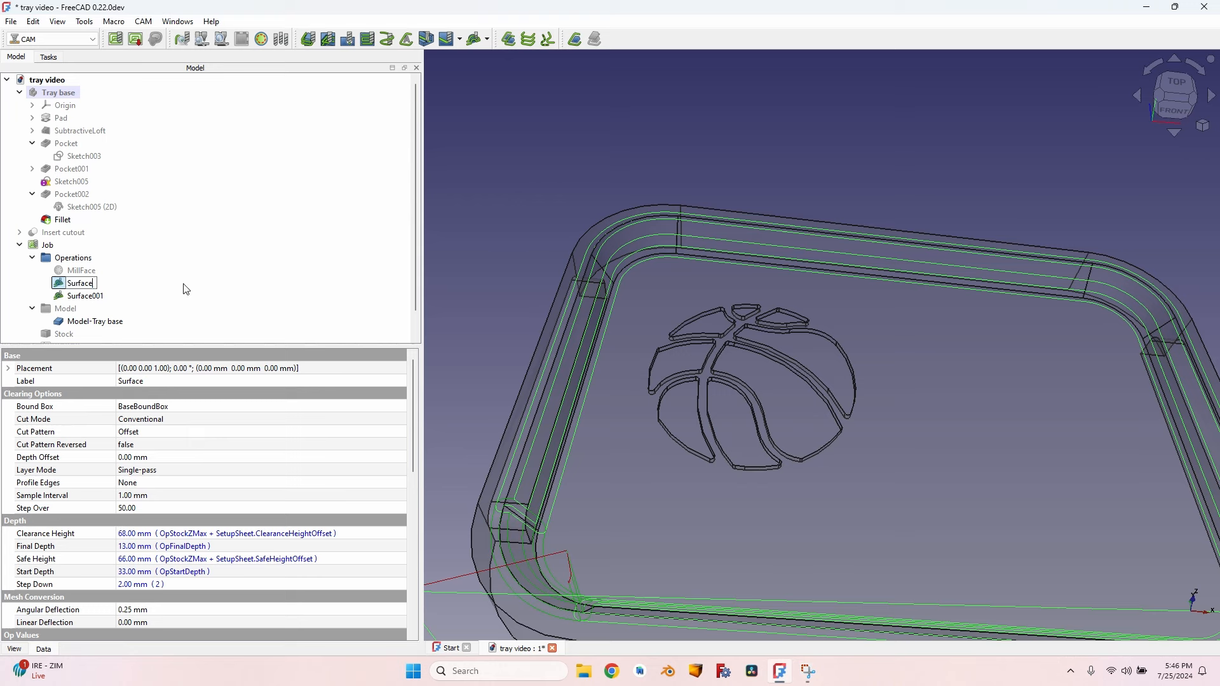
{"action": "type", "text": "roughing"}
{"action": "key", "text": "Return"}
Rename the corner surface operation as "Surface roughing remains".
{"action": "key", "text": "Down"}
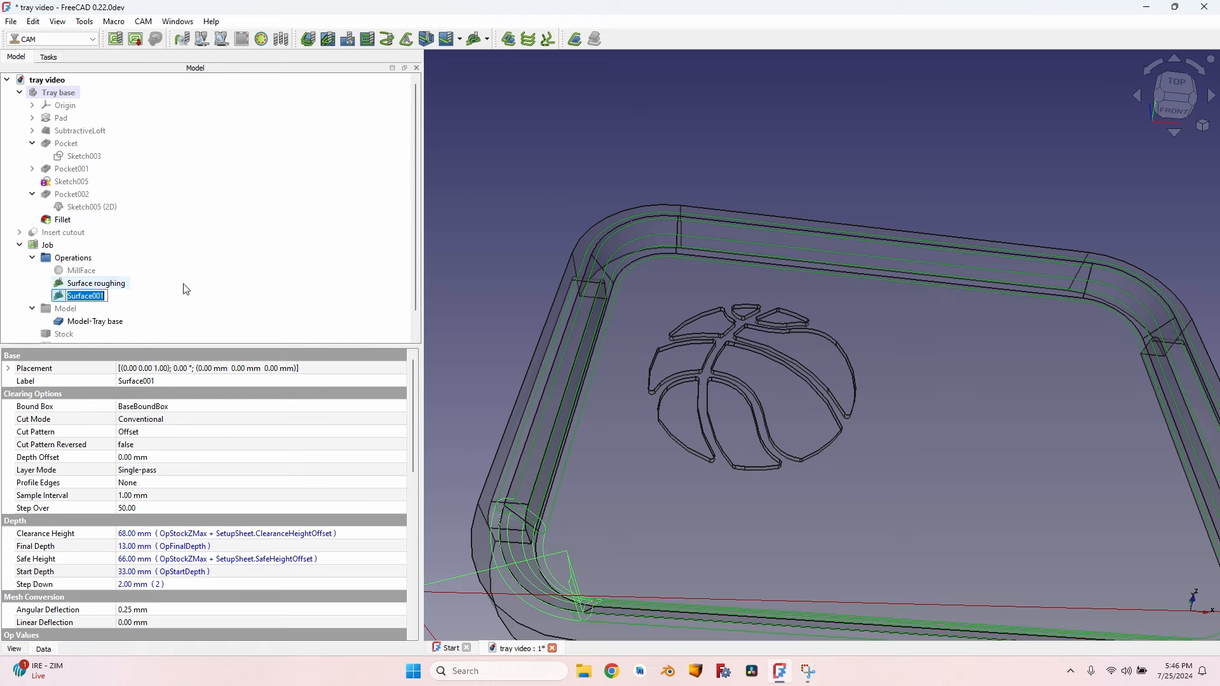
{"action": "key", "text": "F2"}
{"action": "key", "text": "BackSpace"}
{"action": "key", "text": "BackSpace"}
{"action": "key", "text": "BackSpace"}
{"action": "type", "text": "roughing remains"}
{"action": "key", "text": "Return"}
Duplicate both the Surface roughing and the Surface roughing remains operations.
{"action": "key", "text": "Up"}
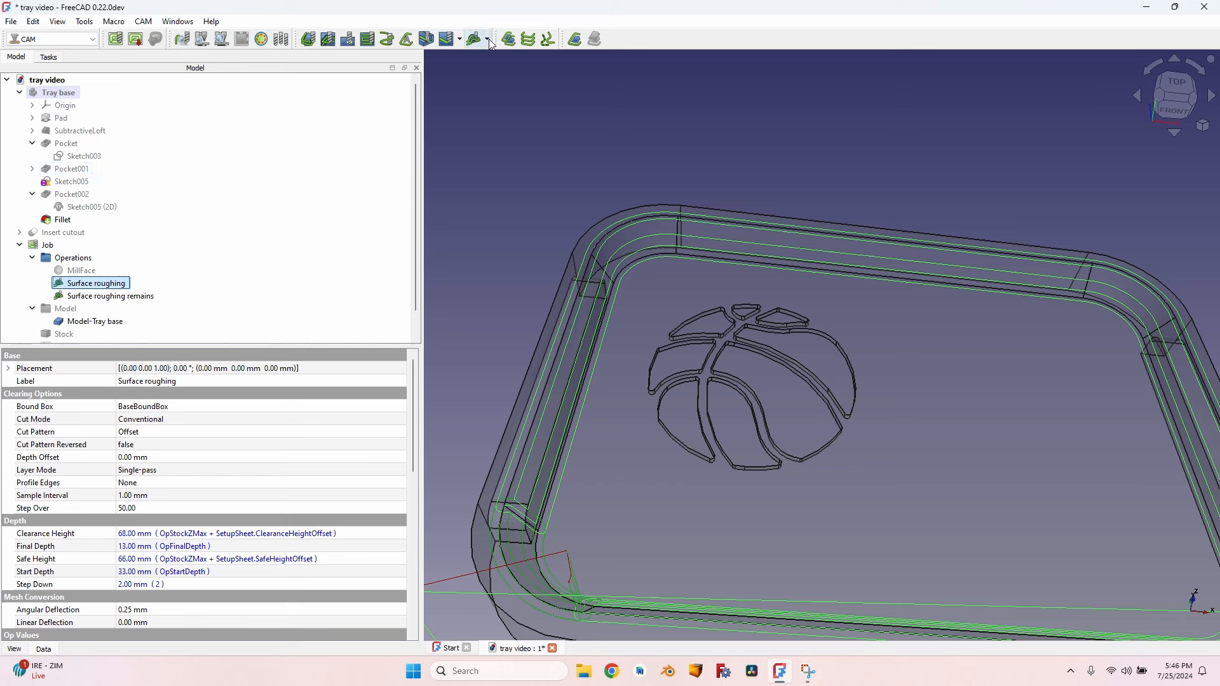
{"action": "key", "text": "ctrl+c"}
{"action": "key", "text": "ctrl+v"}
{"action": "key", "text": "Down"}
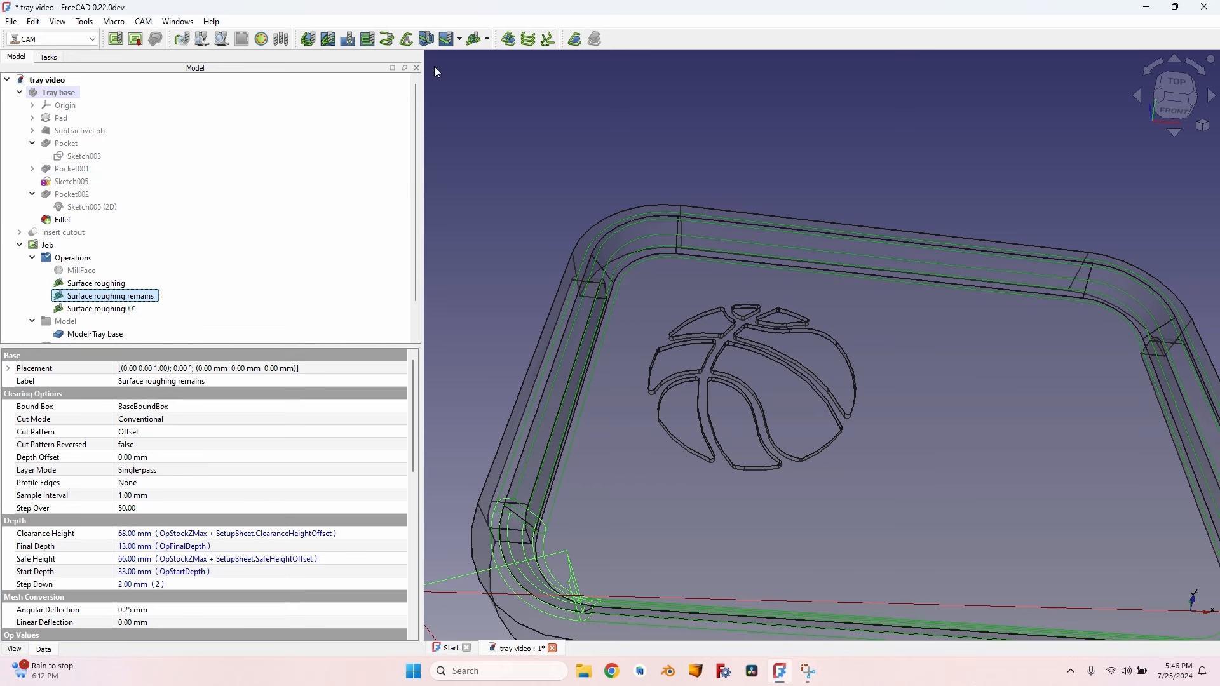
{"action": "key", "text": "ctrl+c"}
{"action": "key", "text": "ctrl+v"}
Rename the copy of the Surface roughing operation as "Surface finishing".
{"action": "key", "text": "Down"}
{"action": "key", "text": "F2"}
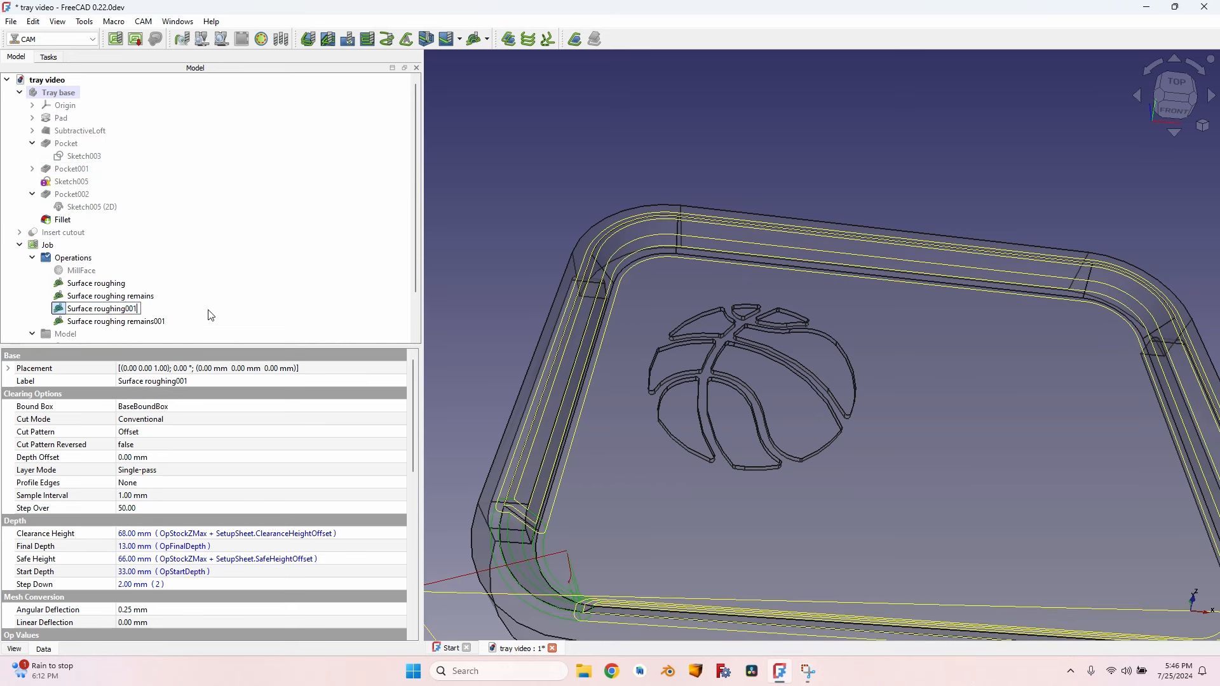
{"action": "key", "text": "ctrl+shift+Left"}
{"action": "type", "text": "finishing"}
{"action": "key", "text": "Return"}
{"action": "key", "text": "Down"}
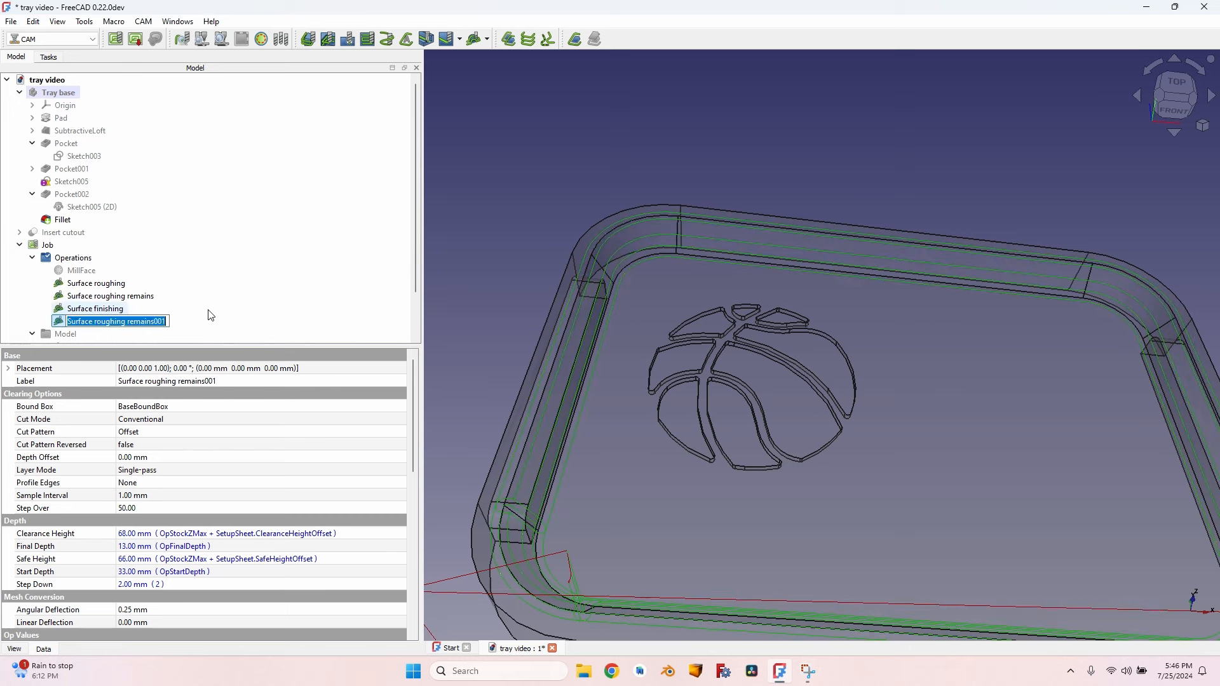
Rename the copy of the Surface roughing remains operation as "Surface finishing remains".
{"action": "key", "text": "F2"}
{"action": "key", "text": "BackSpace"}
{"action": "key", "text": "BackSpace"}
{"action": "key", "text": "BackSpace"}
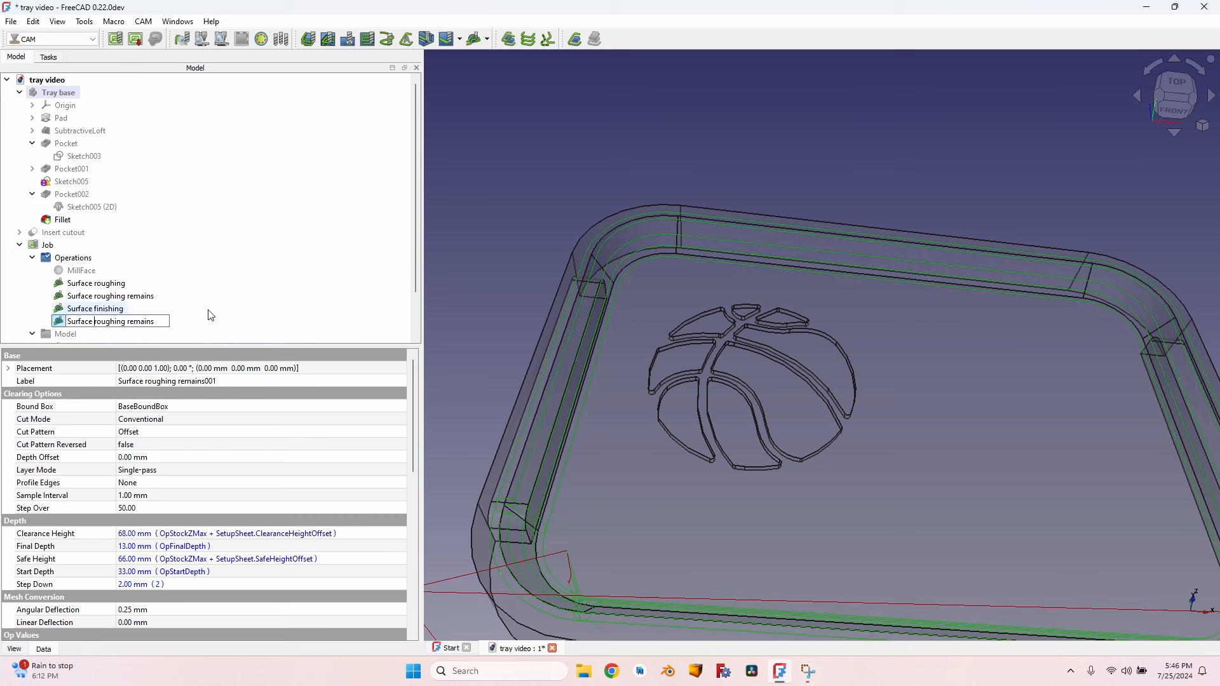
{"action": "key", "text": "ctrl+shift+Right"}
{"action": "type", "text": "finishing"}
{"action": "key", "text": "Return"}
Set the step over of the Surface finishing operation to 2, recalculate its toolpath and accept the operation.
{"action": "scroll", "coordinate": [611, 336], "scroll_direction": "down", "scroll_amount": 5}
{"action": "scroll", "coordinate": [610, 336], "scroll_direction": "up", "scroll_amount": 4}
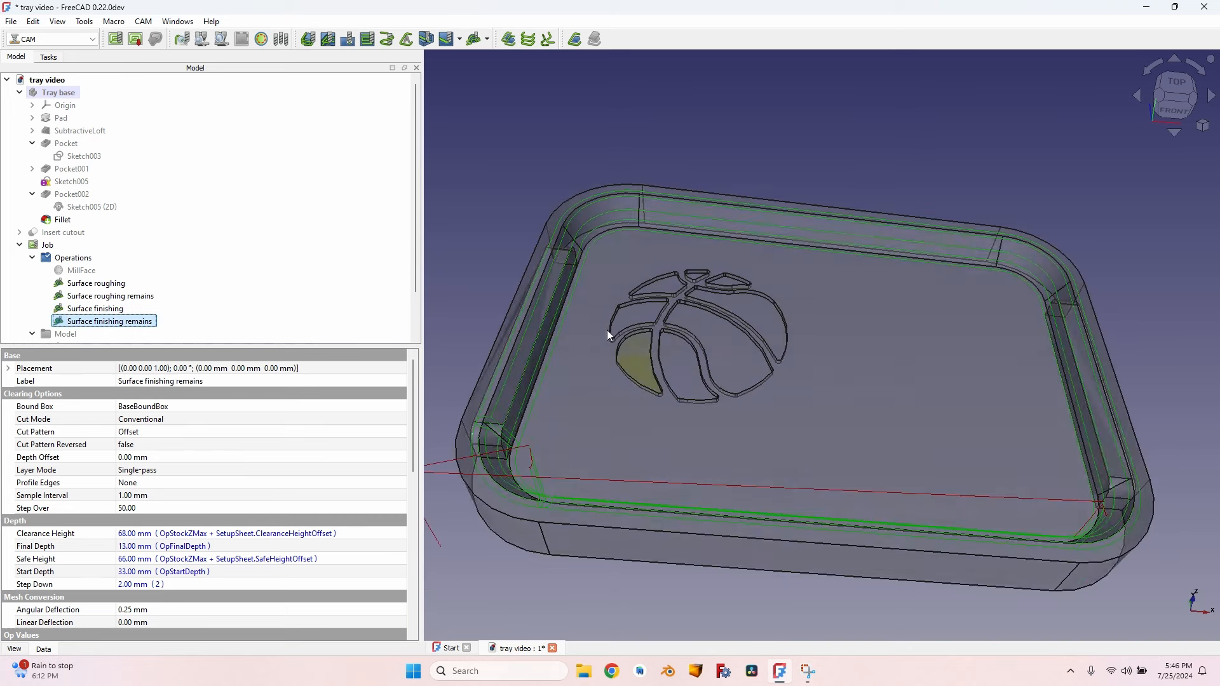
{"action": "left_click", "coordinate": [104, 313]}
{"action": "double_click", "coordinate": [102, 316]}
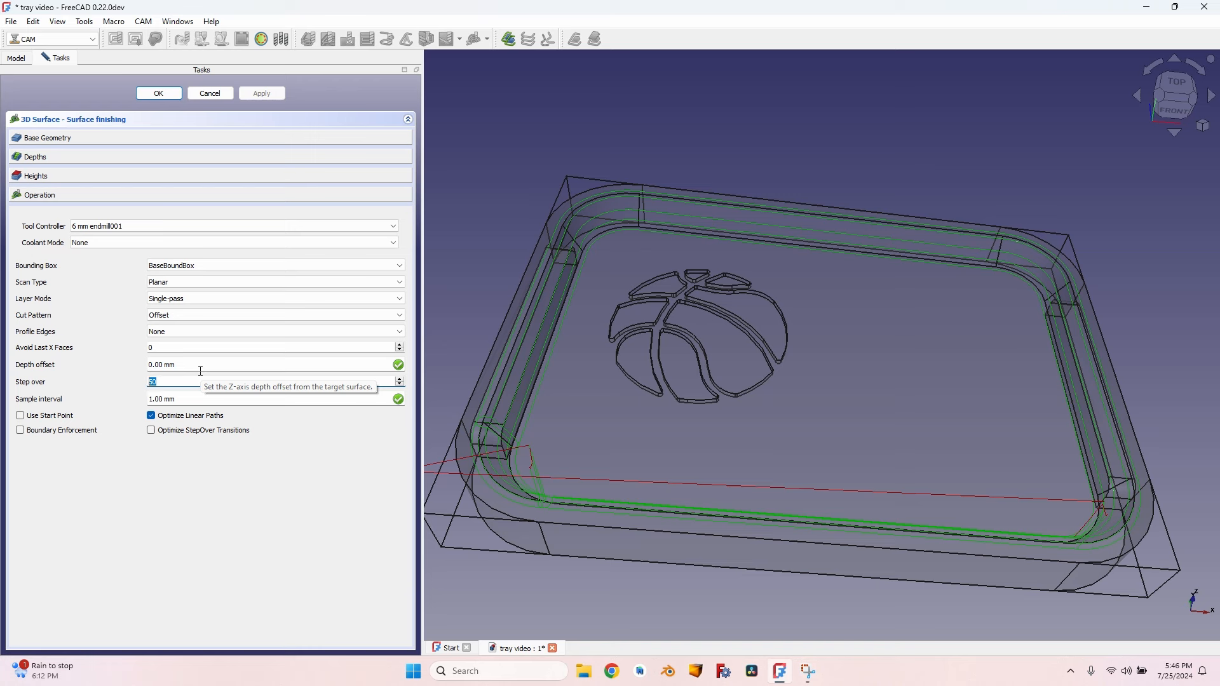
{"action": "type", "text": "2"}
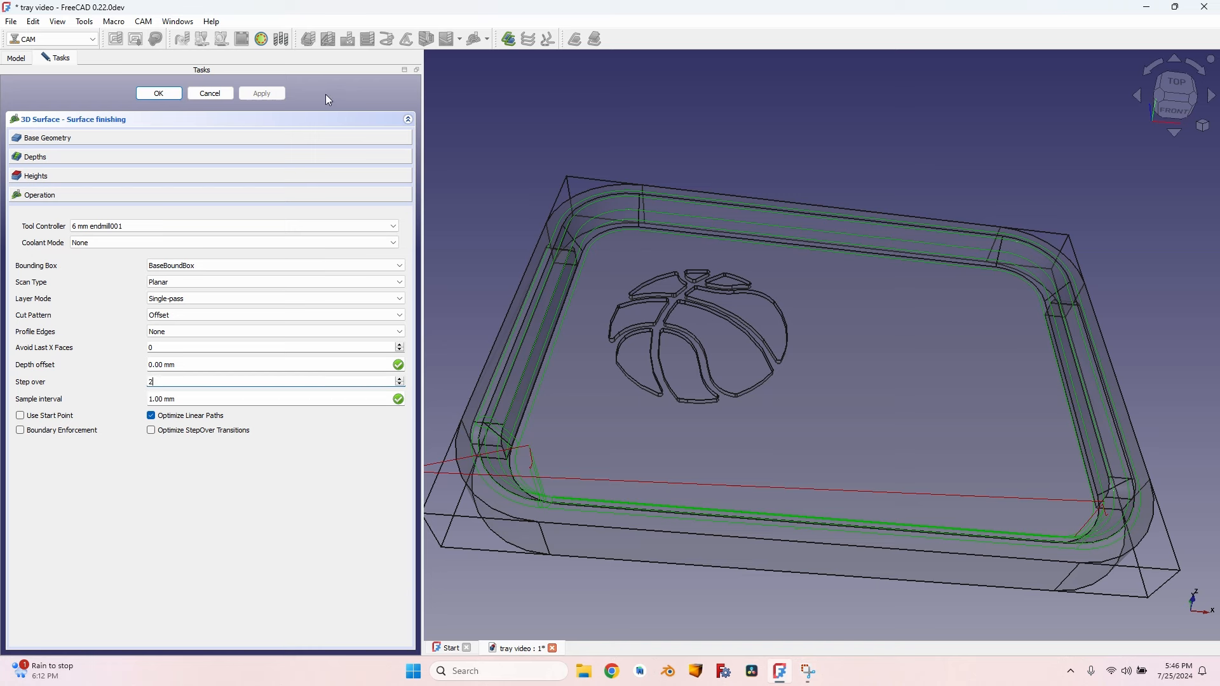
{"action": "left_click", "coordinate": [262, 94]}
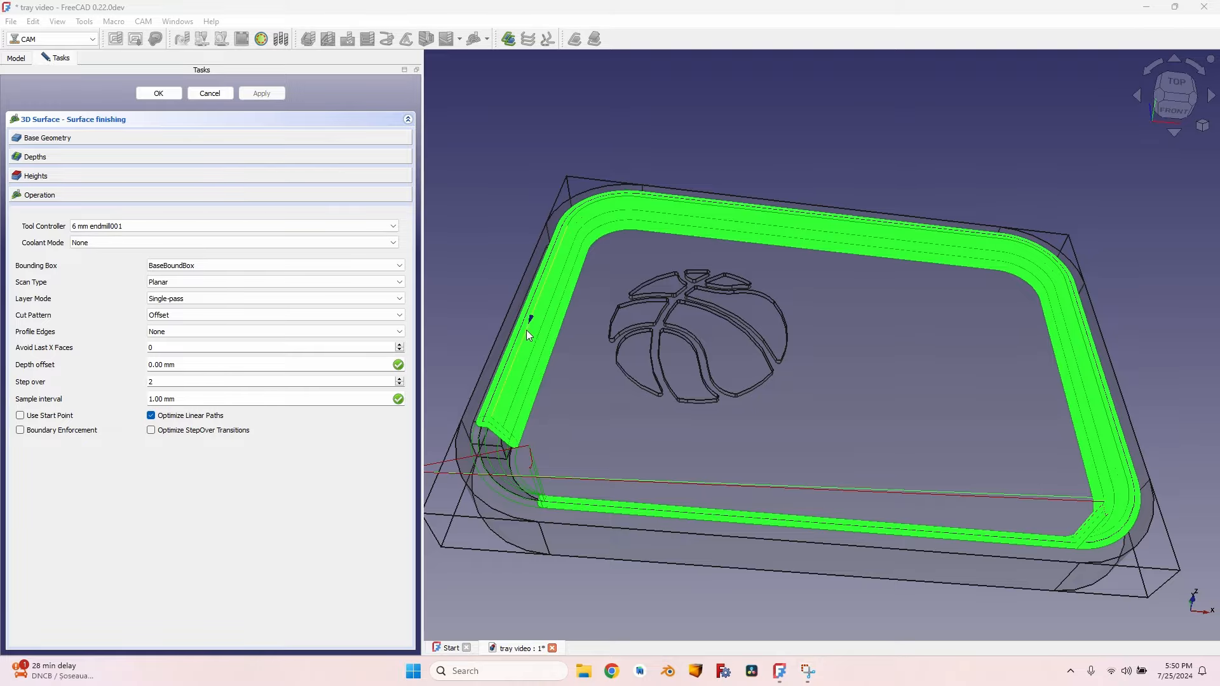
{"action": "scroll", "coordinate": [540, 312], "scroll_direction": "up", "scroll_amount": 5}
{"action": "scroll", "coordinate": [553, 369], "scroll_direction": "down", "scroll_amount": 4}
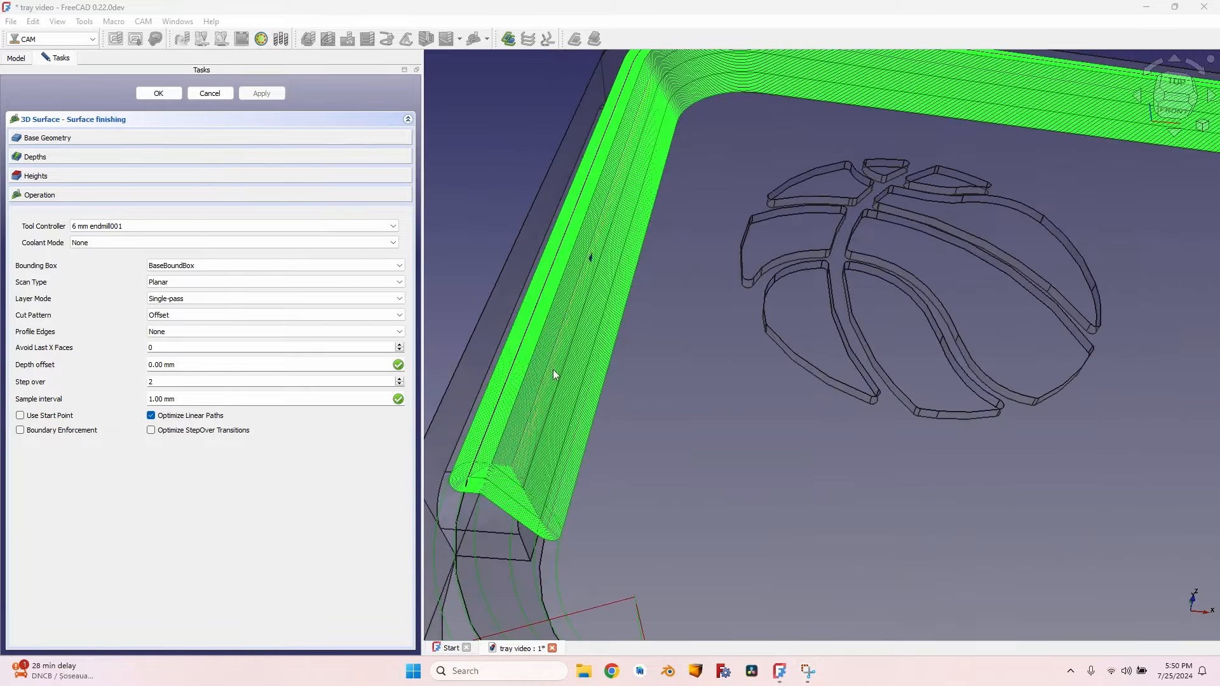
{"action": "scroll", "coordinate": [515, 445], "scroll_direction": "up", "scroll_amount": 3}
{"action": "scroll", "coordinate": [563, 429], "scroll_direction": "down", "scroll_amount": 3}
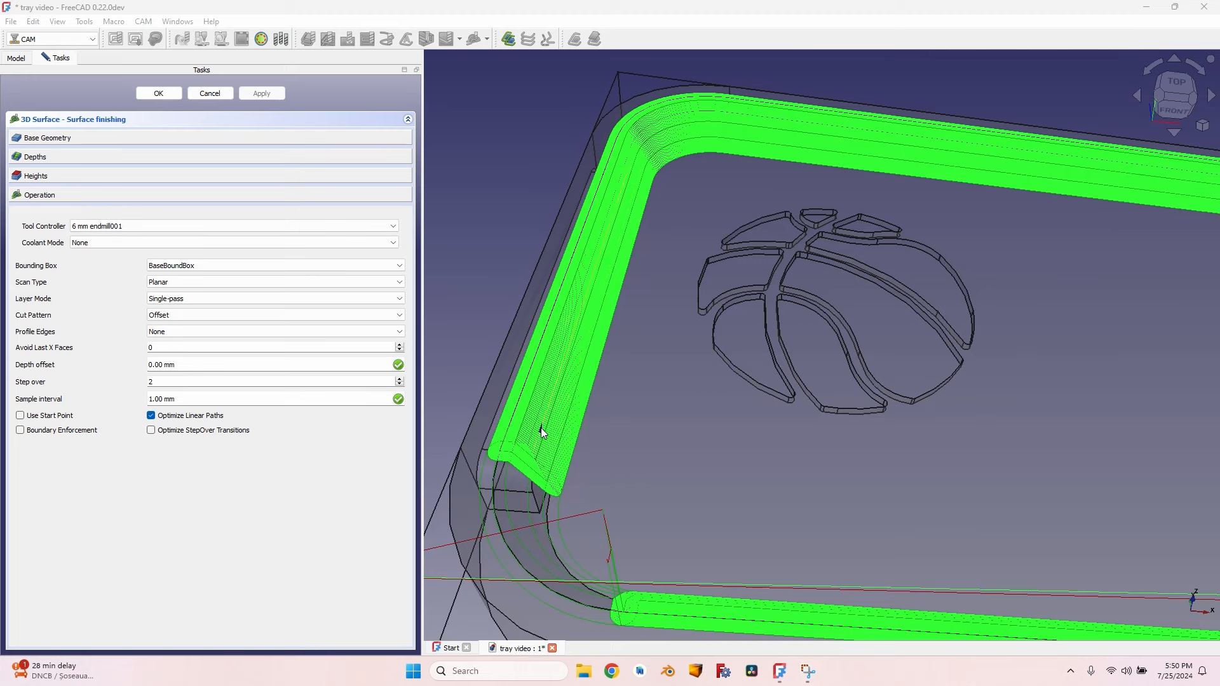
{"action": "left_click", "coordinate": [159, 94]}
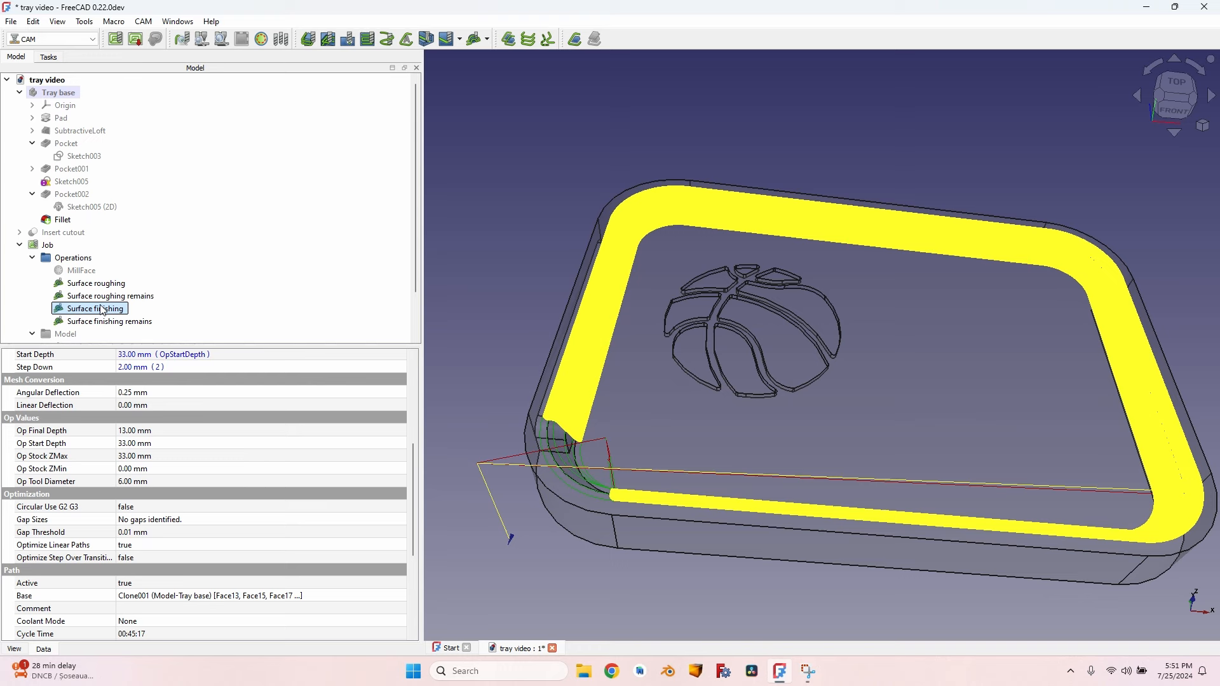
Deactivate the Surface finishing operation and select the Surface roughing remains operation in the job.
{"action": "left_click", "coordinate": [262, 40]}
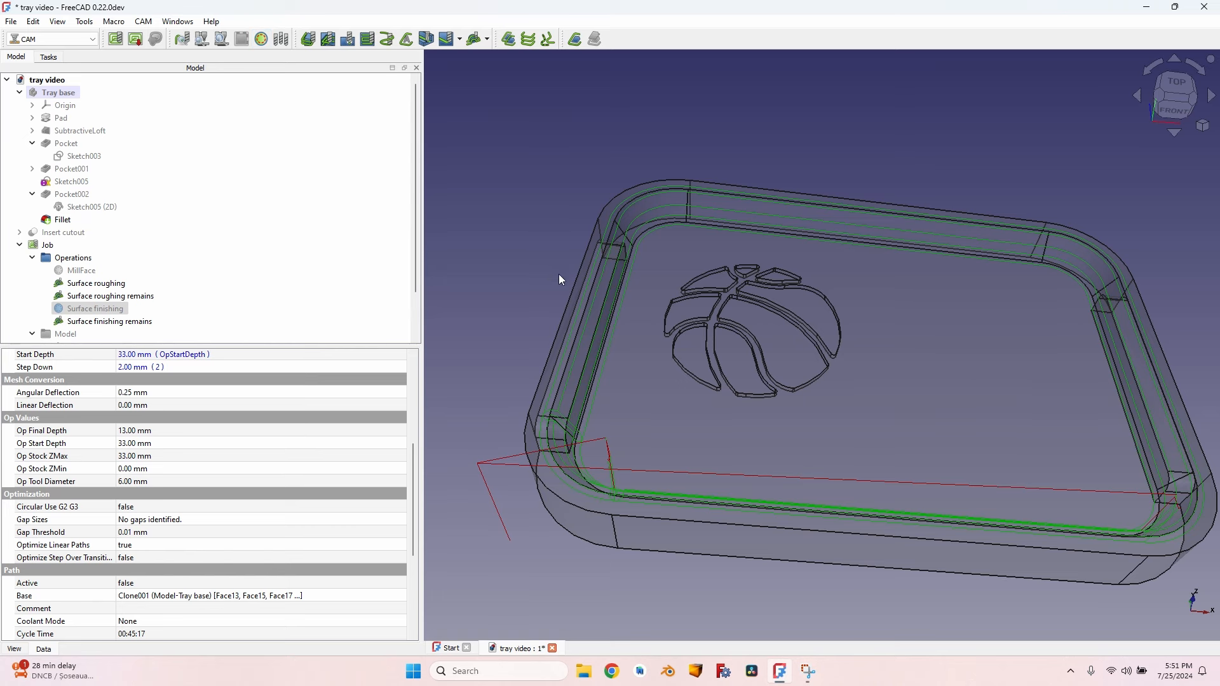
{"action": "left_click", "coordinate": [89, 312]}
{"action": "left_click", "coordinate": [102, 296]}
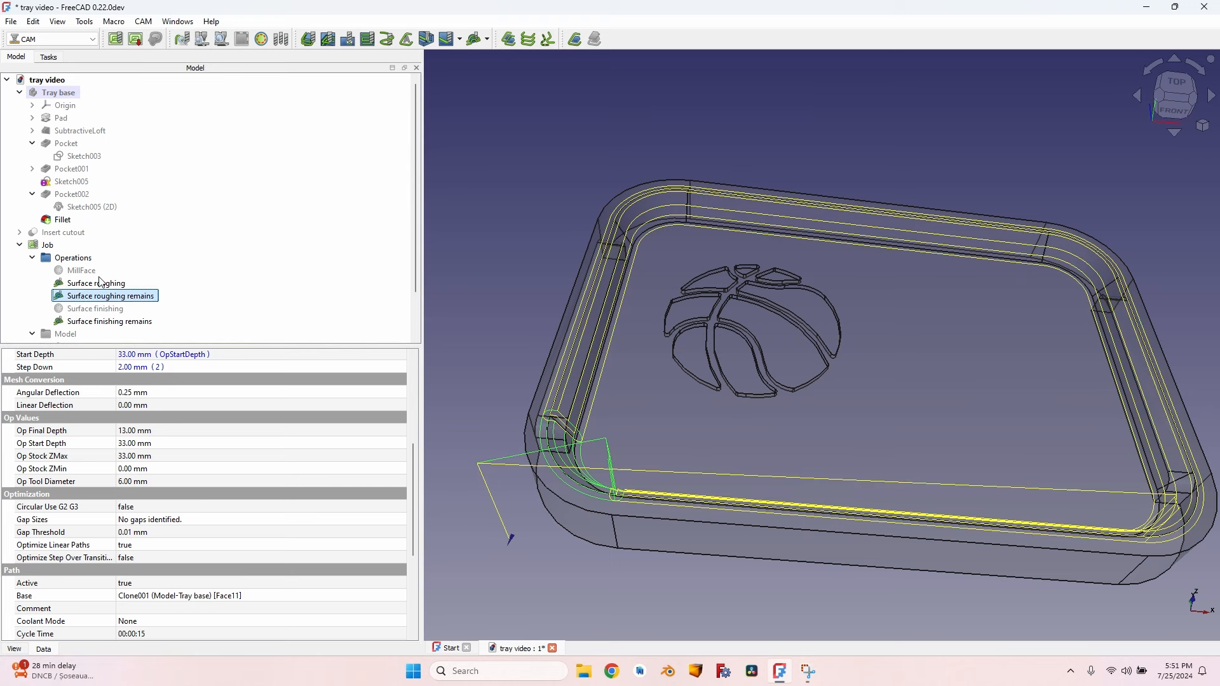
Deactivate the Surface roughing and Surface roughing remains operations and set the step over of Surface finishing remains to 2.
{"action": "left_click", "coordinate": [100, 283], "text": "ctrl"}
{"action": "left_click", "coordinate": [261, 38]}
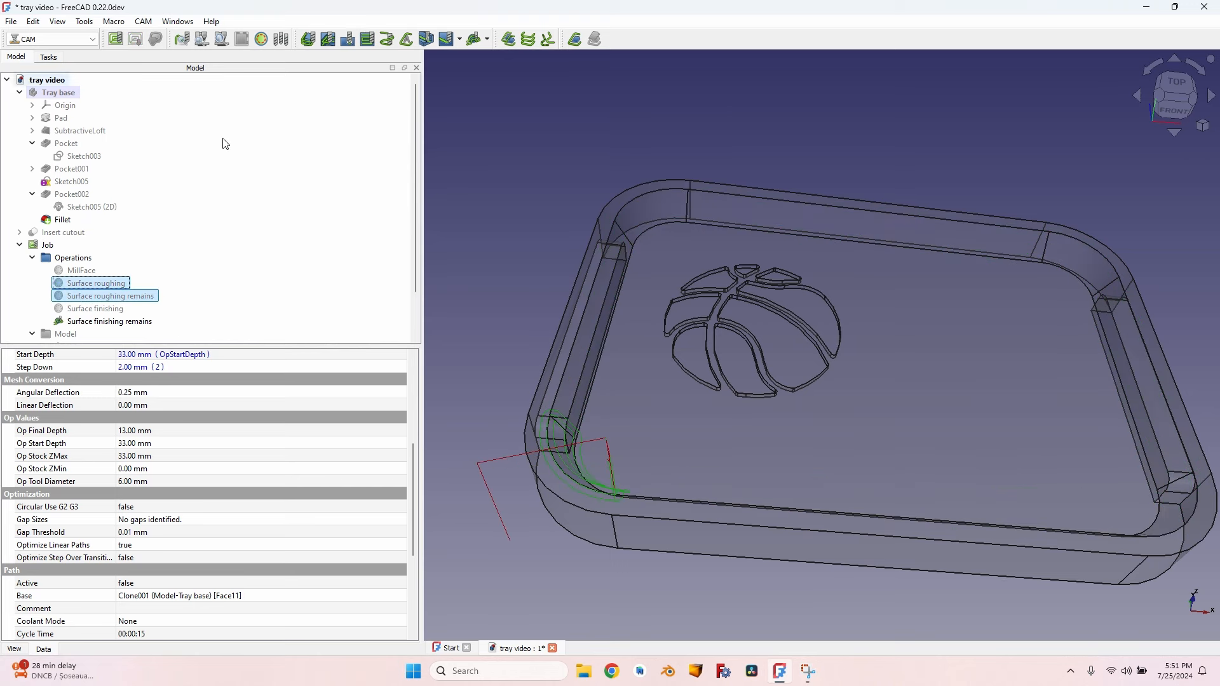
{"action": "double_click", "coordinate": [106, 321]}
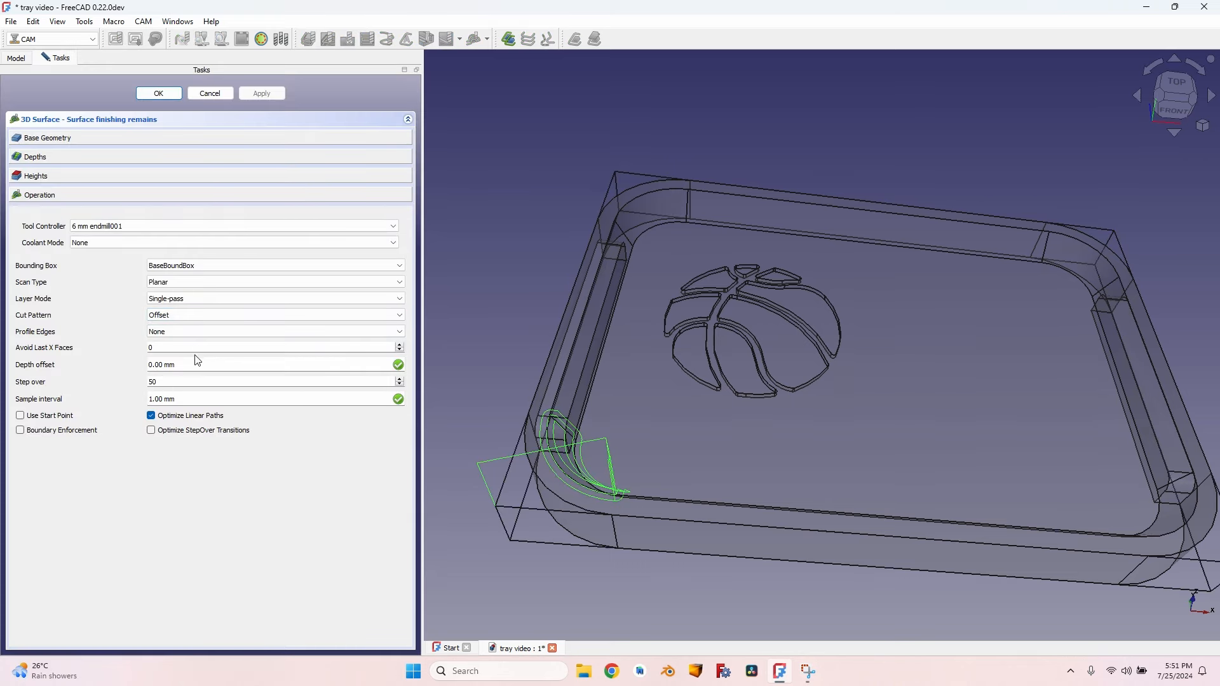
{"action": "double_click", "coordinate": [165, 384]}
{"action": "type", "text": "2"}
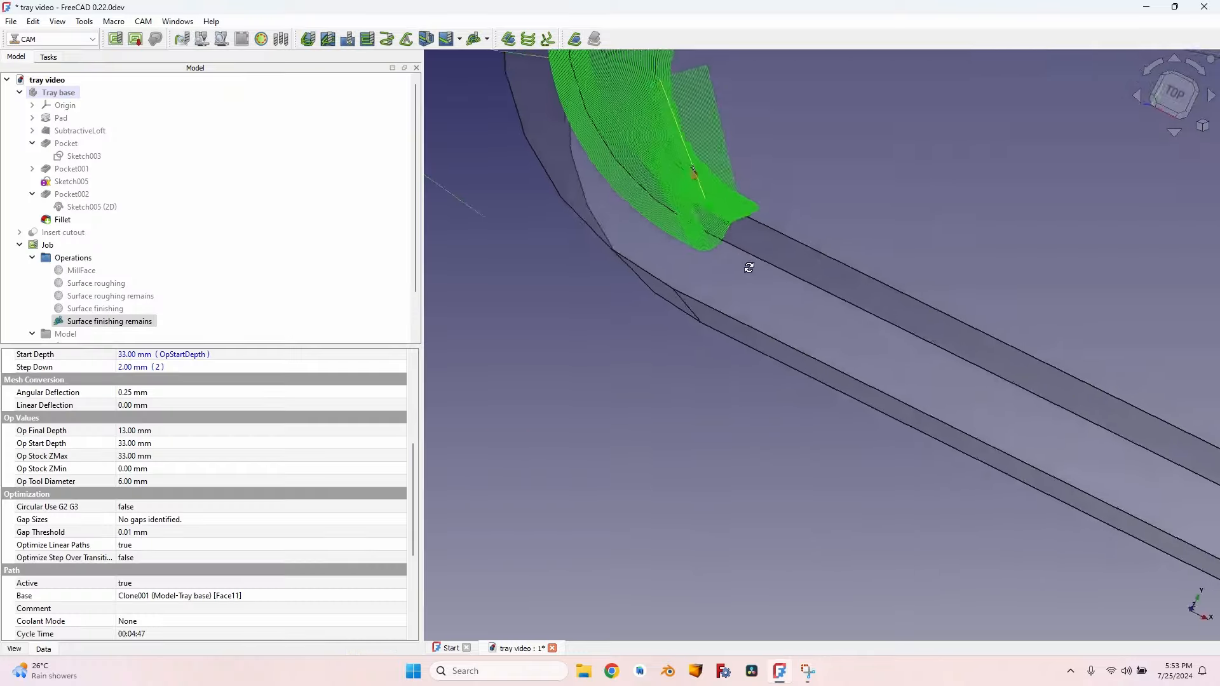
{"action": "middle_click_drag", "start_coordinate": [674, 305], "coordinate": [578, 203]}
{"action": "scroll", "coordinate": [681, 300], "scroll_direction": "down", "scroll_amount": 5}
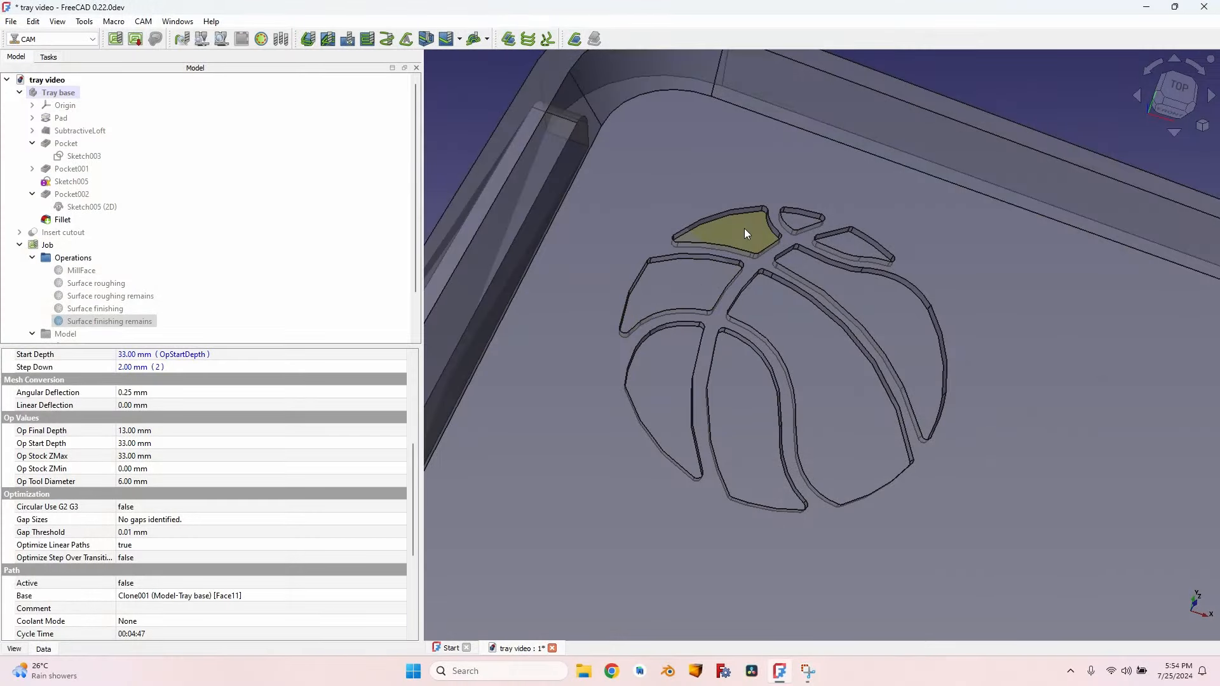
Edit the CAM job and add the 3 175 mm endmill to its tools.
{"action": "left_click", "coordinate": [47, 245]}
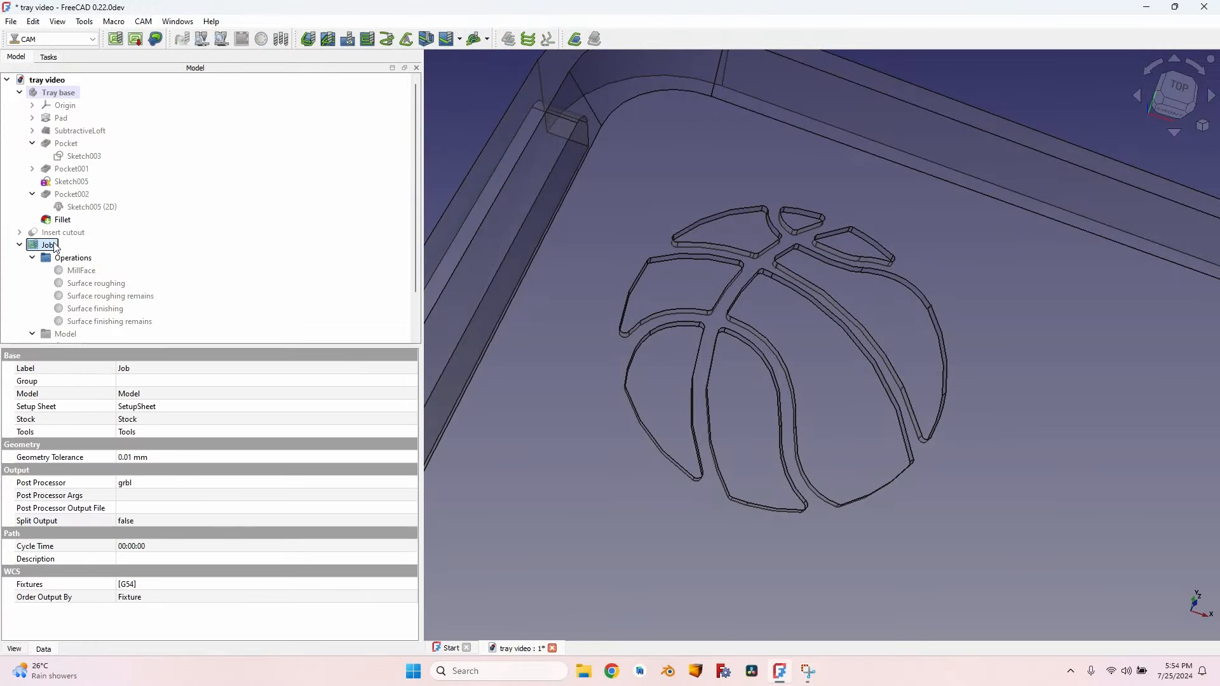
{"action": "double_click", "coordinate": [47, 245]}
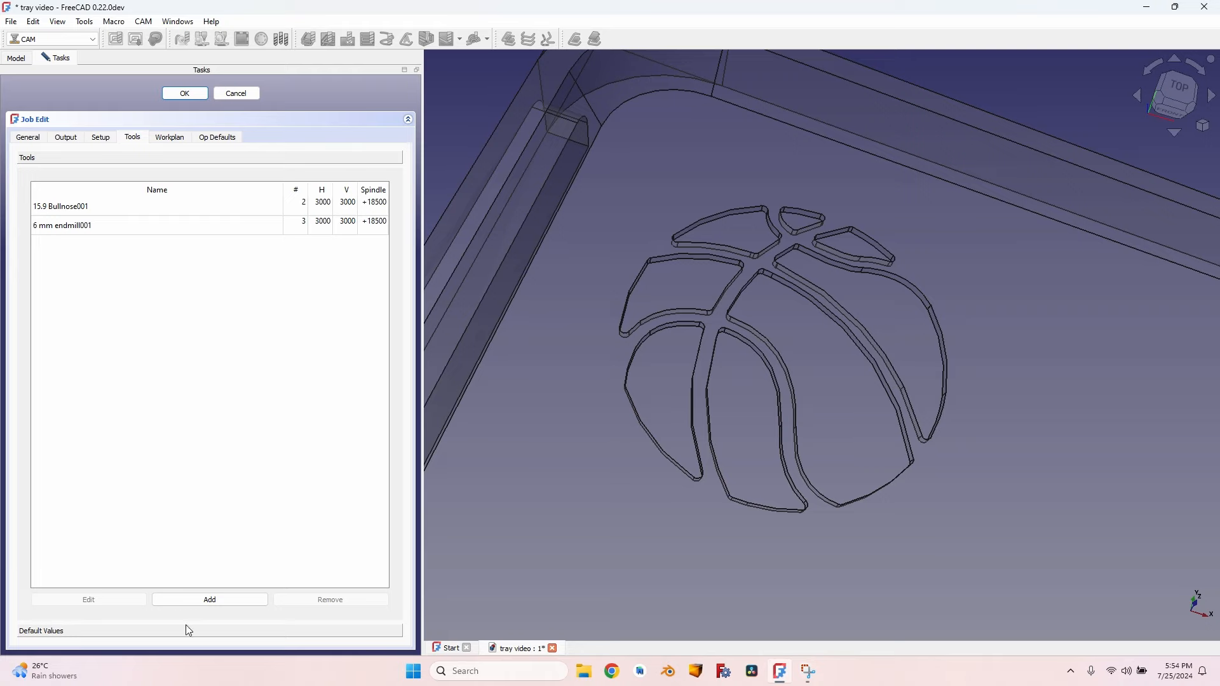
{"action": "left_click", "coordinate": [210, 600]}
{"action": "double_click", "coordinate": [170, 155]}
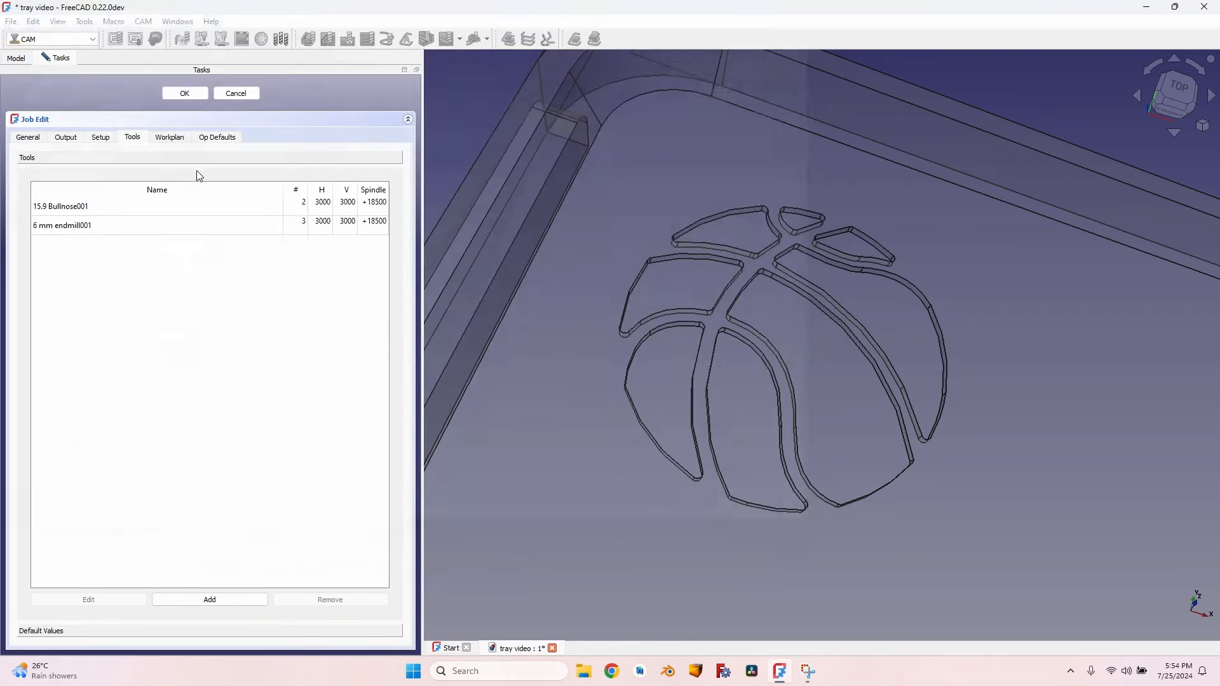
Set the 3 175 mm endmill's horizontal and vertical feeds to 1500 and spindle speed to 18500, and accept the job changes.
{"action": "left_click", "coordinate": [323, 225]}
{"action": "left_click", "coordinate": [322, 225]}
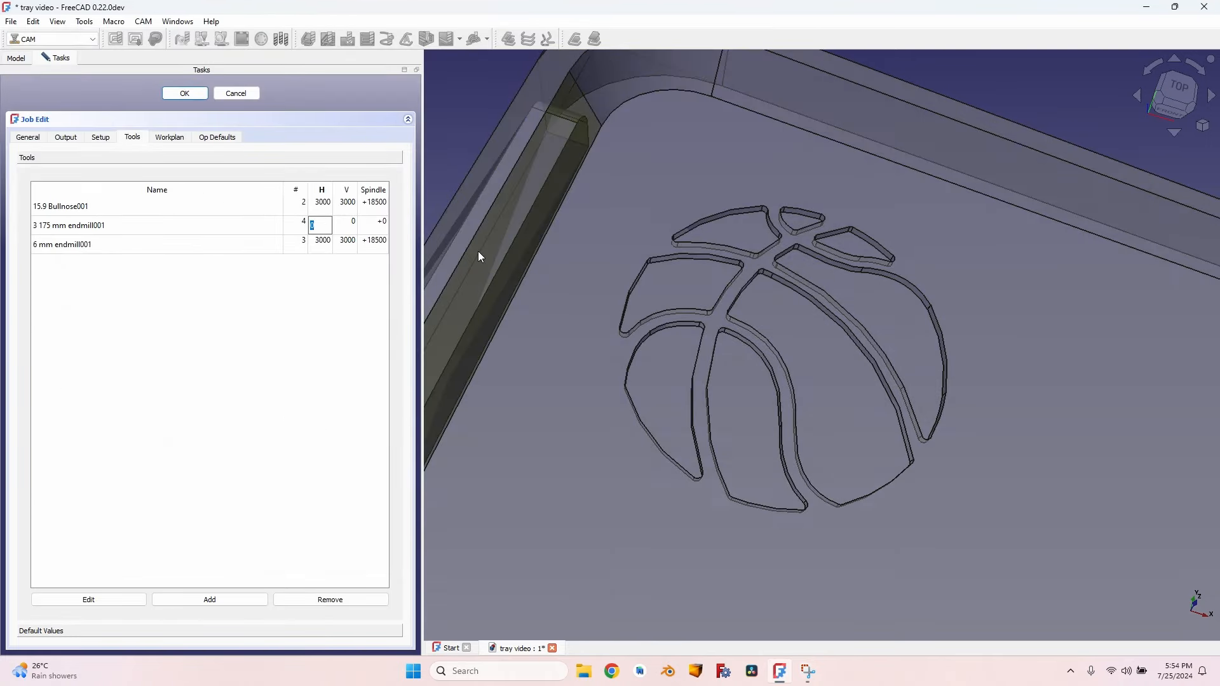
{"action": "type", "text": "1500"}
{"action": "key", "text": "Tab"}
{"action": "type", "text": "1500"}
{"action": "key", "text": "Tab"}
{"action": "type", "text": "18500"}
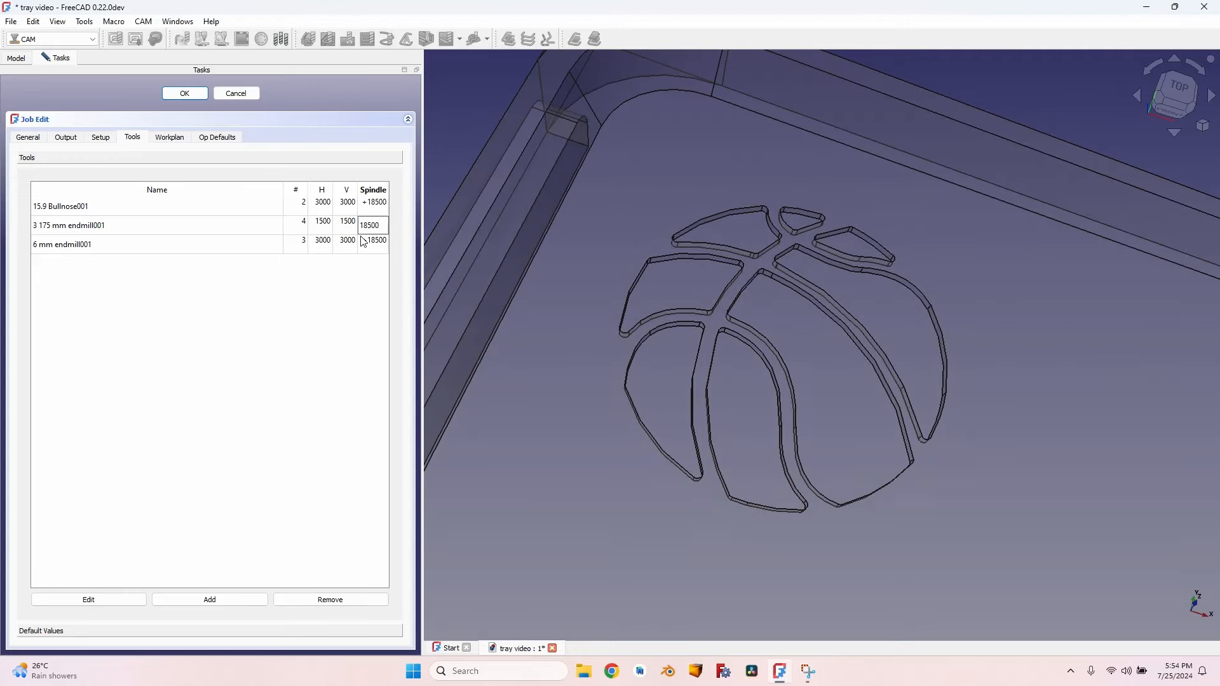
{"action": "left_click", "coordinate": [250, 243]}
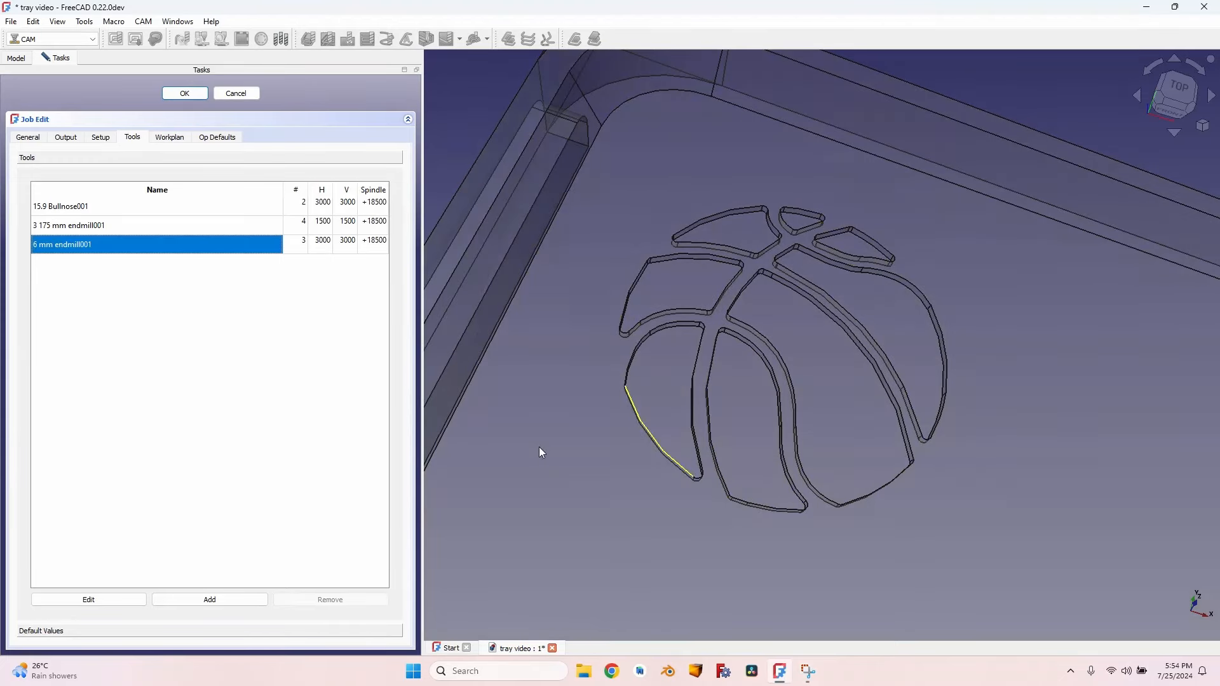
{"action": "left_click", "coordinate": [173, 94]}
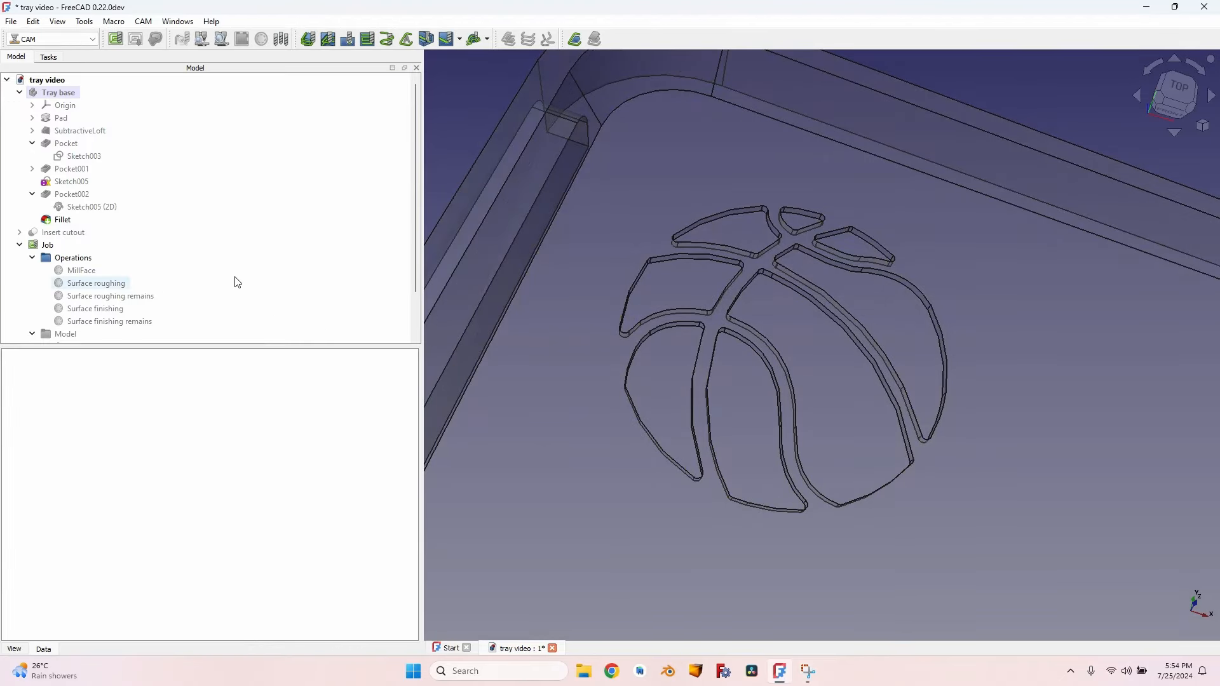
Create a Pocket Shape operation on all the basketball segment faces in the tray floor.
{"action": "left_click", "coordinate": [726, 254]}
{"action": "left_click", "coordinate": [739, 236], "text": "ctrl"}
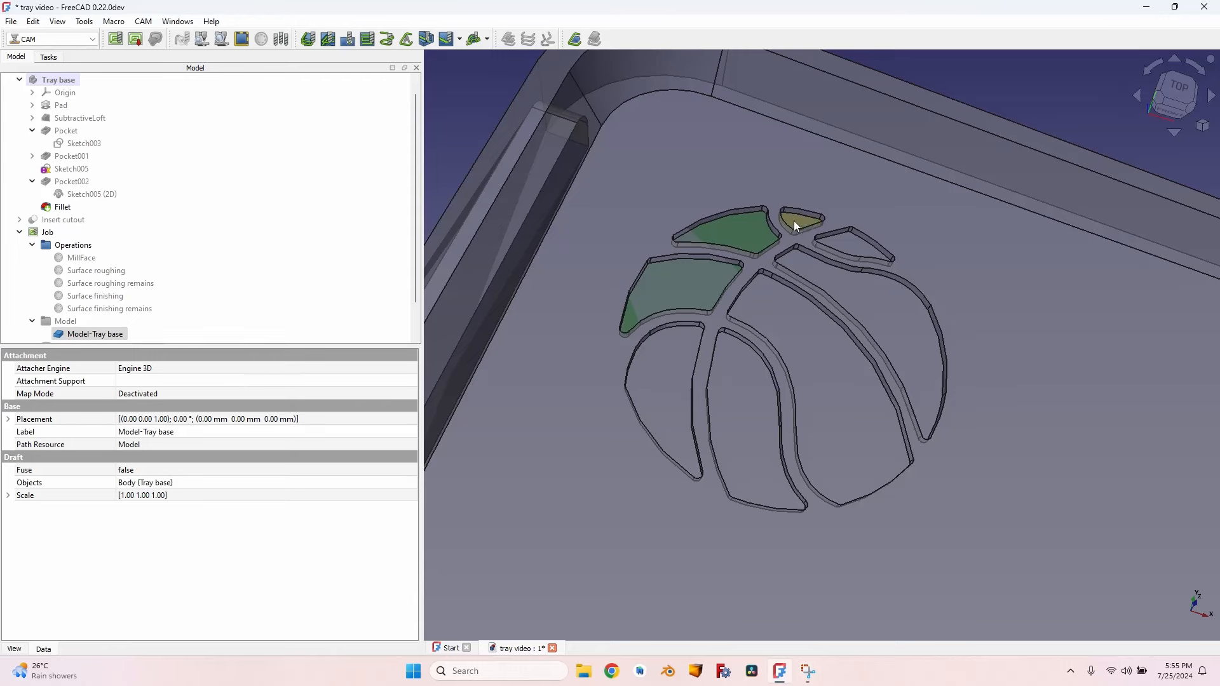
{"action": "left_click", "coordinate": [795, 220], "text": "ctrl"}
{"action": "left_click", "coordinate": [888, 329], "text": "ctrl"}
{"action": "left_click", "coordinate": [835, 366], "text": "ctrl"}
{"action": "left_click", "coordinate": [750, 438], "text": "ctrl"}
{"action": "left_click", "coordinate": [661, 407], "text": "ctrl"}
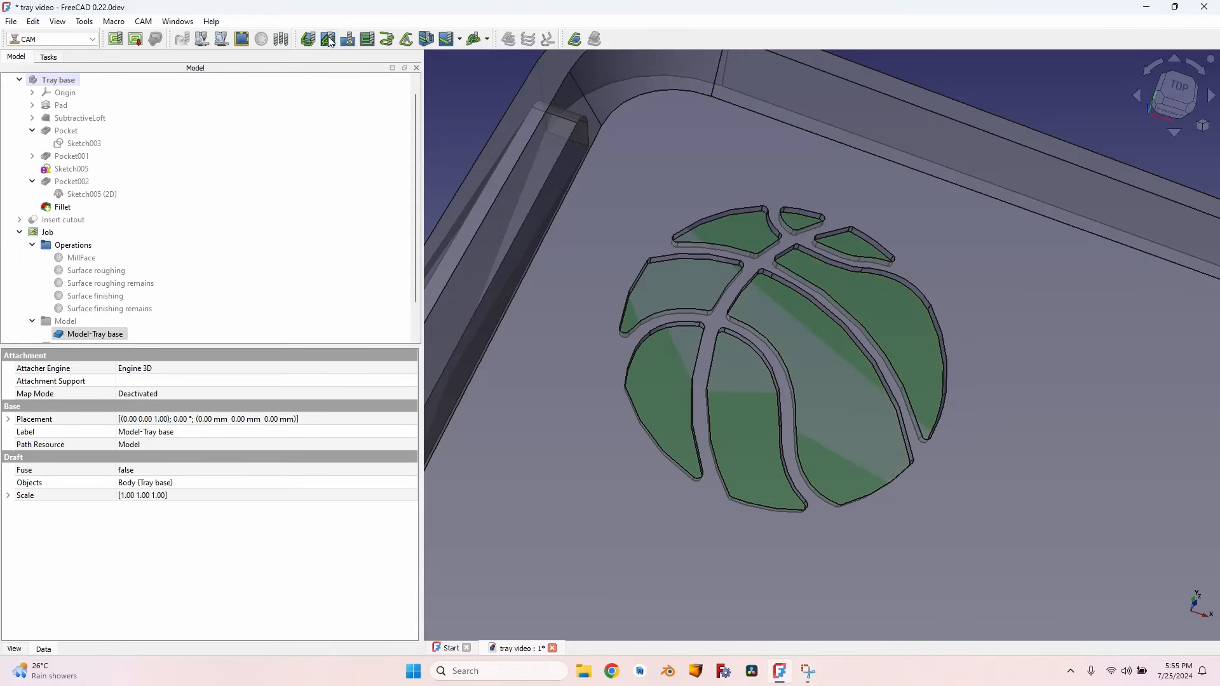
{"action": "left_click", "coordinate": [328, 39]}
Set the pocket's tool to 3 175 mm endmill001, pattern to ZigZagOffset, angle to 0° and step over to 50 percent.
{"action": "left_click", "coordinate": [267, 245]}
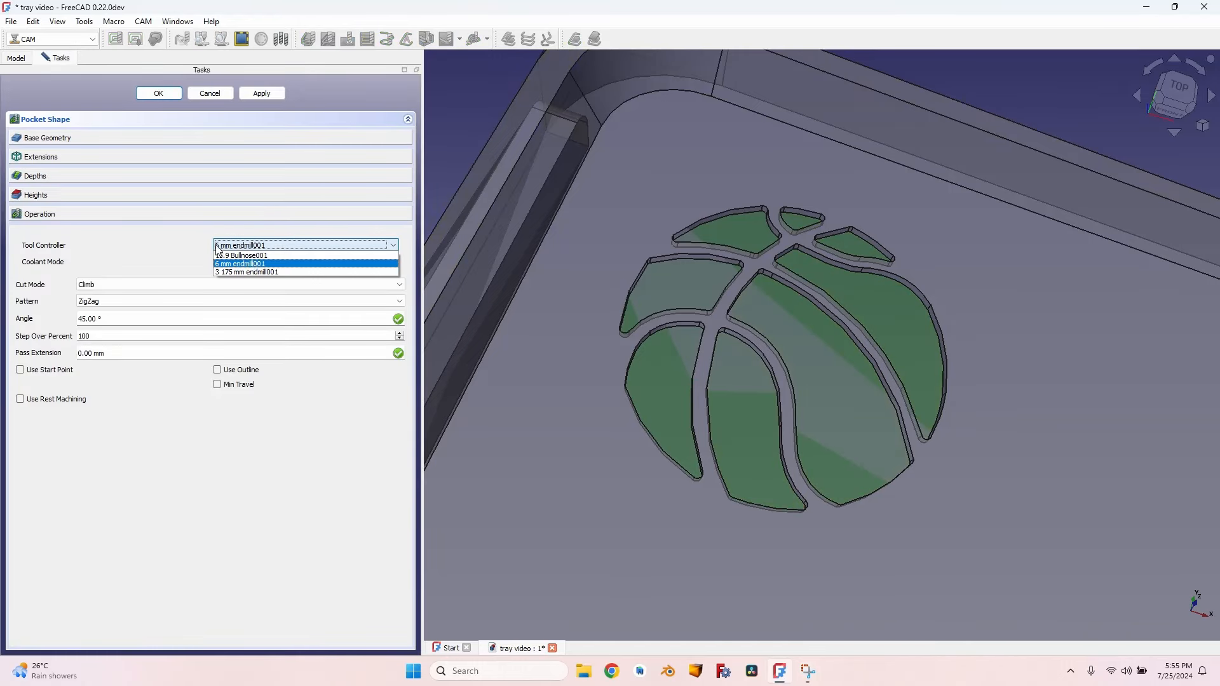
{"action": "left_click", "coordinate": [248, 257]}
{"action": "left_click", "coordinate": [112, 301]}
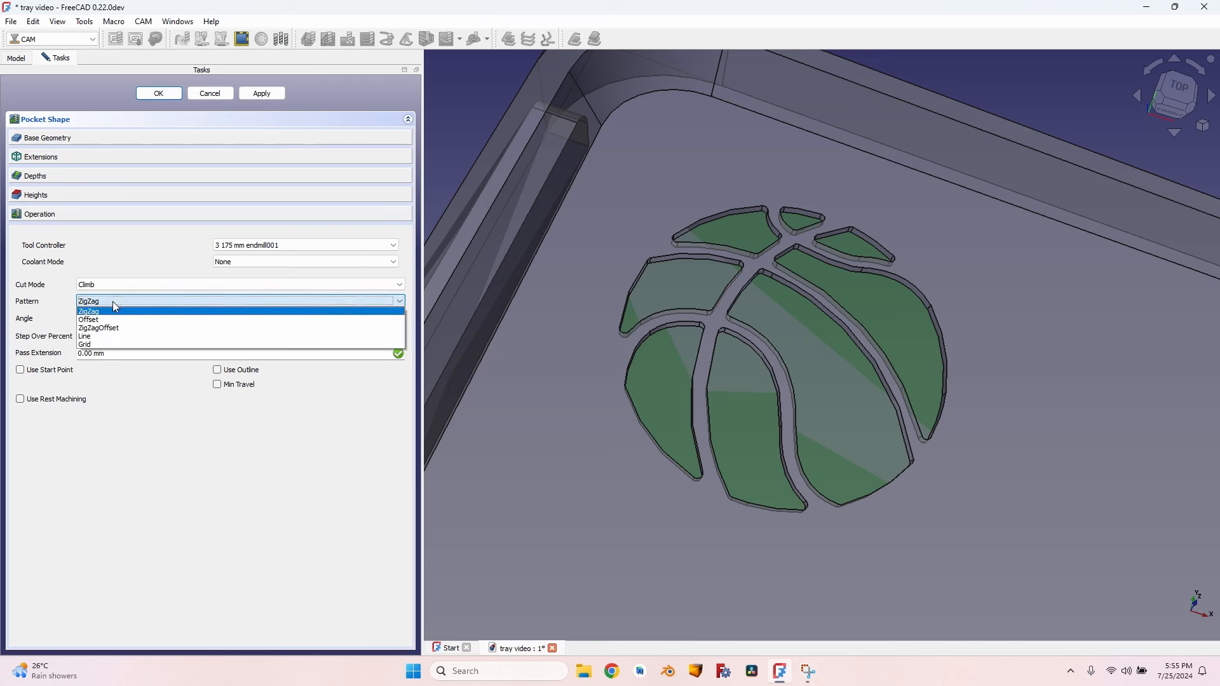
{"action": "left_click", "coordinate": [119, 325]}
{"action": "double_click", "coordinate": [85, 319]}
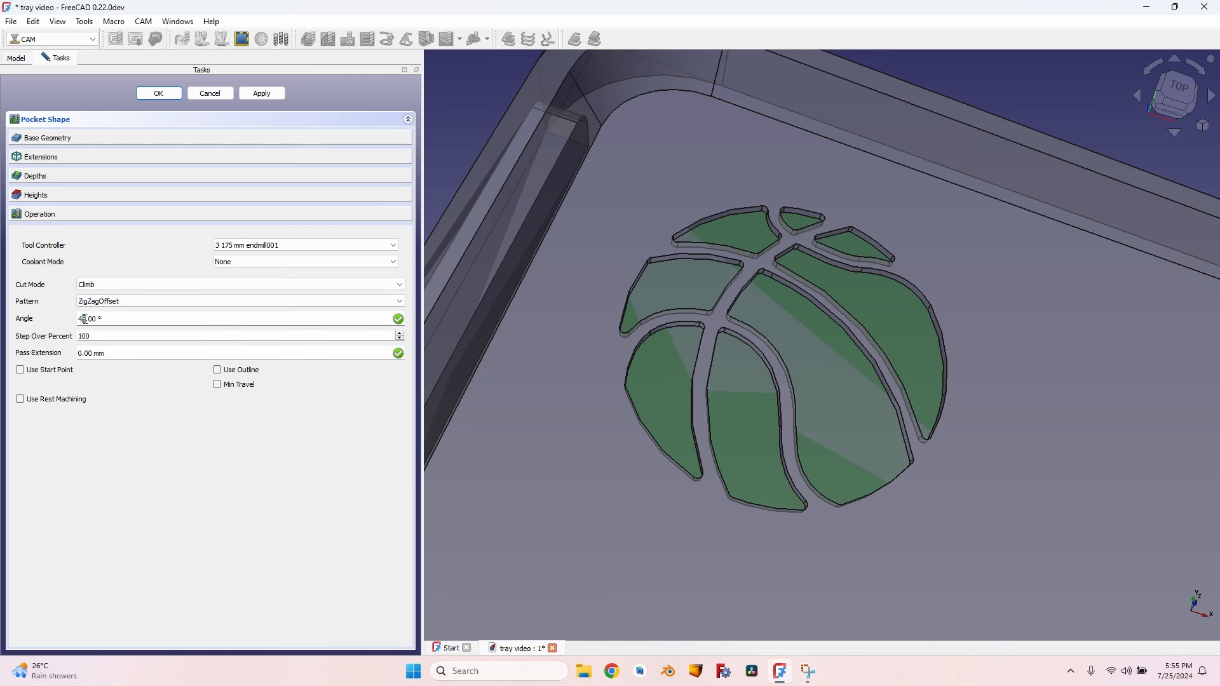
{"action": "type", "text": "0"}
{"action": "key", "text": "Tab"}
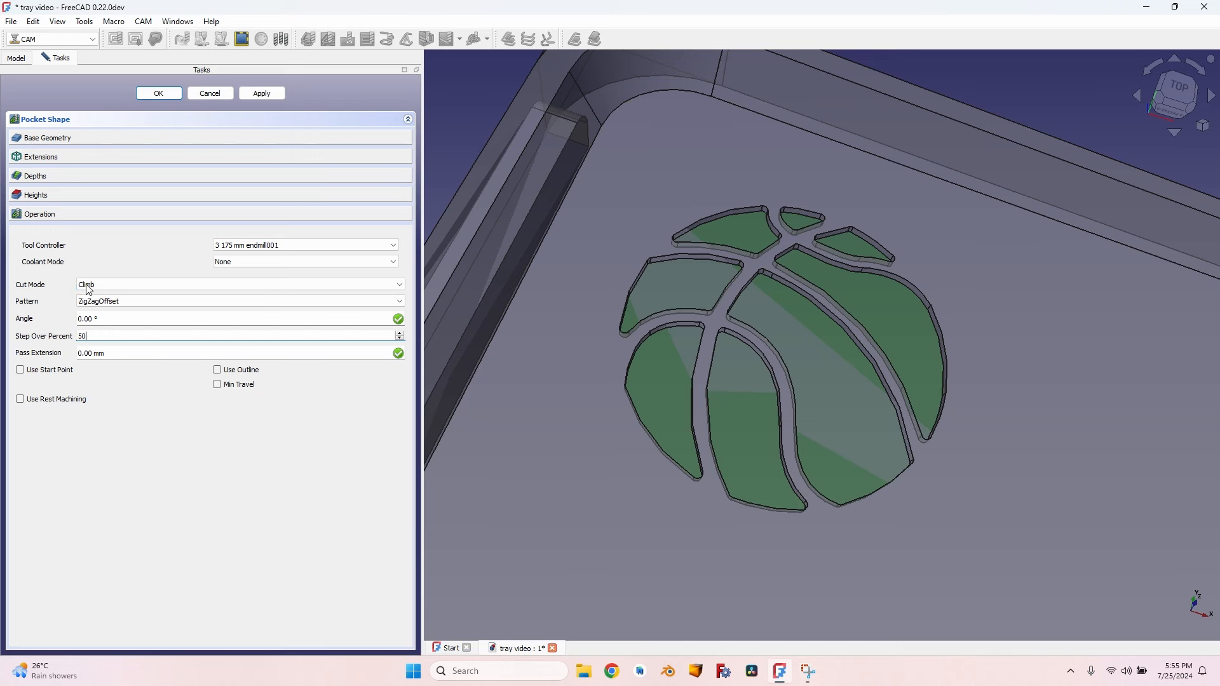
Enable rest machining for the pocket, calculate its toolpath and accept the operation.
{"action": "left_click", "coordinate": [60, 400]}
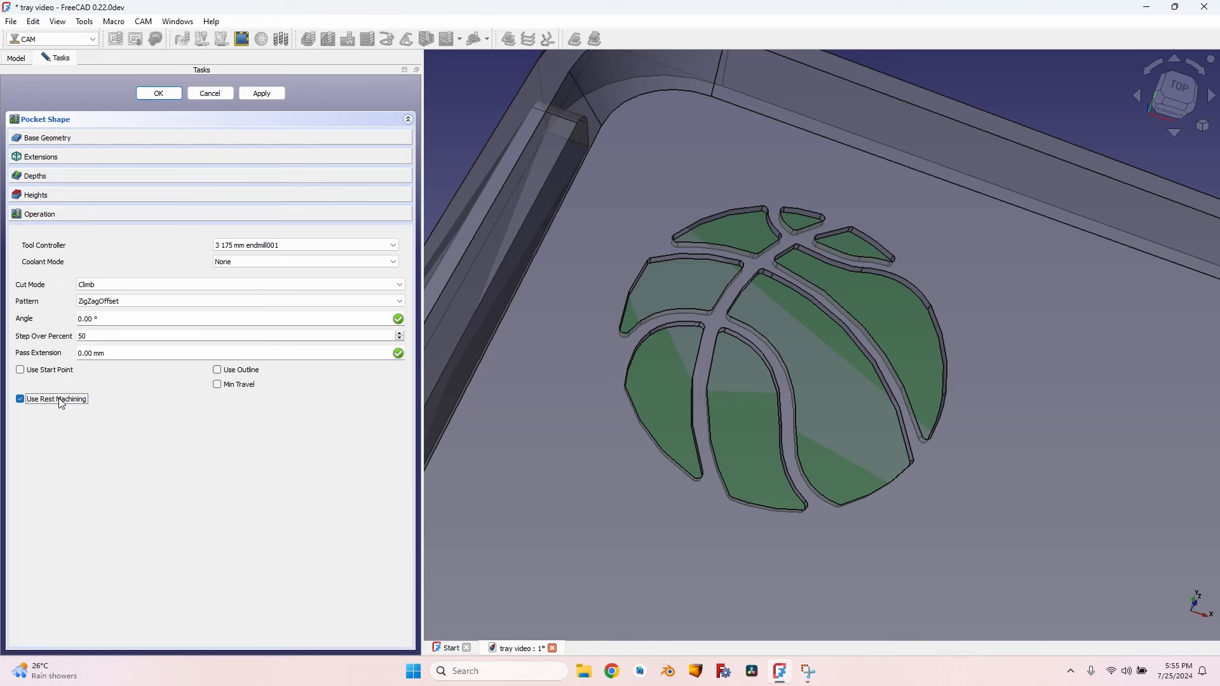
{"action": "scroll", "coordinate": [902, 301], "scroll_direction": "down", "scroll_amount": 5}
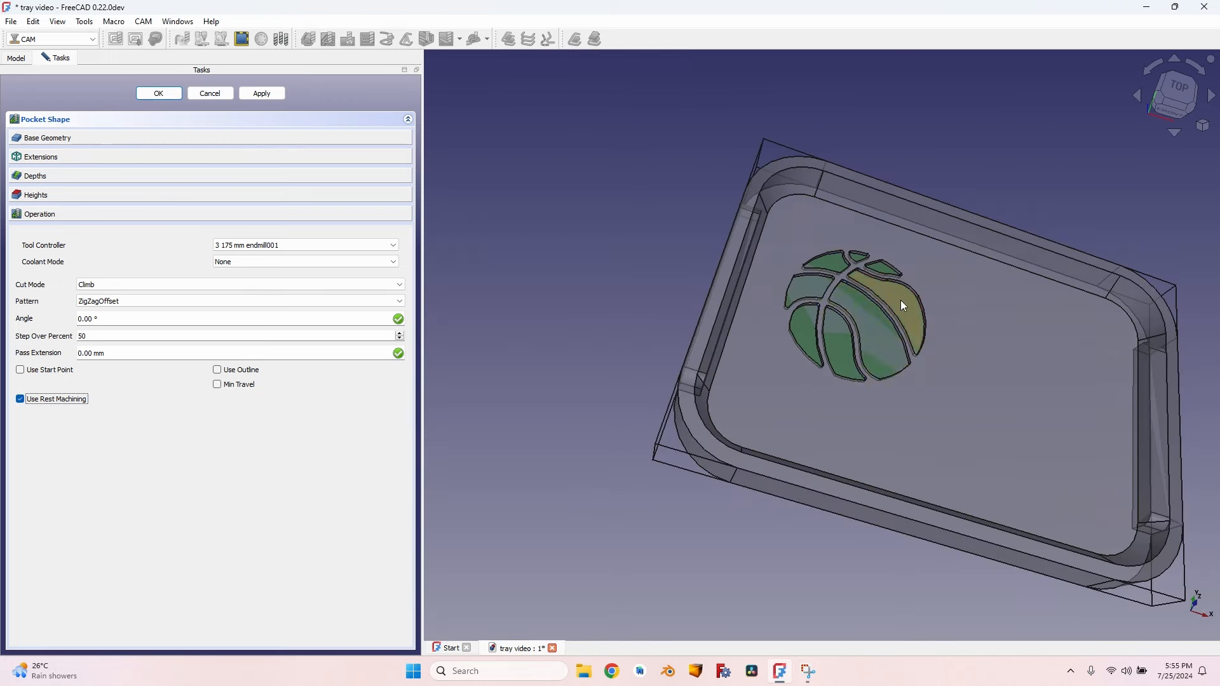
{"action": "middle_click_drag", "start_coordinate": [945, 387], "coordinate": [964, 294]}
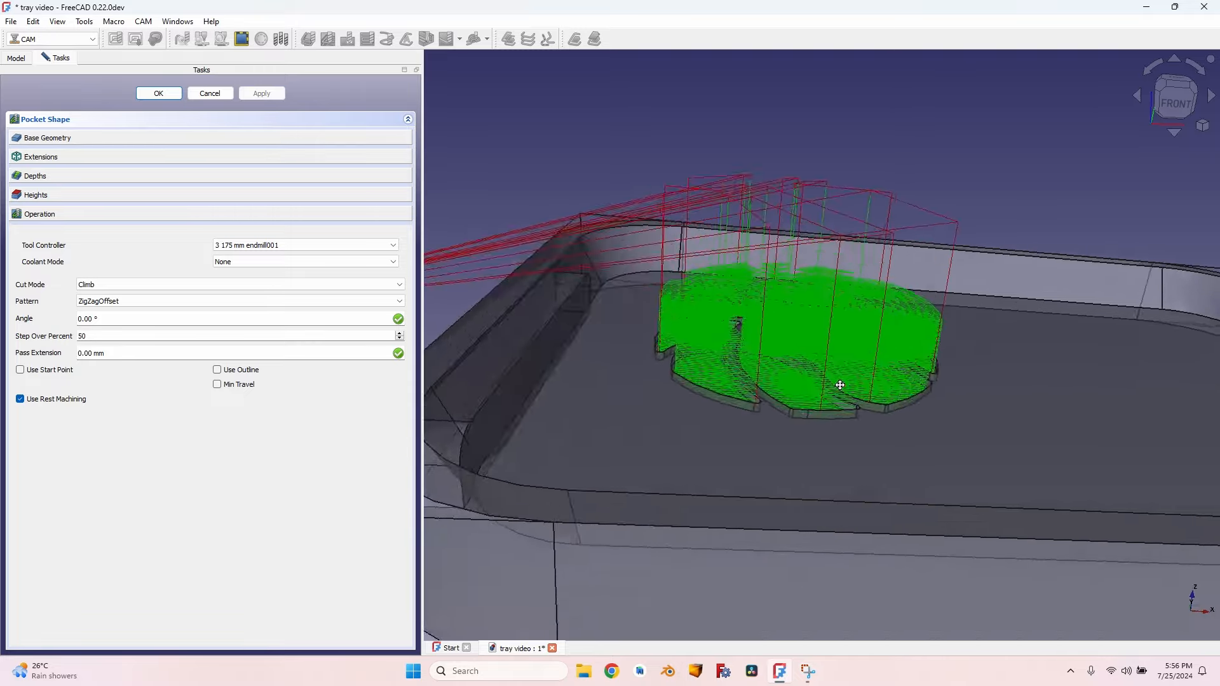
{"action": "middle_click_drag", "start_coordinate": [839, 384], "coordinate": [821, 335]}
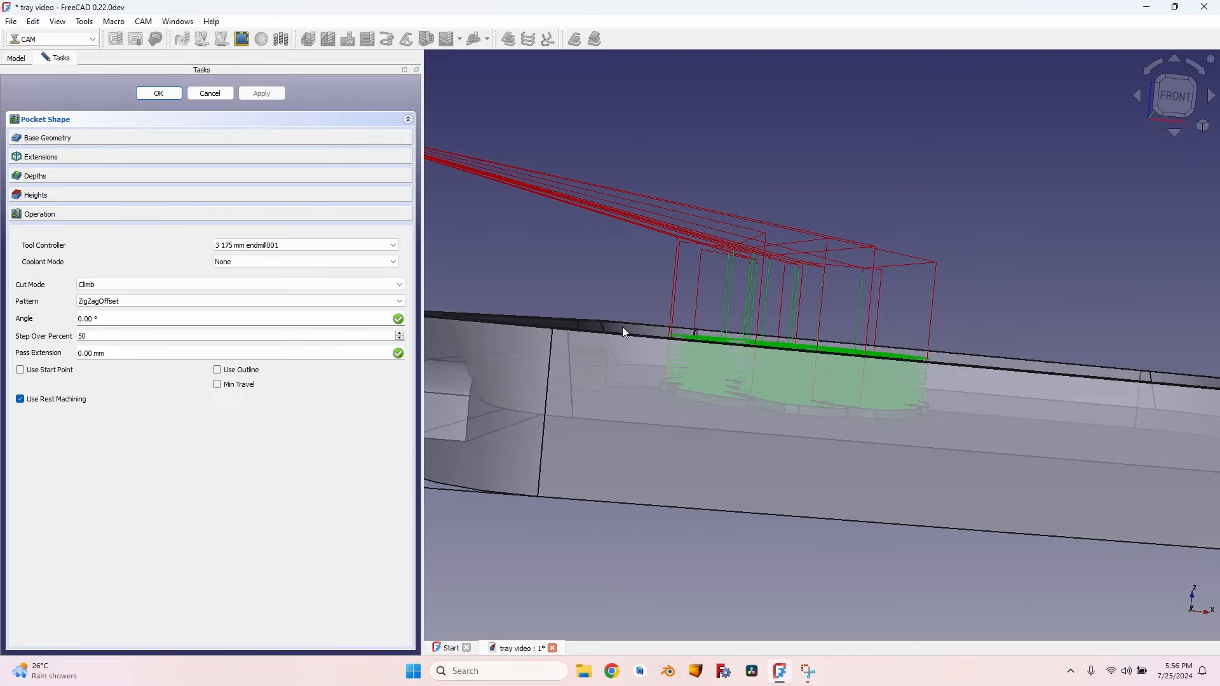
{"action": "middle_click_drag", "start_coordinate": [891, 316], "coordinate": [698, 407]}
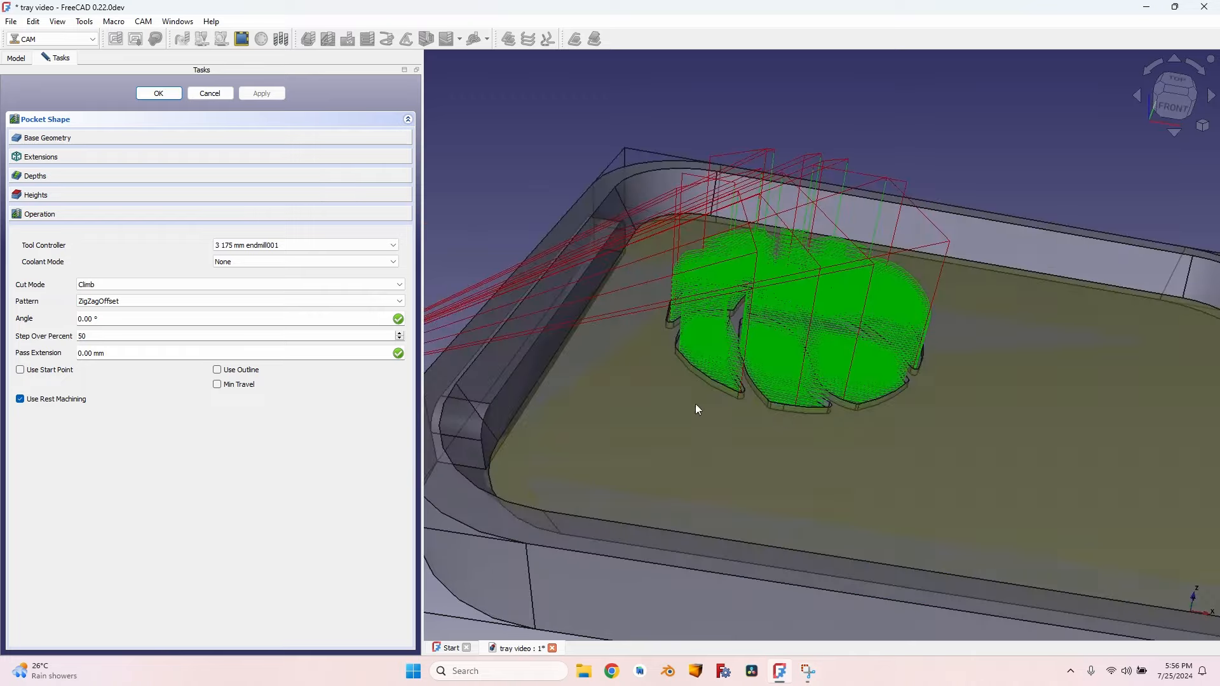
{"action": "left_click", "coordinate": [158, 93]}
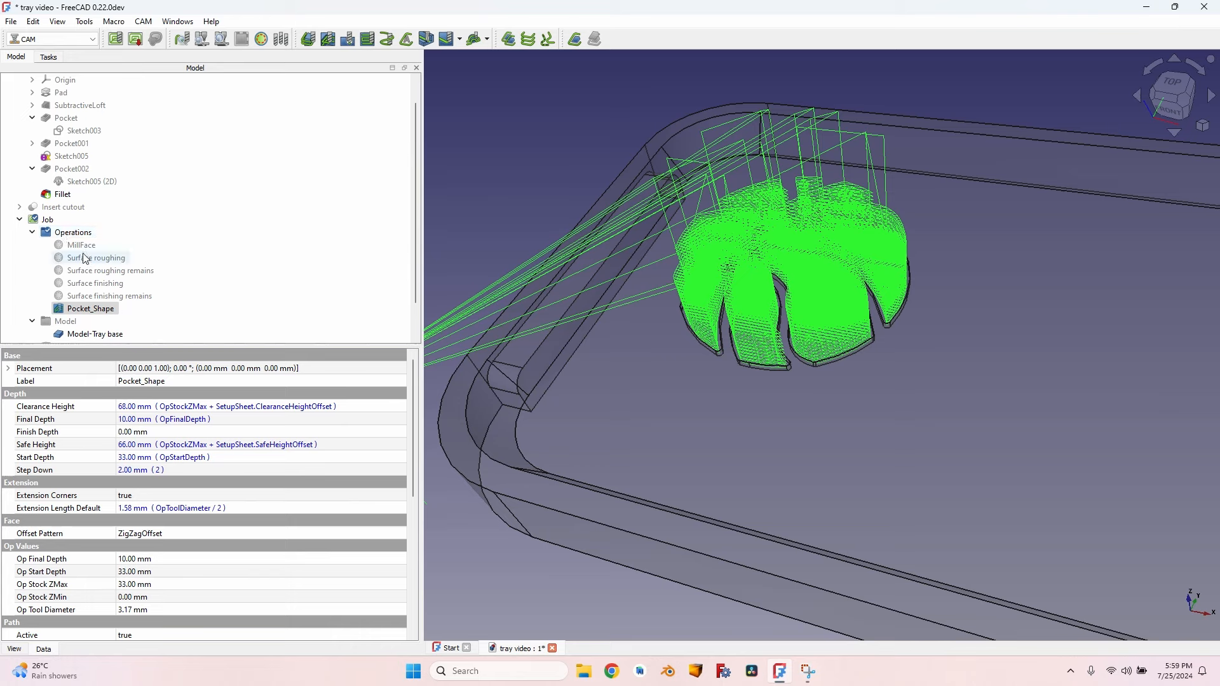
Activate the MillFace operation, recompute Pocket_Shape and examine the rest machining toolpath in the basketball segments.
{"action": "left_click", "coordinate": [80, 245]}
{"action": "left_click", "coordinate": [262, 41]}
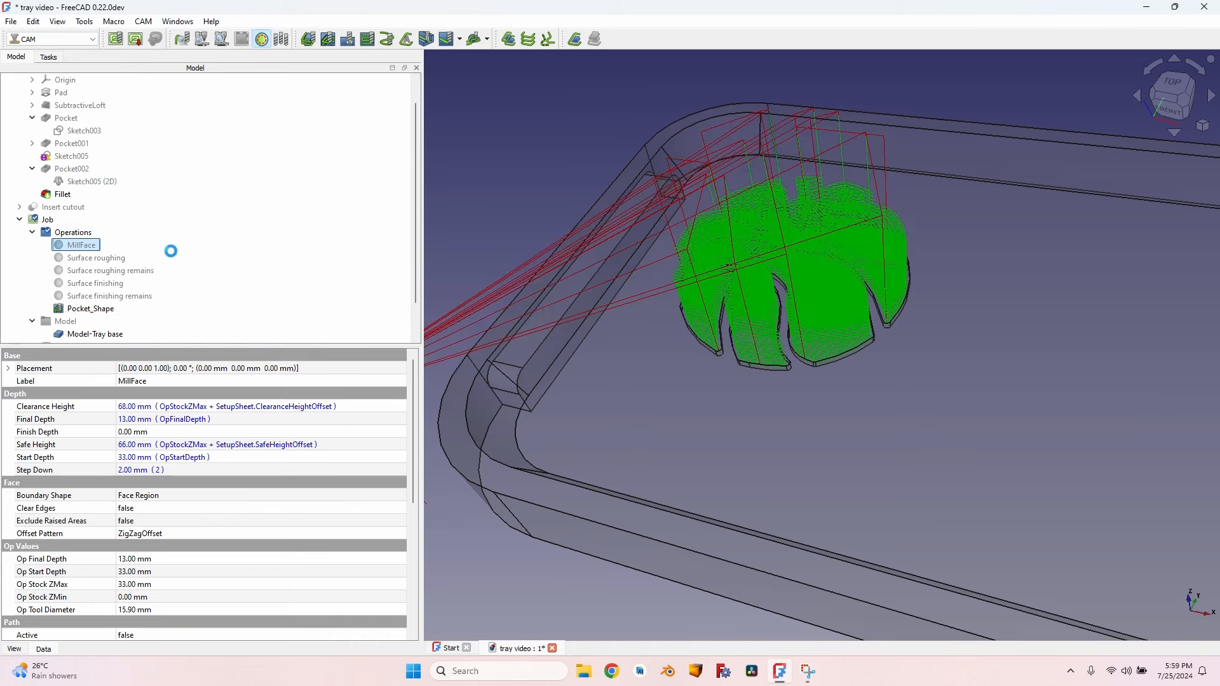
{"action": "right_click", "coordinate": [106, 310]}
{"action": "left_click", "coordinate": [215, 447]}
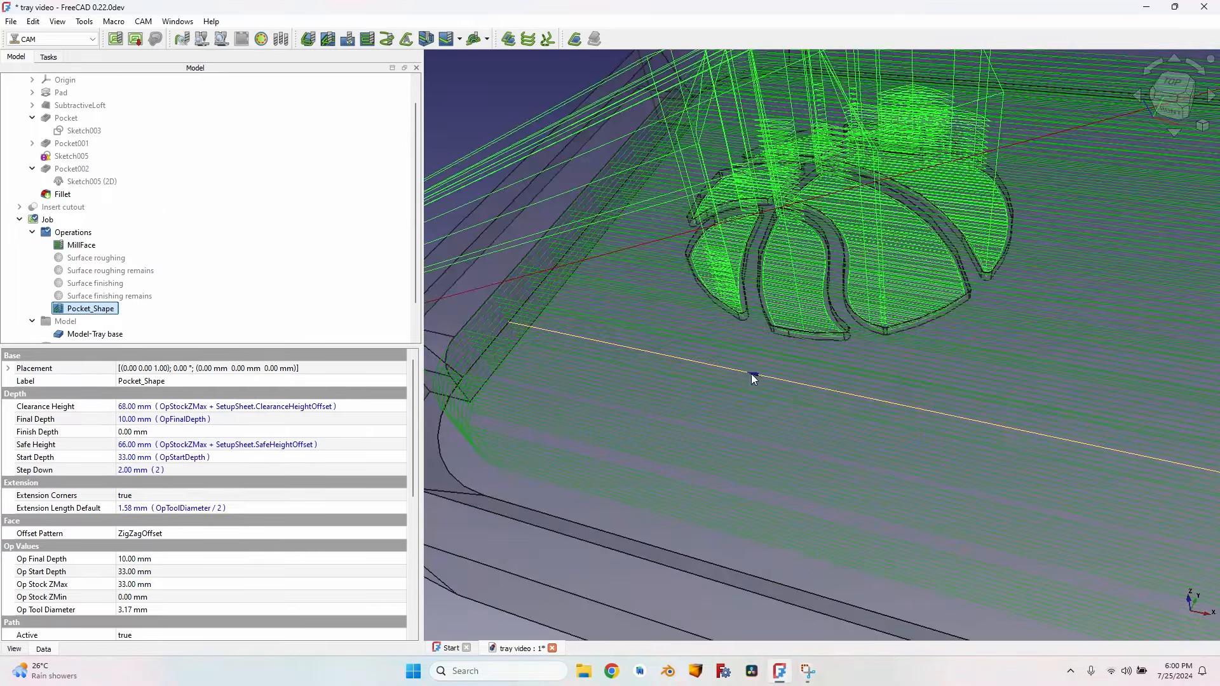
{"action": "middle_click_drag", "start_coordinate": [753, 376], "coordinate": [828, 264]}
{"action": "scroll", "coordinate": [828, 264], "scroll_direction": "up", "scroll_amount": 4}
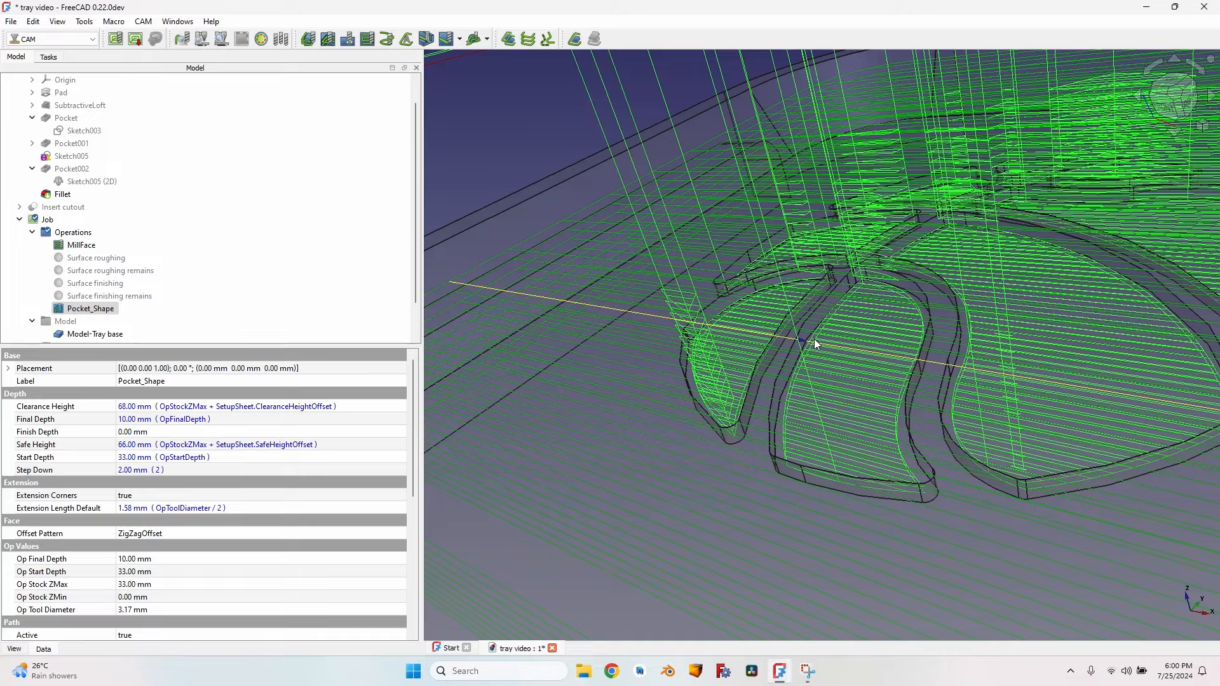
{"action": "middle_click_drag", "start_coordinate": [817, 344], "coordinate": [713, 281]}
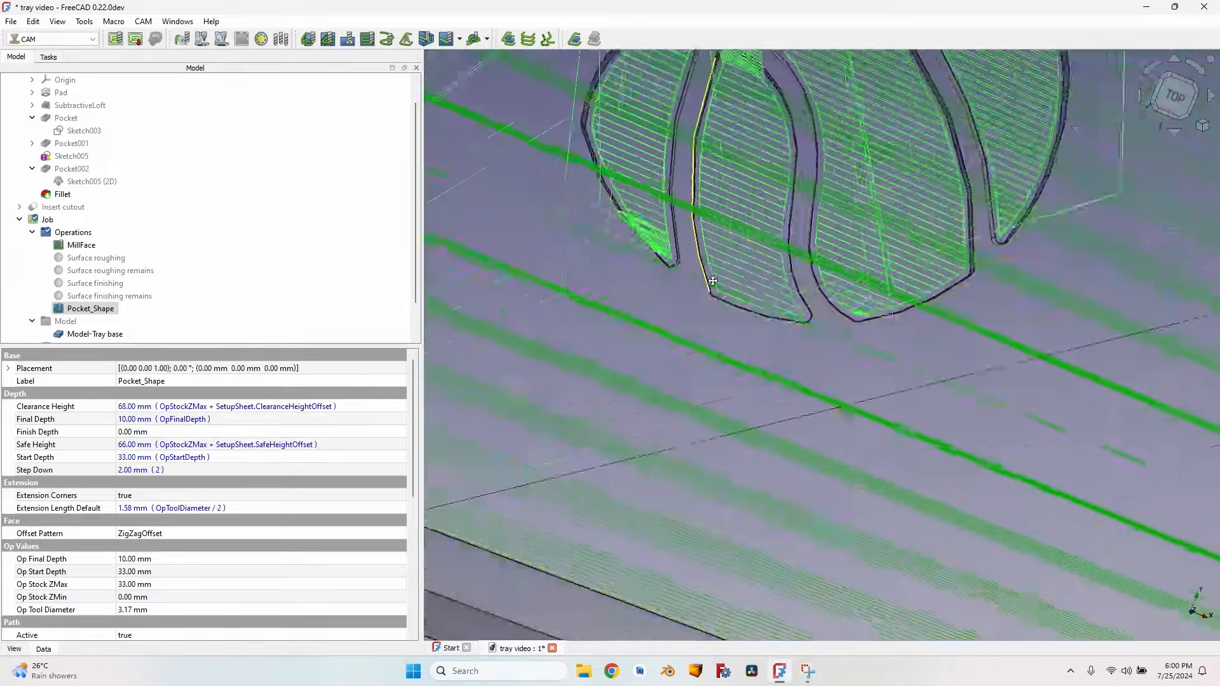
{"action": "scroll", "coordinate": [714, 280], "scroll_direction": "up", "scroll_amount": 5}
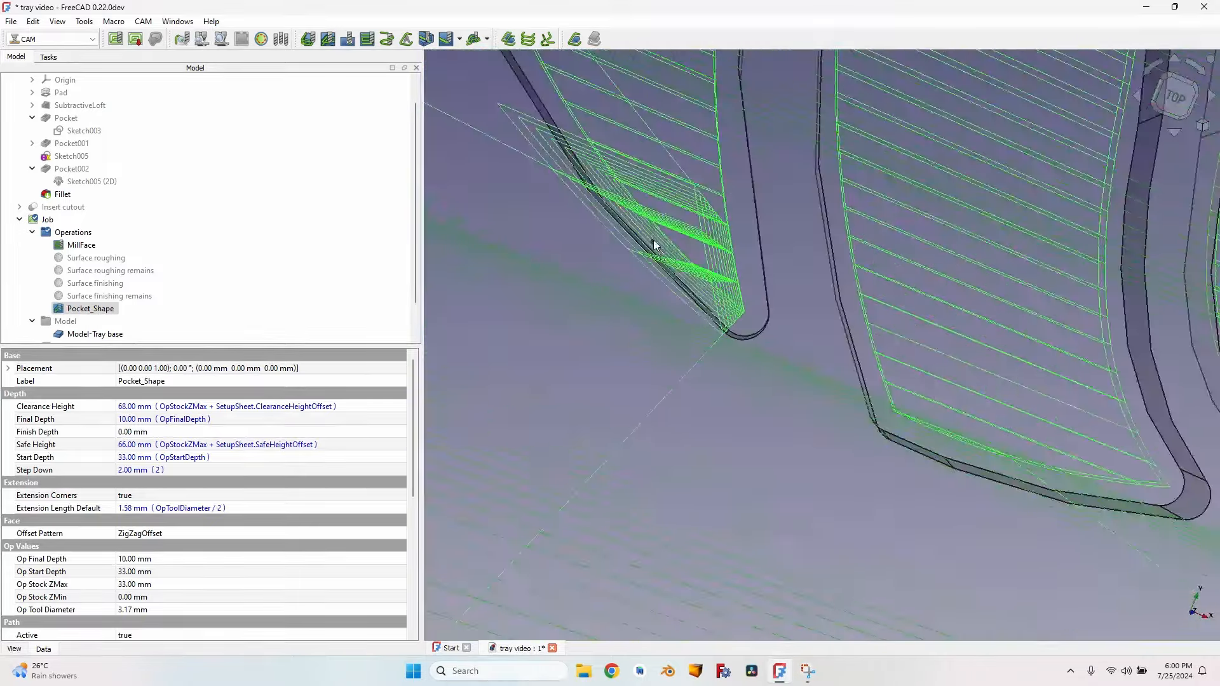
{"action": "middle_click_drag", "start_coordinate": [657, 246], "coordinate": [656, 162]}
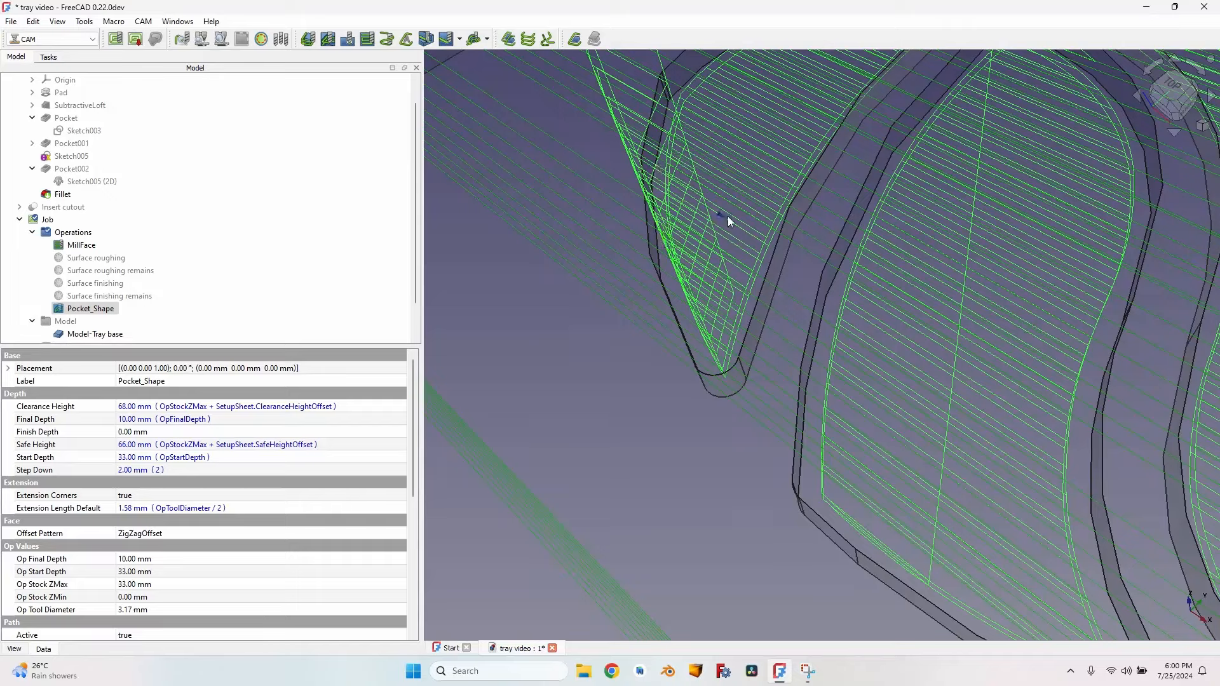
{"action": "scroll", "coordinate": [729, 221], "scroll_direction": "down", "scroll_amount": 10}
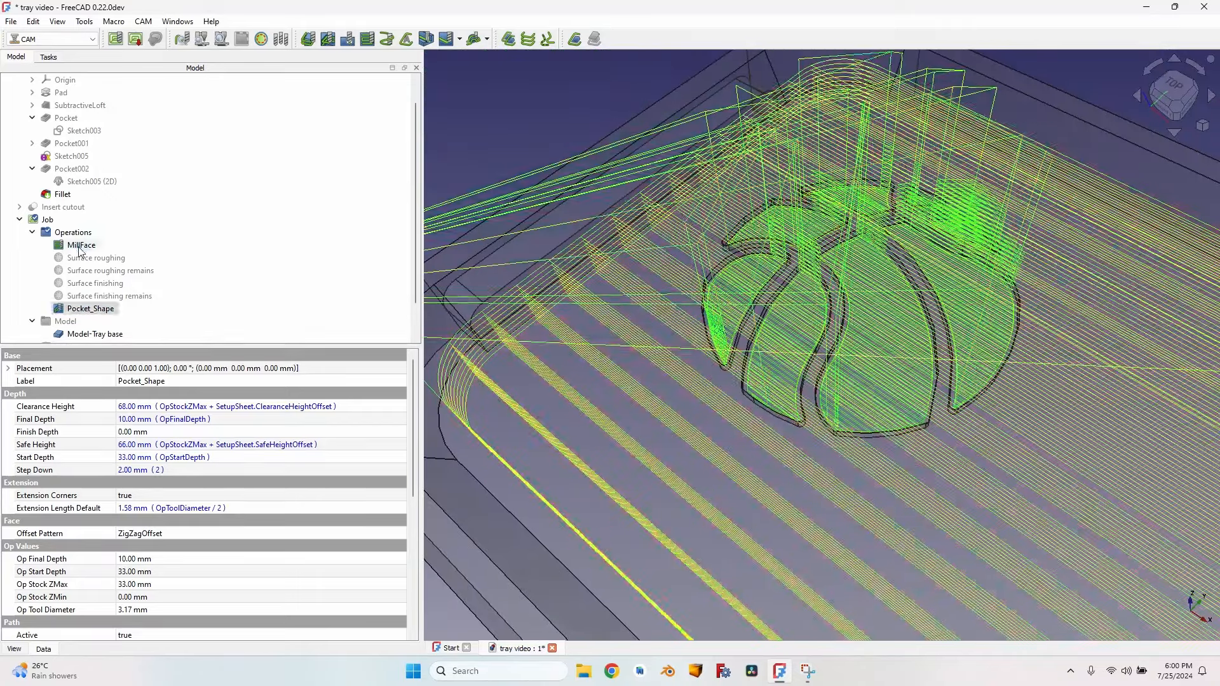
Deactivate the MillFace operation and disable rest machining in the Pocket_Shape operation.
{"action": "left_click", "coordinate": [79, 246]}
{"action": "left_click", "coordinate": [260, 39]}
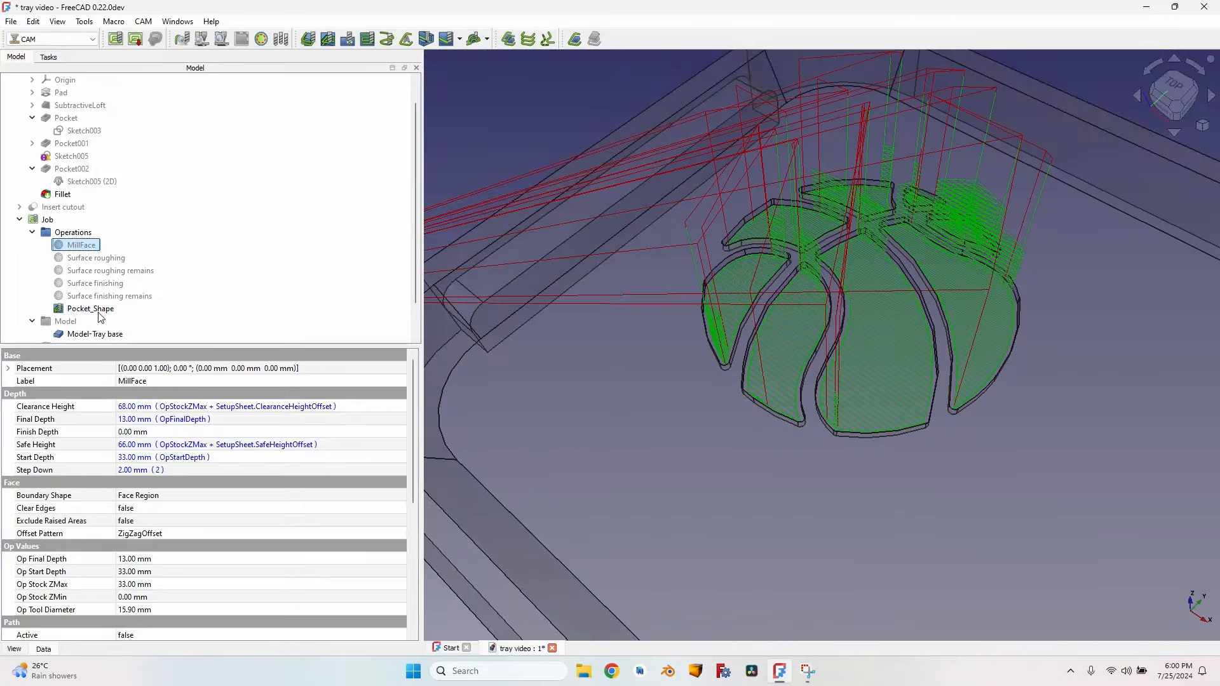
{"action": "double_click", "coordinate": [96, 311]}
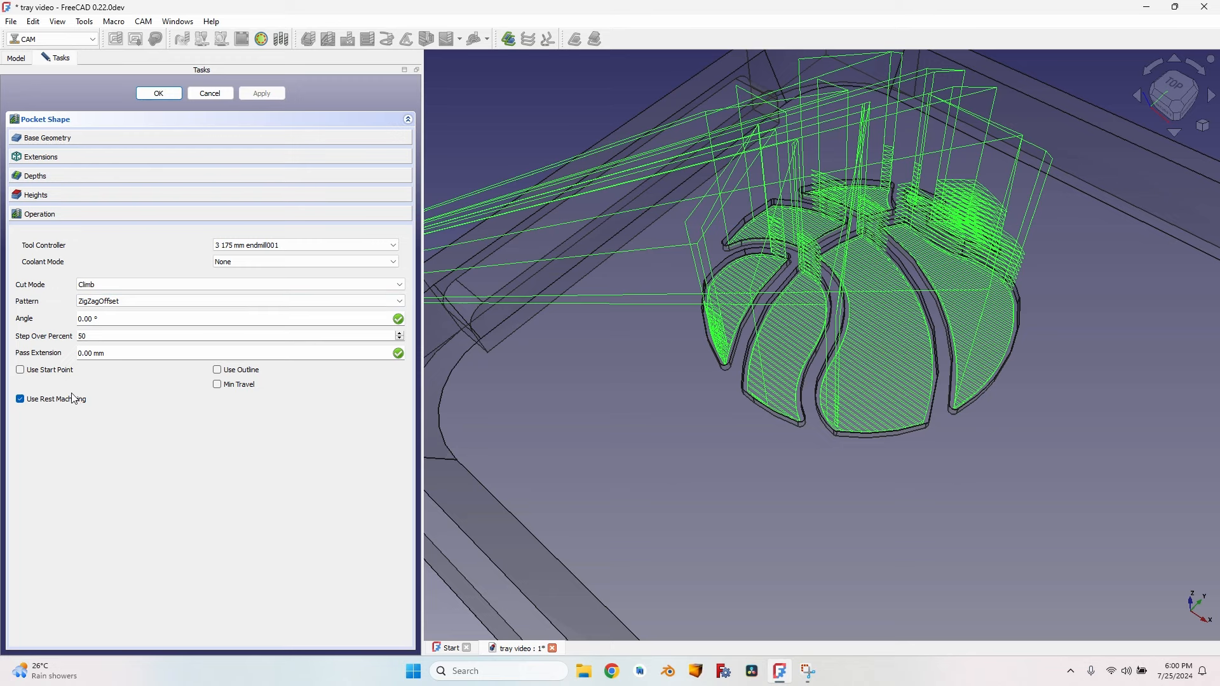
{"action": "left_click", "coordinate": [68, 400]}
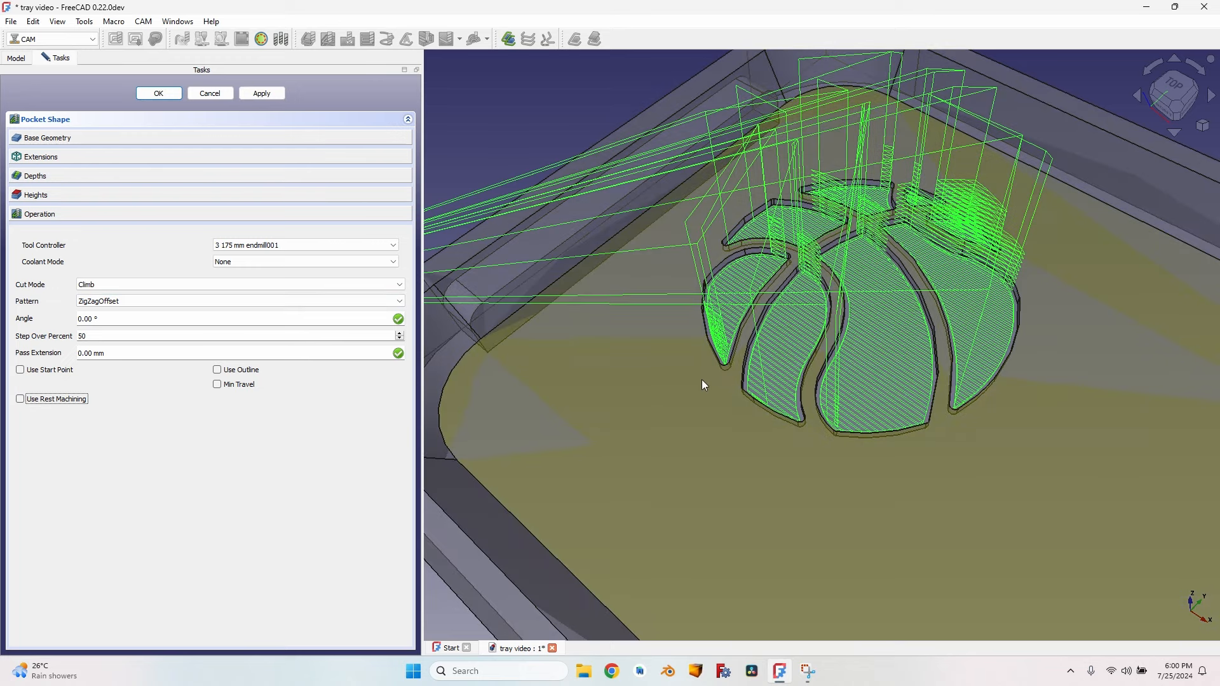
Set the pocket's start depth to 13 mm from the tray's floor face and recalculate the toolpath.
{"action": "left_click", "coordinate": [621, 348]}
{"action": "left_click", "coordinate": [117, 181]}
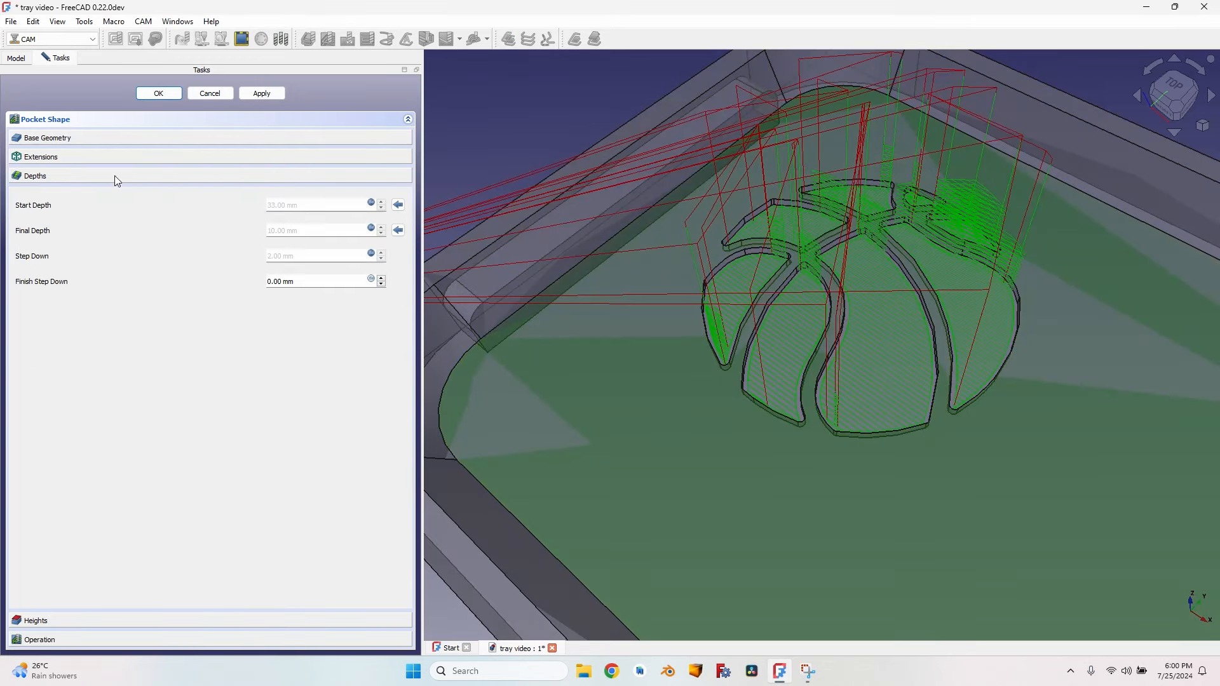
{"action": "left_click", "coordinate": [398, 205]}
{"action": "middle_click_drag", "start_coordinate": [725, 295], "coordinate": [651, 268]}
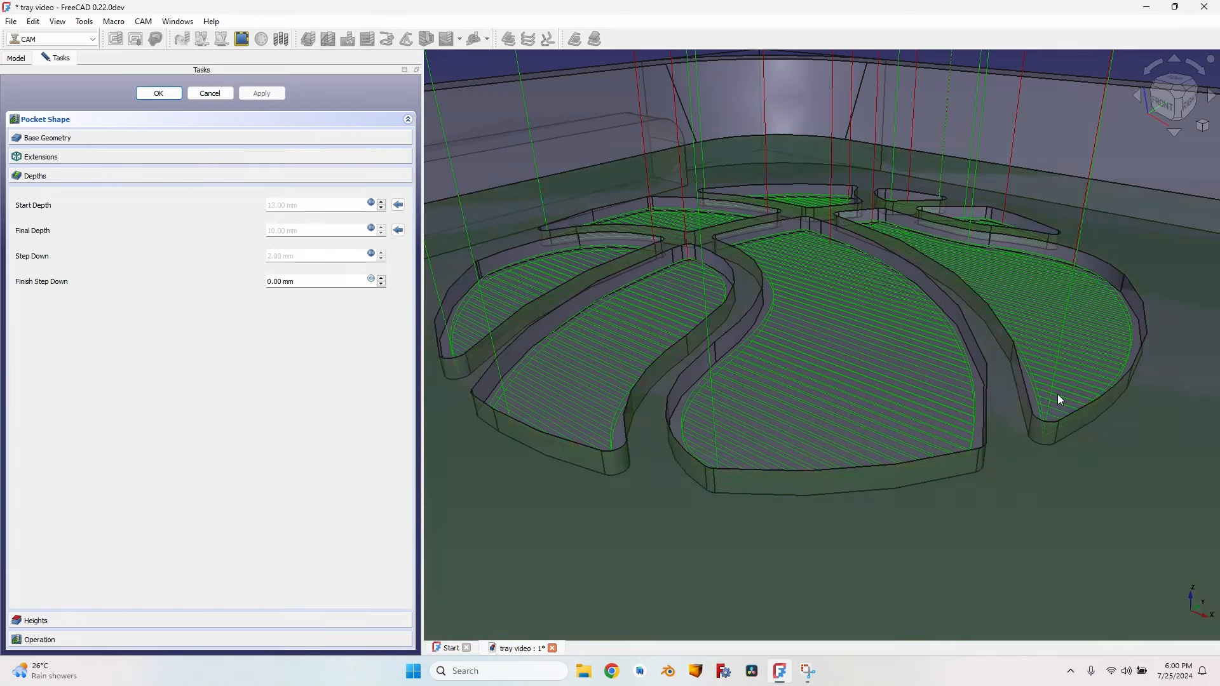
Set Keep Tool Down and Min Travel to true for the Pocket_Shape operation, recompute it and deactivate it.
{"action": "scroll", "coordinate": [868, 360], "scroll_direction": "down", "scroll_amount": 8}
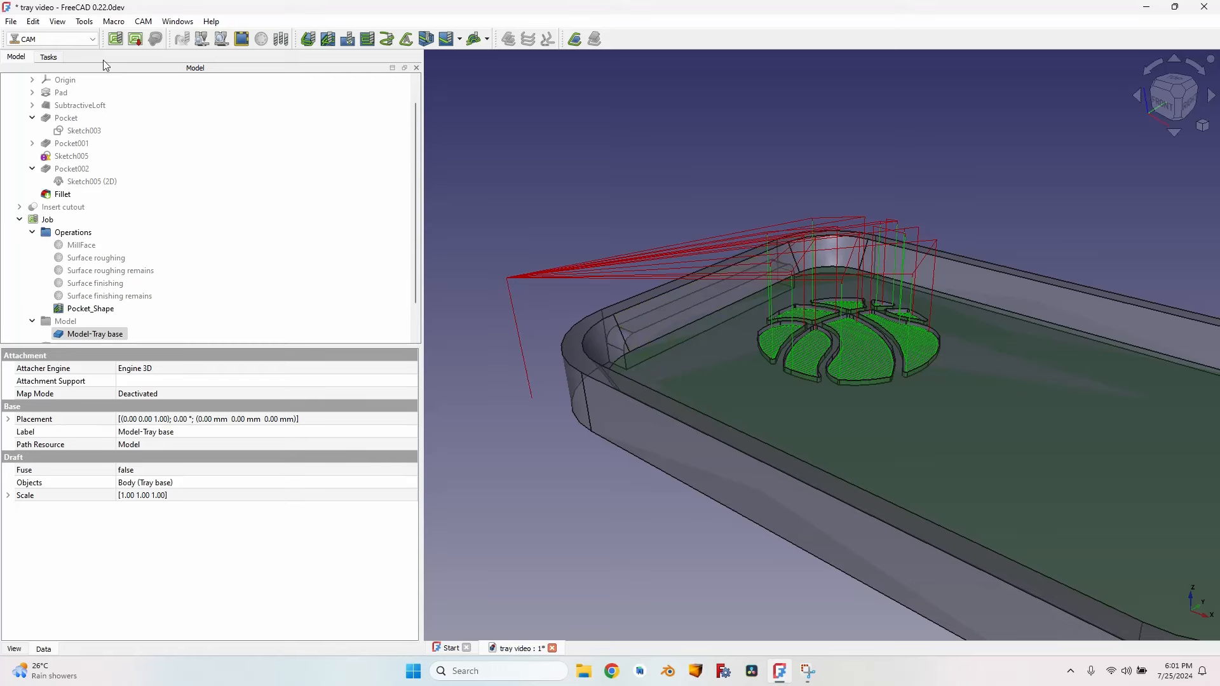
{"action": "left_click", "coordinate": [90, 309]}
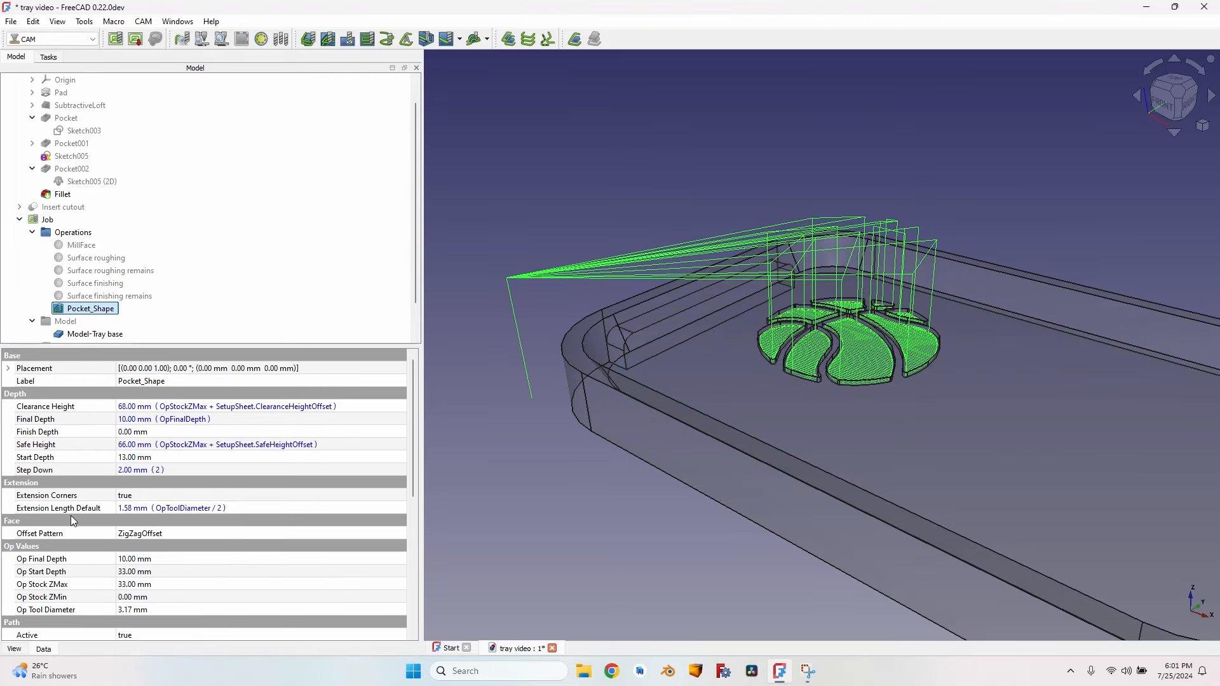
{"action": "scroll", "coordinate": [70, 511], "scroll_direction": "down", "scroll_amount": 1}
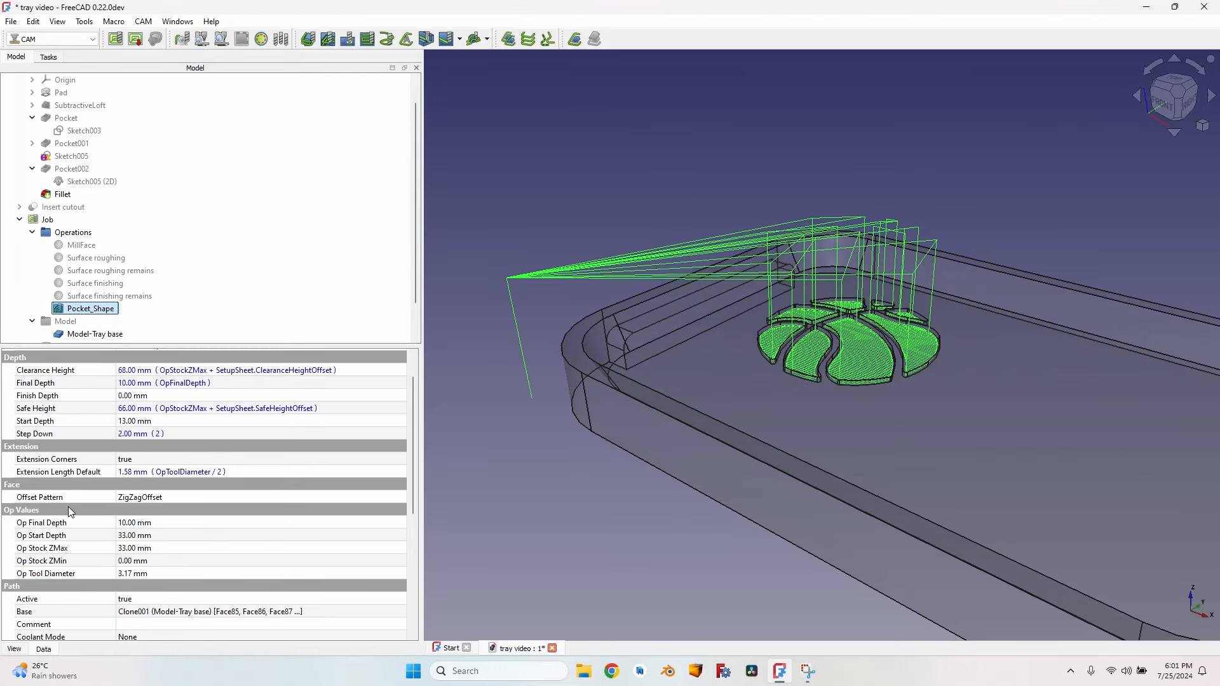
{"action": "scroll", "coordinate": [70, 512], "scroll_direction": "down", "scroll_amount": 5}
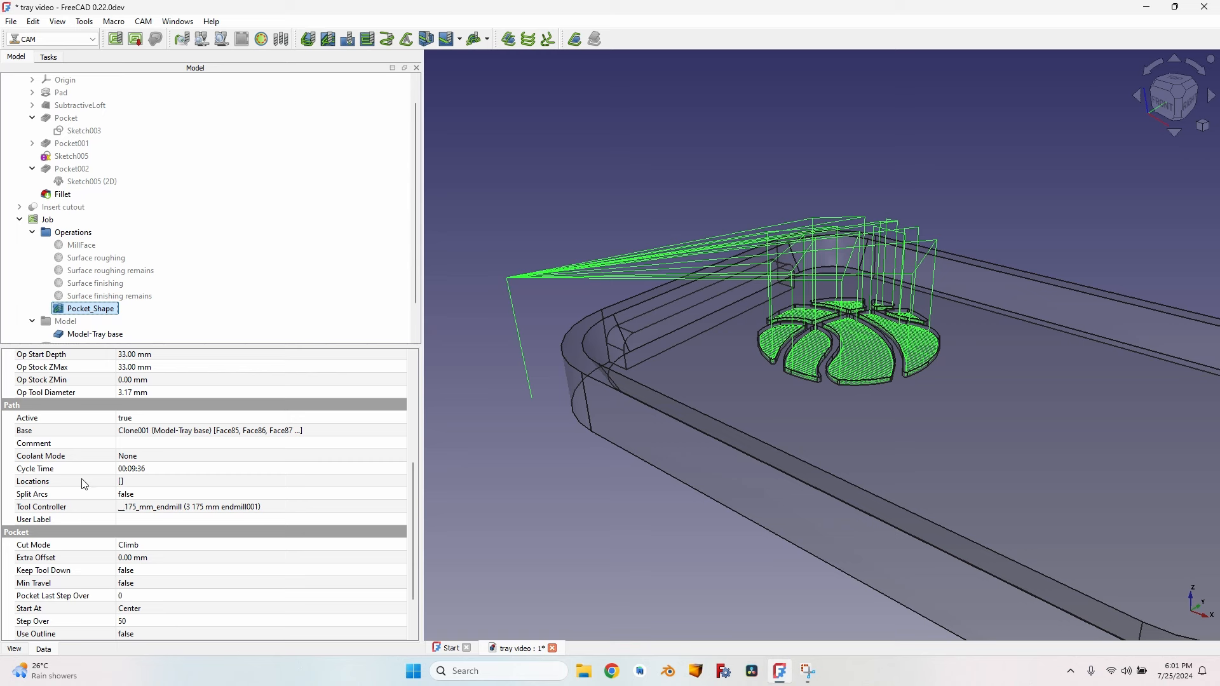
{"action": "scroll", "coordinate": [77, 486], "scroll_direction": "down", "scroll_amount": 1}
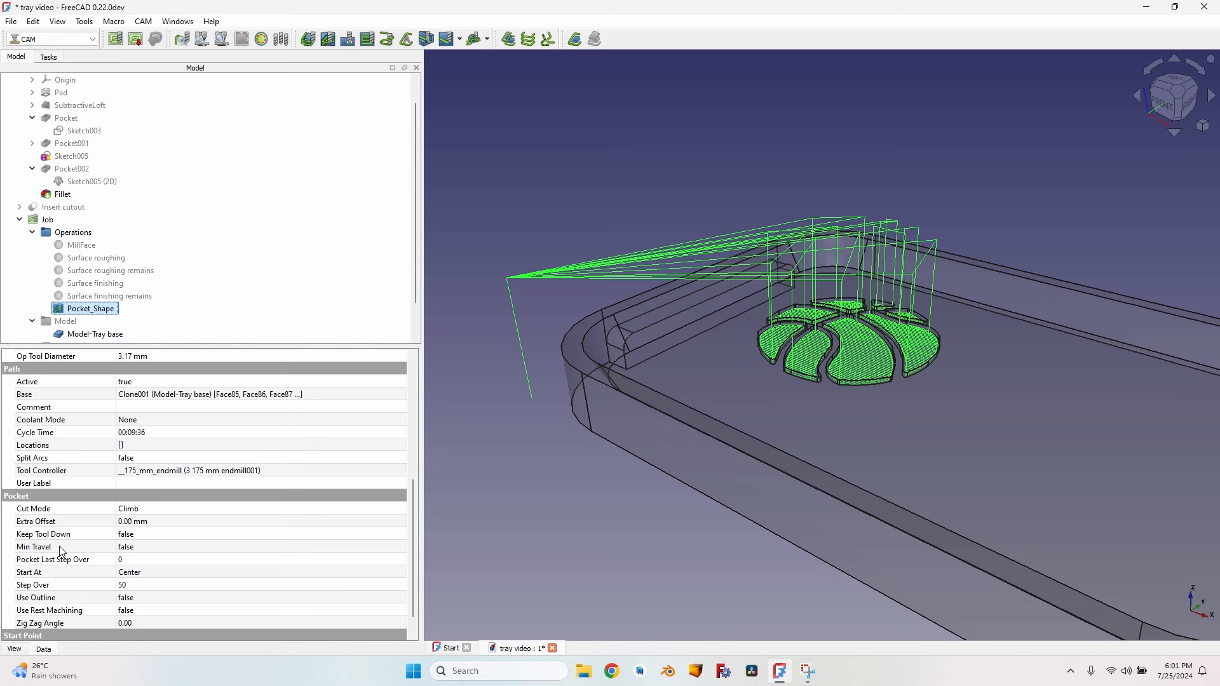
{"action": "left_click", "coordinate": [145, 537]}
{"action": "left_click", "coordinate": [137, 548]}
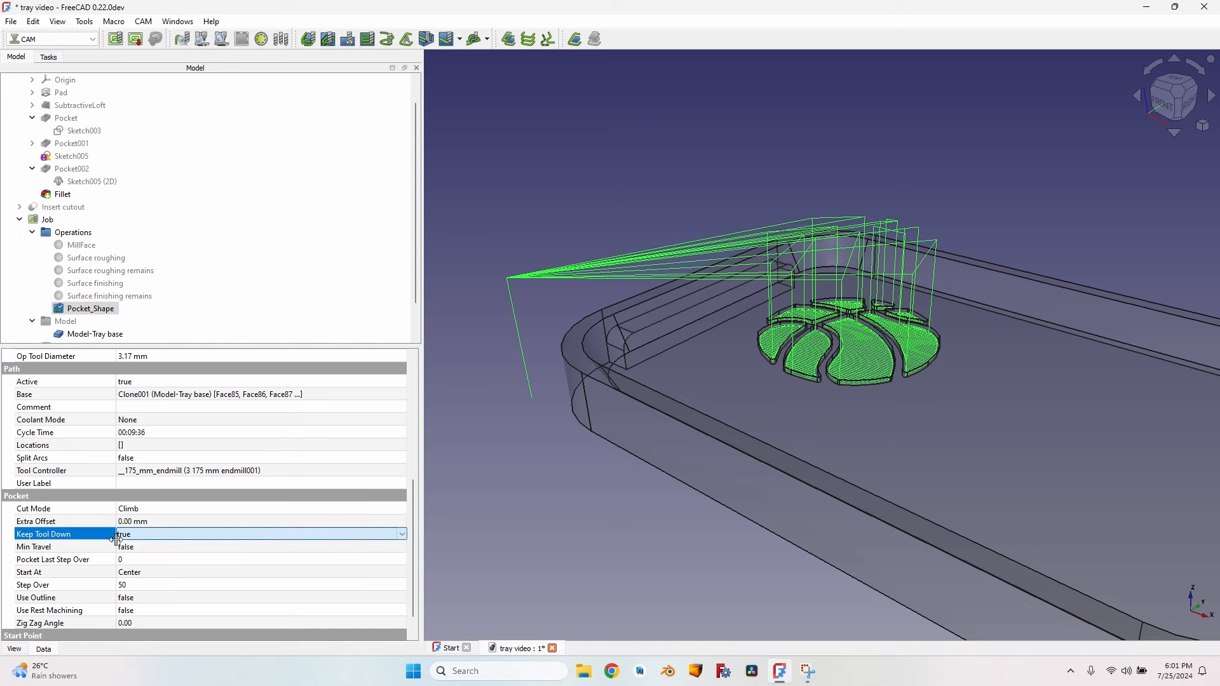
{"action": "left_click", "coordinate": [144, 547]}
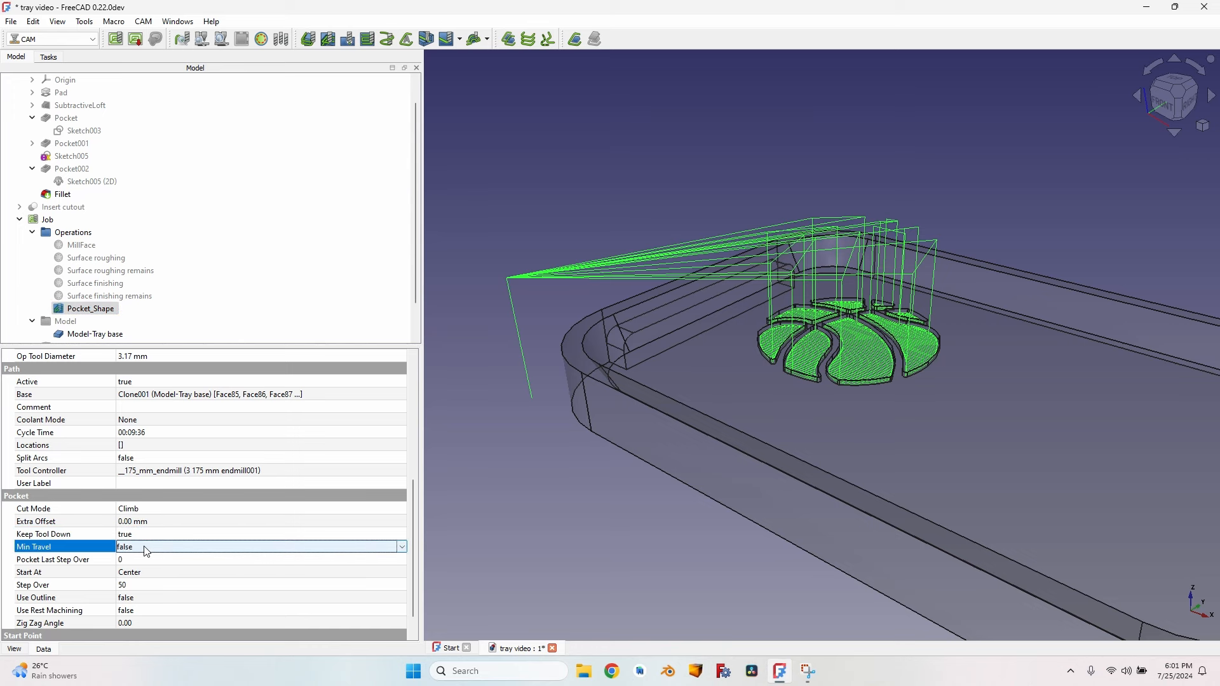
{"action": "left_click", "coordinate": [145, 569]}
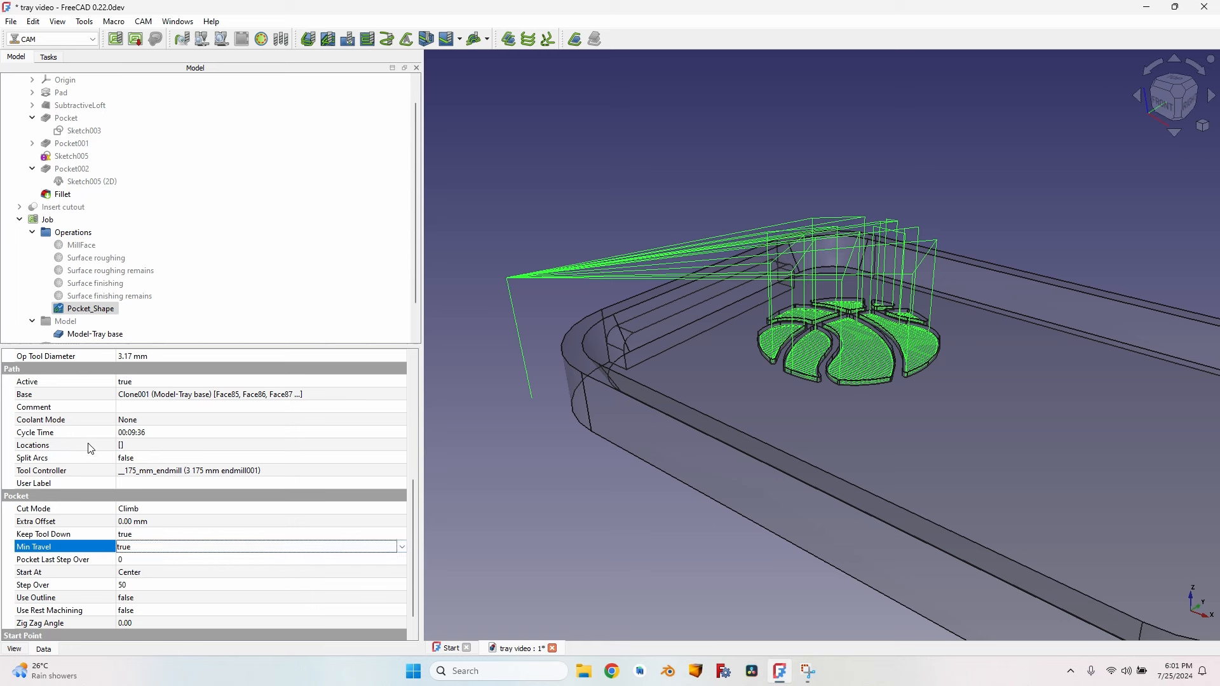
{"action": "left_click", "coordinate": [83, 445]}
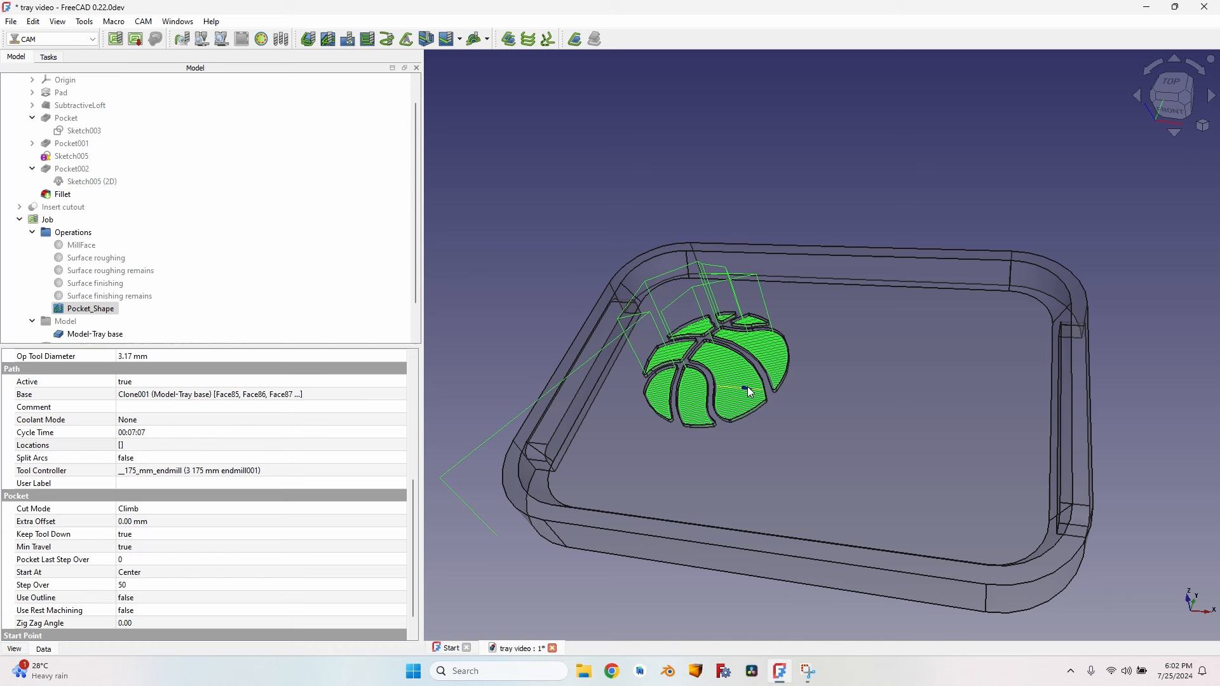
{"action": "left_click", "coordinate": [263, 38]}
{"action": "key", "text": "2"}
{"action": "left_click", "coordinate": [96, 334]}
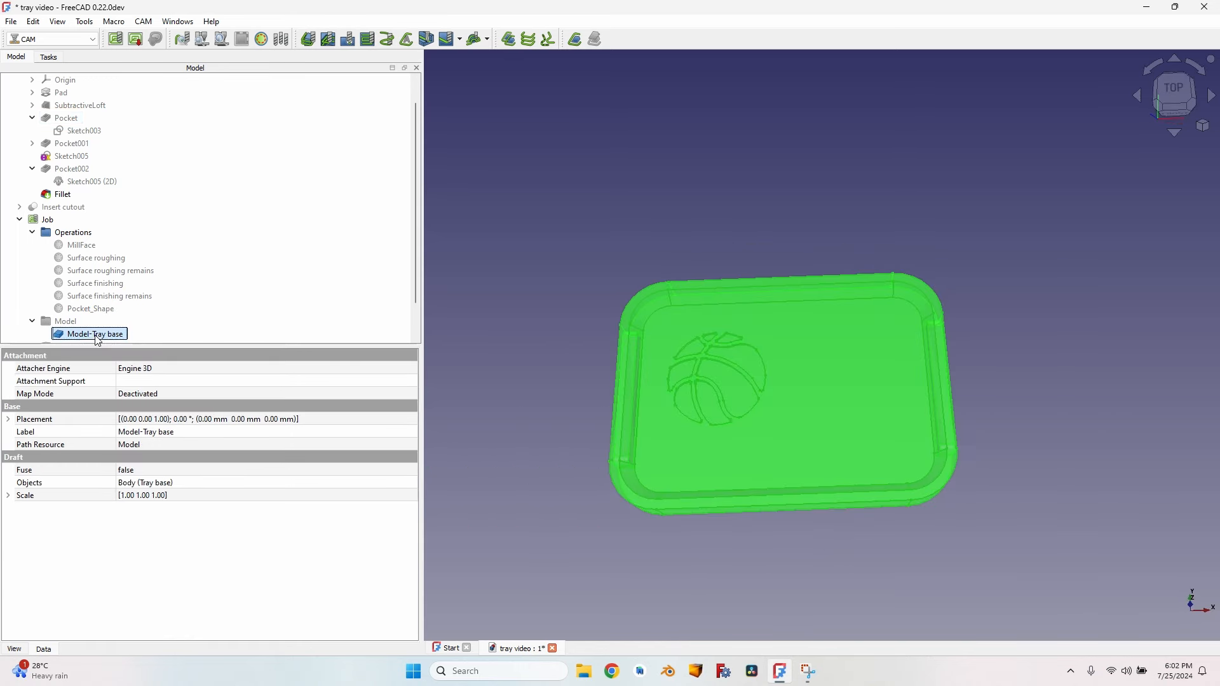
{"action": "left_click", "coordinate": [310, 39]}
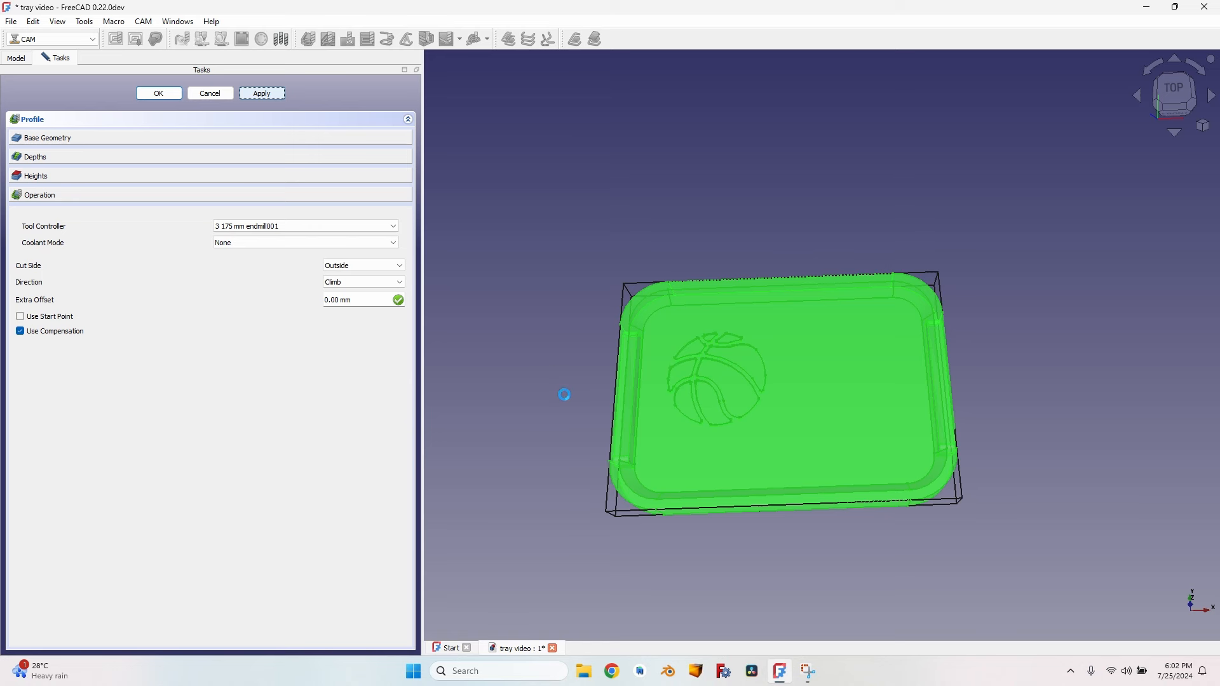
{"action": "left_click", "coordinate": [305, 227]}
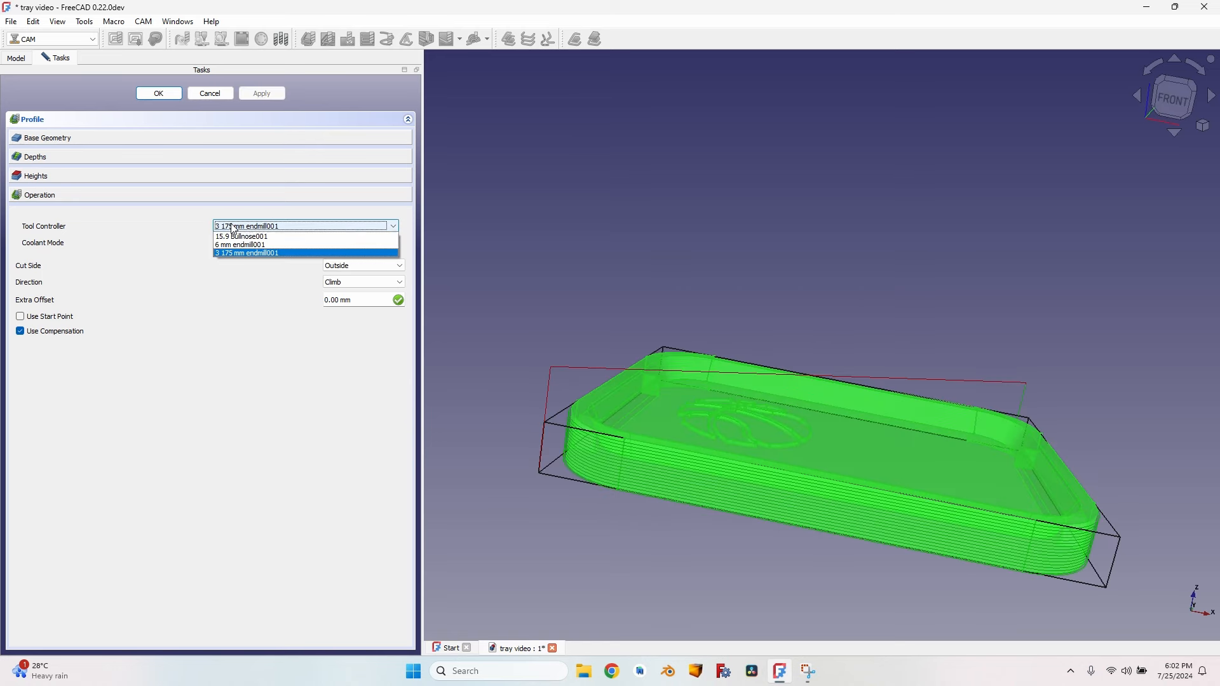
{"action": "left_click", "coordinate": [255, 245]}
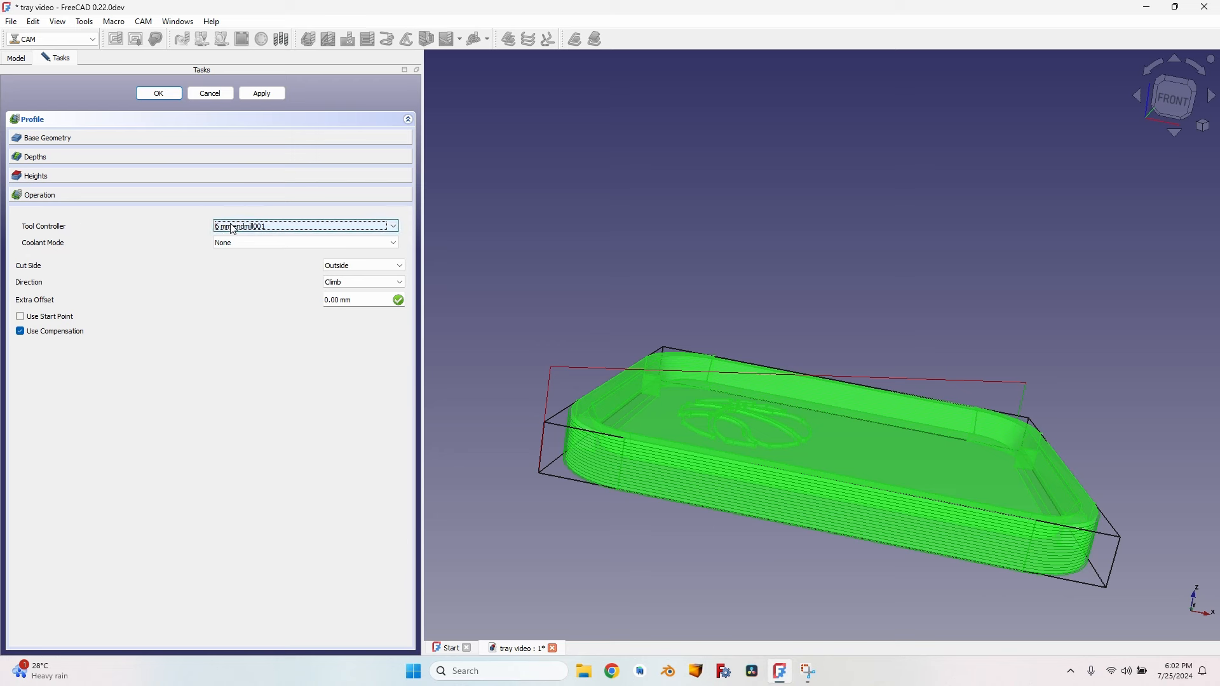
{"action": "left_click", "coordinate": [262, 93]}
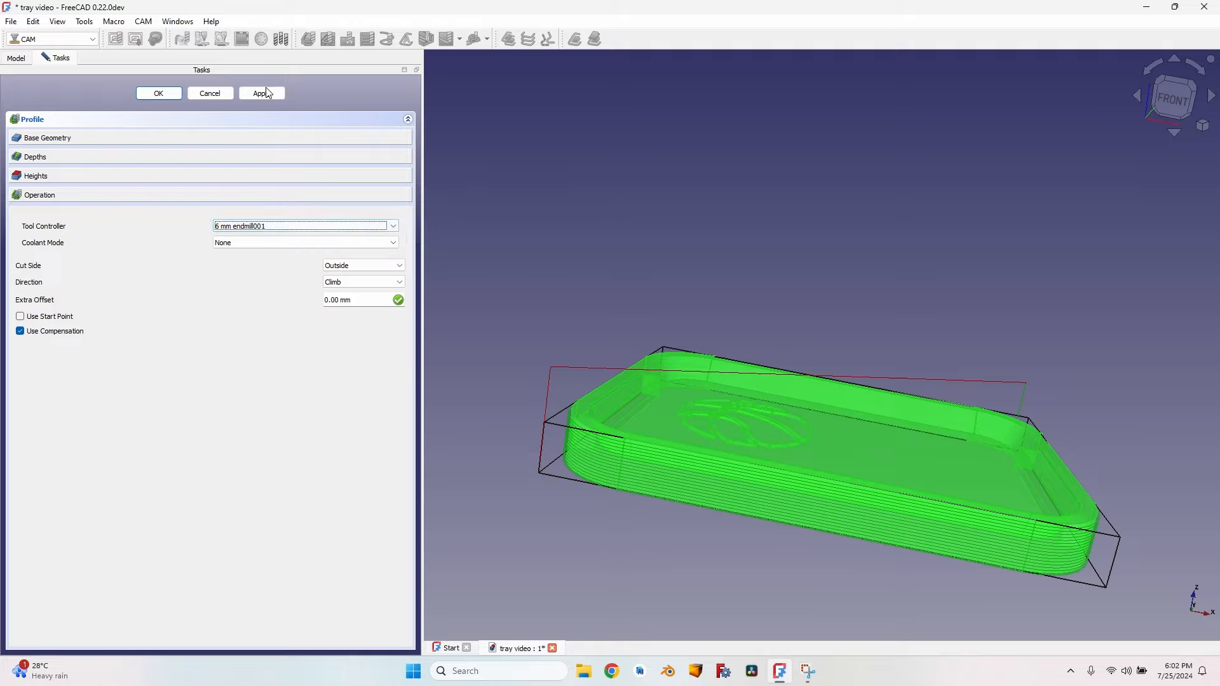
{"action": "middle_click_drag", "start_coordinate": [763, 394], "coordinate": [832, 343]}
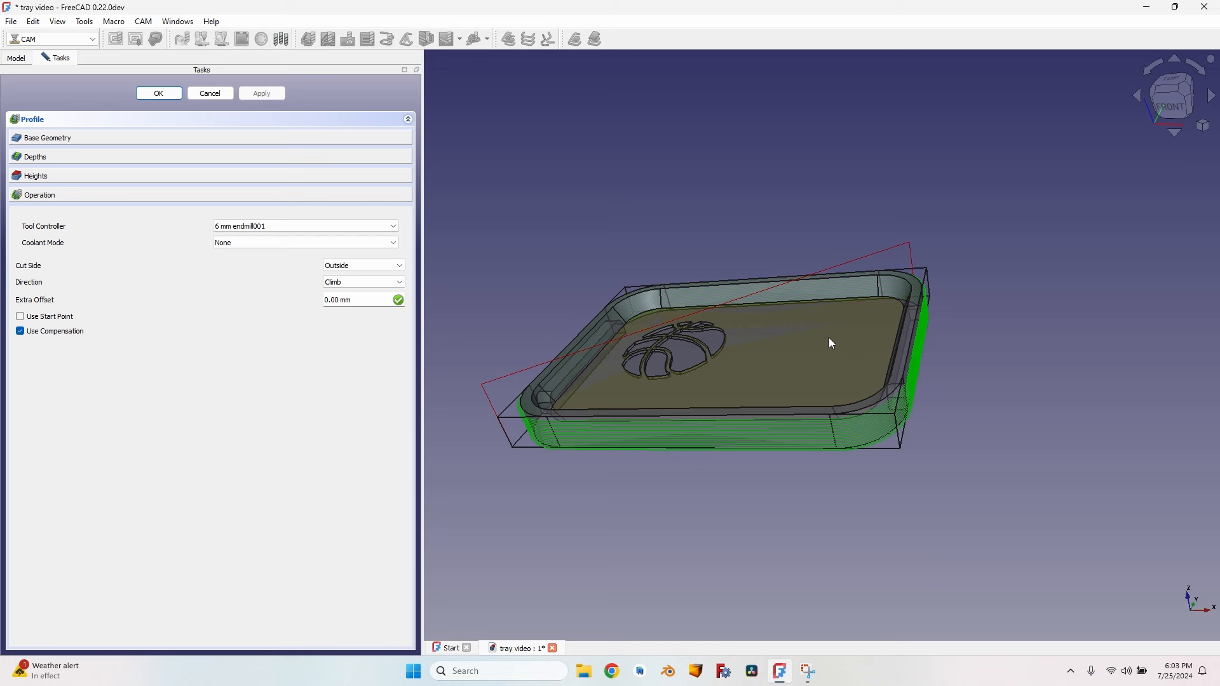
{"action": "middle_click_drag", "start_coordinate": [829, 337], "coordinate": [589, 301]}
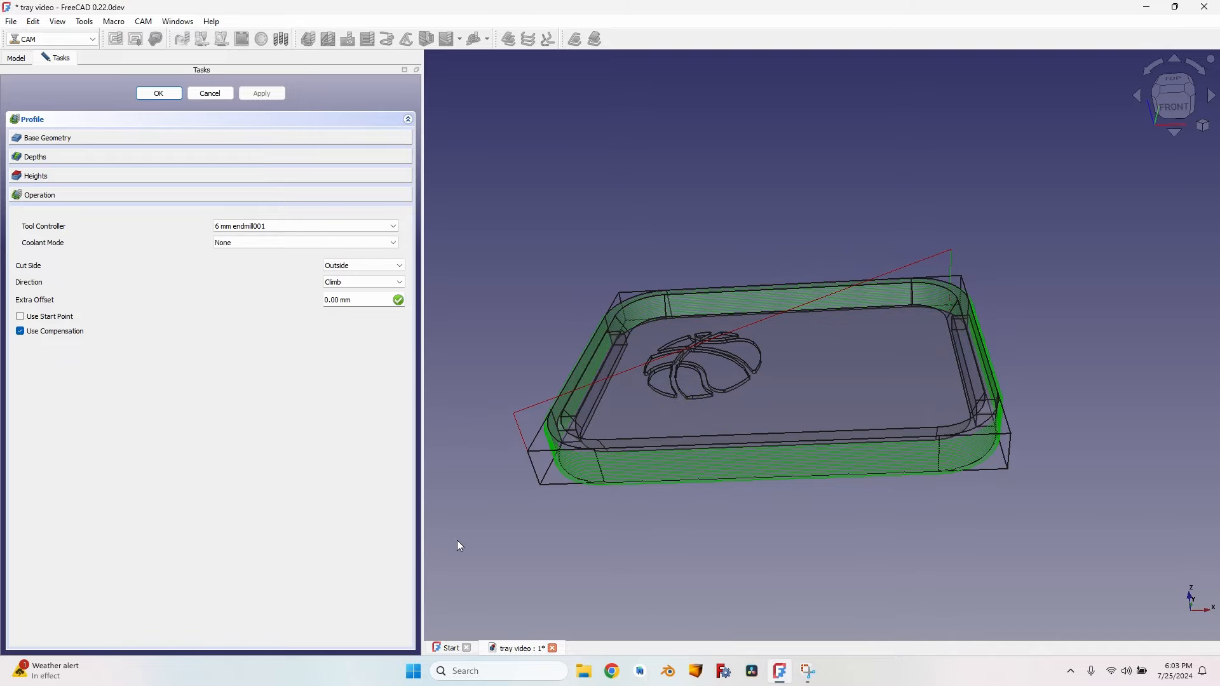
{"action": "left_click", "coordinate": [47, 138]}
{"action": "scroll", "coordinate": [726, 474], "scroll_direction": "up", "scroll_amount": 6}
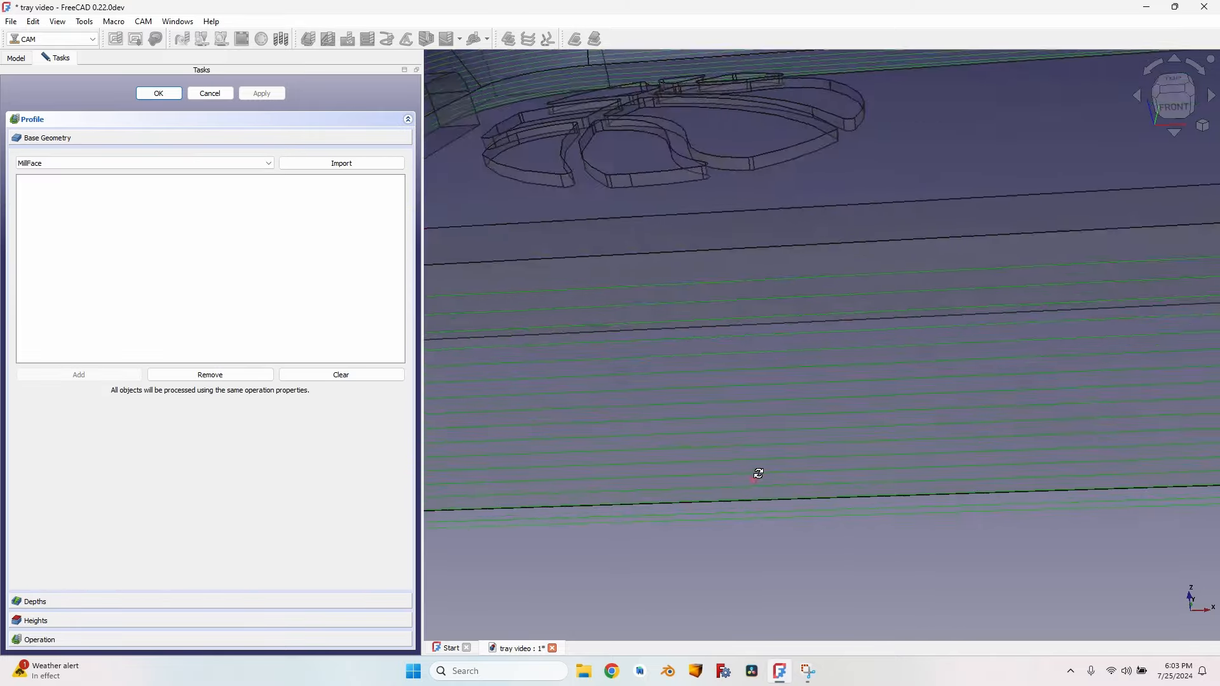
{"action": "middle_click_drag", "start_coordinate": [756, 475], "coordinate": [730, 409]}
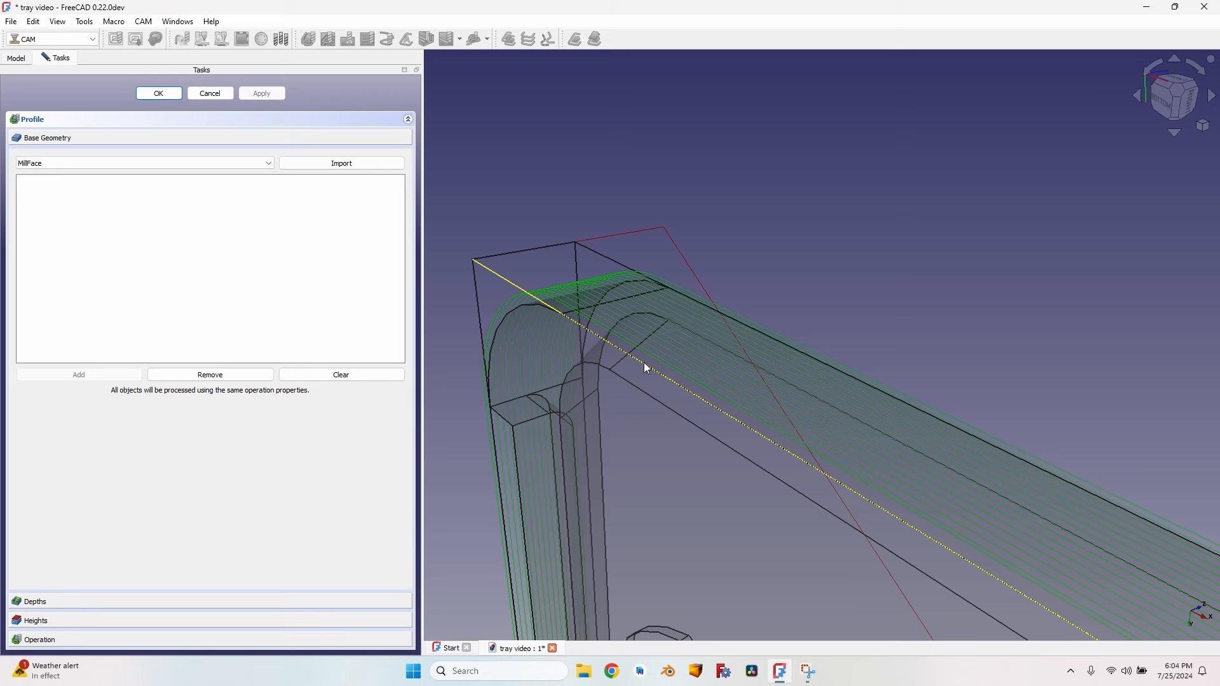
{"action": "left_click", "coordinate": [204, 91]}
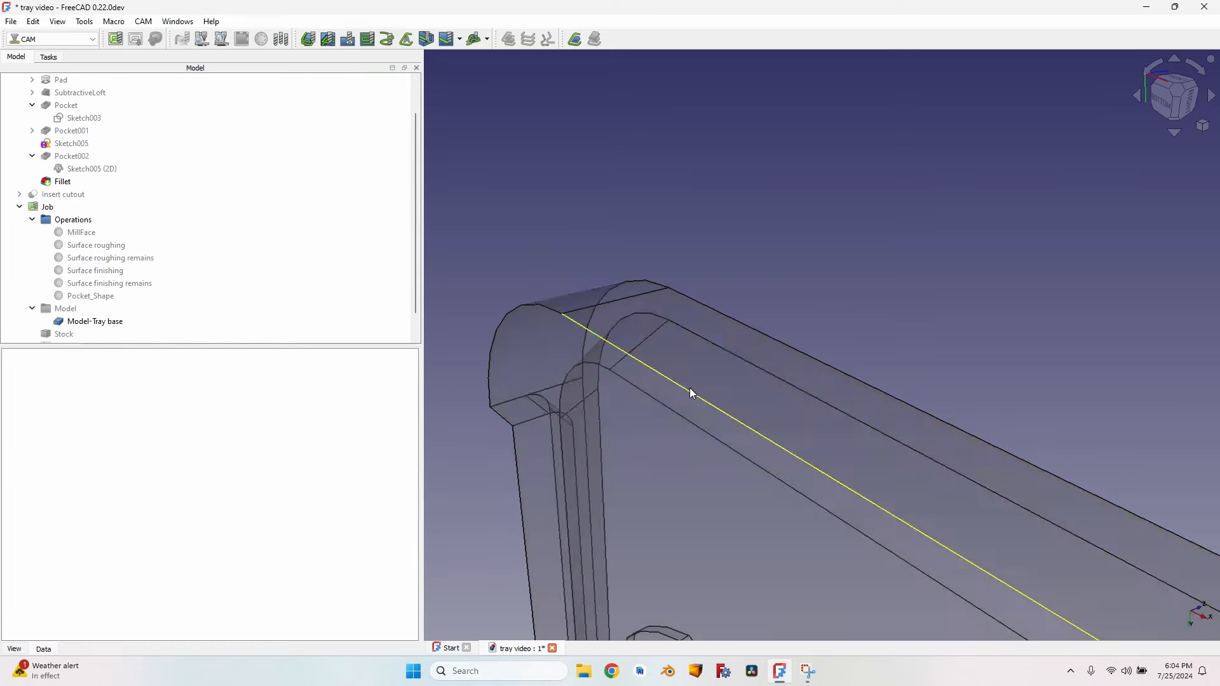
Create a Profile operation on the tray's two long bottom outer edges with the 6 mm endmill.
{"action": "left_click", "coordinate": [691, 385]}
{"action": "scroll", "coordinate": [693, 385], "scroll_direction": "down", "scroll_amount": 6}
{"action": "scroll", "coordinate": [698, 608], "scroll_direction": "up", "scroll_amount": 4}
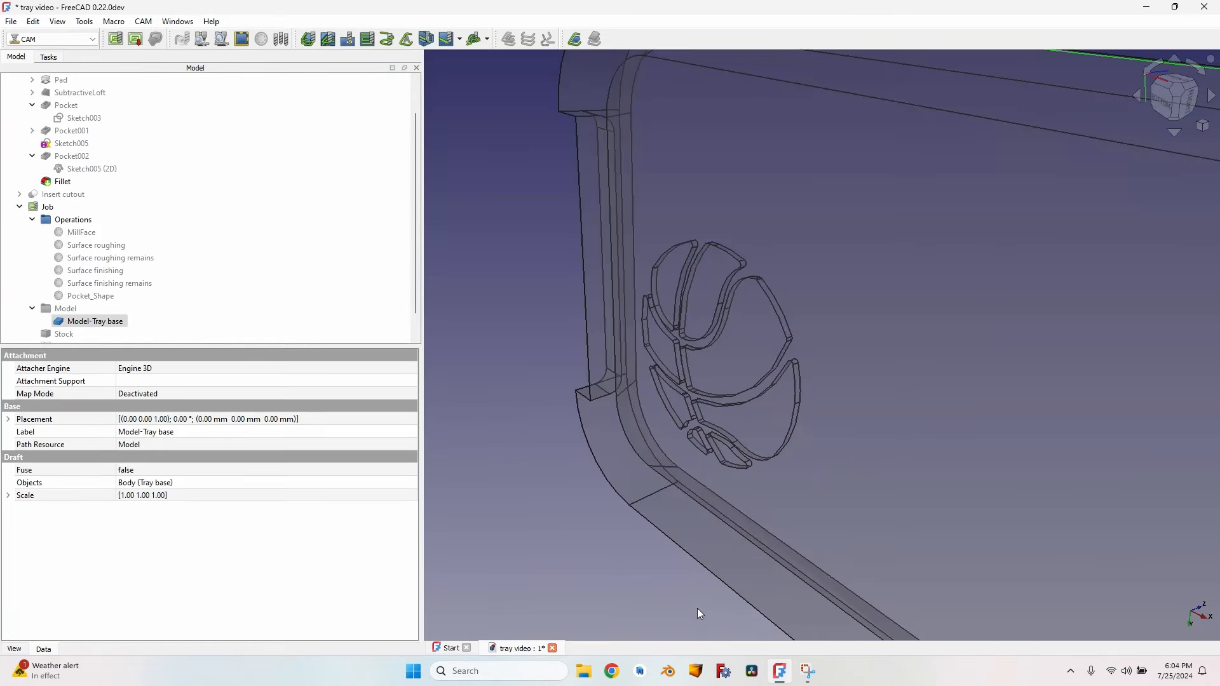
{"action": "left_click", "coordinate": [704, 569], "text": "ctrl"}
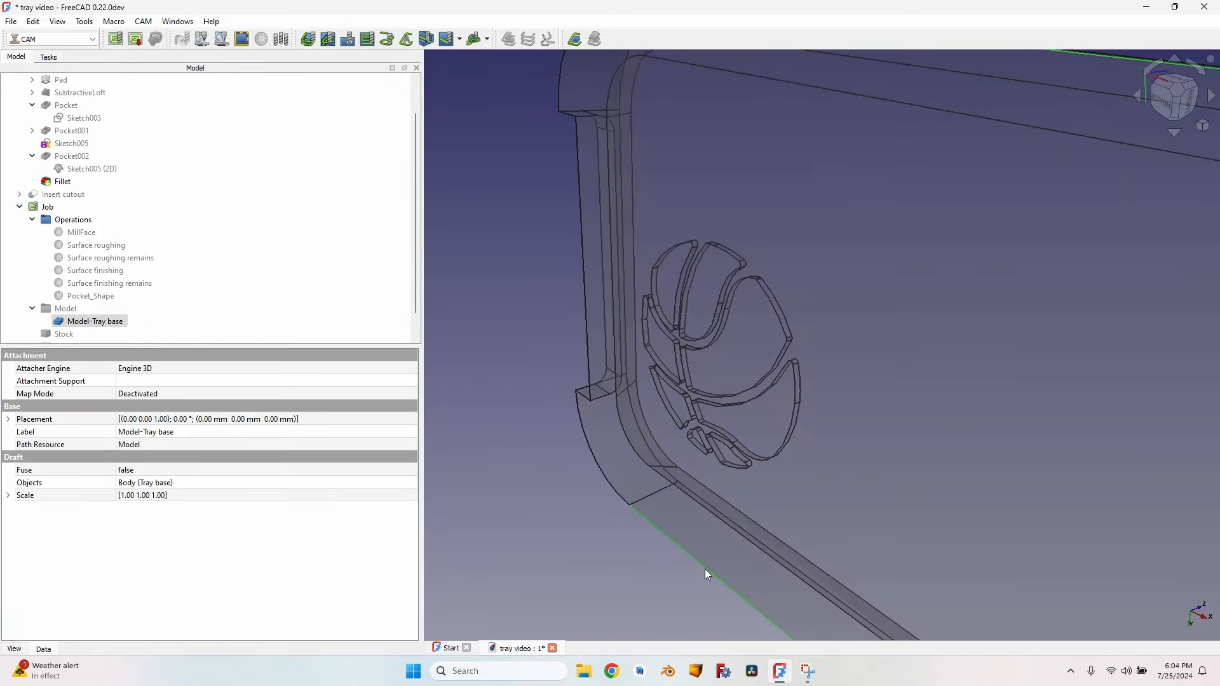
{"action": "left_click", "coordinate": [310, 39]}
{"action": "scroll", "coordinate": [730, 204], "scroll_direction": "down", "scroll_amount": 5}
{"action": "middle_click_drag", "start_coordinate": [731, 204], "coordinate": [682, 403]}
{"action": "scroll", "coordinate": [661, 157], "scroll_direction": "up", "scroll_amount": 5}
{"action": "left_click", "coordinate": [259, 226]}
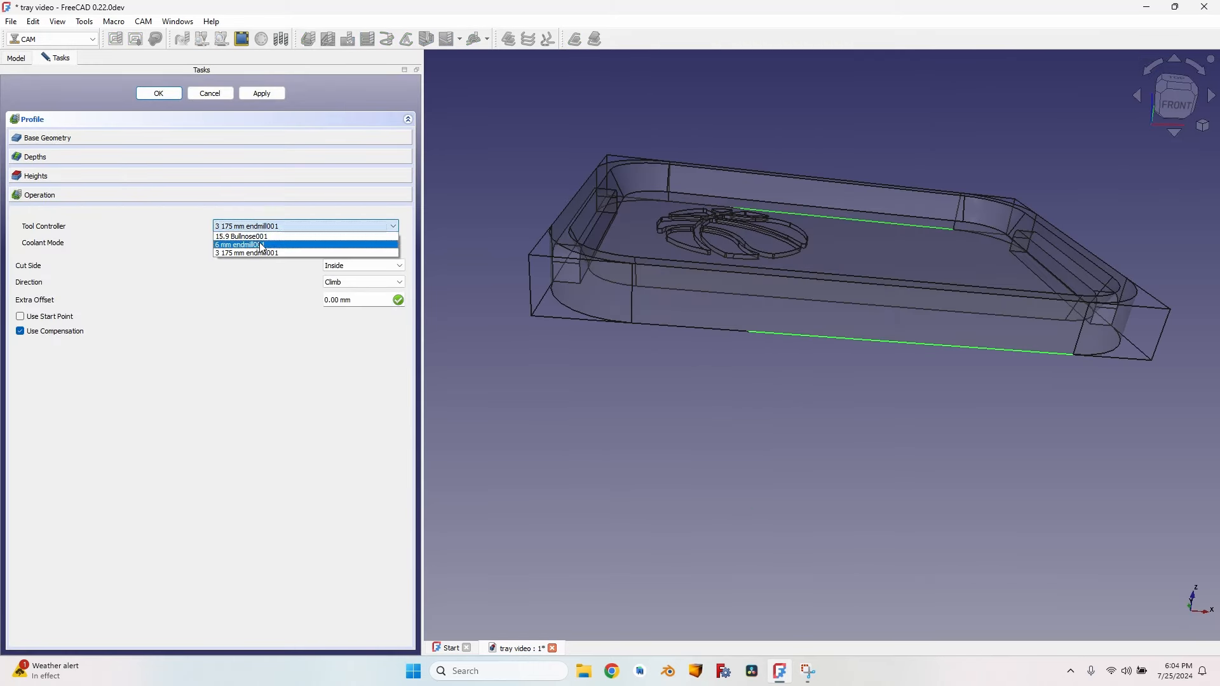
{"action": "left_click", "coordinate": [263, 246]}
Set the profile's final depth to 0.02 mm, calculate the toolpath and accept the operation.
{"action": "left_click", "coordinate": [56, 158]}
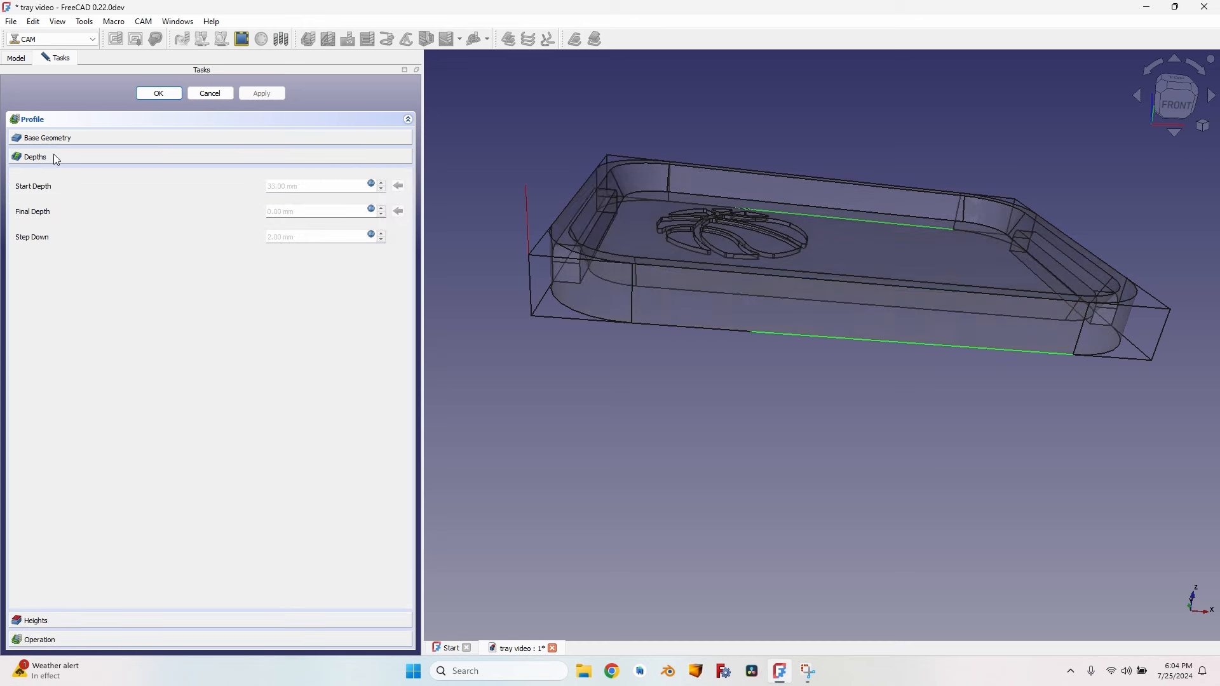
{"action": "scroll", "coordinate": [664, 178], "scroll_direction": "up", "scroll_amount": 4}
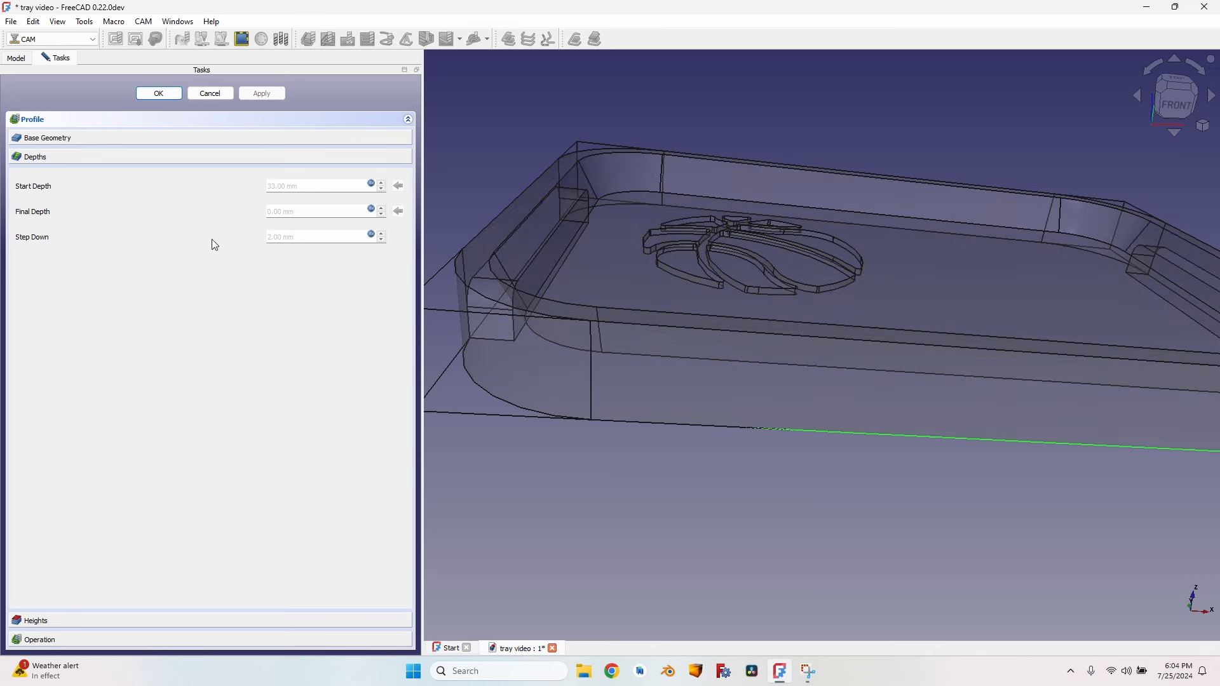
{"action": "left_click", "coordinate": [372, 210]}
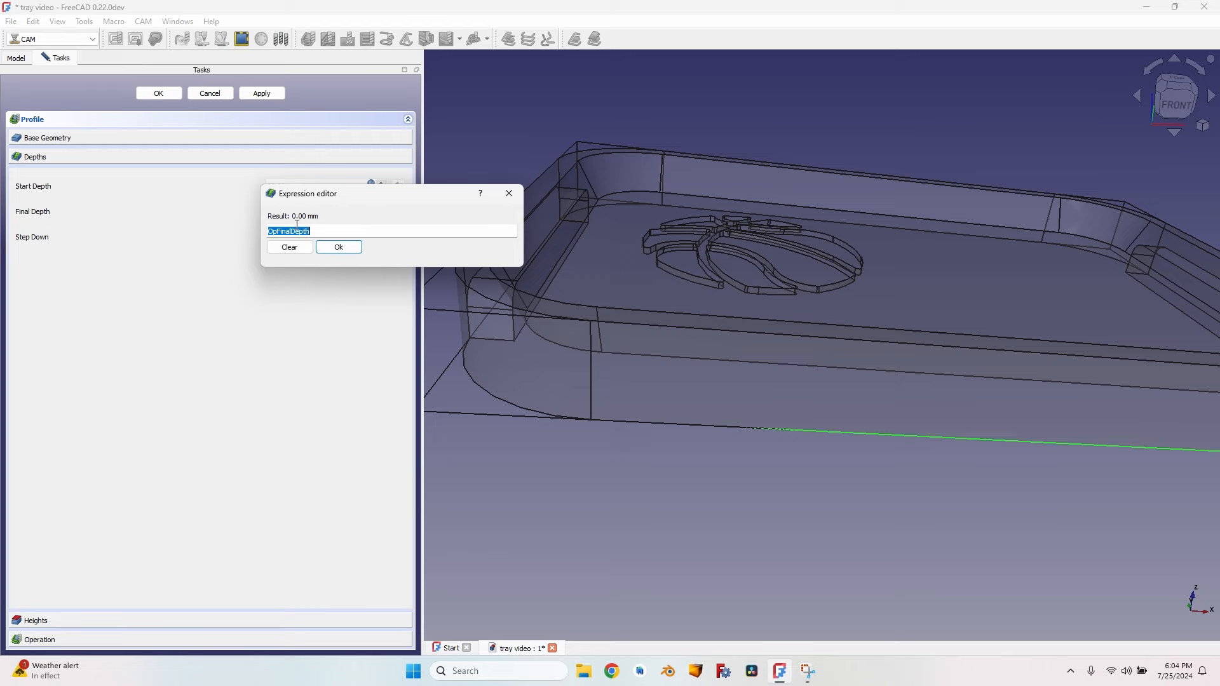
{"action": "type", "text": "0.02"}
{"action": "key", "text": "Return"}
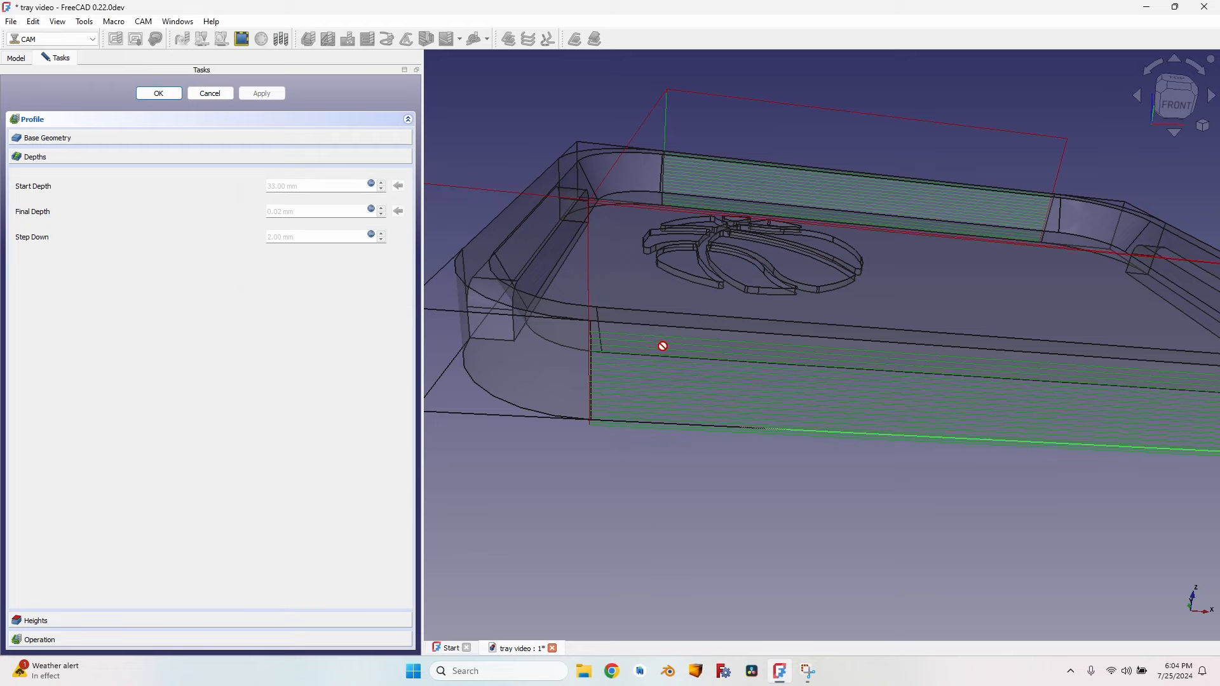
{"action": "scroll", "coordinate": [672, 316], "scroll_direction": "down", "scroll_amount": 5}
{"action": "middle_click_drag", "start_coordinate": [903, 333], "coordinate": [705, 368]}
{"action": "left_click", "coordinate": [159, 93]}
Copy the Profile operation in the job and clear the base geometry of the copy.
{"action": "left_click", "coordinate": [75, 309]}
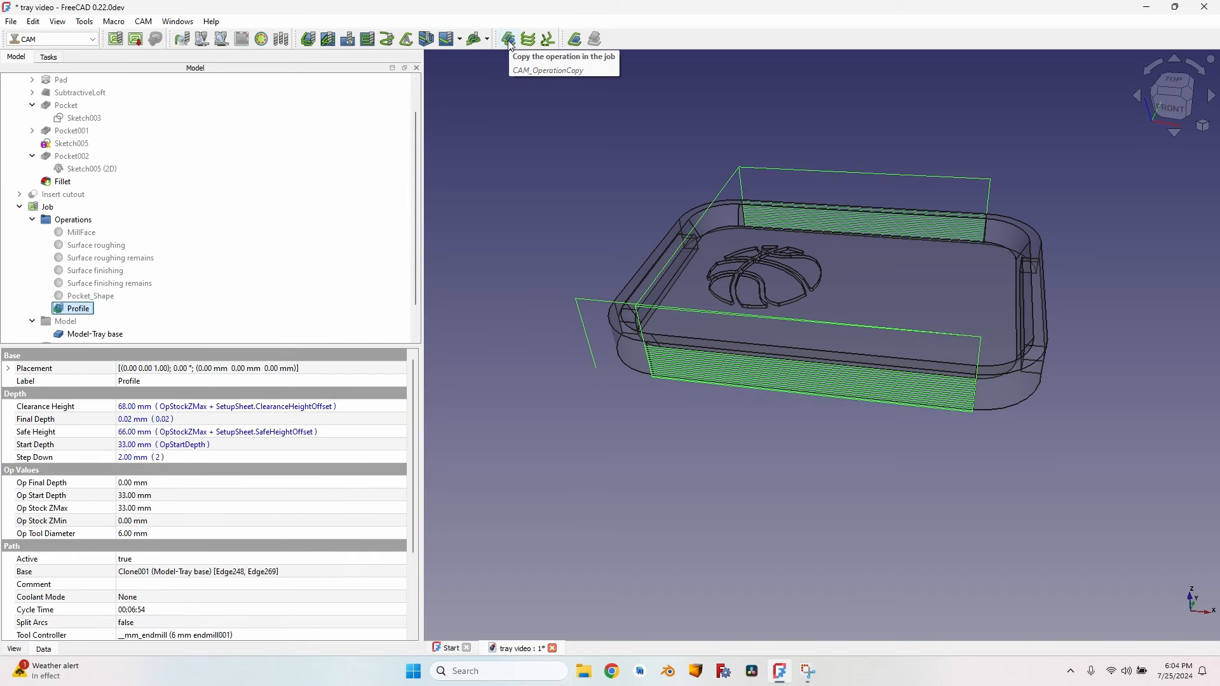
{"action": "left_click", "coordinate": [509, 41]}
{"action": "double_click", "coordinate": [87, 322]}
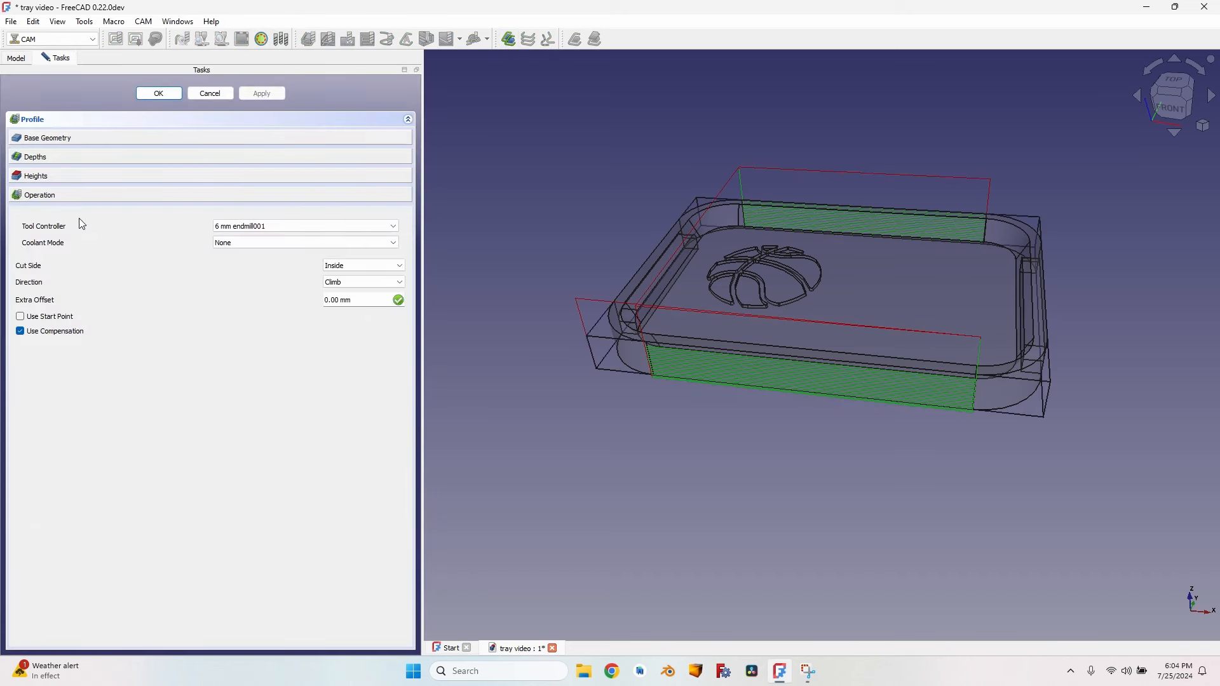
{"action": "left_click", "coordinate": [39, 138]}
{"action": "left_click", "coordinate": [364, 374]}
Add the four rounded outer corner edges of the tray's upper rim as the copied profile's base geometry and accept the operation.
{"action": "middle_click_drag", "start_coordinate": [1026, 337], "coordinate": [713, 480]}
{"action": "scroll", "coordinate": [708, 454], "scroll_direction": "up", "scroll_amount": 3}
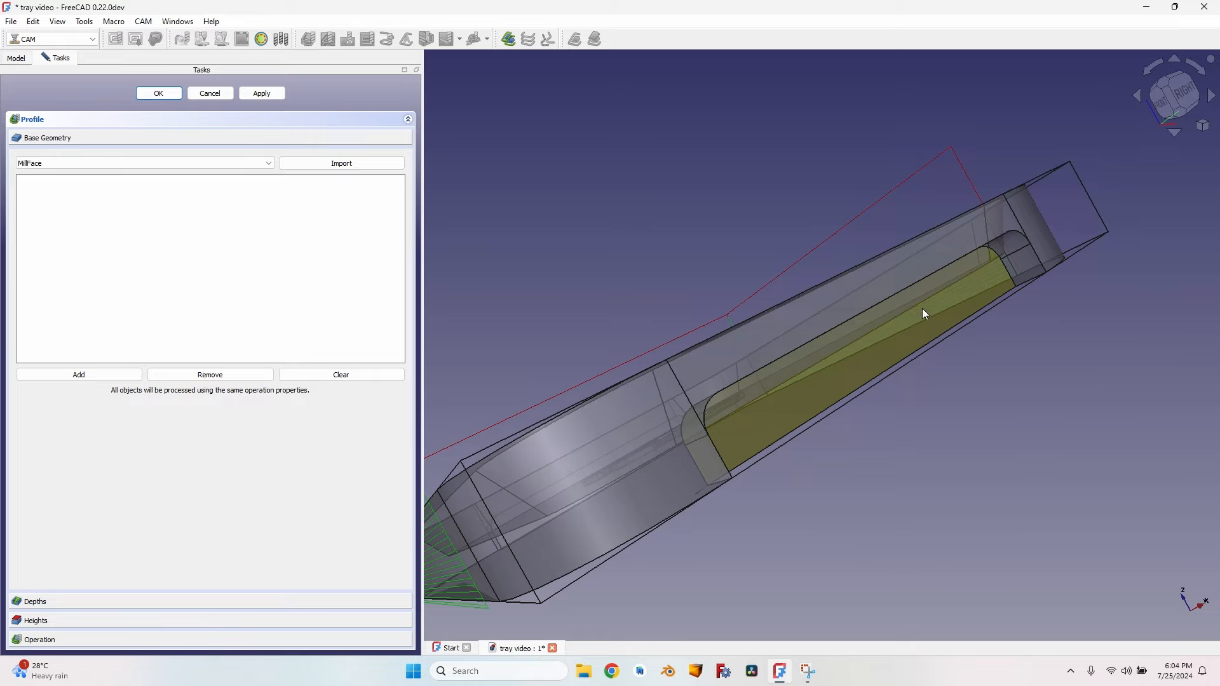
{"action": "middle_click_drag", "start_coordinate": [863, 347], "coordinate": [915, 366]}
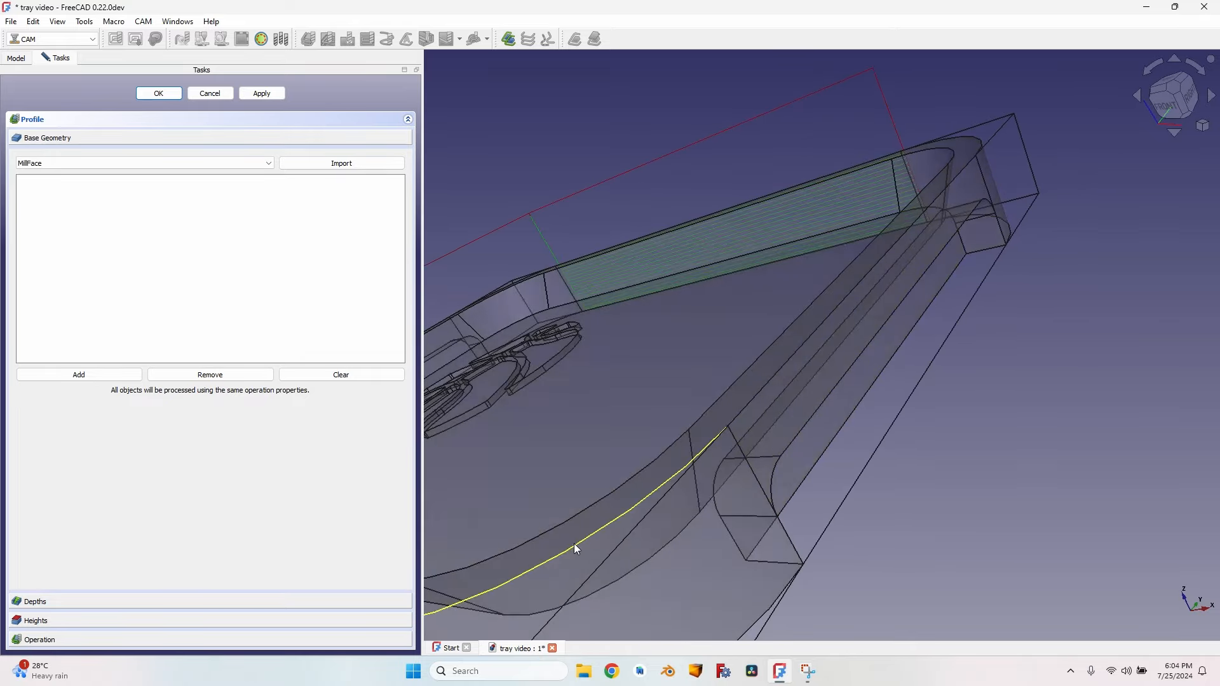
{"action": "left_click", "coordinate": [574, 546]}
{"action": "middle_click_drag", "start_coordinate": [760, 376], "coordinate": [905, 115]}
{"action": "left_click", "coordinate": [903, 110], "text": "ctrl"}
{"action": "scroll", "coordinate": [904, 112], "scroll_direction": "down", "scroll_amount": 5}
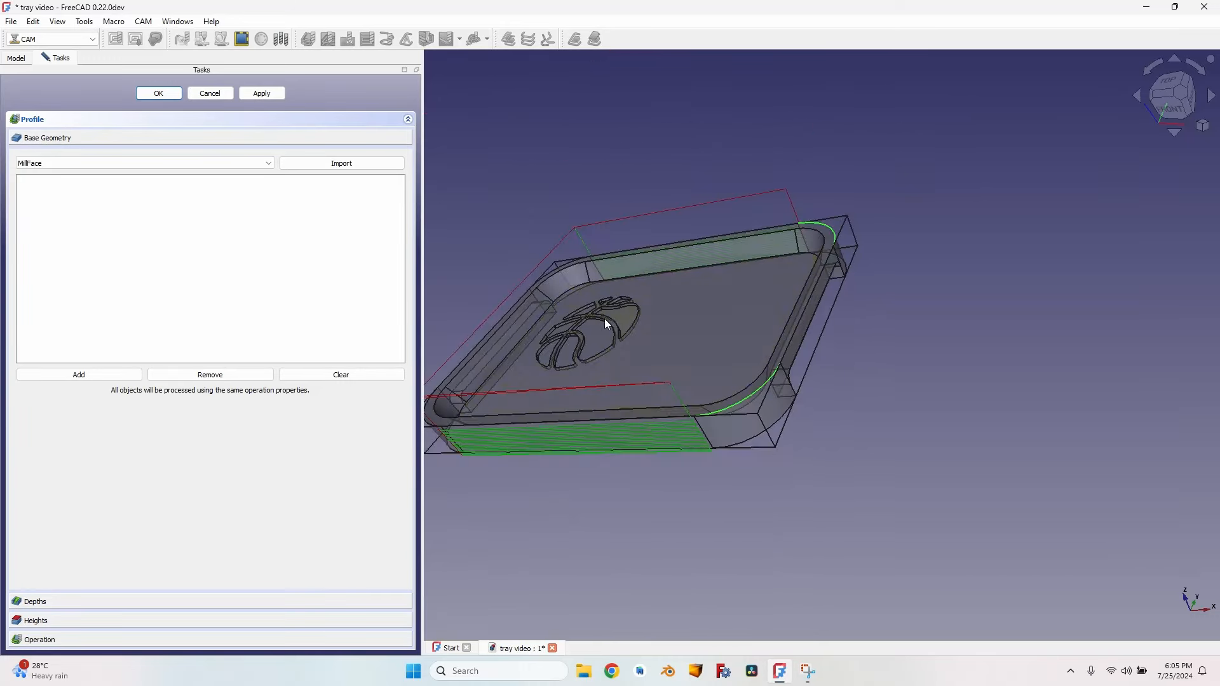
{"action": "middle_click_drag", "start_coordinate": [604, 319], "coordinate": [934, 322]}
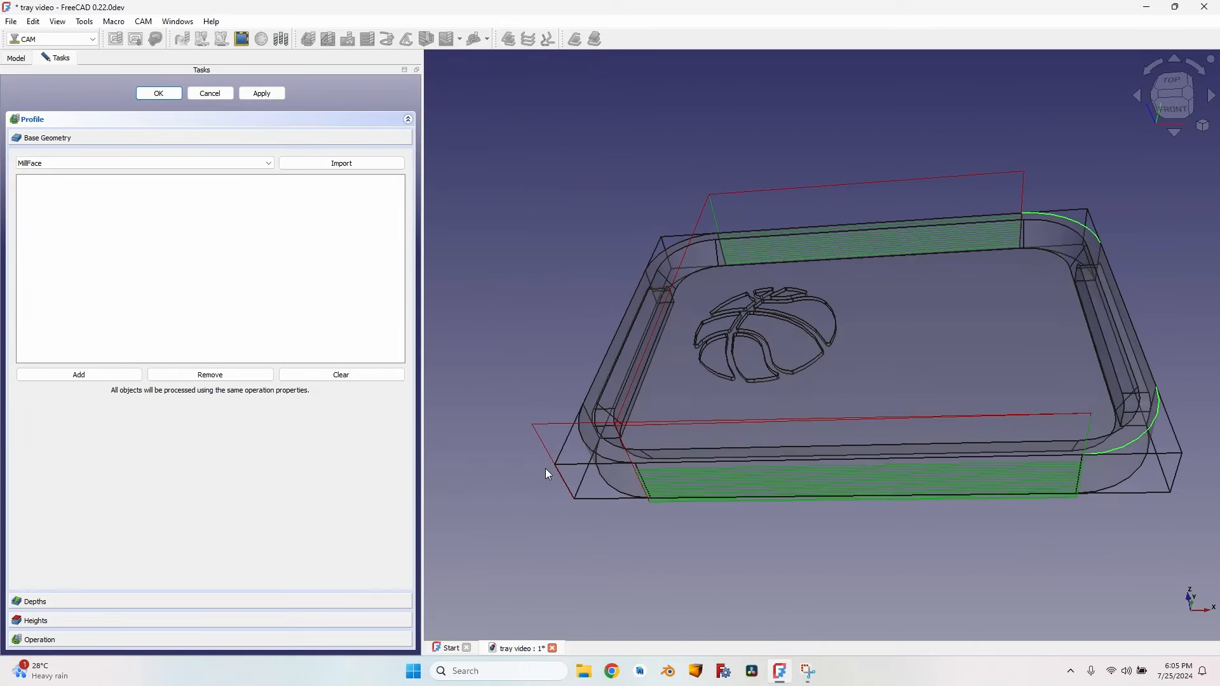
{"action": "left_click", "coordinate": [588, 451], "text": "ctrl"}
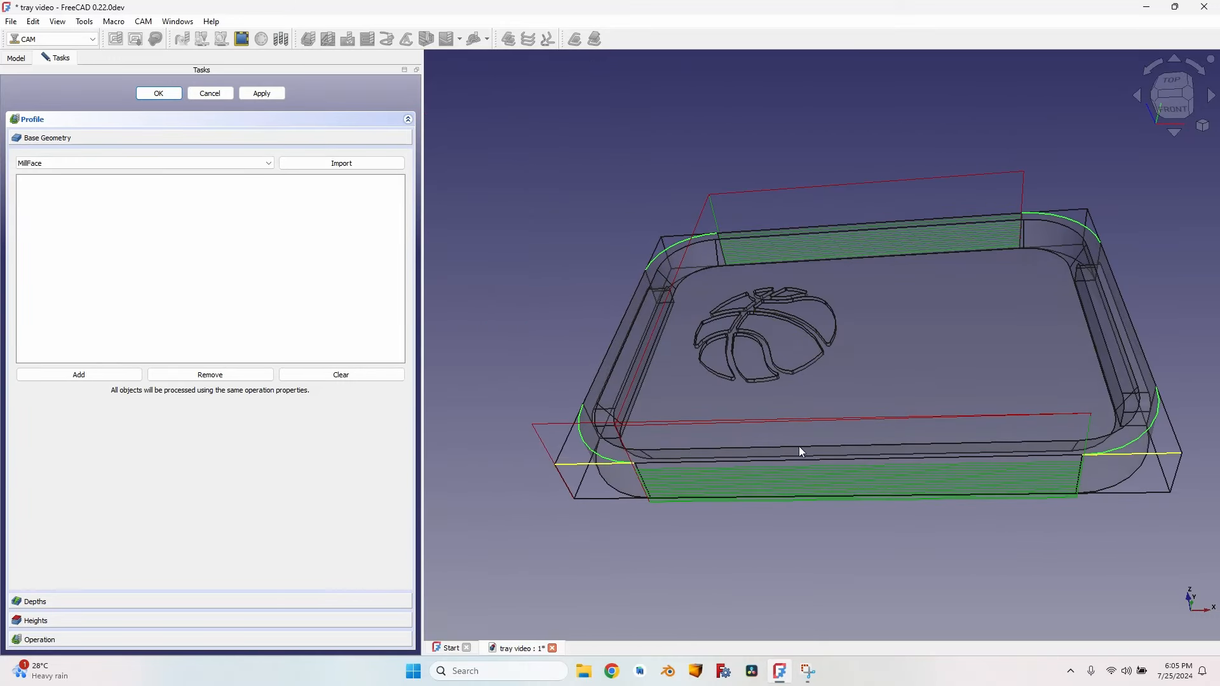
{"action": "left_click", "coordinate": [85, 375]}
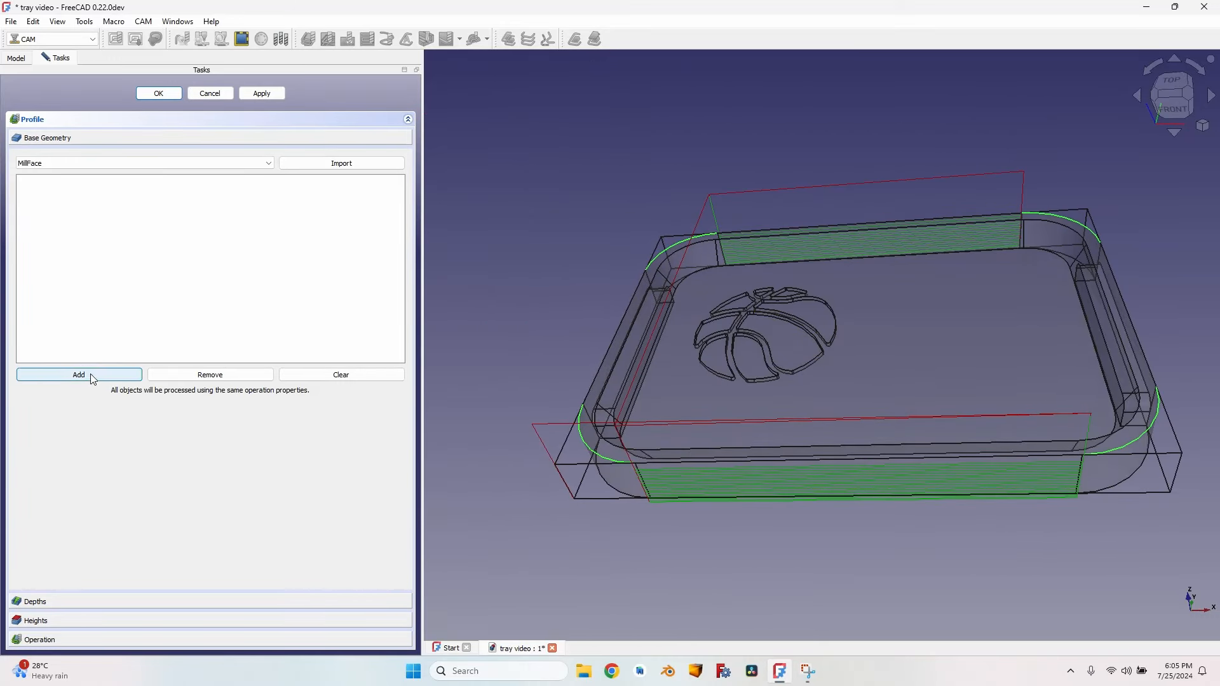
{"action": "left_click", "coordinate": [152, 94]}
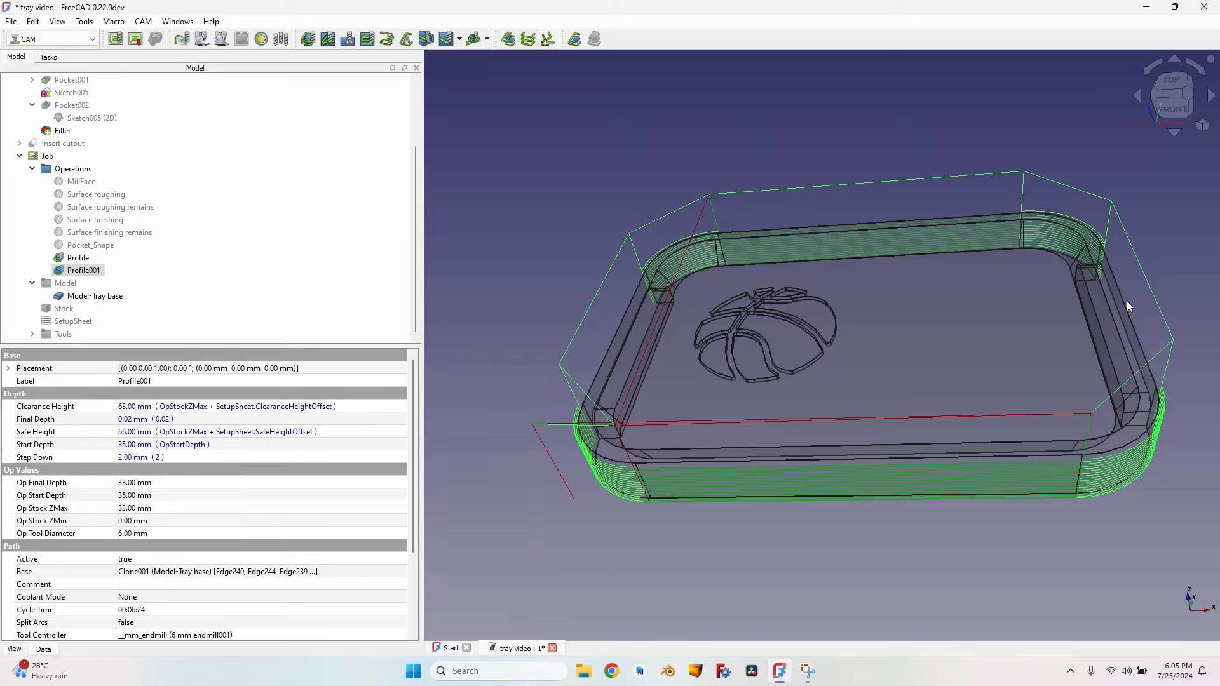
Extend the job's stock by 1 mm on both sides in X and accept the job.
{"action": "middle_click_drag", "start_coordinate": [1127, 300], "coordinate": [617, 292]}
{"action": "scroll", "coordinate": [860, 297], "scroll_direction": "up", "scroll_amount": 2}
{"action": "middle_click_drag", "start_coordinate": [861, 297], "coordinate": [872, 345]}
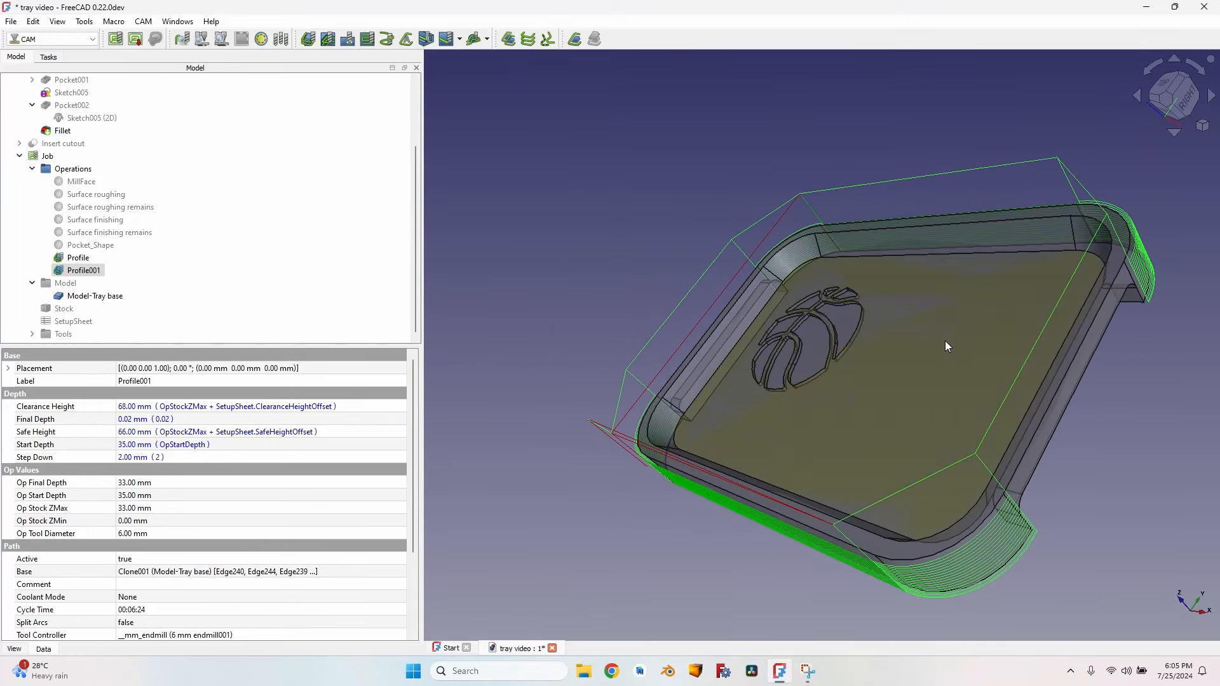
{"action": "double_click", "coordinate": [53, 159]}
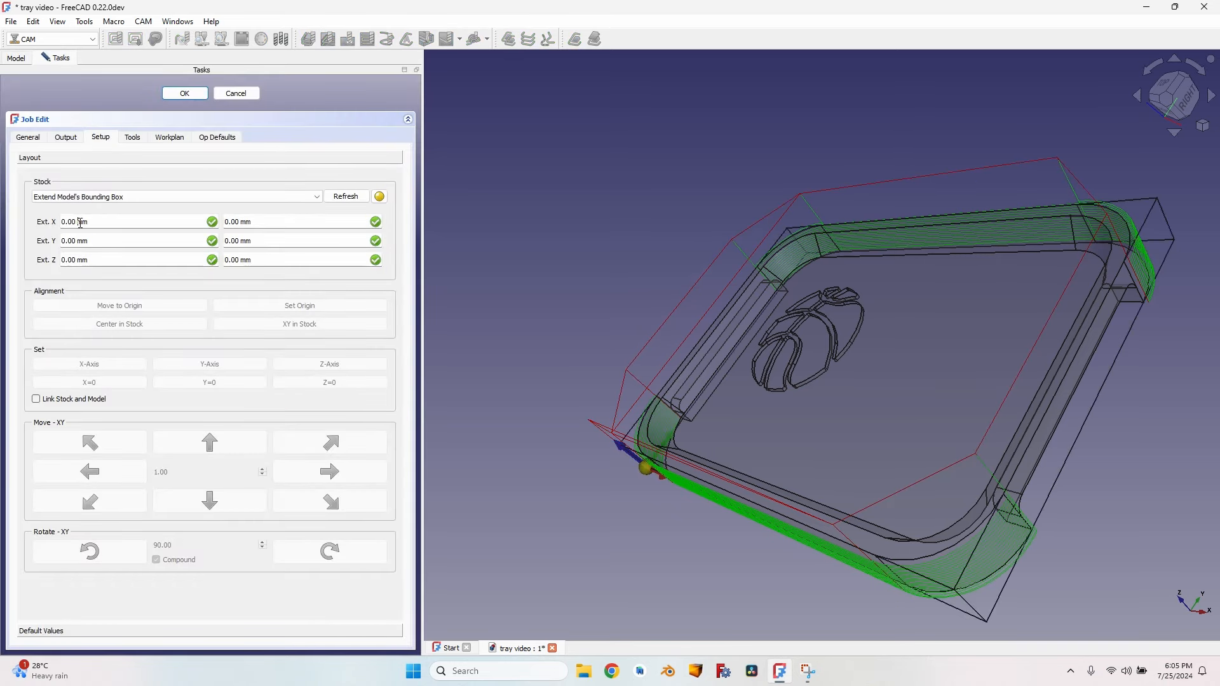
{"action": "scroll", "coordinate": [80, 222], "scroll_direction": "up", "scroll_amount": 1}
{"action": "scroll", "coordinate": [262, 221], "scroll_direction": "up", "scroll_amount": 1}
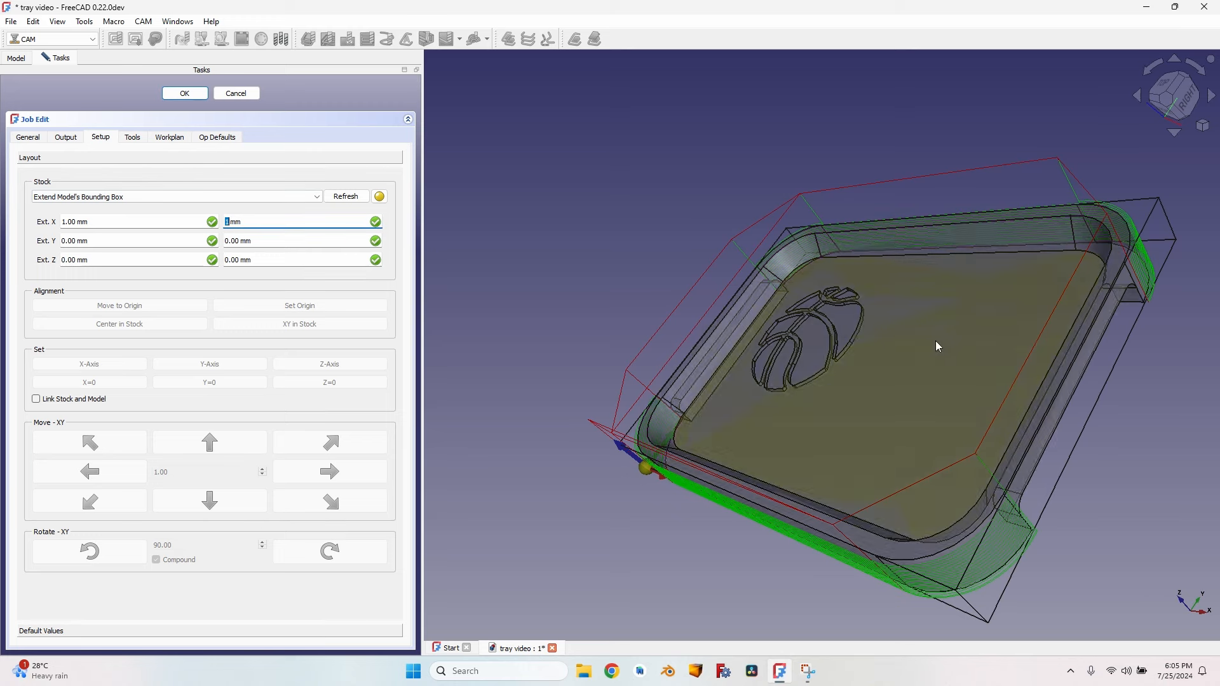
{"action": "left_click", "coordinate": [182, 94]}
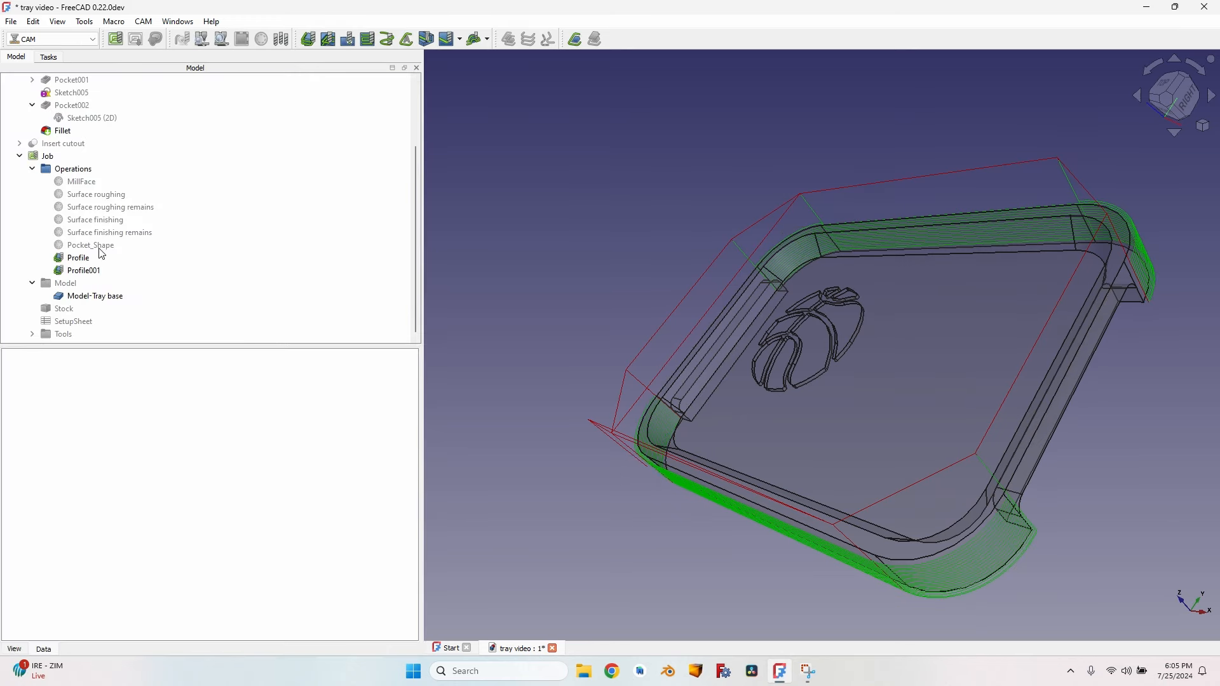
Add the straight outer rim edge on the short side farthest from the basketball logo to the copied corner profile's base geometry.
{"action": "left_click", "coordinate": [85, 262]}
{"action": "double_click", "coordinate": [78, 258]}
{"action": "left_click", "coordinate": [108, 138]}
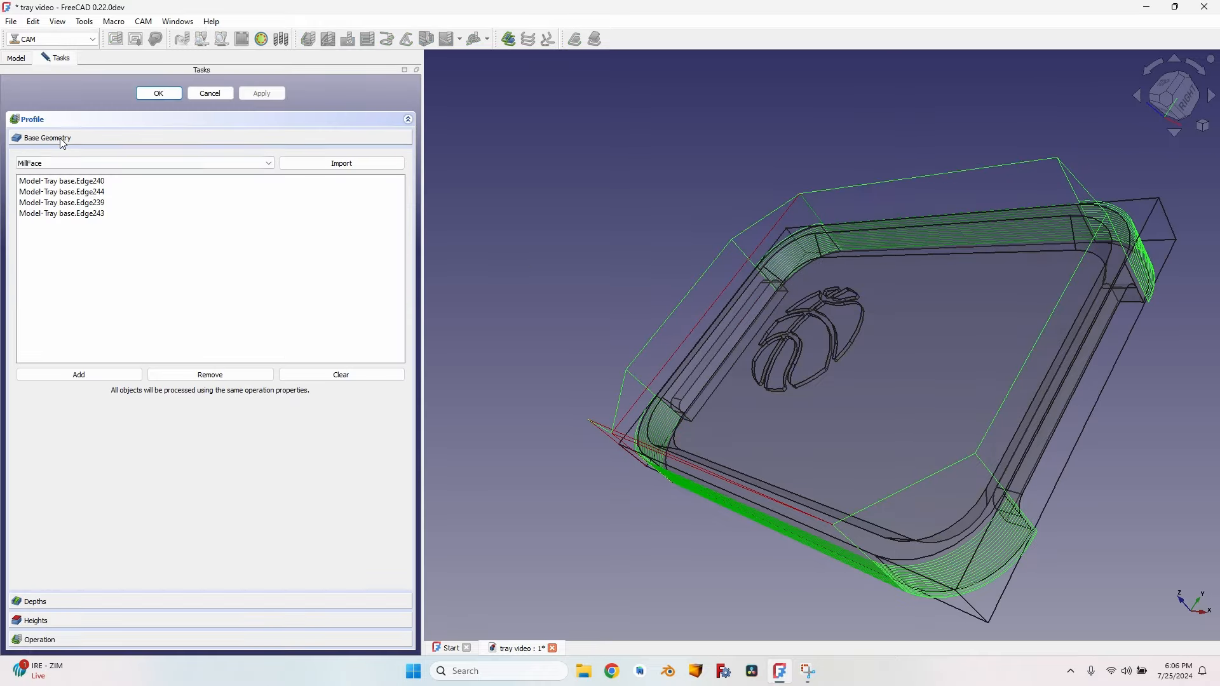
{"action": "scroll", "coordinate": [1096, 374], "scroll_direction": "up", "scroll_amount": 6}
{"action": "scroll", "coordinate": [978, 381], "scroll_direction": "down", "scroll_amount": 3}
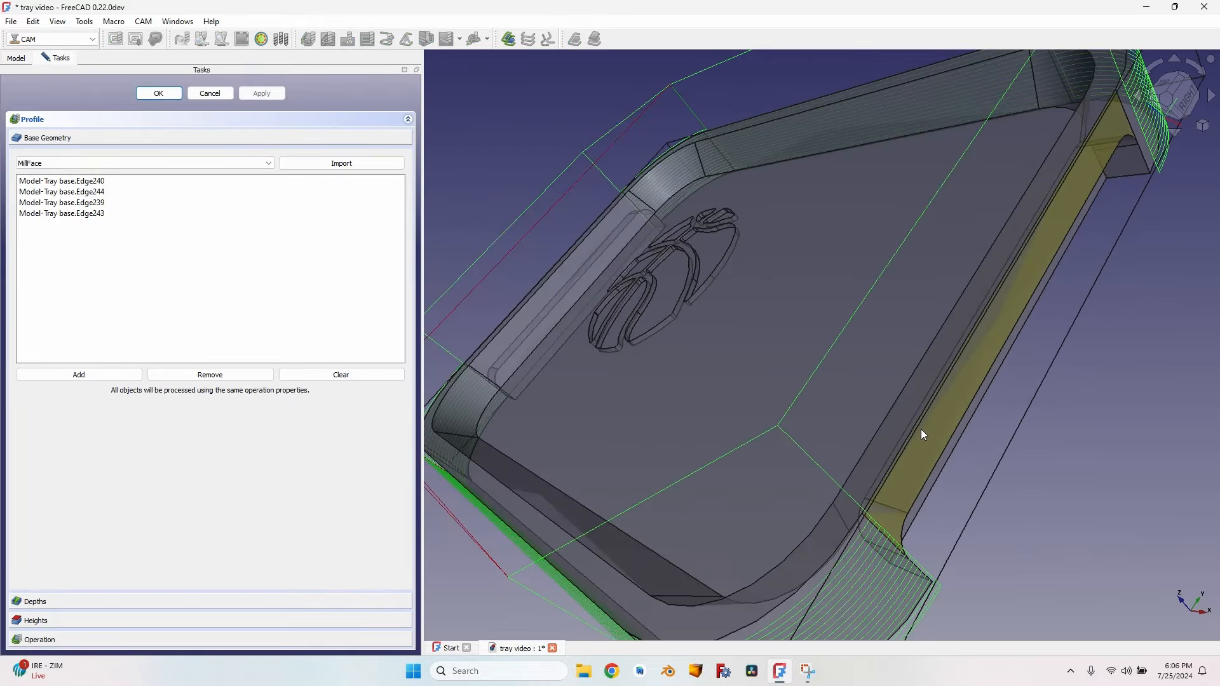
{"action": "scroll", "coordinate": [924, 434], "scroll_direction": "up", "scroll_amount": 2}
{"action": "left_click", "coordinate": [882, 471]}
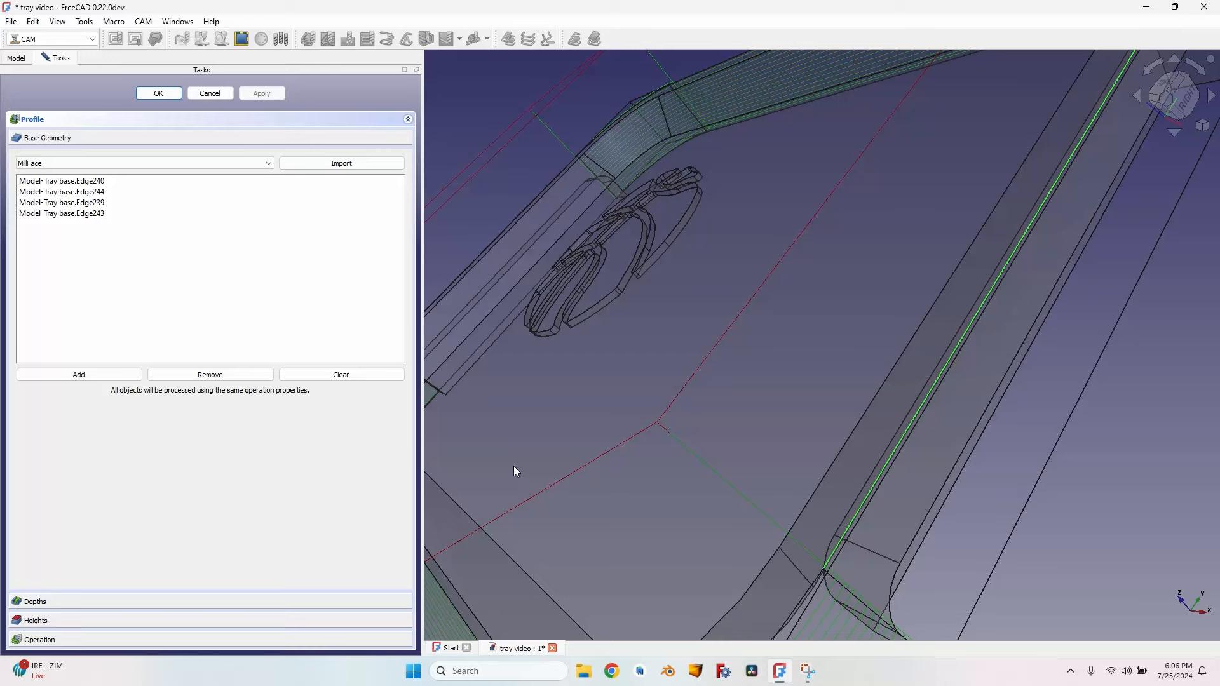
{"action": "left_click", "coordinate": [96, 375]}
Add the straight outer rim edge on the short side nearest the logo, recalculate the copied profile's toolpath and accept the operation.
{"action": "scroll", "coordinate": [483, 307], "scroll_direction": "down", "scroll_amount": 7}
{"action": "middle_click_drag", "start_coordinate": [572, 278], "coordinate": [807, 320]}
{"action": "scroll", "coordinate": [699, 312], "scroll_direction": "up", "scroll_amount": 3}
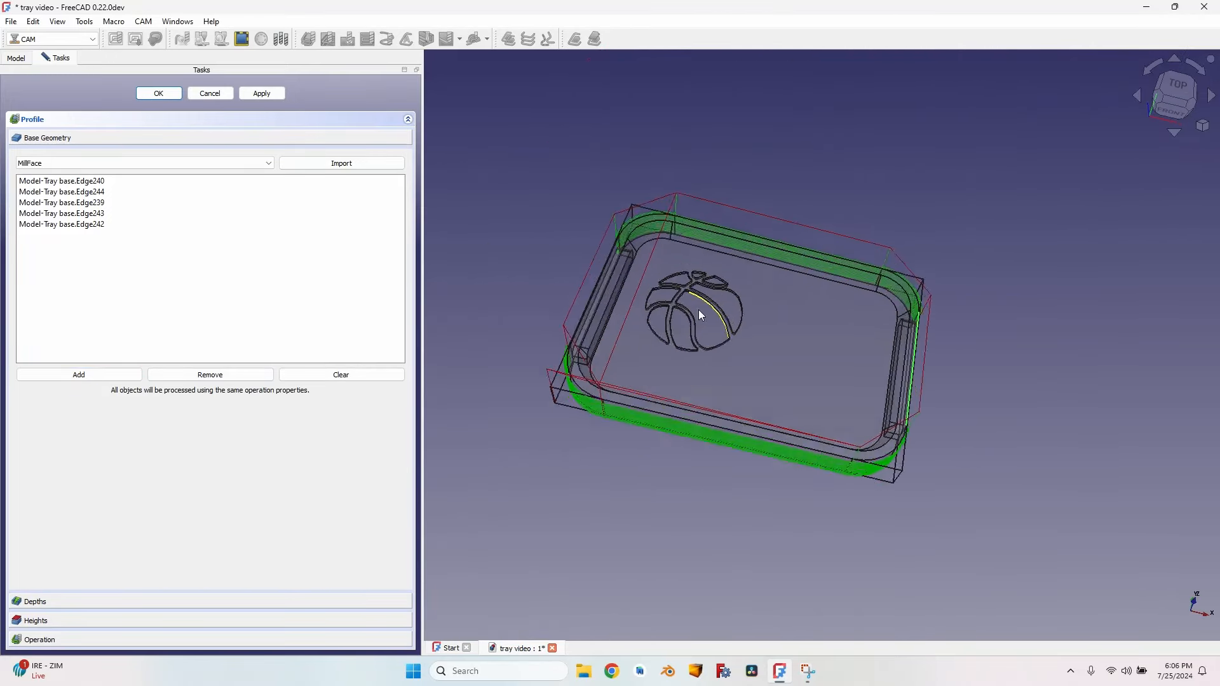
{"action": "scroll", "coordinate": [479, 277], "scroll_direction": "up", "scroll_amount": 5}
{"action": "left_click", "coordinate": [611, 337]}
{"action": "left_click", "coordinate": [95, 375]}
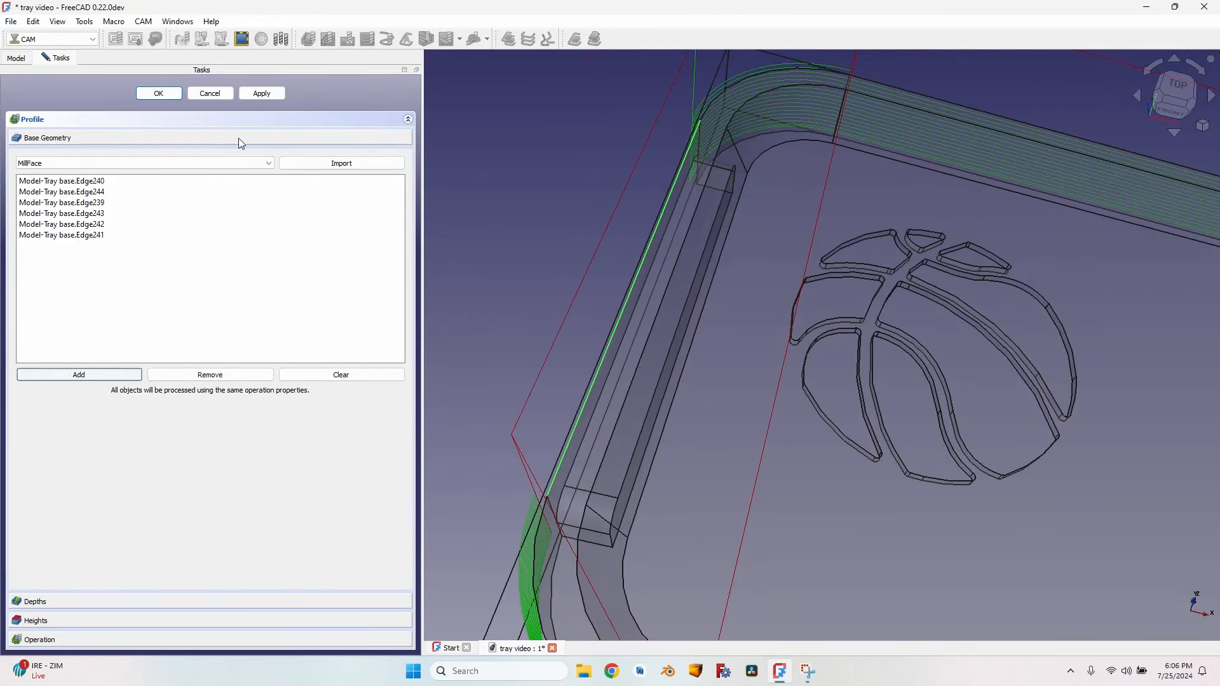
{"action": "left_click", "coordinate": [263, 95]}
{"action": "scroll", "coordinate": [553, 348], "scroll_direction": "down", "scroll_amount": 5}
{"action": "middle_click_drag", "start_coordinate": [572, 350], "coordinate": [799, 324]}
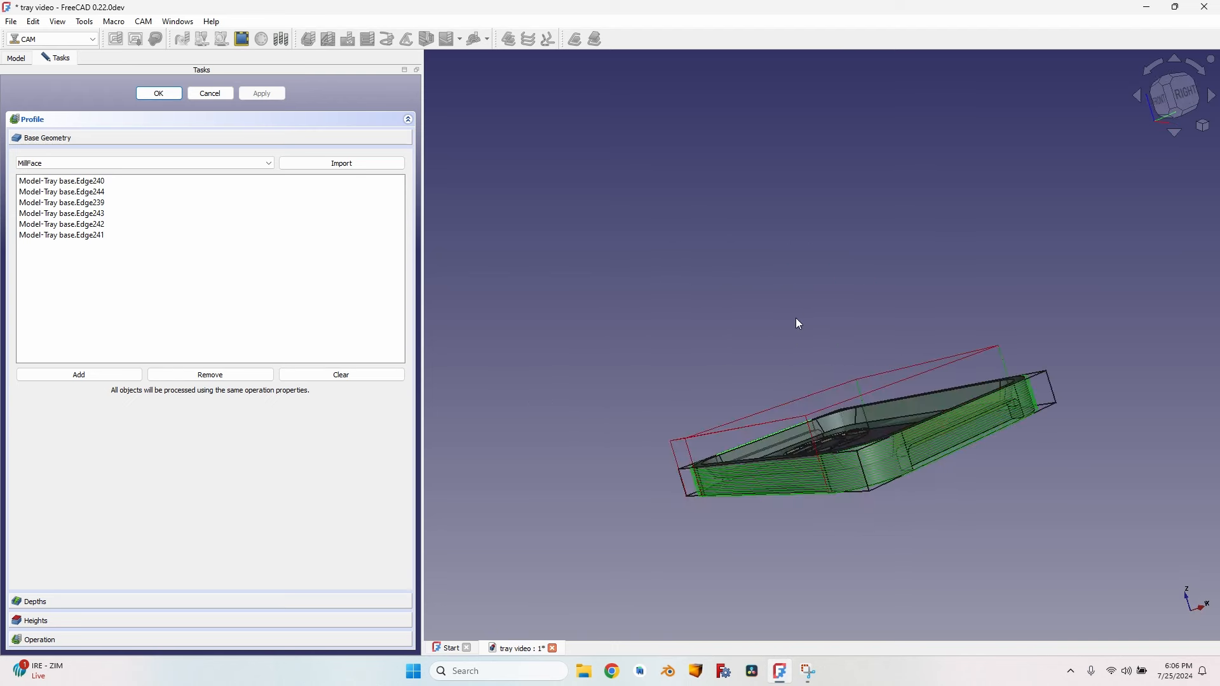
{"action": "scroll", "coordinate": [890, 445], "scroll_direction": "up", "scroll_amount": 2}
{"action": "left_click", "coordinate": [169, 94]}
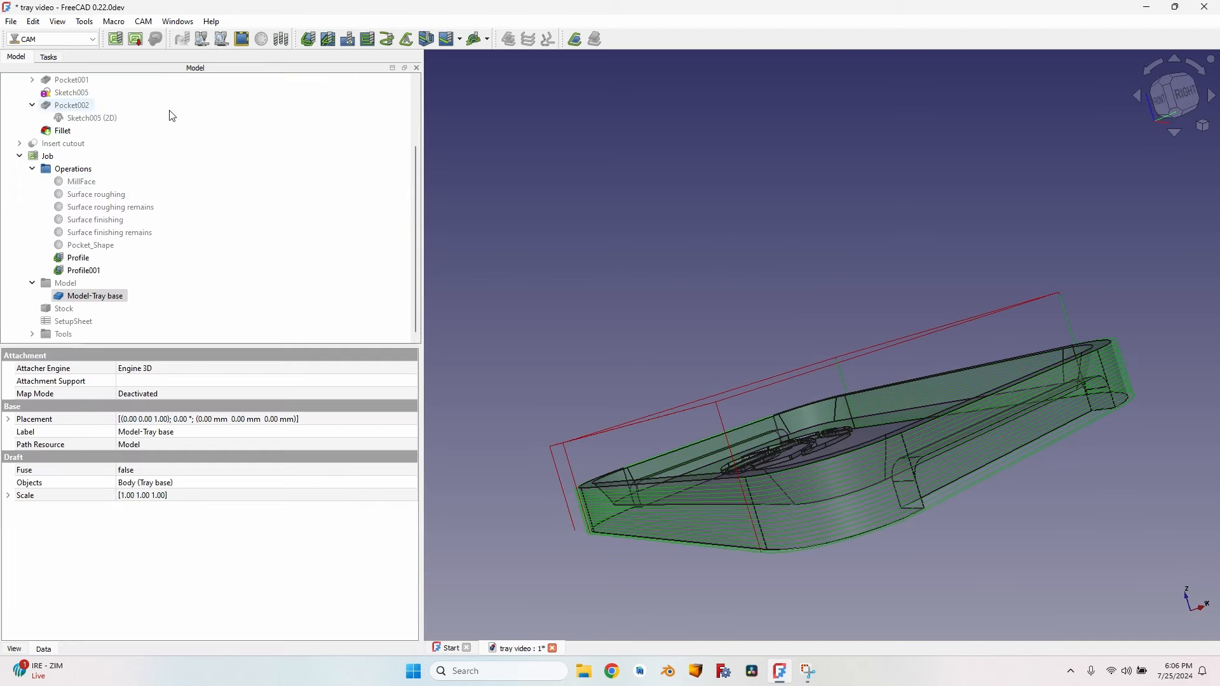
Set the job's stock extension in X back to 0 mm on both sides and accept the job.
{"action": "double_click", "coordinate": [48, 156]}
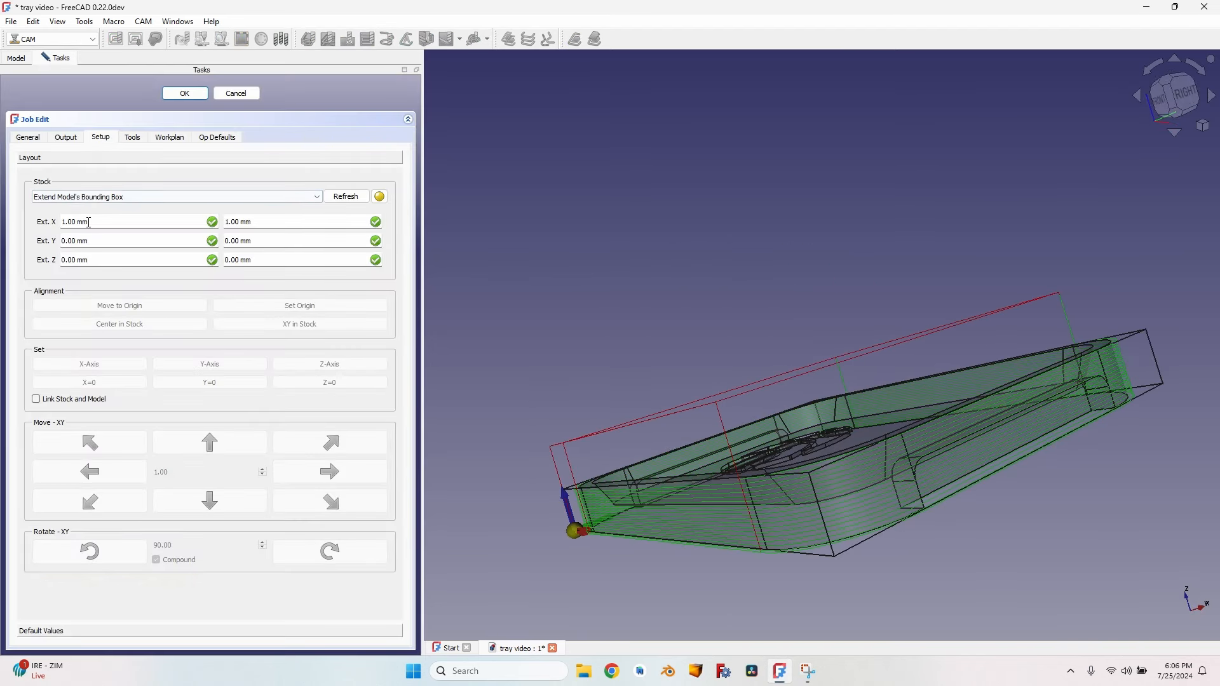
{"action": "left_click", "coordinate": [96, 221]}
{"action": "scroll", "coordinate": [103, 221], "scroll_direction": "down", "scroll_amount": 1}
{"action": "left_click", "coordinate": [247, 219]}
{"action": "scroll", "coordinate": [247, 219], "scroll_direction": "down", "scroll_amount": 1}
{"action": "left_click", "coordinate": [194, 97]}
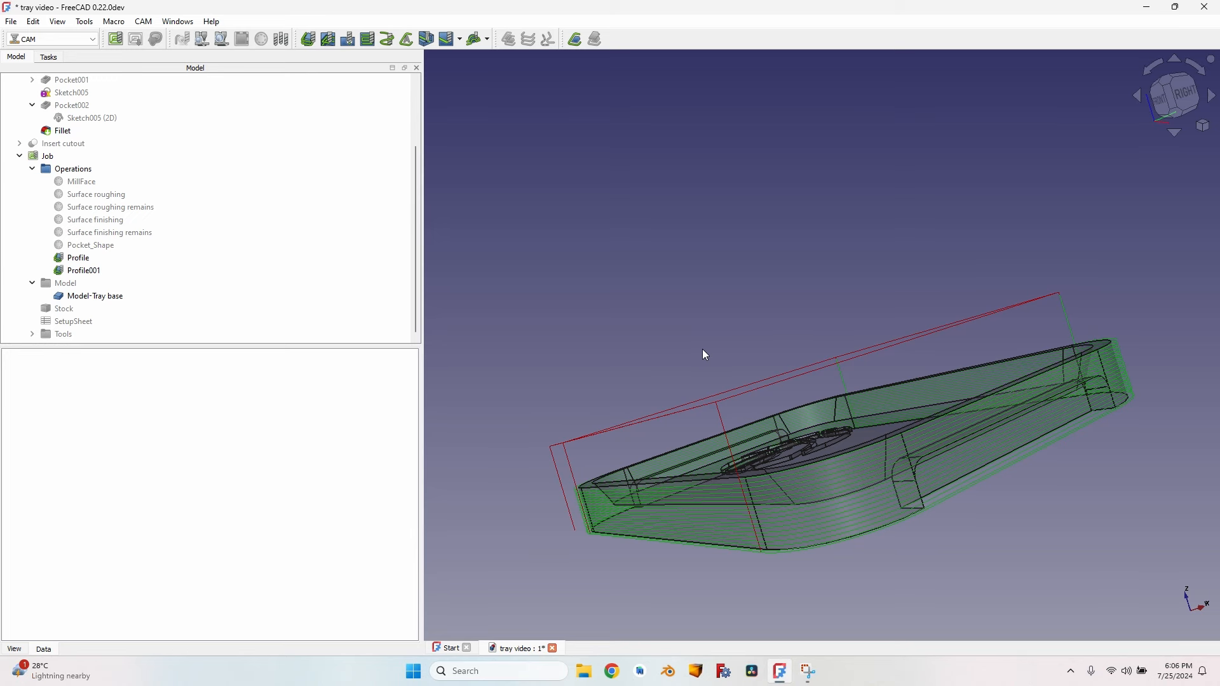
Inspect the toolpaths of both Profile operations around the tray's outer sides and corners.
{"action": "scroll", "coordinate": [705, 355], "scroll_direction": "down", "scroll_amount": 2}
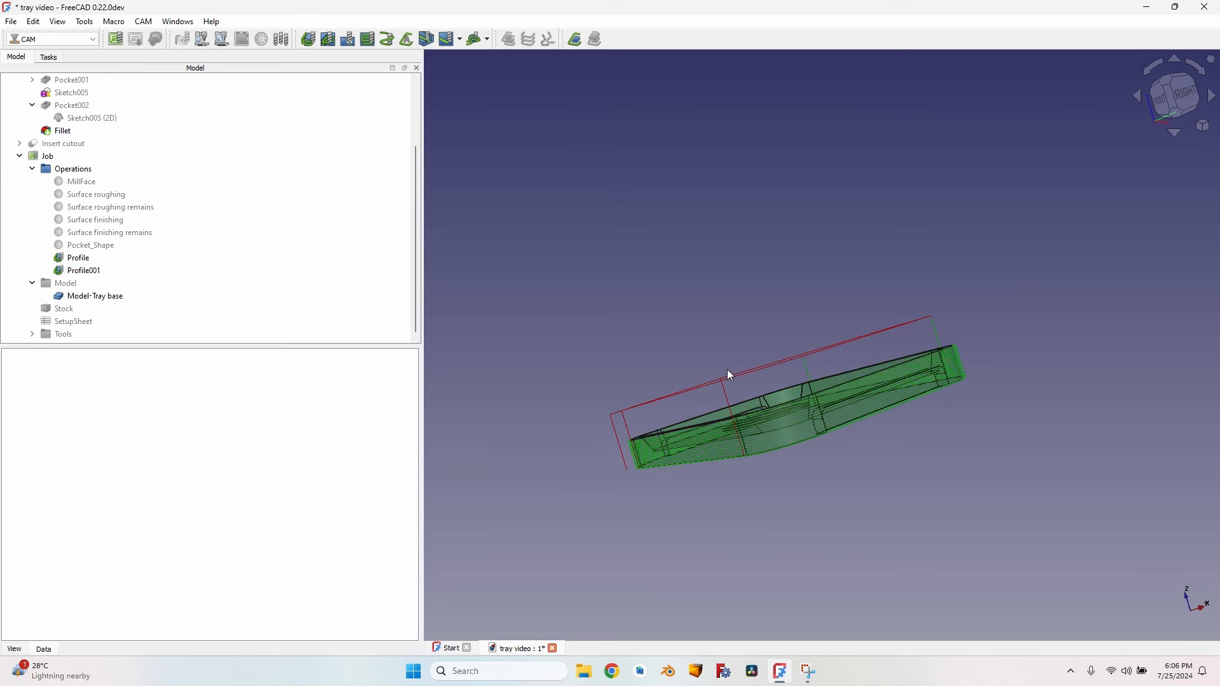
{"action": "middle_click_drag", "start_coordinate": [731, 376], "coordinate": [811, 479]}
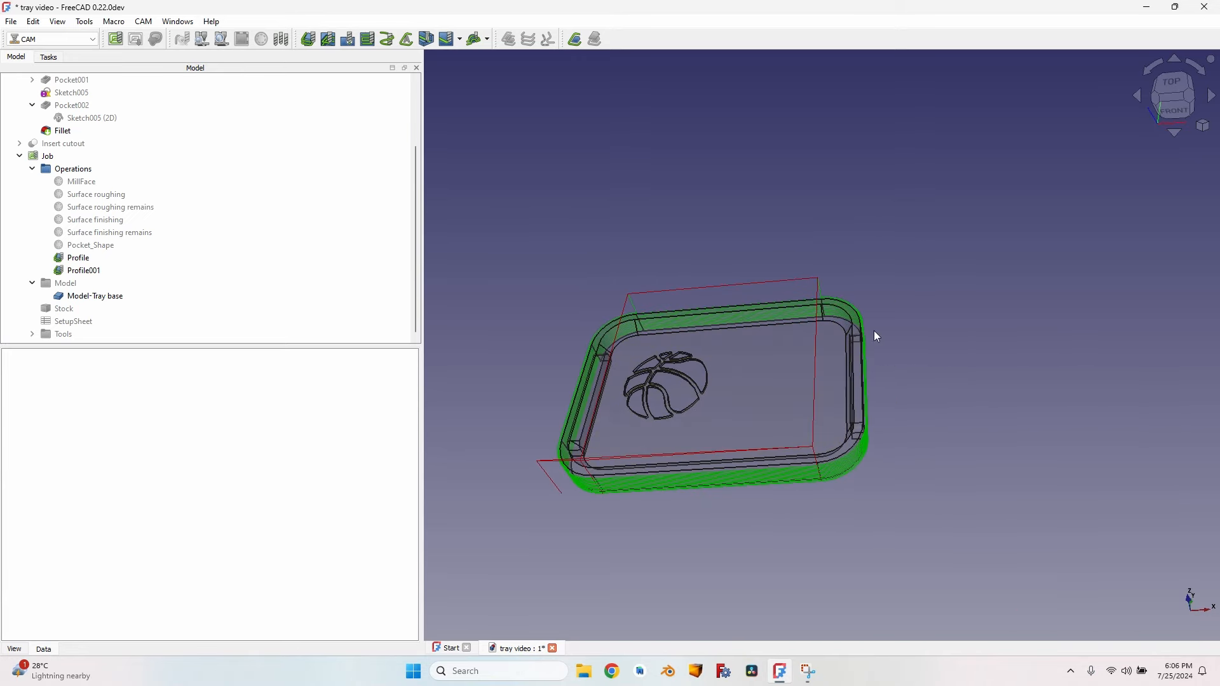
{"action": "scroll", "coordinate": [654, 399], "scroll_direction": "up", "scroll_amount": 2}
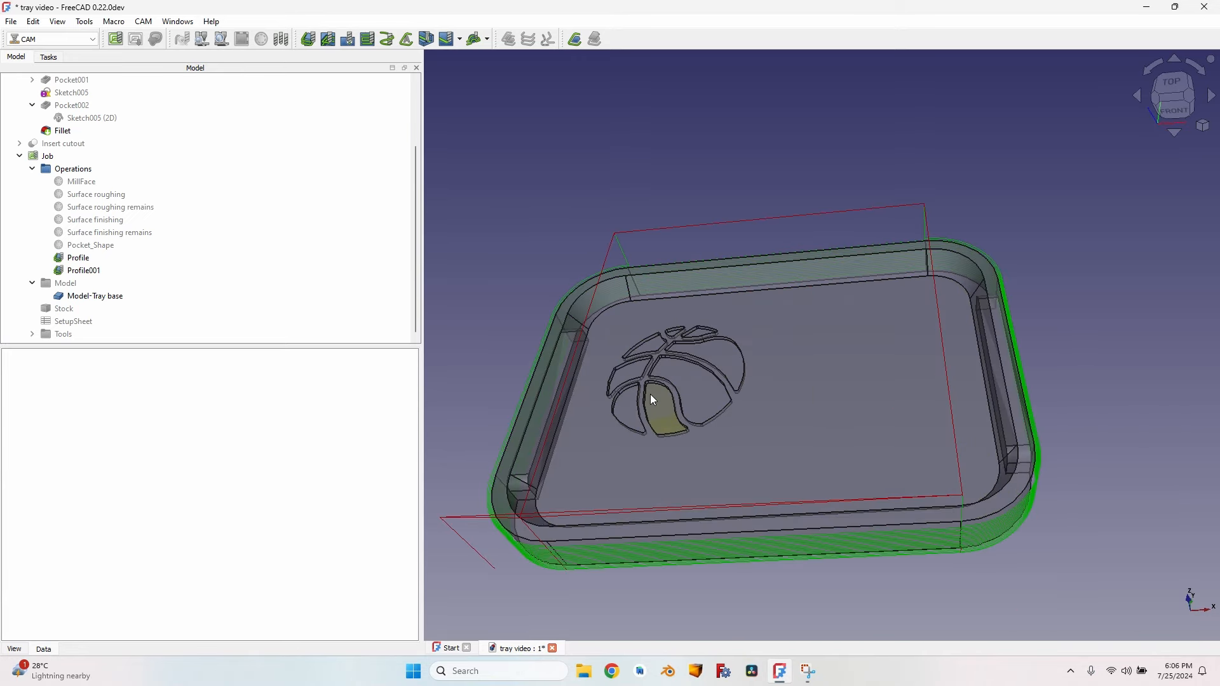
{"action": "left_click", "coordinate": [89, 258]}
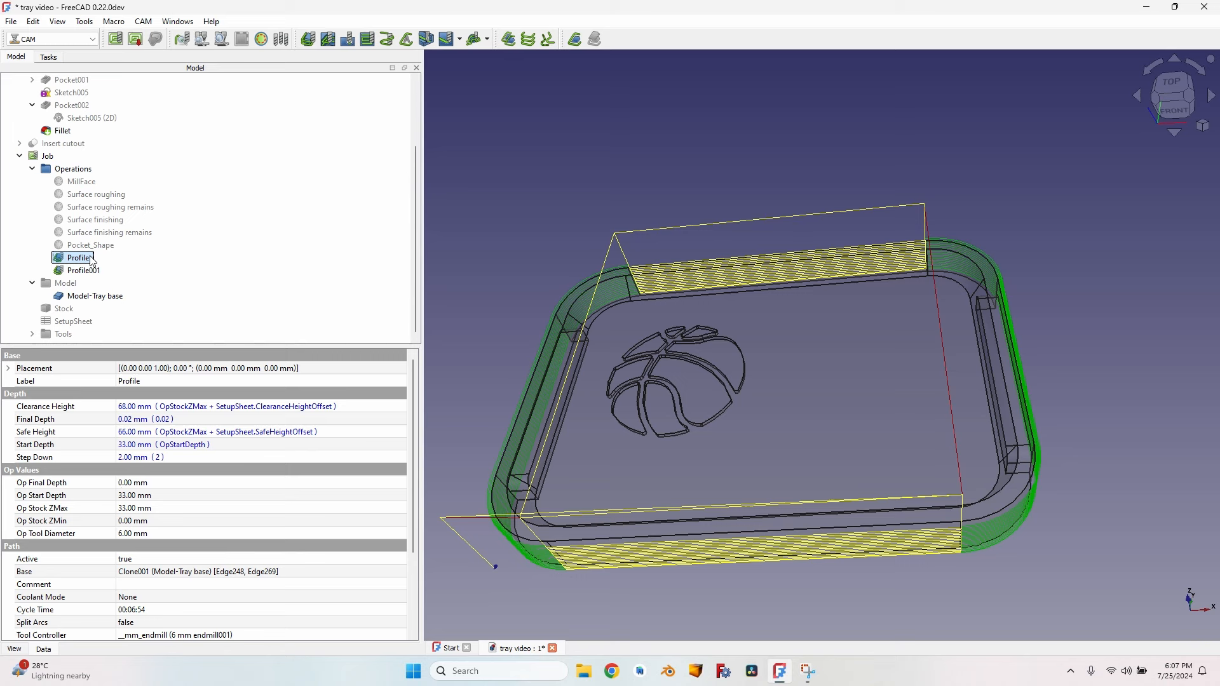
{"action": "left_click", "coordinate": [90, 271]}
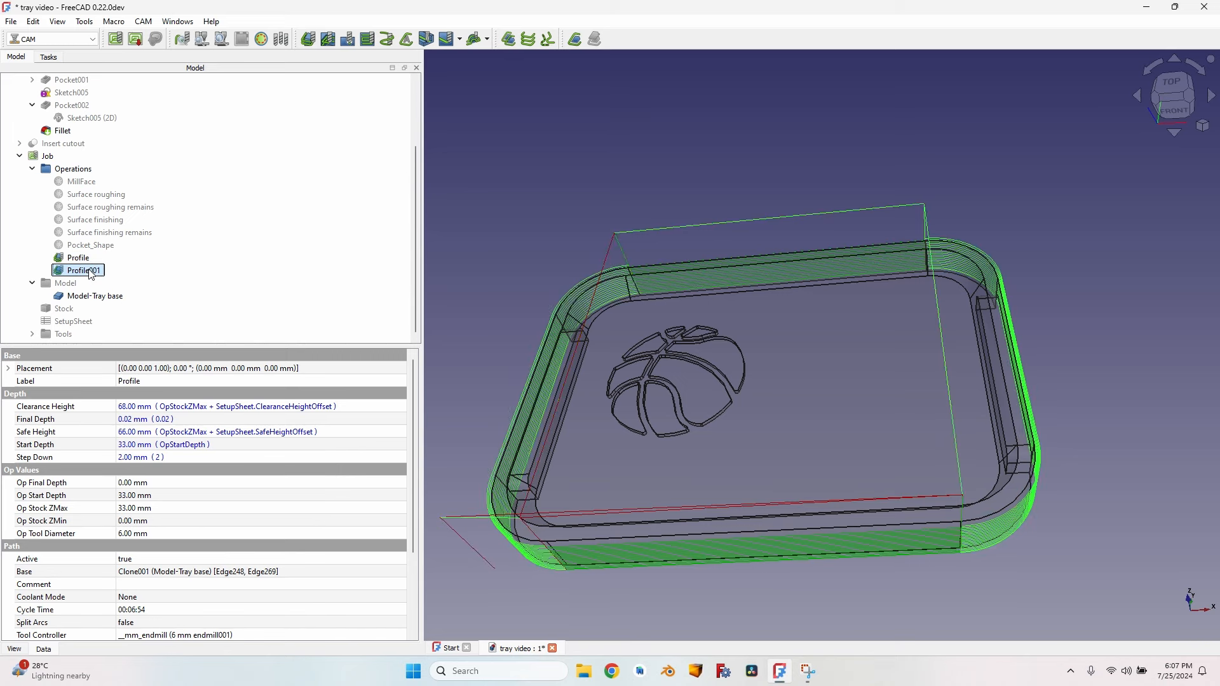
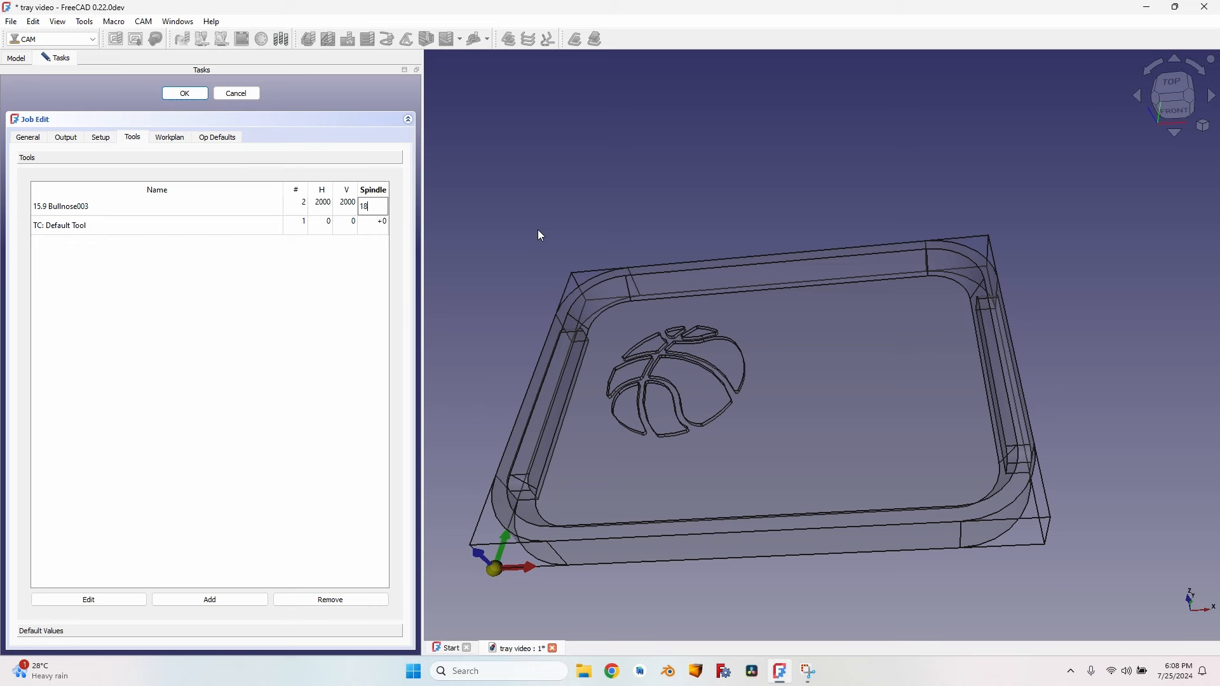
Set the 15.9 Bullnose003 tool's spindle speed to 18500 and remove the default tool from the new job.
{"action": "type", "text": "500"}
{"action": "key", "text": "Tab"}
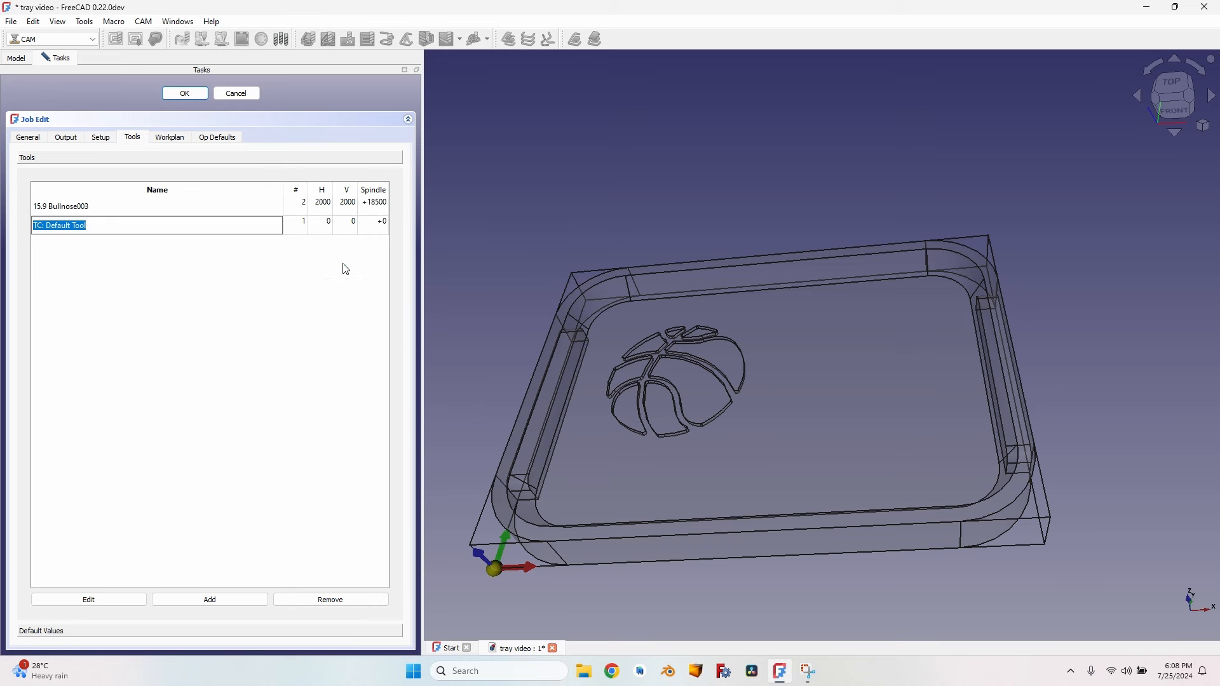
{"action": "left_click", "coordinate": [349, 600]}
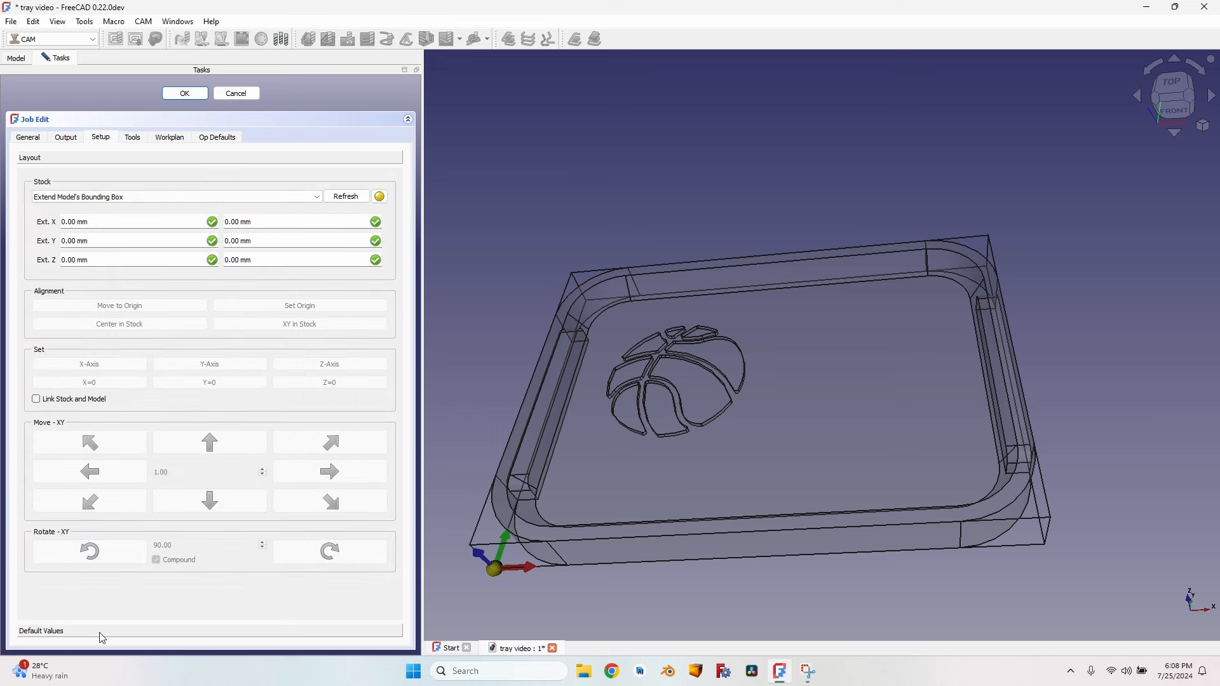
Set the new job's default clearance height offset to 35 mm and safe height offset to 33 mm, and accept the job.
{"action": "left_click", "coordinate": [100, 633]}
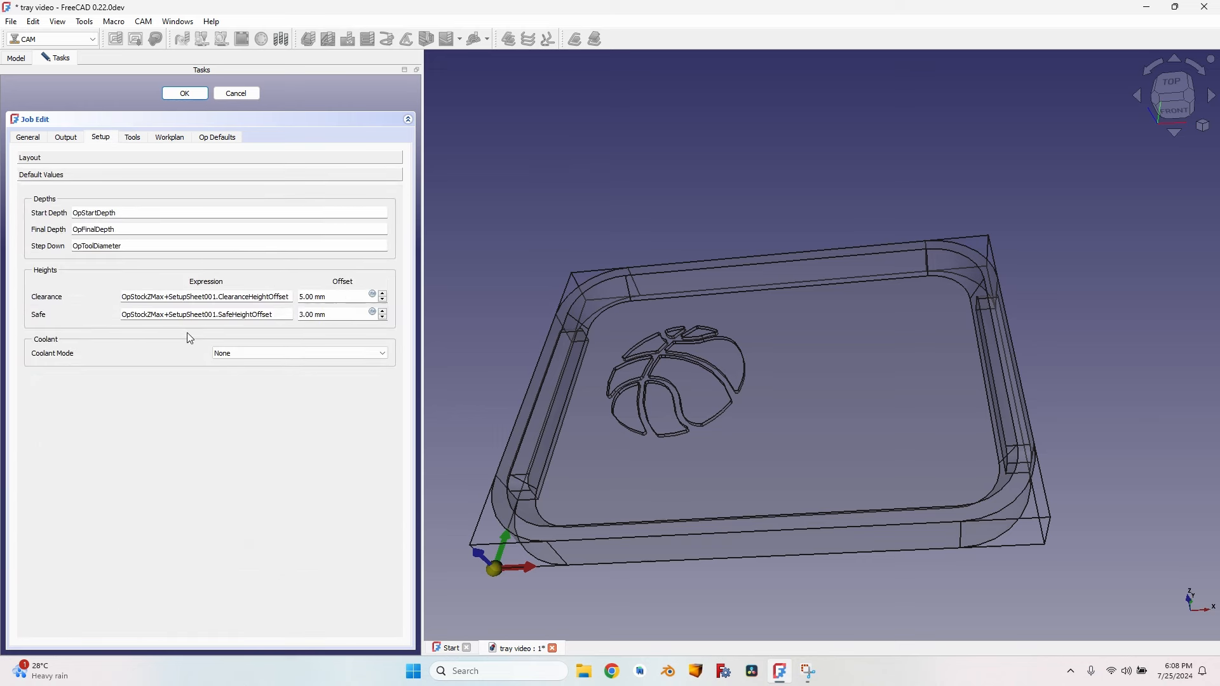
{"action": "type", "text": "3"}
{"action": "left_click", "coordinate": [301, 315]}
{"action": "type", "text": "3"}
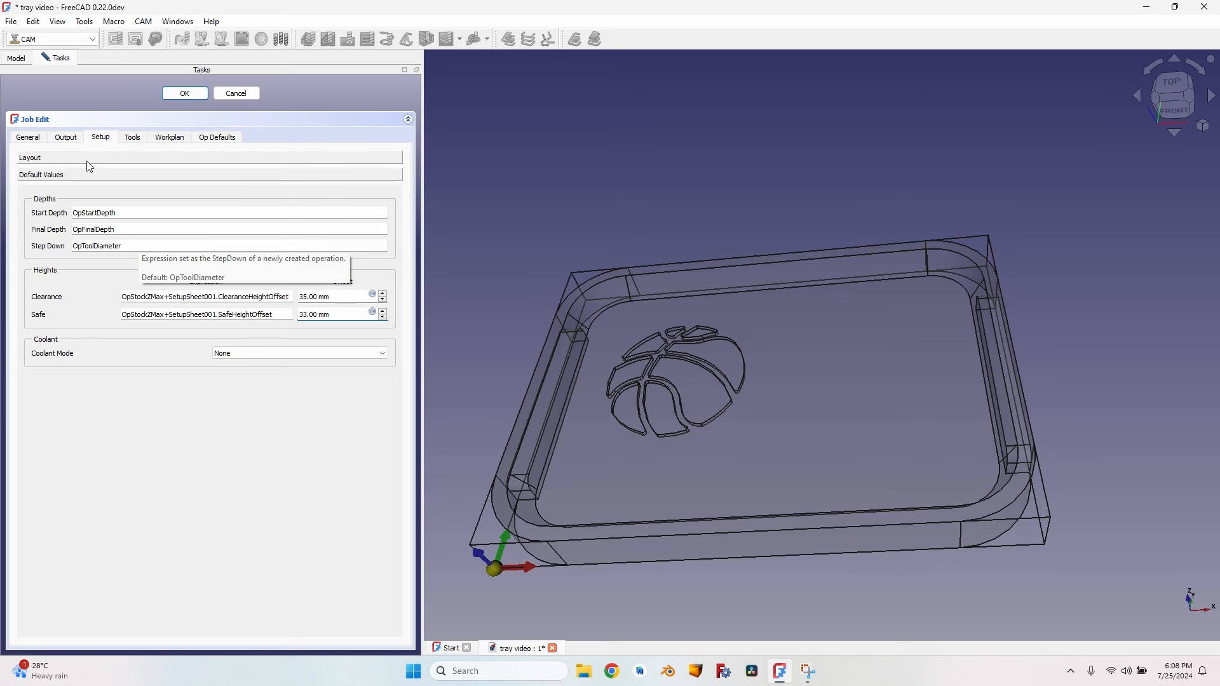
{"action": "left_click", "coordinate": [185, 93]}
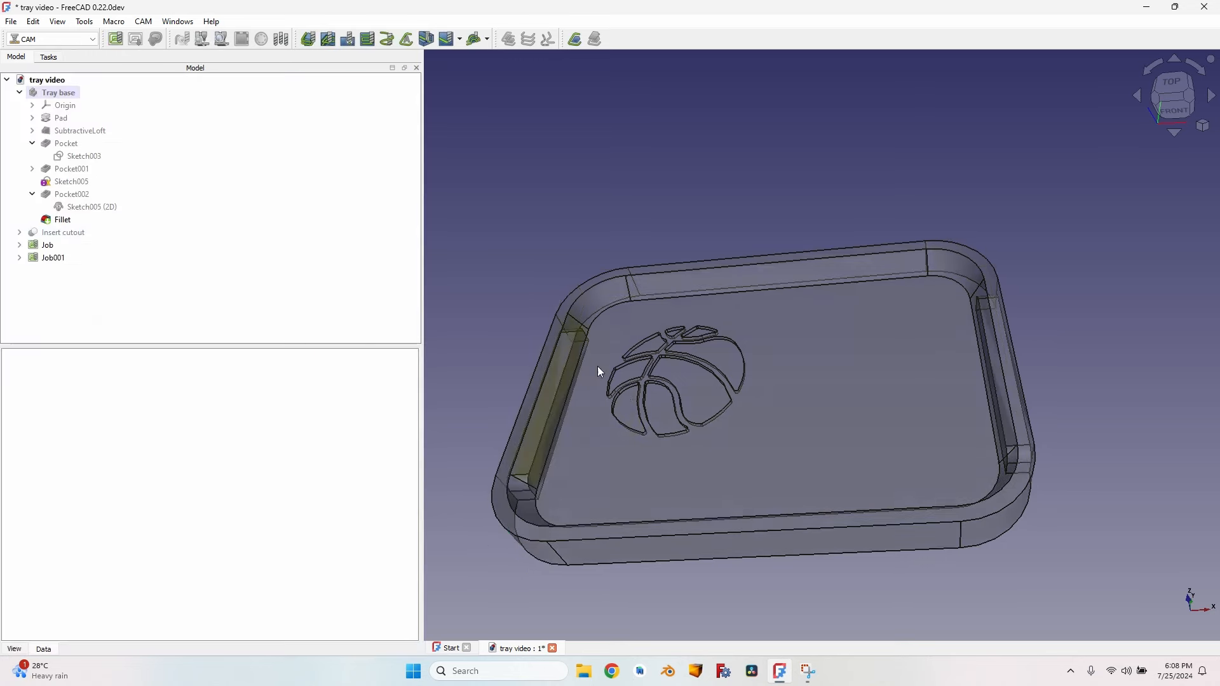
Rotate the second job's tray model 180° about the Y axis by applying two incremental 90° pitch changes to its placement.
{"action": "middle_click_drag", "start_coordinate": [600, 372], "coordinate": [554, 427]}
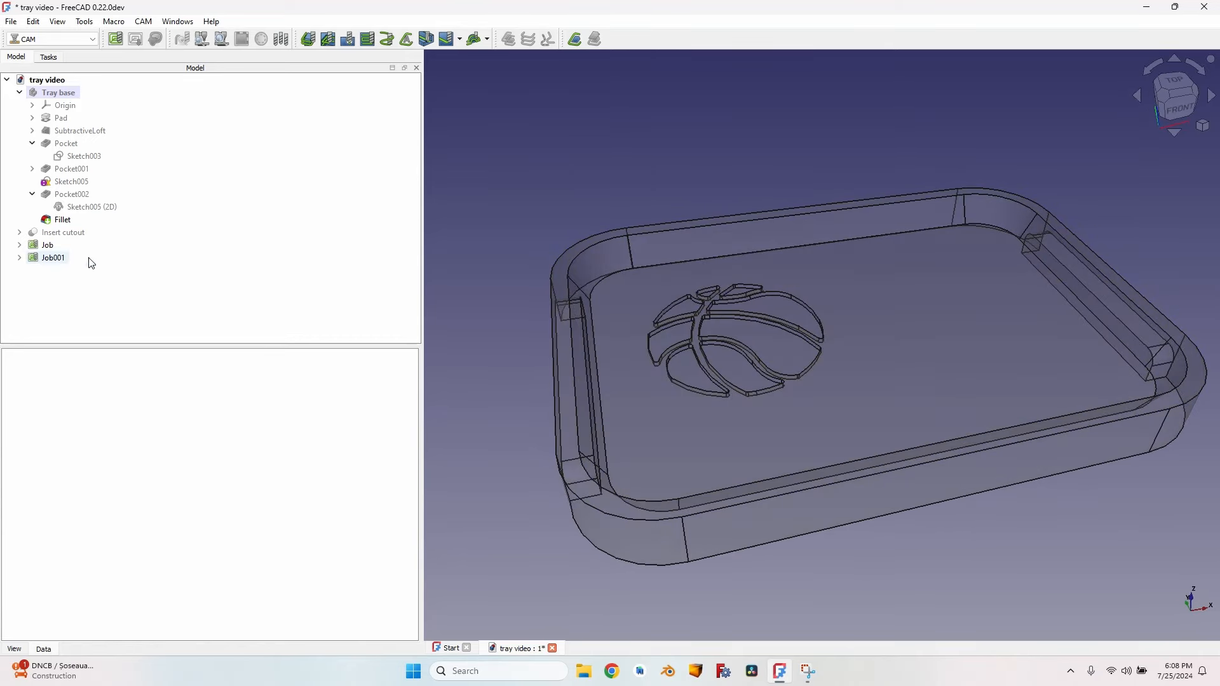
{"action": "left_click", "coordinate": [19, 257]}
{"action": "left_click", "coordinate": [32, 283]}
{"action": "left_click", "coordinate": [96, 296]}
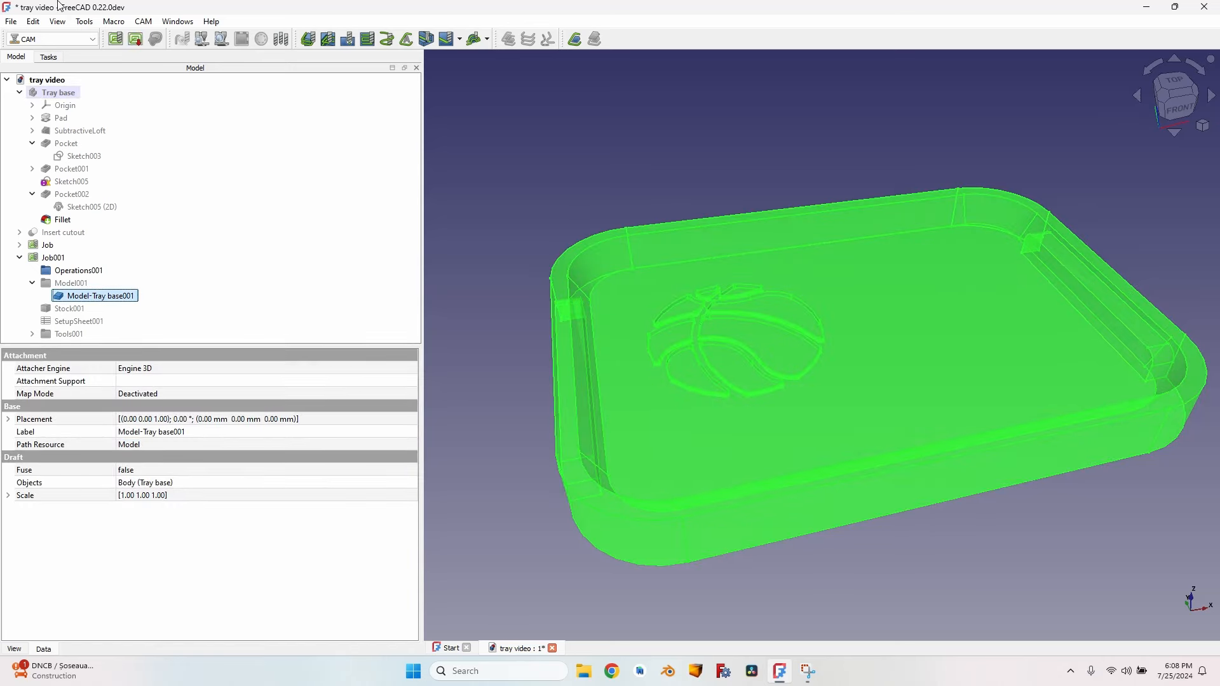
{"action": "left_click", "coordinate": [33, 21]}
{"action": "left_click", "coordinate": [113, 223]}
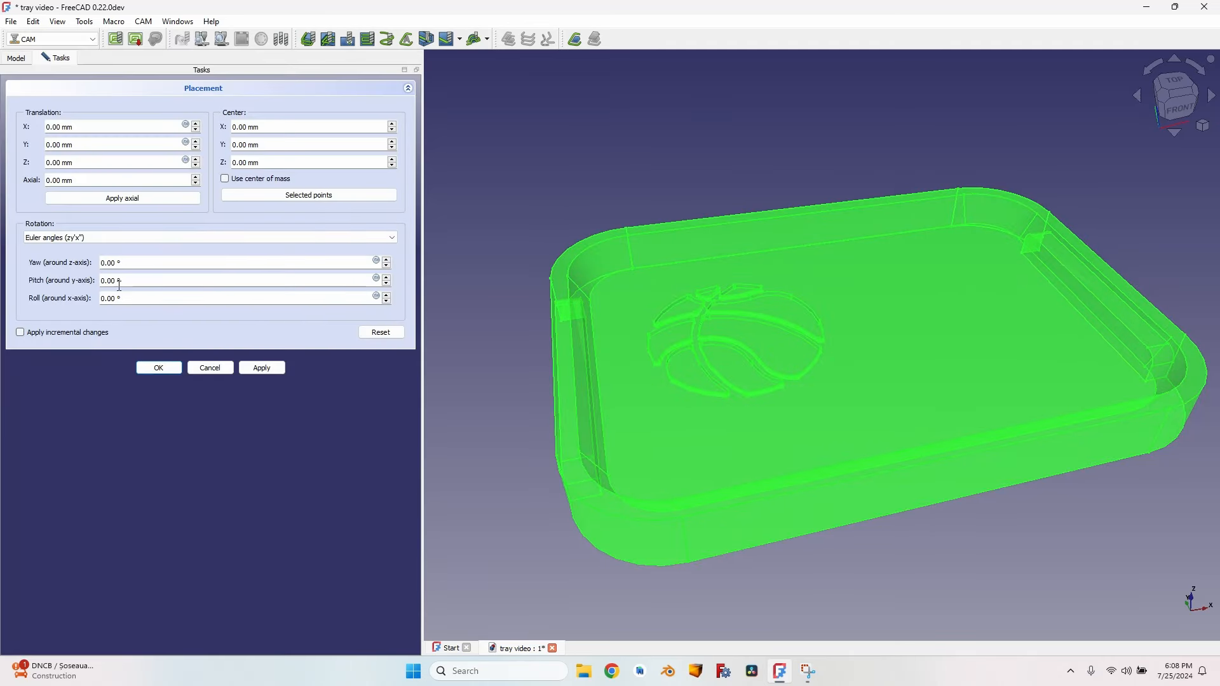
{"action": "left_click", "coordinate": [39, 333]}
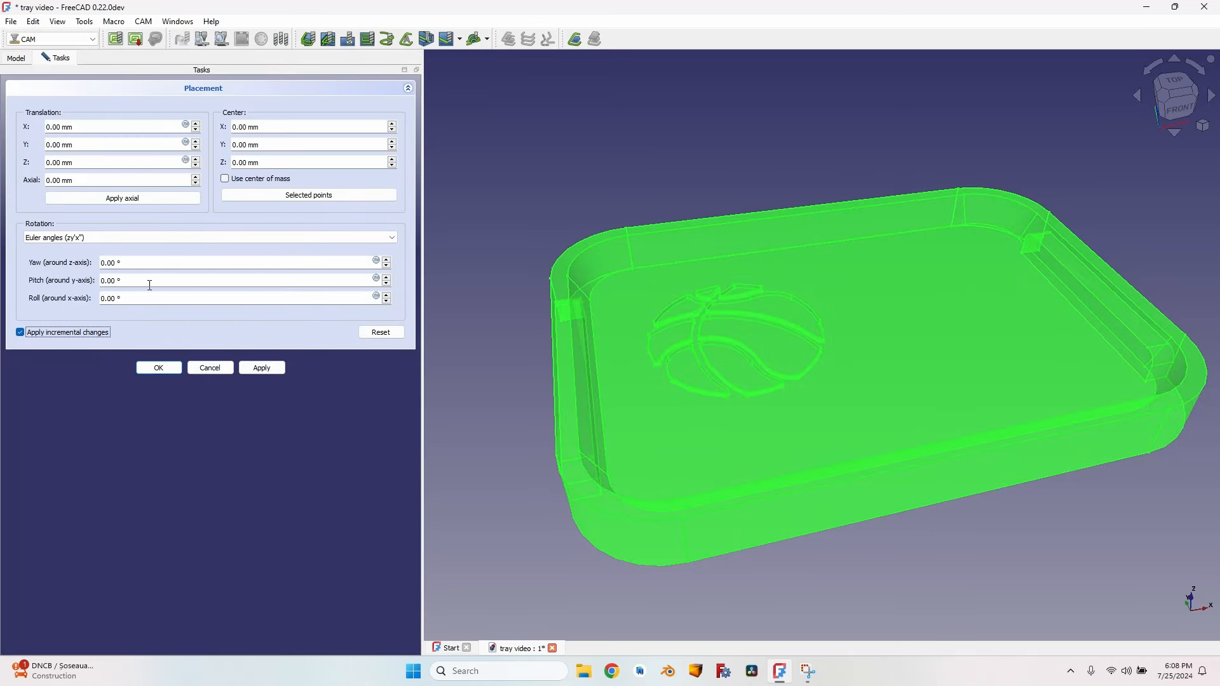
{"action": "left_click", "coordinate": [102, 281]}
{"action": "type", "text": "9"}
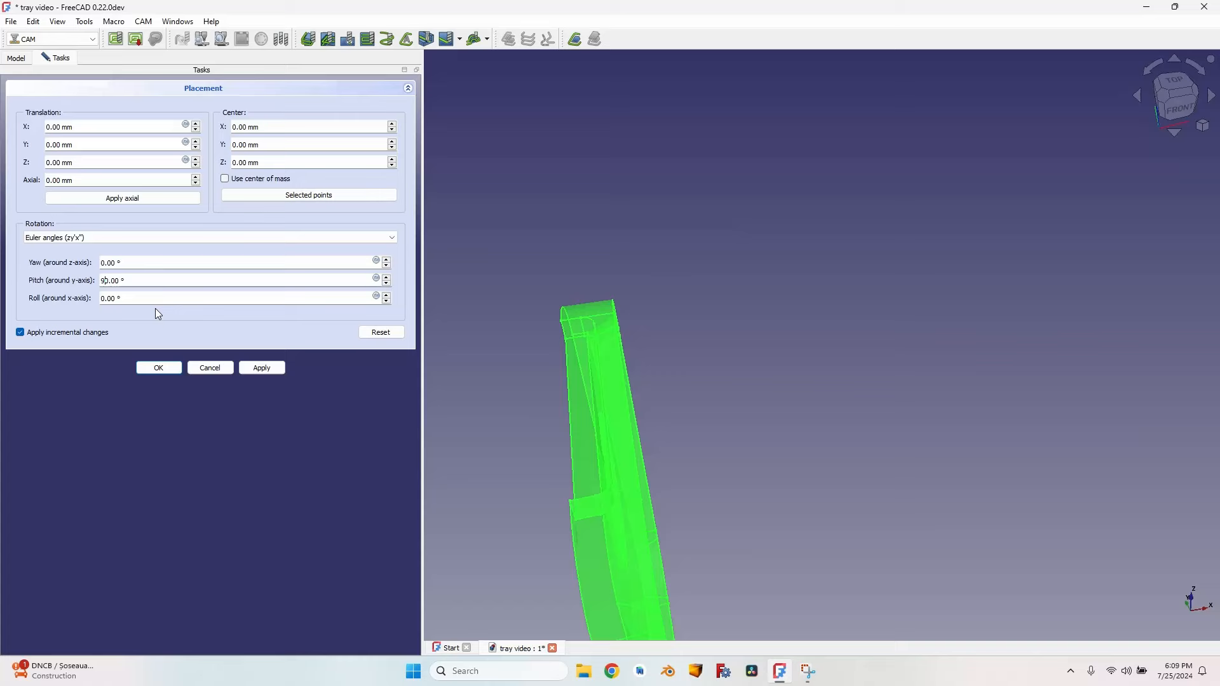
{"action": "left_click", "coordinate": [274, 371]}
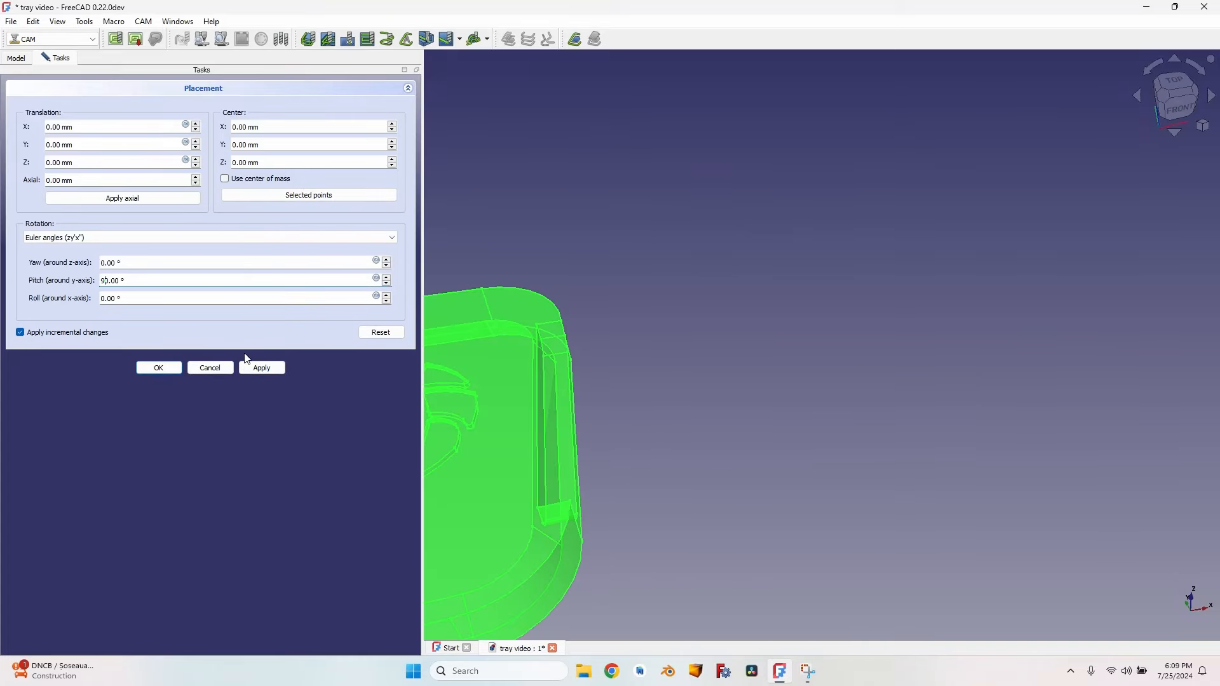
{"action": "middle_click_drag", "start_coordinate": [540, 461], "coordinate": [834, 383]}
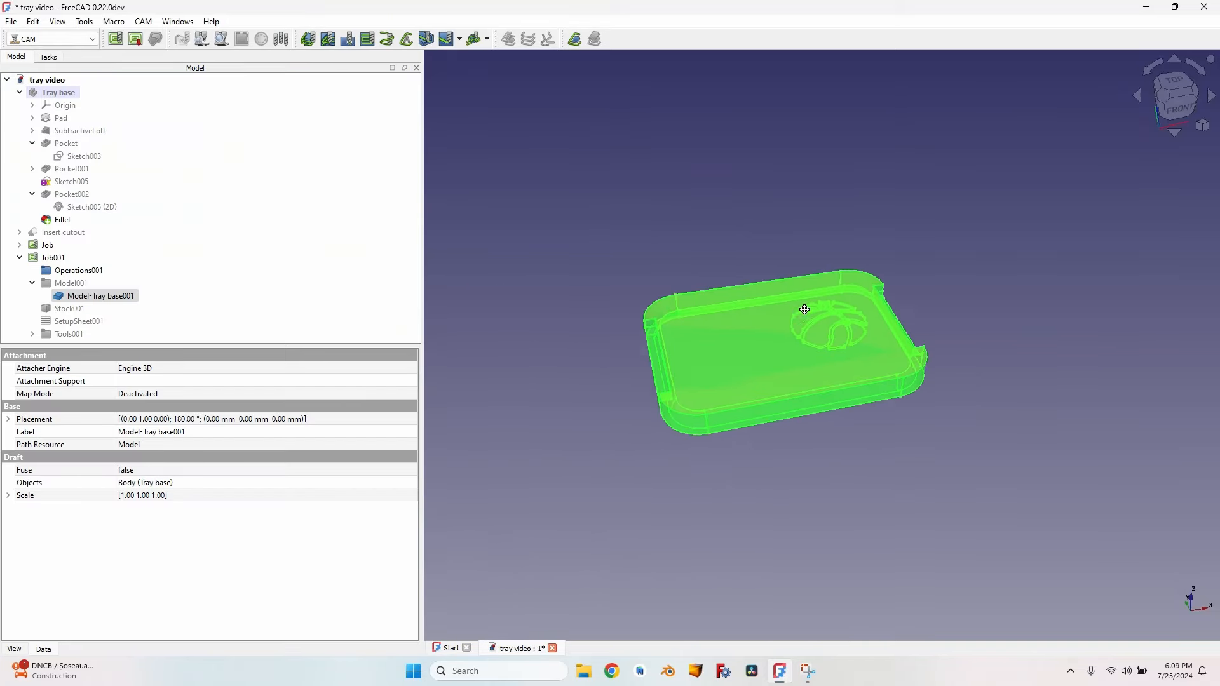
Open the second job's setup and refresh its stock to fit the rotated tray model.
{"action": "scroll", "coordinate": [750, 445], "scroll_direction": "up", "scroll_amount": 2}
{"action": "left_click", "coordinate": [750, 461]}
{"action": "middle_click_drag", "start_coordinate": [750, 464], "coordinate": [684, 427]}
{"action": "left_click", "coordinate": [55, 259]}
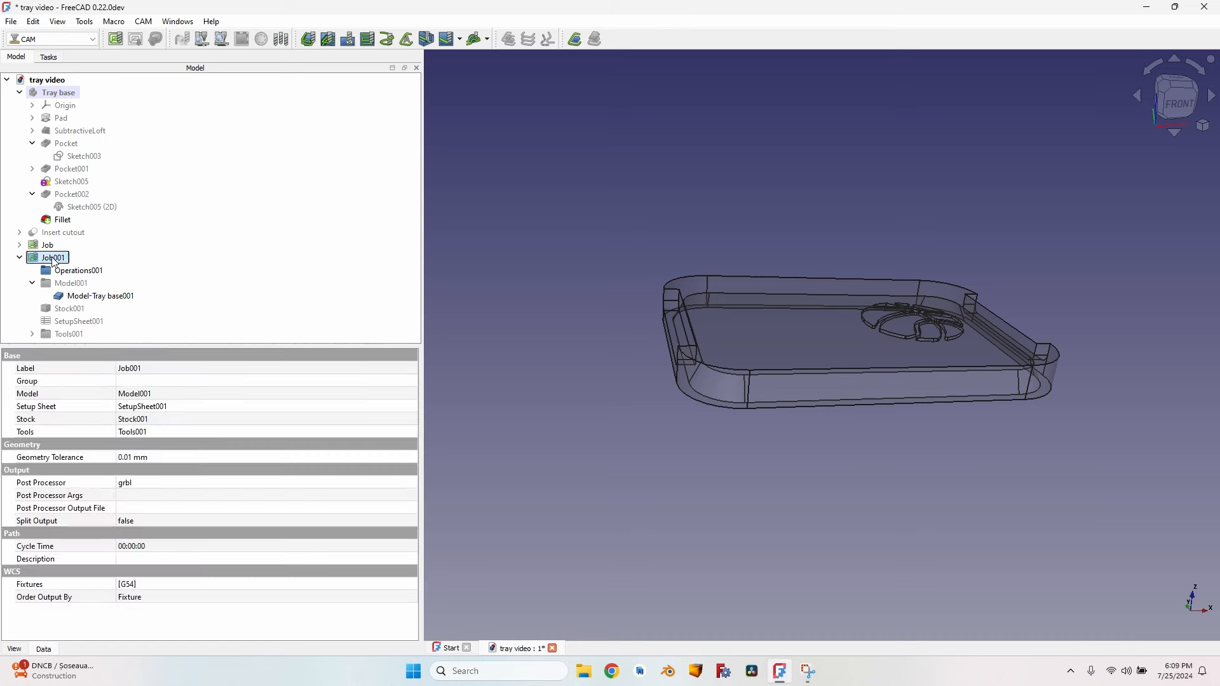
{"action": "double_click", "coordinate": [55, 259]}
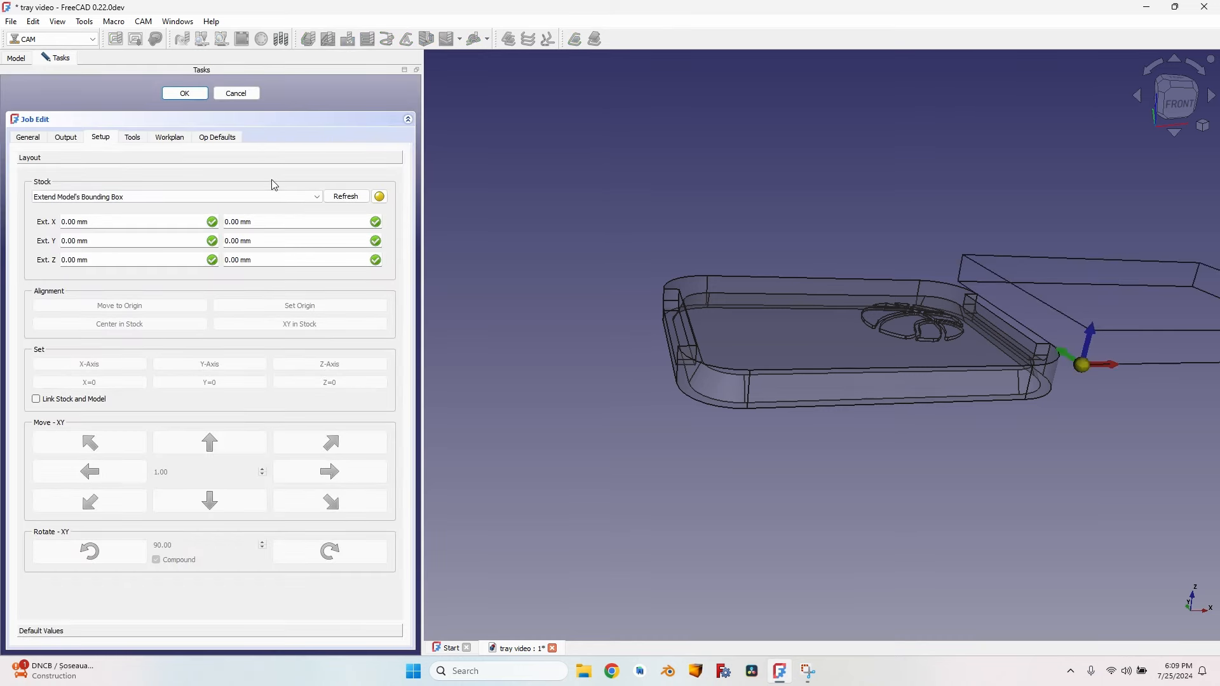
{"action": "left_click", "coordinate": [346, 196]}
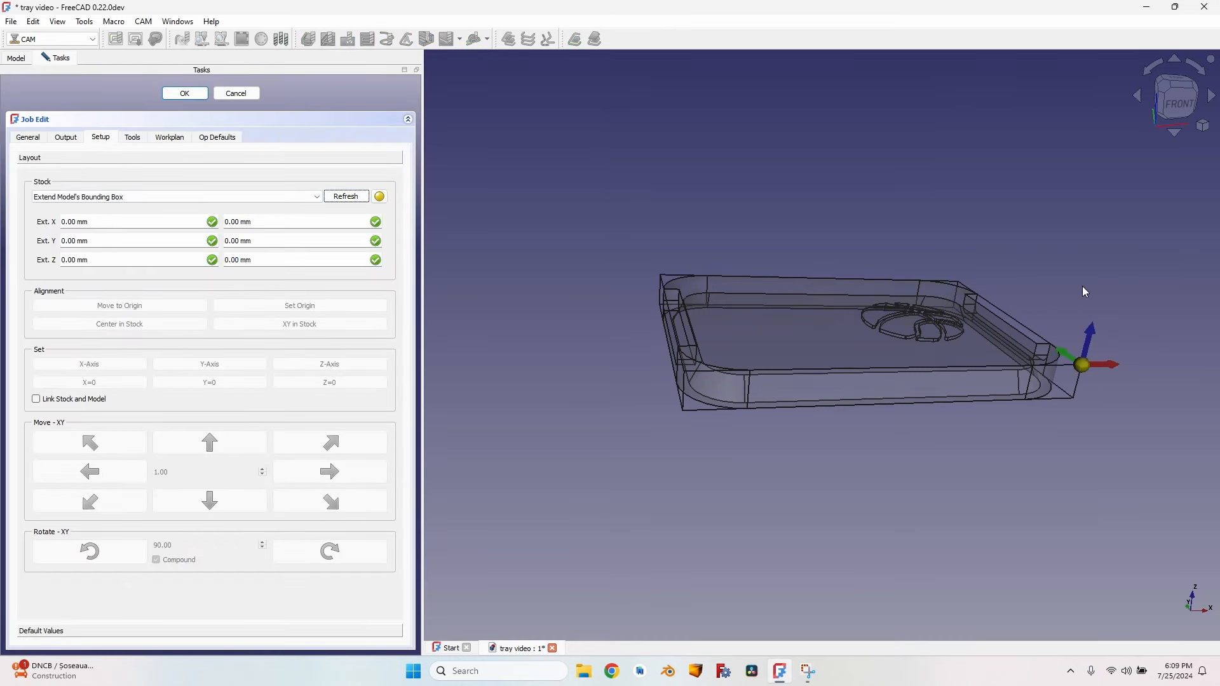
{"action": "scroll", "coordinate": [689, 384], "scroll_direction": "up", "scroll_amount": 4}
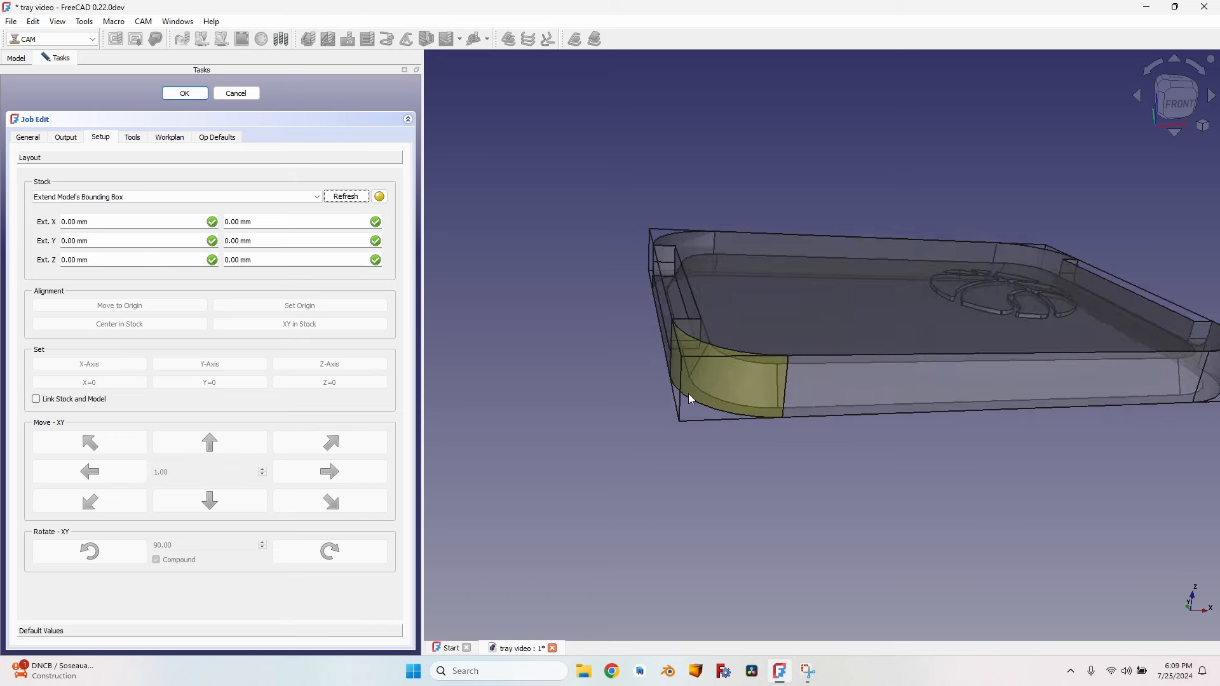
Set the second job's origin at the stock's lower front corner and accept the job edits.
{"action": "left_click", "coordinate": [678, 431]}
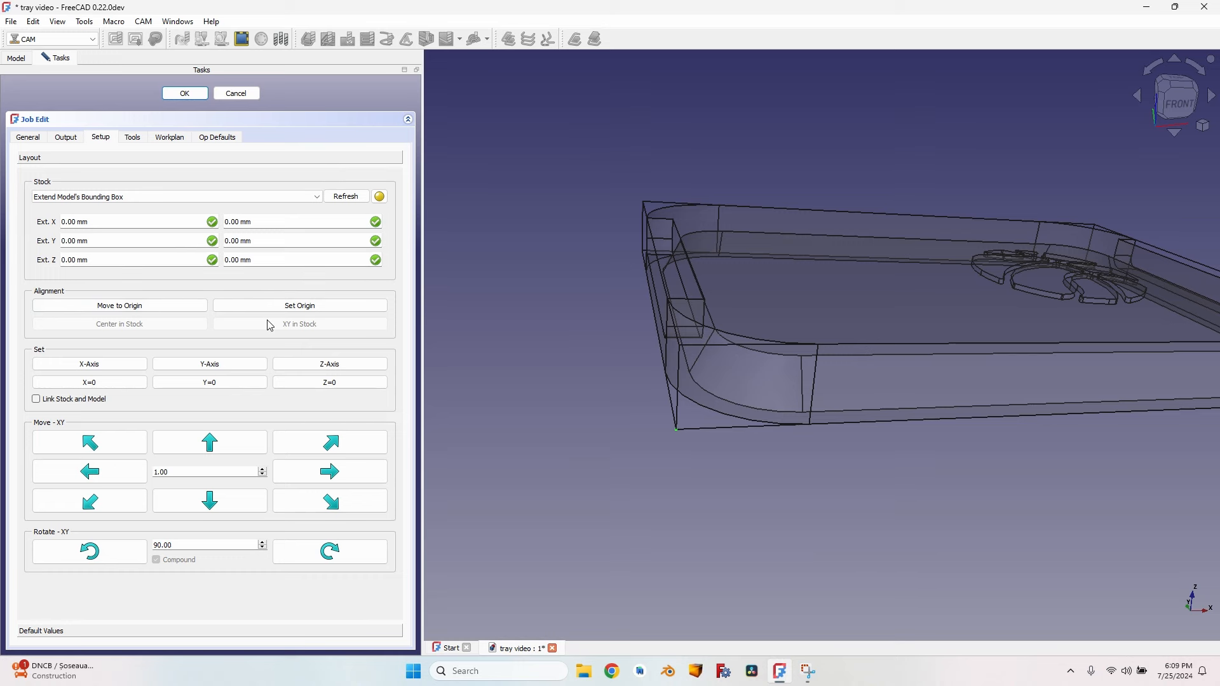
{"action": "left_click", "coordinate": [312, 309]}
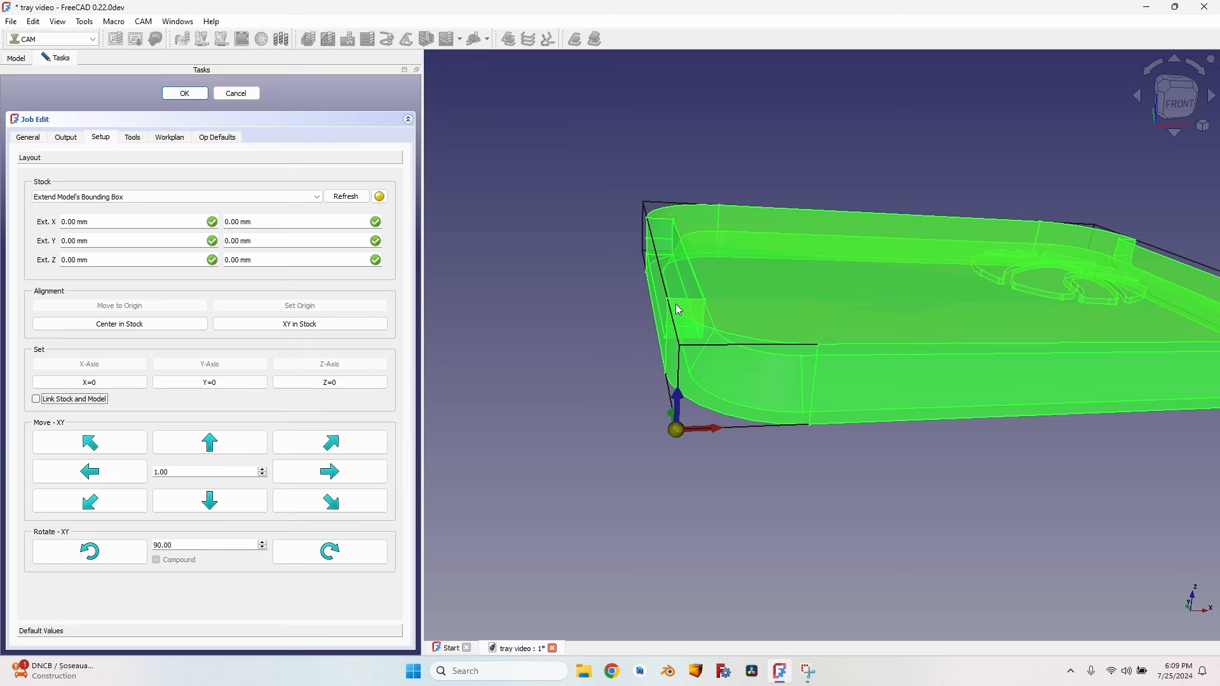
{"action": "left_click", "coordinate": [164, 95]}
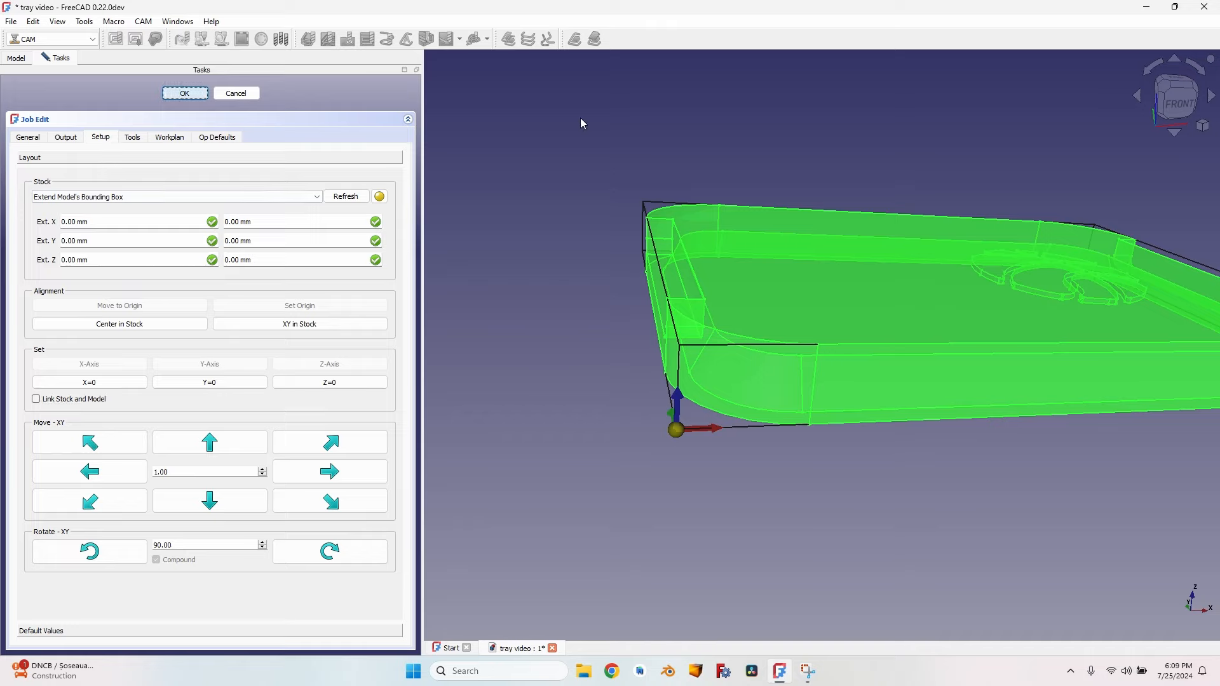
{"action": "scroll", "coordinate": [858, 444], "scroll_direction": "down", "scroll_amount": 3}
{"action": "middle_click_drag", "start_coordinate": [861, 444], "coordinate": [585, 242]}
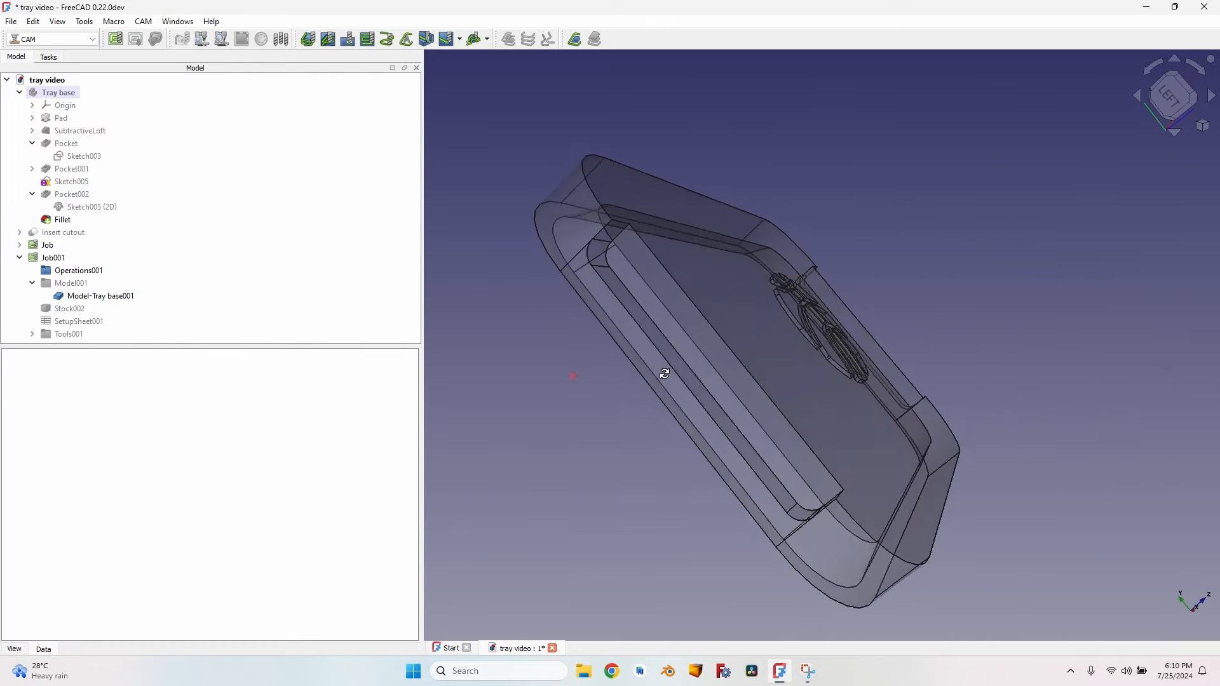
Set the corner radius in Sketch003, the first handle pocket's sketch, to 0.01 mm.
{"action": "left_click", "coordinate": [592, 259]}
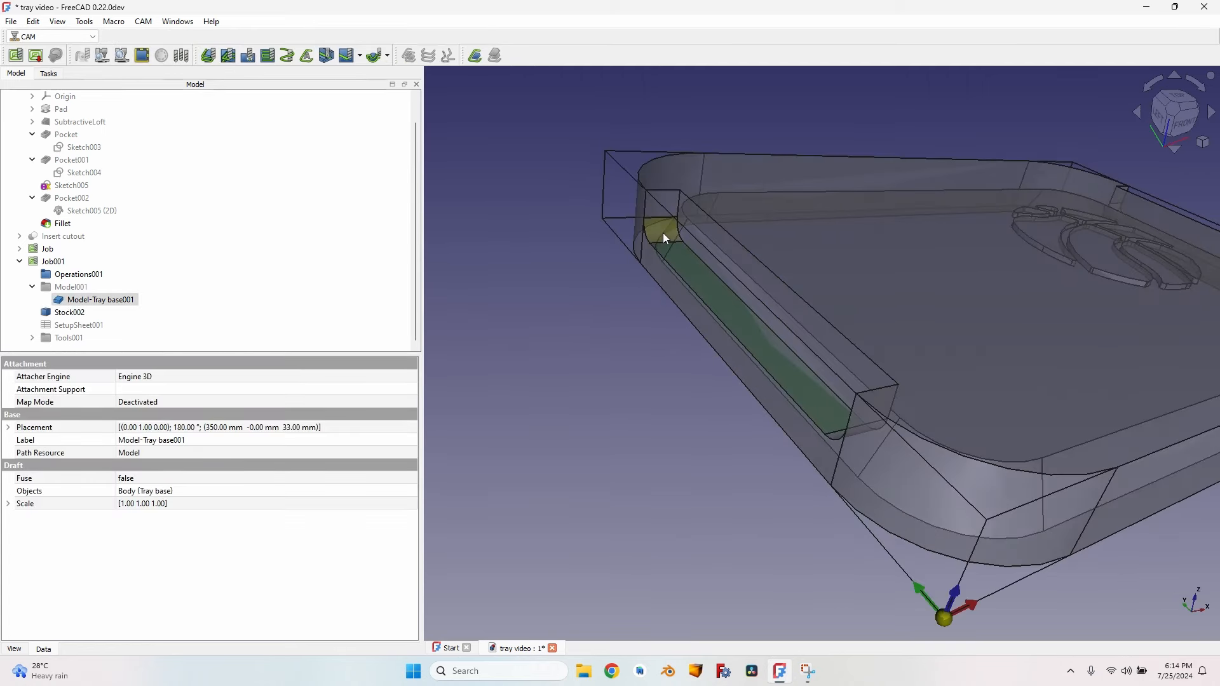
{"action": "middle_click_drag", "start_coordinate": [663, 232], "coordinate": [682, 273]}
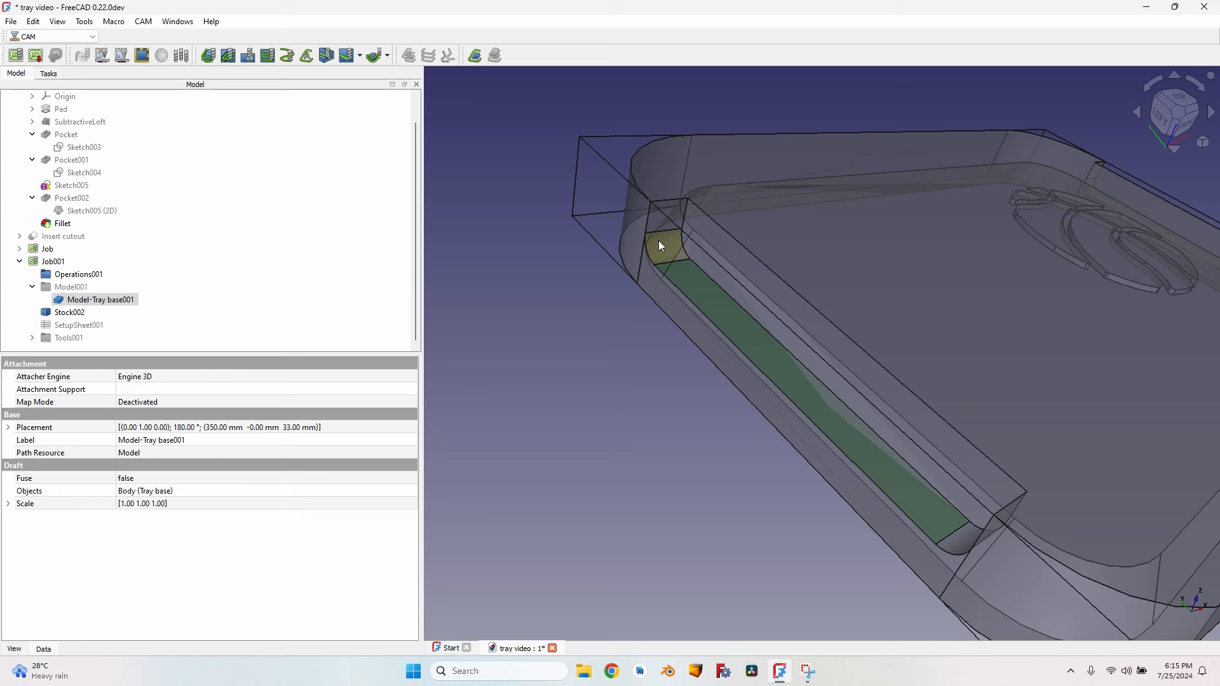
{"action": "left_click", "coordinate": [66, 135]}
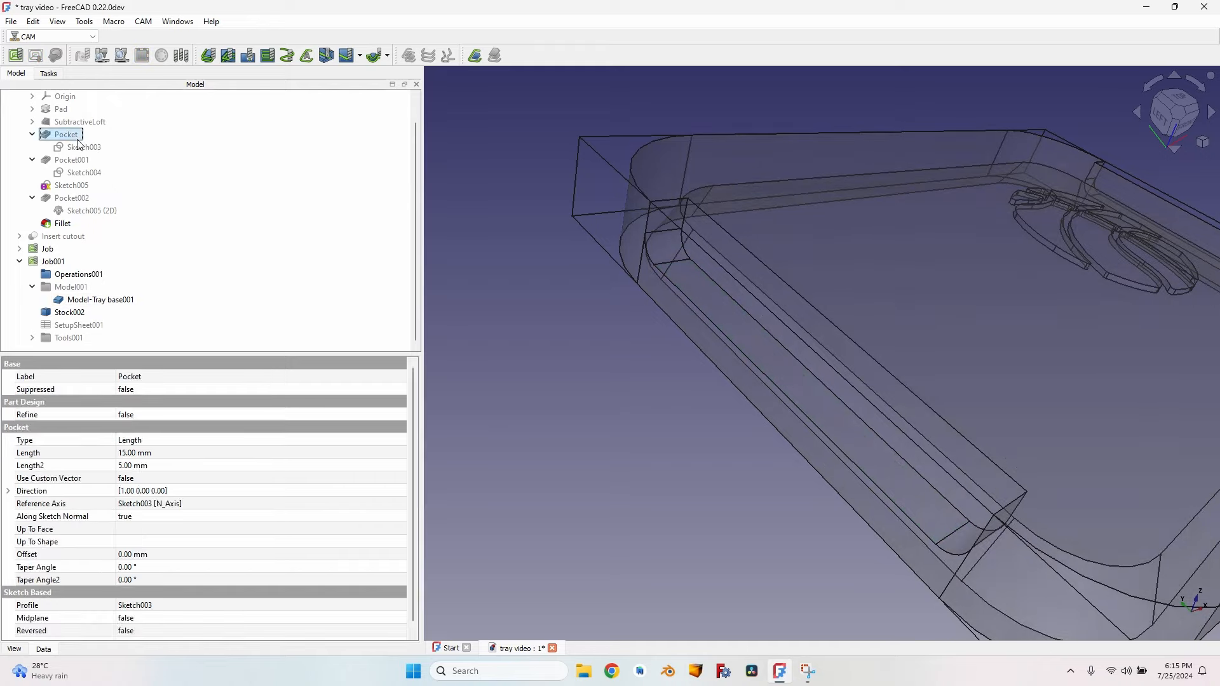
{"action": "left_click", "coordinate": [81, 147]}
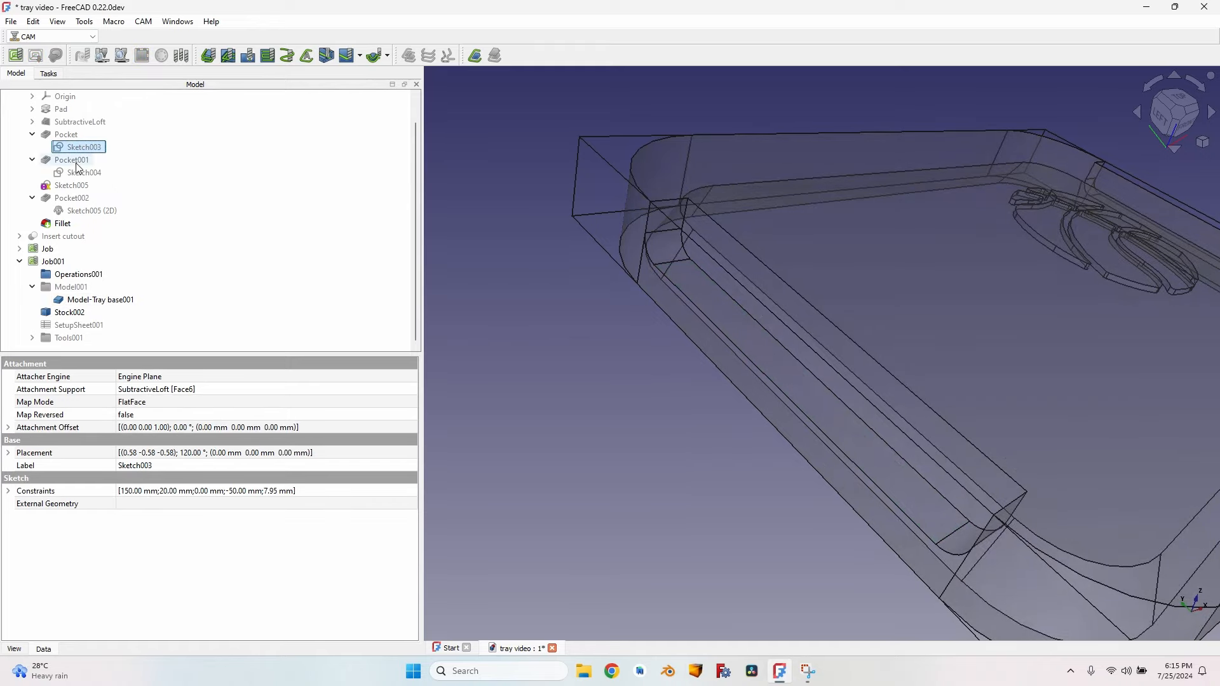
{"action": "double_click", "coordinate": [86, 151]}
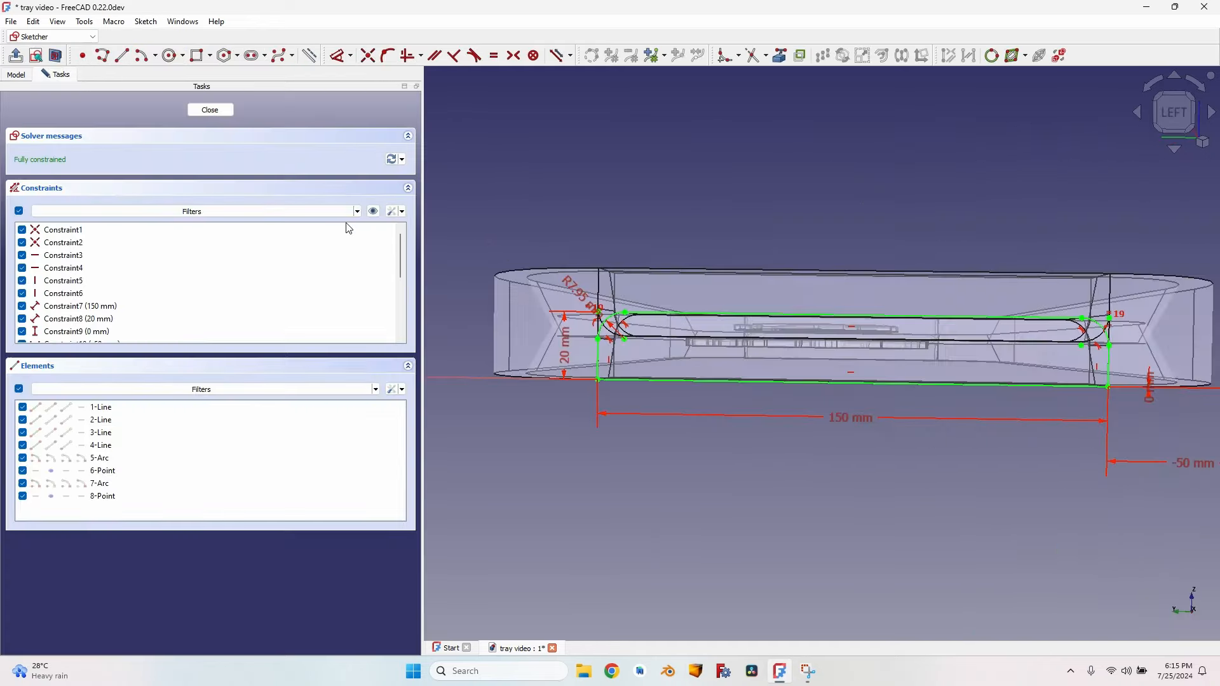
{"action": "double_click", "coordinate": [583, 297]}
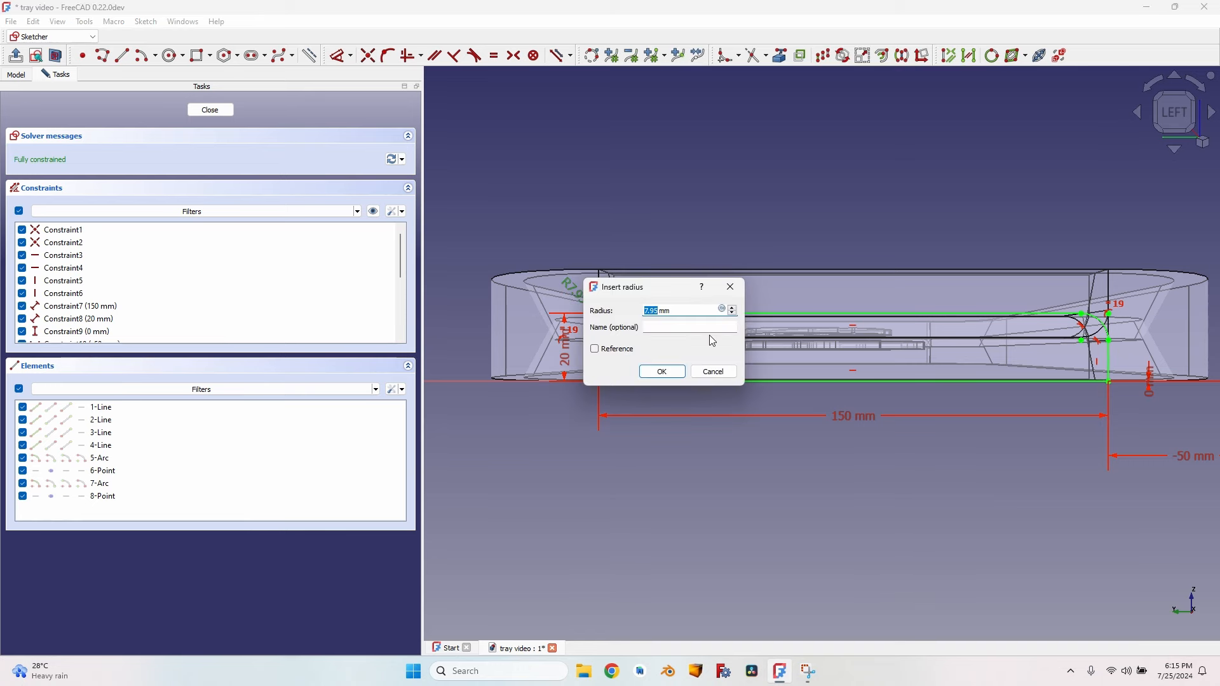
{"action": "type", "text": "0.01"}
{"action": "key", "text": "Return"}
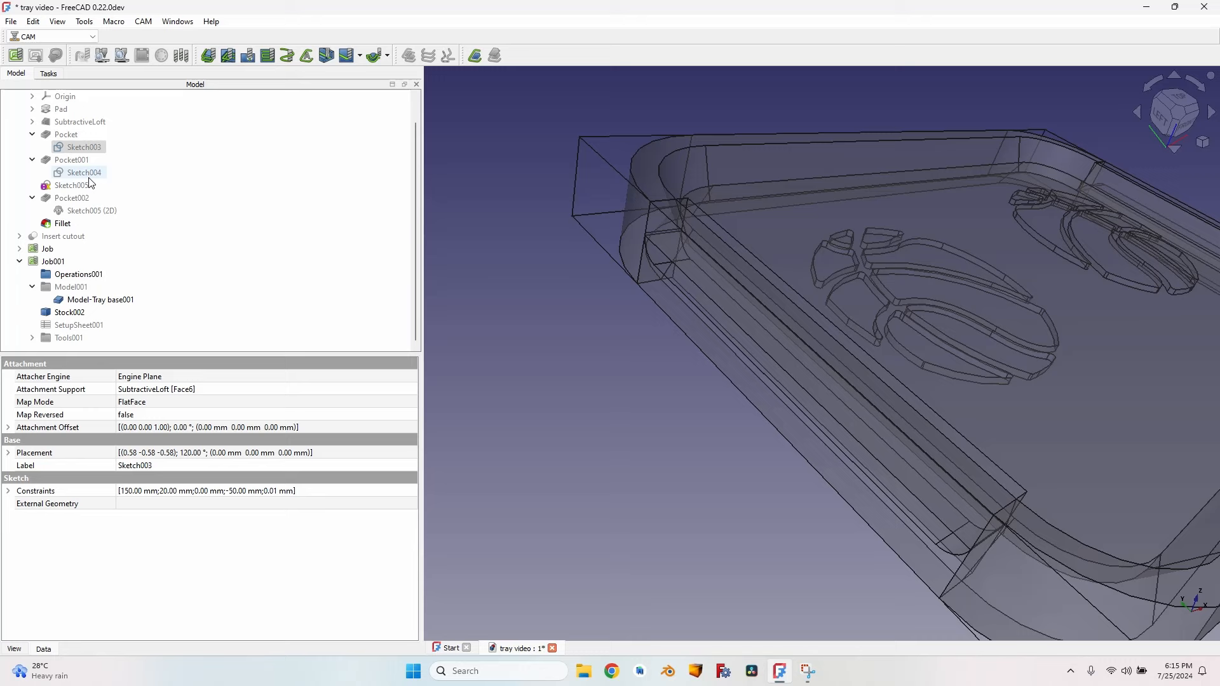
Set the corner radius in Sketch004, the opposite handle pocket's sketch, to 0.01 mm and close the sketch.
{"action": "left_click", "coordinate": [90, 173]}
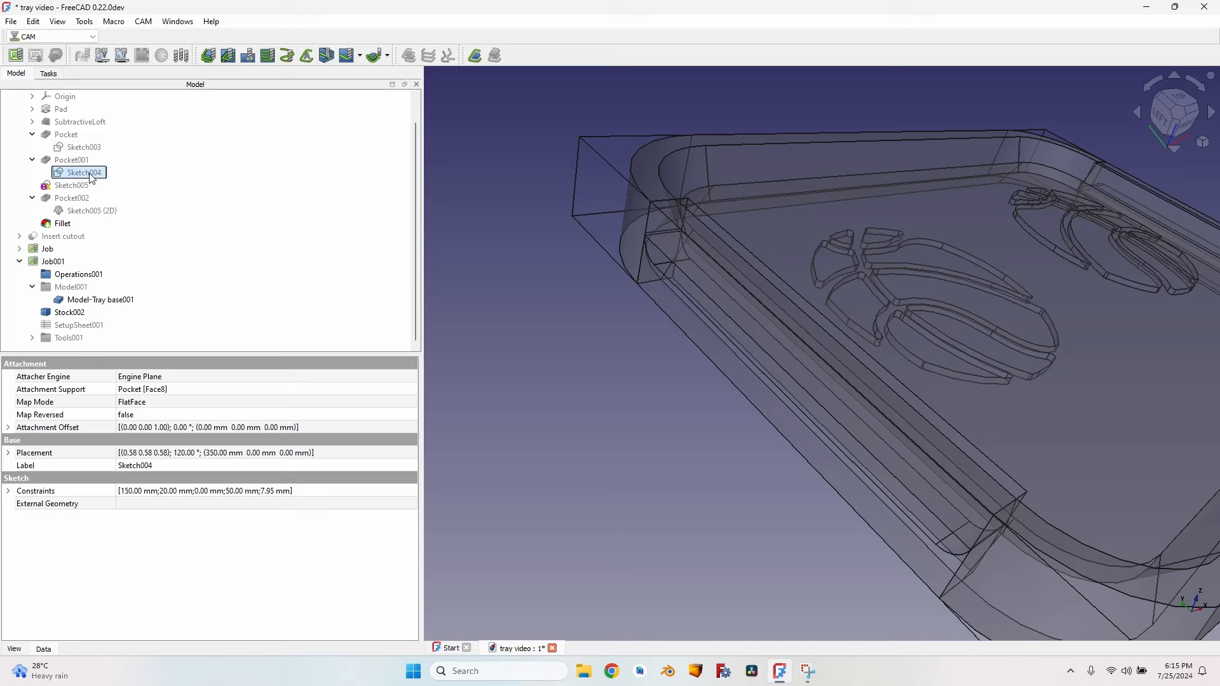
{"action": "double_click", "coordinate": [89, 173]}
{"action": "scroll", "coordinate": [721, 297], "scroll_direction": "down", "scroll_amount": 8}
{"action": "scroll", "coordinate": [642, 368], "scroll_direction": "up", "scroll_amount": 6}
{"action": "double_click", "coordinate": [542, 330]}
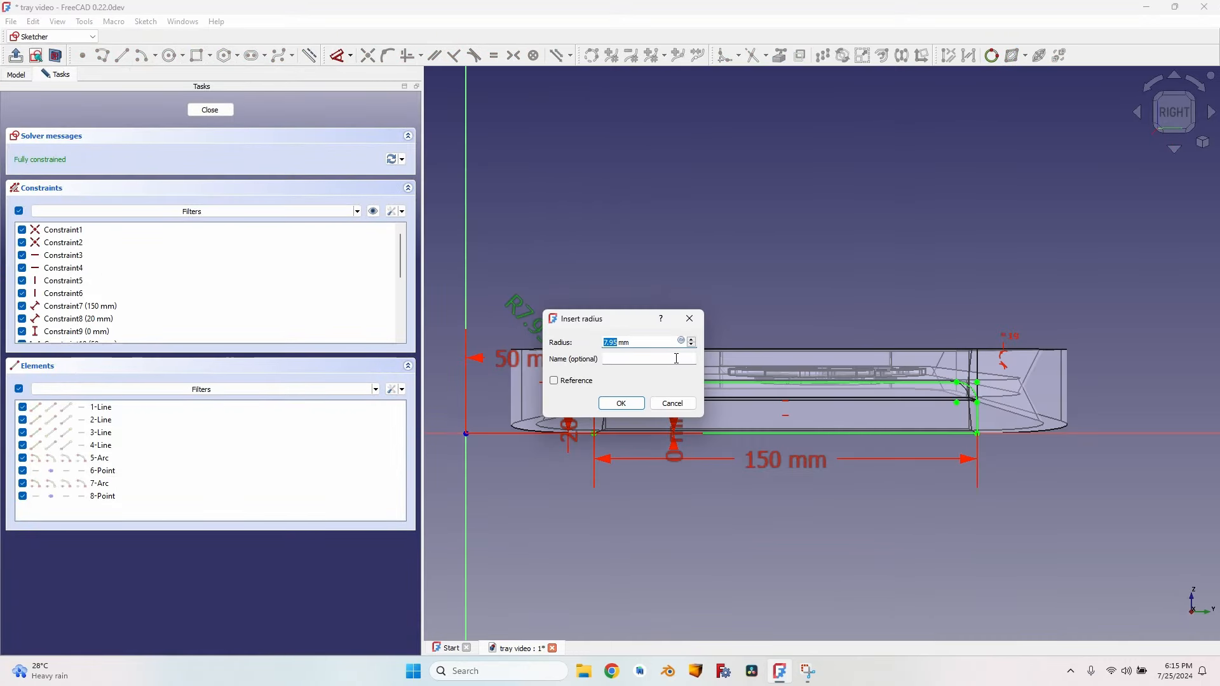
{"action": "type", "text": "0.01"}
{"action": "key", "text": "Return"}
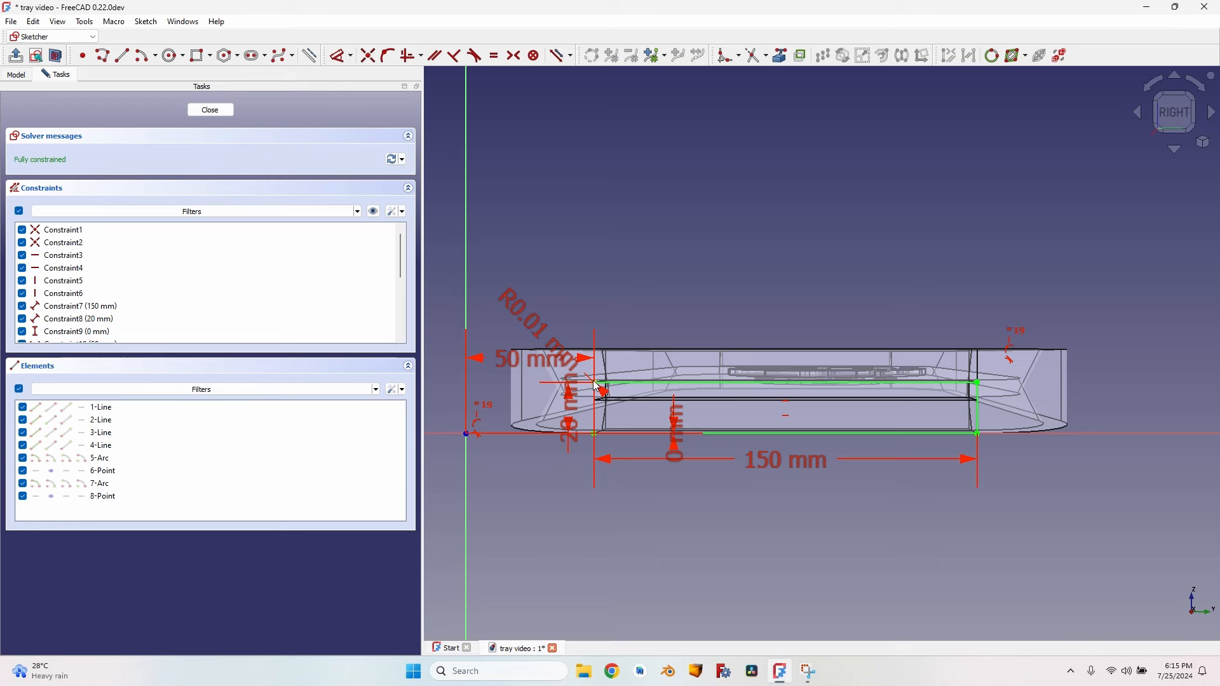
{"action": "scroll", "coordinate": [598, 386], "scroll_direction": "up", "scroll_amount": 3}
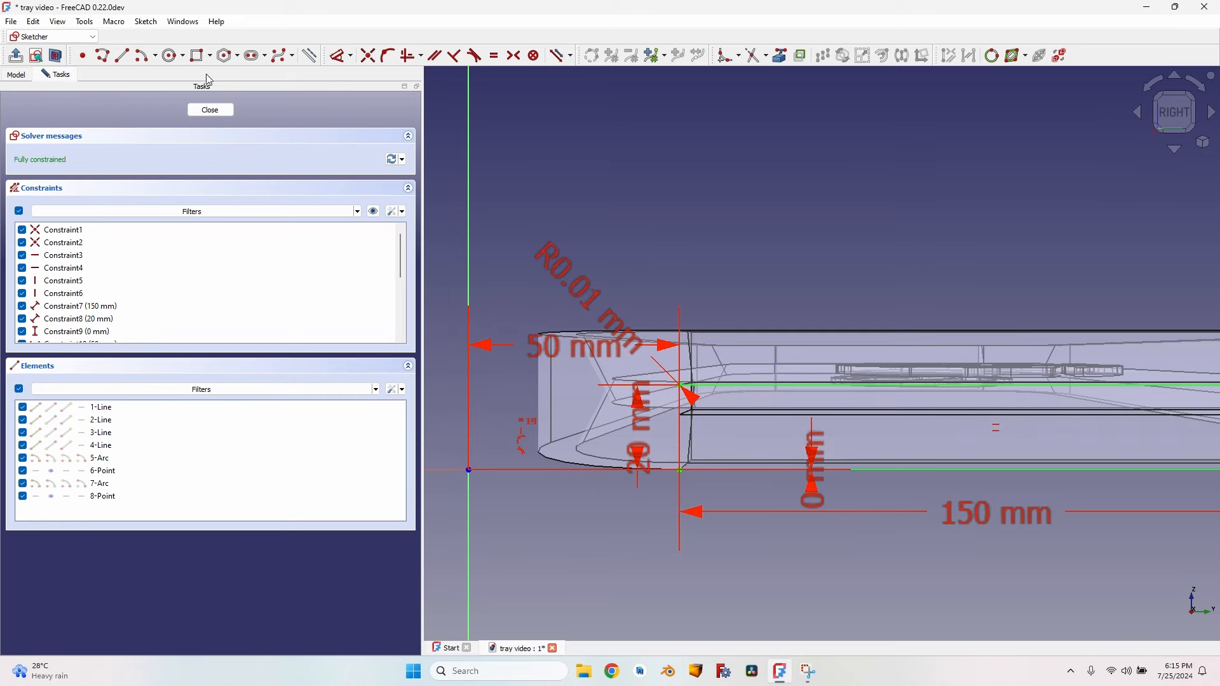
{"action": "left_click", "coordinate": [210, 110]}
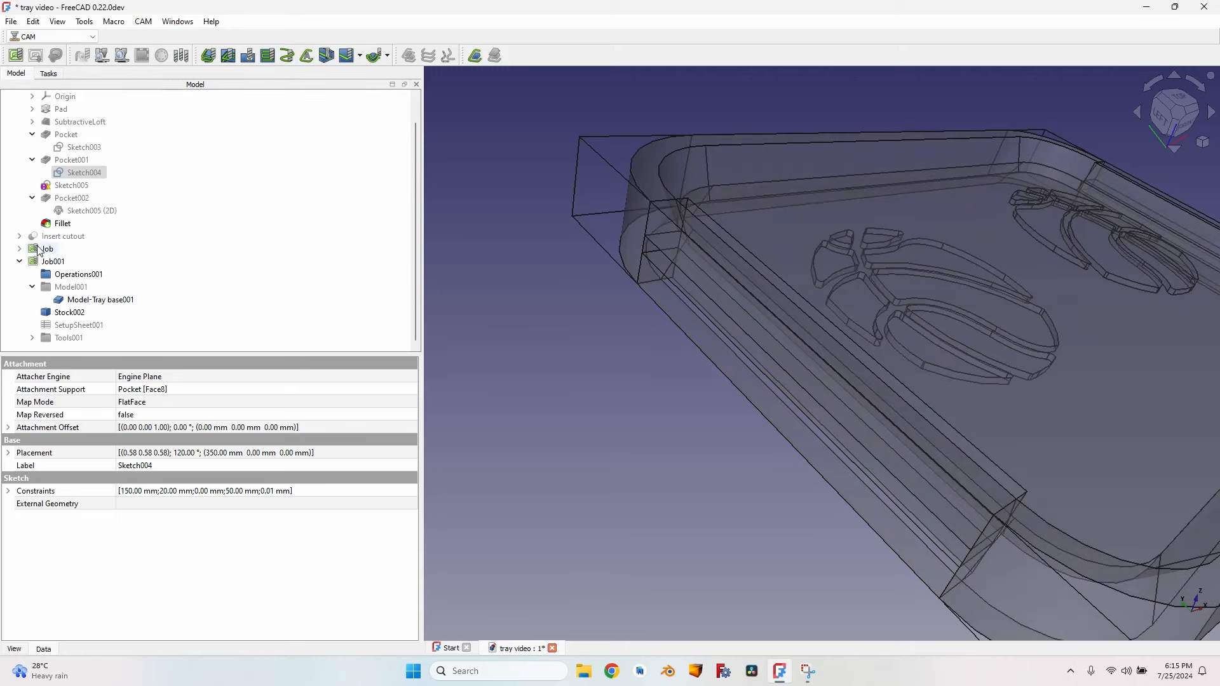
Hide the first job's tray base model and its stock in the view.
{"action": "scroll", "coordinate": [877, 356], "scroll_direction": "down", "scroll_amount": 2}
{"action": "middle_click_drag", "start_coordinate": [877, 365], "coordinate": [848, 321]}
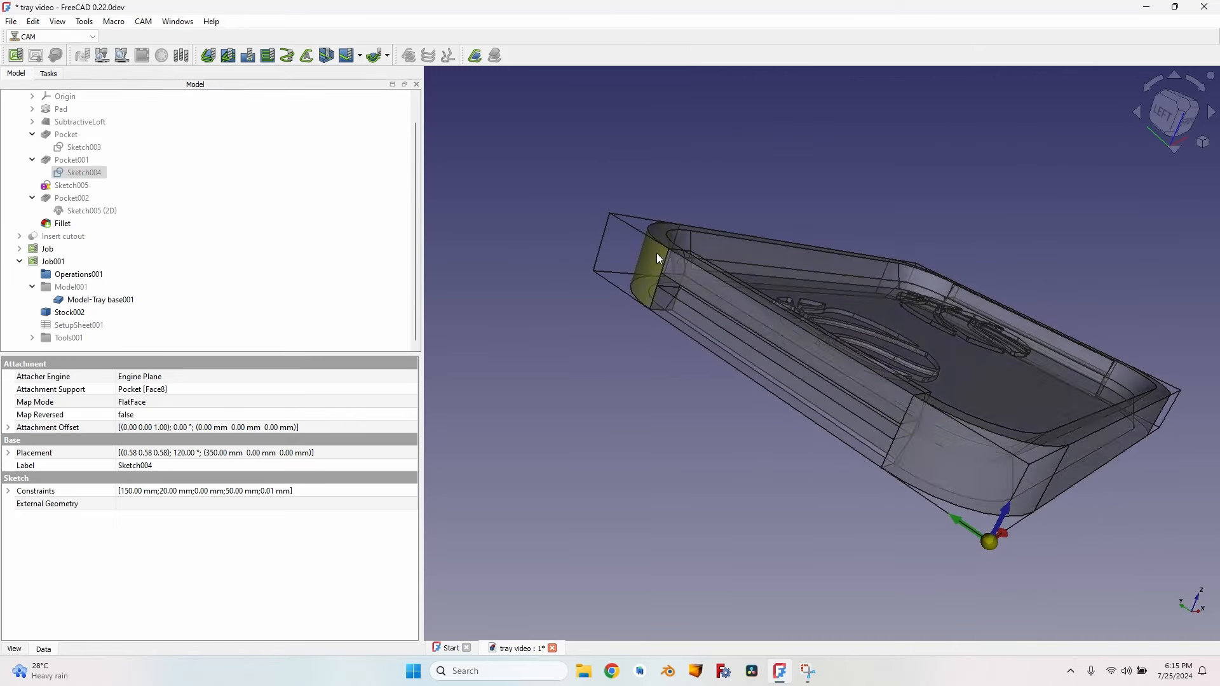
{"action": "left_click", "coordinate": [20, 249]}
{"action": "scroll", "coordinate": [96, 278], "scroll_direction": "down", "scroll_amount": 3}
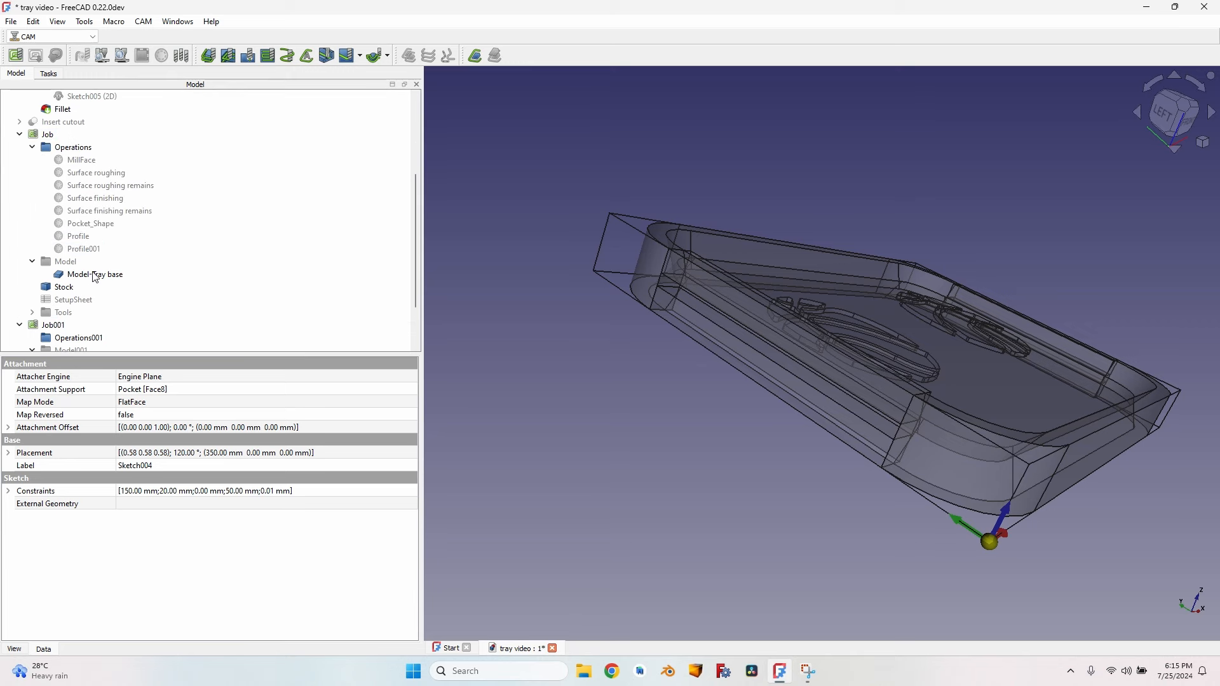
{"action": "left_click", "coordinate": [95, 275]}
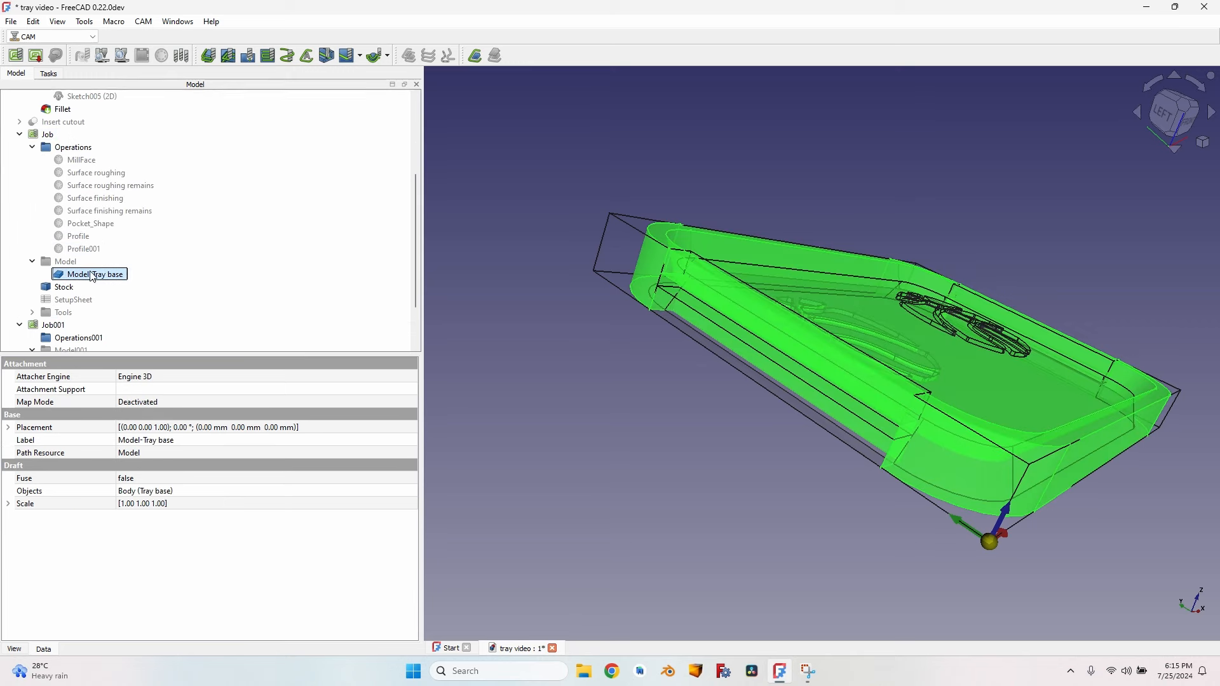
{"action": "left_click", "coordinate": [616, 331]}
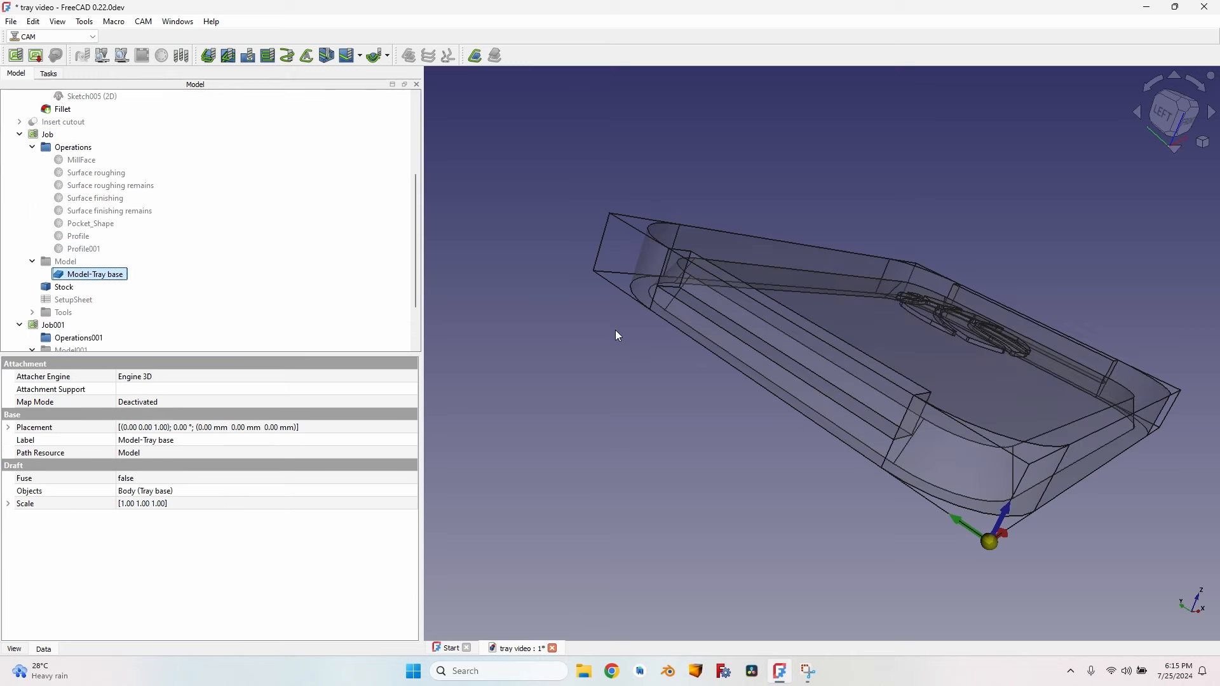
{"action": "left_click", "coordinate": [59, 288]}
{"action": "left_click", "coordinate": [21, 192]}
{"action": "left_click", "coordinate": [19, 134]}
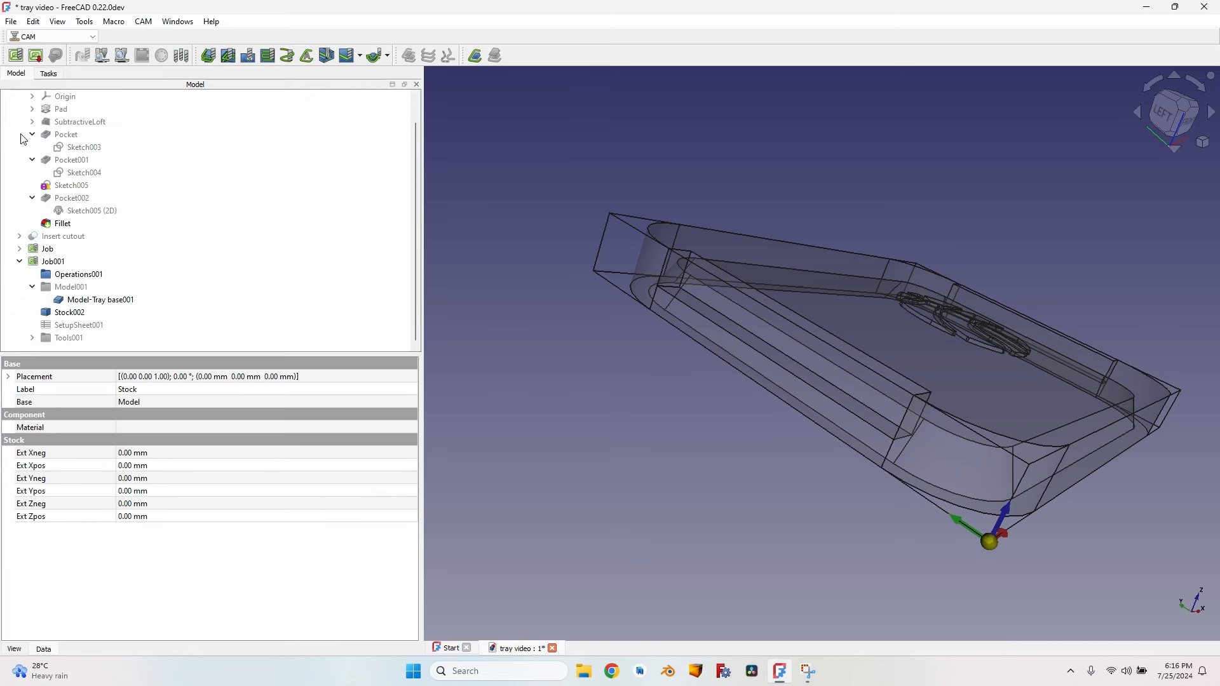
Create a Pocket Shape operation in Job001 on the handle recess floor, using the 15.9 Bullnose003 tool and the Offset pattern.
{"action": "left_click", "coordinate": [45, 262]}
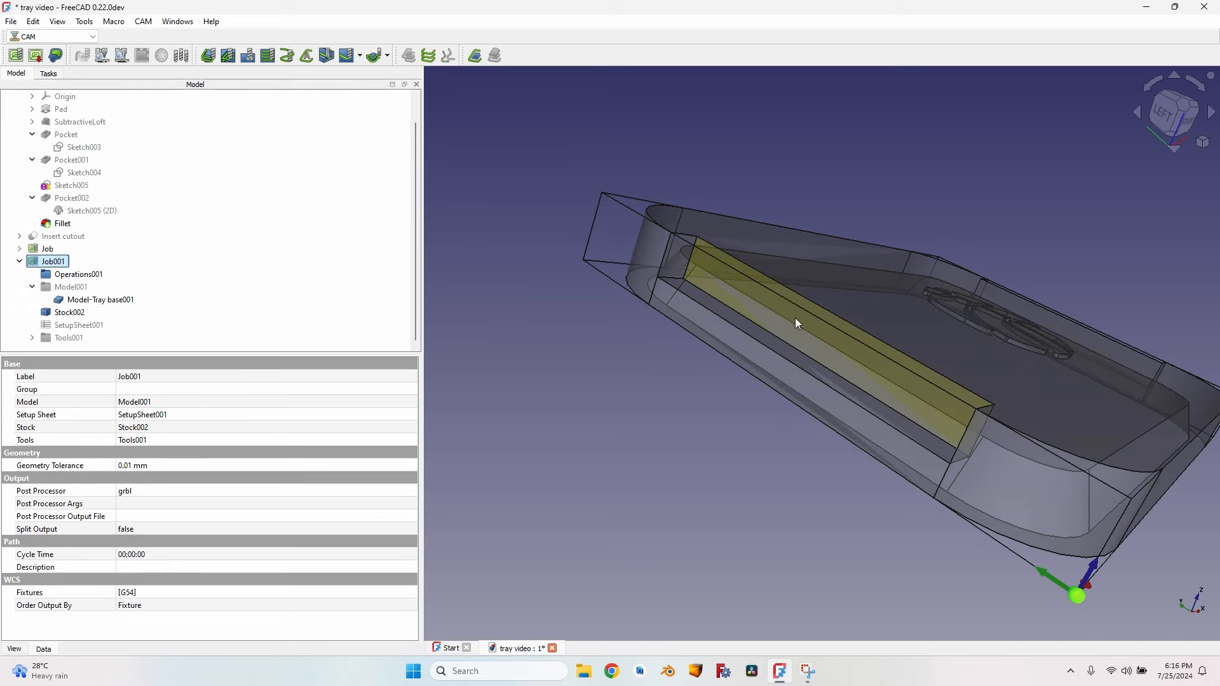
{"action": "scroll", "coordinate": [795, 319], "scroll_direction": "up", "scroll_amount": 2}
{"action": "middle_click_drag", "start_coordinate": [795, 320], "coordinate": [750, 351]}
{"action": "left_click", "coordinate": [750, 351]}
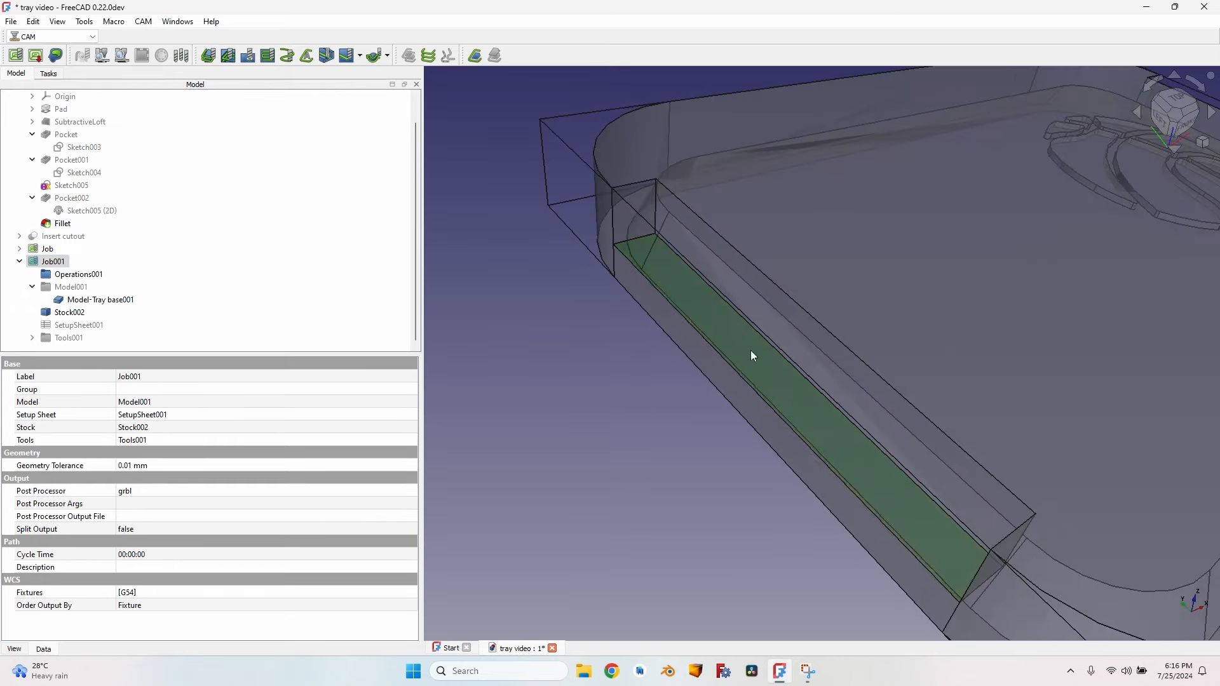
{"action": "left_click", "coordinate": [229, 56]}
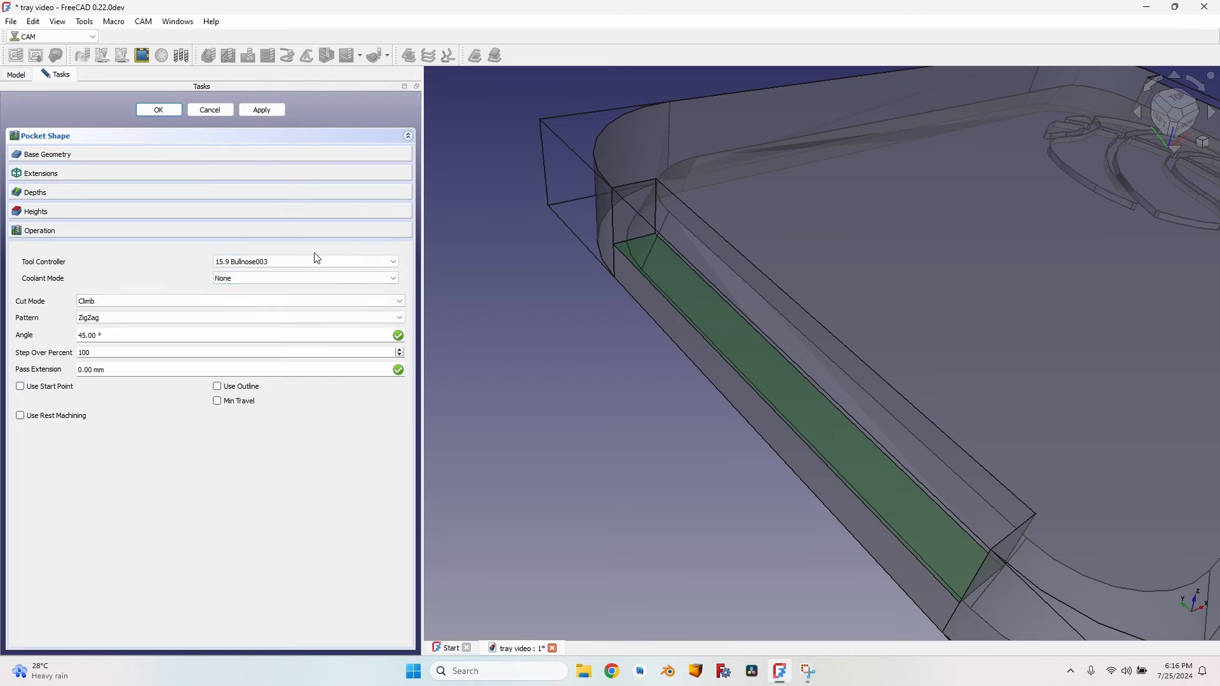
{"action": "left_click", "coordinate": [121, 318]}
{"action": "left_click", "coordinate": [110, 339]}
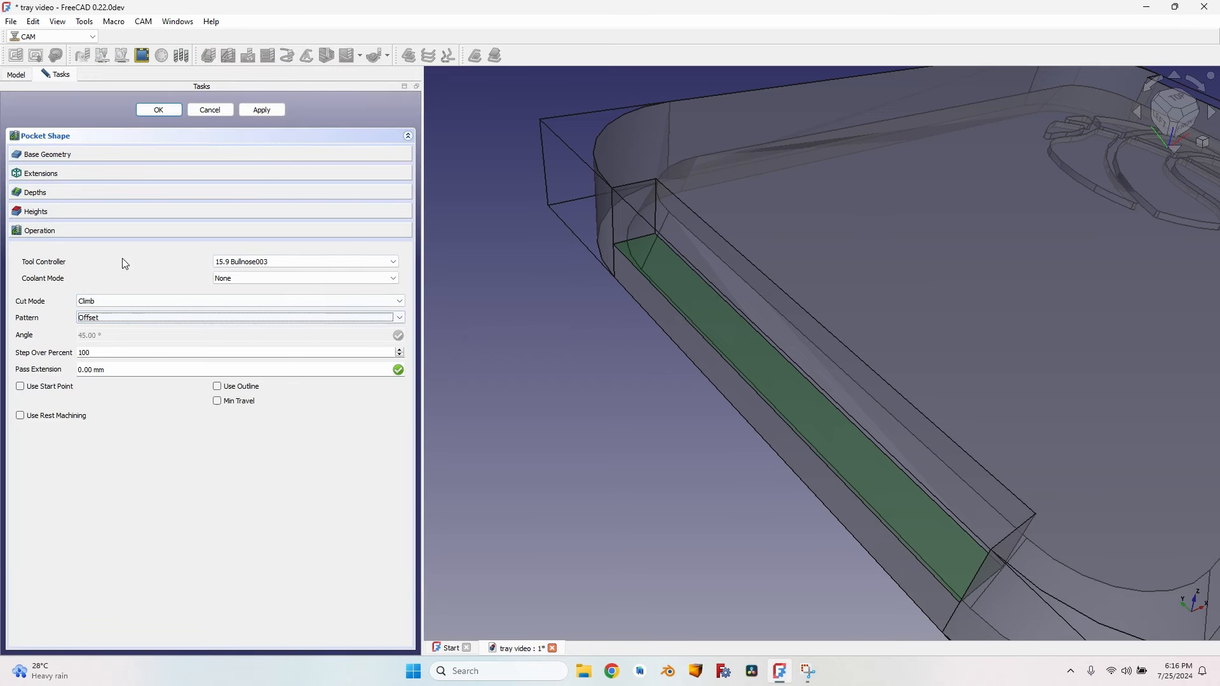
{"action": "left_click", "coordinate": [262, 110]}
Enable extensions for the pocket operation, extend it past the recess's outer edge (Edge260), and apply the toolpath.
{"action": "left_click", "coordinate": [96, 173]}
{"action": "left_click", "coordinate": [44, 201]}
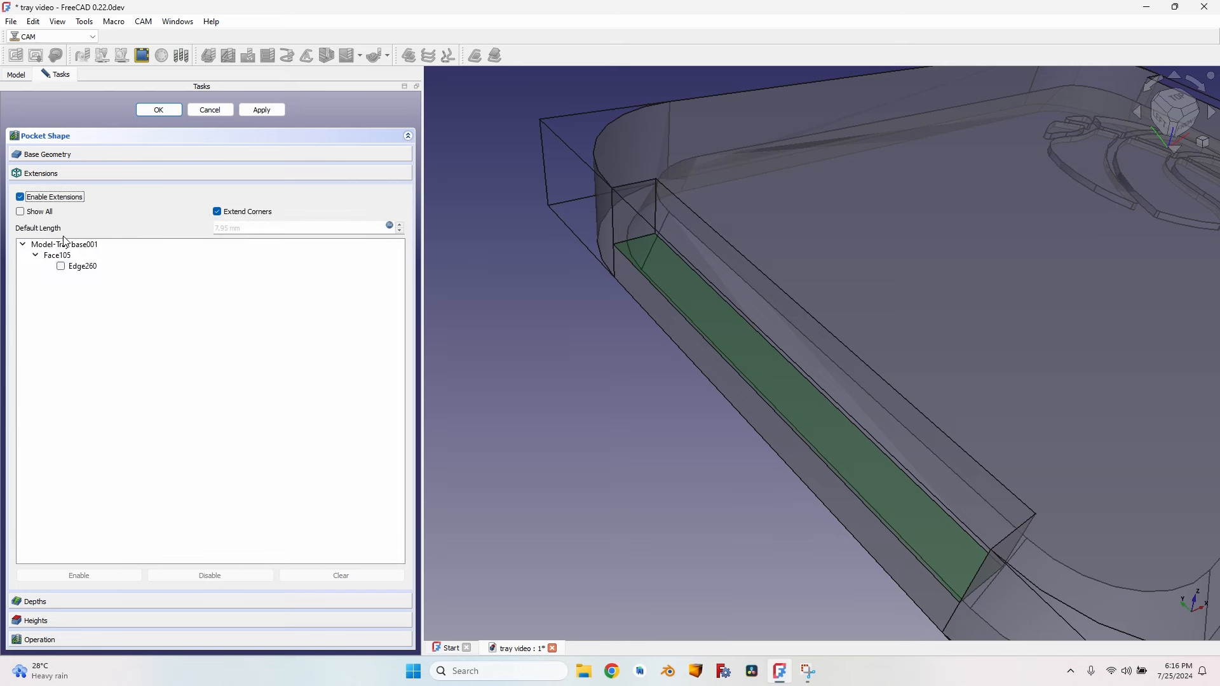
{"action": "left_click", "coordinate": [80, 267]}
{"action": "left_click", "coordinate": [60, 266]}
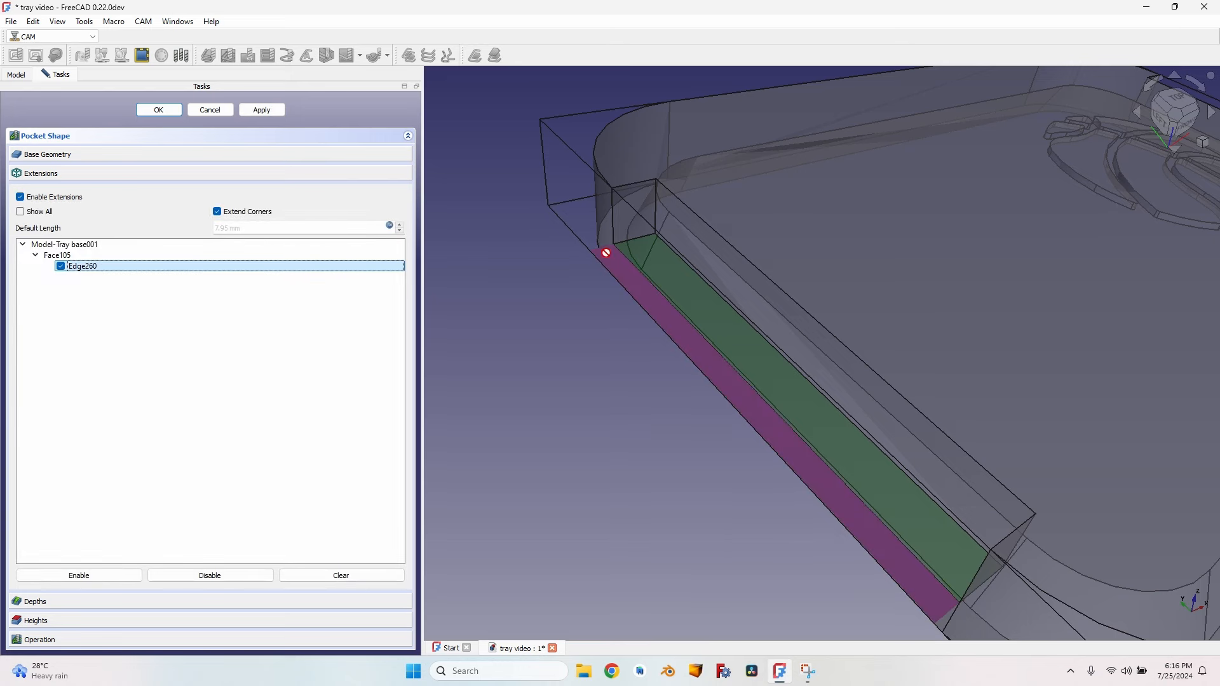
{"action": "left_click", "coordinate": [631, 255]}
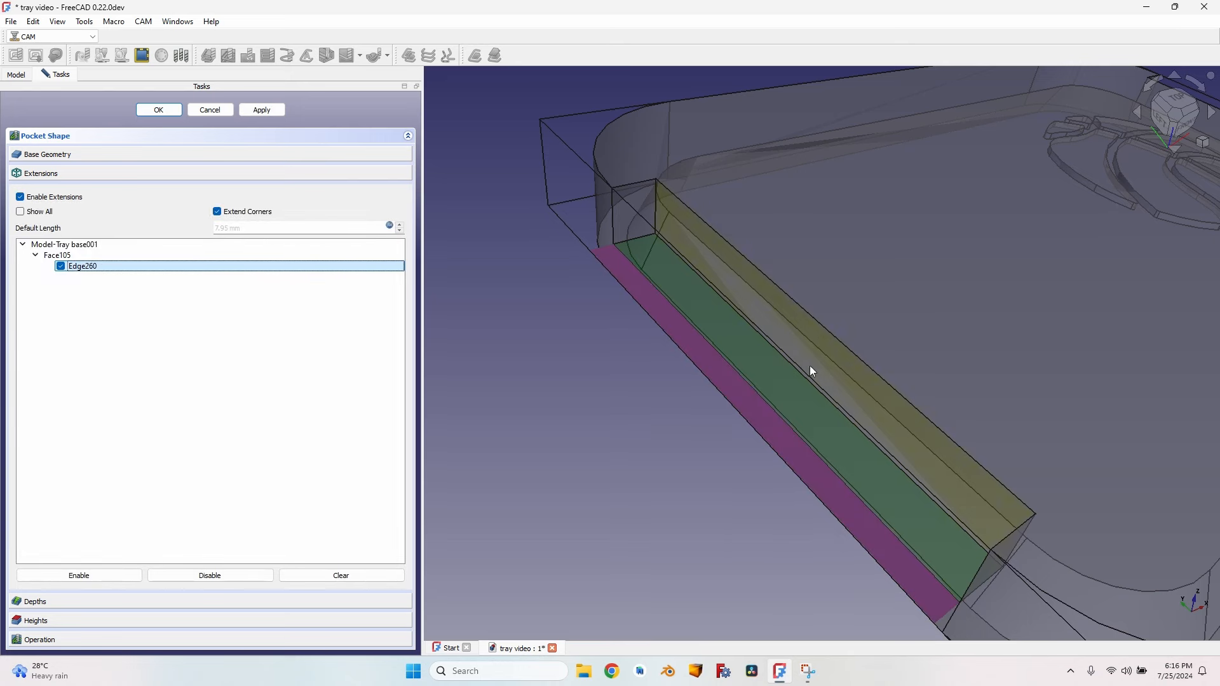
{"action": "left_click", "coordinate": [261, 110]}
Switch the pocket's Edge260 extension off and back on, and reapply the toolpath.
{"action": "middle_click_drag", "start_coordinate": [678, 313], "coordinate": [738, 353]}
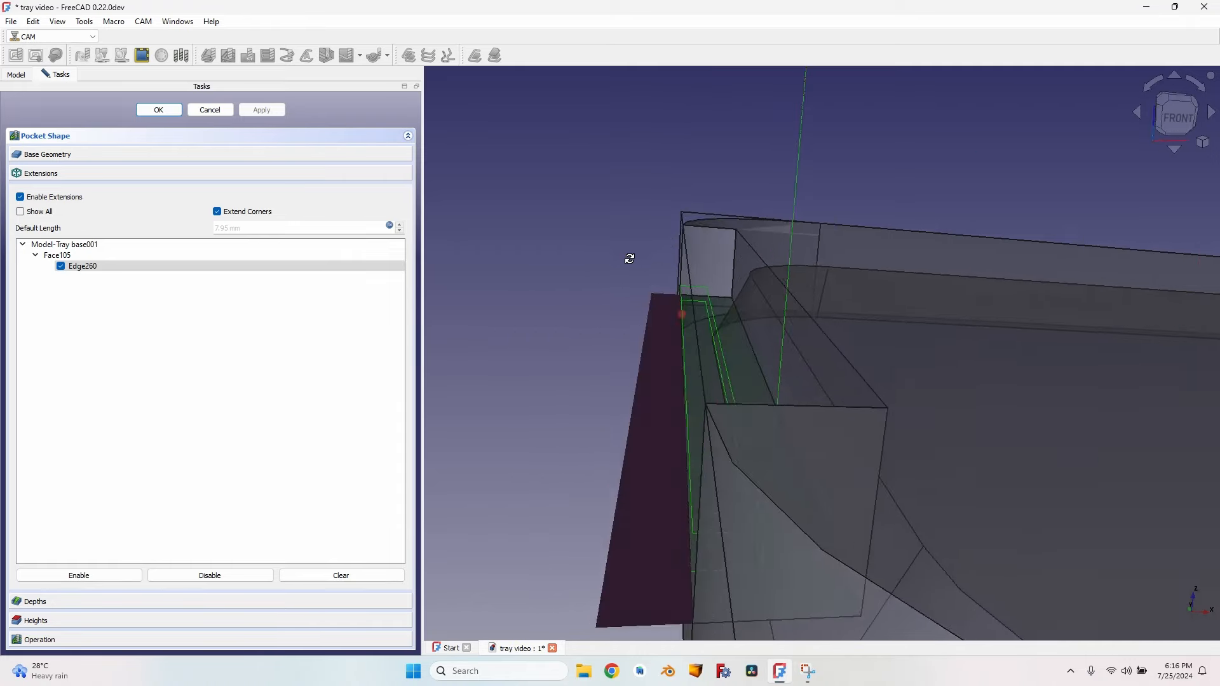
{"action": "scroll", "coordinate": [738, 354], "scroll_direction": "down", "scroll_amount": 3}
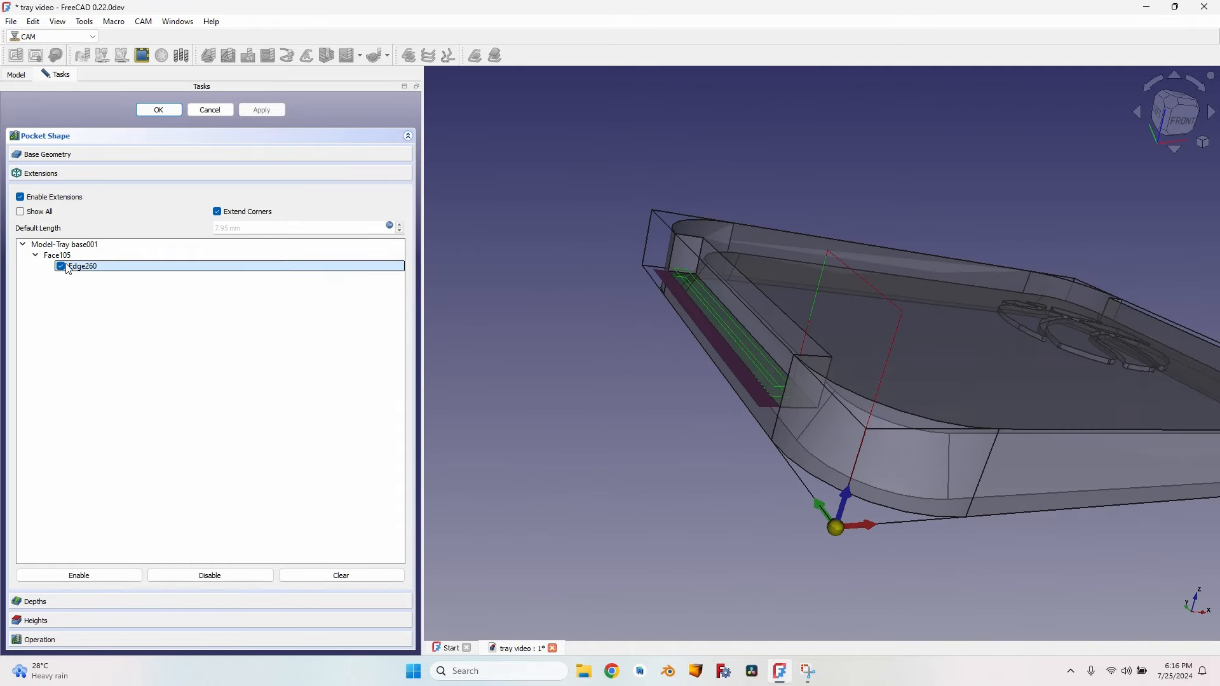
{"action": "scroll", "coordinate": [673, 357], "scroll_direction": "up", "scroll_amount": 3}
{"action": "middle_click_drag", "start_coordinate": [669, 351], "coordinate": [672, 394]}
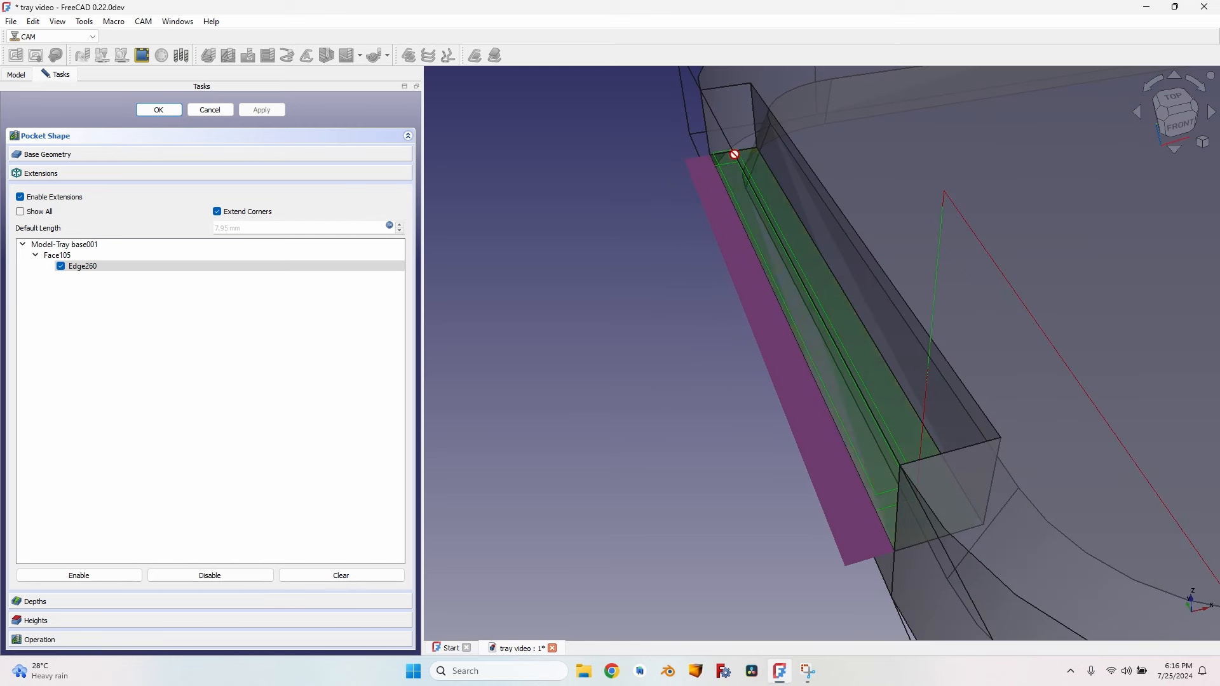
{"action": "left_click", "coordinate": [855, 443]}
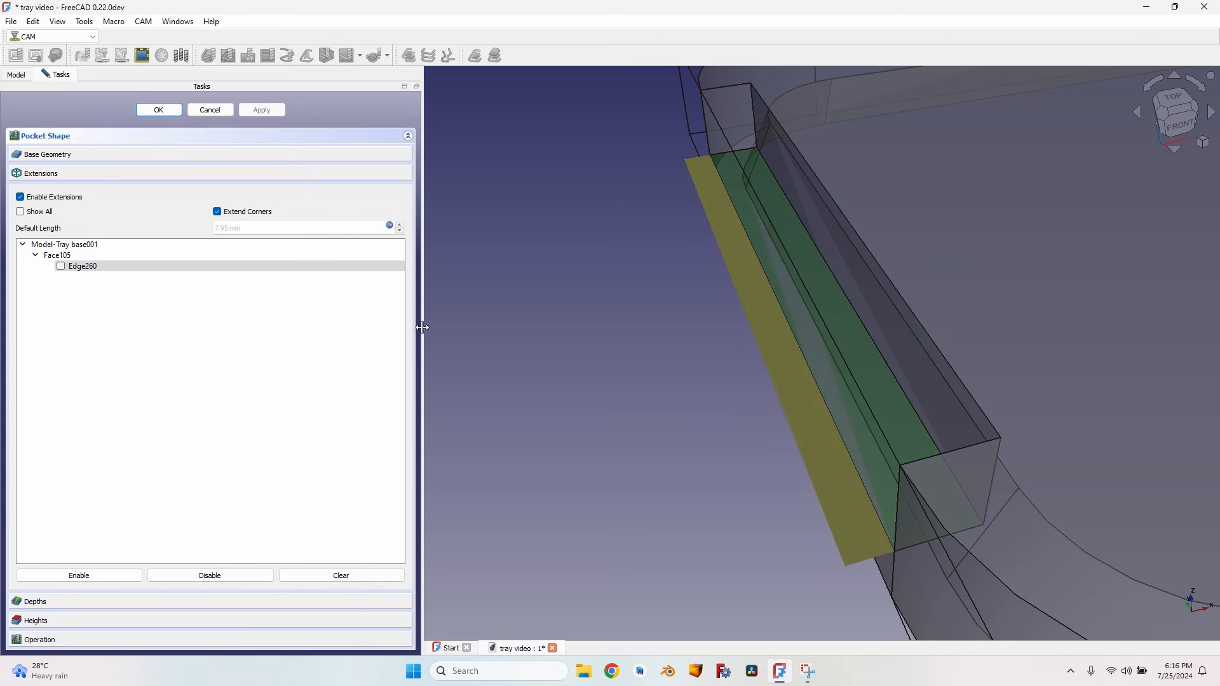
{"action": "left_click", "coordinate": [61, 267]}
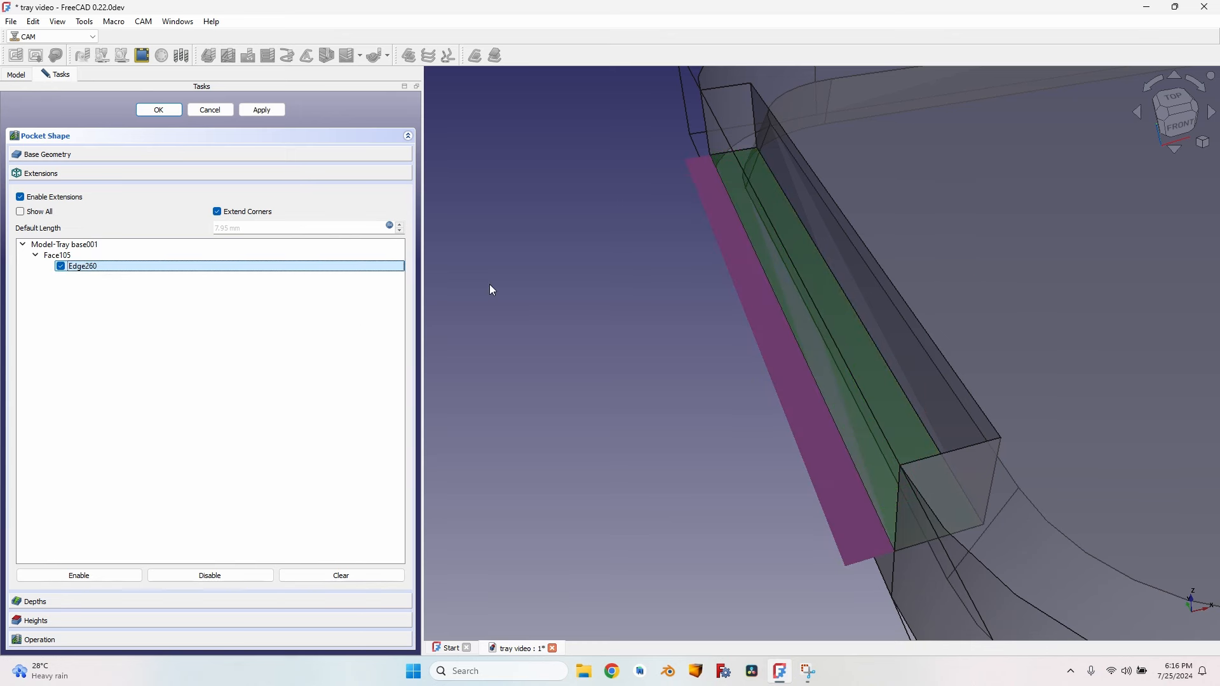
{"action": "left_click", "coordinate": [263, 115]}
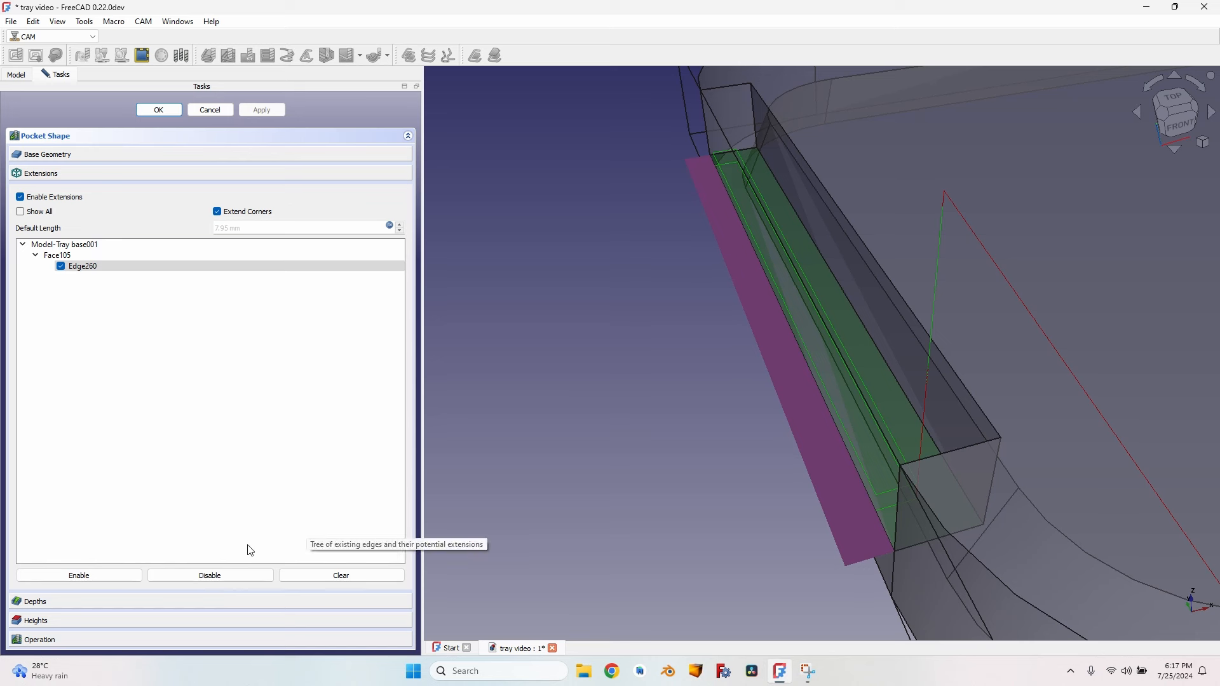
Clear the pocket operation's step-down expression, set Step Down to 2 mm, and apply the toolpath.
{"action": "left_click", "coordinate": [126, 602]}
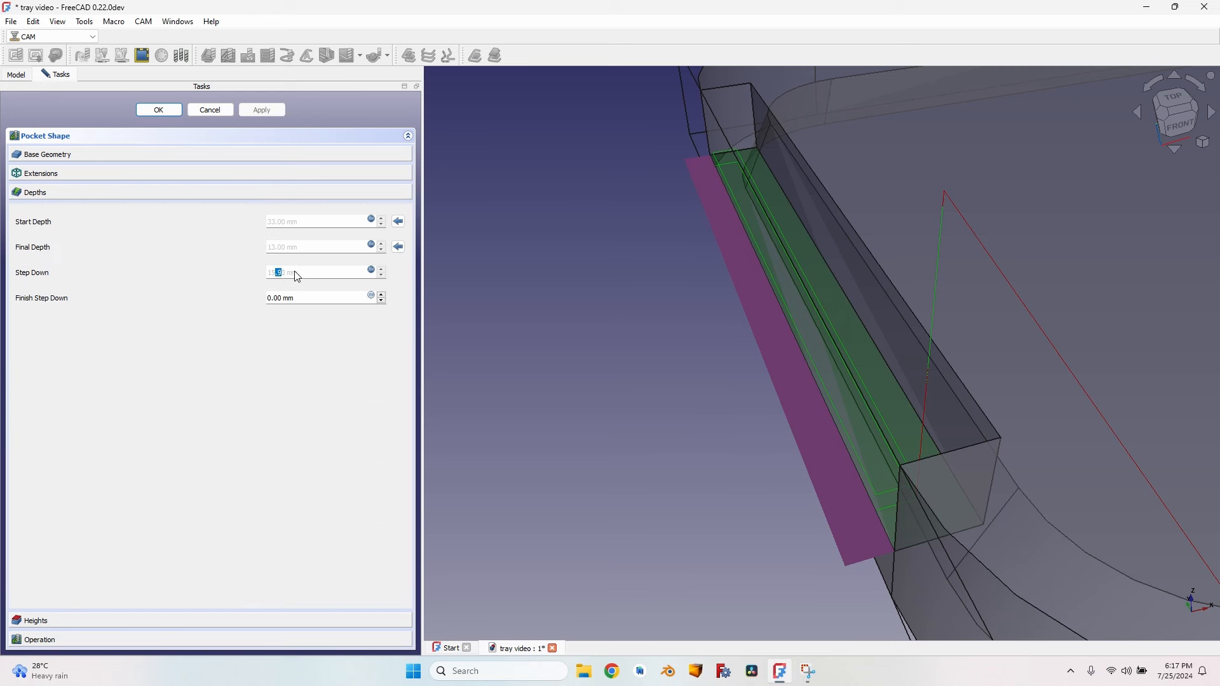
{"action": "left_click", "coordinate": [372, 272]}
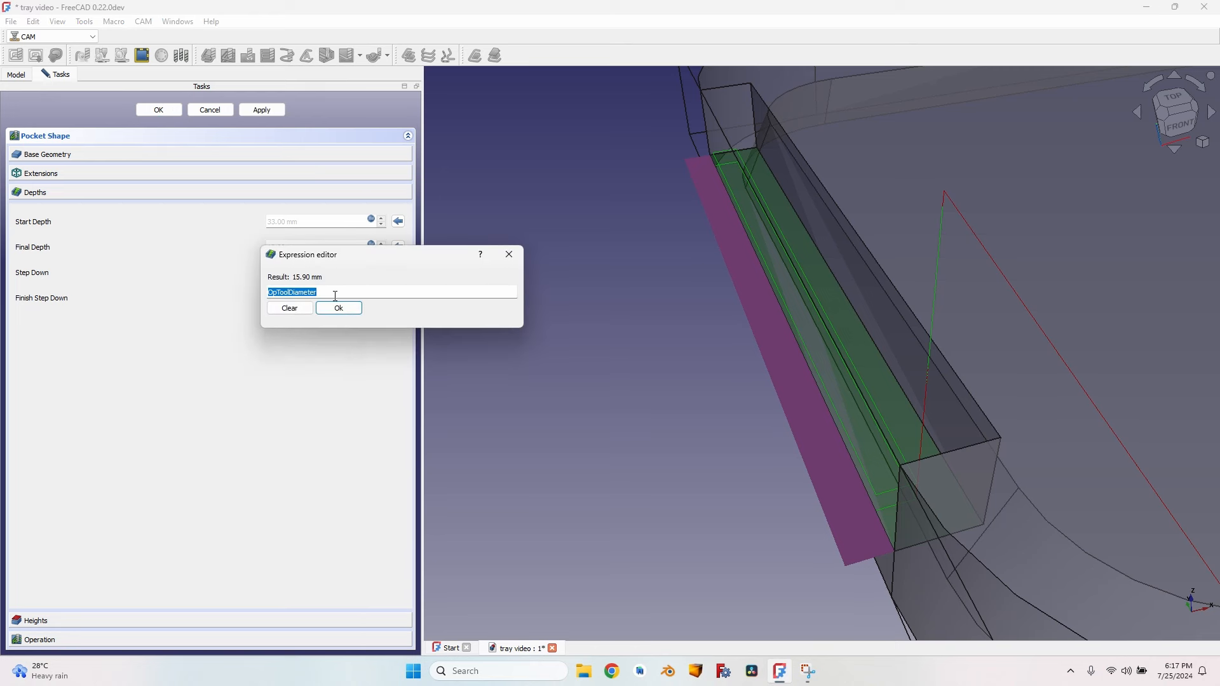
{"action": "left_click", "coordinate": [290, 308]}
{"action": "double_click", "coordinate": [287, 274]}
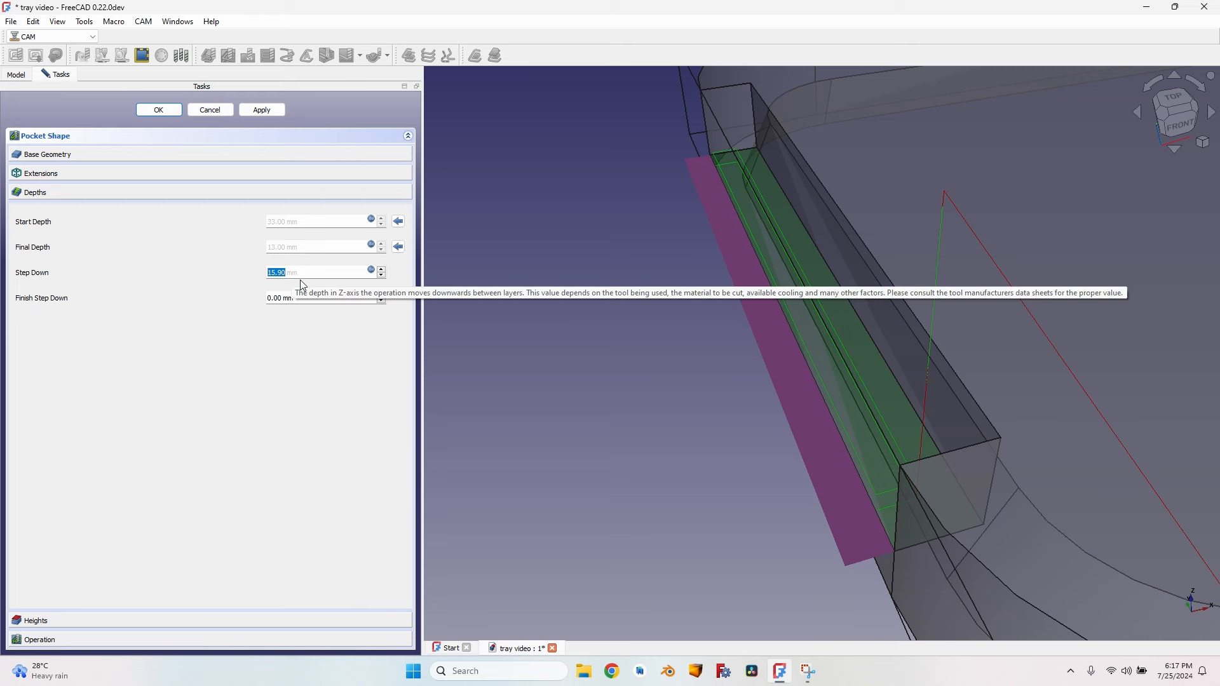
{"action": "type", "text": "2"}
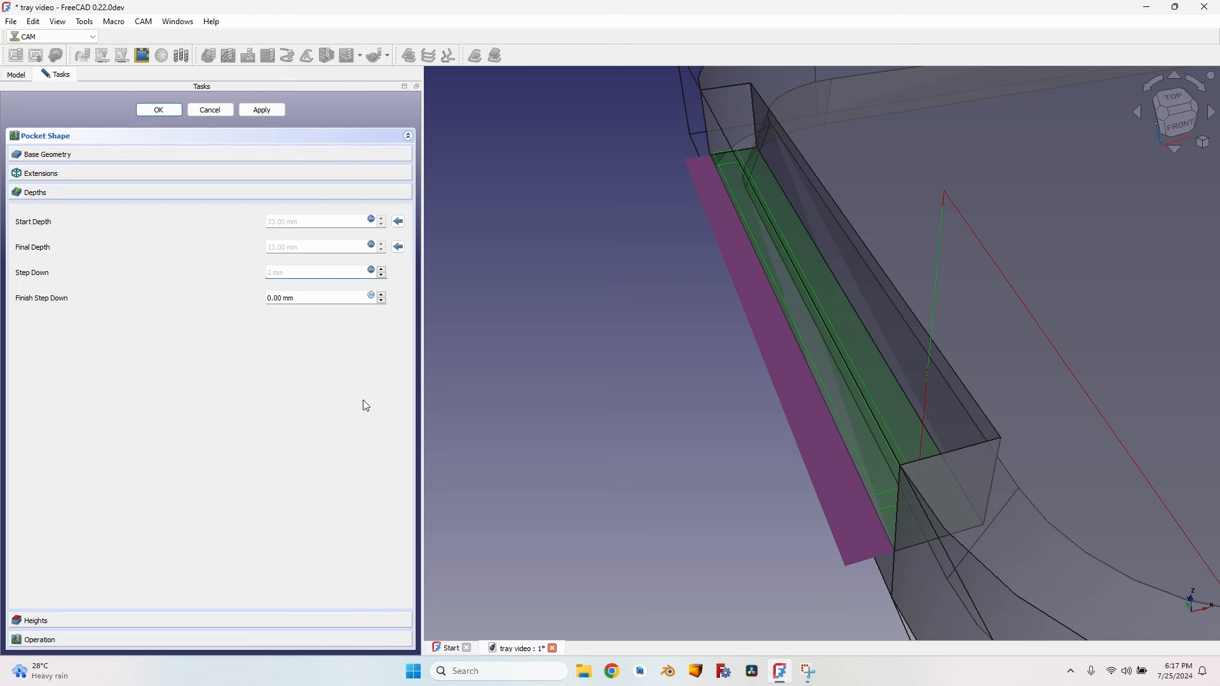
{"action": "key", "text": "Tab"}
{"action": "left_click", "coordinate": [258, 121]}
{"action": "middle_click_drag", "start_coordinate": [746, 419], "coordinate": [737, 251]}
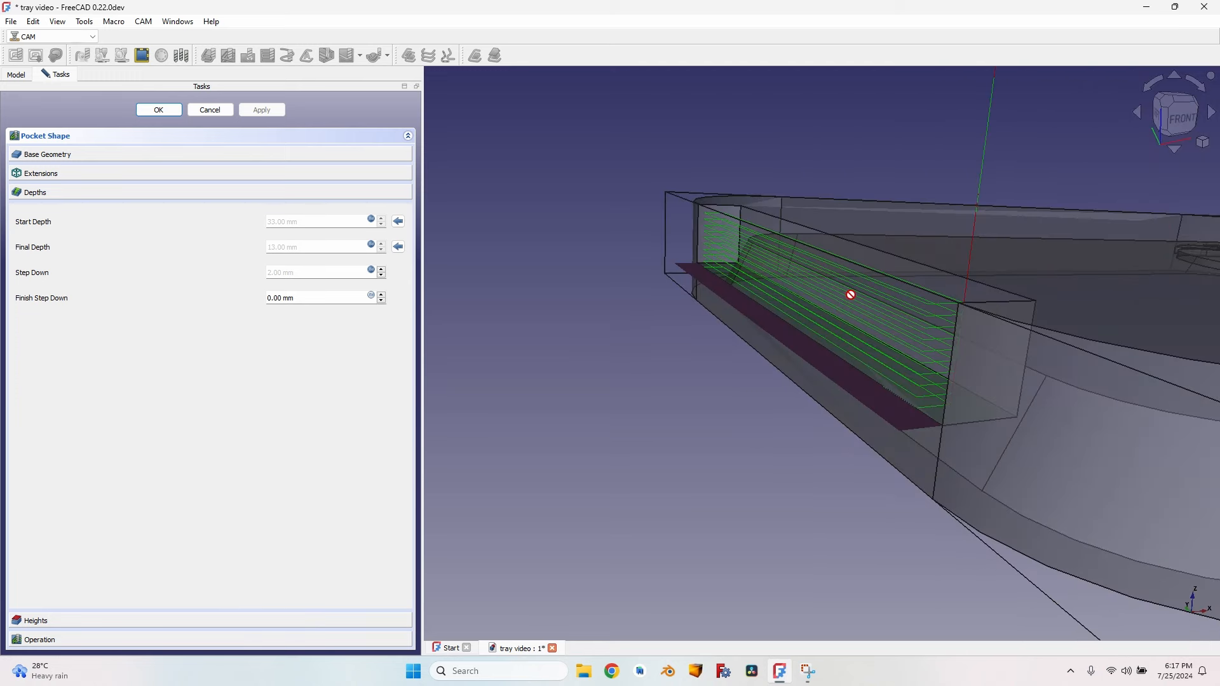
Add the floor face of the handle recess at the tray's opposite end to the pocket's base geometry.
{"action": "scroll", "coordinate": [898, 303], "scroll_direction": "down", "scroll_amount": 9}
{"action": "middle_click_drag", "start_coordinate": [870, 303], "coordinate": [826, 376]}
{"action": "scroll", "coordinate": [890, 273], "scroll_direction": "up", "scroll_amount": 6}
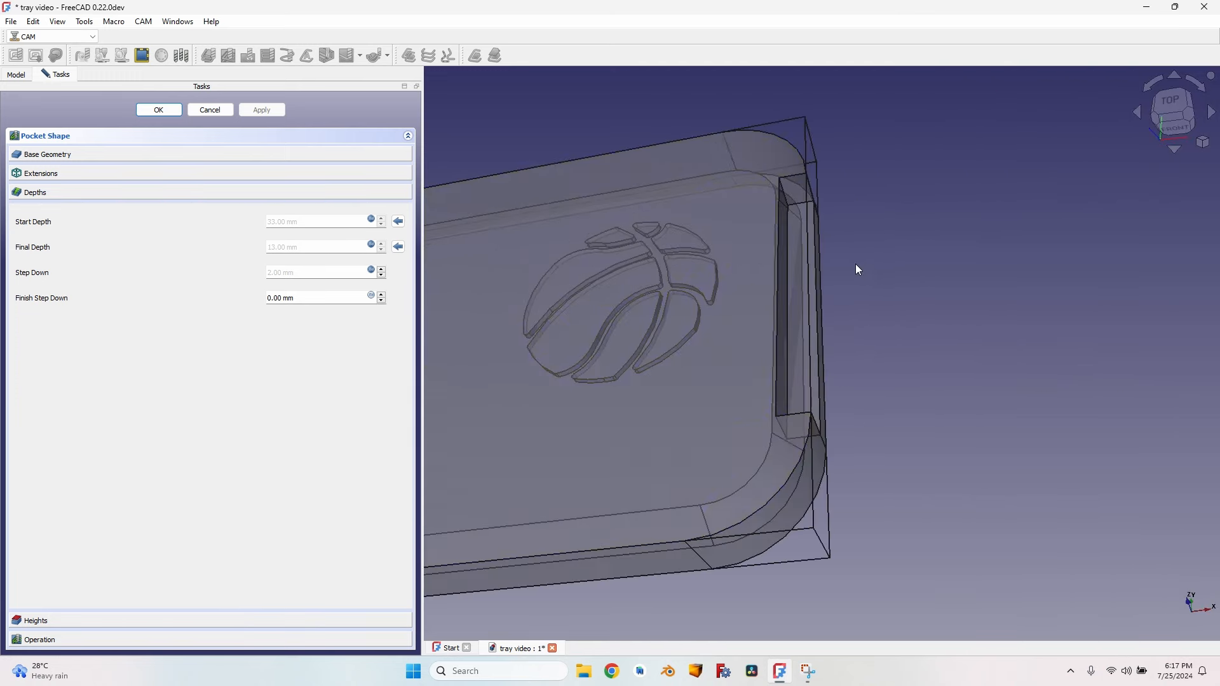
{"action": "left_click", "coordinate": [108, 154]}
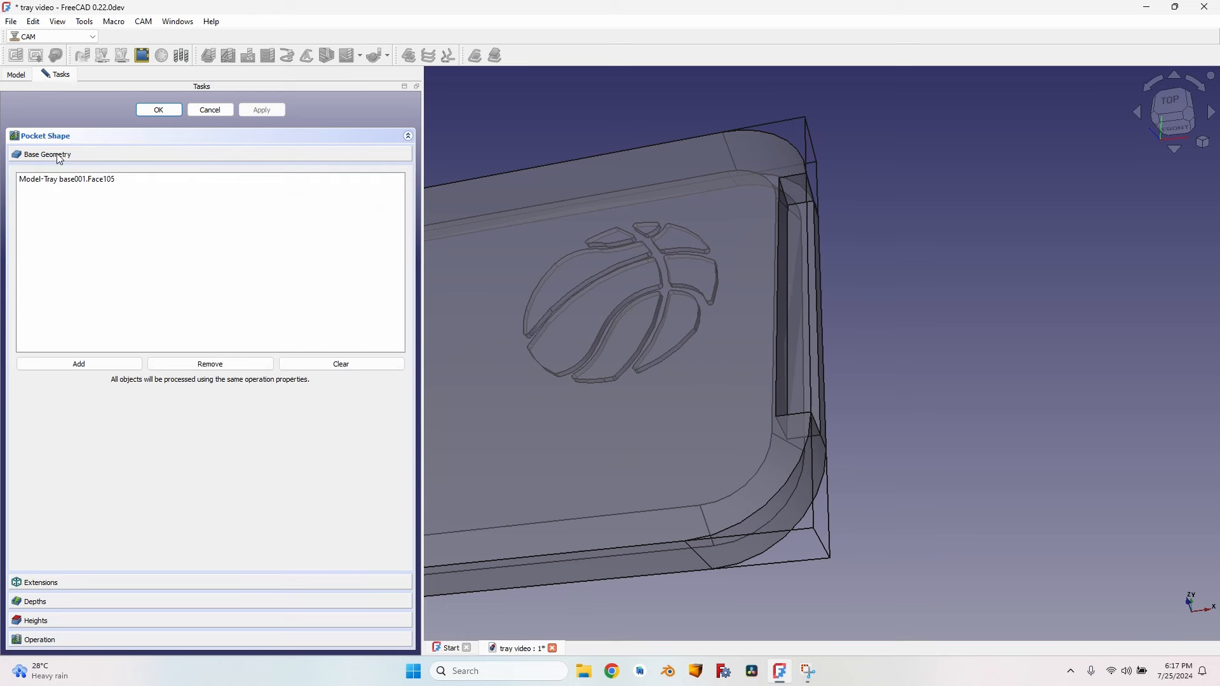
{"action": "left_click", "coordinate": [803, 316]}
{"action": "left_click", "coordinate": [78, 364]}
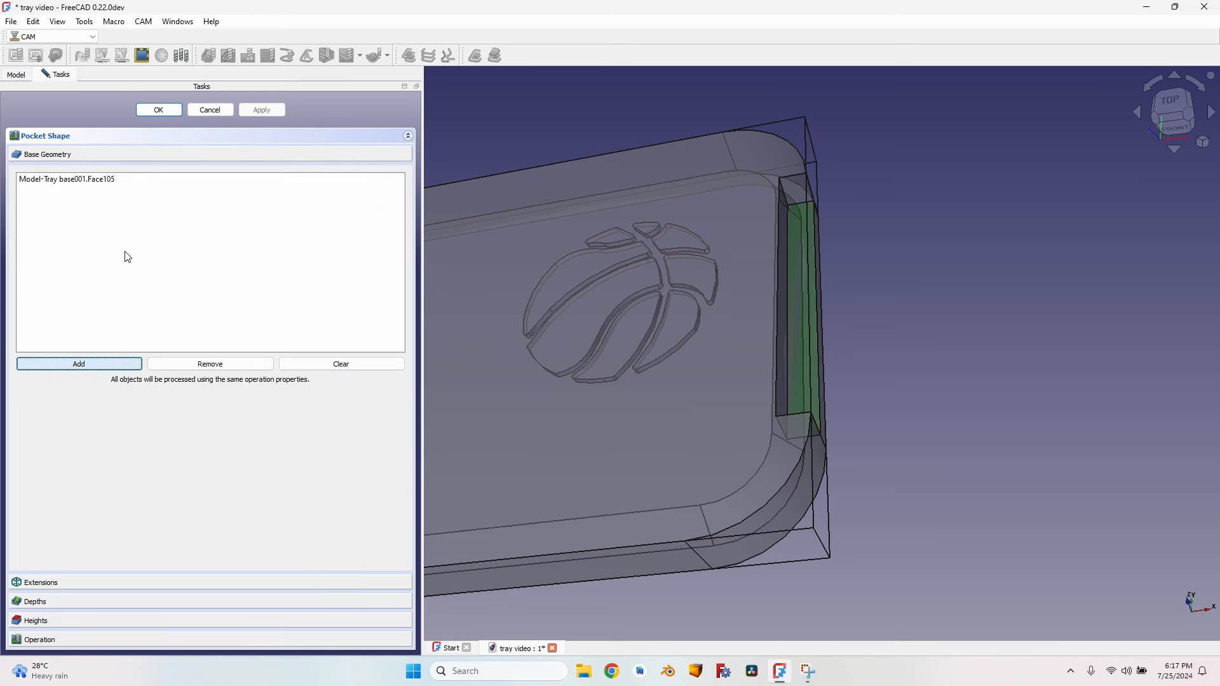
Enable the Edge256 extension for the second recess face, apply the toolpath, and accept the pocket operation.
{"action": "left_click", "coordinate": [123, 579]}
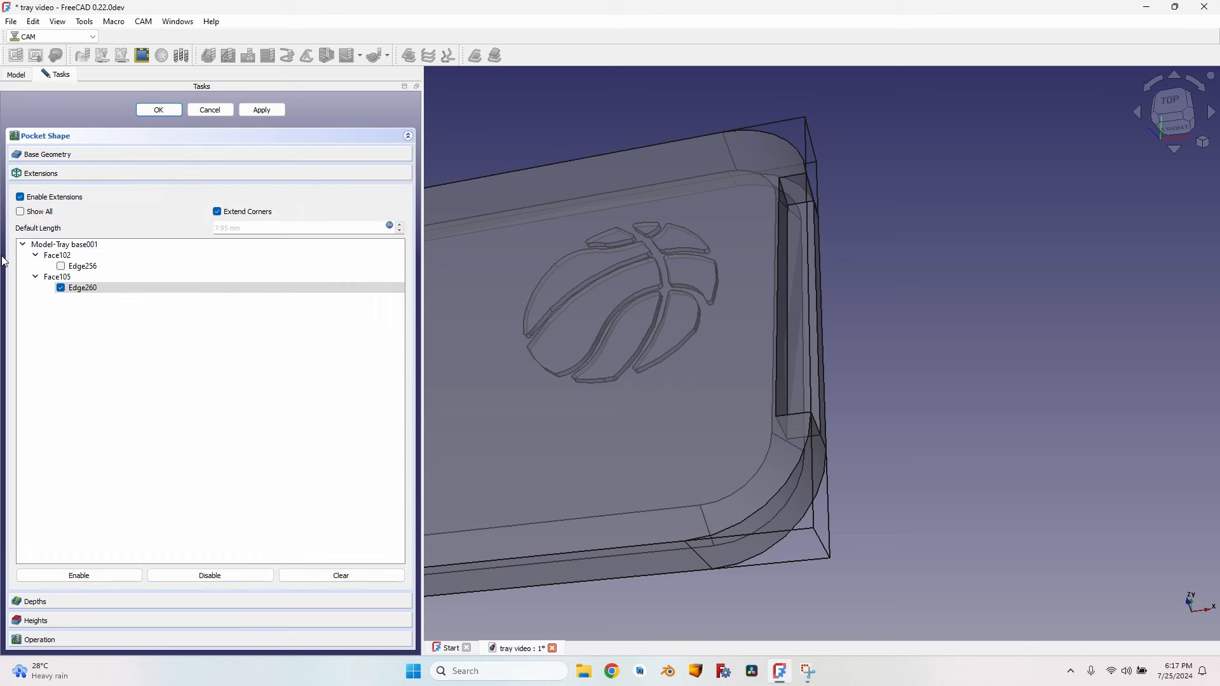
{"action": "left_click", "coordinate": [61, 267]}
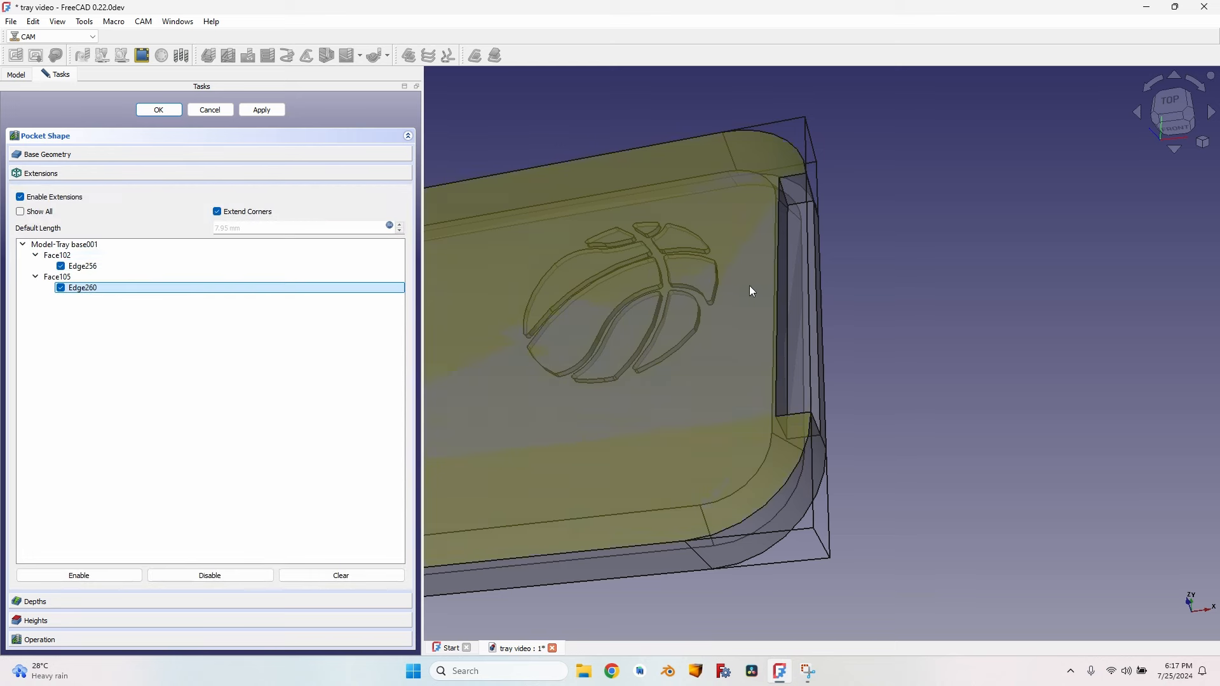
{"action": "left_click", "coordinate": [122, 268]}
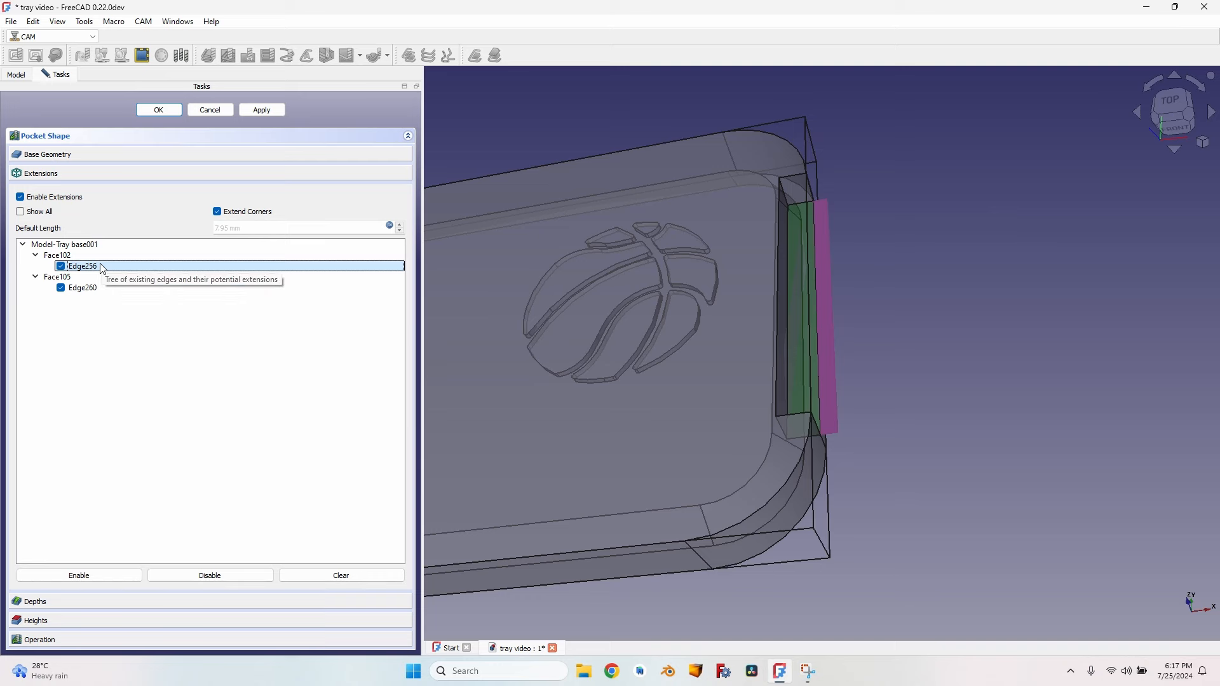
{"action": "left_click", "coordinate": [261, 110]}
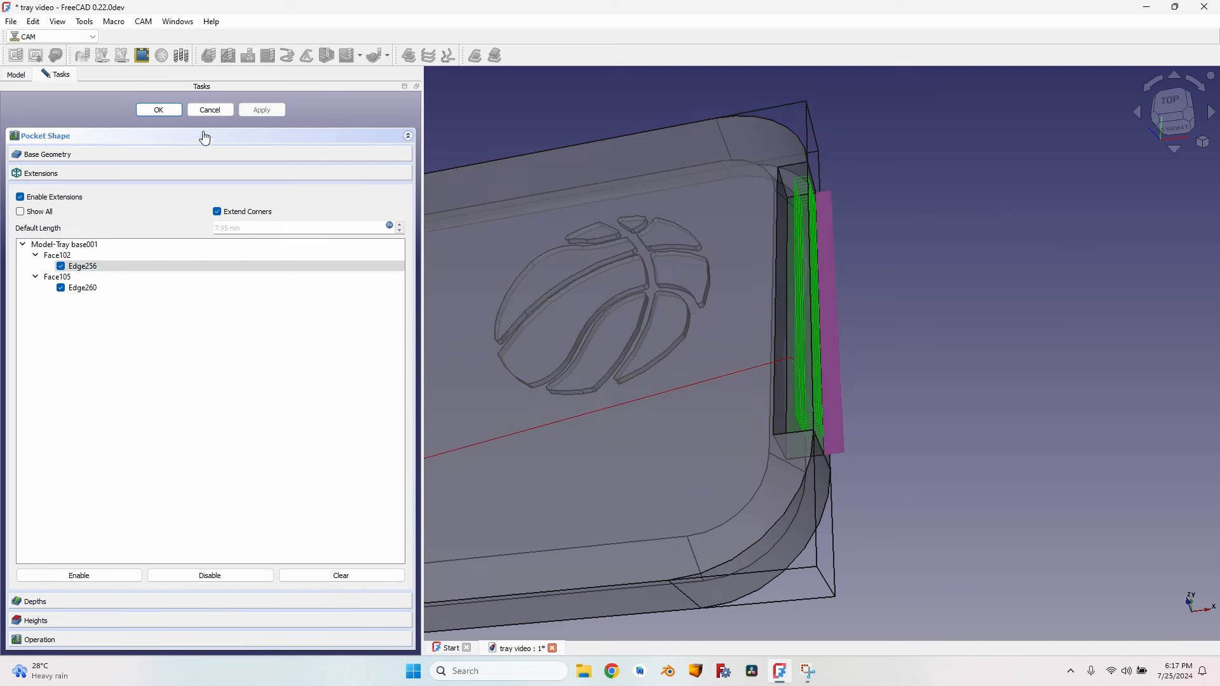
{"action": "left_click", "coordinate": [159, 110]}
Examine the pocket toolpaths in both handle recesses, checking the step-down passes and the recess ends.
{"action": "middle_click_drag", "start_coordinate": [556, 257], "coordinate": [597, 262]}
{"action": "scroll", "coordinate": [620, 306], "scroll_direction": "down", "scroll_amount": 5}
{"action": "scroll", "coordinate": [564, 286], "scroll_direction": "up", "scroll_amount": 6}
{"action": "scroll", "coordinate": [621, 253], "scroll_direction": "up", "scroll_amount": 4}
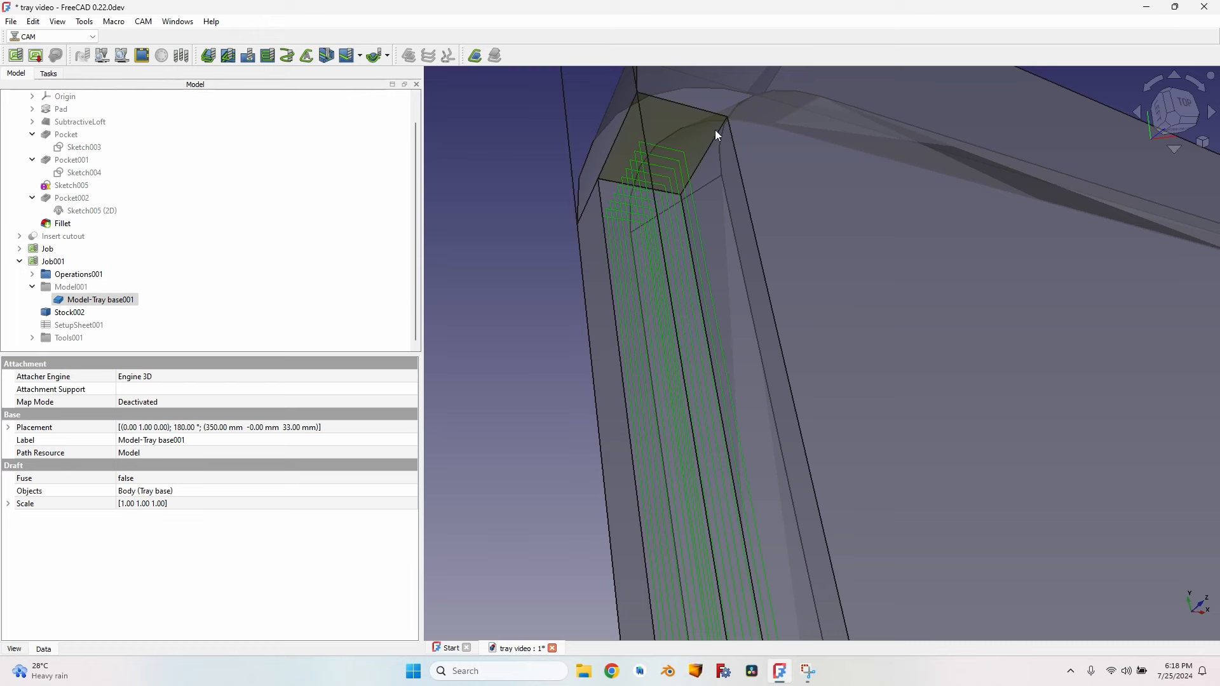
{"action": "scroll", "coordinate": [696, 267], "scroll_direction": "down", "scroll_amount": 8}
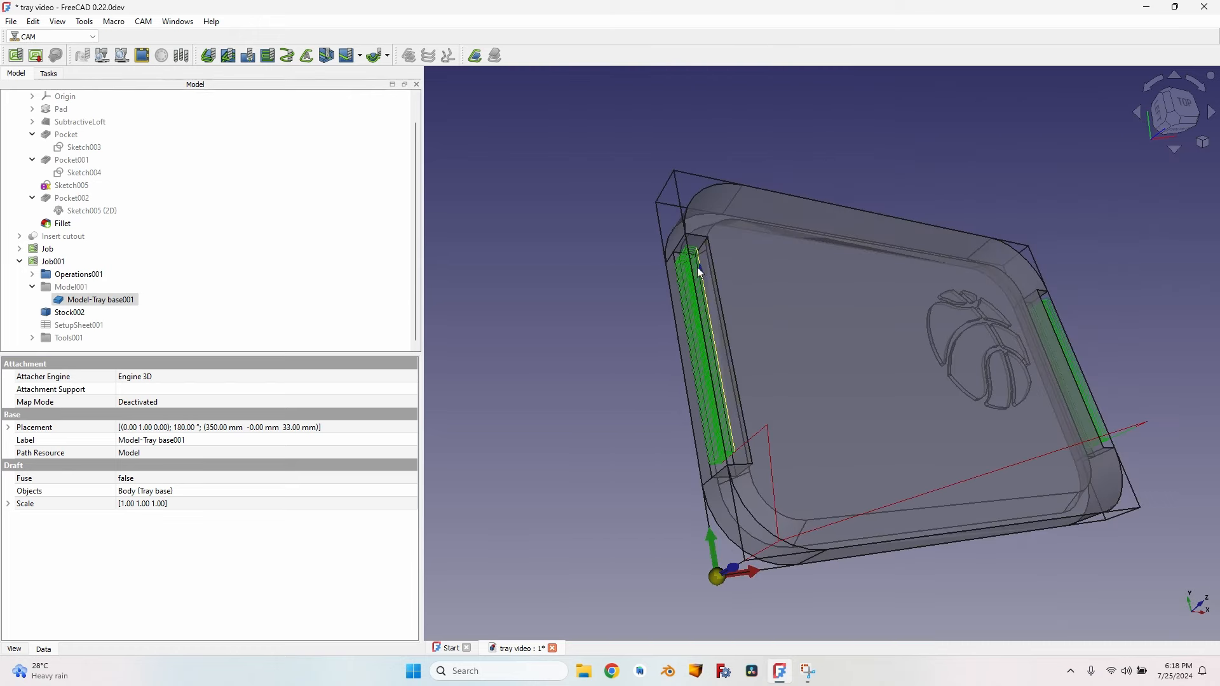
{"action": "middle_click_drag", "start_coordinate": [697, 267], "coordinate": [593, 182]}
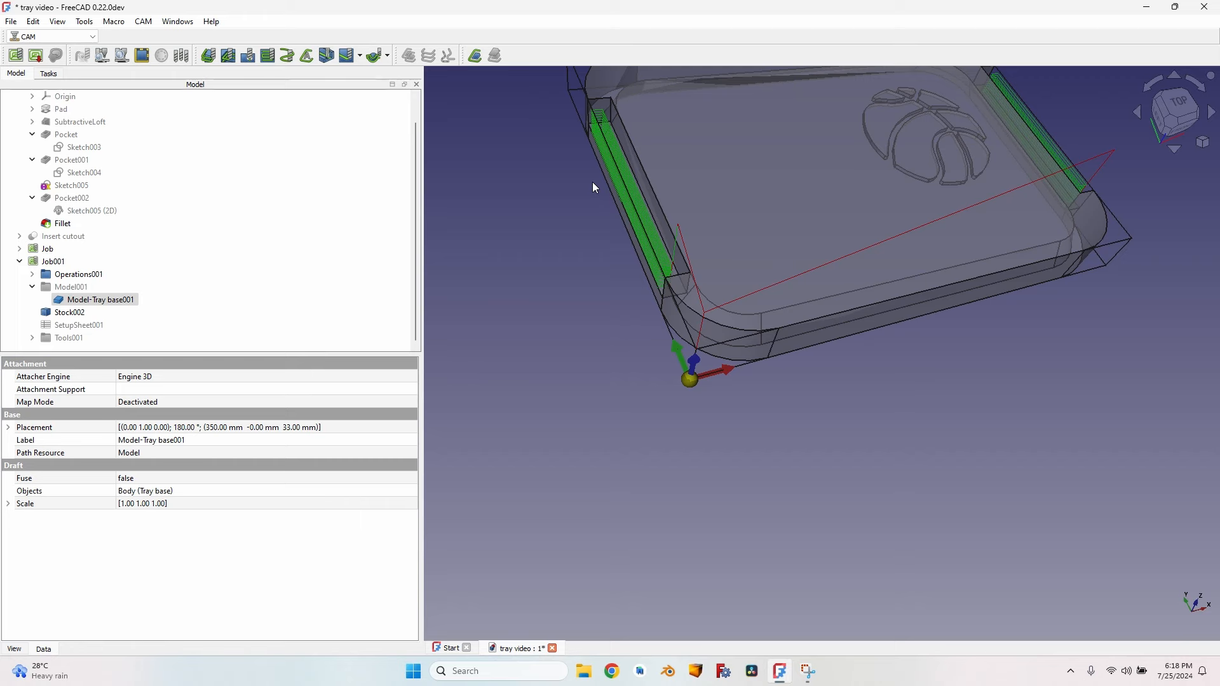
{"action": "scroll", "coordinate": [592, 182], "scroll_direction": "up", "scroll_amount": 5}
{"action": "middle_click_drag", "start_coordinate": [648, 245], "coordinate": [706, 341]}
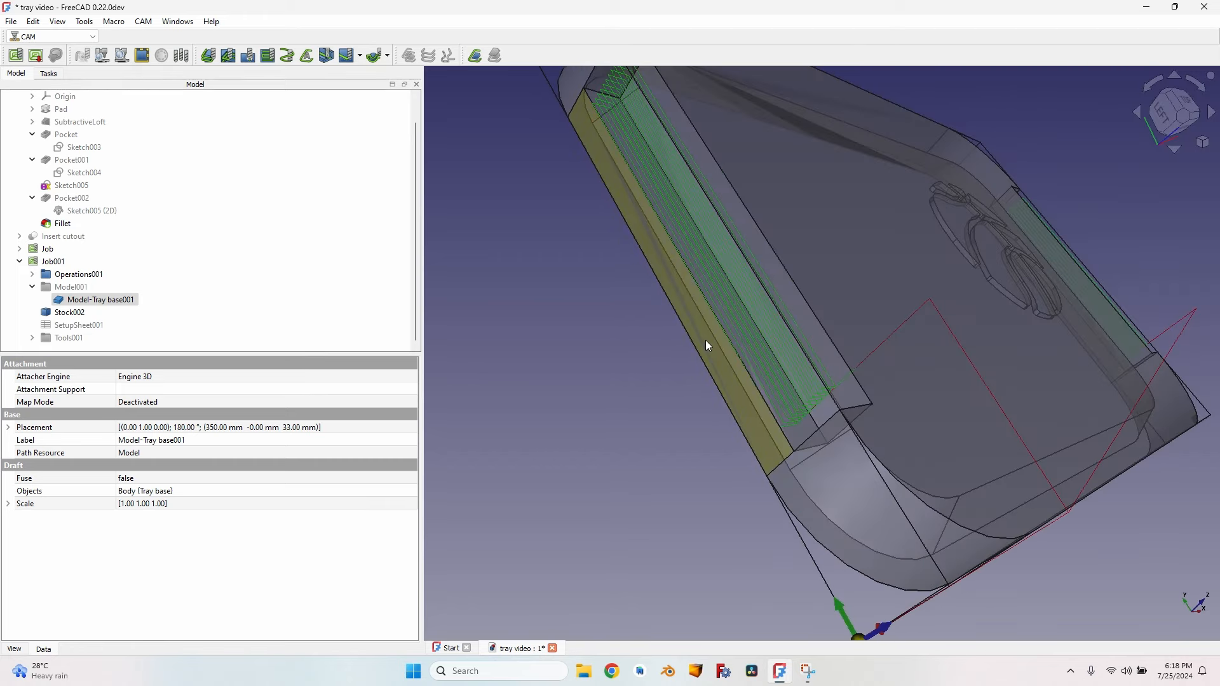
{"action": "scroll", "coordinate": [798, 445], "scroll_direction": "up", "scroll_amount": 5}
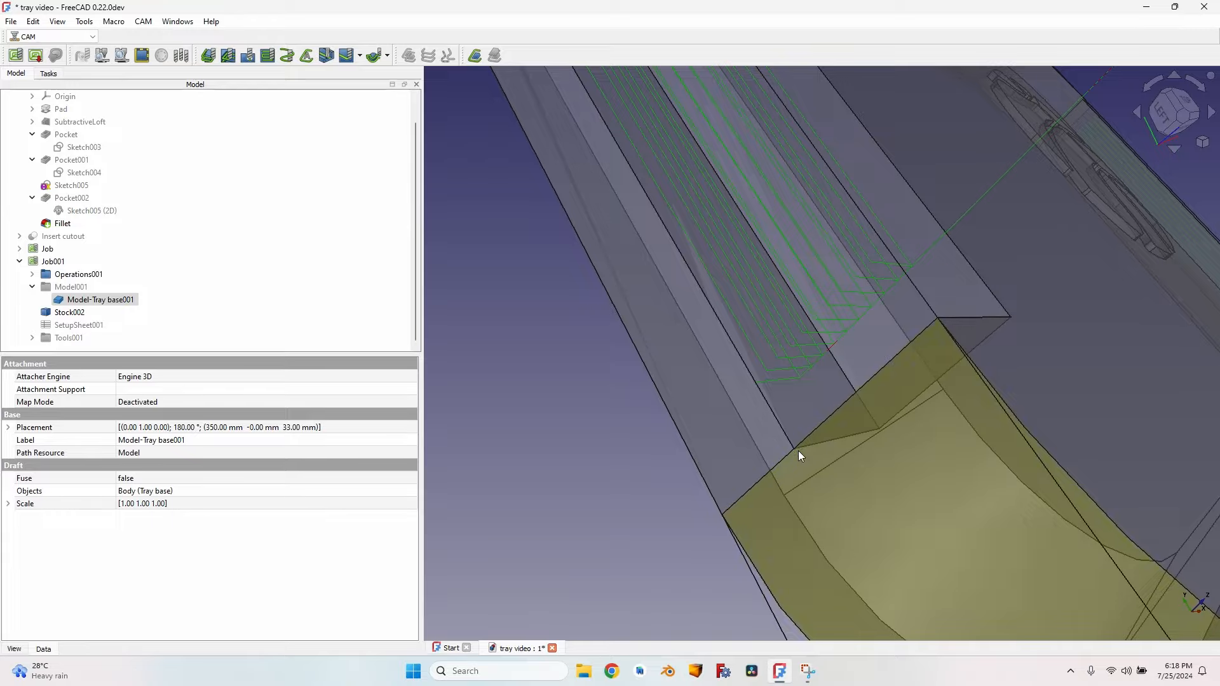
{"action": "scroll", "coordinate": [794, 449], "scroll_direction": "down", "scroll_amount": 8}
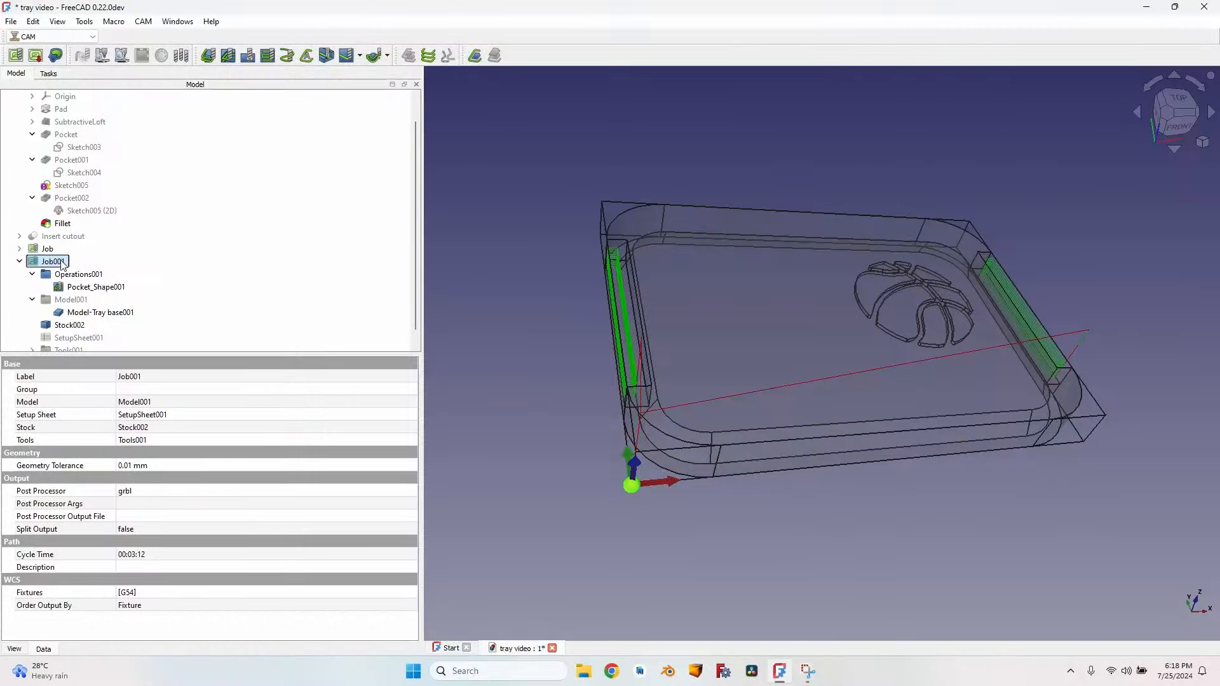
Rename Job001 as "Job handles" and the first job as "Job tray".
{"action": "key", "text": "F2"}
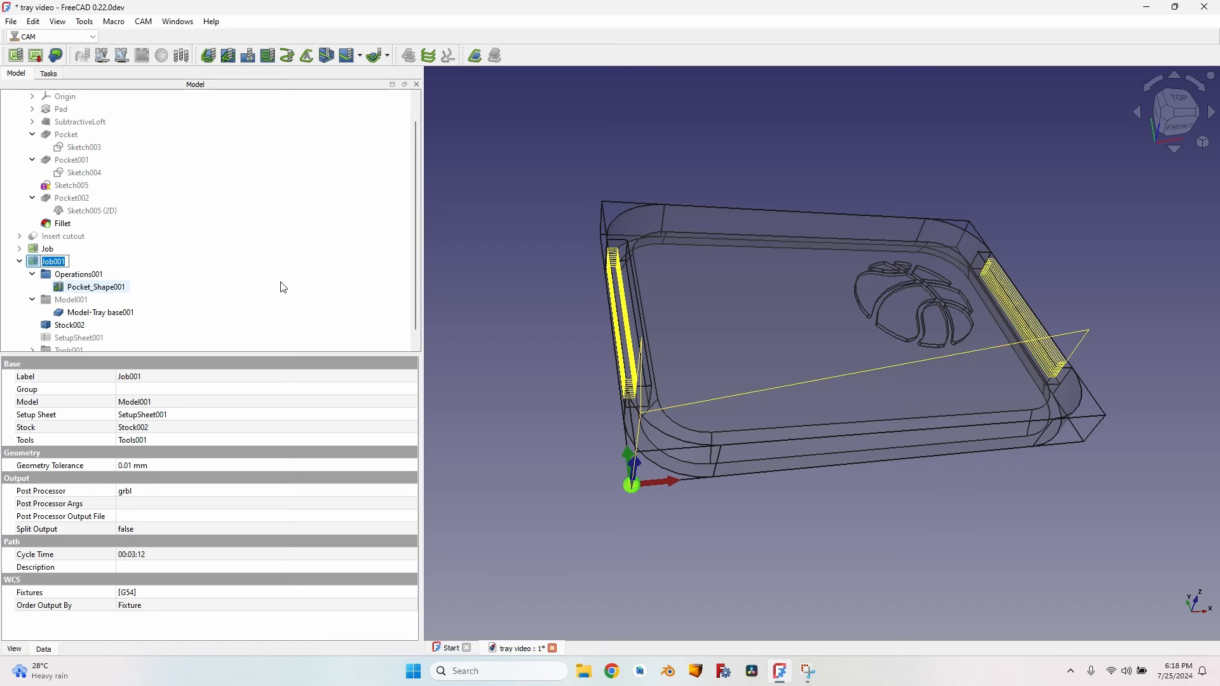
{"action": "type", "text": "Job"}
{"action": "key", "text": "Return"}
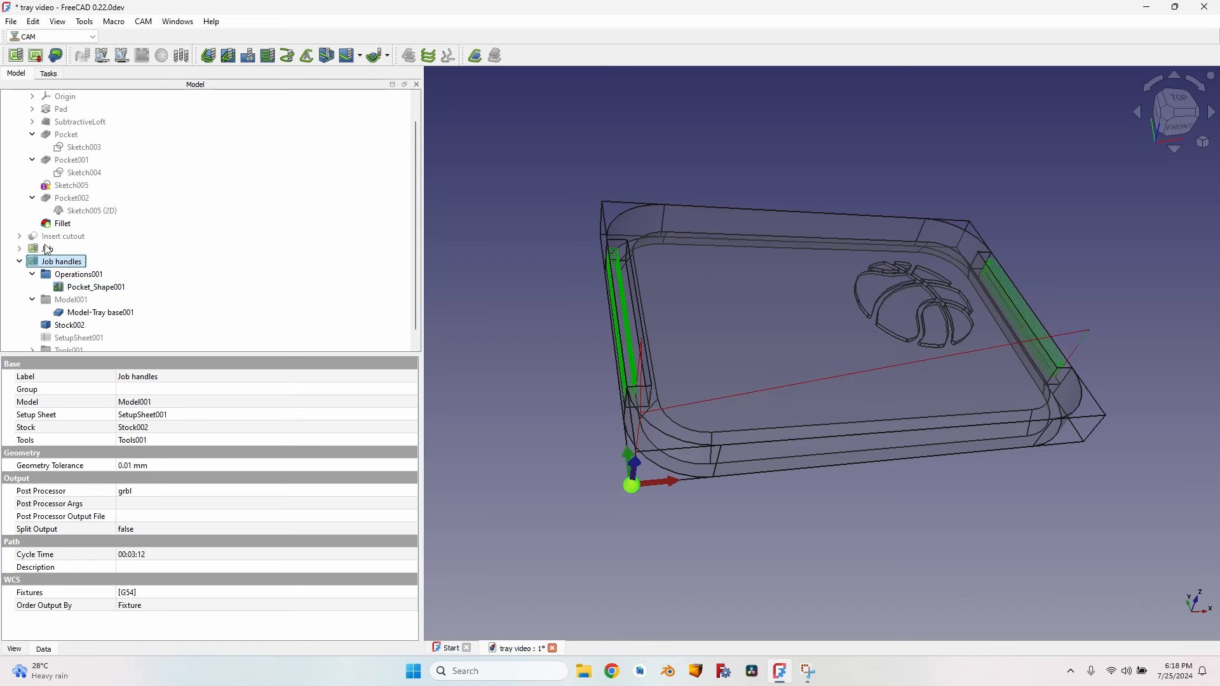
{"action": "left_click", "coordinate": [46, 250]}
{"action": "key", "text": "F2"}
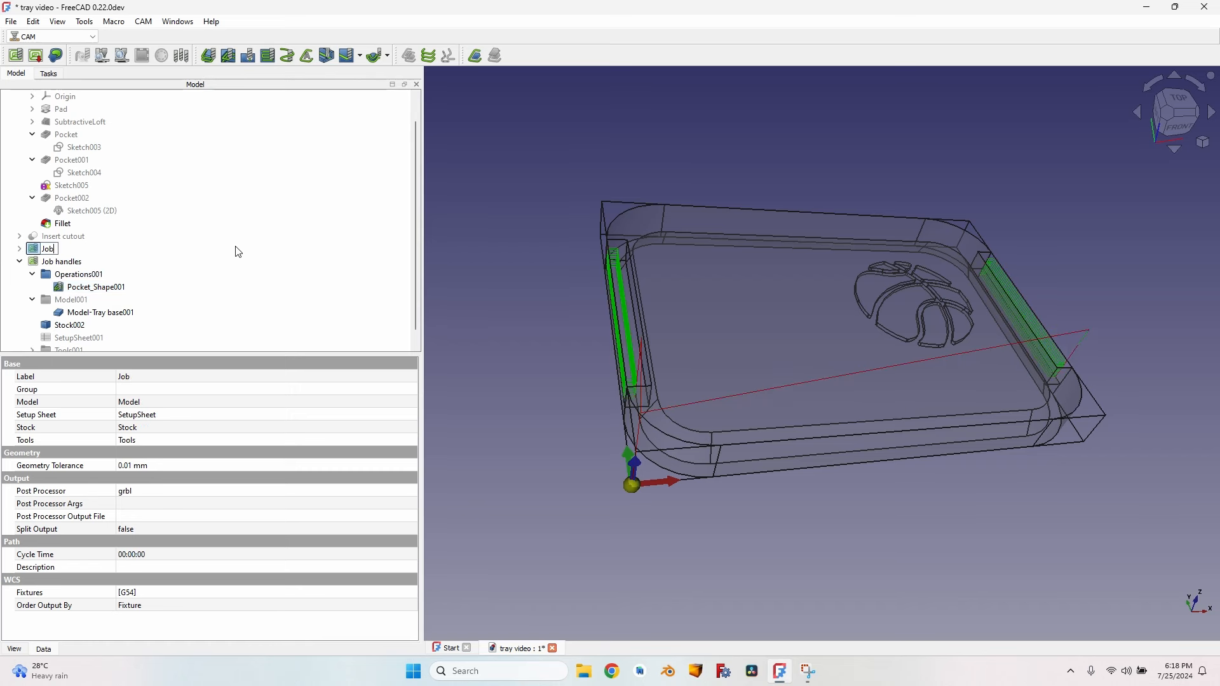
{"action": "type", "text": "tray"}
{"action": "key", "text": "Return"}
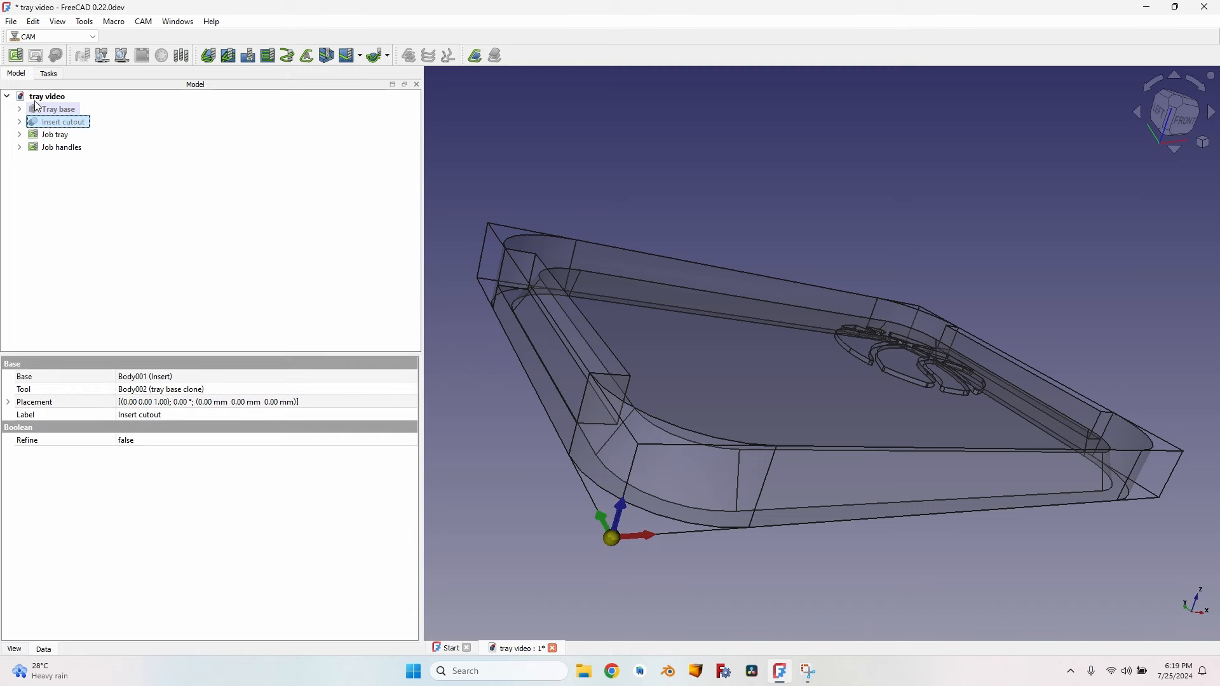
Create a CAM job for the Insert cutout model and add the 3 175 mm endmill to its tools.
{"action": "left_click", "coordinate": [16, 59]}
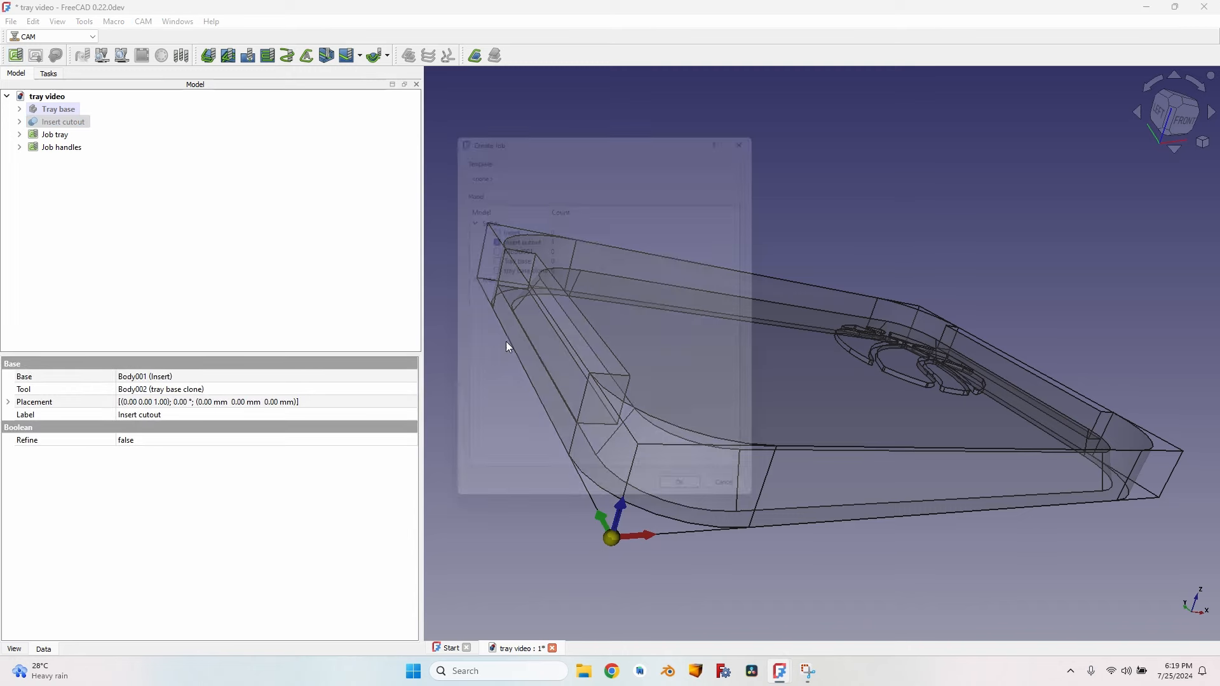
{"action": "left_click", "coordinate": [697, 510]}
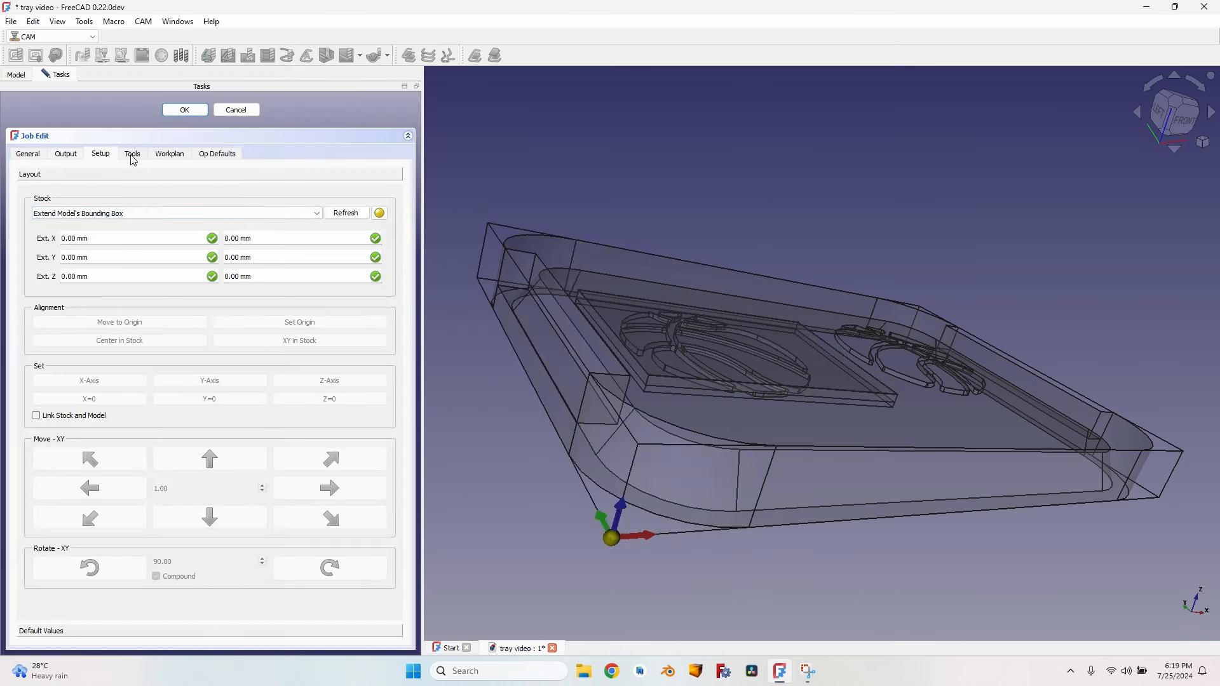
{"action": "left_click", "coordinate": [210, 600]}
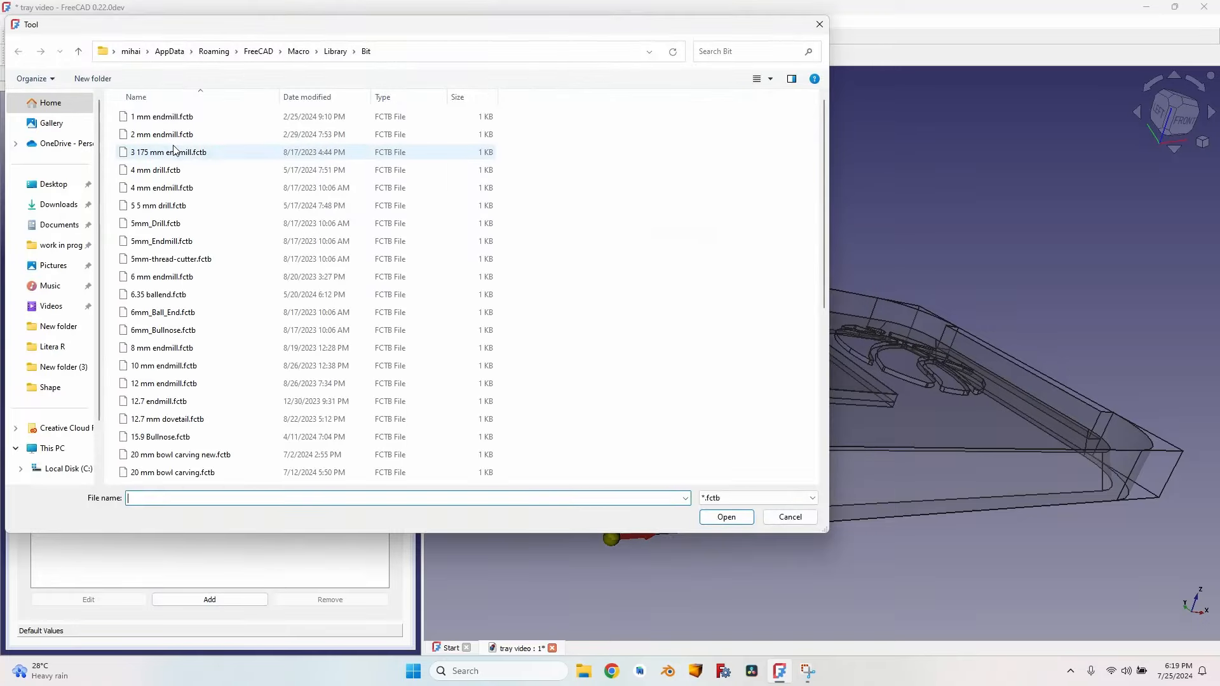
{"action": "double_click", "coordinate": [183, 153]}
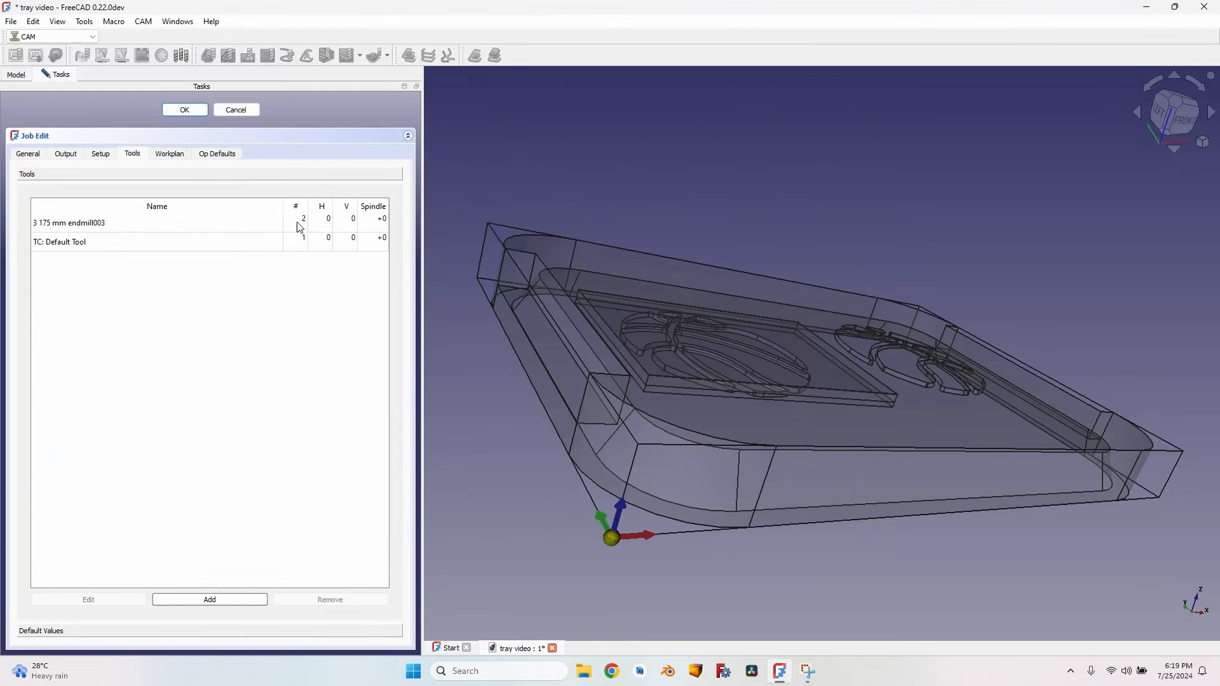
Set the endmill's horizontal and vertical feeds to 1000 and its spindle speed to 18500, and remove the default tool.
{"action": "double_click", "coordinate": [329, 222]}
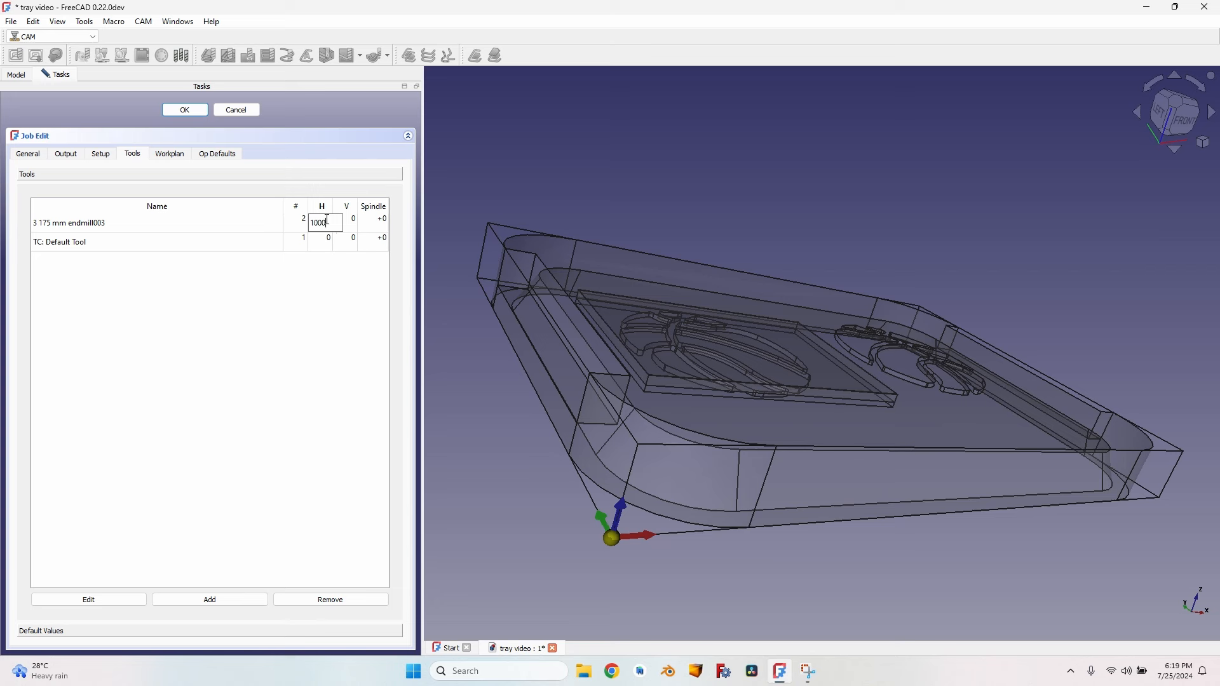
{"action": "key", "text": "Tab"}
{"action": "type", "text": "1000"}
{"action": "key", "text": "Tab"}
{"action": "type", "text": "18500"}
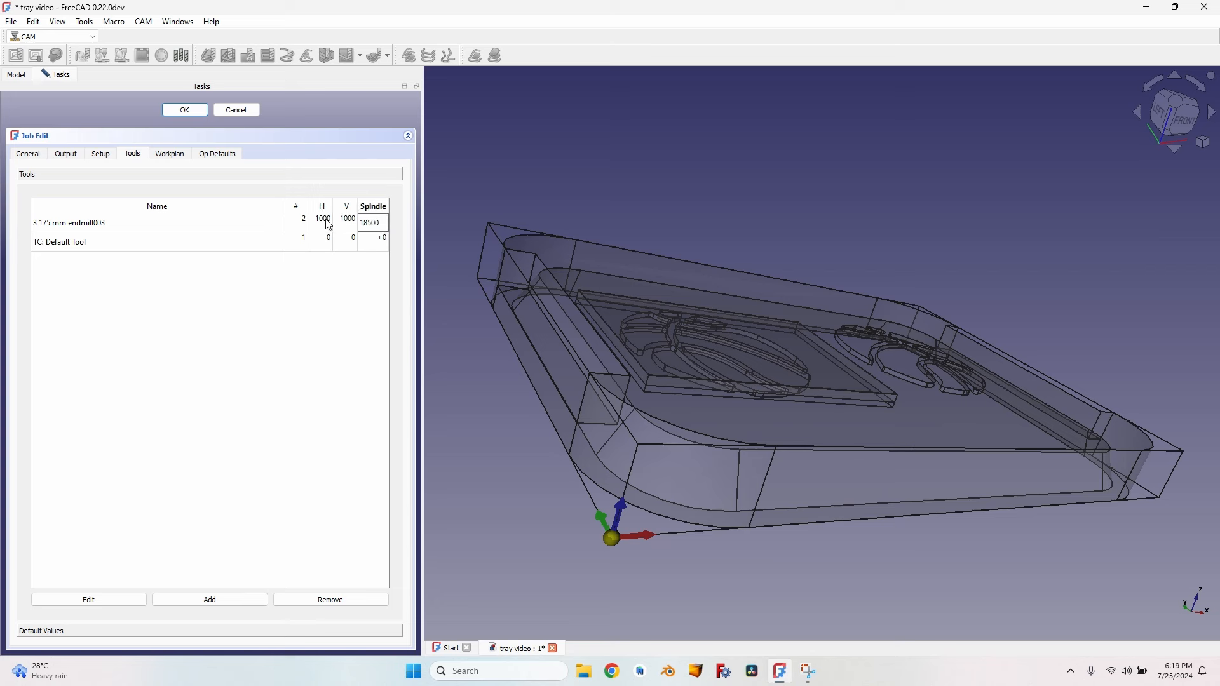
{"action": "key", "text": "Tab"}
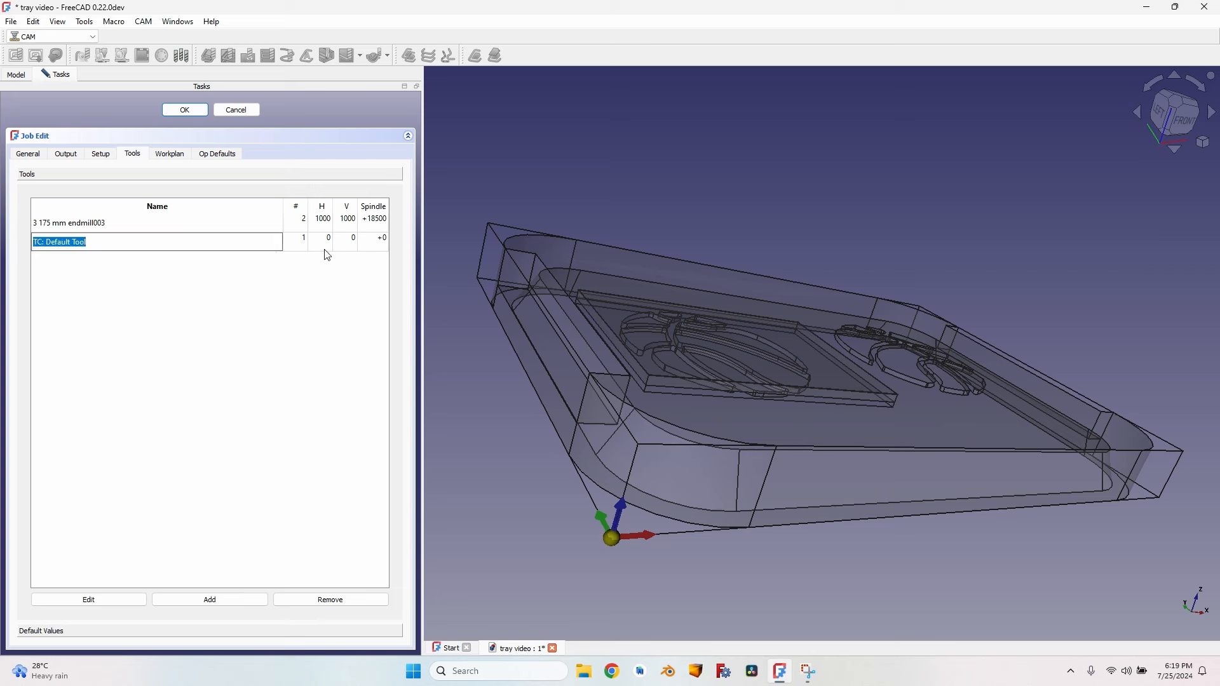
{"action": "left_click", "coordinate": [327, 600]}
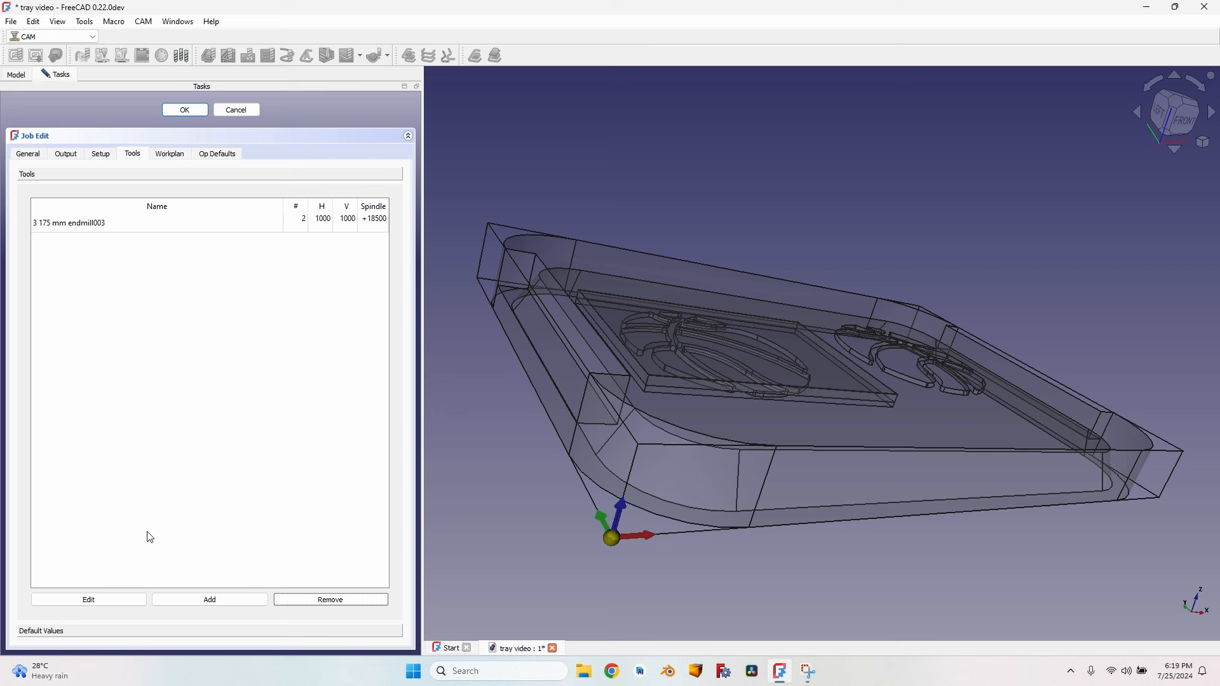
Set the job's default step down to 0.5 and its clearance offset to 3 mm, and accept the job.
{"action": "left_click", "coordinate": [100, 154]}
{"action": "left_click", "coordinate": [82, 631]}
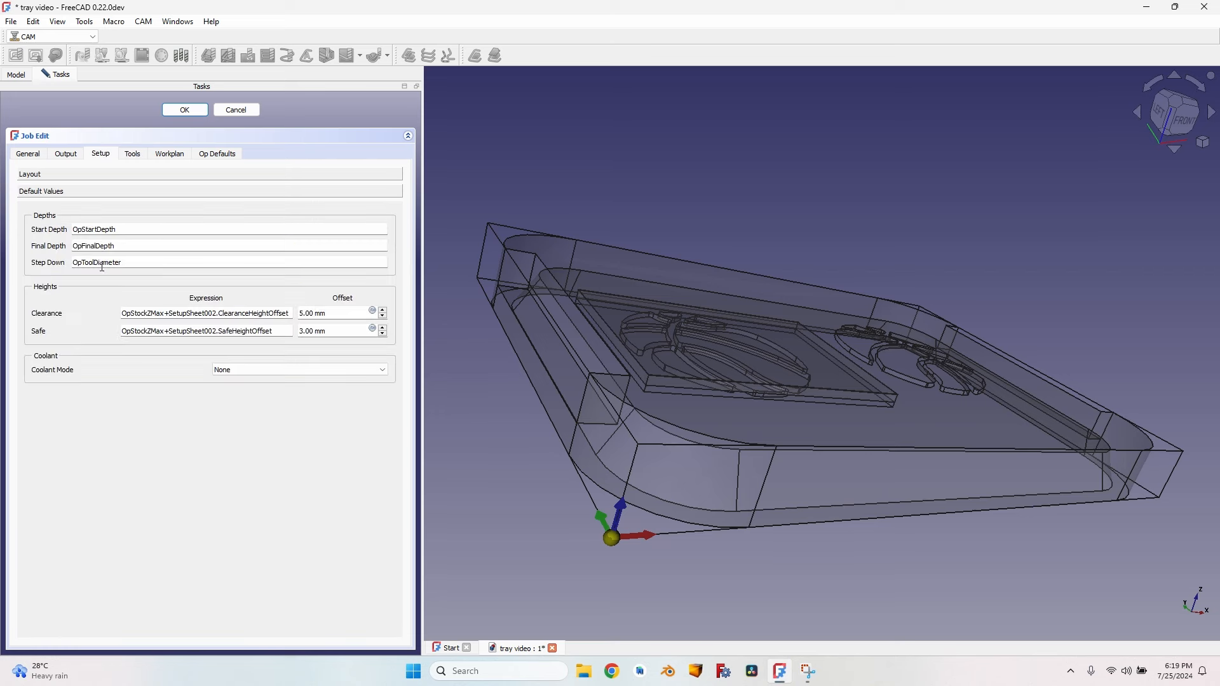
{"action": "double_click", "coordinate": [159, 262]}
{"action": "type", "text": "0"}
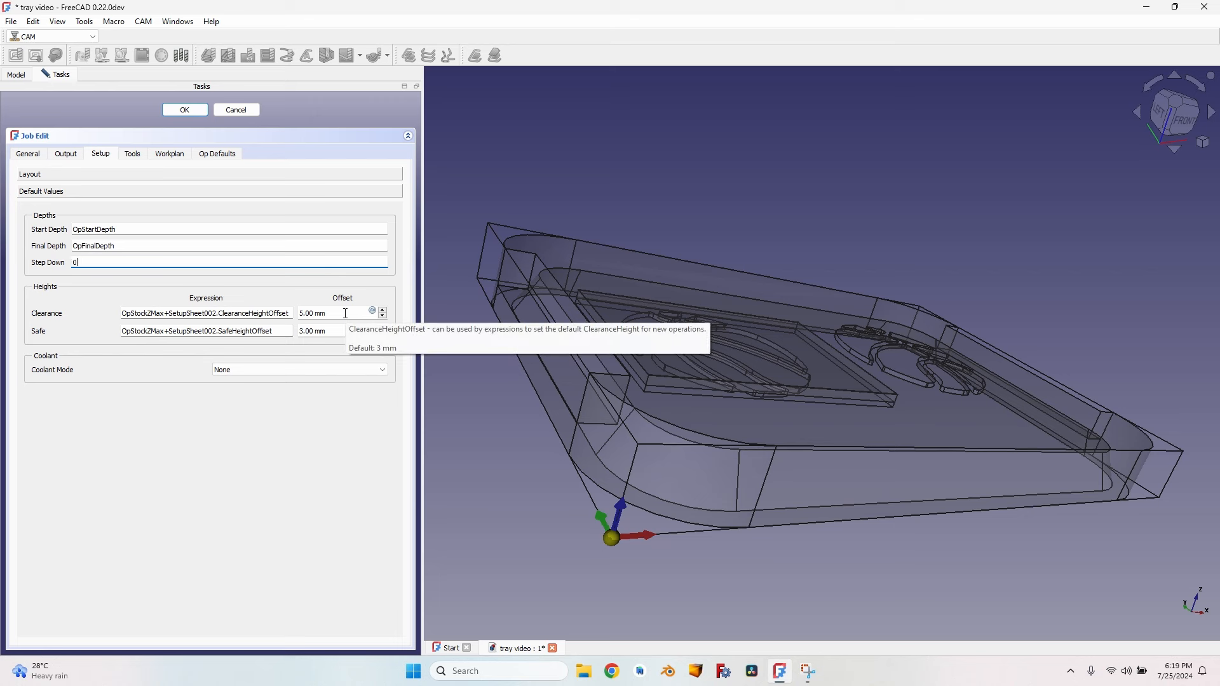
{"action": "type", "text": ".5"}
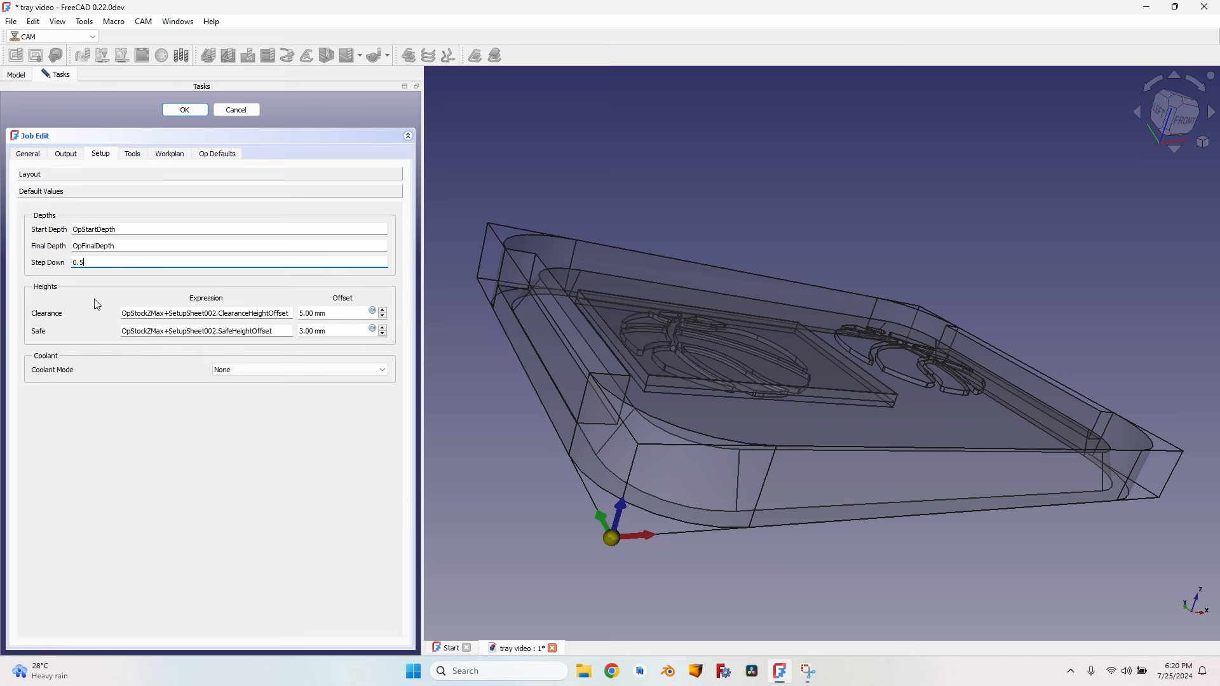
{"action": "left_click", "coordinate": [300, 313]}
{"action": "type", "text": "3"}
{"action": "left_click", "coordinate": [185, 110]}
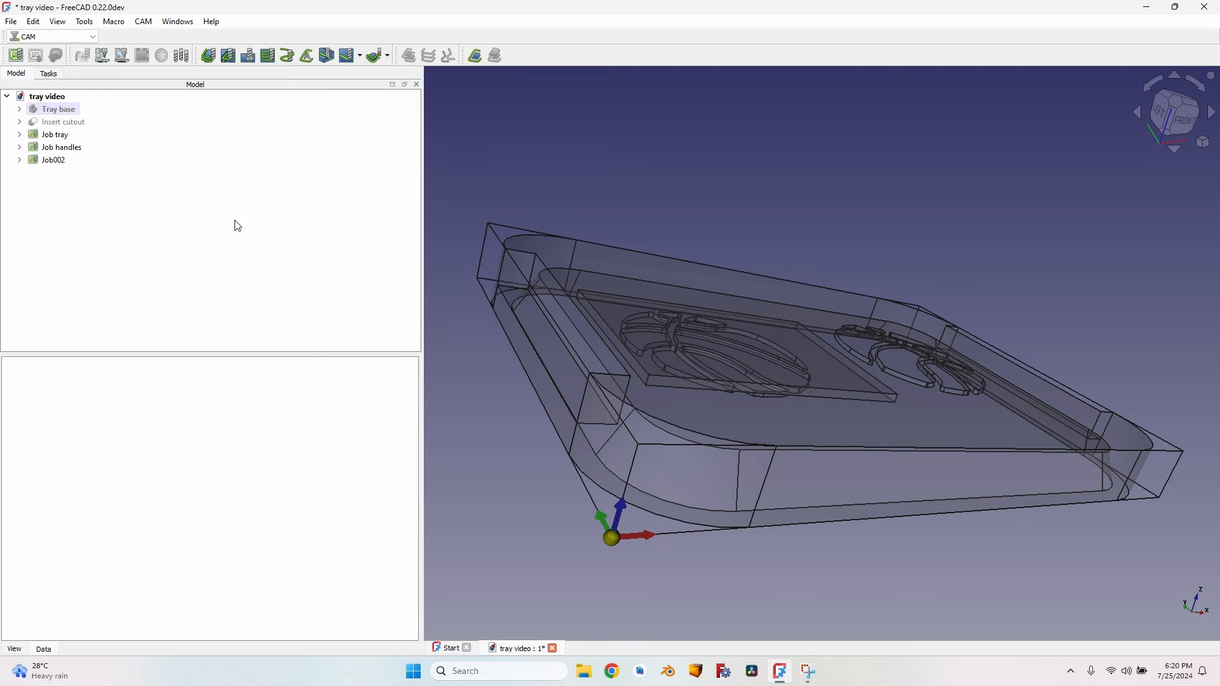
Hide the tray base model of Job handles in the view.
{"action": "left_click", "coordinate": [58, 147]}
{"action": "left_click", "coordinate": [20, 148]}
{"action": "left_click", "coordinate": [95, 199]}
{"action": "key", "text": "space"}
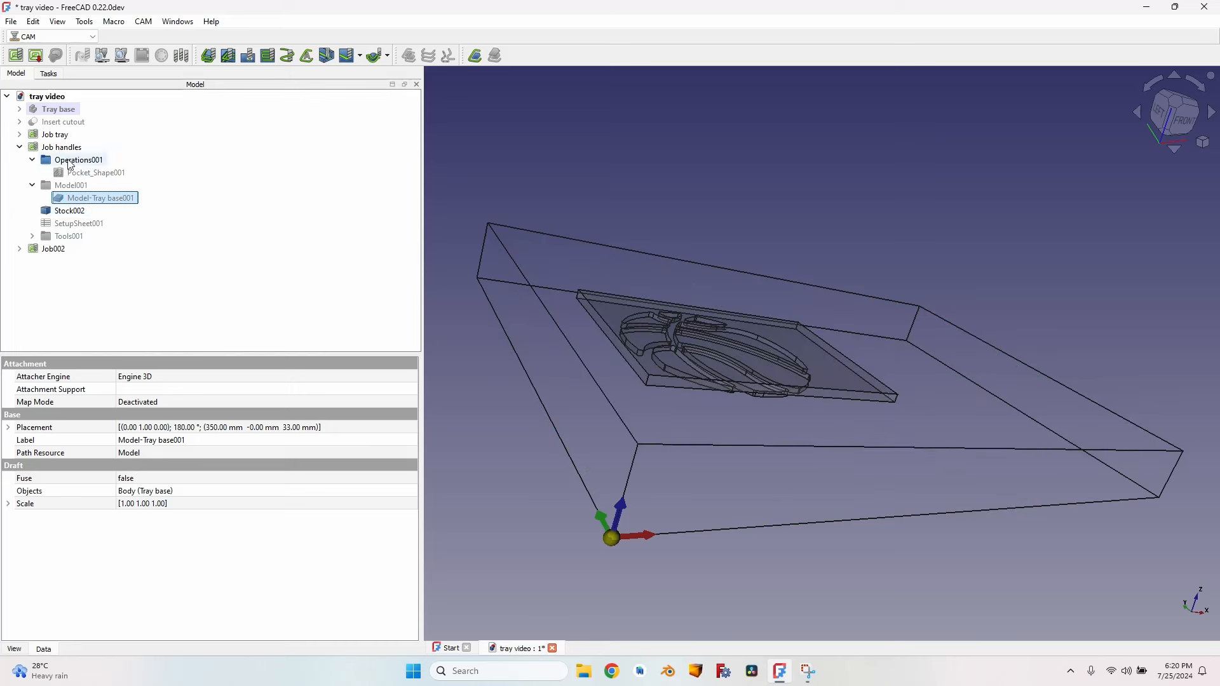
Hide the stock of Job handles and rename Job002 to Job insert.
{"action": "key", "text": "Down"}
{"action": "key", "text": "space"}
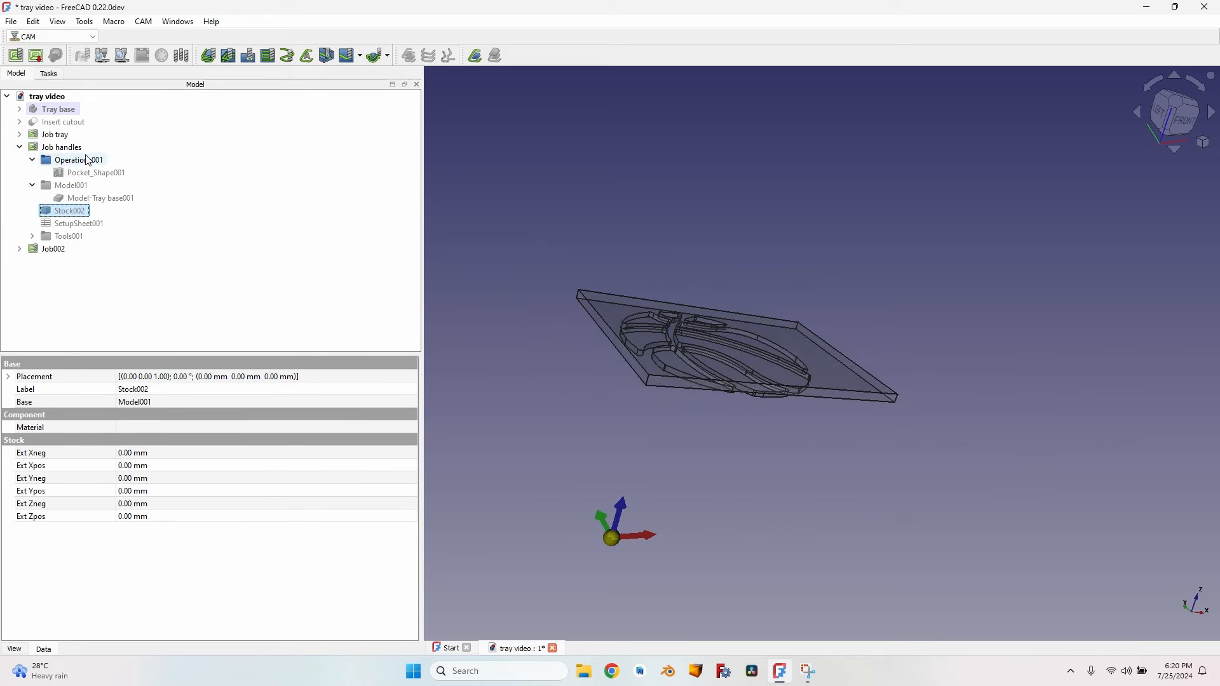
{"action": "left_click", "coordinate": [20, 249]}
{"action": "left_click", "coordinate": [49, 249]}
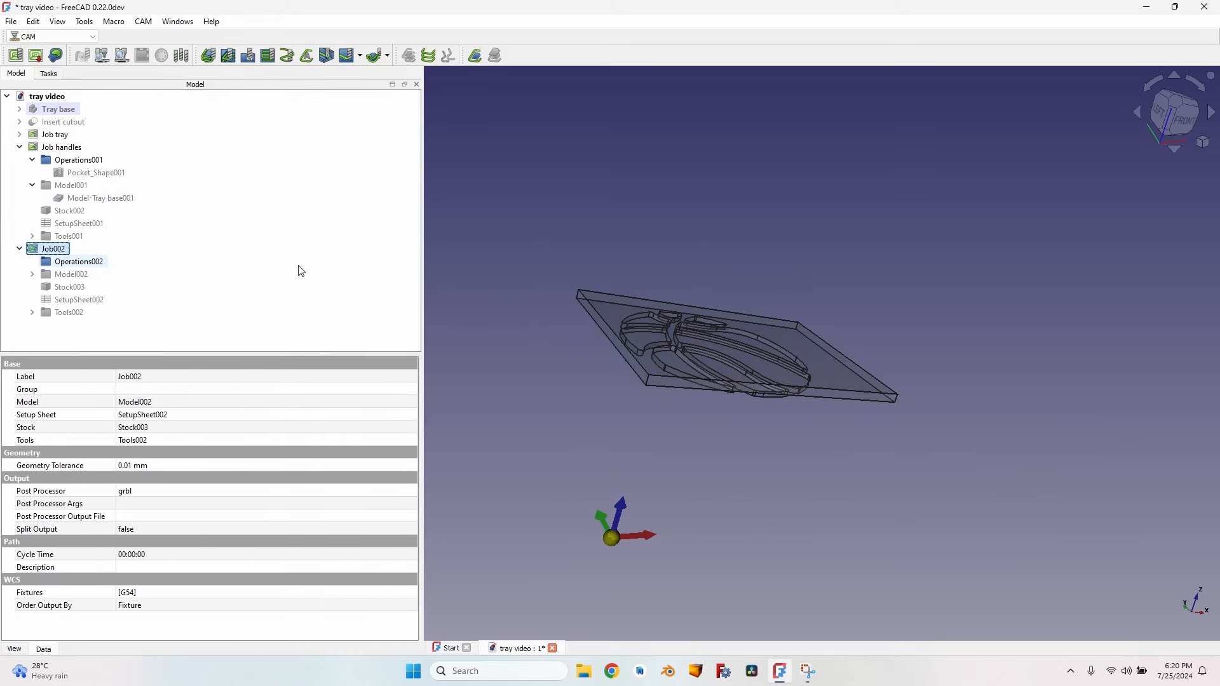
{"action": "key", "text": "F2"}
{"action": "type", "text": "Job"}
{"action": "type", "text": " insert"}
{"action": "key", "text": "Return"}
Flip Job insert's Insert cutout model 180° about the y-axis using two incremental 90° pitch rotations in its placement.
{"action": "left_click", "coordinate": [32, 274]}
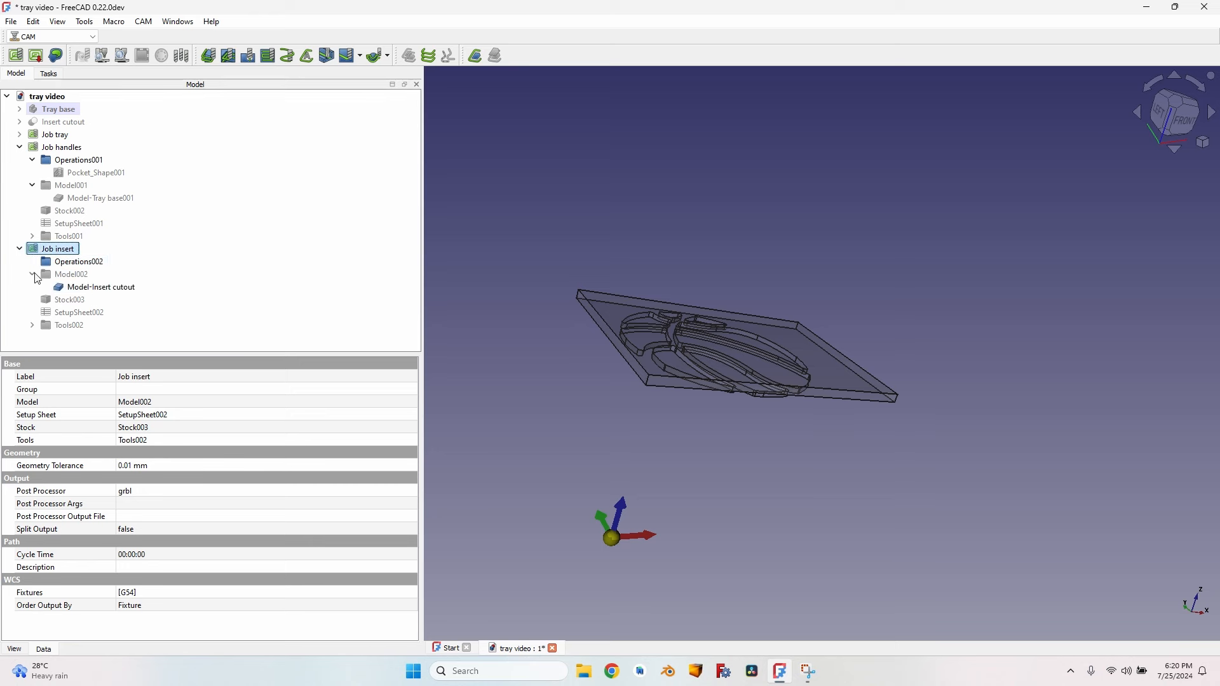
{"action": "left_click", "coordinate": [109, 291]}
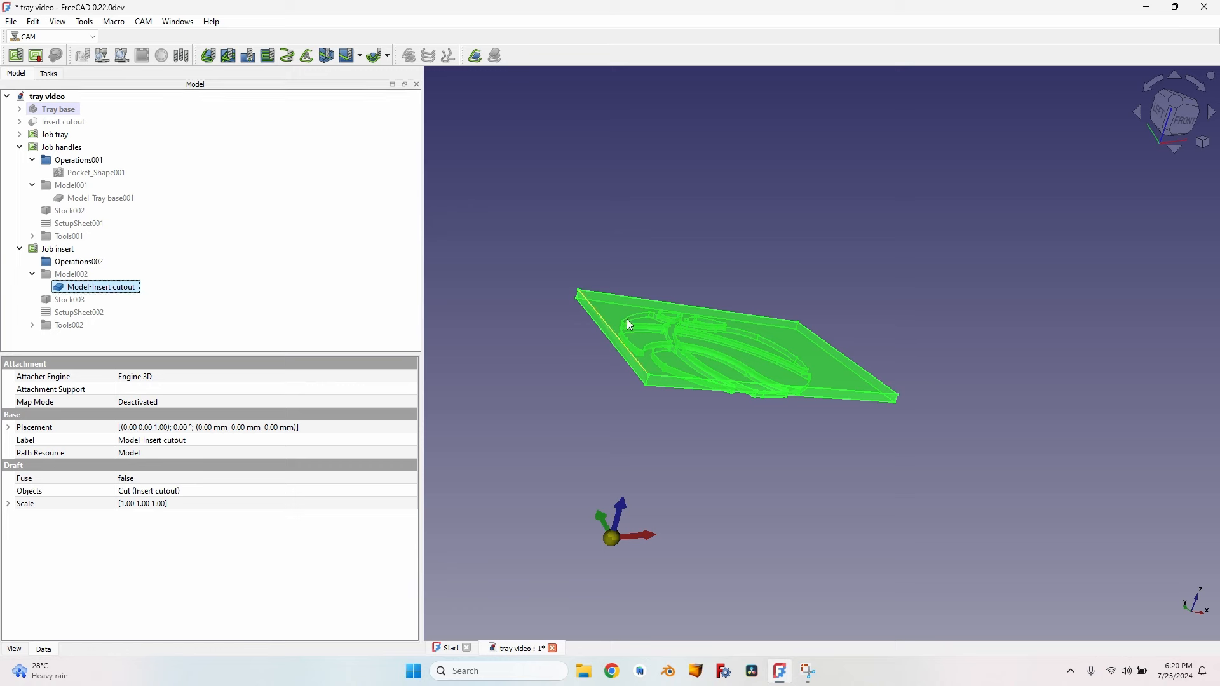
{"action": "mouse_move", "coordinate": [771, 410]}
{"action": "middle_mouse_down"}
{"action": "mouse_move", "coordinate": [789, 361]}
{"action": "mouse_move", "coordinate": [758, 427]}
{"action": "middle_mouse_up"}
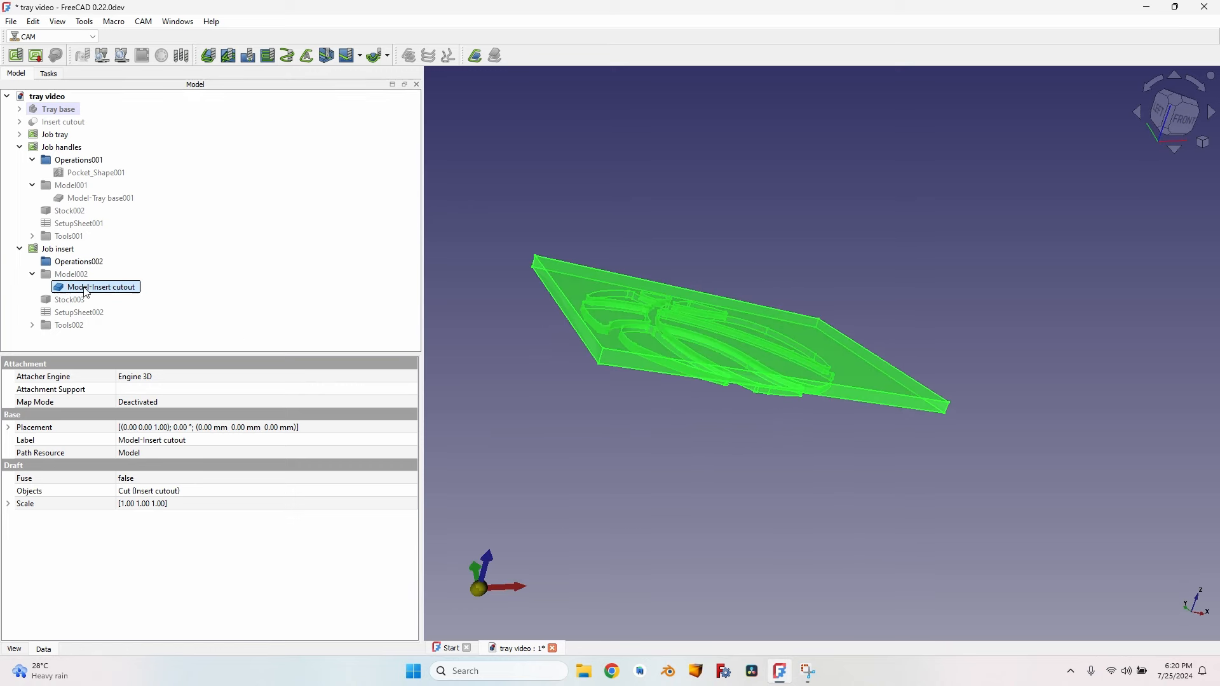
{"action": "left_click", "coordinate": [122, 291]}
{"action": "left_click", "coordinate": [33, 22]}
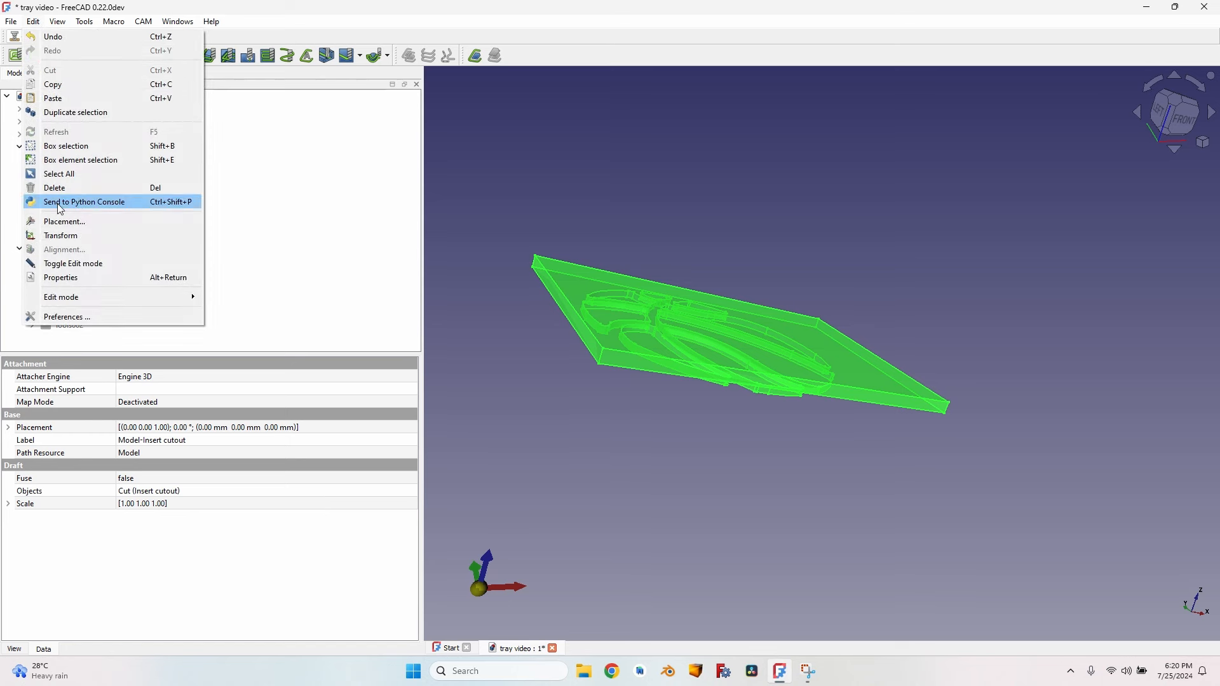
{"action": "left_click", "coordinate": [84, 219]}
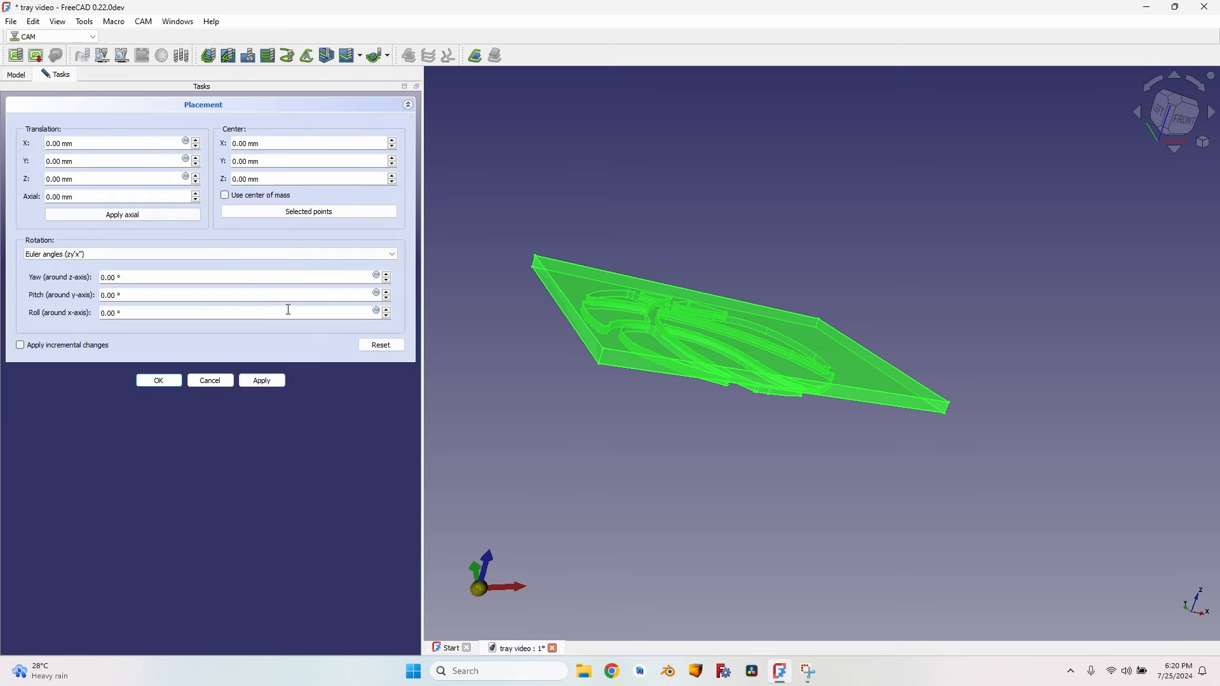
{"action": "left_click", "coordinate": [63, 346]}
{"action": "left_click", "coordinate": [102, 294]}
{"action": "type", "text": "9"}
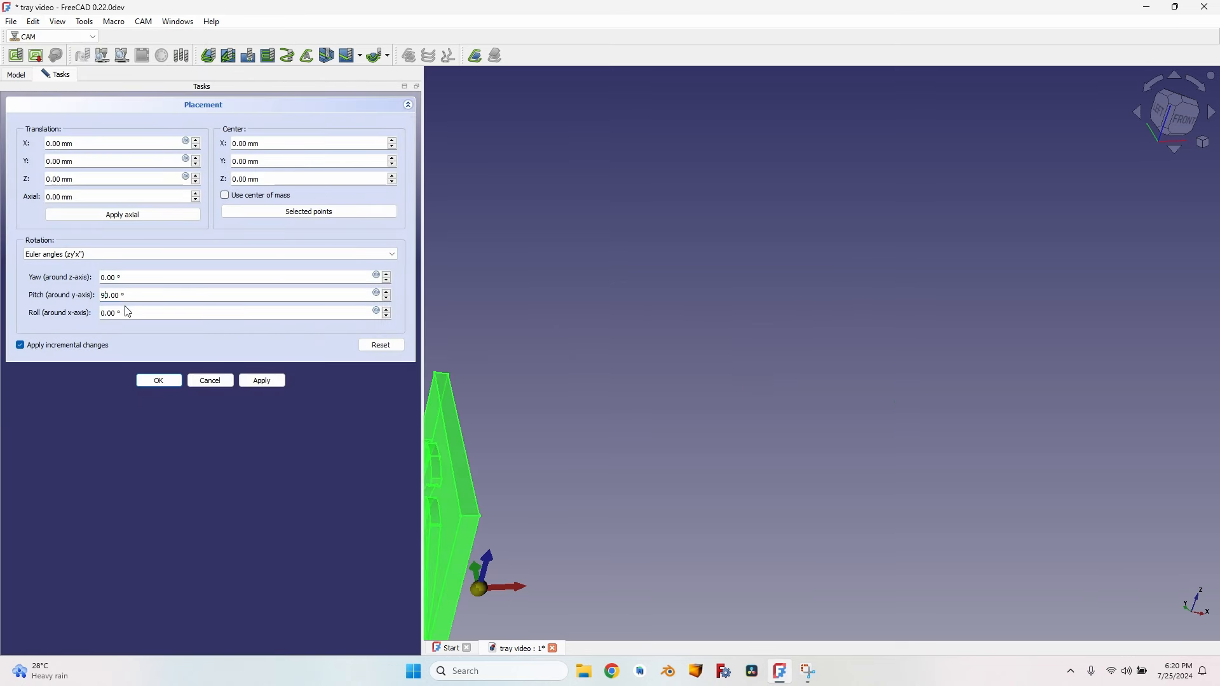
{"action": "key", "text": "Return"}
{"action": "type", "text": "9"}
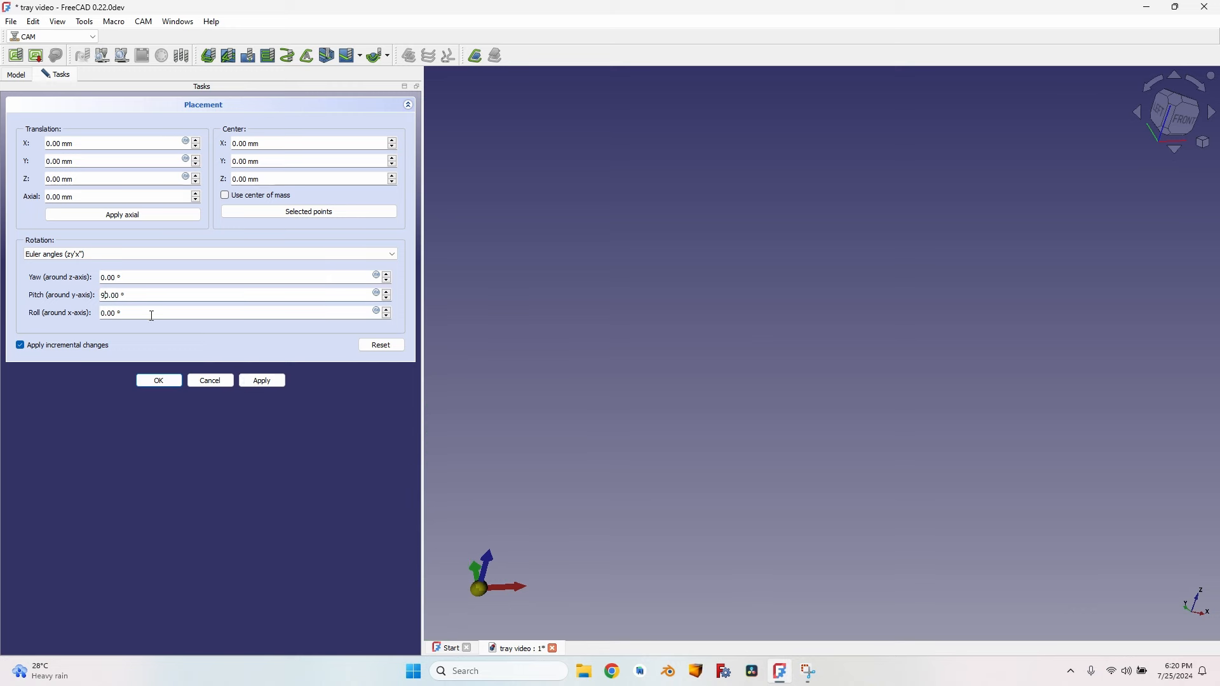
{"action": "left_click", "coordinate": [159, 381]}
Refresh Job insert's stock, set the origin at the stock's lower front-left corner, and accept the job.
{"action": "double_click", "coordinate": [56, 249]}
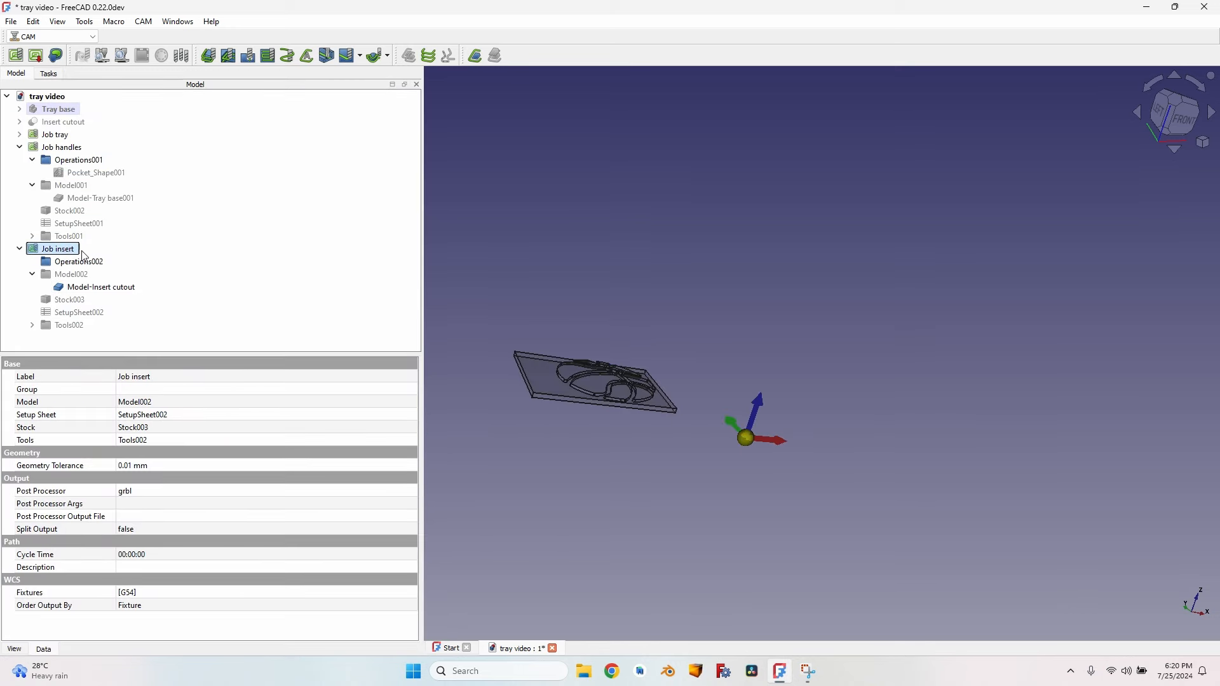
{"action": "left_click", "coordinate": [347, 213]}
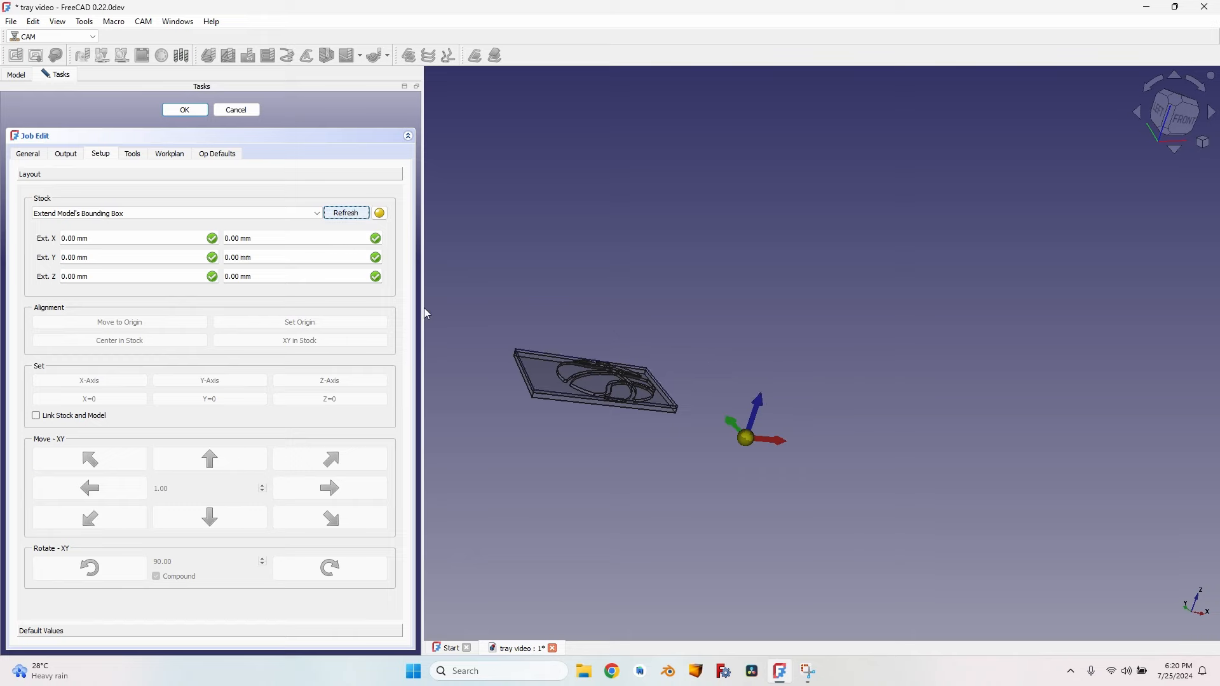
{"action": "scroll", "coordinate": [470, 363], "scroll_direction": "up", "scroll_amount": 3}
{"action": "scroll", "coordinate": [527, 403], "scroll_direction": "up", "scroll_amount": 5}
{"action": "left_click", "coordinate": [586, 384]}
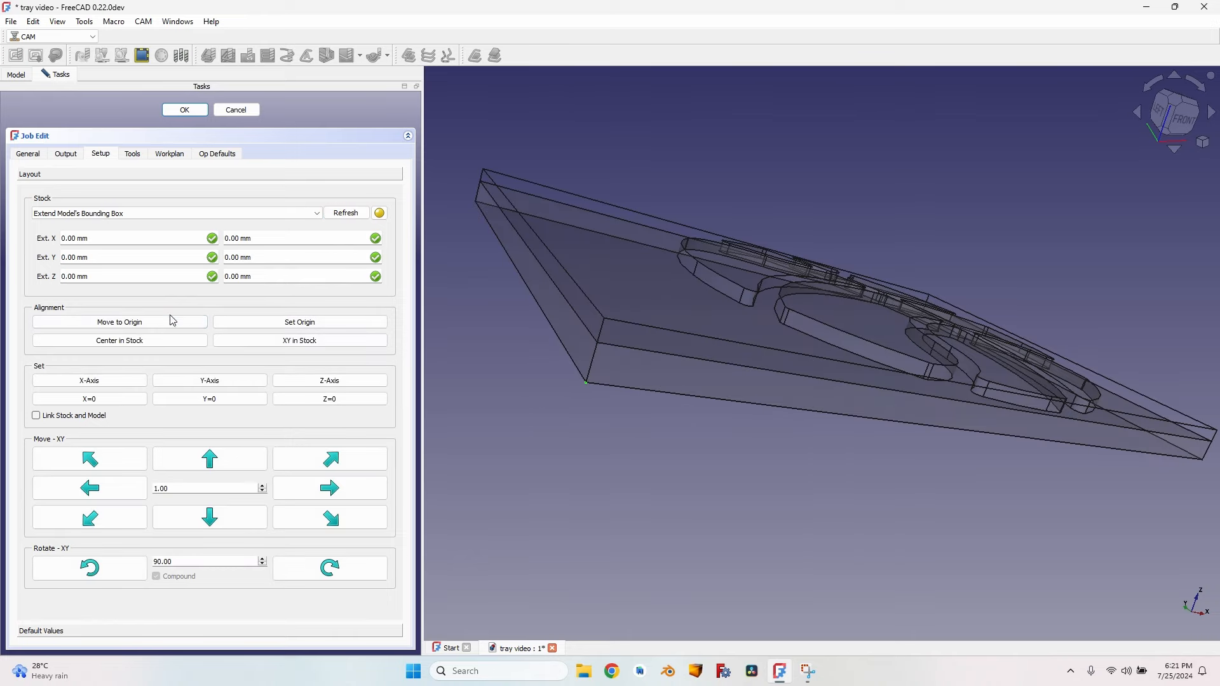
{"action": "left_click", "coordinate": [317, 327]}
{"action": "scroll", "coordinate": [509, 321], "scroll_direction": "down", "scroll_amount": 5}
{"action": "scroll", "coordinate": [553, 356], "scroll_direction": "up", "scroll_amount": 3}
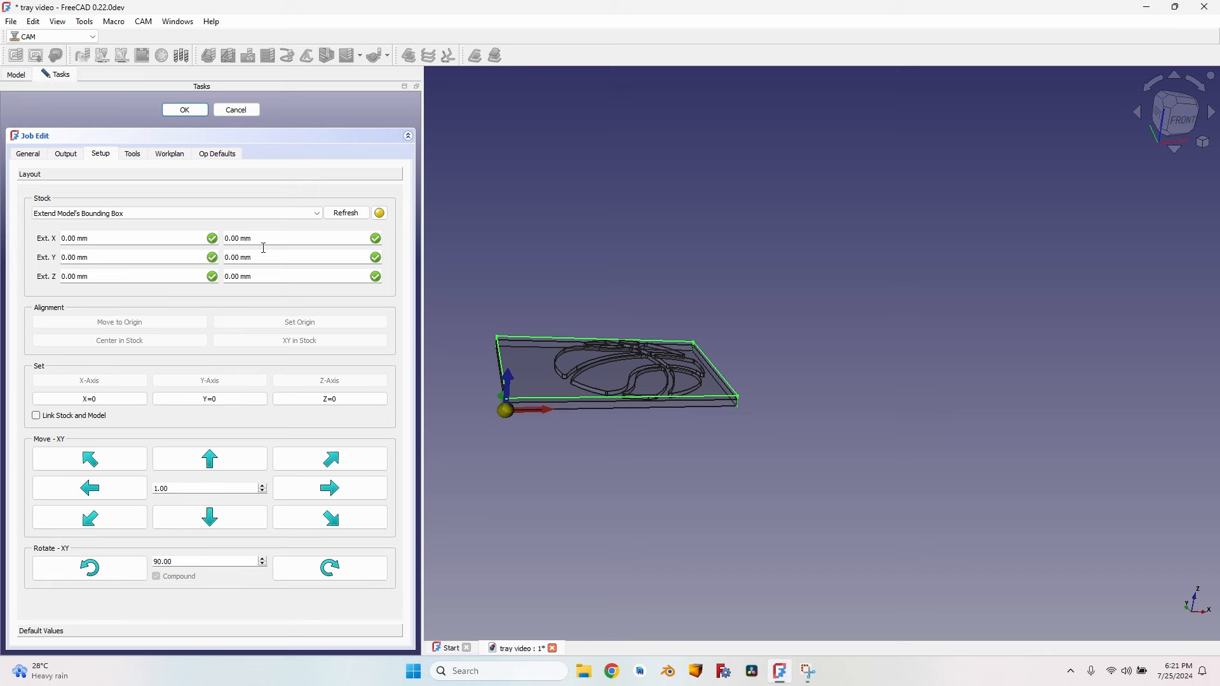
{"action": "left_click", "coordinate": [190, 112]}
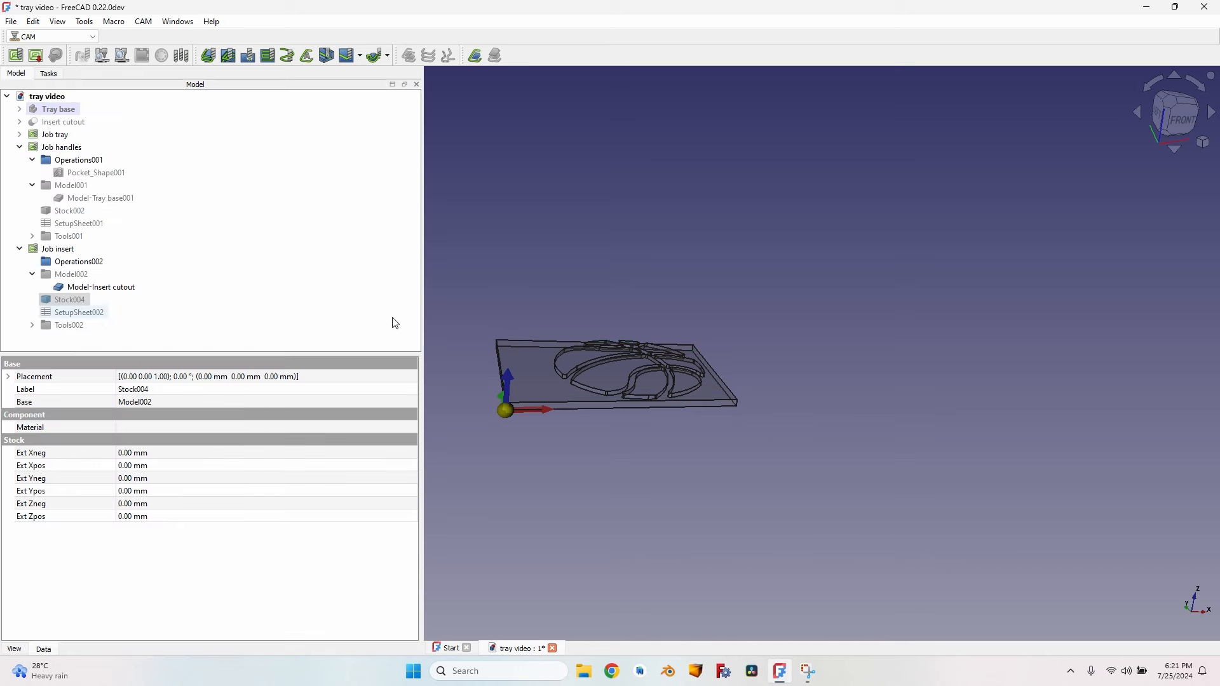
Create a Pocket Shape operation on the Insert cutout's recessed face surrounding the raised shapes.
{"action": "scroll", "coordinate": [554, 402], "scroll_direction": "up", "scroll_amount": 2}
{"action": "middle_click_drag", "start_coordinate": [555, 402], "coordinate": [551, 304]}
{"action": "left_click", "coordinate": [551, 304]}
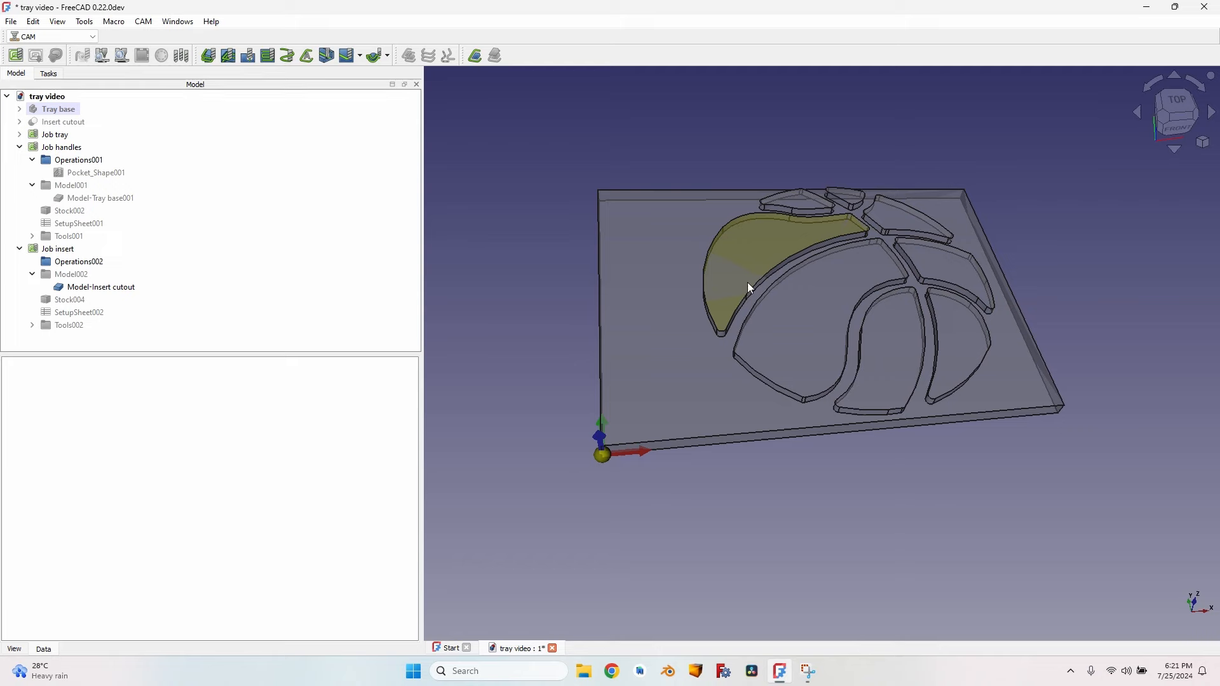
{"action": "mouse_move", "coordinate": [747, 282]}
{"action": "middle_mouse_down"}
{"action": "mouse_move", "coordinate": [757, 219]}
{"action": "mouse_move", "coordinate": [761, 274]}
{"action": "middle_mouse_up"}
{"action": "scroll", "coordinate": [761, 274], "scroll_direction": "up", "scroll_amount": 1}
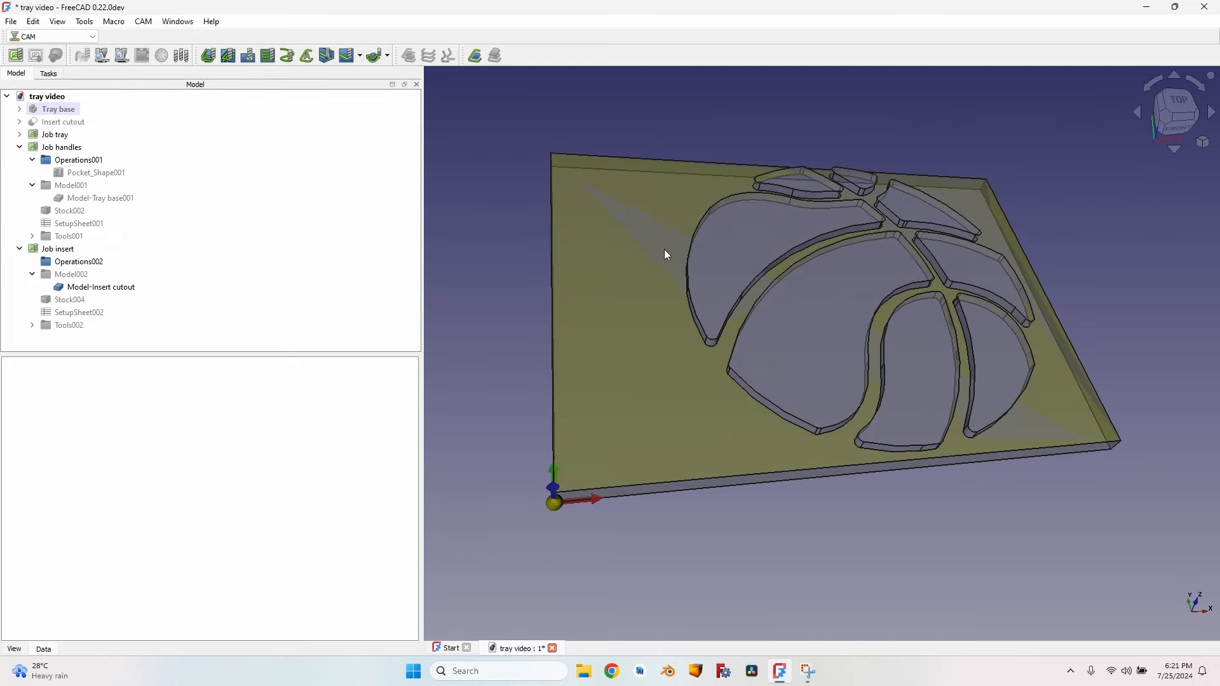
{"action": "left_click", "coordinate": [594, 269]}
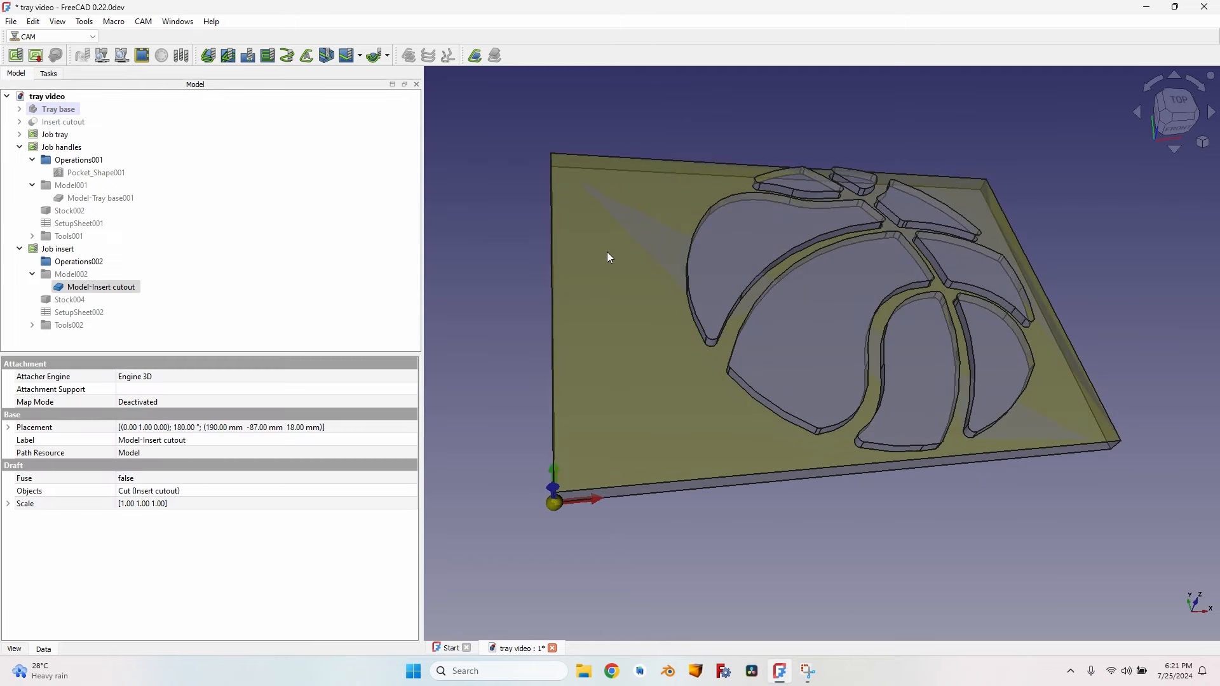
{"action": "left_click", "coordinate": [608, 252]}
{"action": "left_click", "coordinate": [228, 55]}
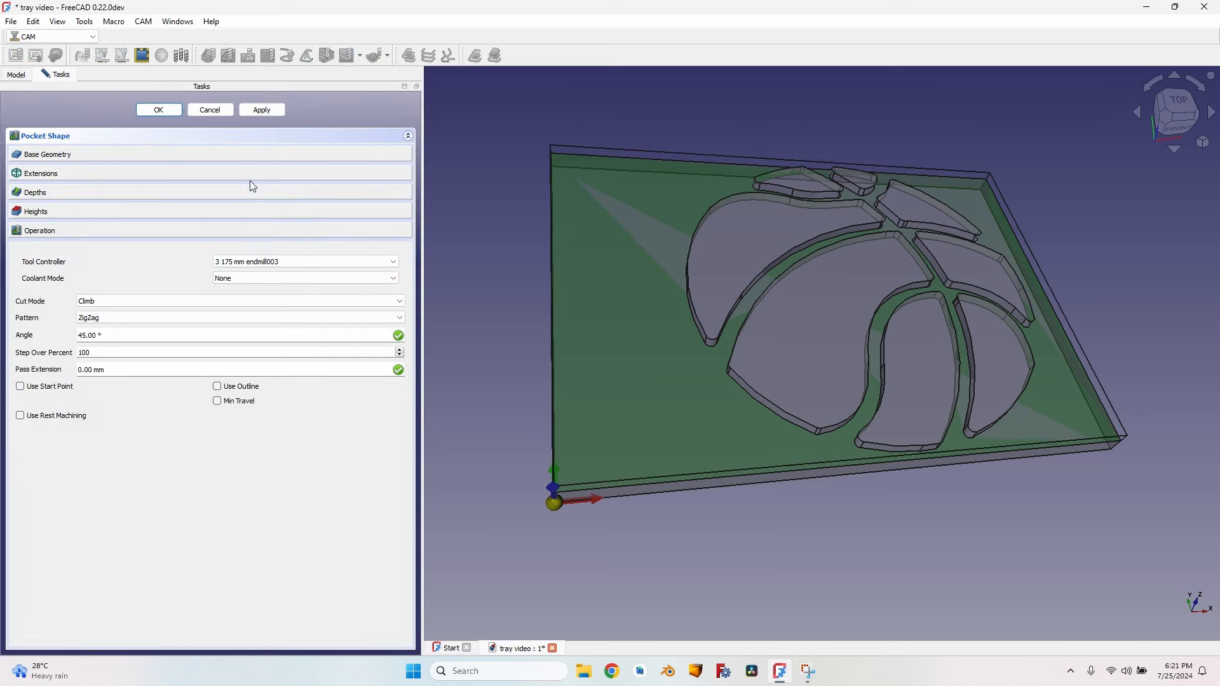
Set the pocket's pattern to Offset and its step over to 70 percent, generate the toolpath, and accept the operation.
{"action": "left_click", "coordinate": [124, 318]}
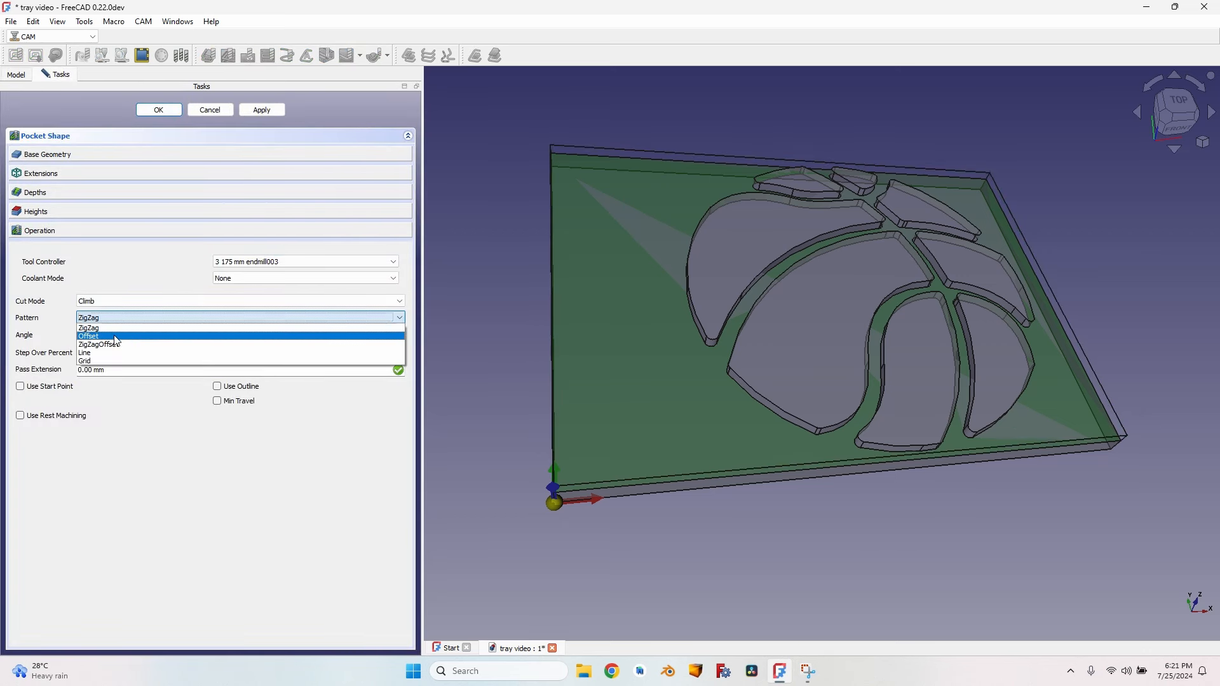
{"action": "left_click", "coordinate": [118, 342]}
{"action": "left_click_drag", "start_coordinate": [94, 353], "coordinate": [58, 351]}
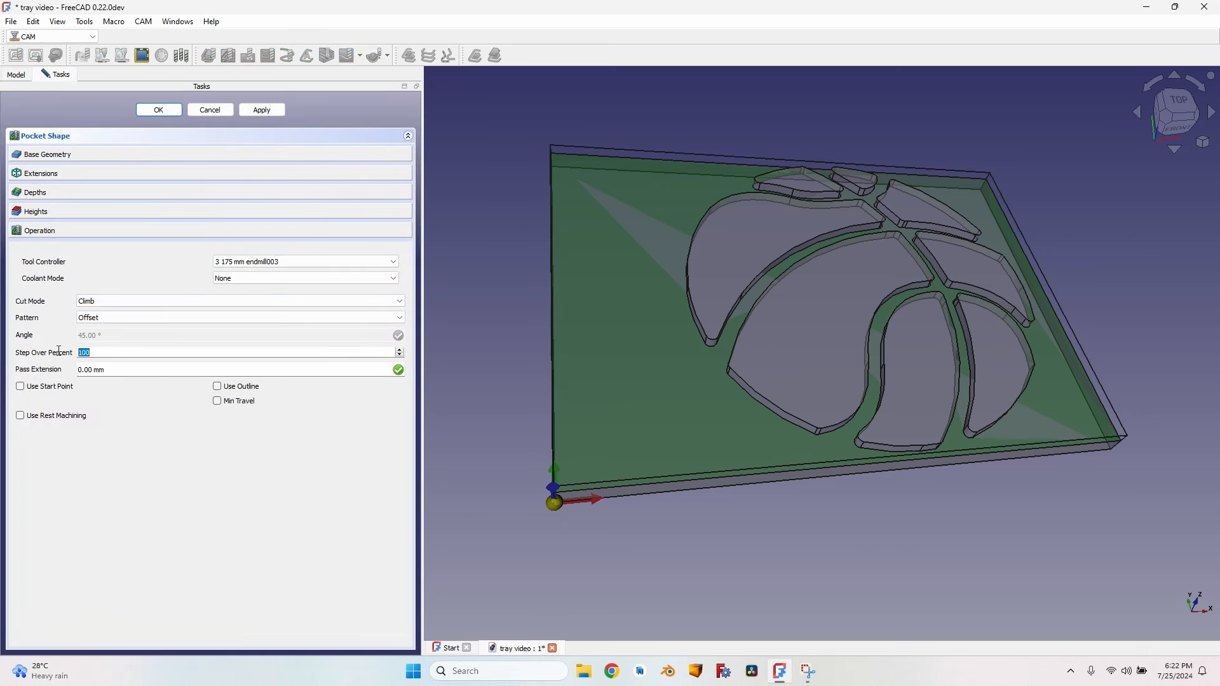
{"action": "type", "text": "70"}
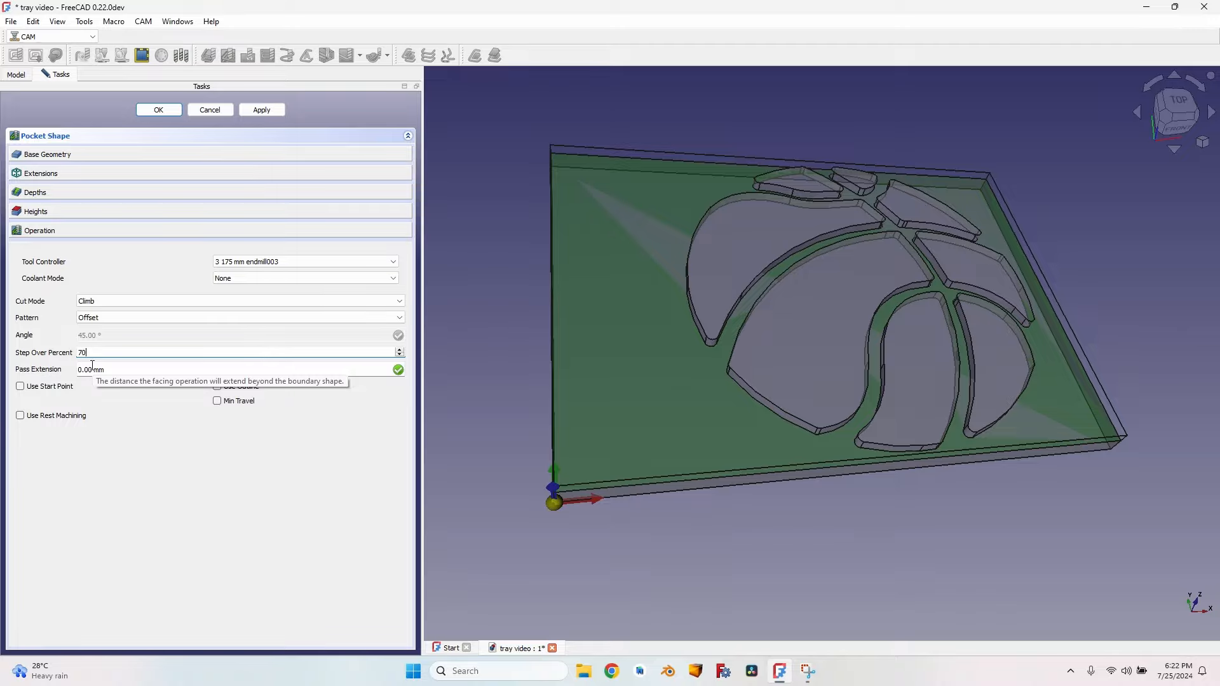
{"action": "left_click", "coordinate": [262, 110]}
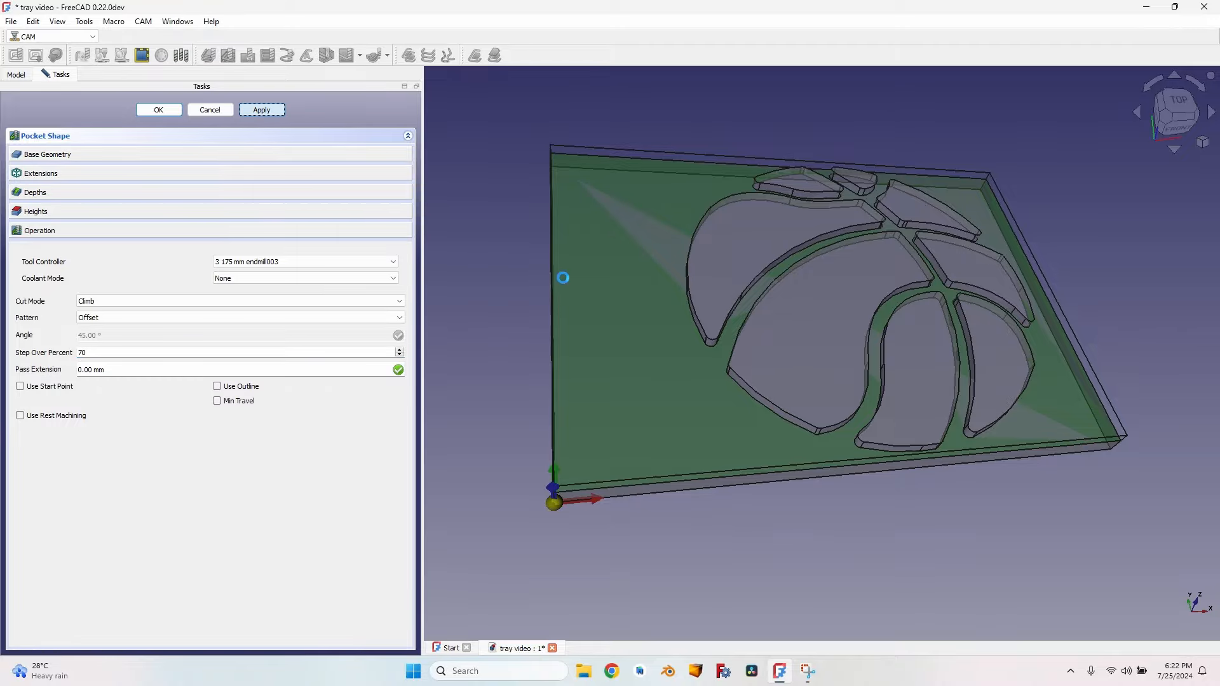
{"action": "middle_click_drag", "start_coordinate": [889, 330], "coordinate": [899, 225]}
{"action": "scroll", "coordinate": [678, 499], "scroll_direction": "up", "scroll_amount": 1}
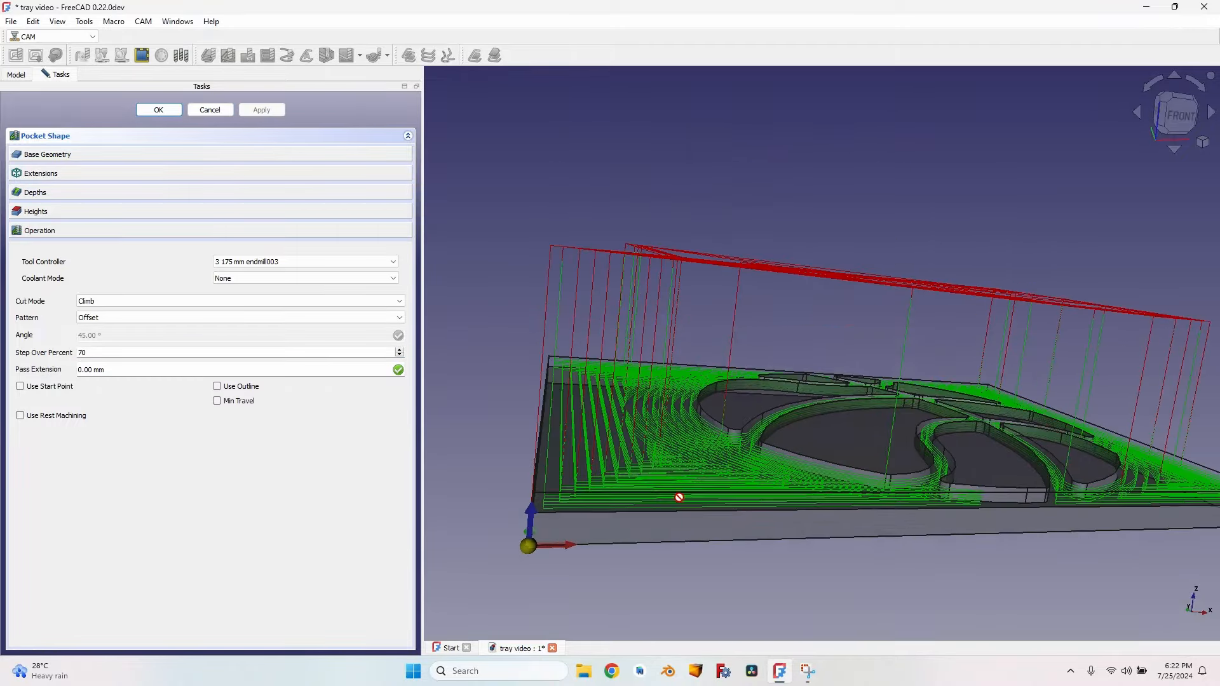
{"action": "scroll", "coordinate": [928, 392], "scroll_direction": "down", "scroll_amount": 3}
{"action": "scroll", "coordinate": [928, 392], "scroll_direction": "up", "scroll_amount": 2}
{"action": "middle_click_drag", "start_coordinate": [928, 392], "coordinate": [871, 415]}
{"action": "scroll", "coordinate": [869, 414], "scroll_direction": "down", "scroll_amount": 4}
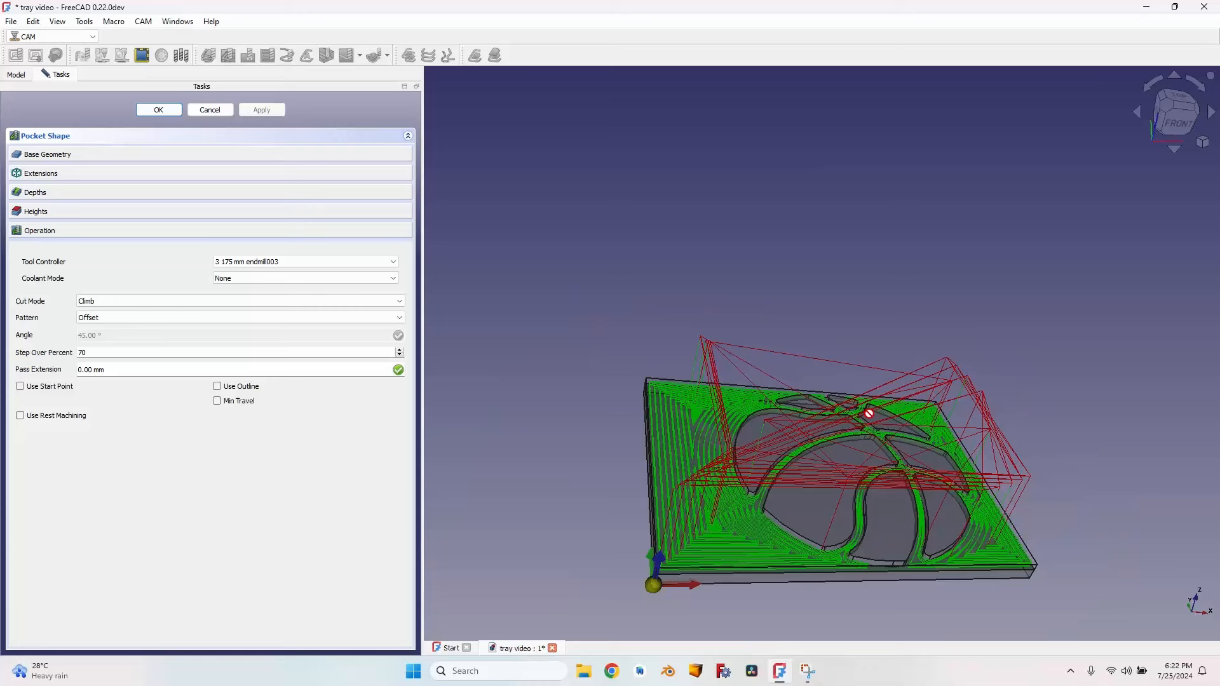
{"action": "left_click", "coordinate": [167, 111]}
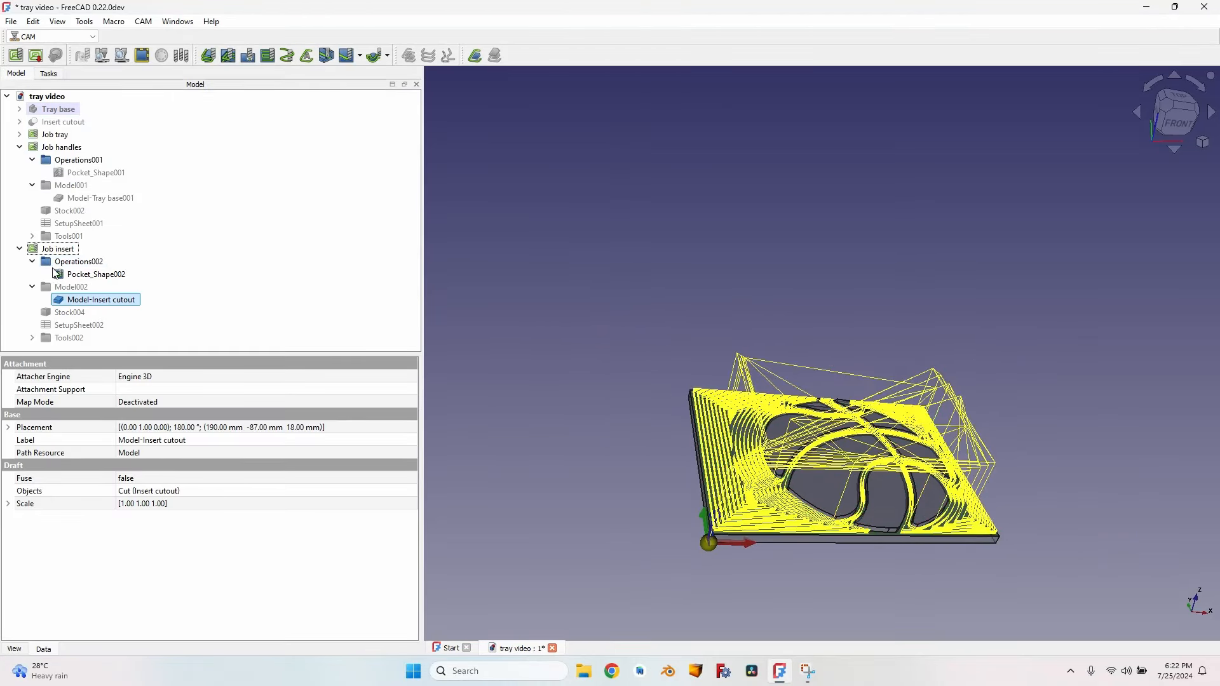
Set Min Travel and Keep Tool Down to true for Job insert's pocket operation.
{"action": "left_click", "coordinate": [98, 275]}
{"action": "scroll", "coordinate": [59, 529], "scroll_direction": "down", "scroll_amount": 4}
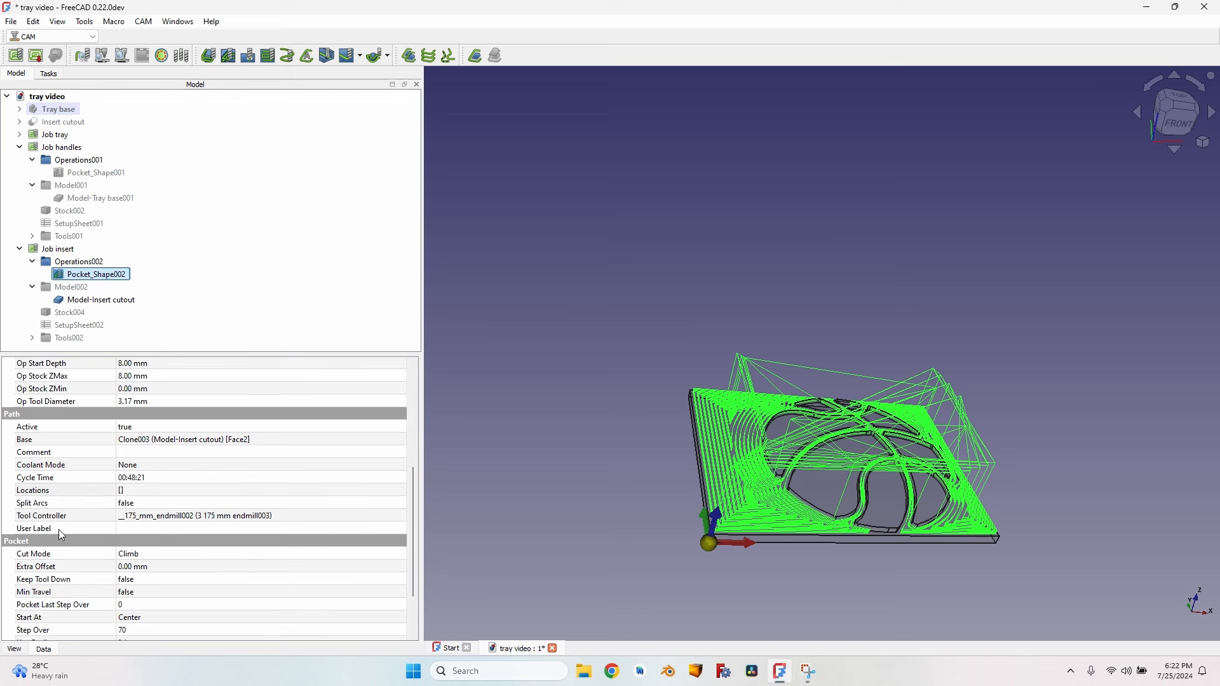
{"action": "scroll", "coordinate": [124, 417], "scroll_direction": "down", "scroll_amount": 2}
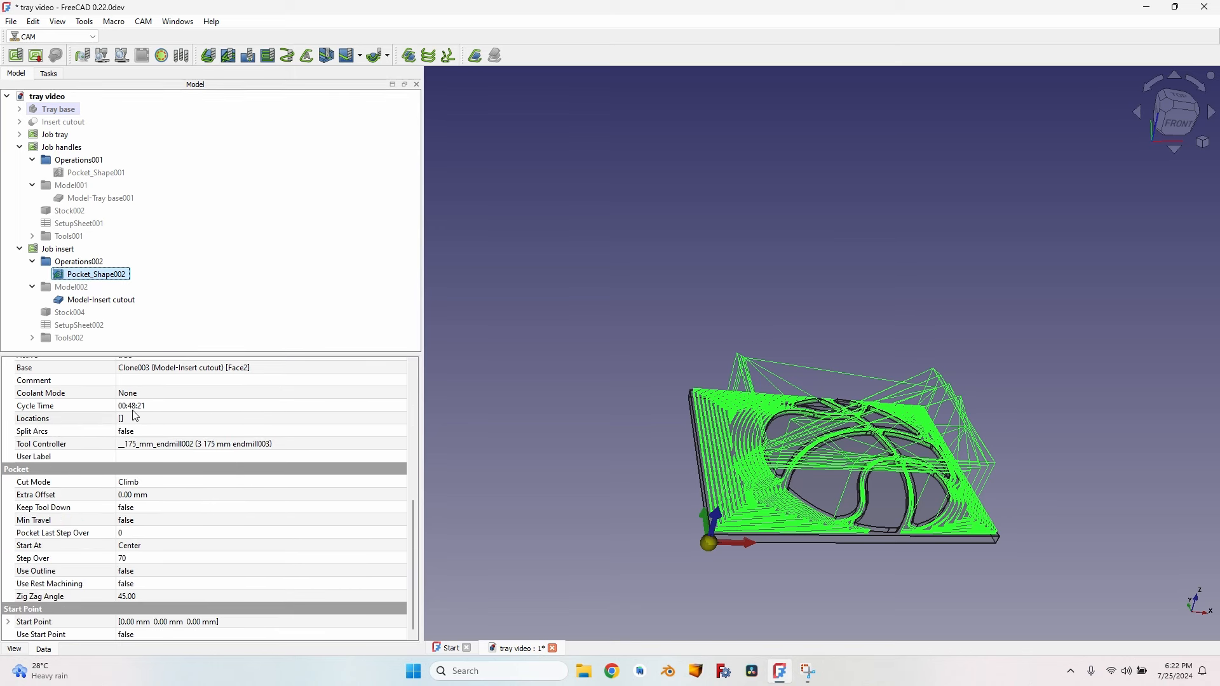
{"action": "scroll", "coordinate": [863, 520], "scroll_direction": "up", "scroll_amount": 3}
{"action": "scroll", "coordinate": [862, 520], "scroll_direction": "up", "scroll_amount": 2}
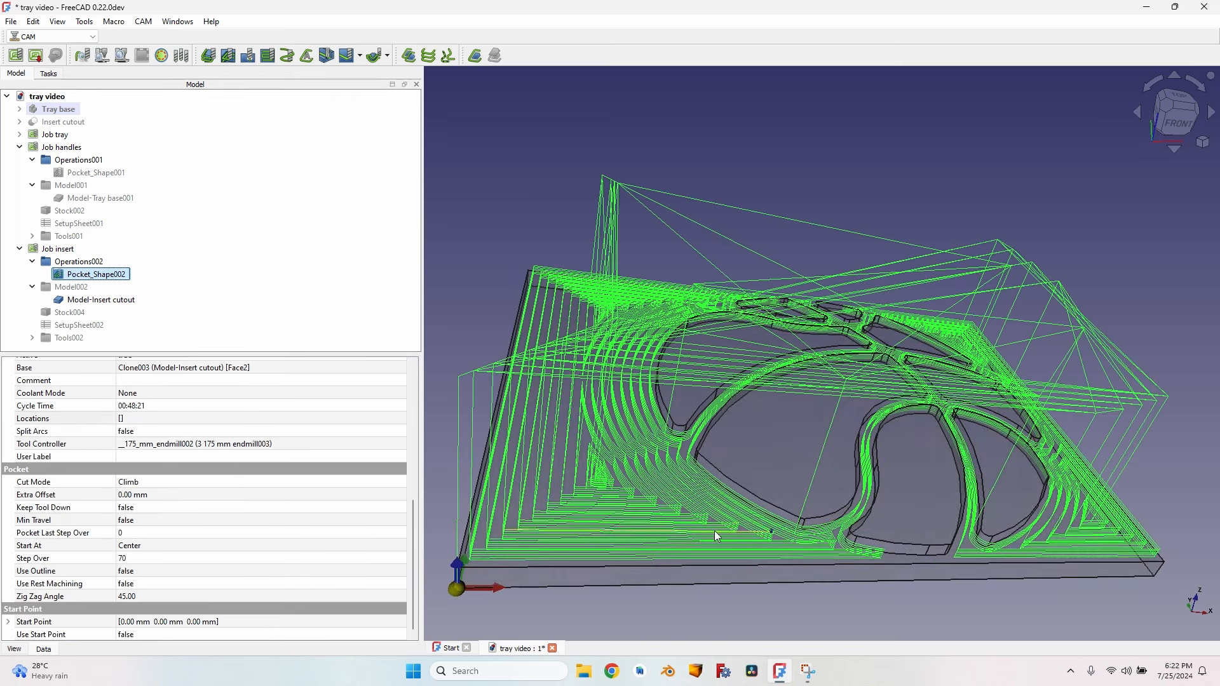
{"action": "left_click", "coordinate": [151, 520]}
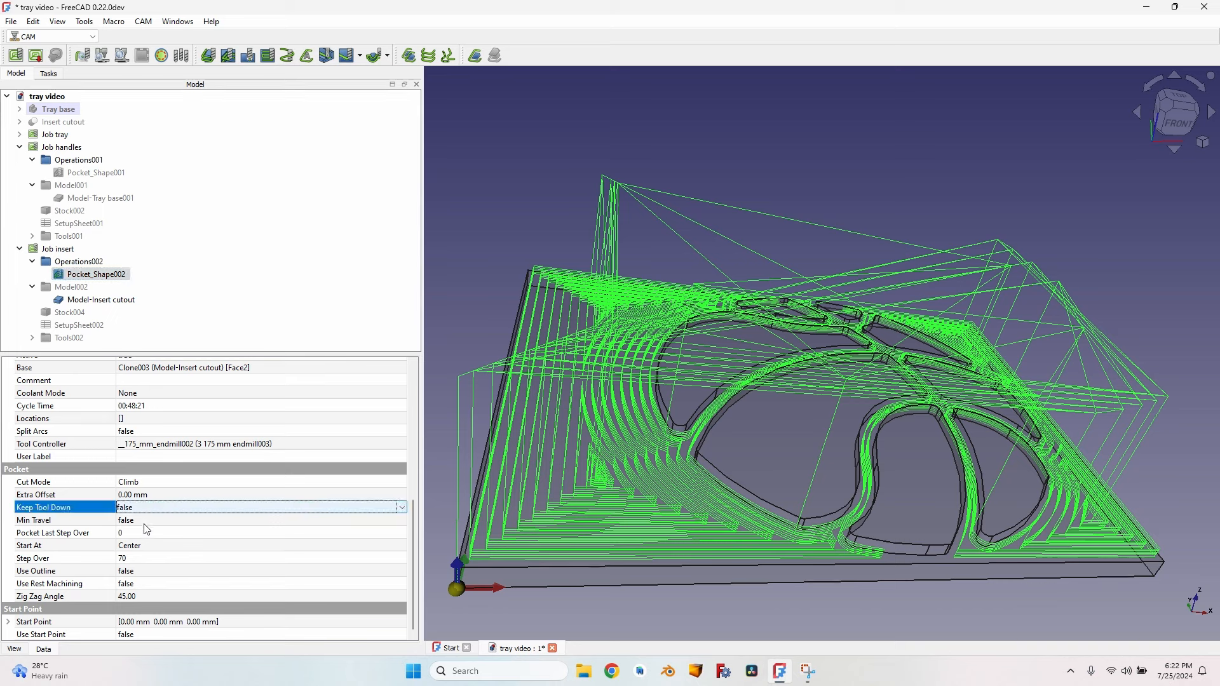
{"action": "left_click", "coordinate": [151, 520]}
{"action": "left_click", "coordinate": [150, 540]}
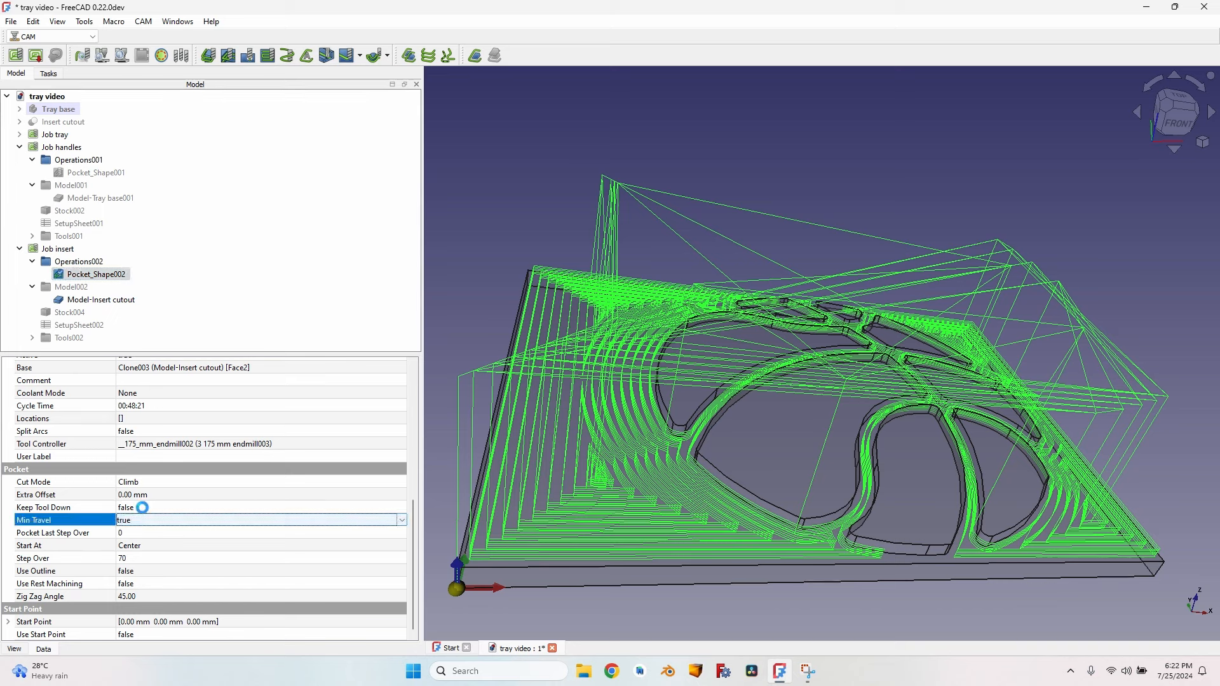
{"action": "left_click", "coordinate": [147, 508]}
{"action": "left_click", "coordinate": [147, 507]}
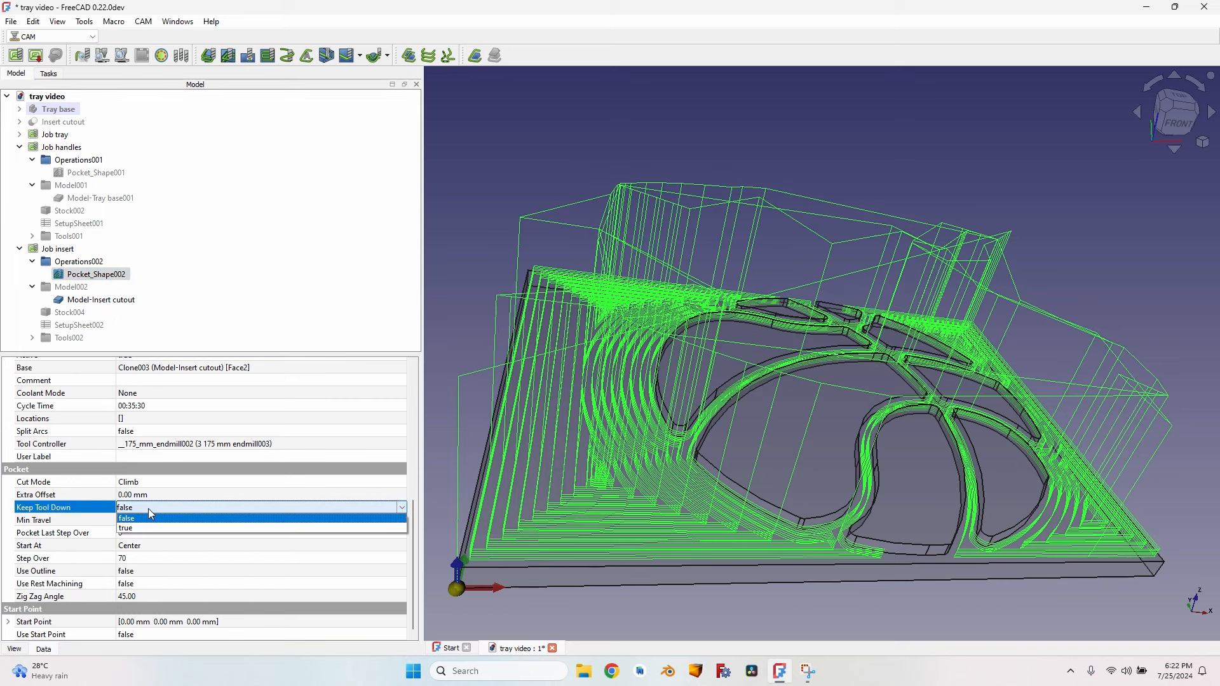
{"action": "left_click", "coordinate": [174, 528]}
{"action": "left_click", "coordinate": [158, 519]}
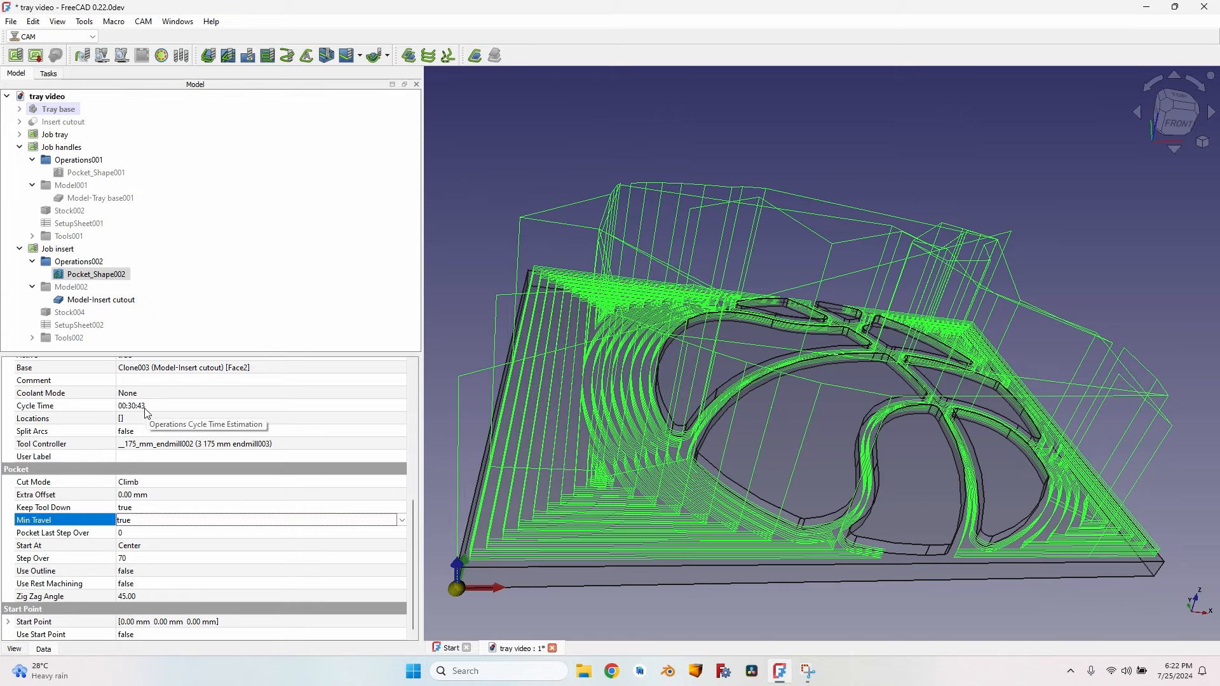
Set the step down of Job insert's pocket operation to 1 mm and accept the change.
{"action": "scroll", "coordinate": [771, 445], "scroll_direction": "down", "scroll_amount": 5}
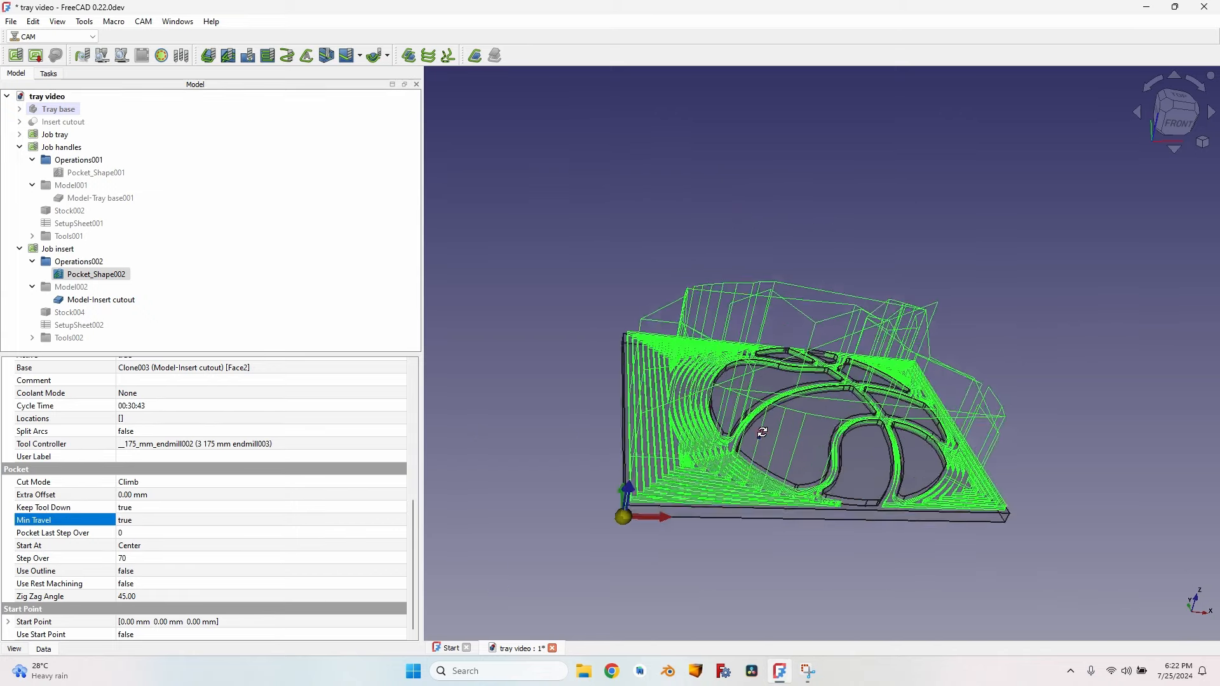
{"action": "scroll", "coordinate": [690, 440], "scroll_direction": "up", "scroll_amount": 4}
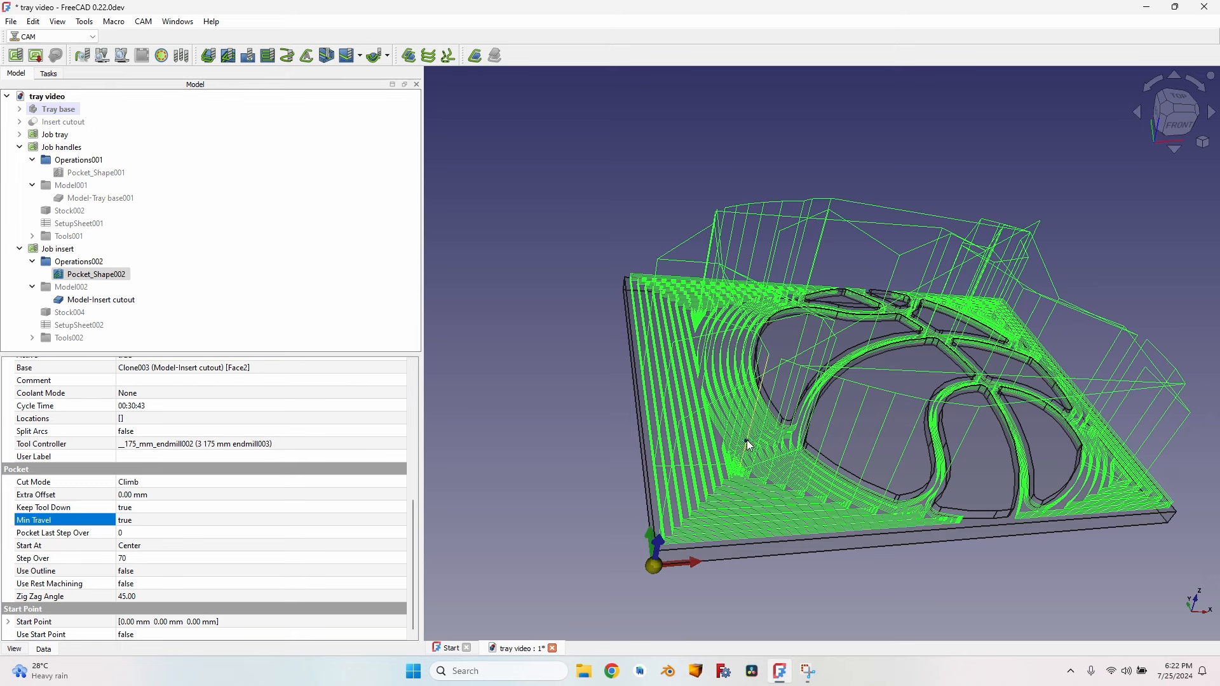
{"action": "double_click", "coordinate": [710, 437]}
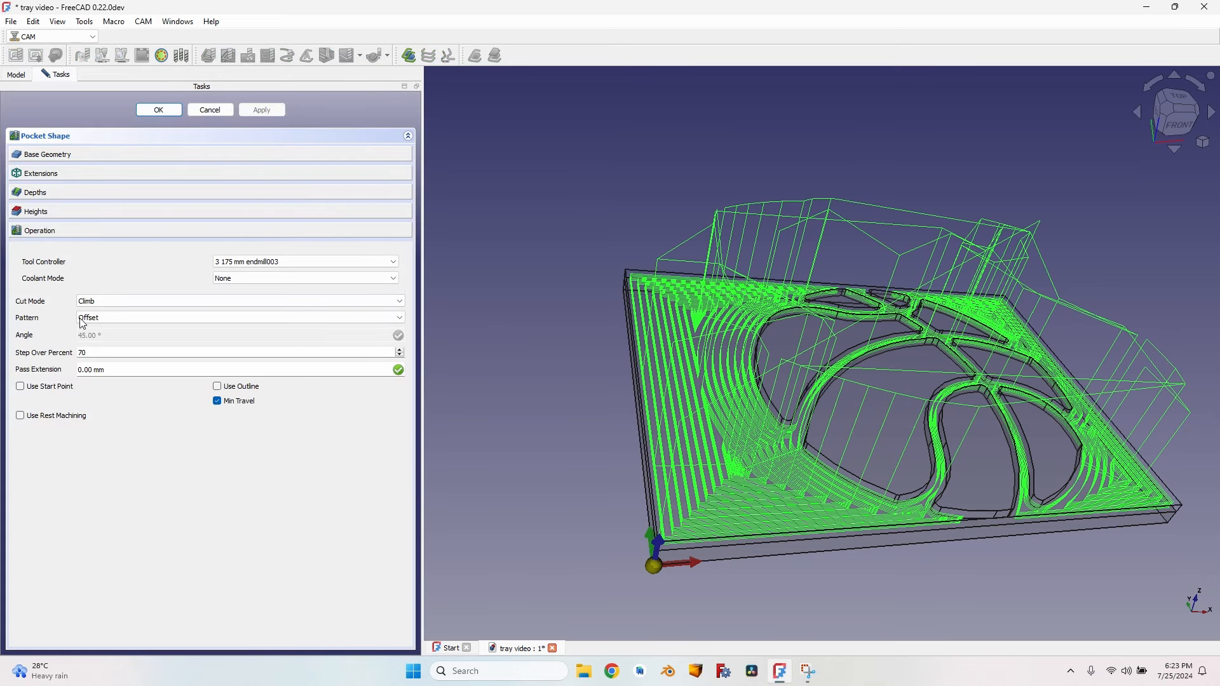
{"action": "left_click", "coordinate": [51, 193]}
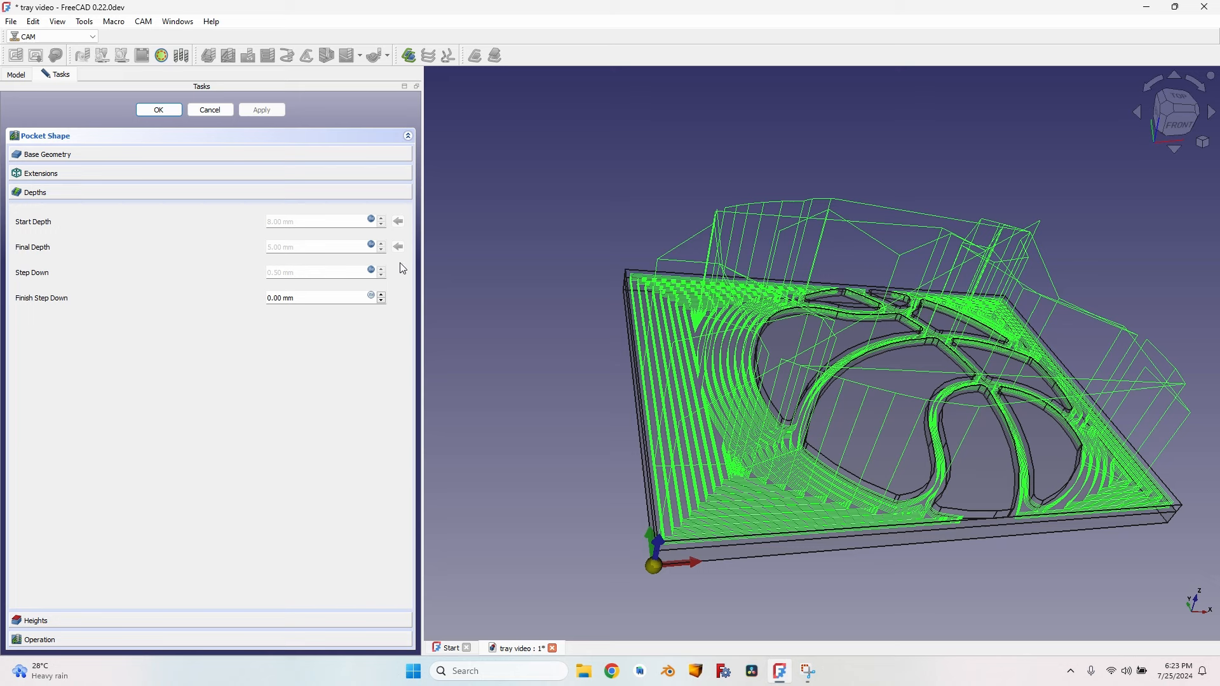
{"action": "left_click", "coordinate": [371, 272]}
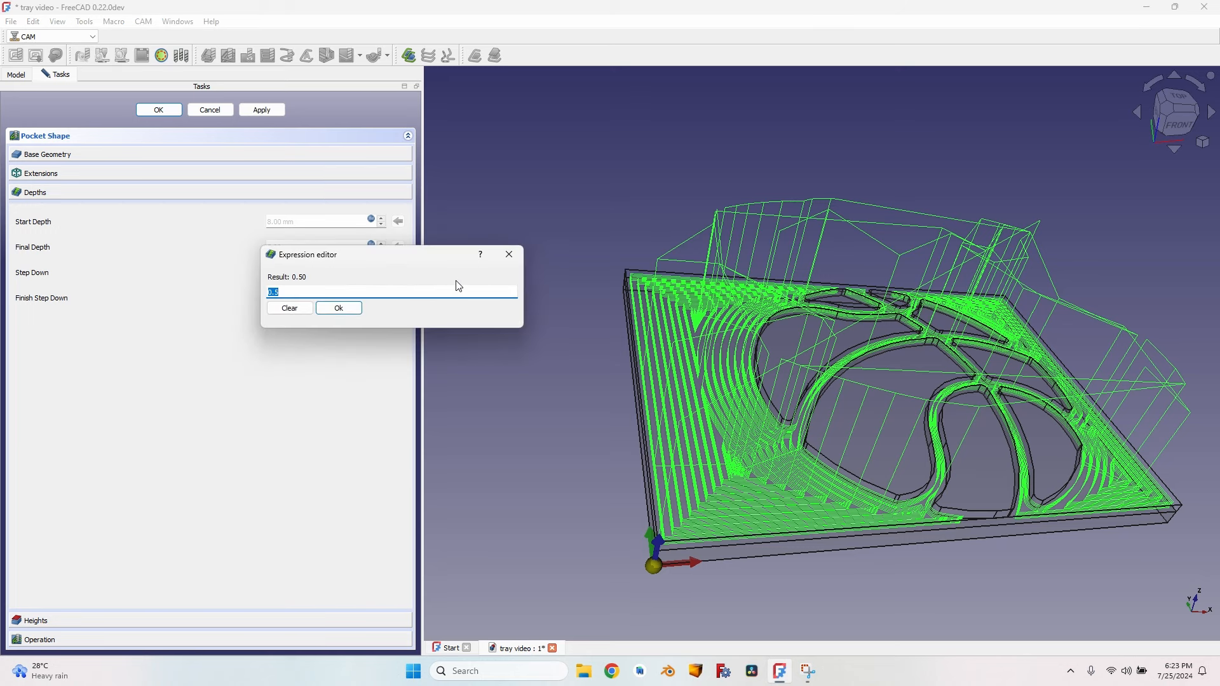
{"action": "type", "text": "1"}
{"action": "left_click", "coordinate": [339, 308]}
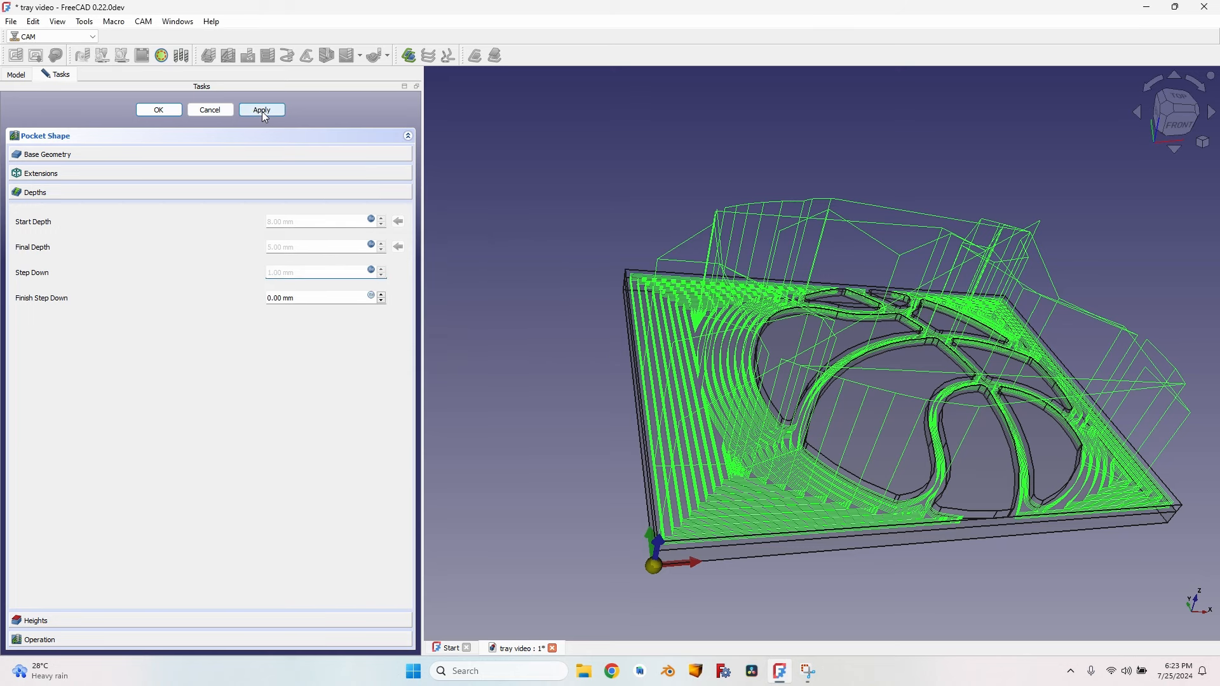
{"action": "left_click", "coordinate": [161, 110]}
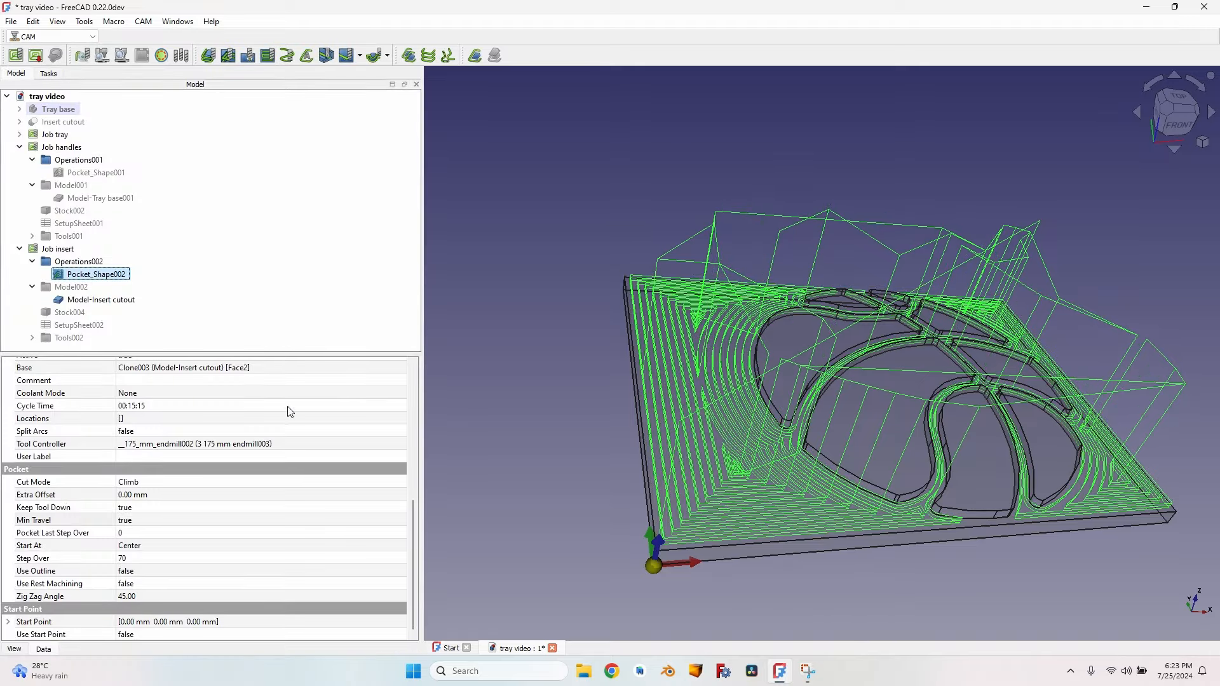
Enable extensions on Job insert's pocket for Face2's outer boundary, Wire(1,5,6,7), regenerate the toolpath, and accept the operation.
{"action": "middle_click_drag", "start_coordinate": [925, 534], "coordinate": [833, 489]}
{"action": "scroll", "coordinate": [839, 181], "scroll_direction": "up", "scroll_amount": 2}
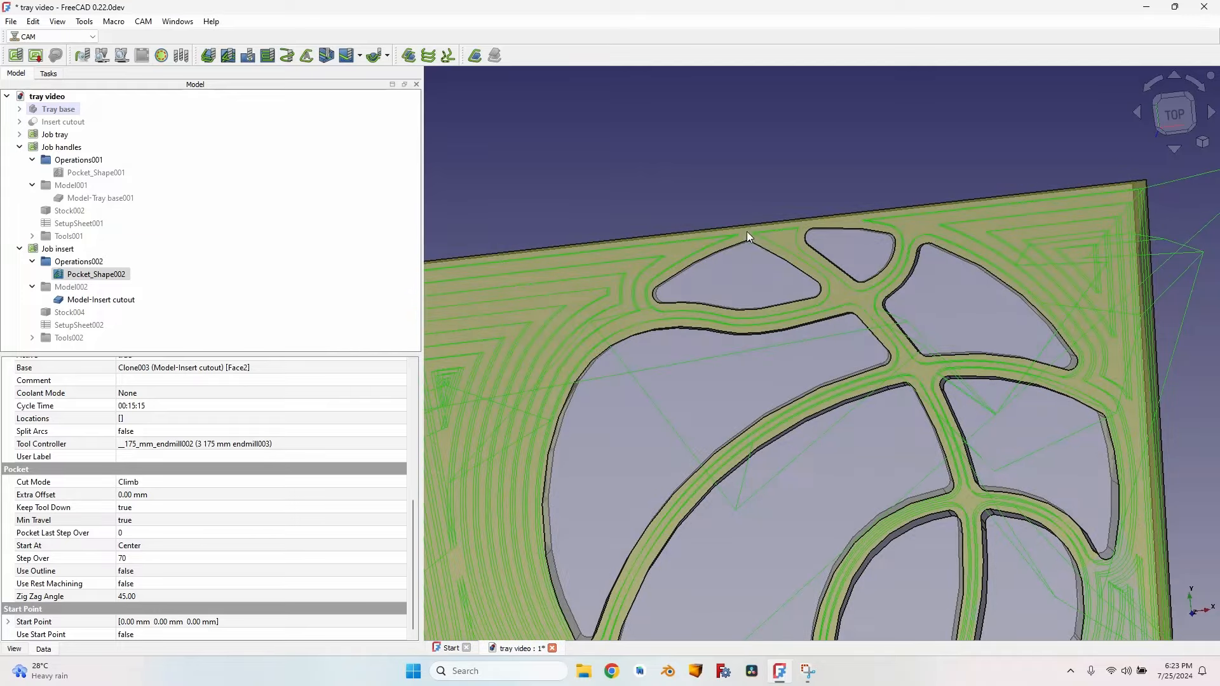
{"action": "scroll", "coordinate": [830, 290], "scroll_direction": "down", "scroll_amount": 6}
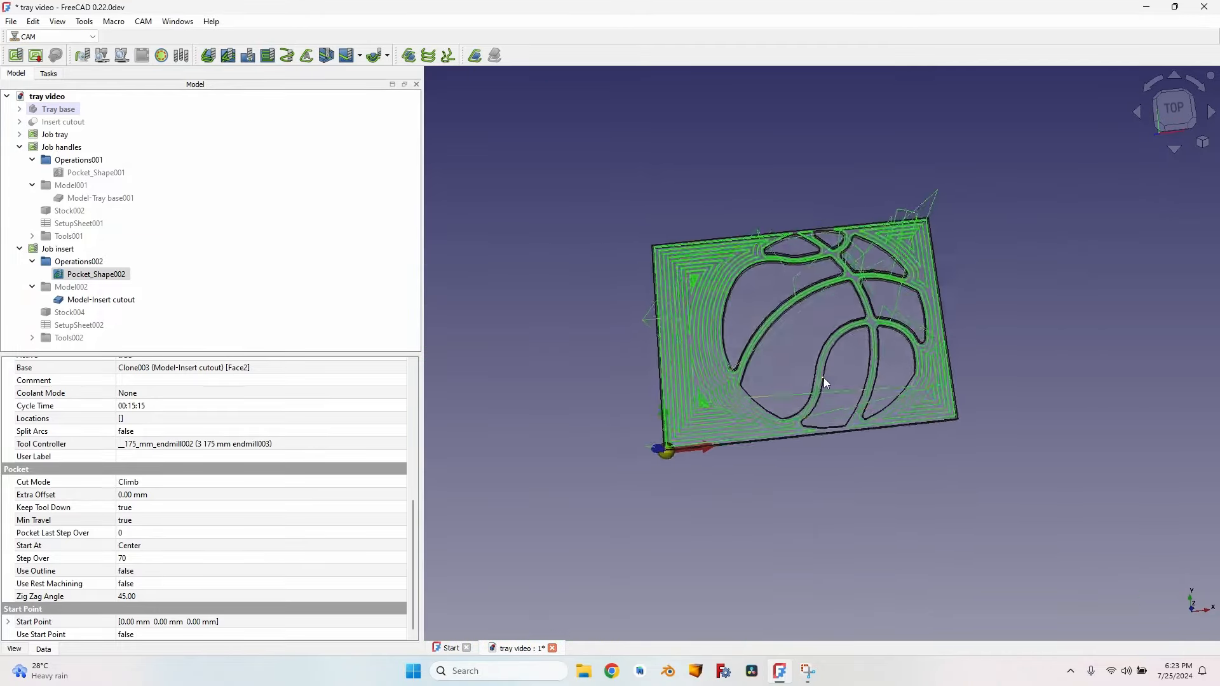
{"action": "scroll", "coordinate": [836, 413], "scroll_direction": "up", "scroll_amount": 5}
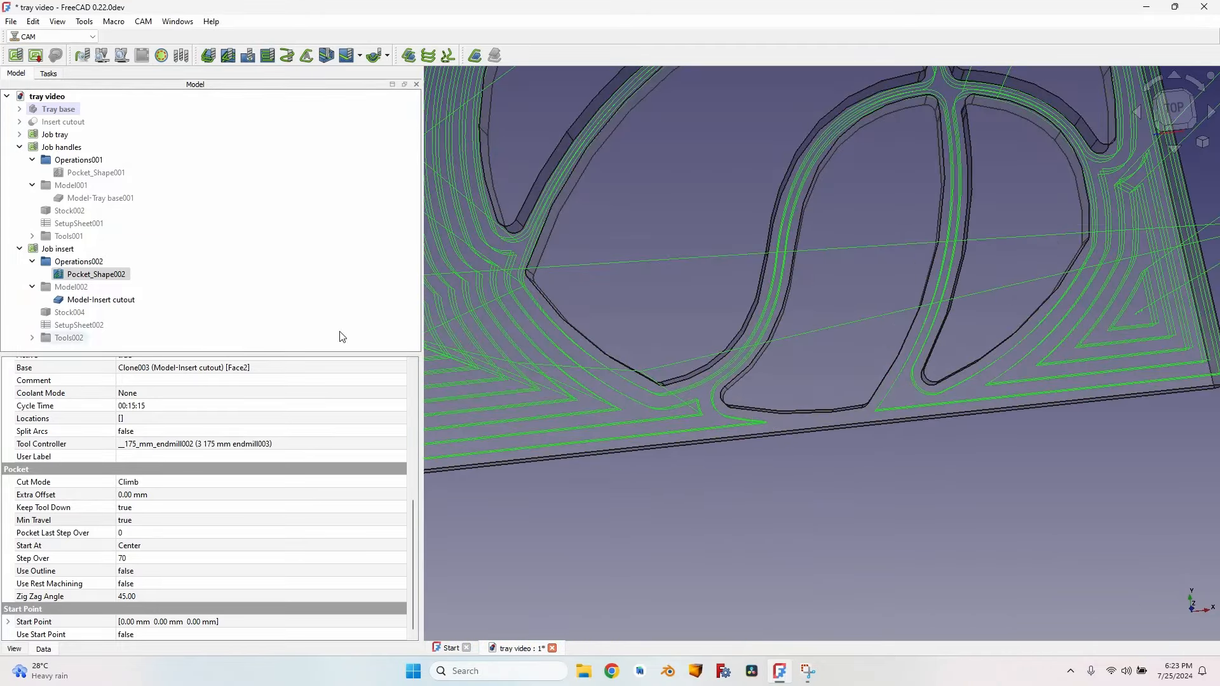
{"action": "left_click", "coordinate": [121, 274]}
{"action": "double_click", "coordinate": [121, 275]}
{"action": "left_click", "coordinate": [54, 197]}
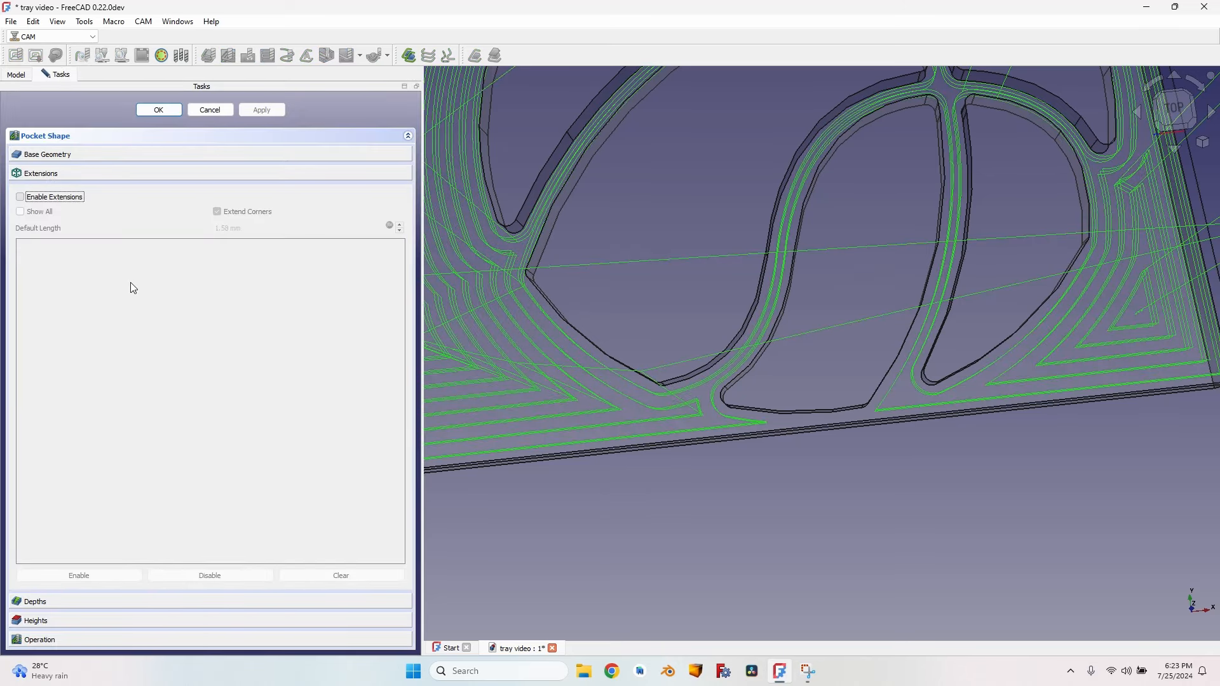
{"action": "left_click", "coordinate": [95, 269]}
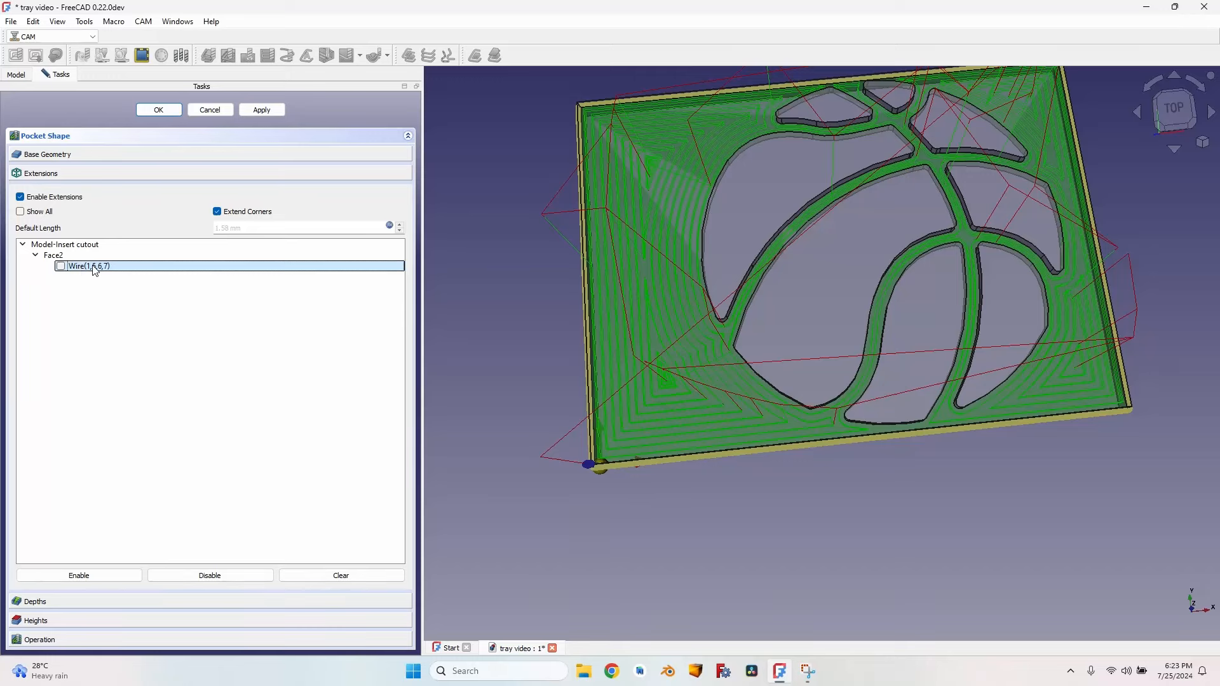
{"action": "left_click", "coordinate": [61, 267]}
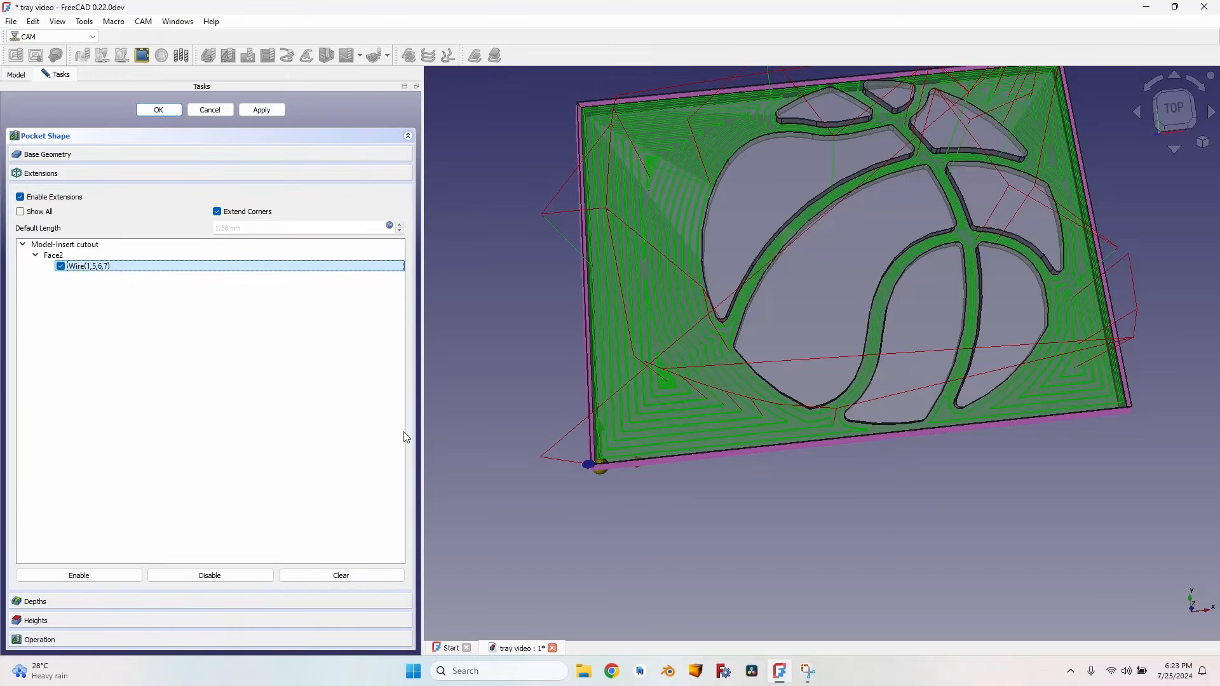
{"action": "left_click", "coordinate": [275, 111]}
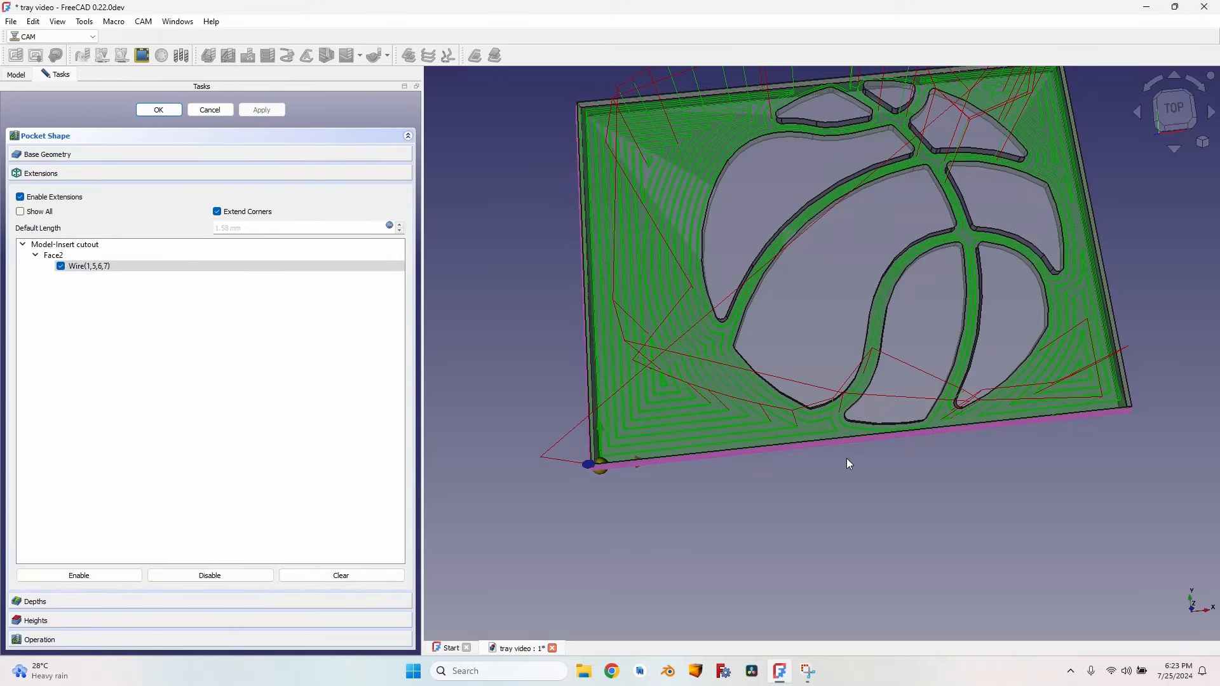
{"action": "scroll", "coordinate": [839, 430], "scroll_direction": "up", "scroll_amount": 5}
{"action": "middle_click_drag", "start_coordinate": [993, 414], "coordinate": [1003, 417]}
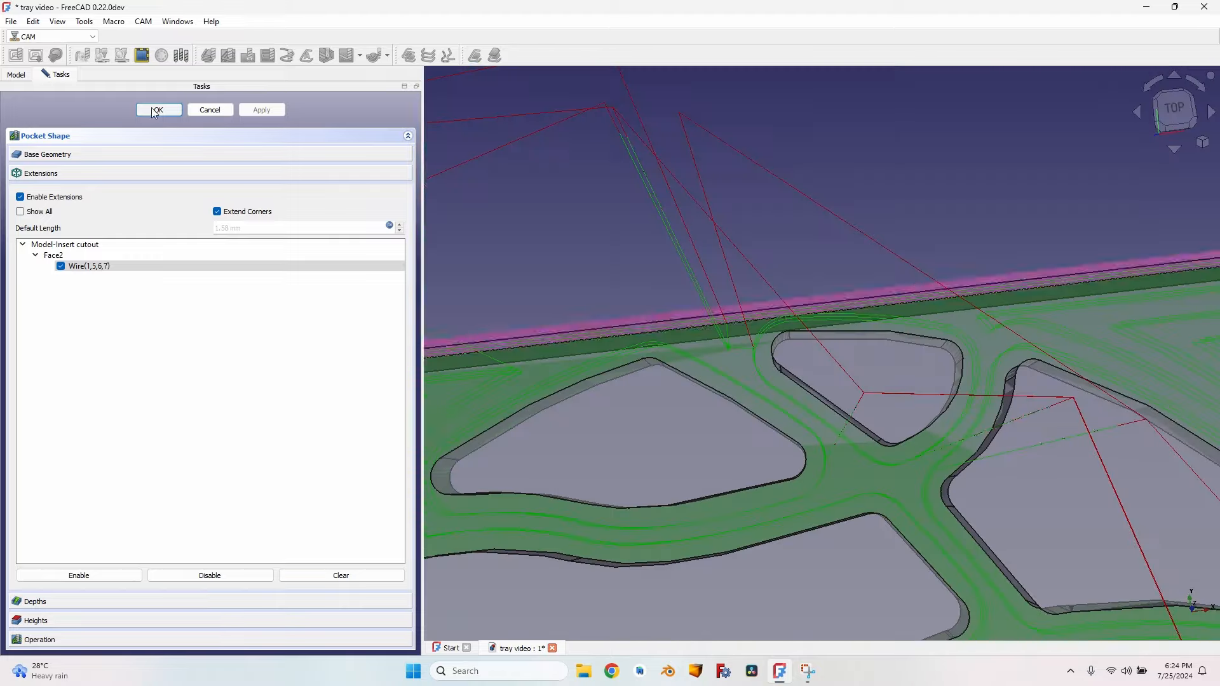
{"action": "left_click", "coordinate": [159, 110]}
{"action": "scroll", "coordinate": [675, 291], "scroll_direction": "down", "scroll_amount": 7}
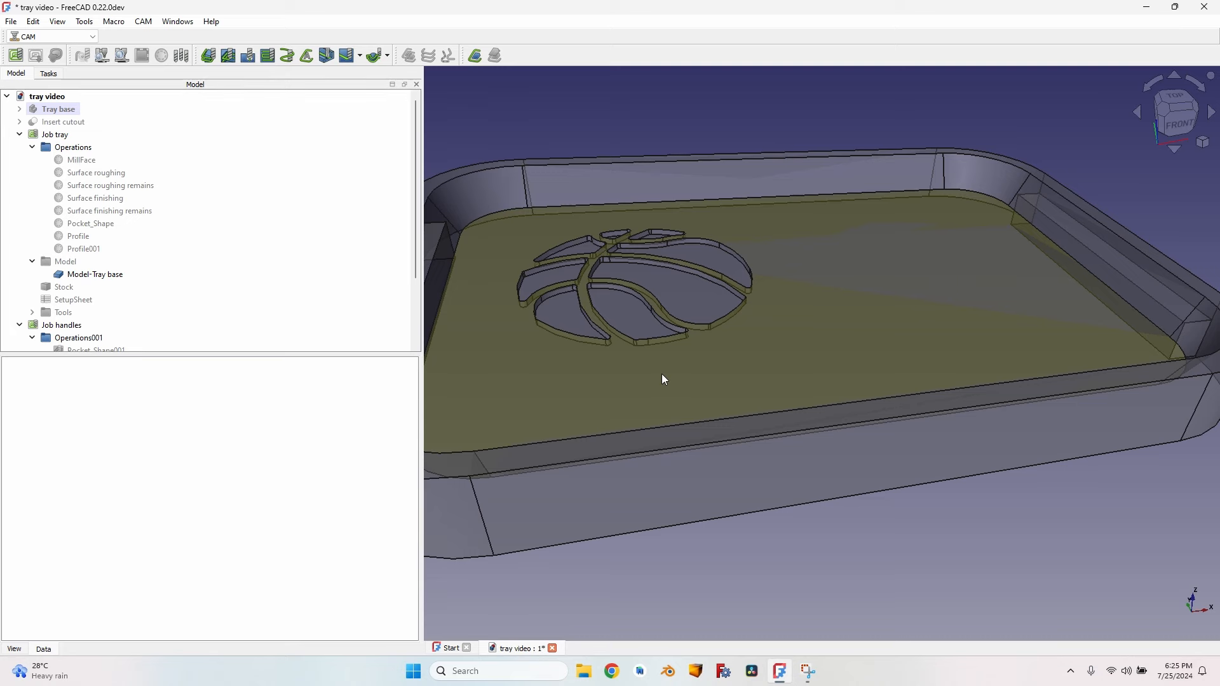
Create a MillFace operation in Job tray on the eight recessed basketball faces in the tray floor.
{"action": "scroll", "coordinate": [812, 277], "scroll_direction": "up", "scroll_amount": 3}
{"action": "scroll", "coordinate": [807, 278], "scroll_direction": "down", "scroll_amount": 3}
{"action": "middle_click_drag", "start_coordinate": [759, 273], "coordinate": [785, 277]}
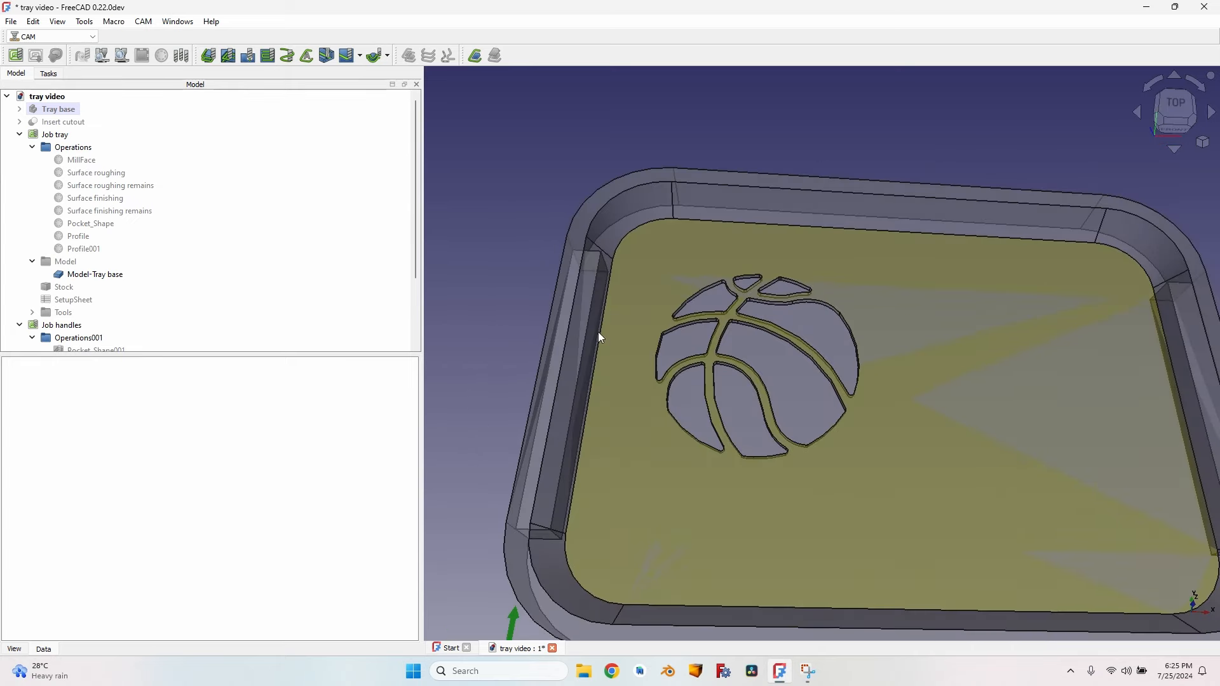
{"action": "left_click", "coordinate": [55, 134]}
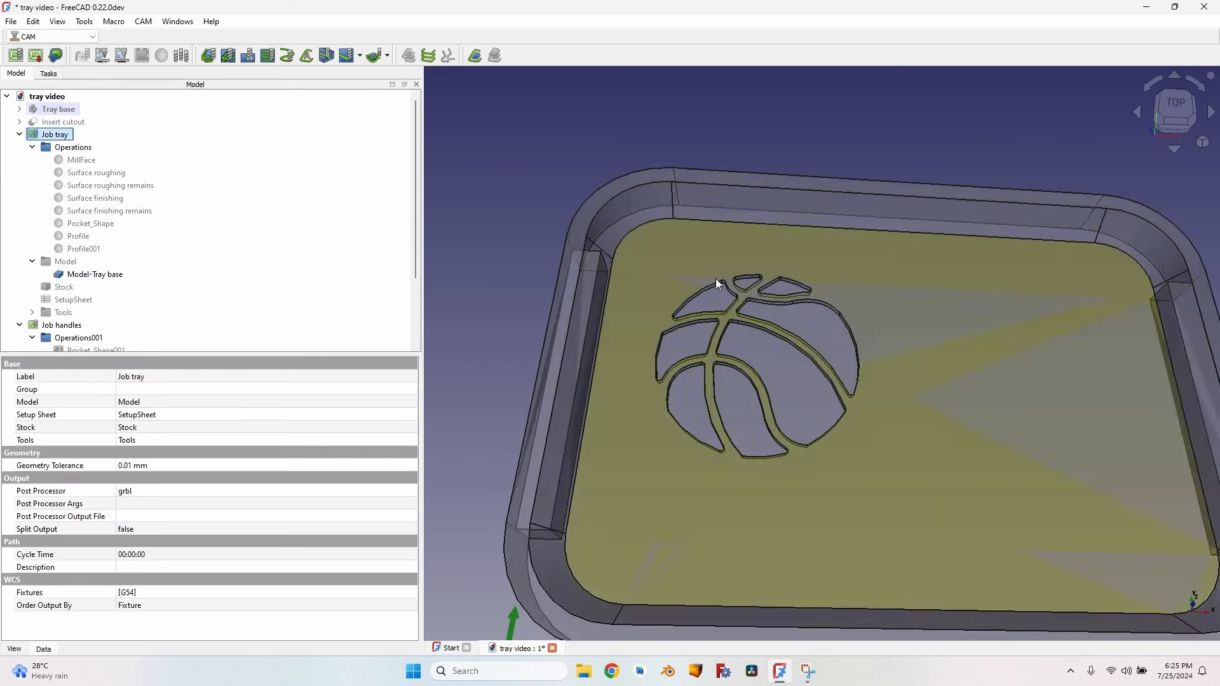
{"action": "left_click", "coordinate": [715, 297]}
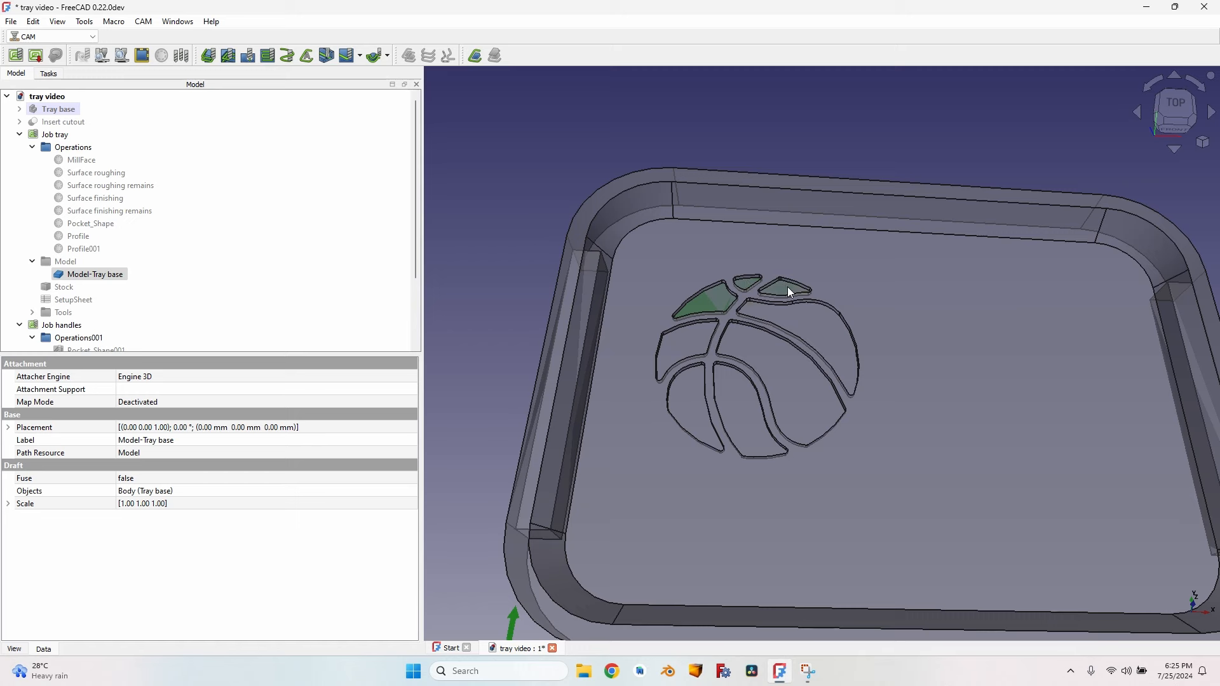
{"action": "left_click", "coordinate": [818, 331], "text": "ctrl"}
{"action": "left_click", "coordinate": [785, 383], "text": "ctrl"}
{"action": "left_click", "coordinate": [727, 413], "text": "ctrl"}
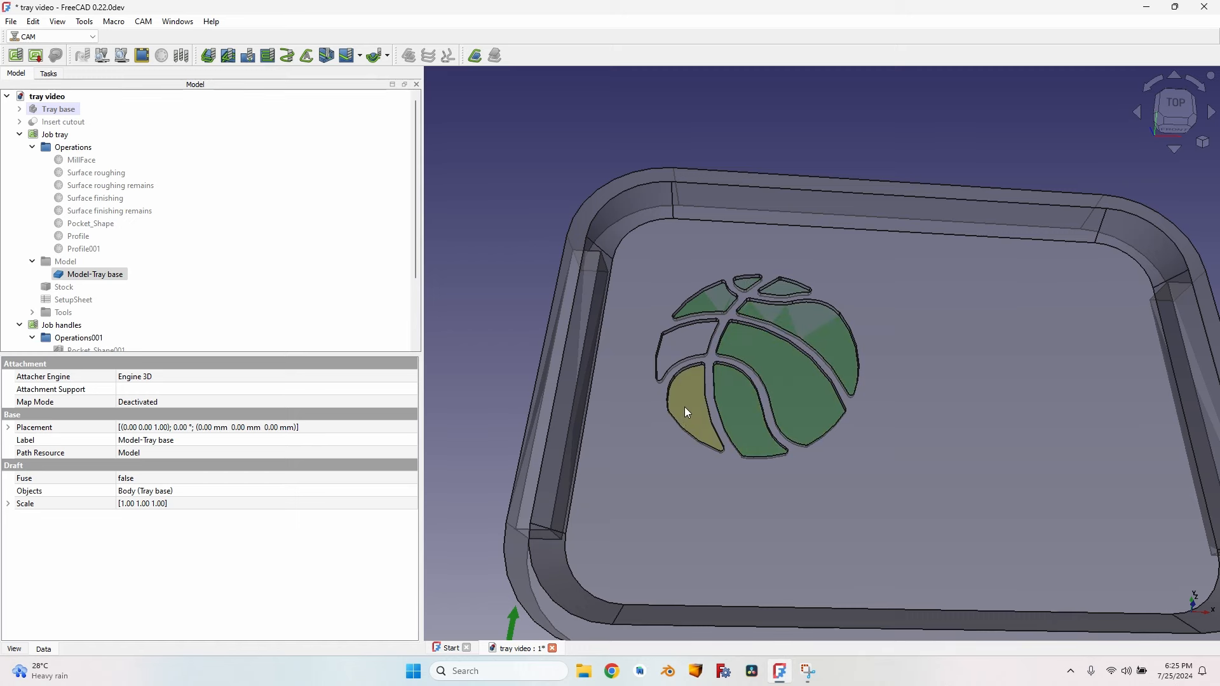
{"action": "left_click", "coordinate": [689, 413], "text": "ctrl"}
{"action": "left_click", "coordinate": [684, 348], "text": "ctrl"}
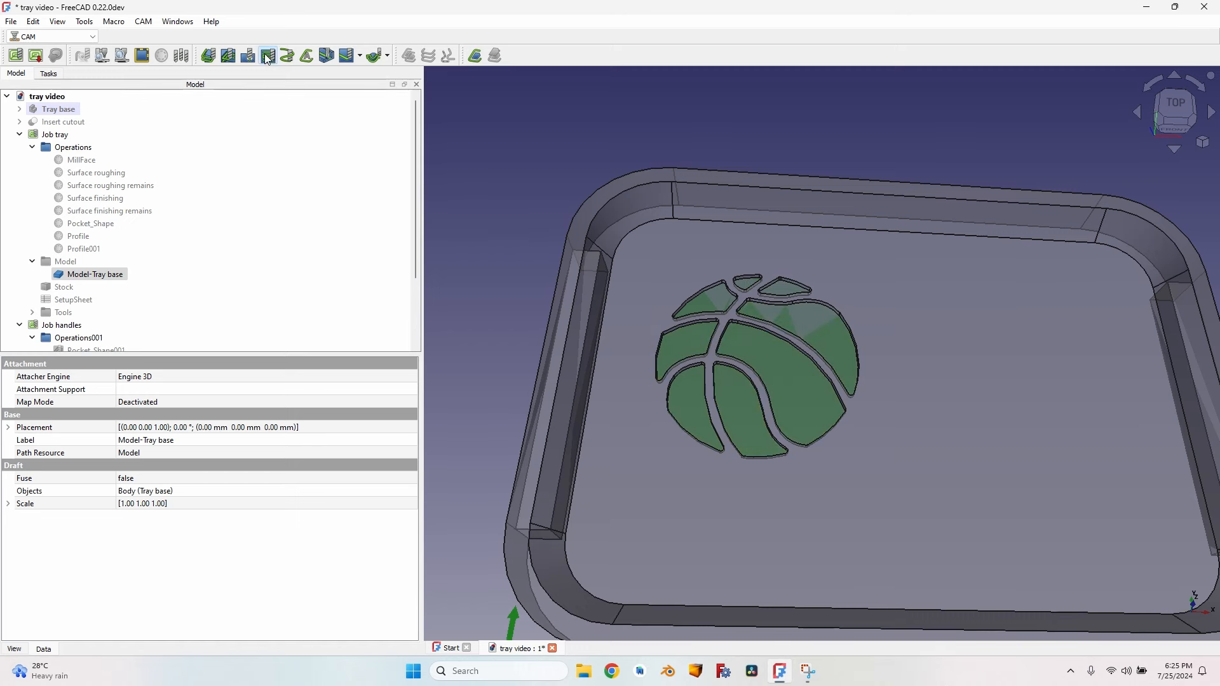
{"action": "left_click", "coordinate": [268, 57]}
Set the face milling tool to 15.9 Bullnose001, the pattern to ZigZagOffset and the angle to 0°, and generate the toolpath.
{"action": "left_click", "coordinate": [267, 244]}
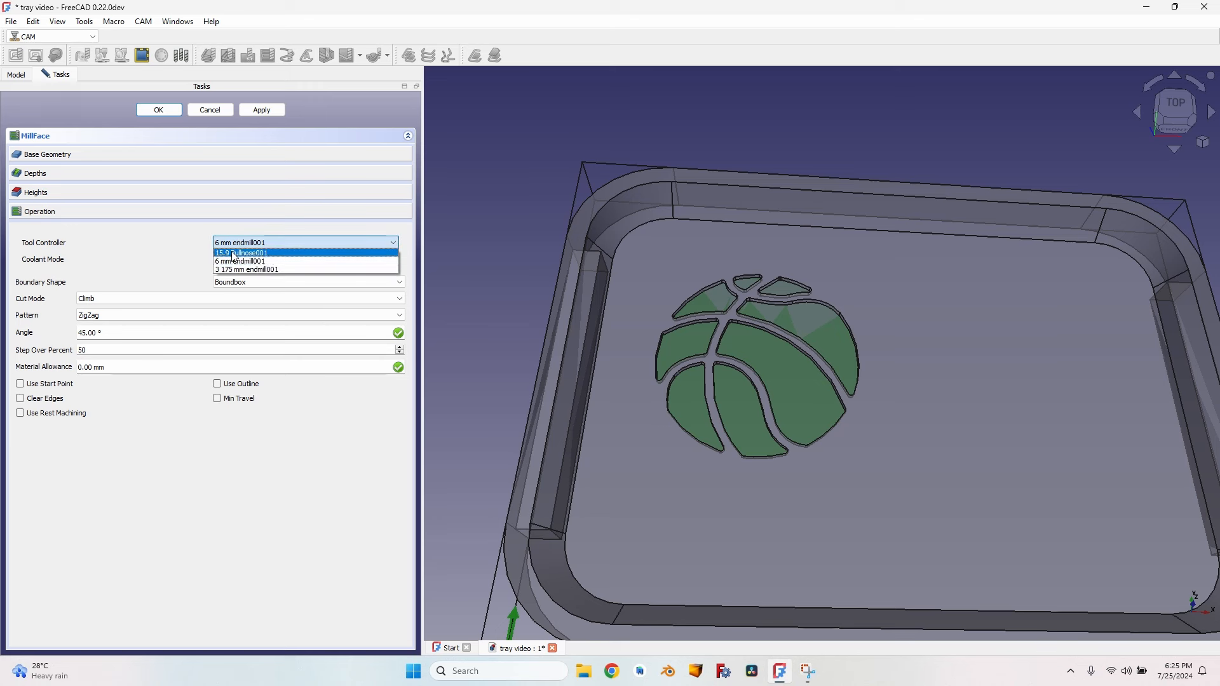
{"action": "left_click", "coordinate": [267, 257]}
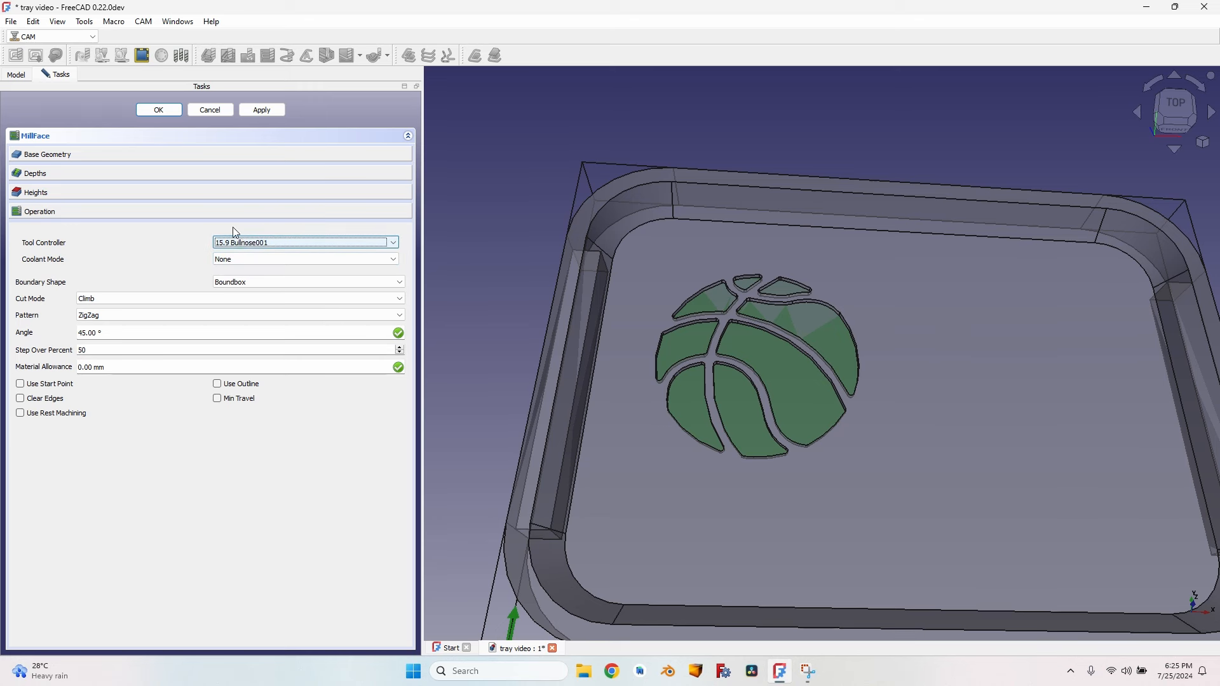
{"action": "left_click", "coordinate": [105, 316]}
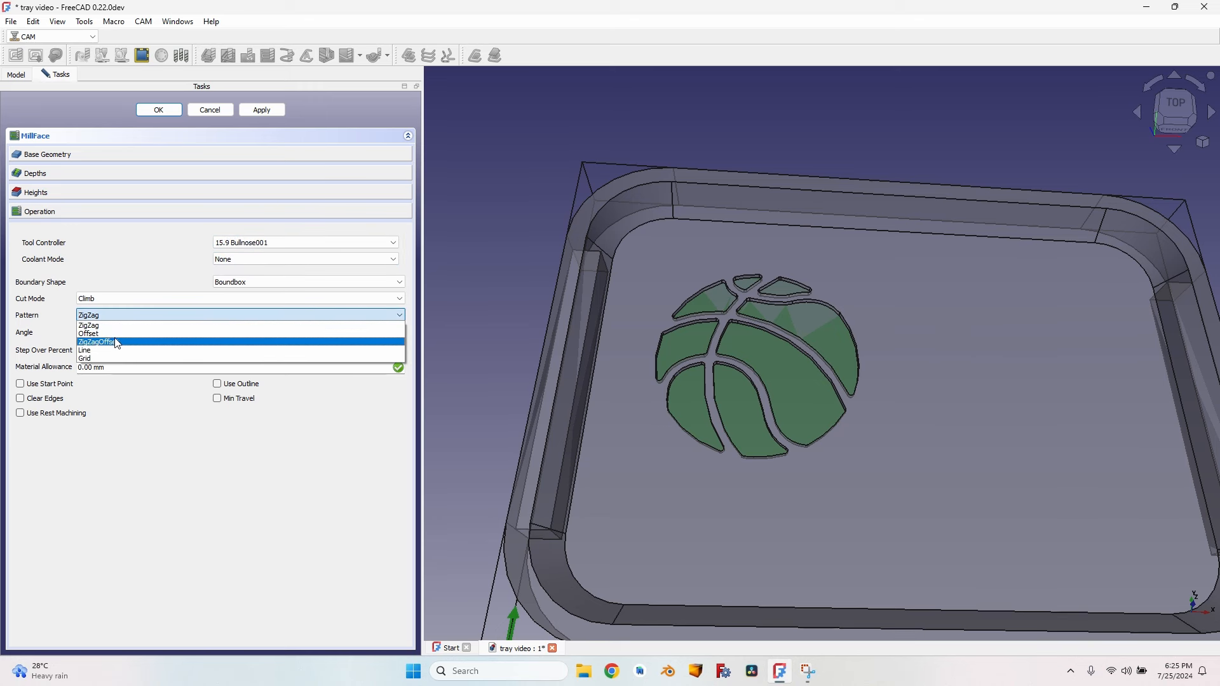
{"action": "left_click", "coordinate": [117, 343]}
{"action": "left_click_drag", "start_coordinate": [86, 333], "coordinate": [74, 330]}
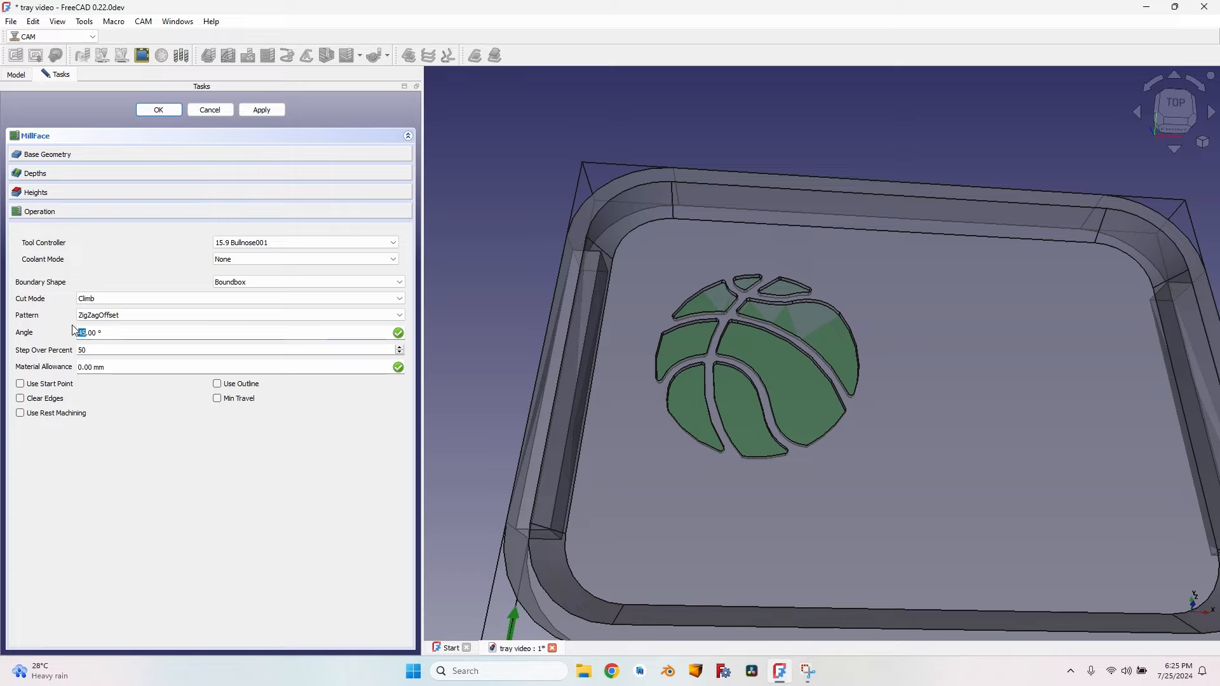
{"action": "type", "text": "0"}
{"action": "key", "text": "Tab"}
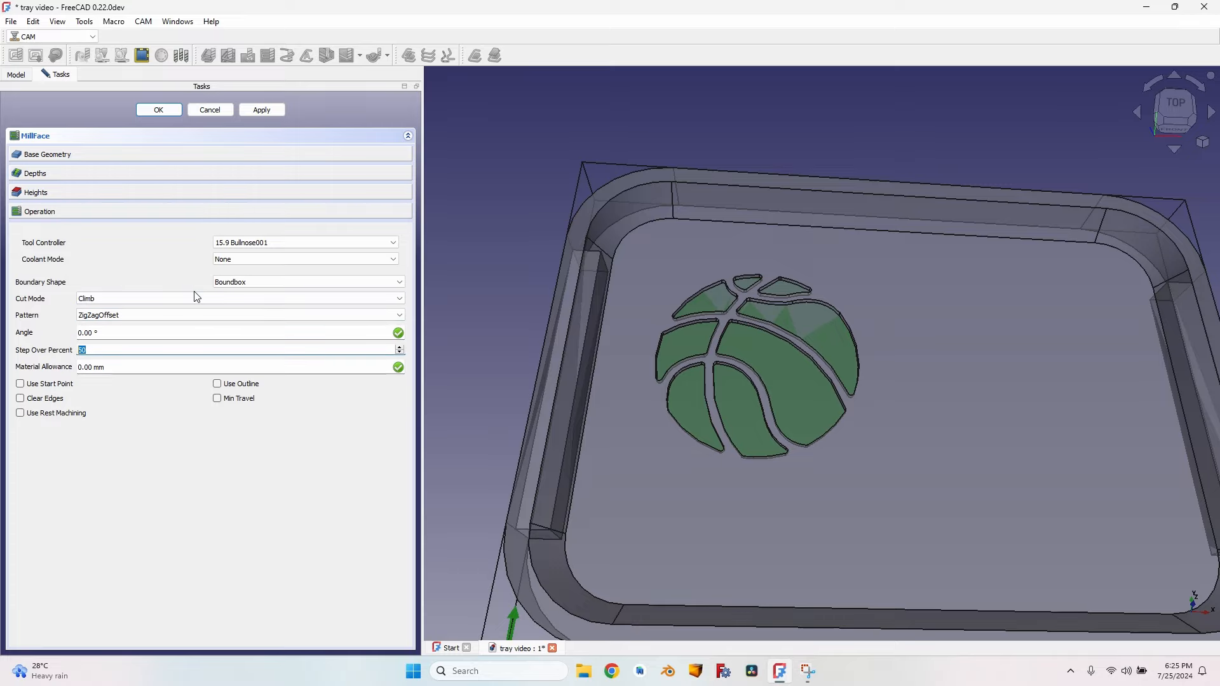
{"action": "left_click", "coordinate": [259, 111]}
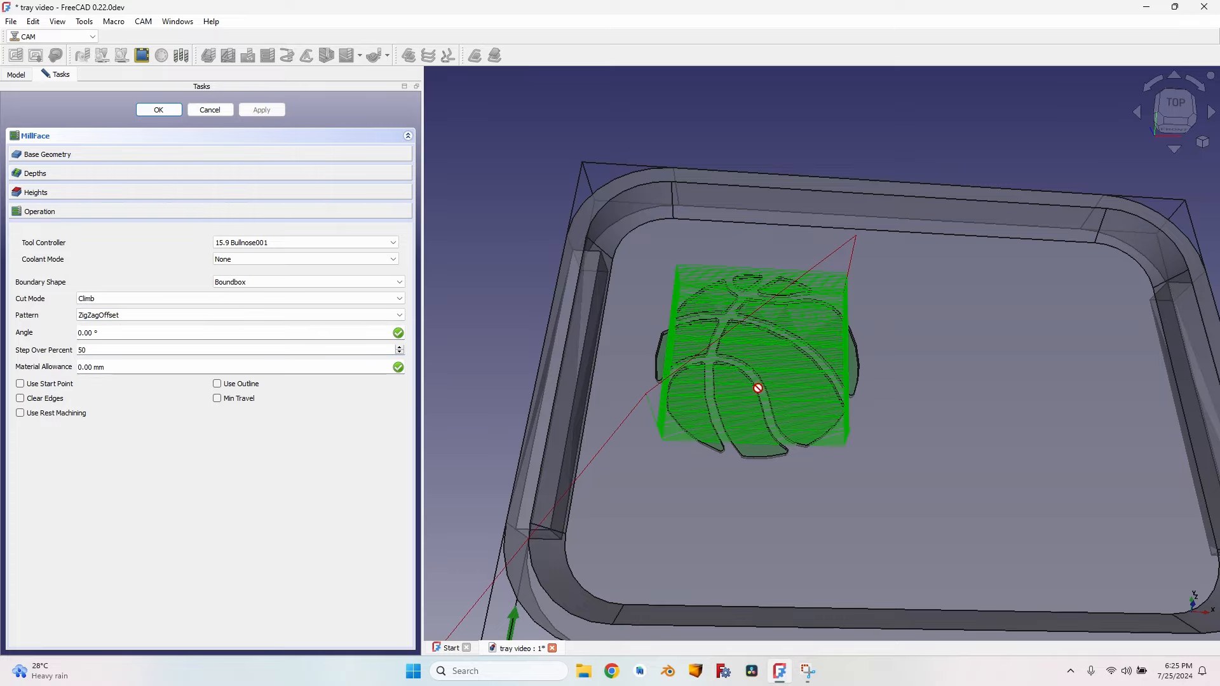
{"action": "middle_click_drag", "start_coordinate": [760, 384], "coordinate": [813, 376]}
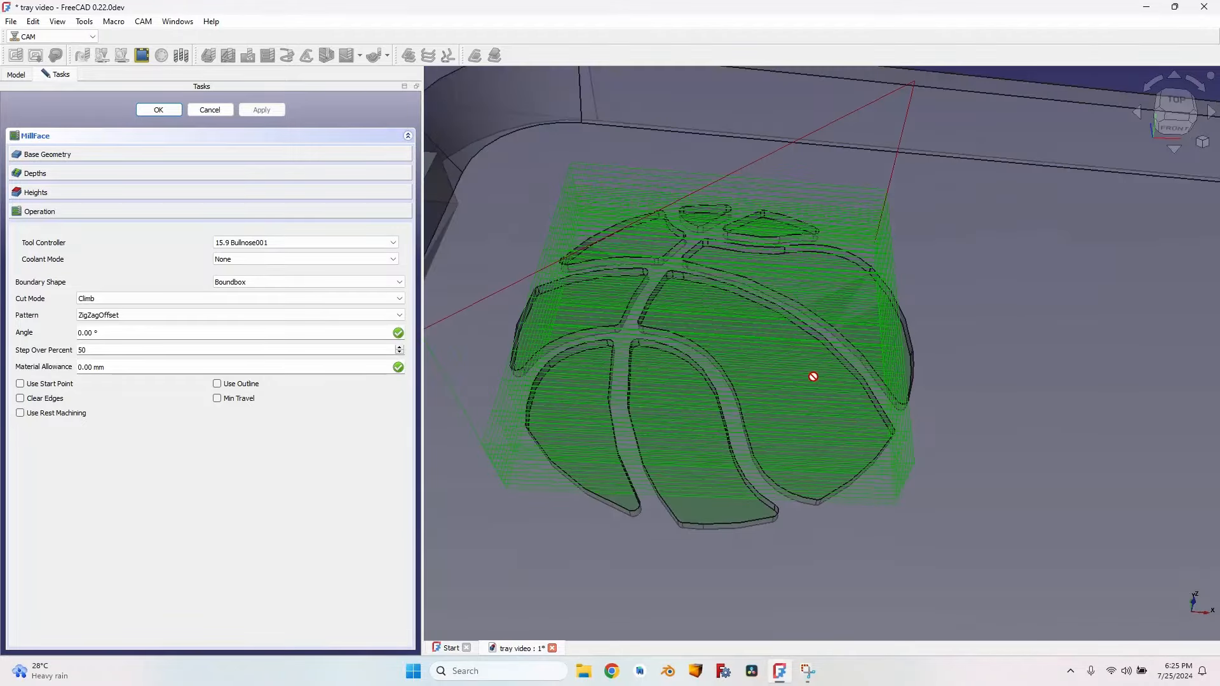
Set the MillFace start depth to 18 mm and regenerate the toolpath.
{"action": "left_click", "coordinate": [45, 174]}
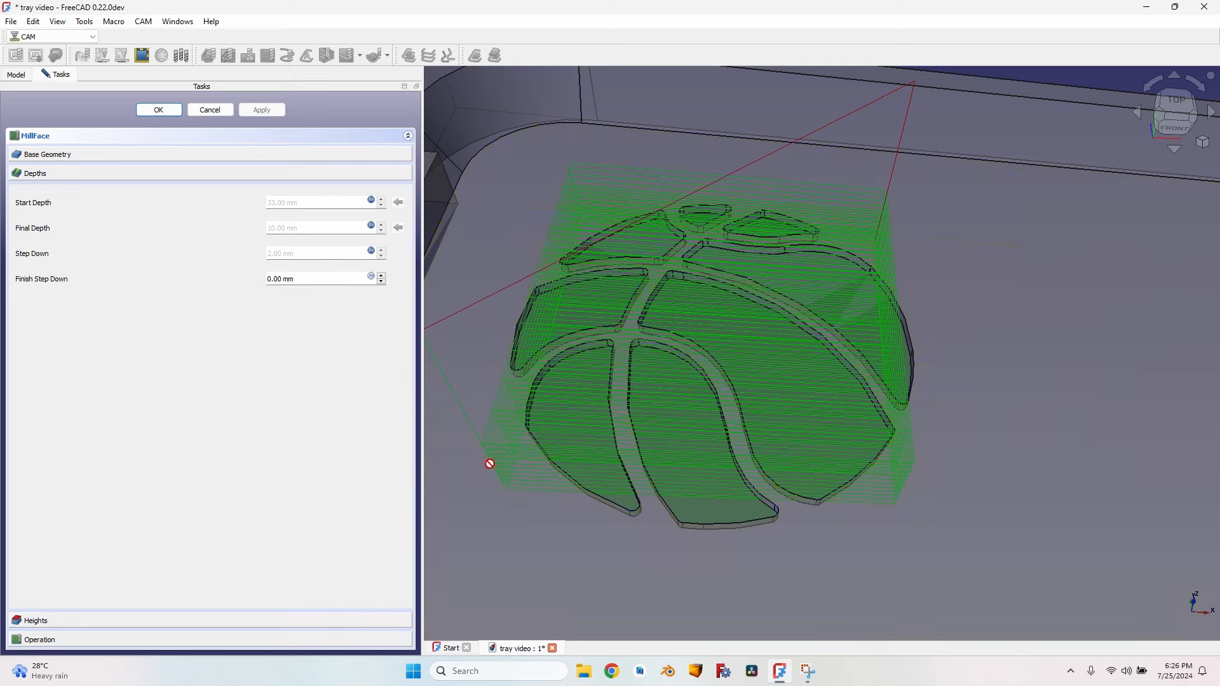
{"action": "left_click", "coordinate": [372, 201]}
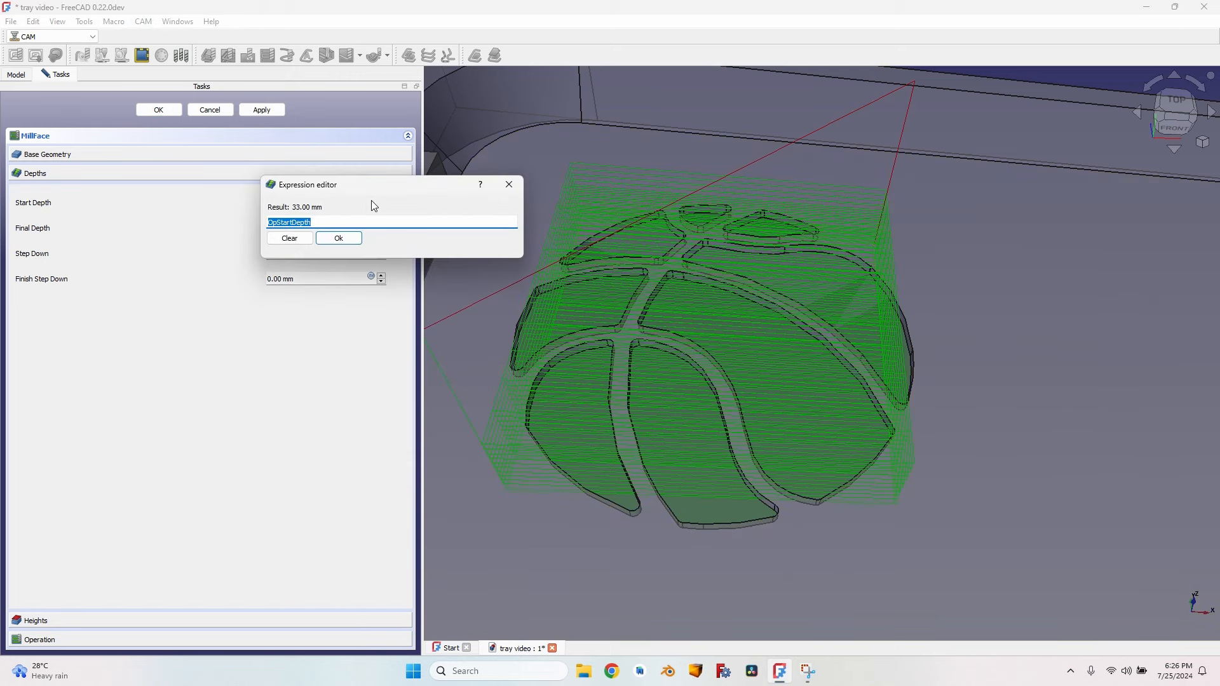
{"action": "type", "text": "18"}
{"action": "key", "text": "Return"}
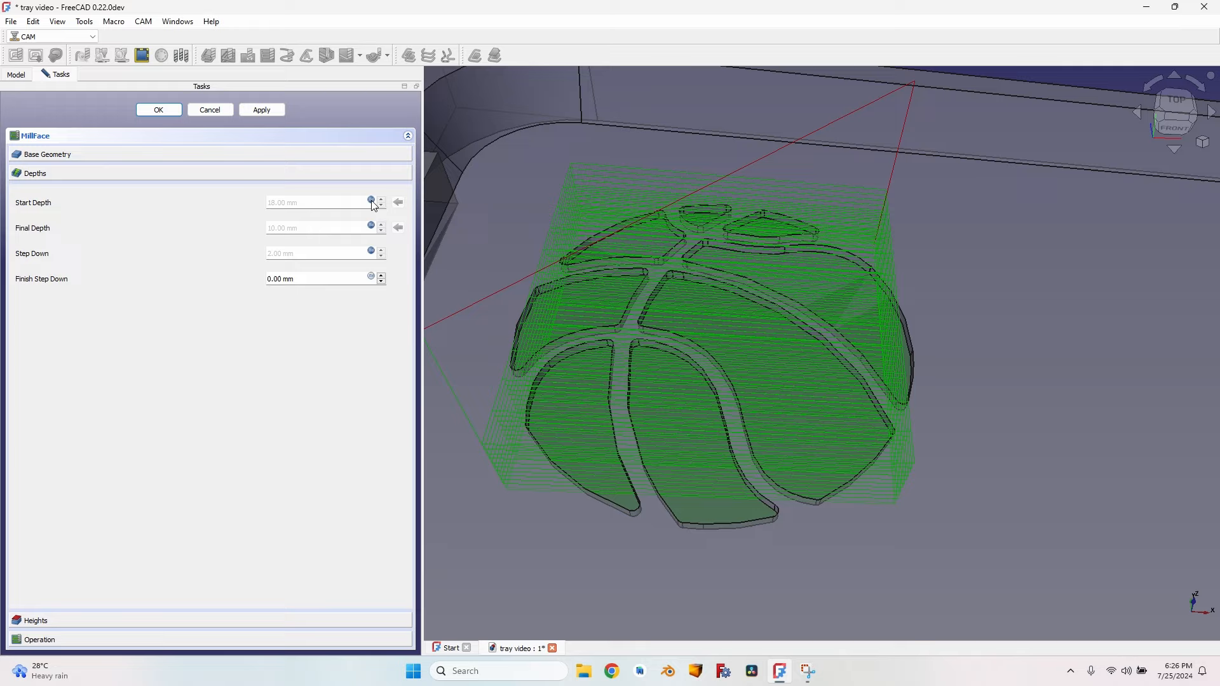
{"action": "left_click", "coordinate": [262, 109]}
{"action": "middle_click_drag", "start_coordinate": [736, 403], "coordinate": [466, 367]}
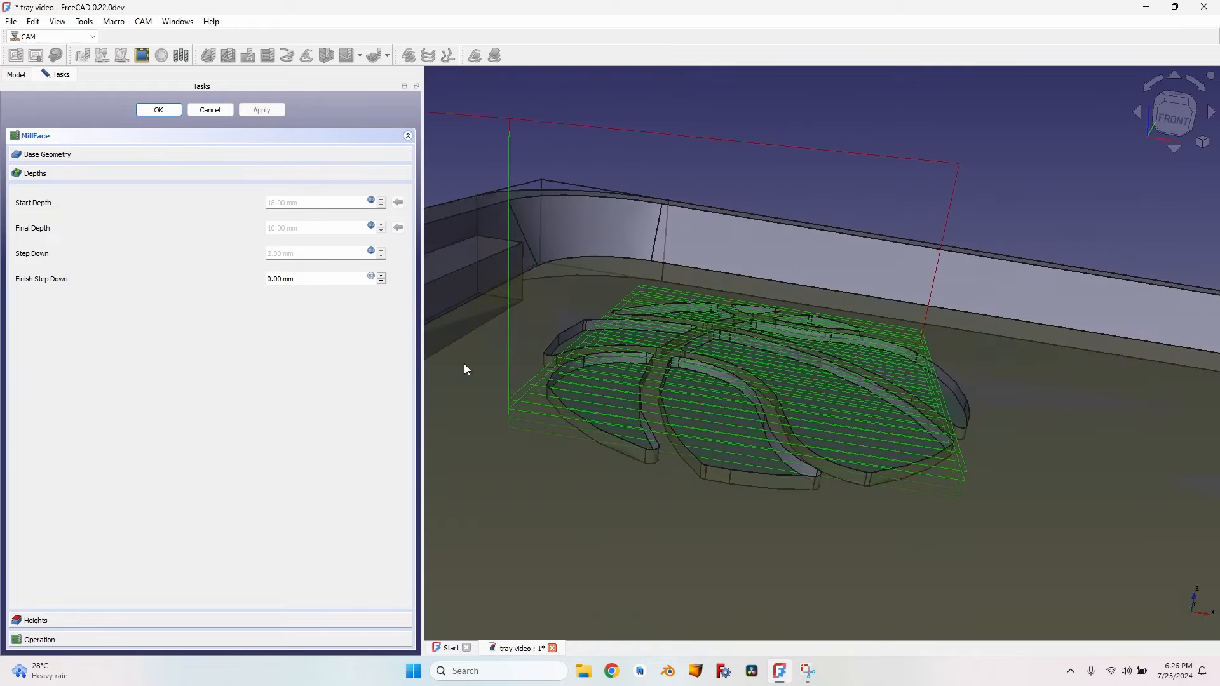
{"action": "mouse_move", "coordinate": [687, 406]}
{"action": "middle_mouse_down"}
{"action": "mouse_move", "coordinate": [698, 424]}
{"action": "mouse_move", "coordinate": [703, 411]}
{"action": "middle_mouse_up"}
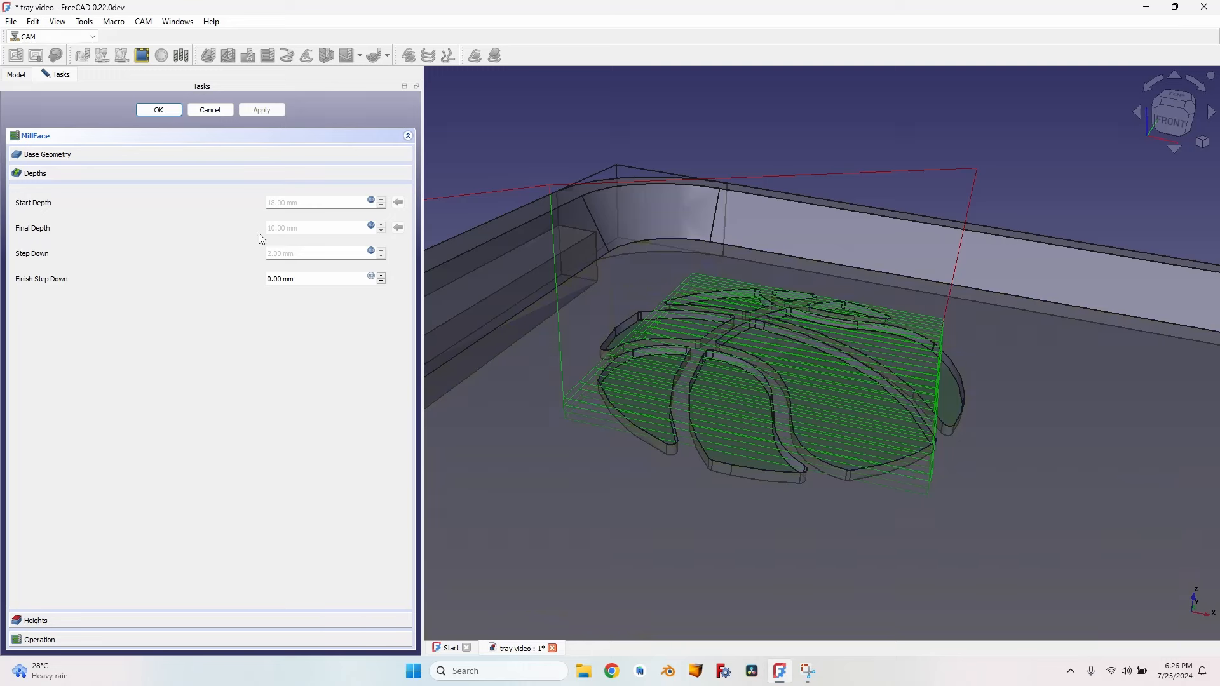
Set the MillFace final depth to 13 mm from the tray's floor face and regenerate the toolpath.
{"action": "left_click", "coordinate": [594, 501]}
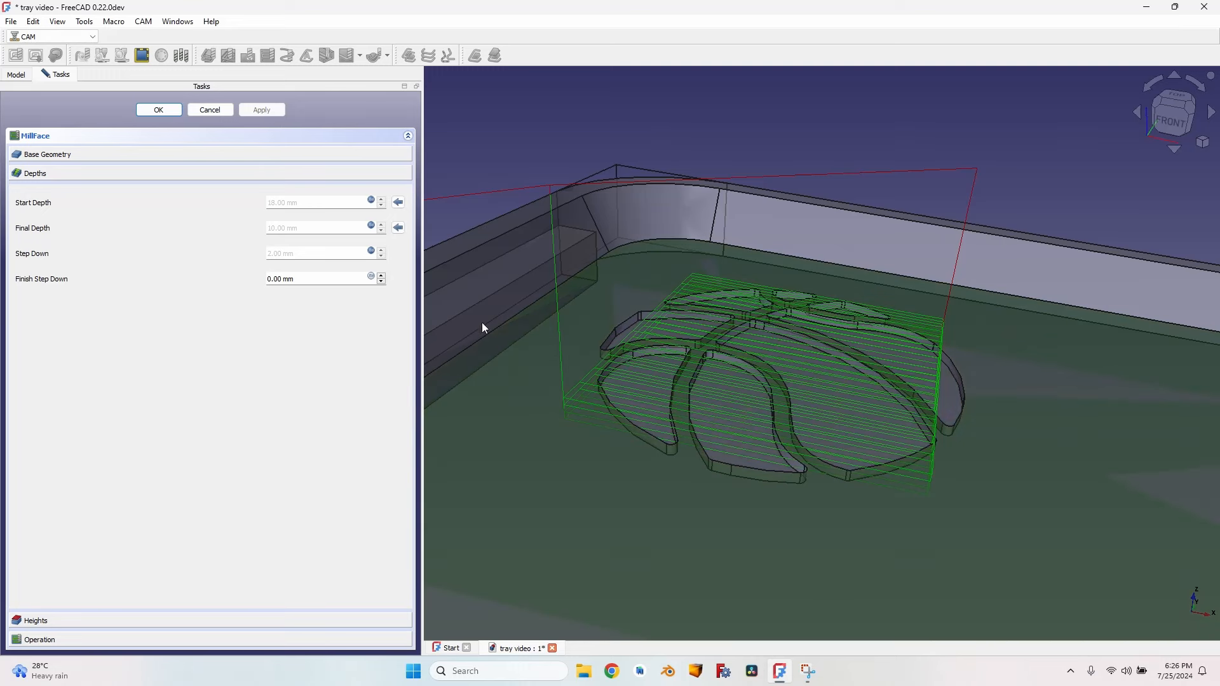
{"action": "left_click", "coordinate": [399, 228]}
{"action": "left_click", "coordinate": [261, 112]}
{"action": "middle_click_drag", "start_coordinate": [796, 270], "coordinate": [787, 298]}
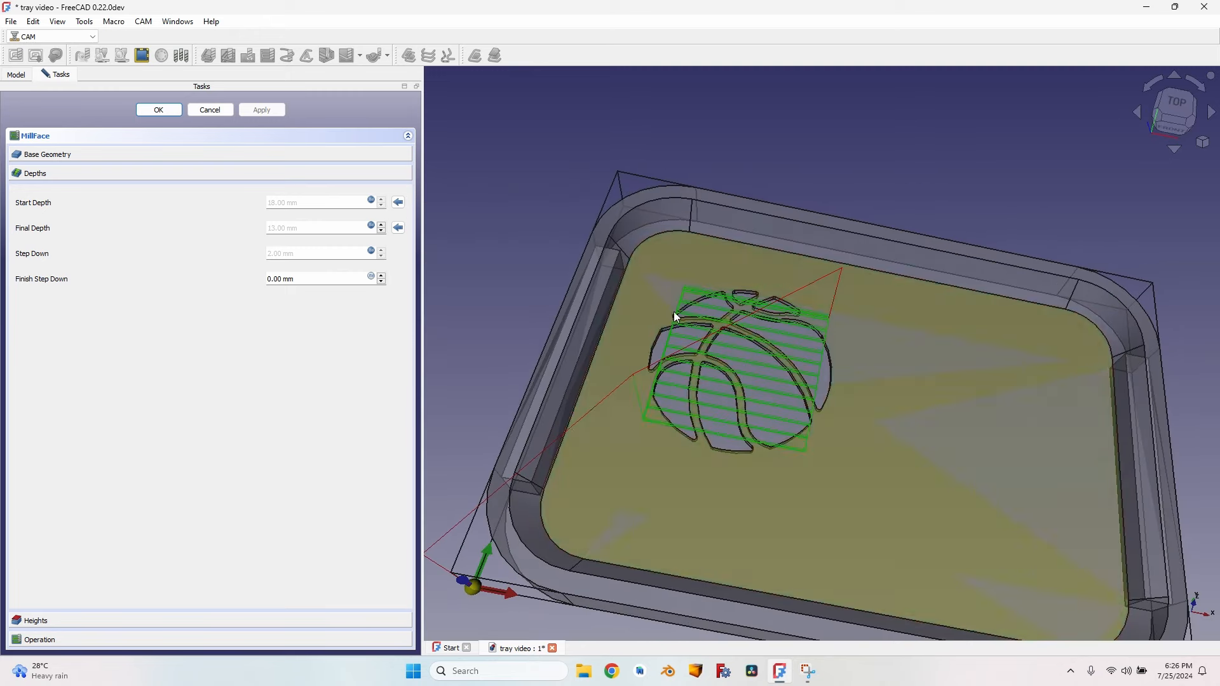
Set the MillFace material allowance to 20 mm, regenerate the toolpath around the basketball recesses and accept the operation.
{"action": "scroll", "coordinate": [718, 367], "scroll_direction": "up", "scroll_amount": 3}
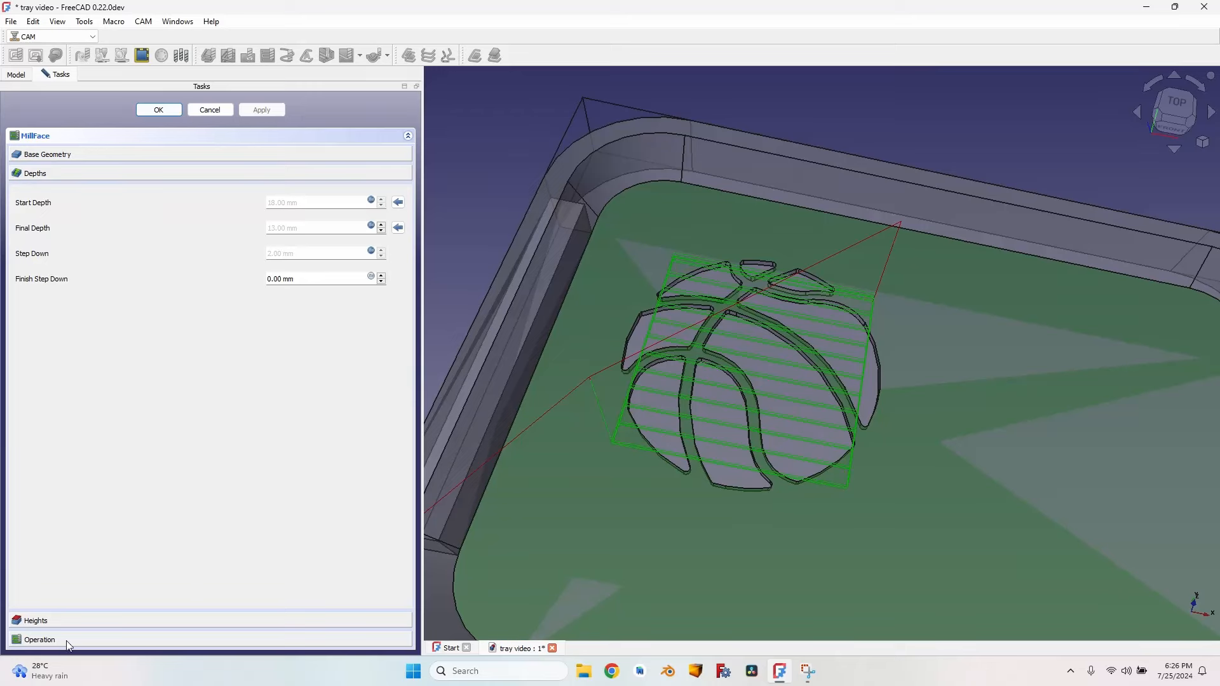
{"action": "left_click", "coordinate": [69, 642]}
{"action": "left_click", "coordinate": [80, 368]}
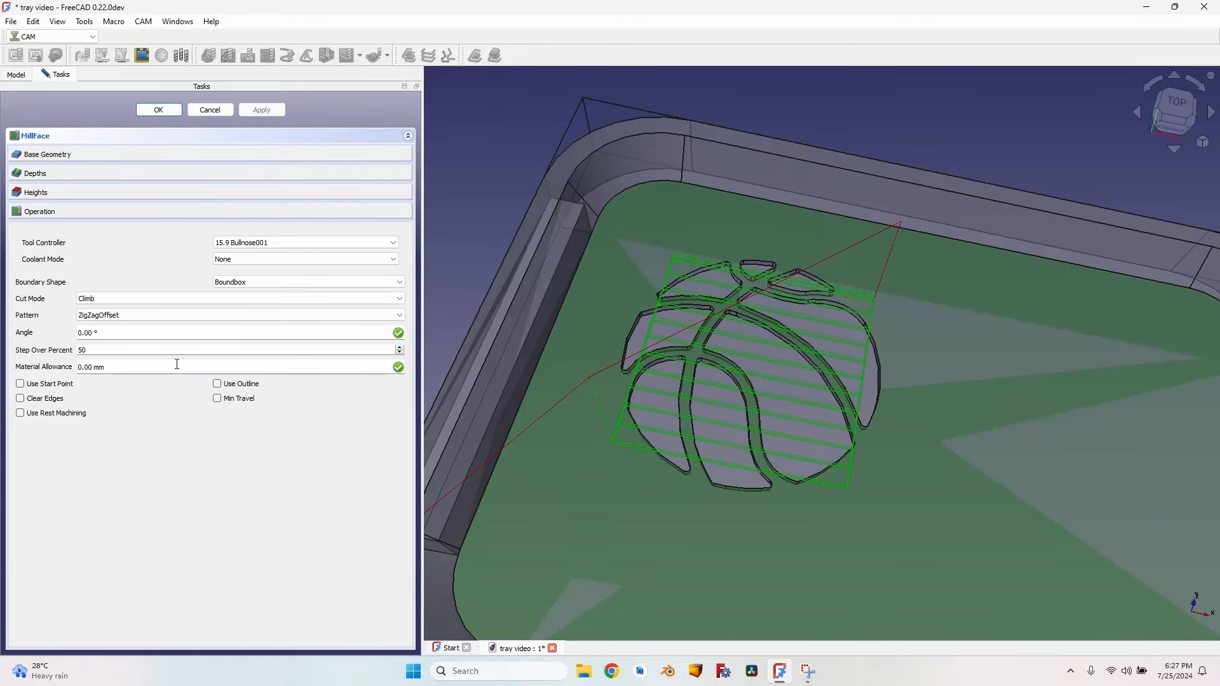
{"action": "type", "text": "2"}
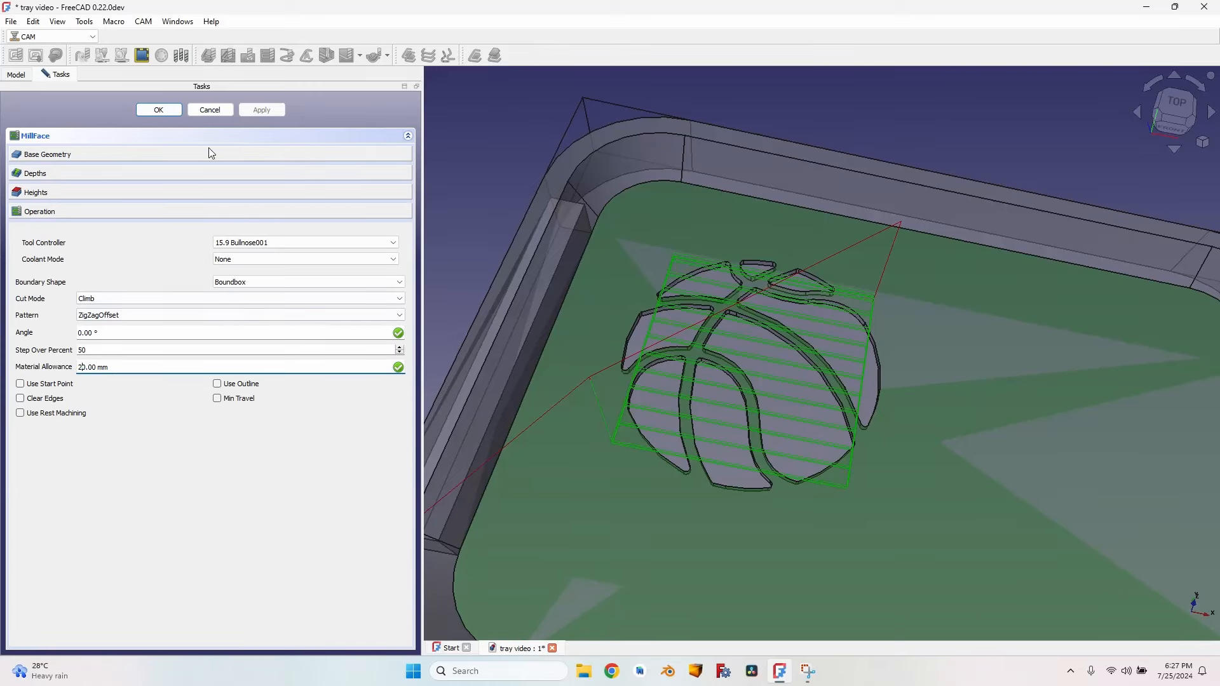
{"action": "left_click", "coordinate": [311, 111]}
{"action": "left_click", "coordinate": [262, 110]}
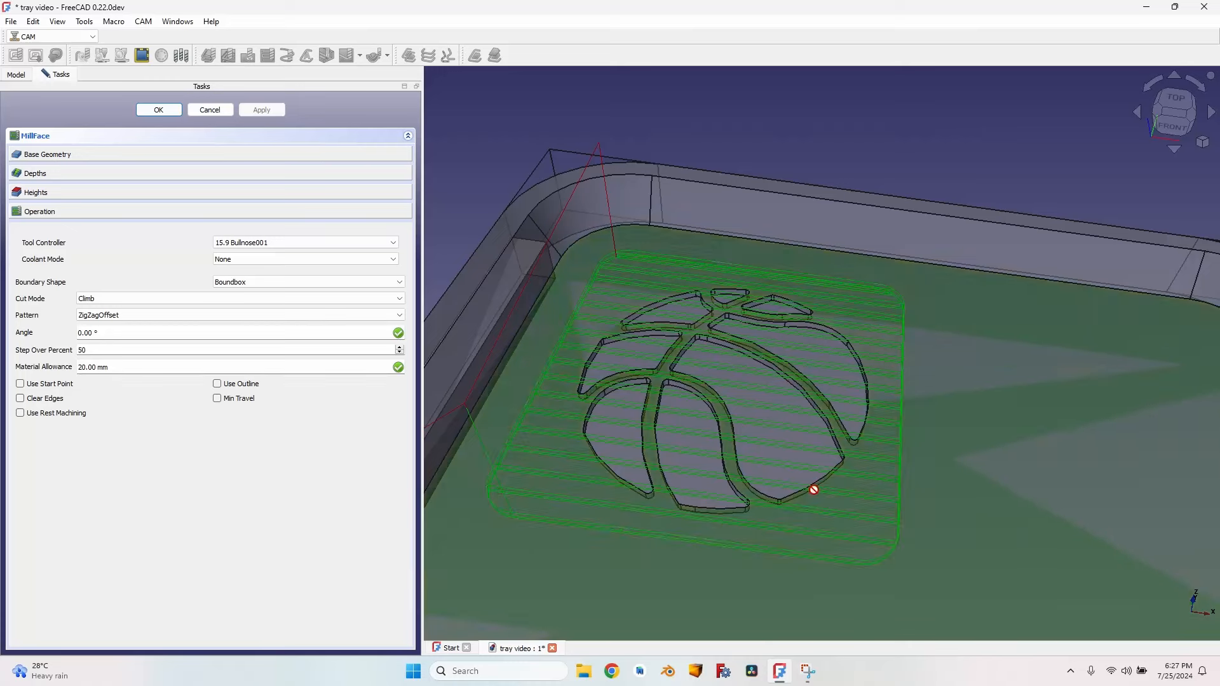
{"action": "scroll", "coordinate": [791, 460], "scroll_direction": "down", "scroll_amount": 2}
{"action": "left_click", "coordinate": [148, 110]}
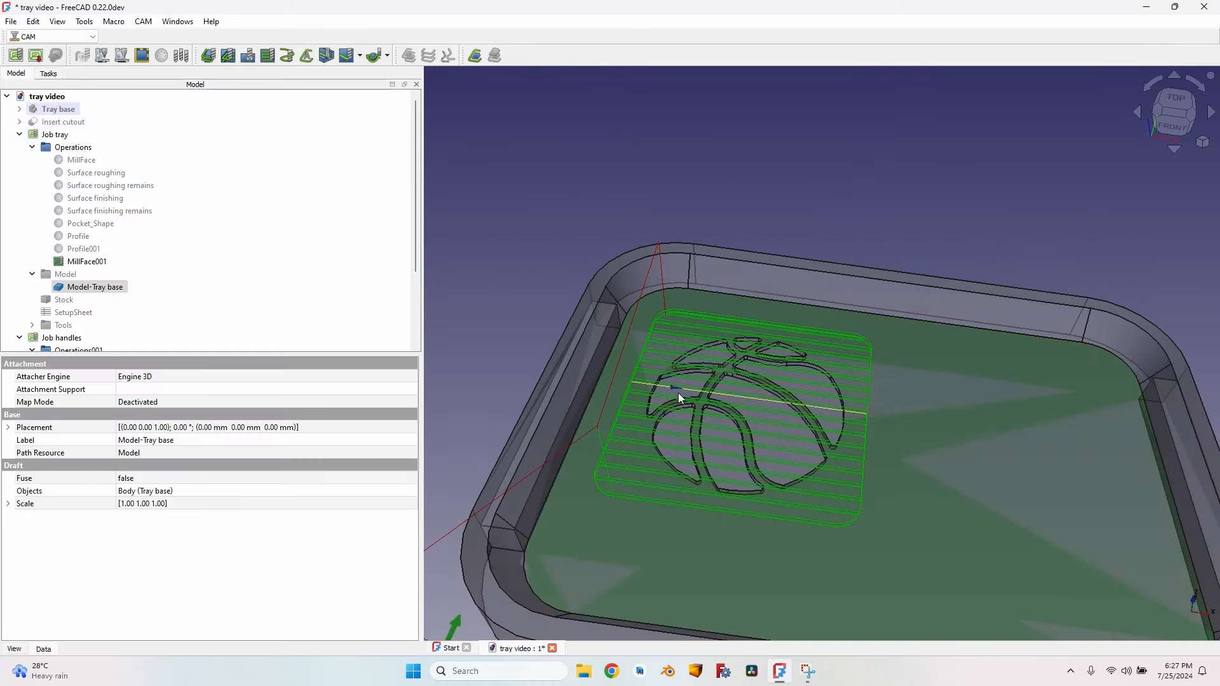
Select the MillFace001 operation in Job tray.
{"action": "left_click", "coordinate": [80, 263]}
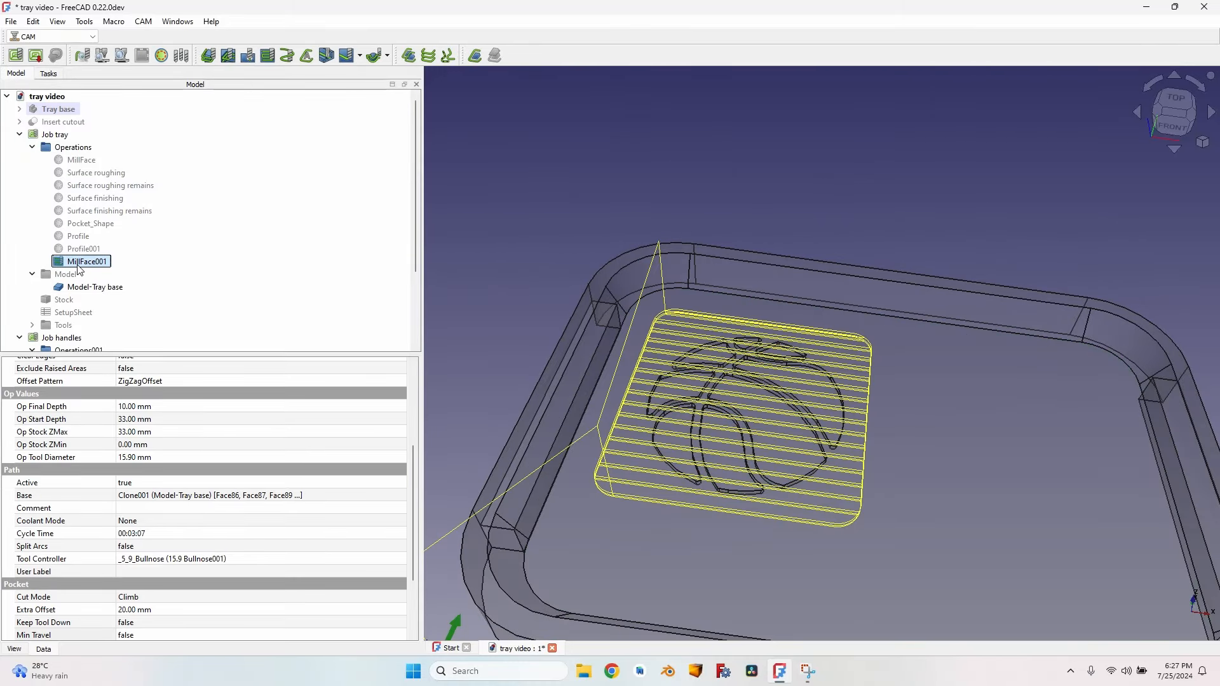